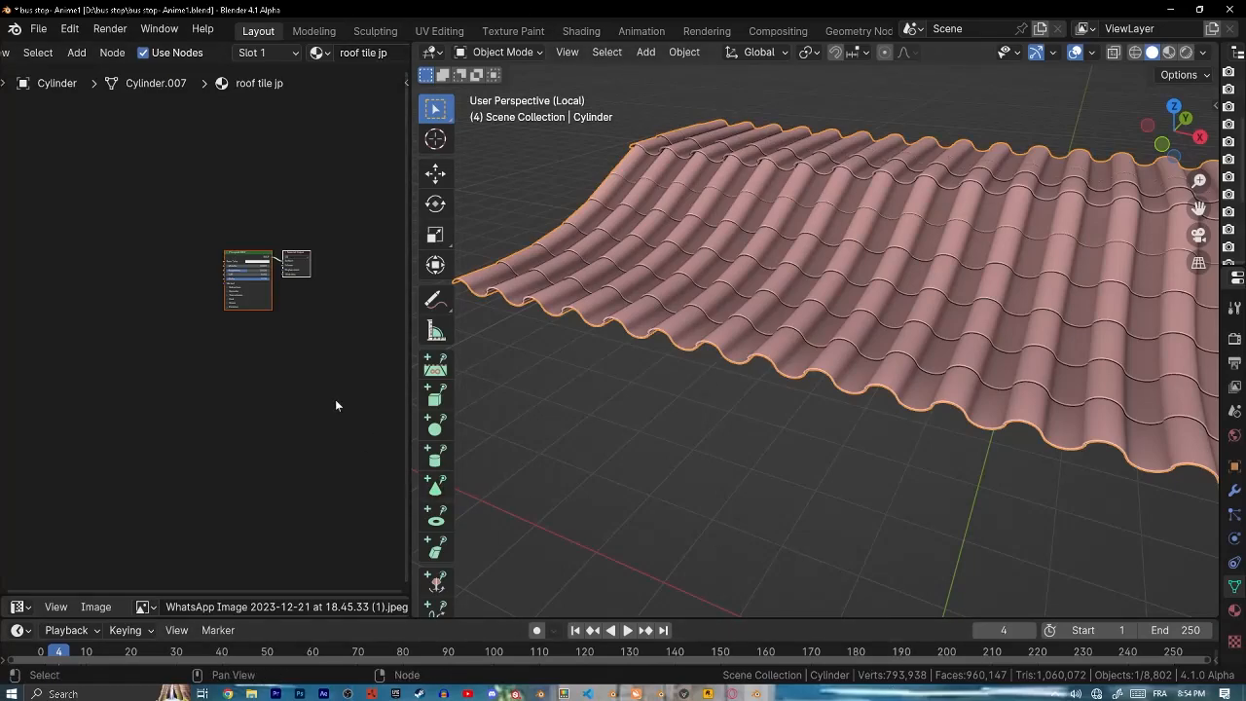
- Switch the viewport to Material Preview shading and view the roof's front edge up close
scroll(240, 319, "up", 5)
key("z")
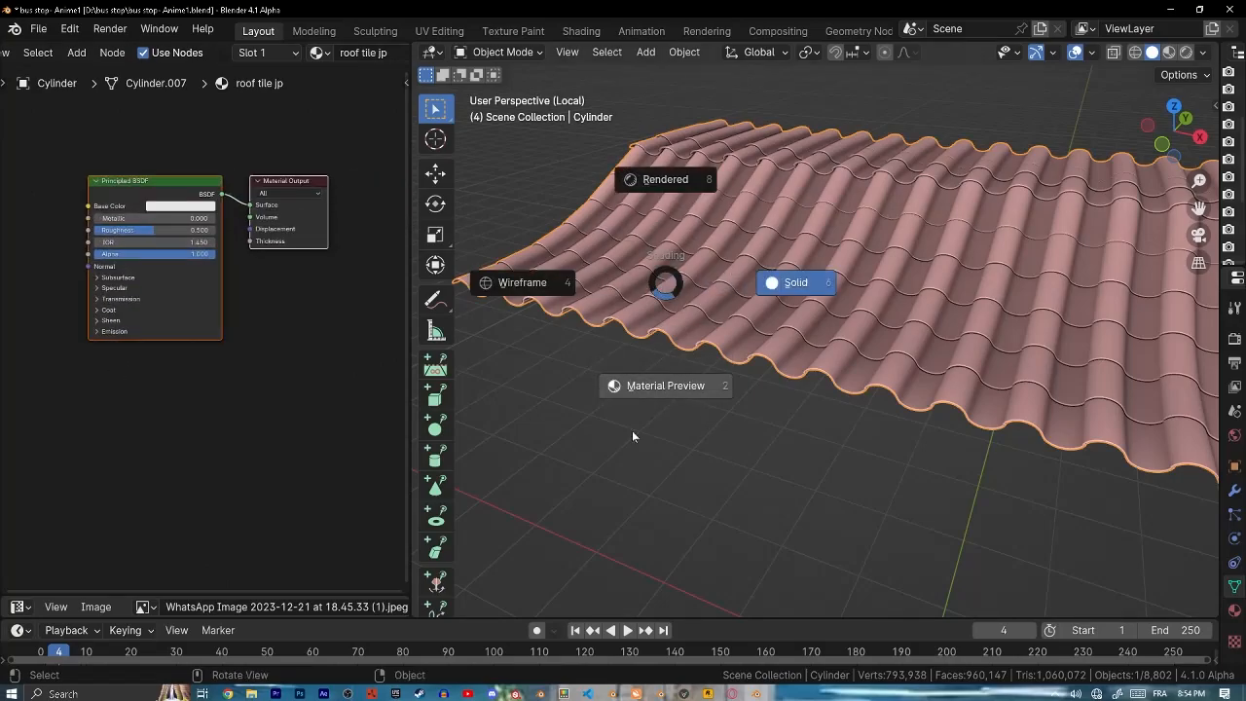
left_click(631, 435)
mouse_move(646, 299)
middle_mouse_down()
mouse_move(823, 318)
mouse_move(717, 301)
mouse_move(718, 271)
middle_mouse_up()
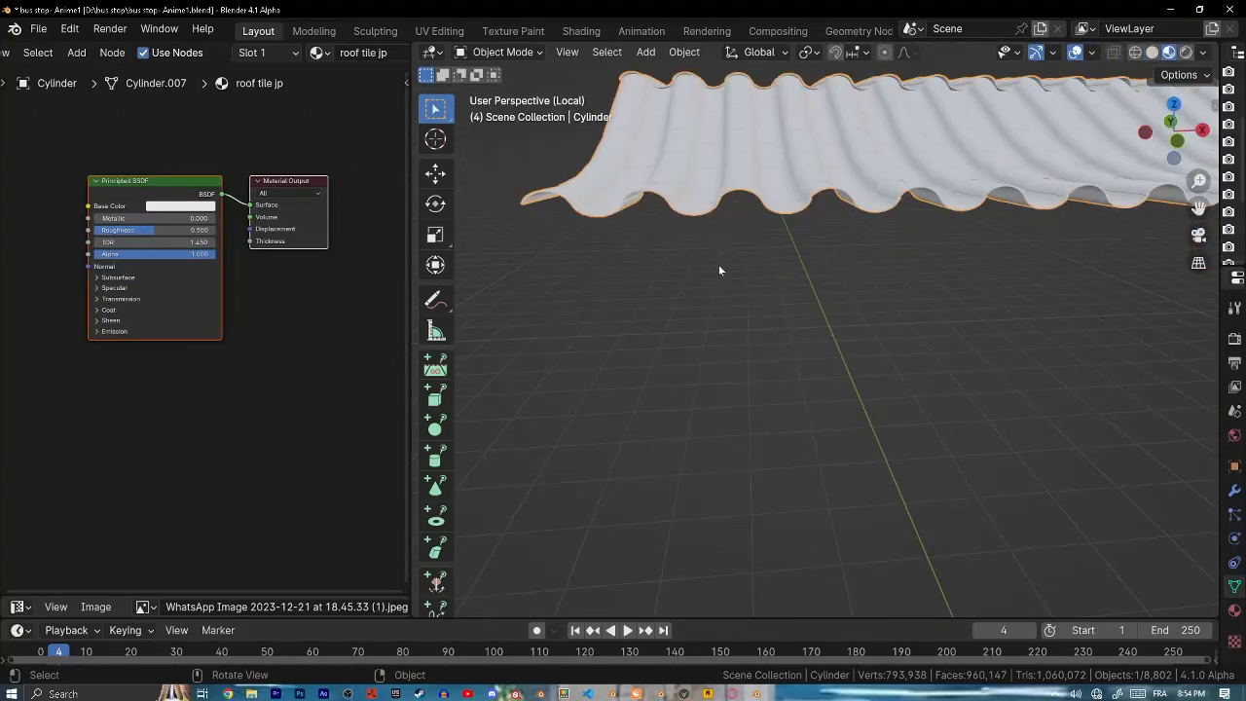
scroll(719, 271, "up", 8)
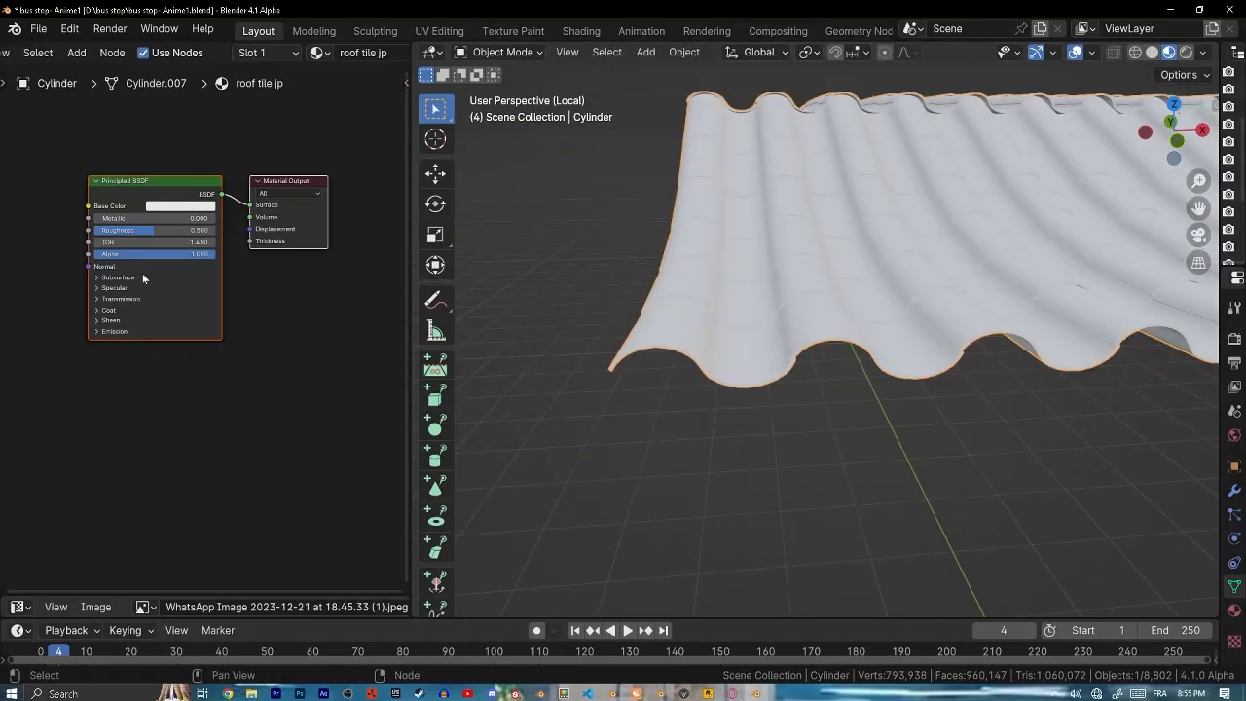
- Set the Principled BSDF's base color to a dark burnt orange with hue 0.029 and saturation 1.000
scroll(142, 272, "up", 4)
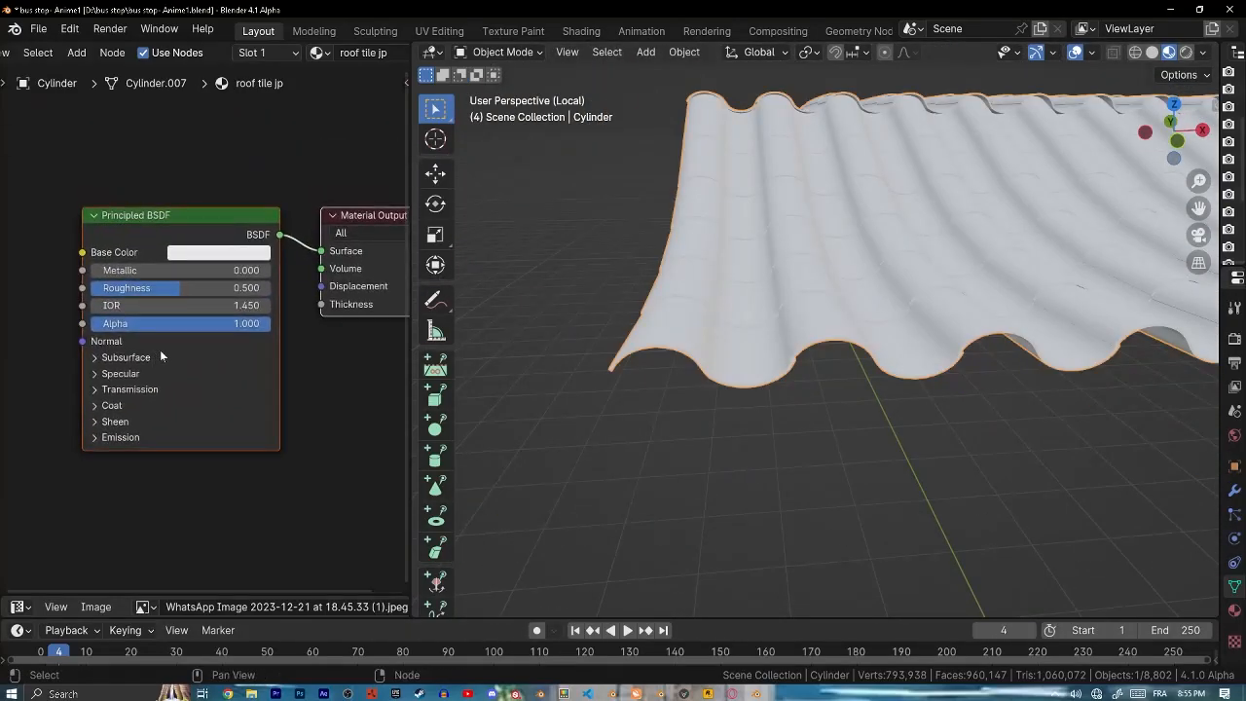
left_click(224, 225)
left_click(252, 386)
left_click_drag(252, 387, 216, 434)
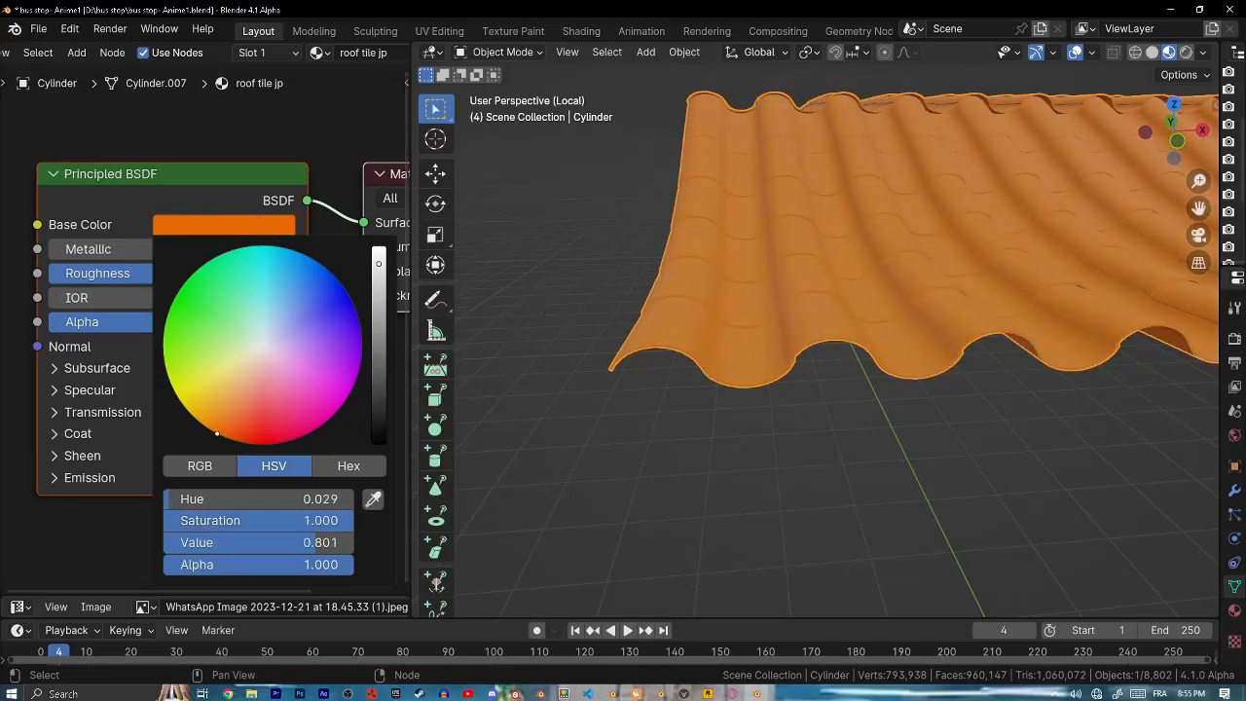
left_click_drag(377, 276, 377, 332)
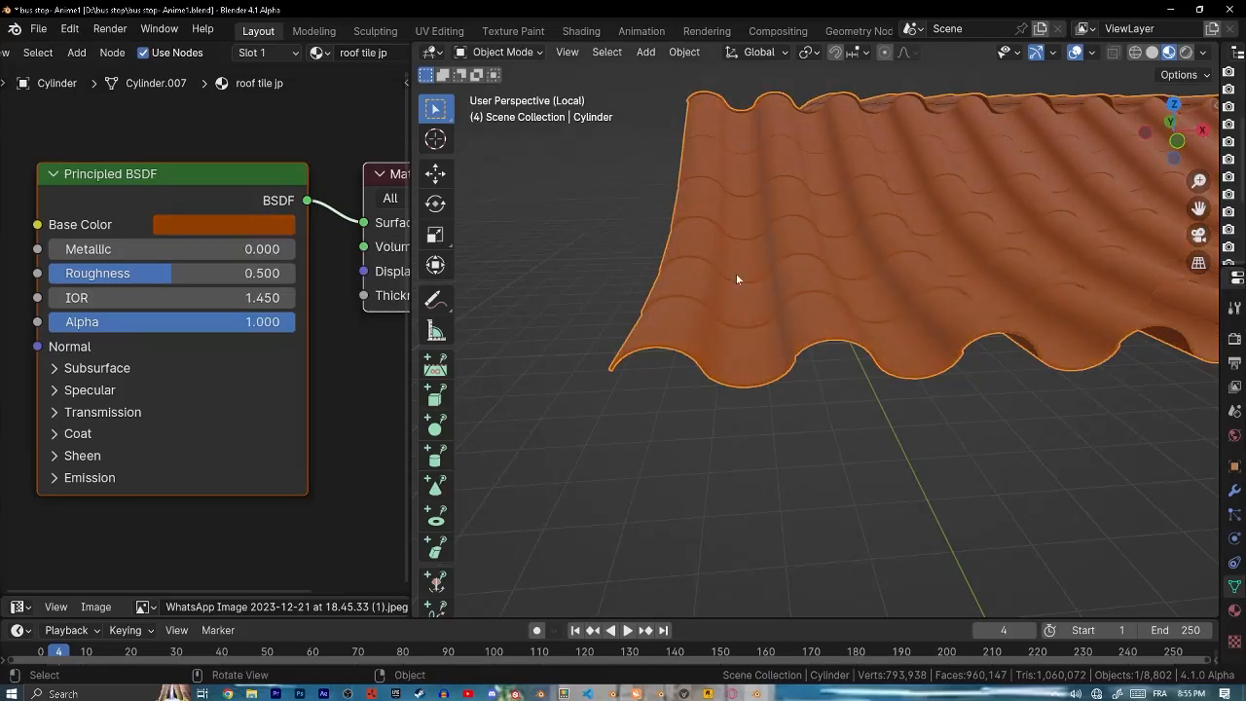
middle_click_drag(739, 273, 736, 303)
middle_click_drag(58, 346, 237, 335)
scroll(182, 258, "down", 5)
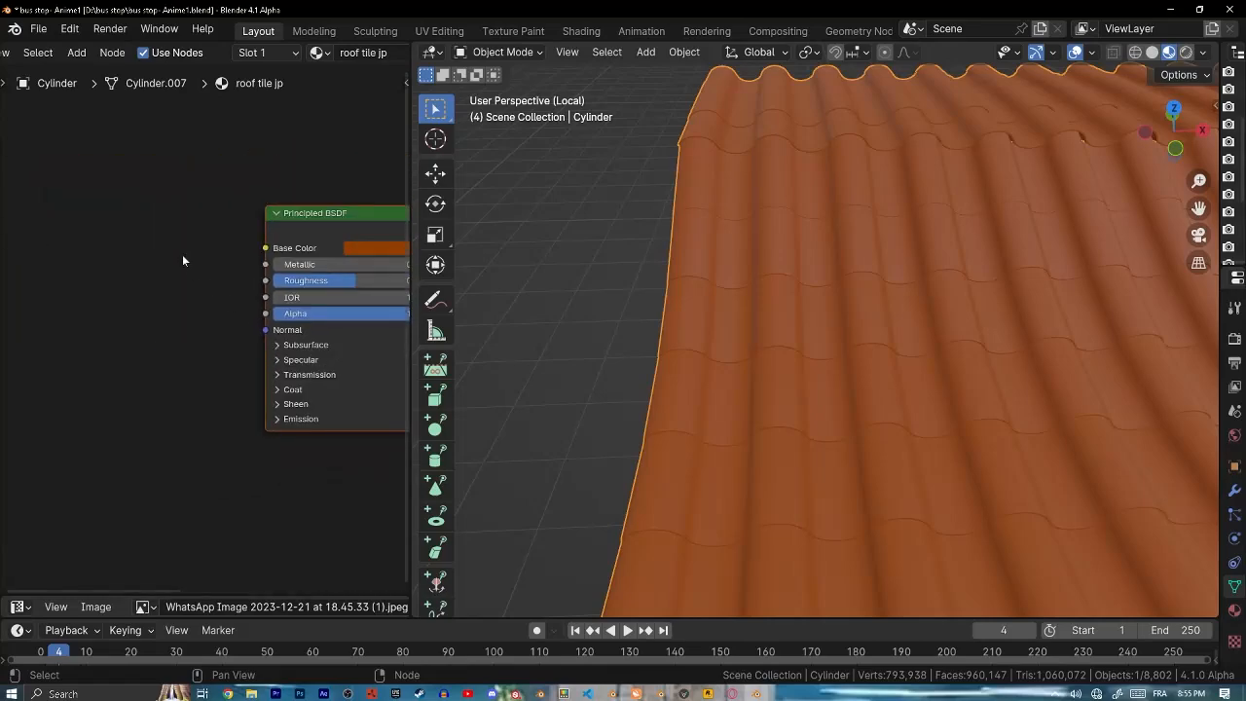
middle_click_drag(182, 258, 290, 249)
key("shift+a")
type("-+--noi")
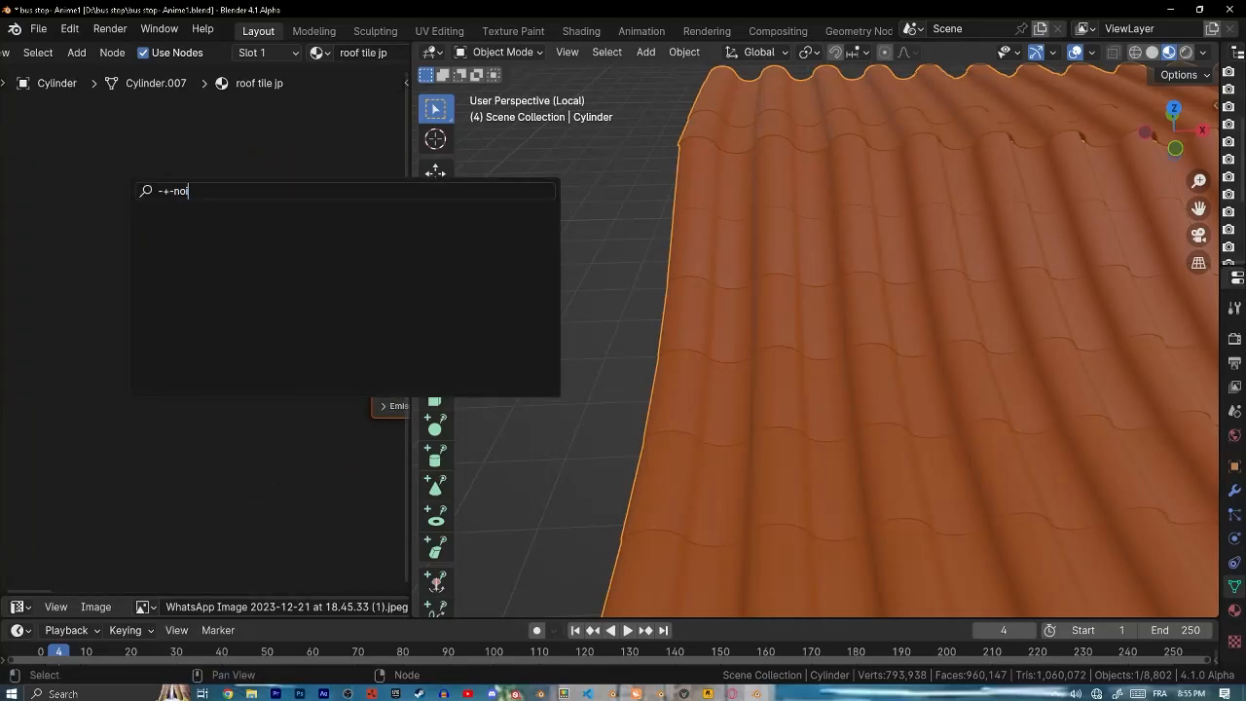
type("se")
key("Return")
- Add a Noise Texture node before the Principled BSDF and try linking its Fac output to the Normal input
key("shift+a")
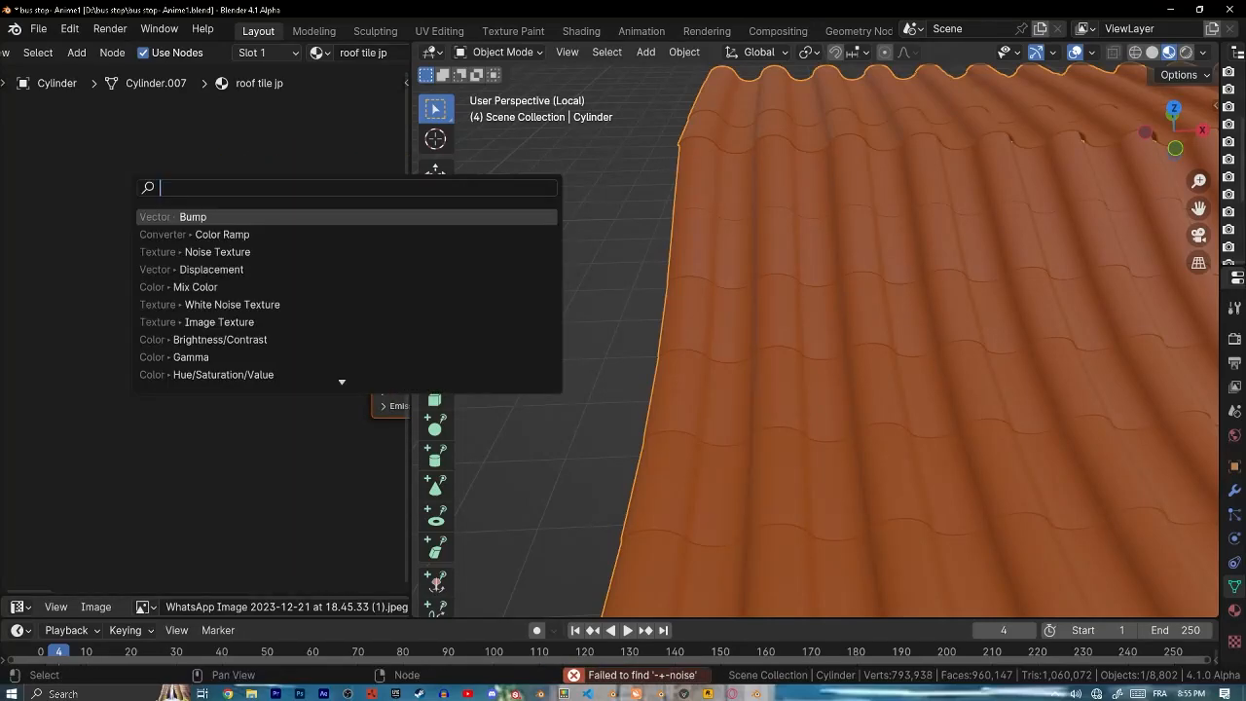
type("noise")
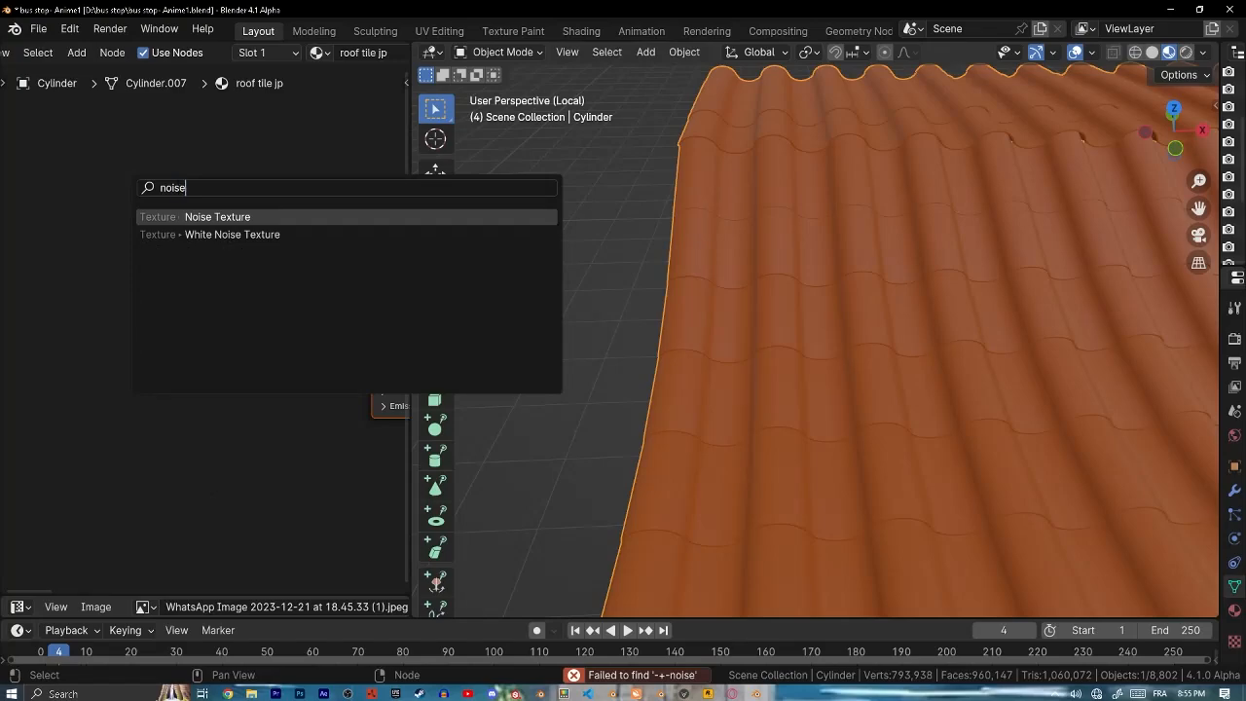
key("Return")
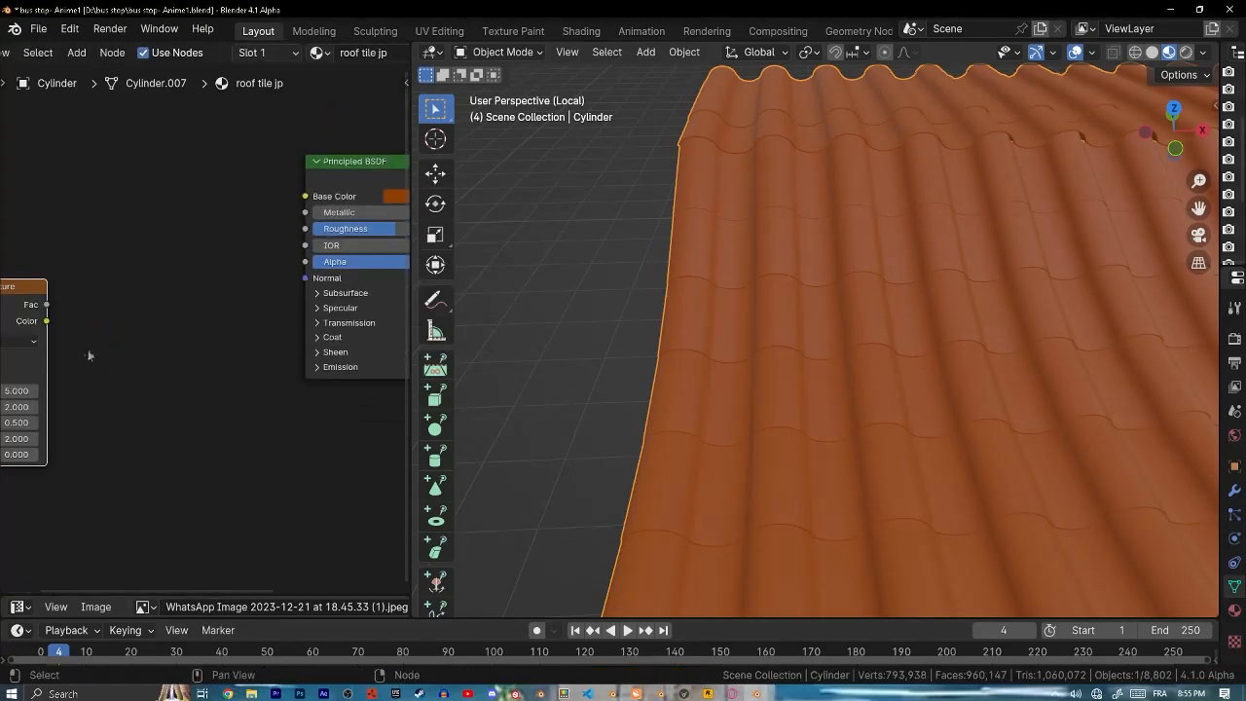
left_click(51, 285)
left_click_drag(78, 301, 356, 345)
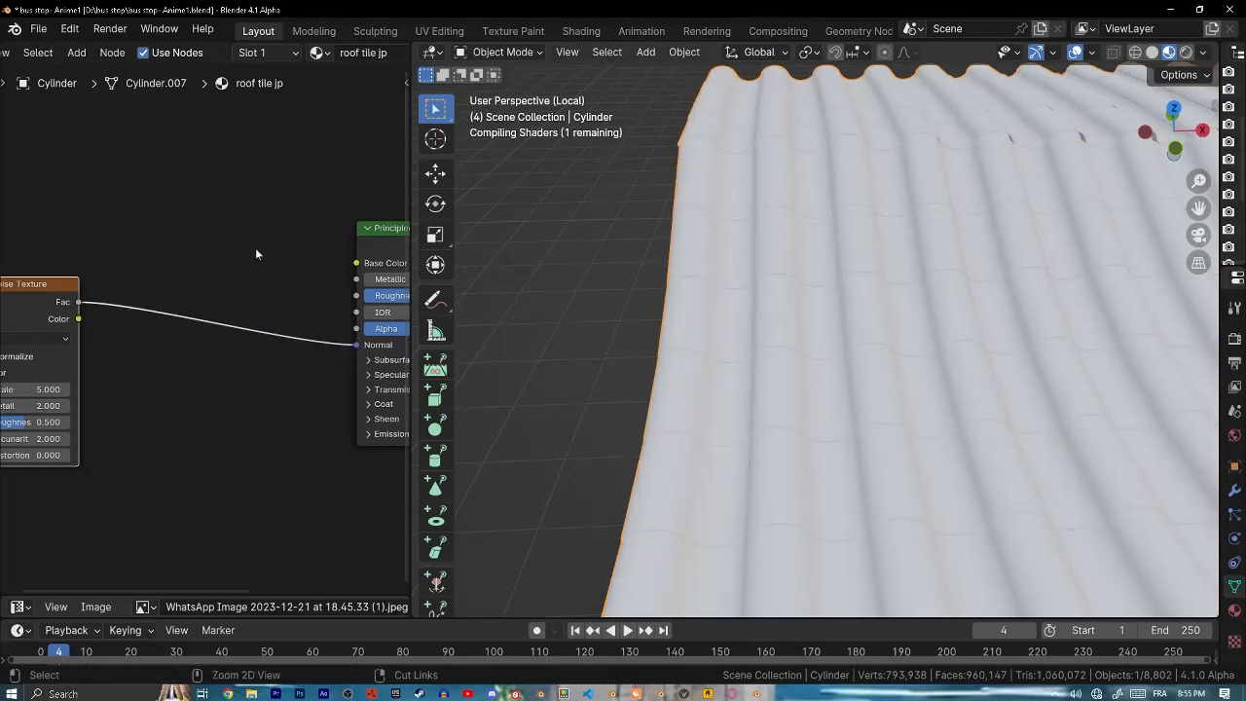
- Add a Bump node, linking the noise Fac to its Height and its output to the Principled BSDF's Normal
key("shift+a")
type("b")
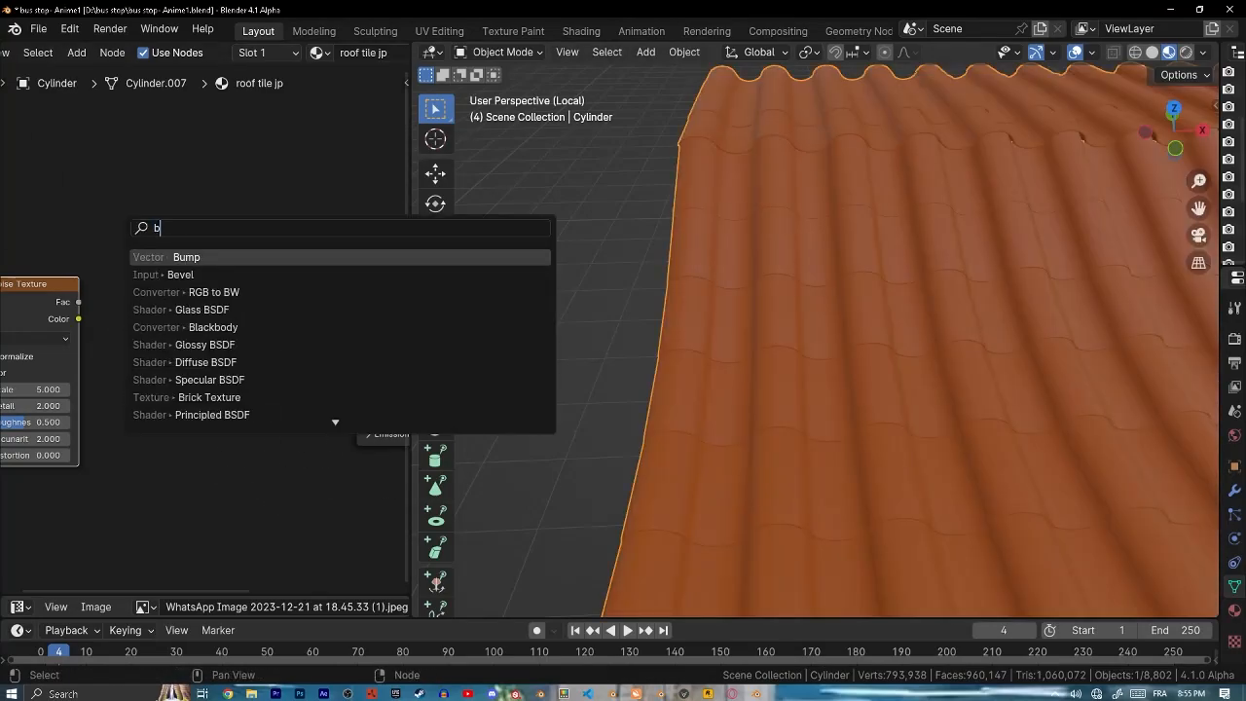
type("up")
key("Return")
left_click(312, 393)
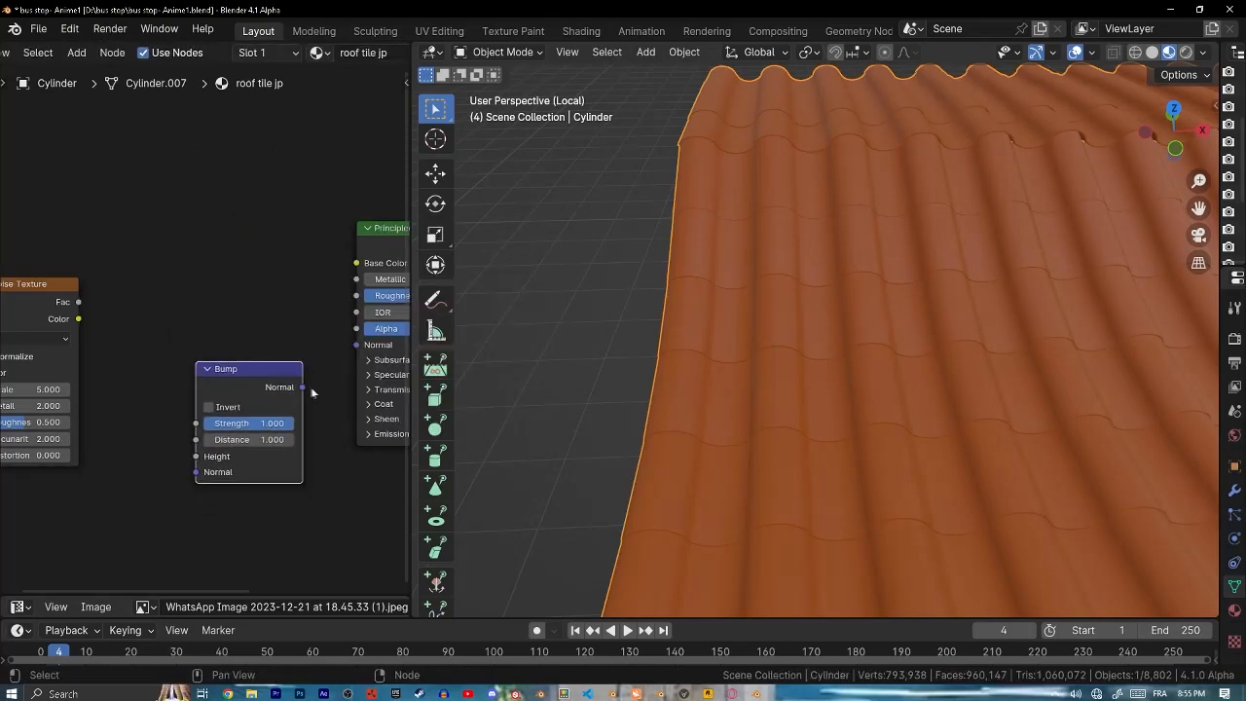
left_click_drag(78, 302, 197, 415)
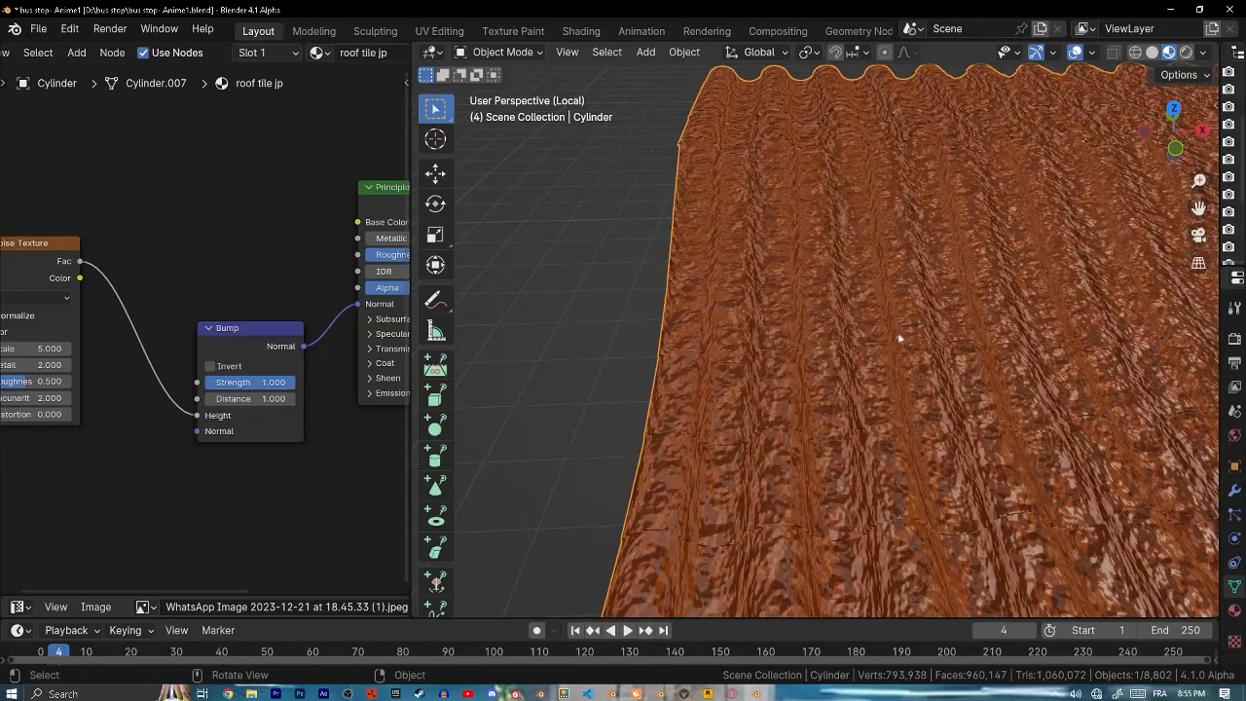
middle_click_drag(875, 390, 659, 262, "shift")
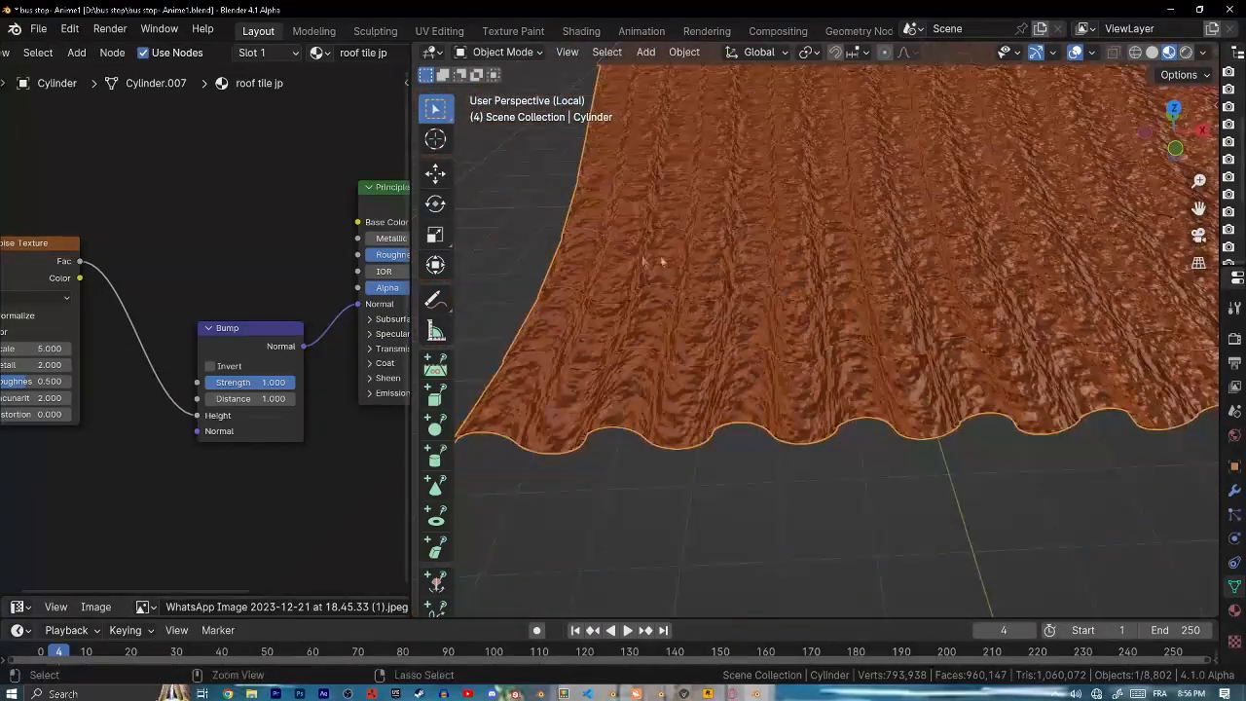
- Map the Noise Texture with the roof object's Object coordinates through new Texture Coordinate and Mapping nodes
middle_click_drag(60, 295, 237, 347)
key("ctrl+t")
middle_click_drag(13, 410, 227, 359)
scroll(227, 359, "up", 1)
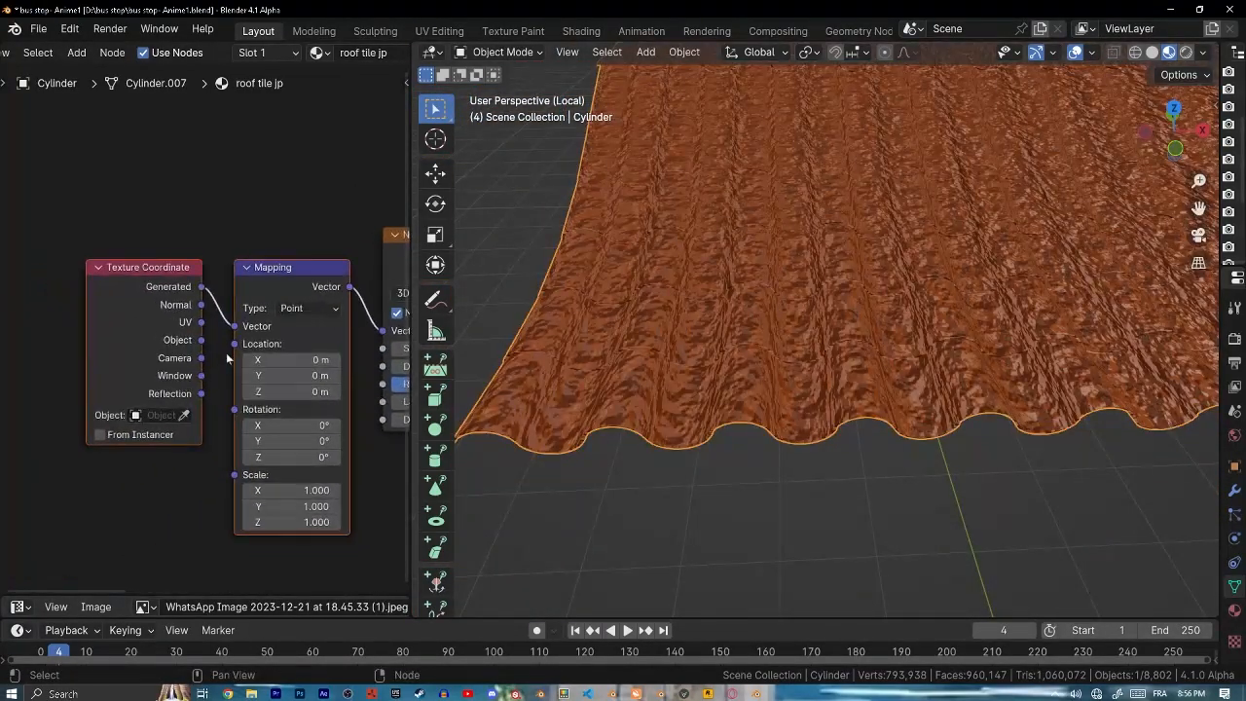
left_click(554, 347)
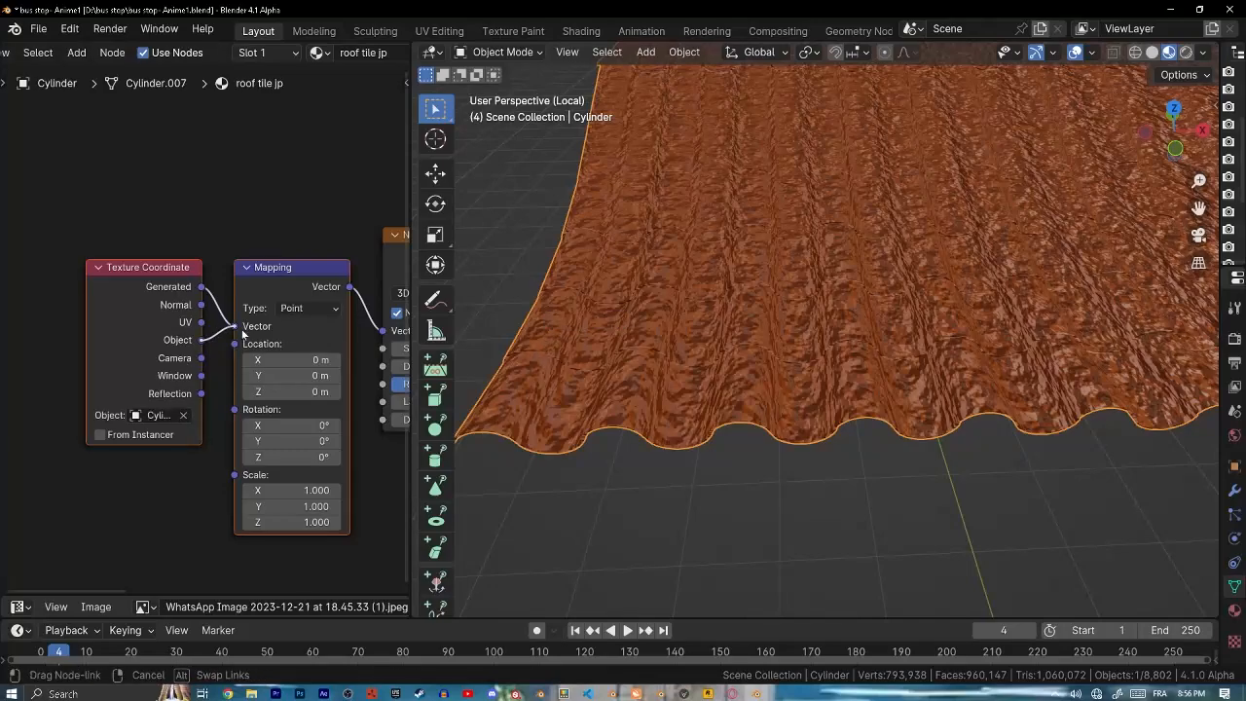
left_click_drag(243, 334, 238, 329)
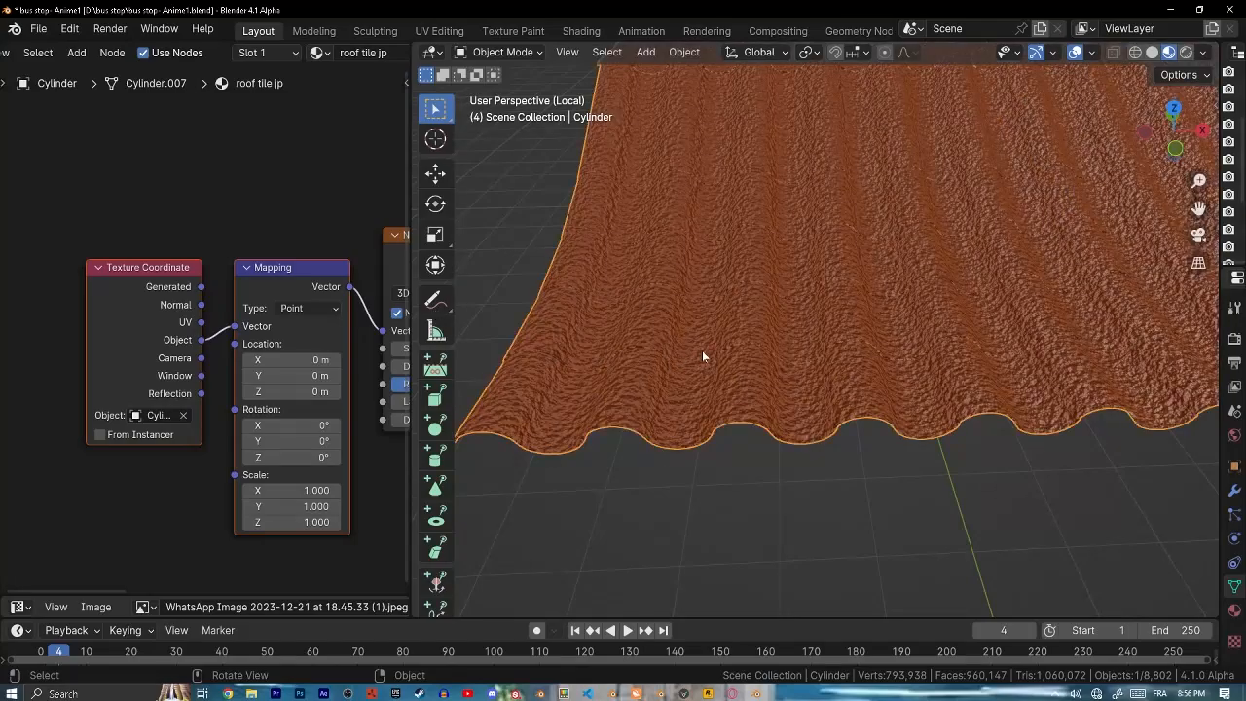
- Set the Noise Texture's detail to 11.200
scroll(702, 350, "up", 5)
middle_click_drag(292, 392, 59, 412)
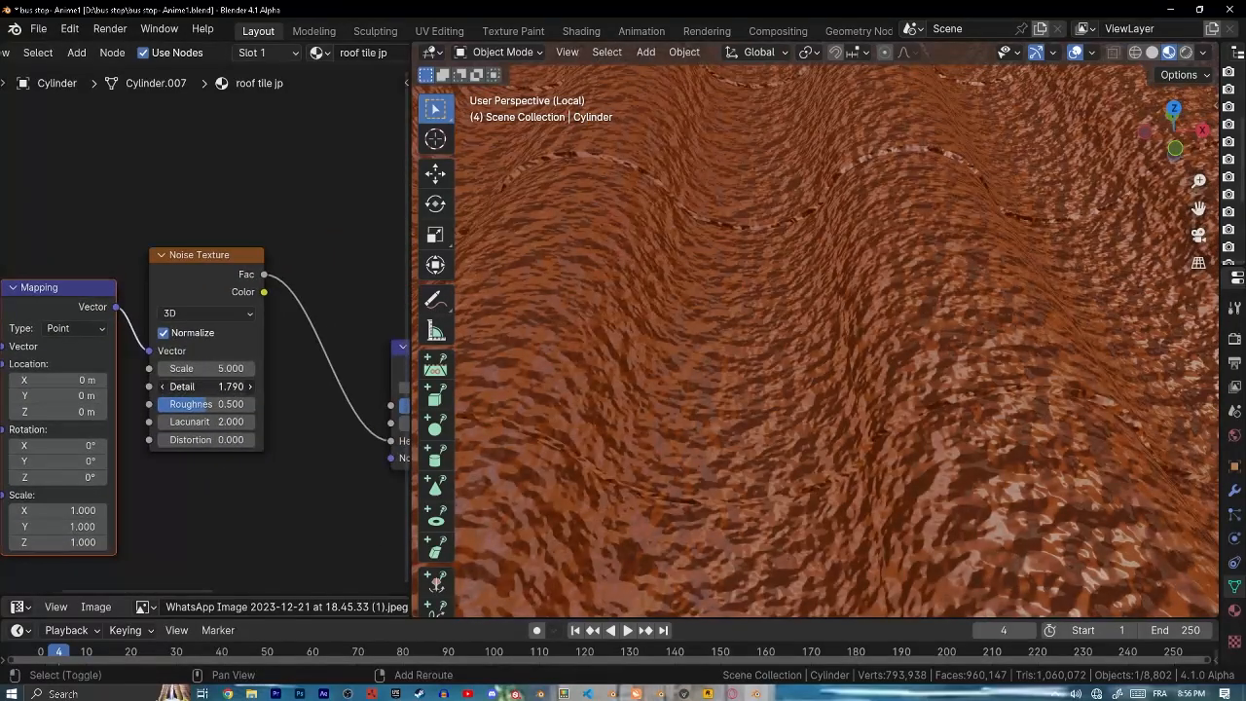
left_click_drag(203, 386, 502, 386)
- Reduce the Bump node's strength to 0.089
middle_click_drag(323, 357, 236, 355)
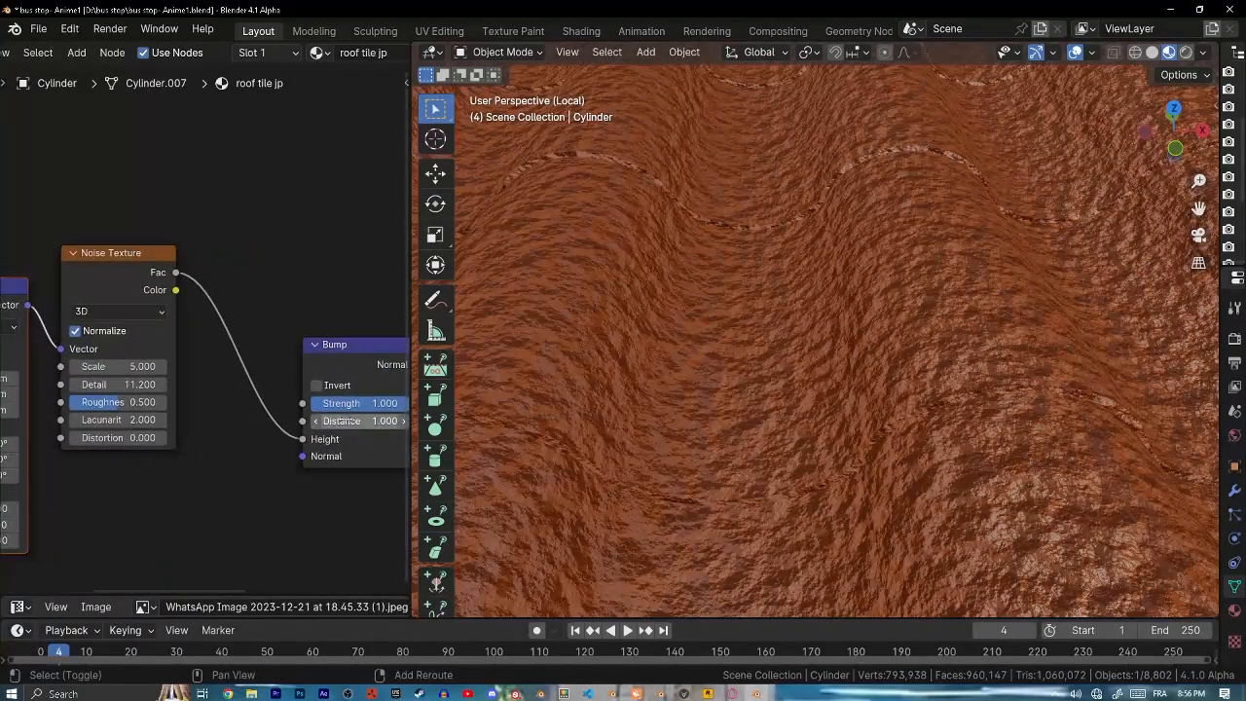
left_click_drag(393, 403, 327, 403)
mouse_move(829, 288)
middle_mouse_down("ctrl")
mouse_move(838, 296)
mouse_move(838, 257)
mouse_move(835, 282)
middle_mouse_up("ctrl")
scroll(183, 277, "down", 3)
- Move the Noise Texture node slightly down and add a Color Ramp node above the Bump node
middle_click_drag(181, 274, 164, 407)
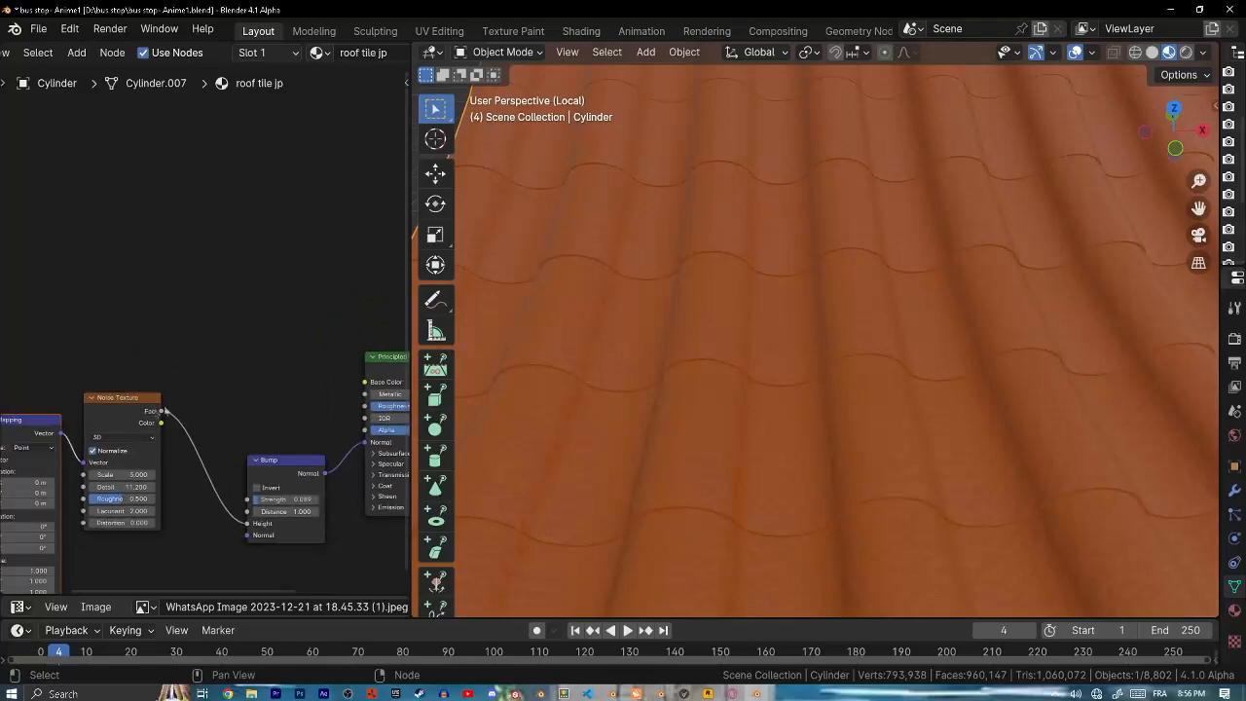
left_click_drag(152, 402, 148, 427)
key("shift+a")
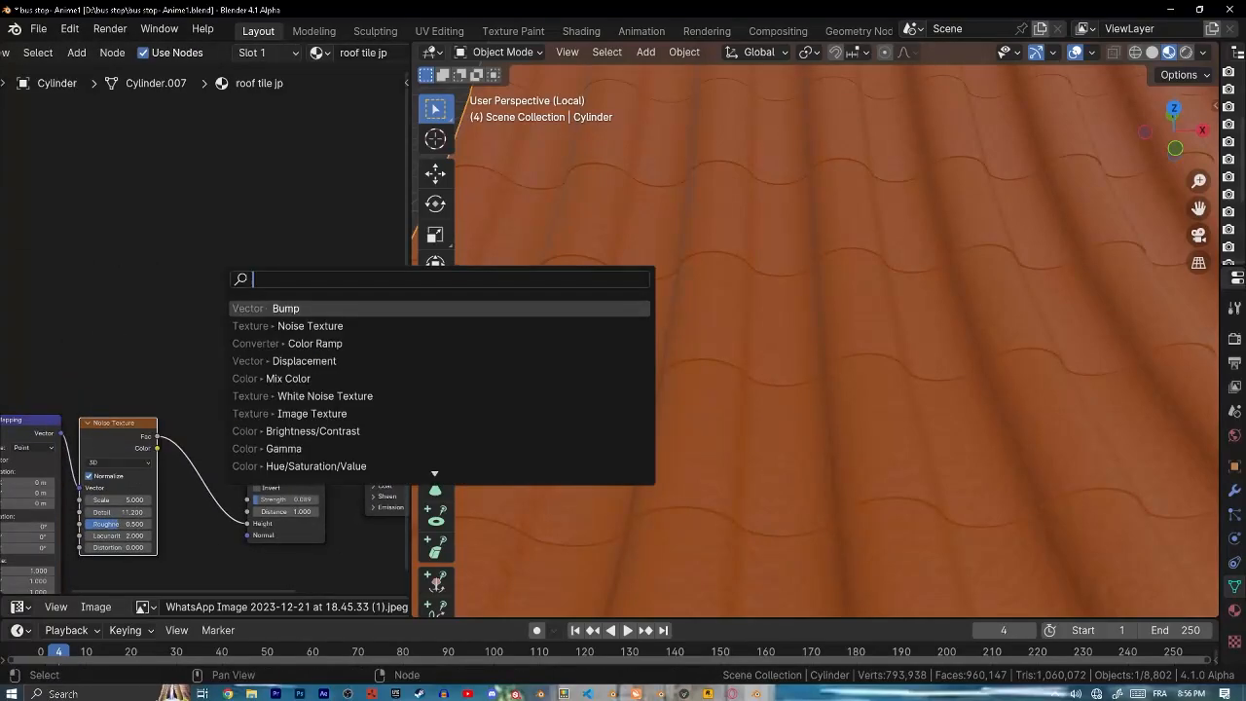
type("color ramp")
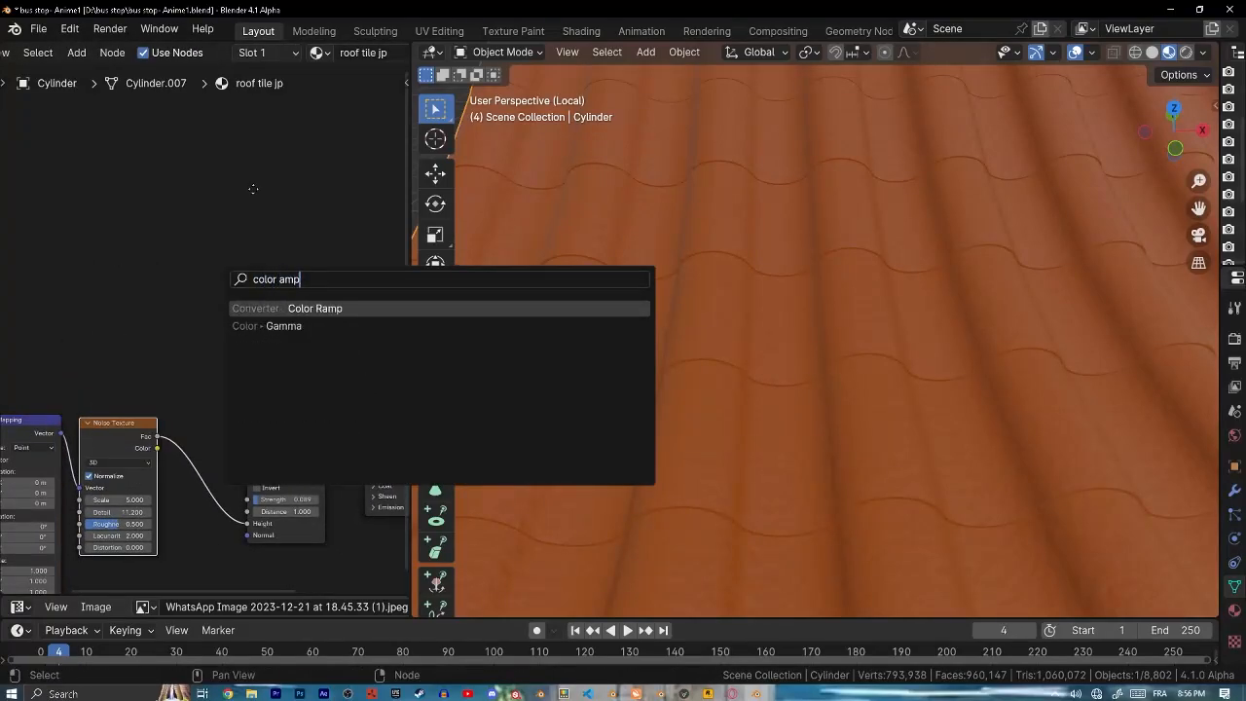
key("Return")
left_click(212, 288)
- Link the noise Fac into the Color Ramp and the ramp's Color output to the Principled BSDF's Roughness
middle_click_drag(359, 359, 226, 340)
scroll(227, 341, "up", 5)
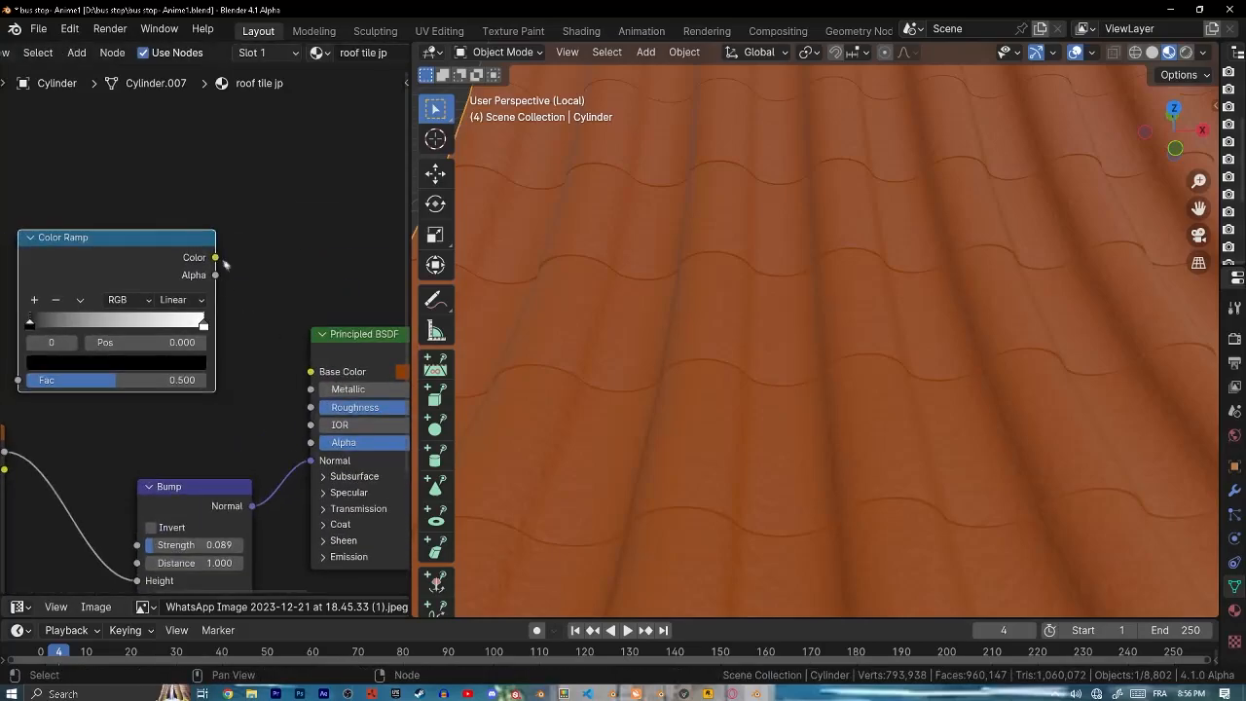
left_click_drag(217, 257, 313, 408)
middle_click_drag(73, 447, 174, 439)
scroll(173, 439, "up", 1)
left_click_drag(120, 336, 116, 364)
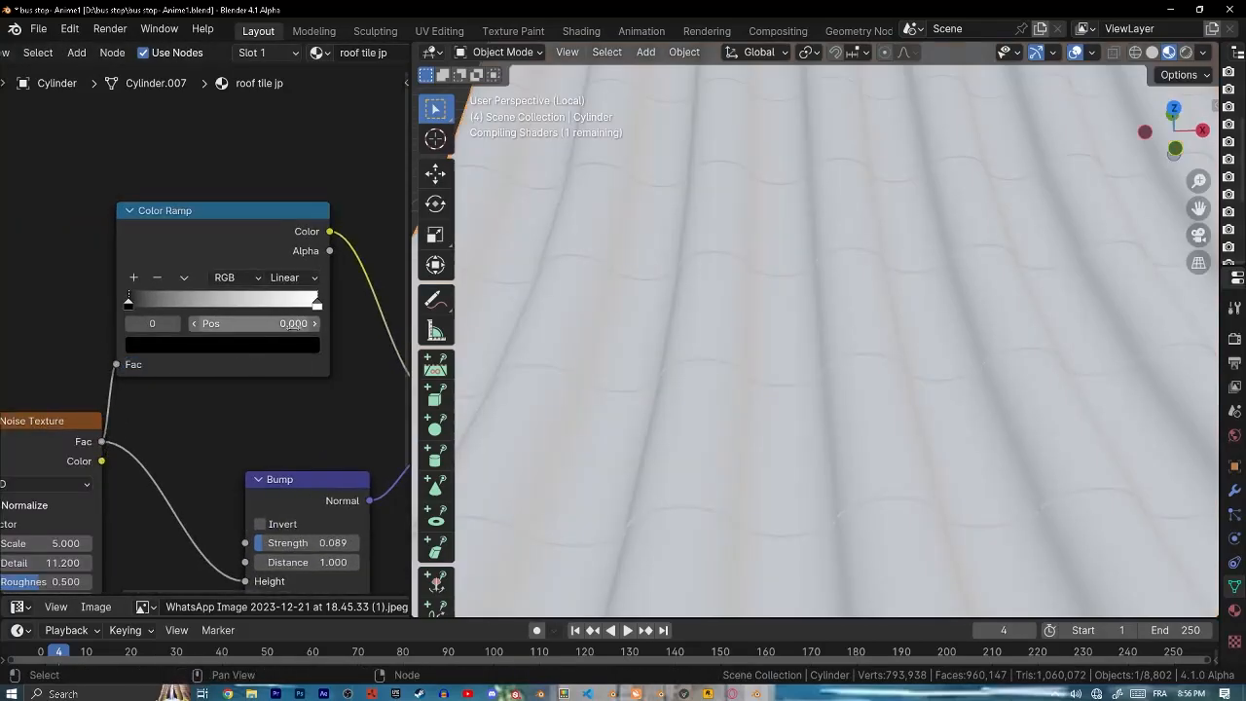
scroll(137, 352, "down", 3)
key("b")
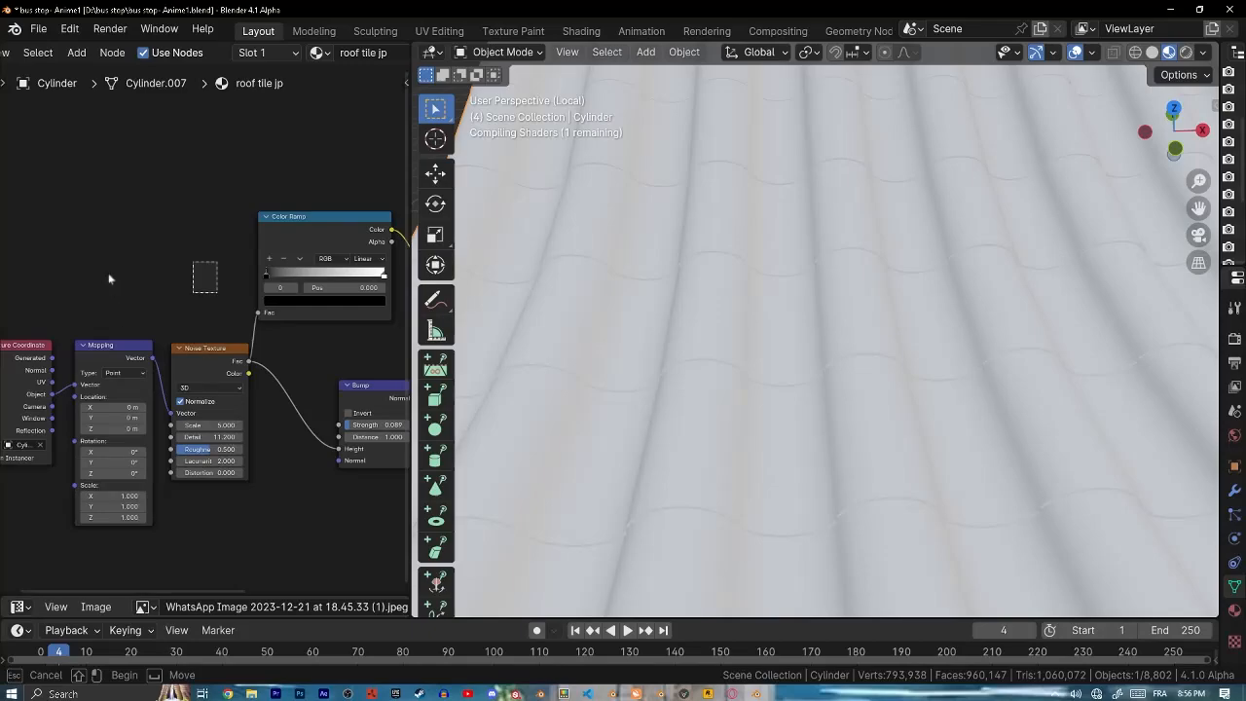
left_click_drag(109, 279, 34, 410)
middle_click_drag(198, 368, 236, 471)
key("shift+d")
right_click(202, 244)
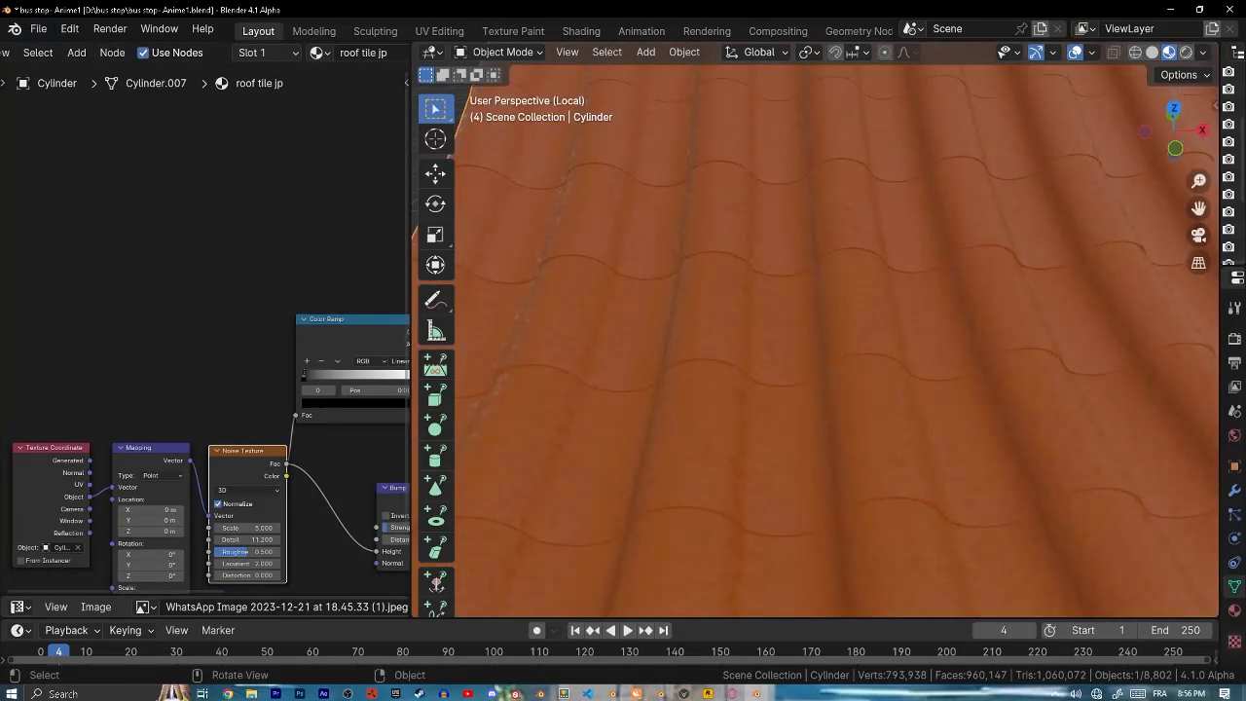
- Duplicate the Noise Texture with its Mapping link kept, and link the copy's Fac to the Color Ramp's Fac
scroll(612, 378, "down", 8)
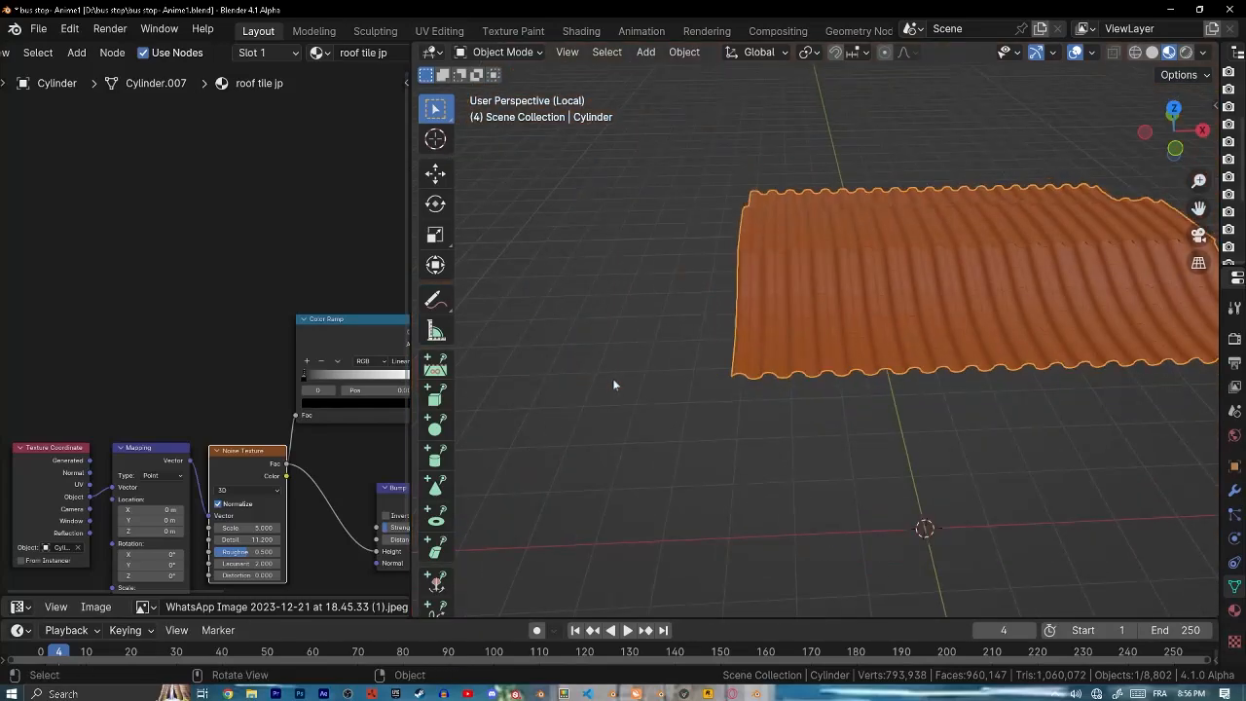
middle_click_drag(612, 378, 554, 350)
scroll(207, 415, "down", 2)
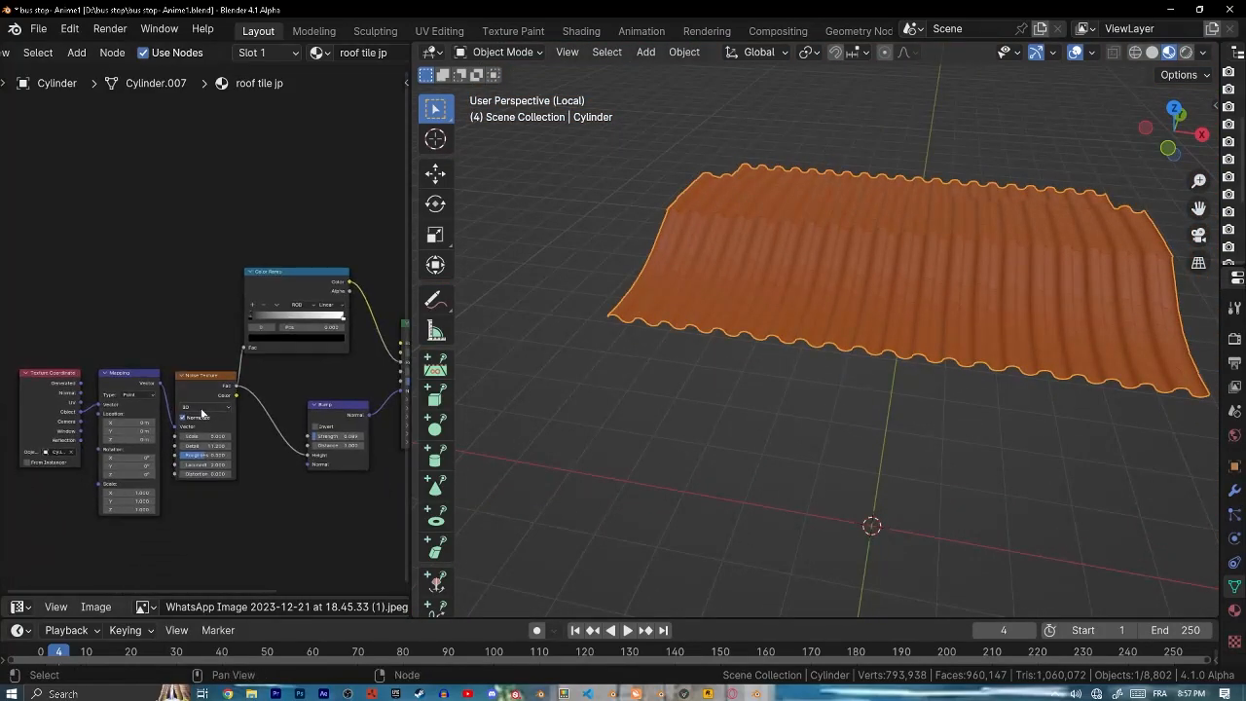
key("ctrl+shift+d")
left_click(206, 244)
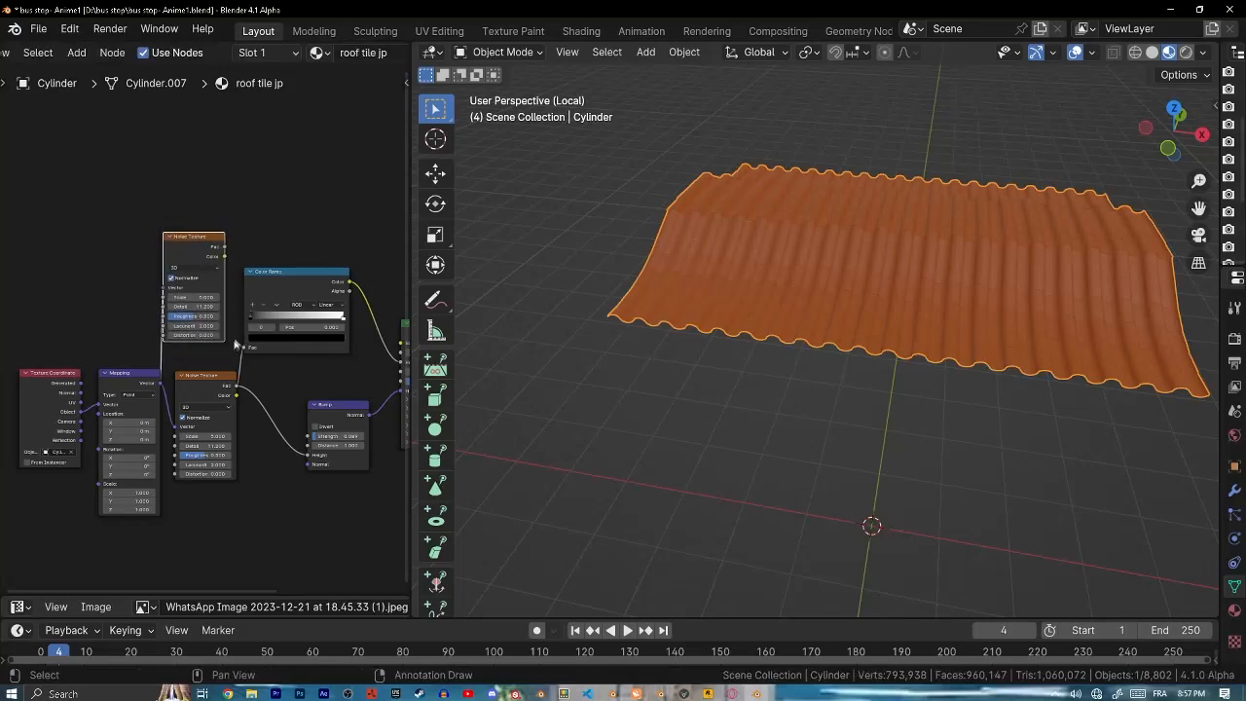
scroll(231, 219, "up", 6)
left_click_drag(215, 335, 257, 543)
middle_click_drag(256, 543, 237, 472)
- Lower the duplicated Noise Texture's scale to 4.340
scroll(815, 311, "up", 6)
middle_click_drag(815, 311, 631, 366, "shift")
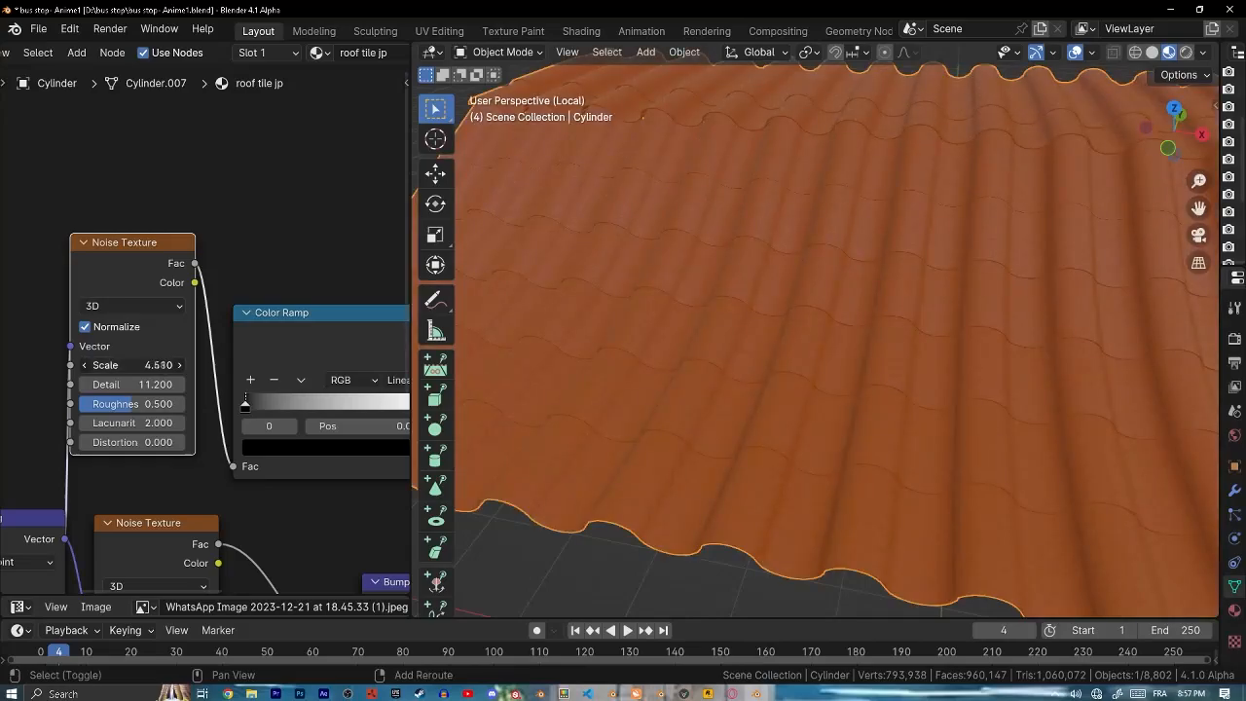
left_click_drag(164, 365, 142, 365, "shift")
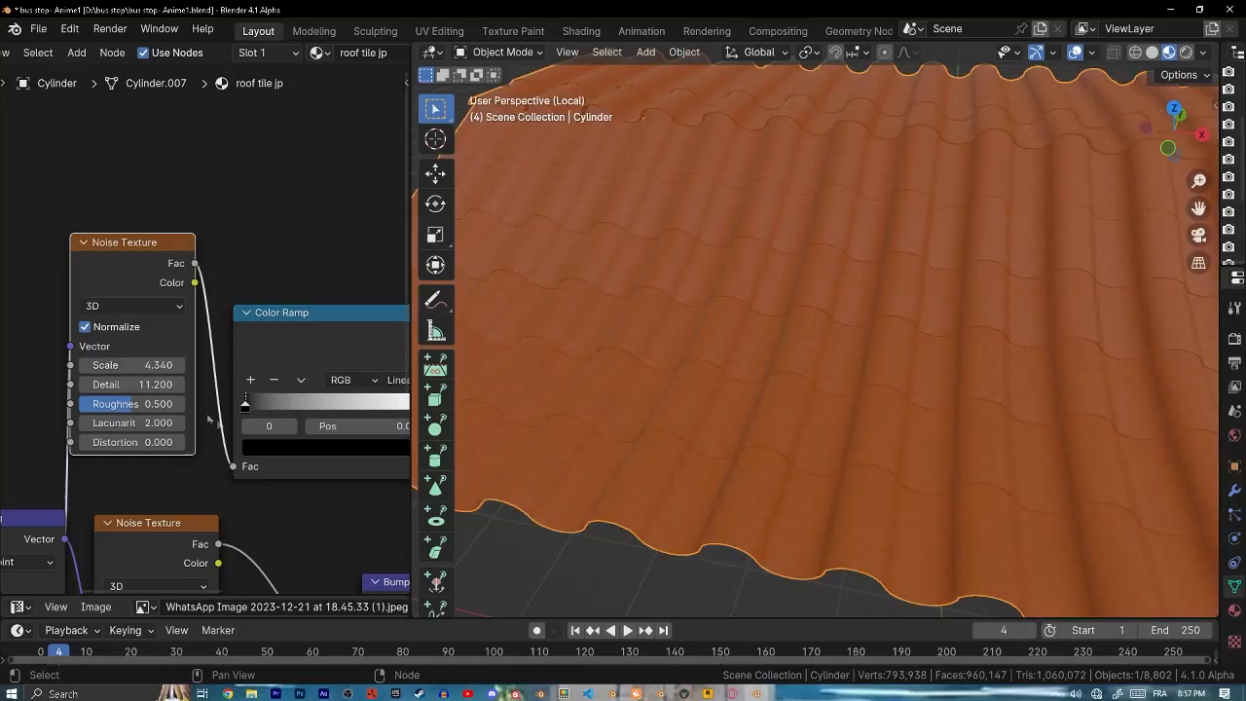
- Move the Color Ramp's black stop to position 0.882 to sharpen the roughness contrast
left_click_drag(257, 408, 420, 409)
middle_click_drag(722, 297, 861, 297)
scroll(778, 271, "up", 4)
scroll(646, 216, "up", 3)
- Set the duplicated Noise Texture's scale to 3.850 and its detail to 8.680
mouse_move(135, 365)
left_mouse_down("shift")
mouse_move(164, 365)
mouse_move(127, 384)
left_mouse_up("shift")
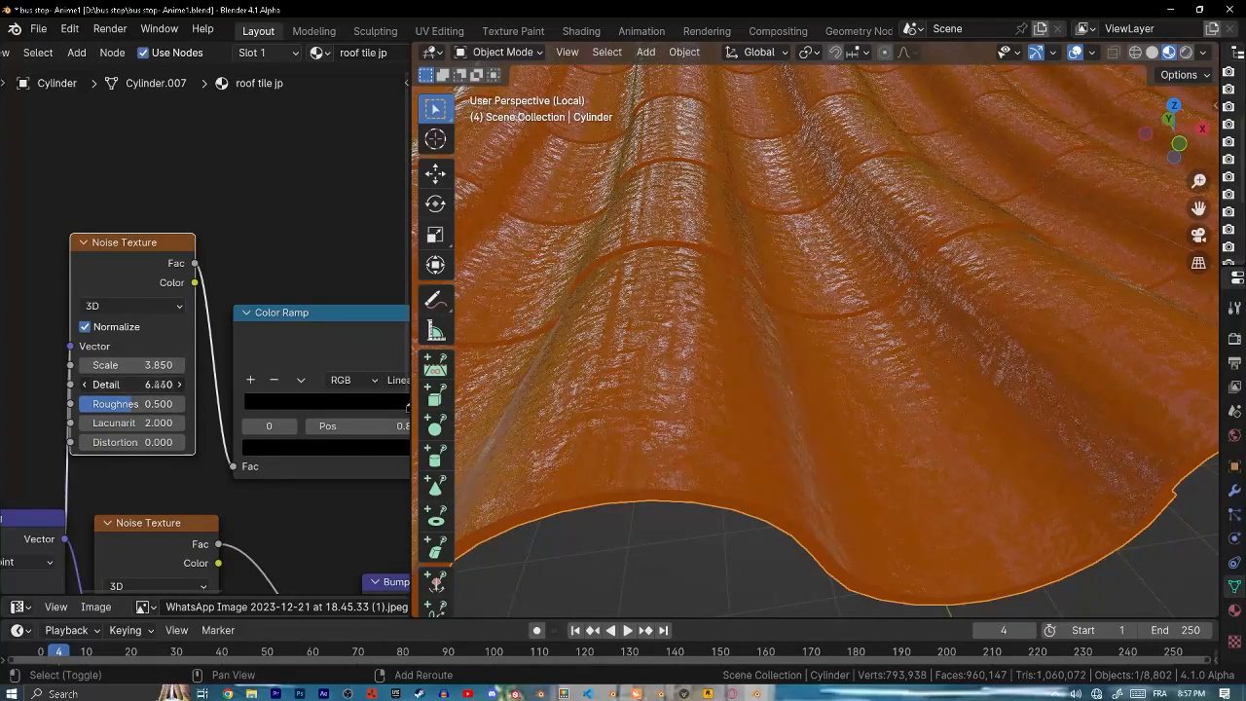
middle_click_drag(739, 243, 692, 275)
scroll(693, 276, "up", 5)
middle_click_drag(215, 354, 100, 355)
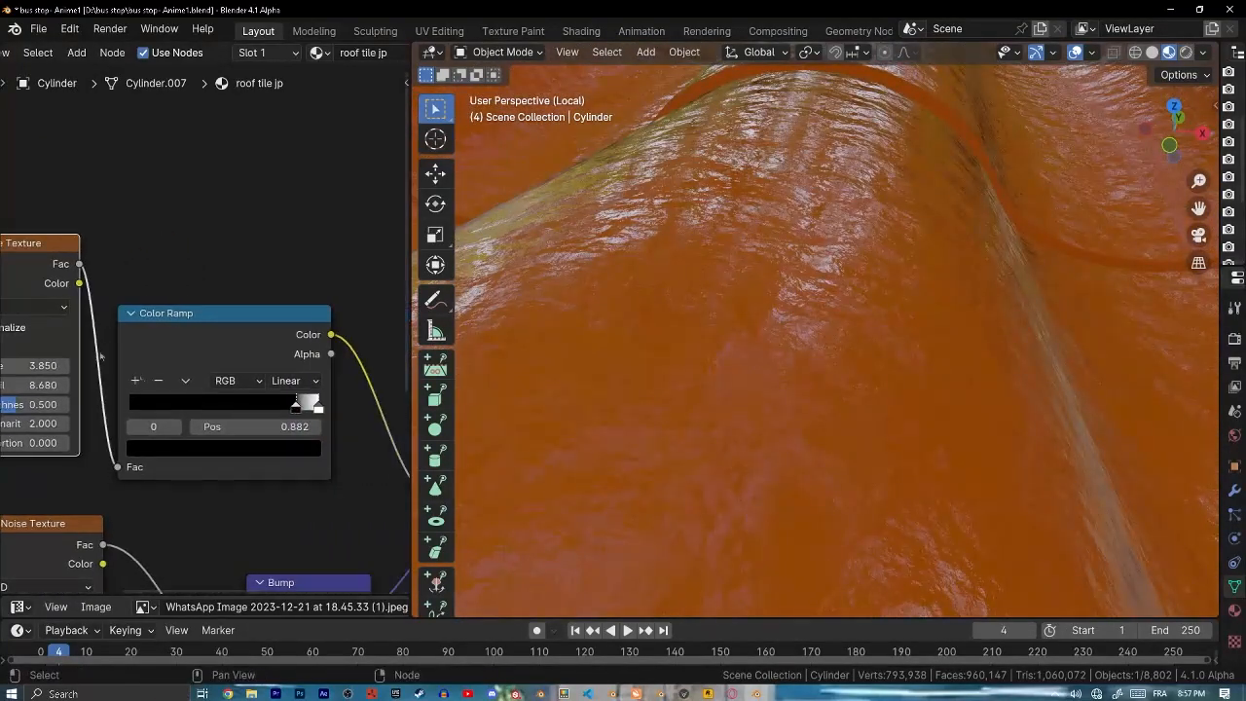
- Try softer and inverted contrast on the roughness Color Ramp by repositioning its black and white stops
left_click_drag(296, 408, 173, 408)
left_click_drag(319, 409, 221, 409)
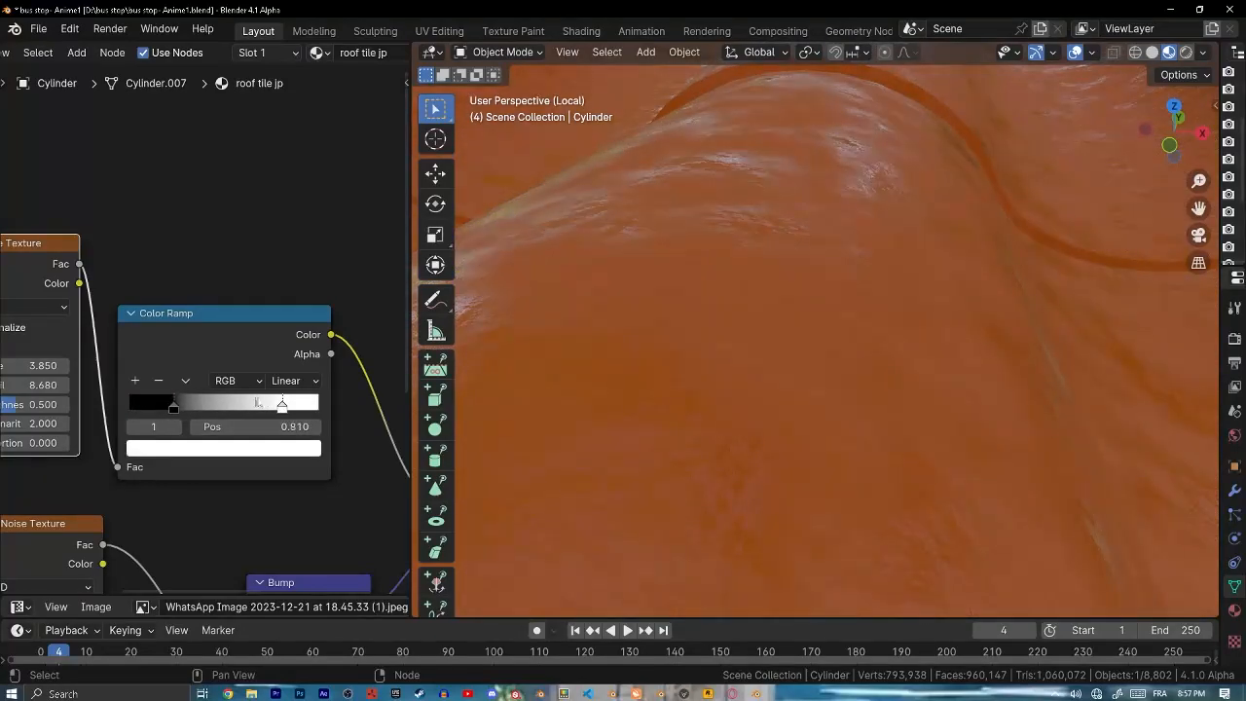
left_click(173, 406)
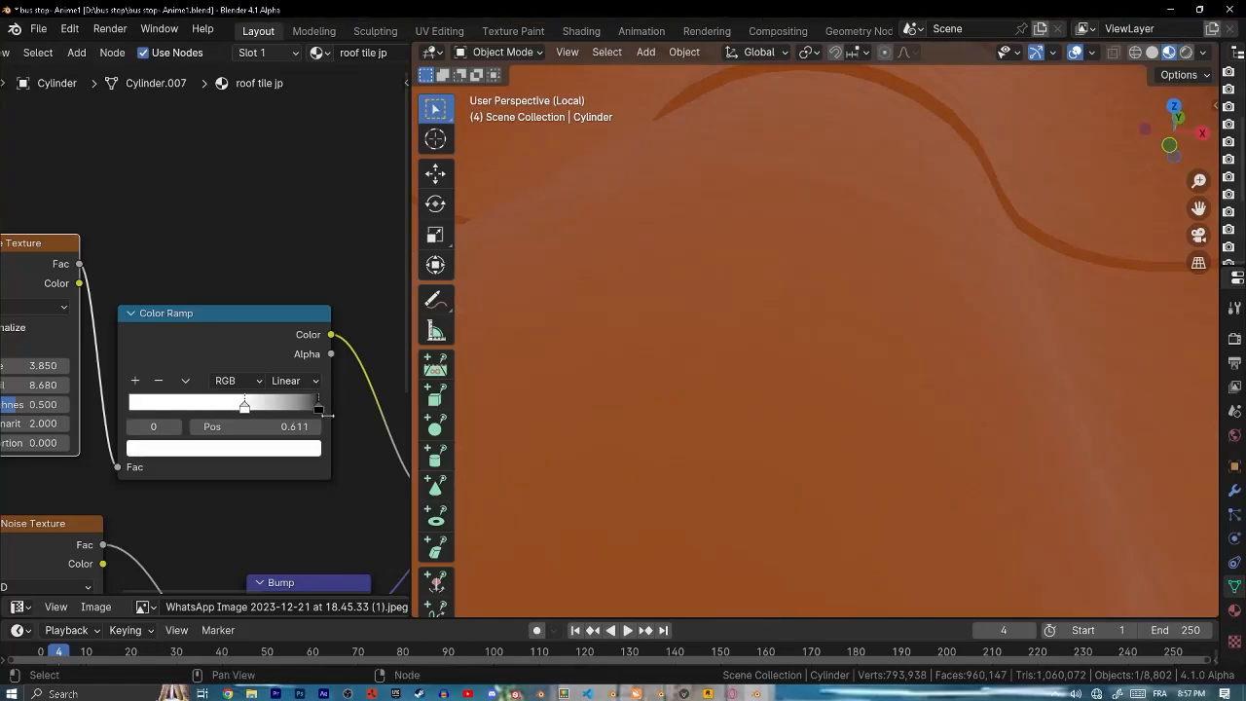
left_click_drag(319, 409, 292, 407)
left_click_drag(215, 412, 235, 413)
left_click_drag(230, 409, 276, 408)
- Lower the scale of the Noise Texture feeding the roughness Color Ramp to 0.490
middle_click_drag(925, 200, 907, 250)
scroll(907, 251, "up", 2)
middle_click_drag(94, 356, 267, 314)
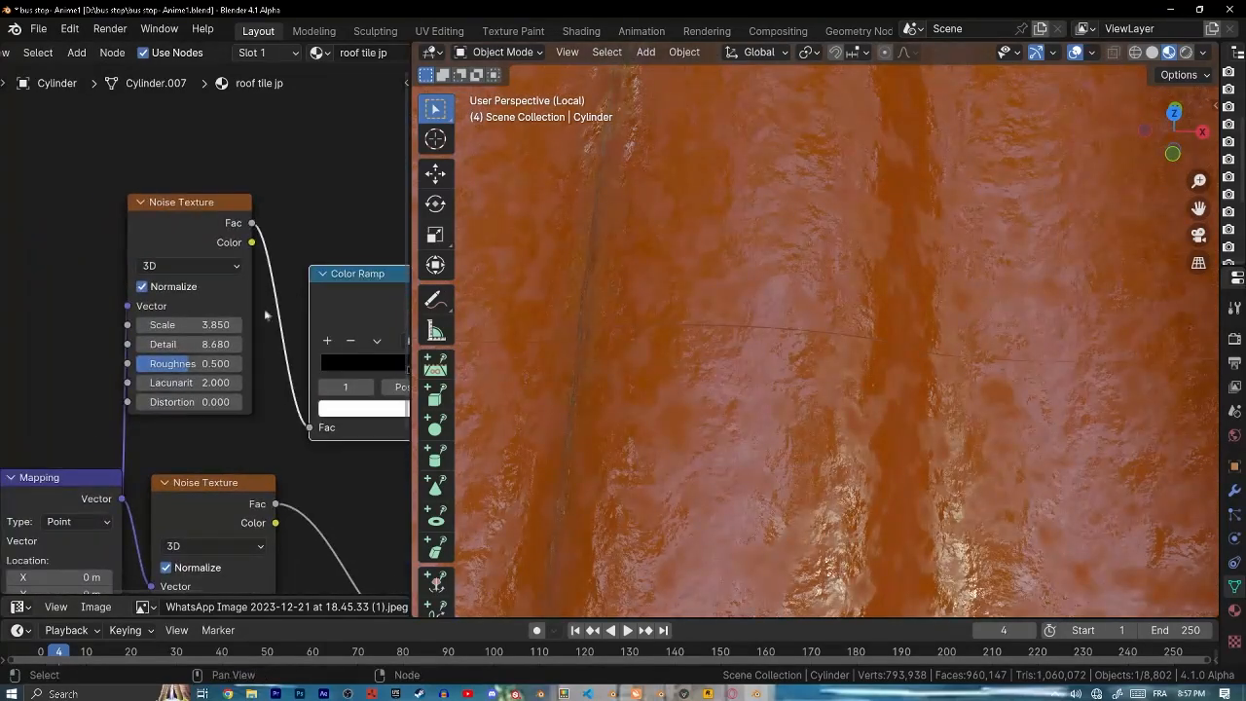
left_click_drag(203, 325, 106, 324)
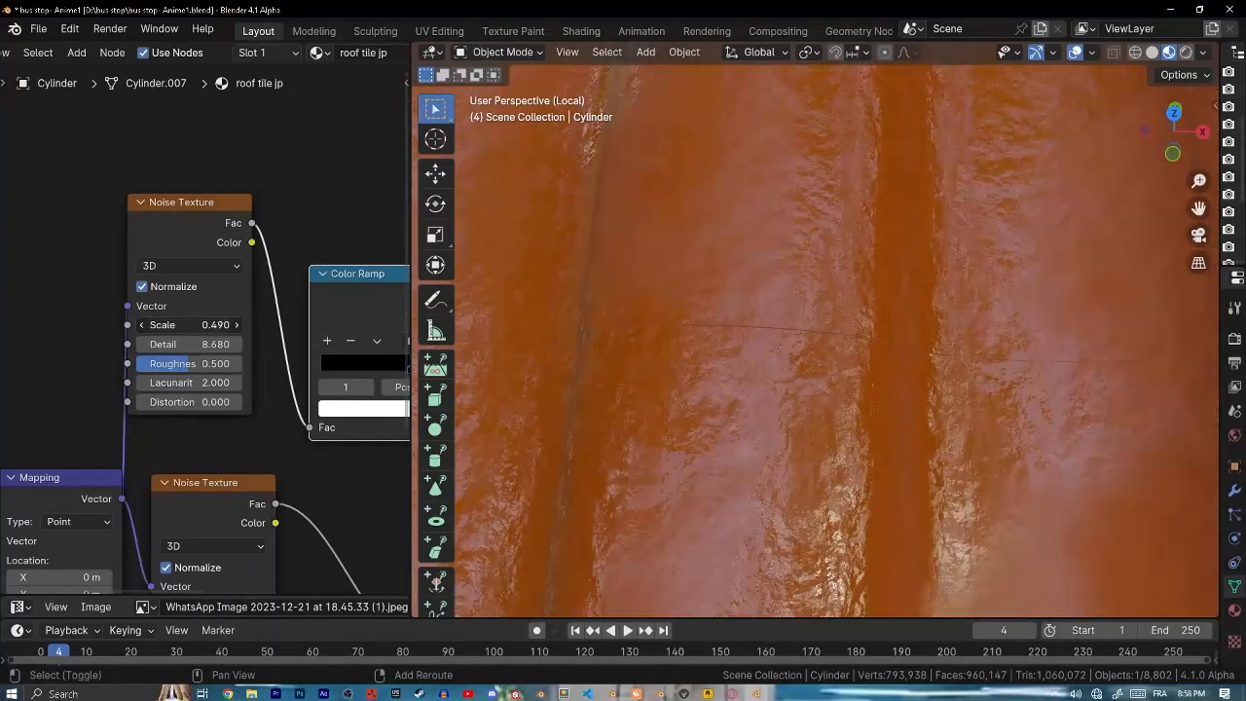
- Place the roughness Color Ramp's white stop at 0.431 and its black stop at 0.582
middle_click_drag(391, 394, 282, 379)
left_click_drag(333, 354, 391, 348)
left_click(275, 353)
left_click_drag(274, 352, 320, 352)
scroll(751, 386, "down", 6)
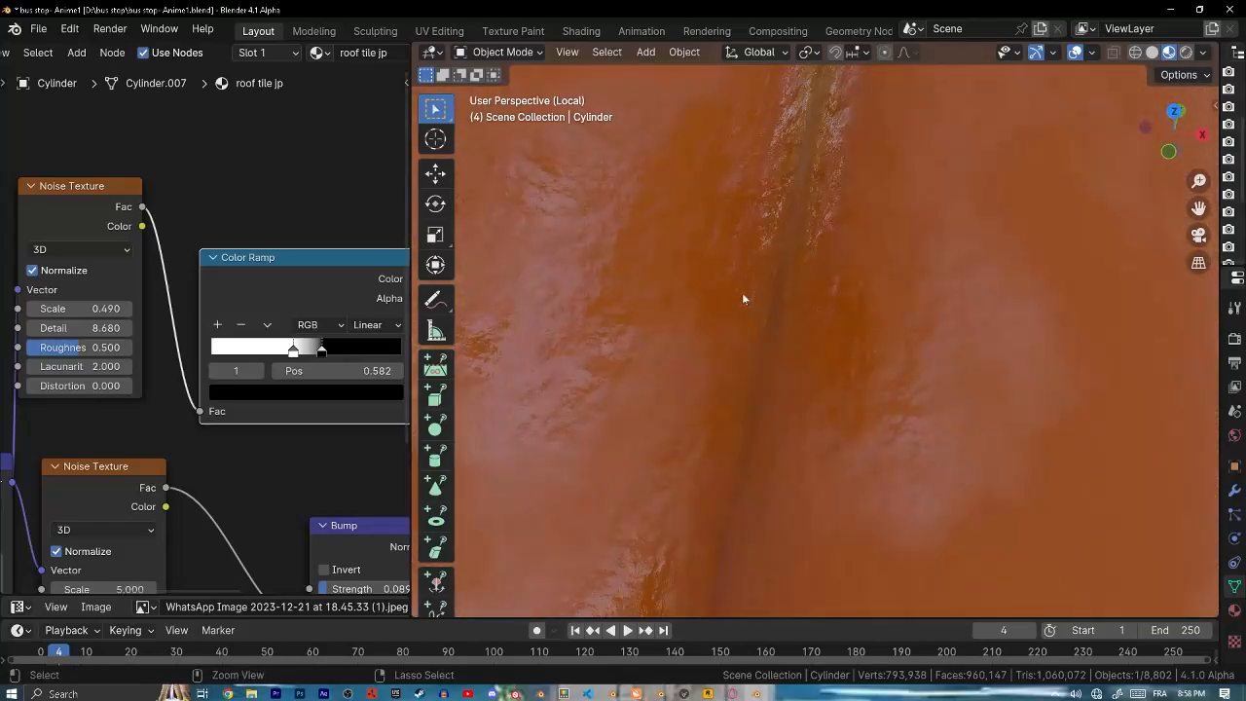
middle_click_drag(736, 356, 709, 334)
scroll(250, 434, "down", 5)
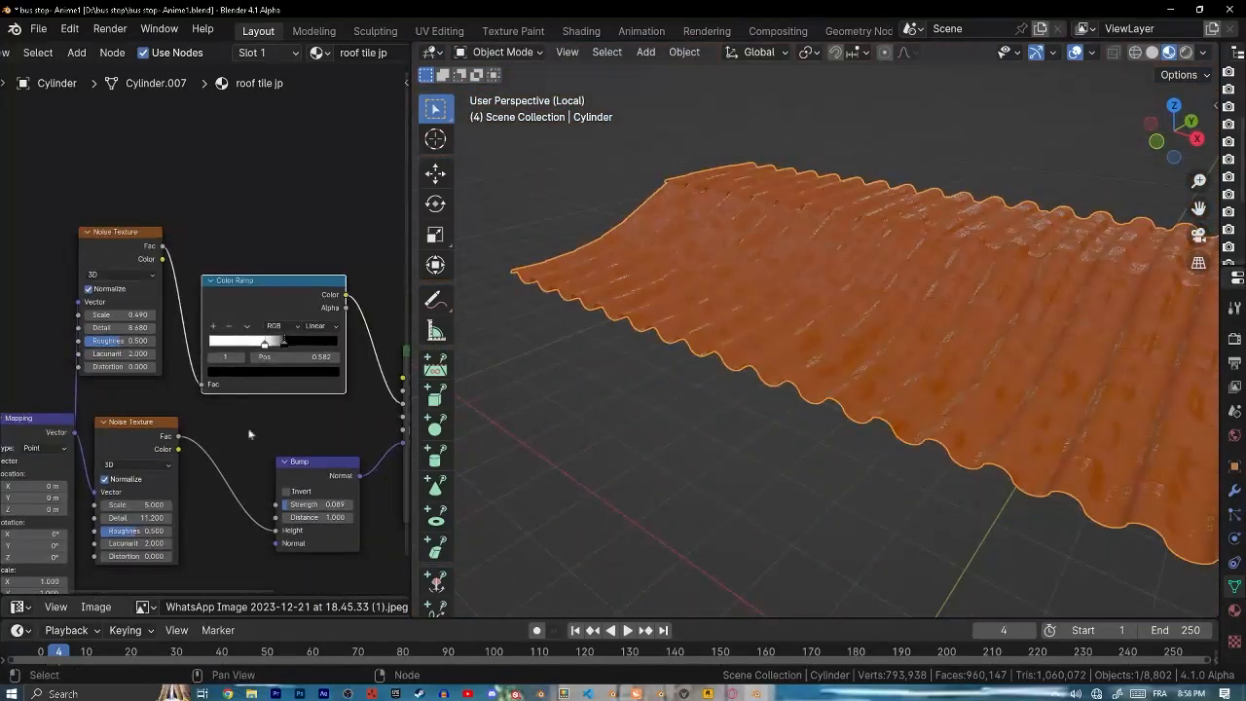
- Duplicate the bump's Noise Texture with its Mapping link kept and place the copy below the original
middle_click_drag(250, 434, 272, 246)
left_click(167, 236)
key("ctrl+shift+d")
left_click(198, 419)
middle_click_drag(314, 350, 249, 348)
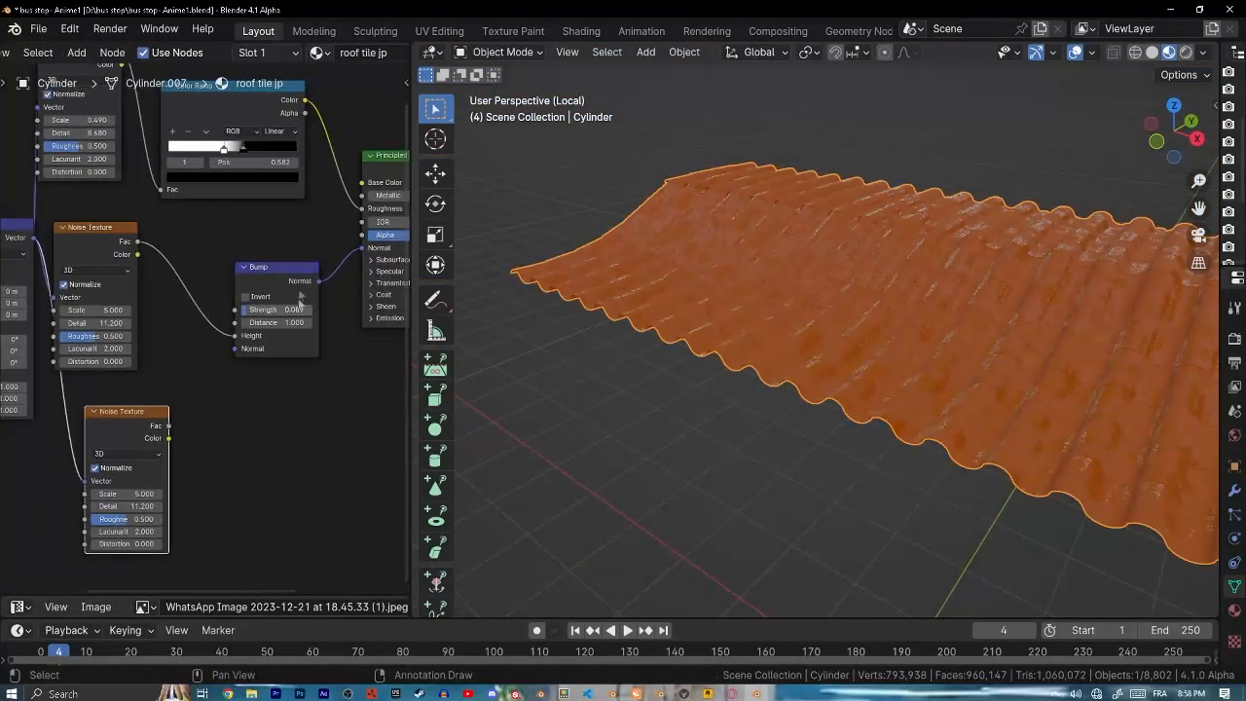
- Insert a duplicate Bump node between the first Bump and the Principled BSDF, and link the copied Noise Texture's Fac to its Height
left_click_drag(299, 300, 243, 293)
key("shift+d")
left_click(375, 278)
left_click_drag(169, 429, 313, 317)
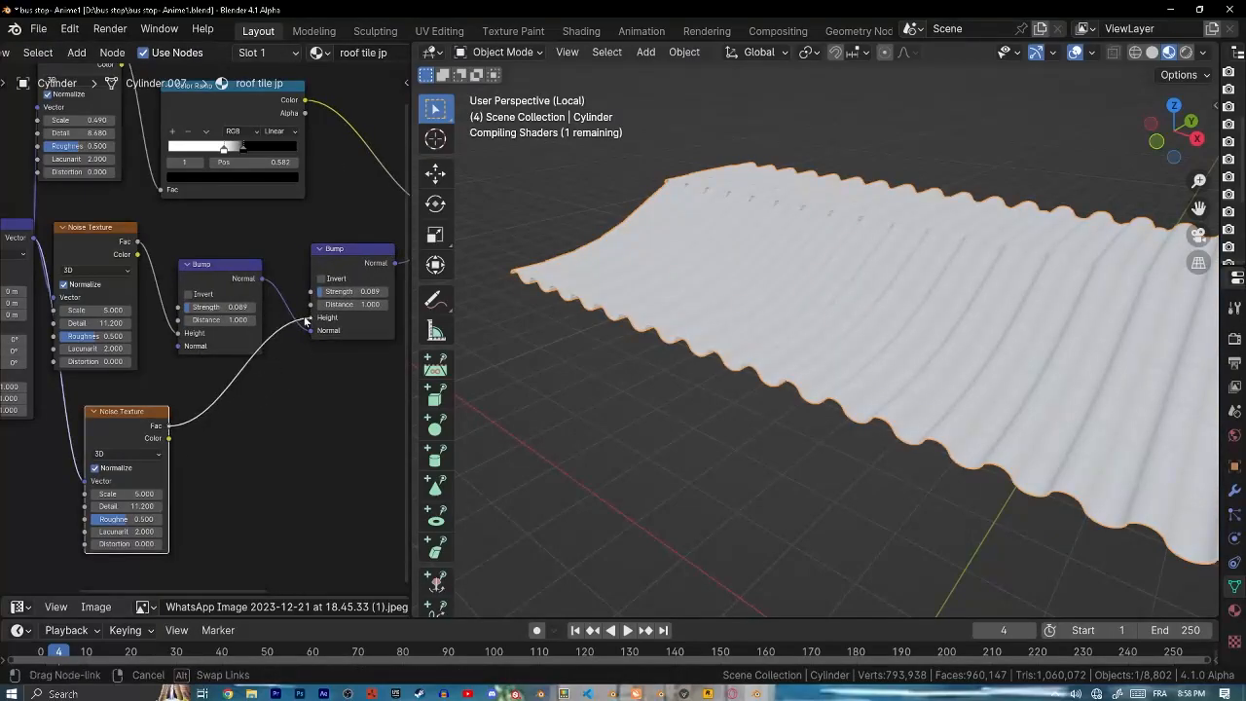
- Set the second Bump node's strength to 1.000 and turn on Invert
middle_click_drag(197, 402, 234, 328)
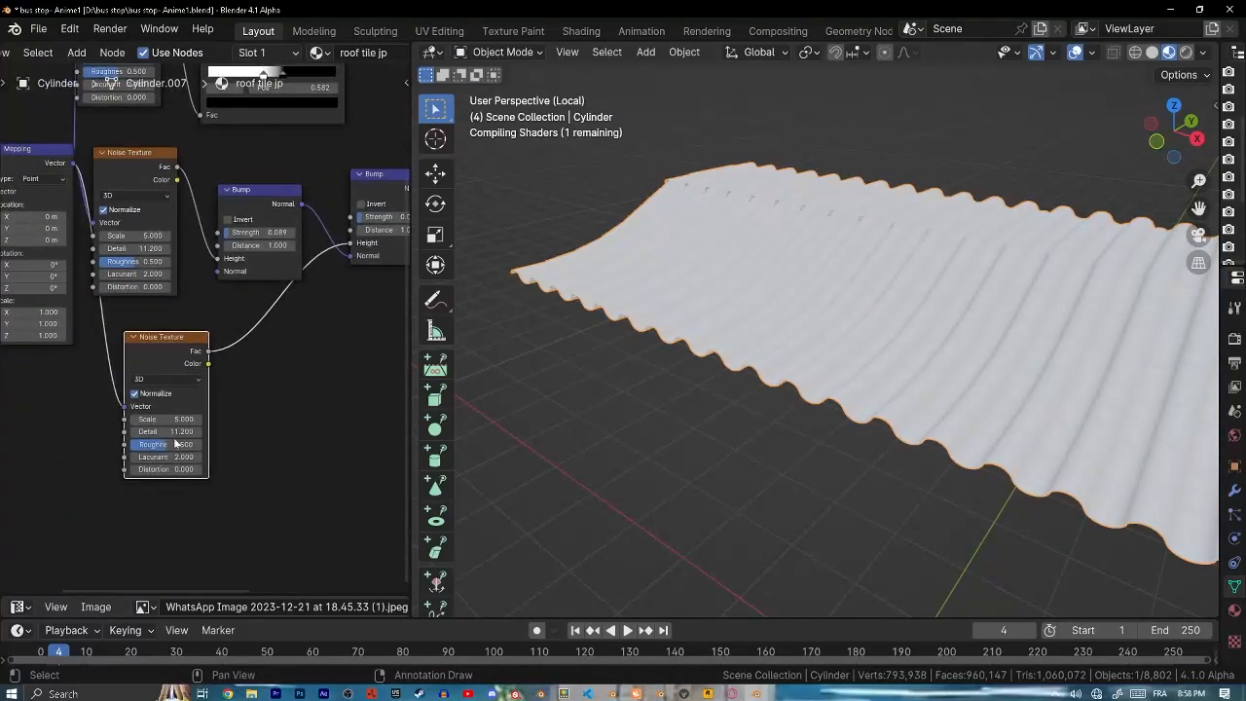
middle_click_drag(321, 350, 158, 438)
scroll(158, 438, "up", 2)
middle_click_drag(596, 316, 714, 350)
scroll(658, 329, "up", 4)
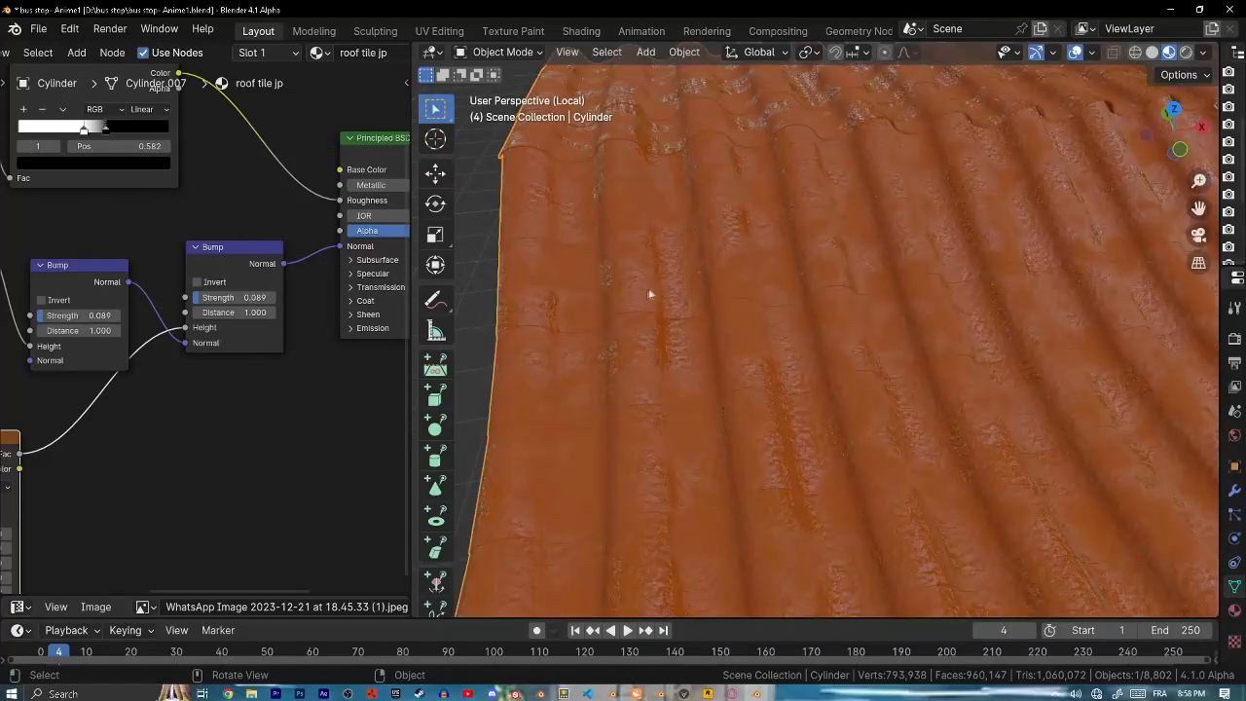
scroll(698, 359, "up", 2)
left_click_drag(261, 301, 336, 298)
left_click(197, 281)
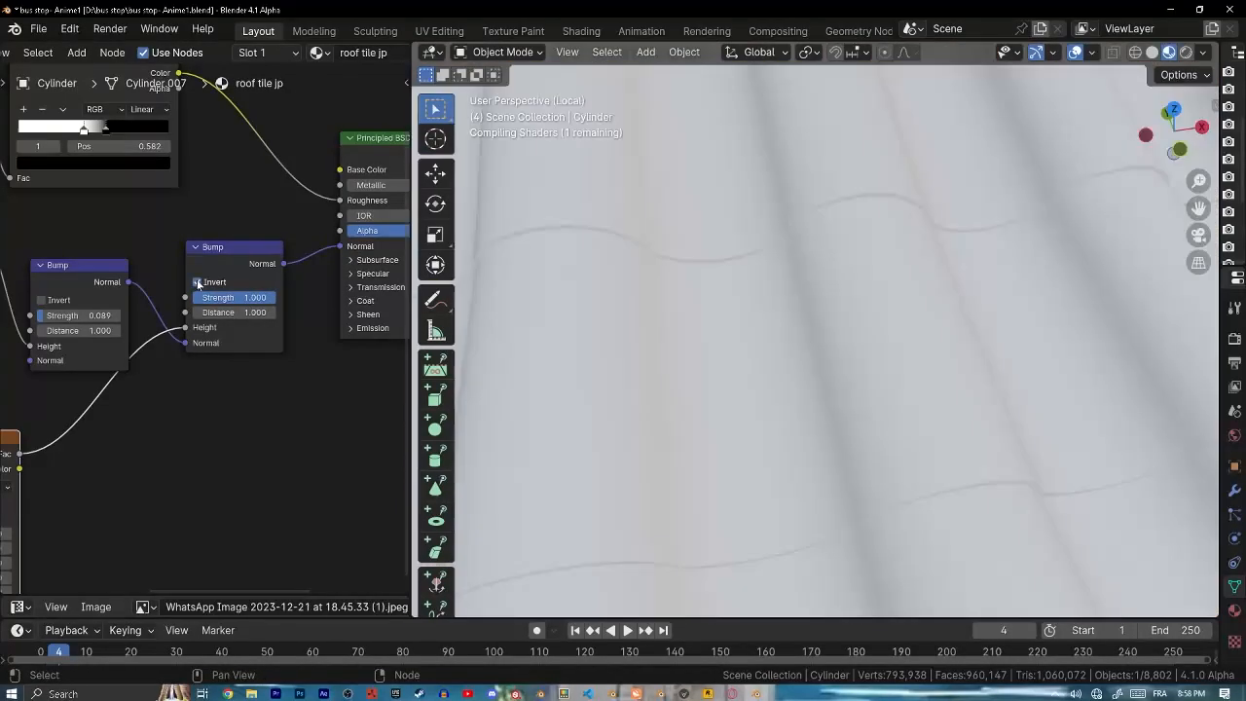
- Duplicate the Color Ramp and insert the copy between the third Noise Texture and the second Bump's Height
middle_click_drag(148, 367, 240, 309)
left_click(212, 129)
key("shift+d")
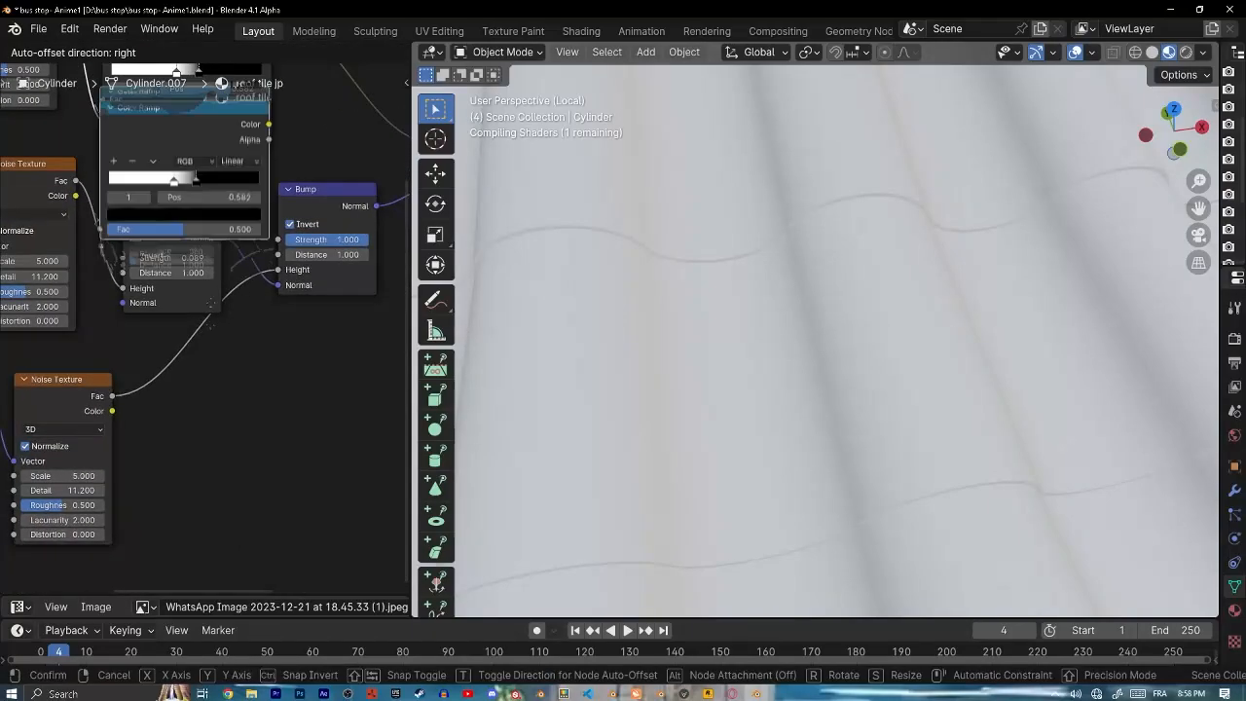
left_click(222, 469)
left_click_drag(225, 383, 223, 403)
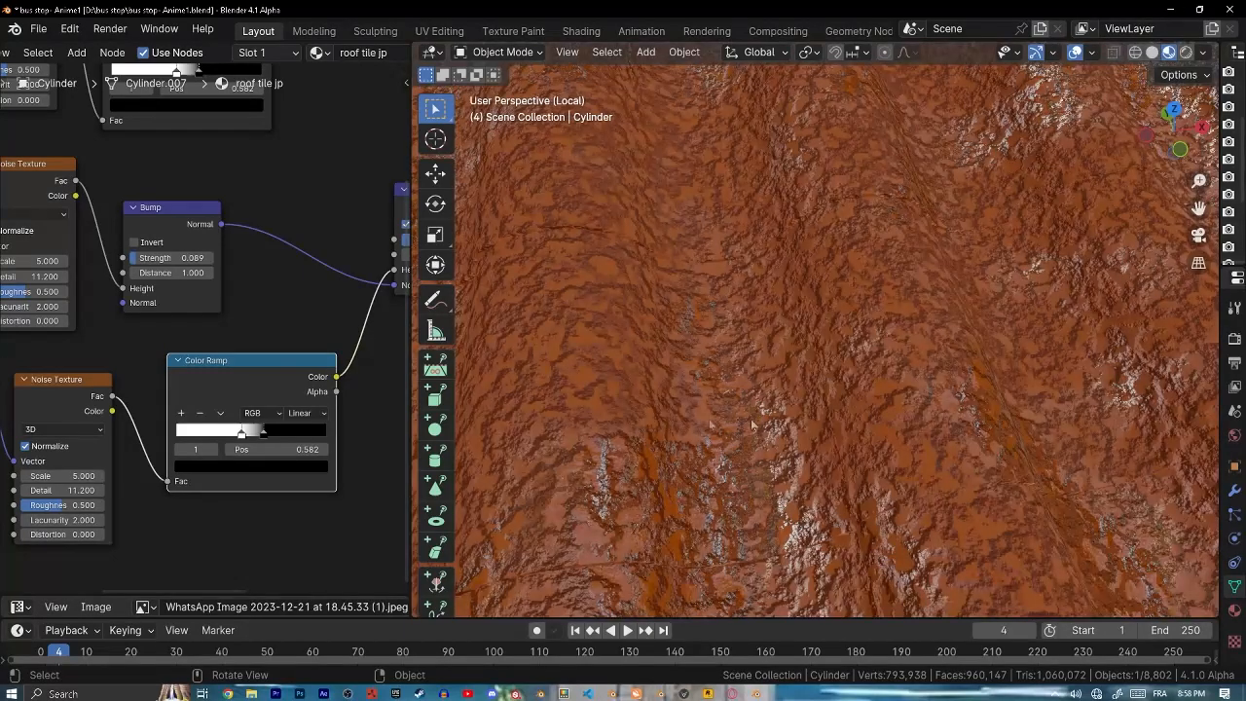
- Set the third Noise Texture to scale 2.810, detail 15 and roughness 0.424, and adjust its Color Ramp's white stop
middle_click_drag(279, 450, 324, 326)
scroll(324, 327, "up", 4)
scroll(738, 413, "up", 5)
scroll(738, 418, "down", 6)
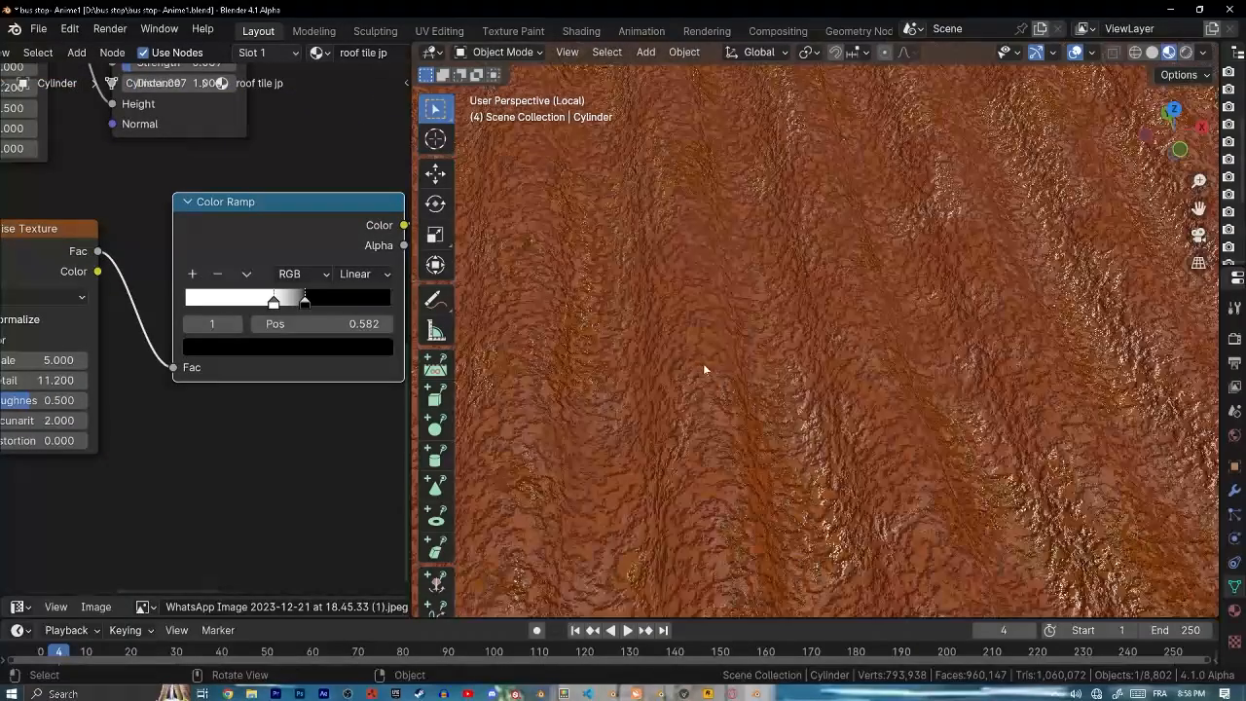
scroll(703, 365, "up", 2)
middle_click_drag(225, 374, 461, 375)
left_click_drag(281, 354, 205, 361)
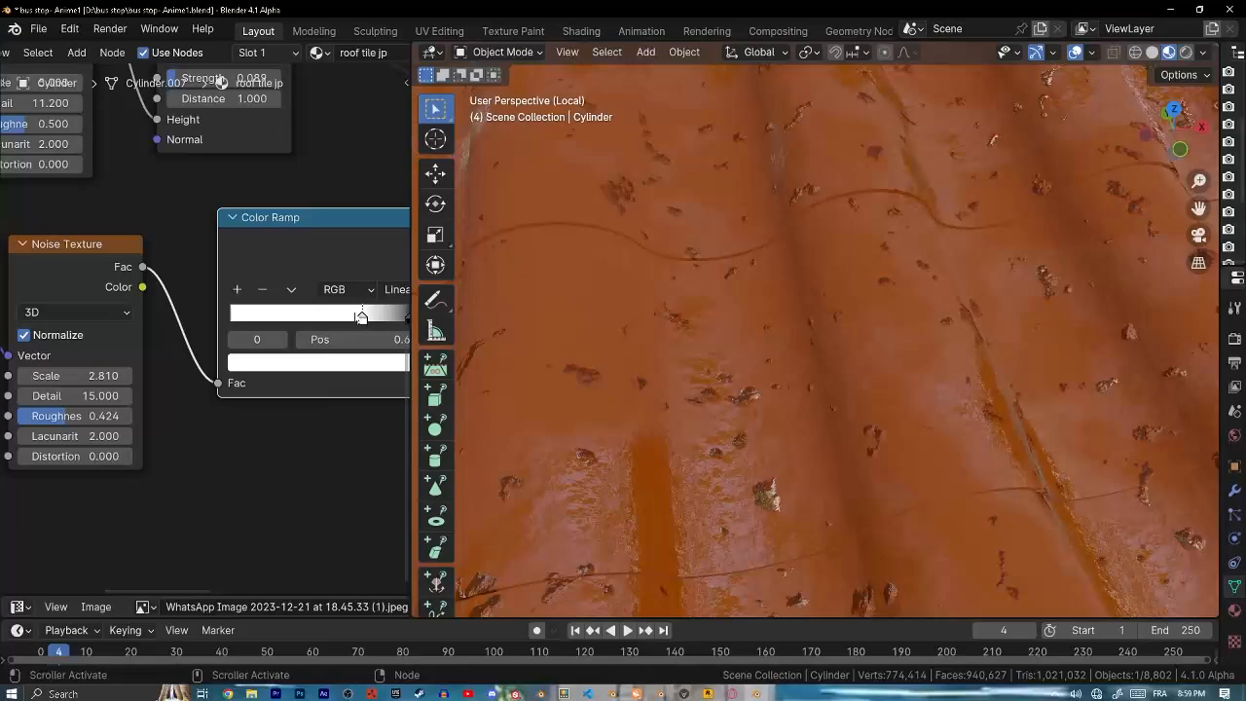
left_click_drag(362, 316, 352, 317)
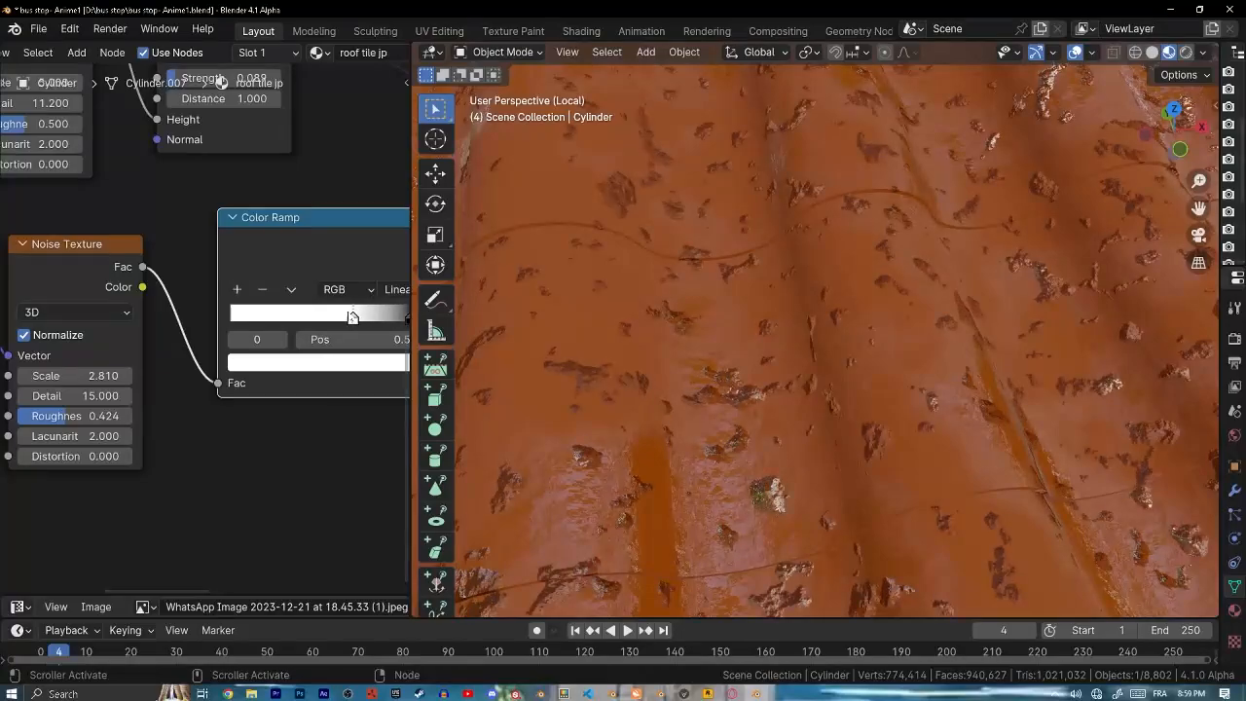
- Reduce the third Noise Texture's scale to 0.710 for larger chipped patches on the tiles
middle_click_drag(770, 460, 806, 449)
middle_click_drag(58, 390, 357, 358)
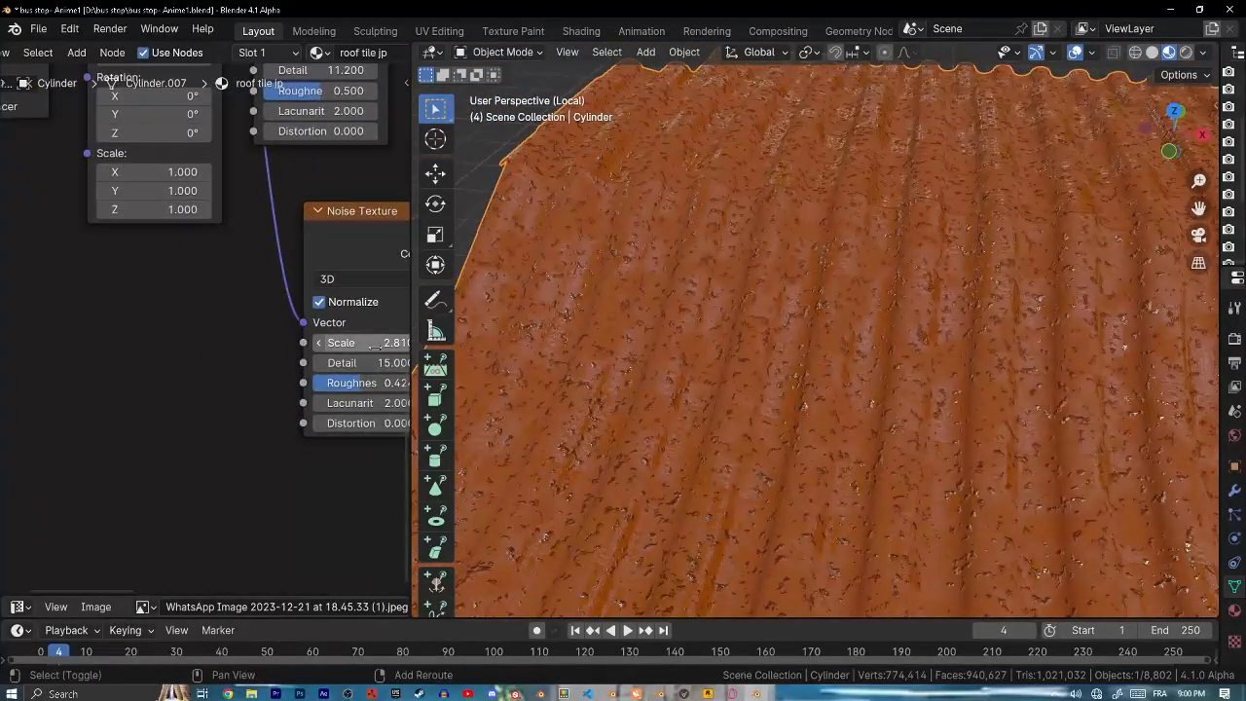
scroll(283, 436, "down", 3)
middle_click_drag(283, 431, 161, 438)
left_click_drag(224, 347, 72, 347)
left_click_drag(224, 347, 250, 346, "shift")
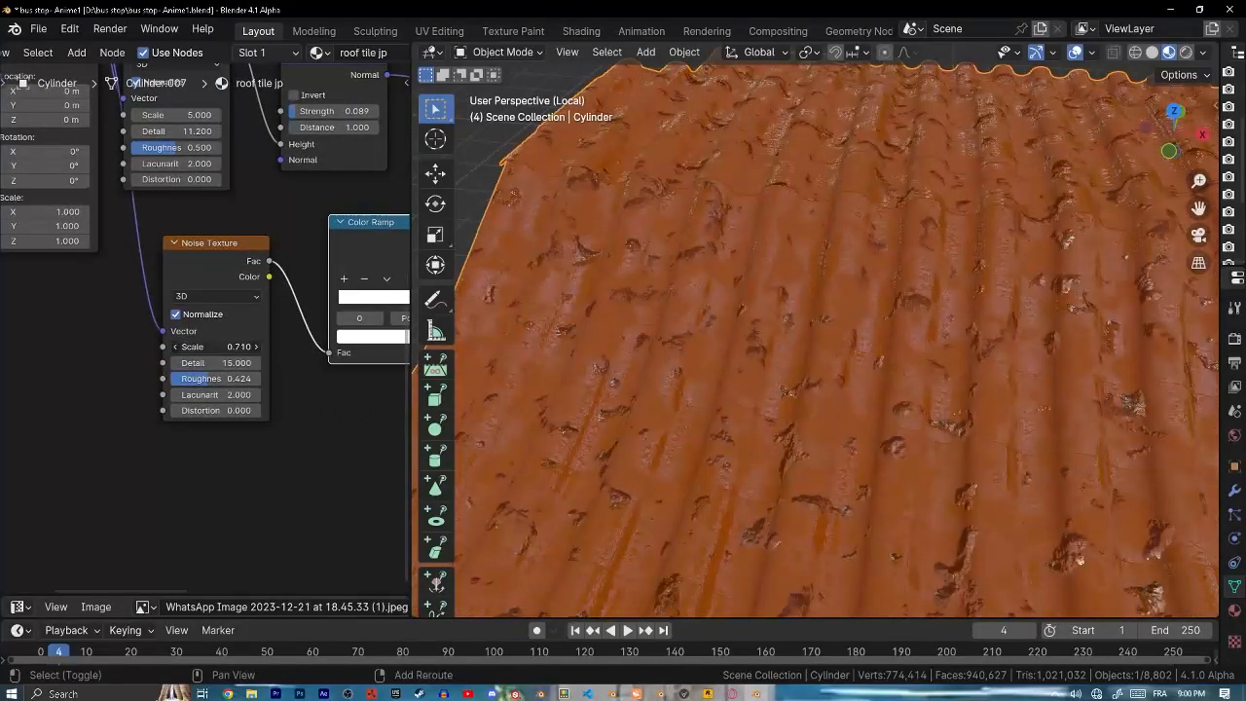
middle_click_drag(328, 426, 55, 435)
left_click(264, 331)
left_click(248, 331)
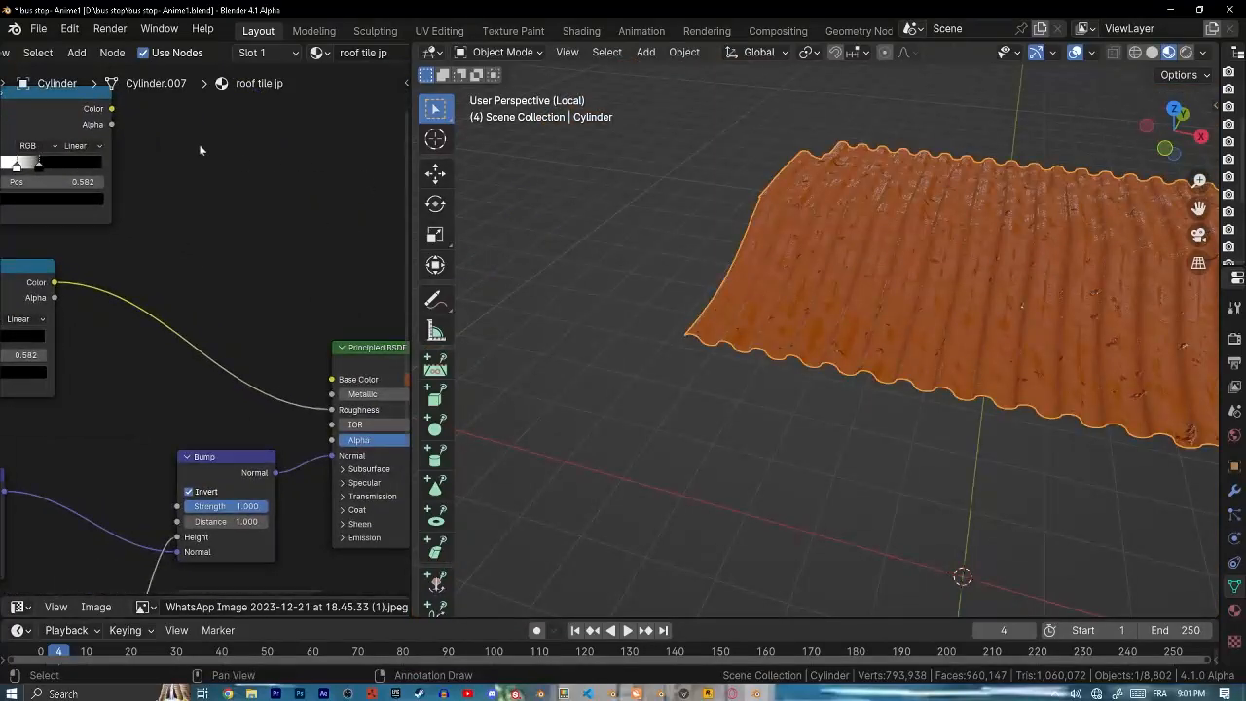
- Try linking the uppermost Color Ramp's Color output to the Principled BSDF's Base Color
left_click_drag(104, 101, 359, 378)
middle_click_drag(241, 309, 146, 244)
left_click_drag(264, 318, 146, 267)
middle_click_drag(146, 267, 231, 279)
scroll(165, 215, "down", 3)
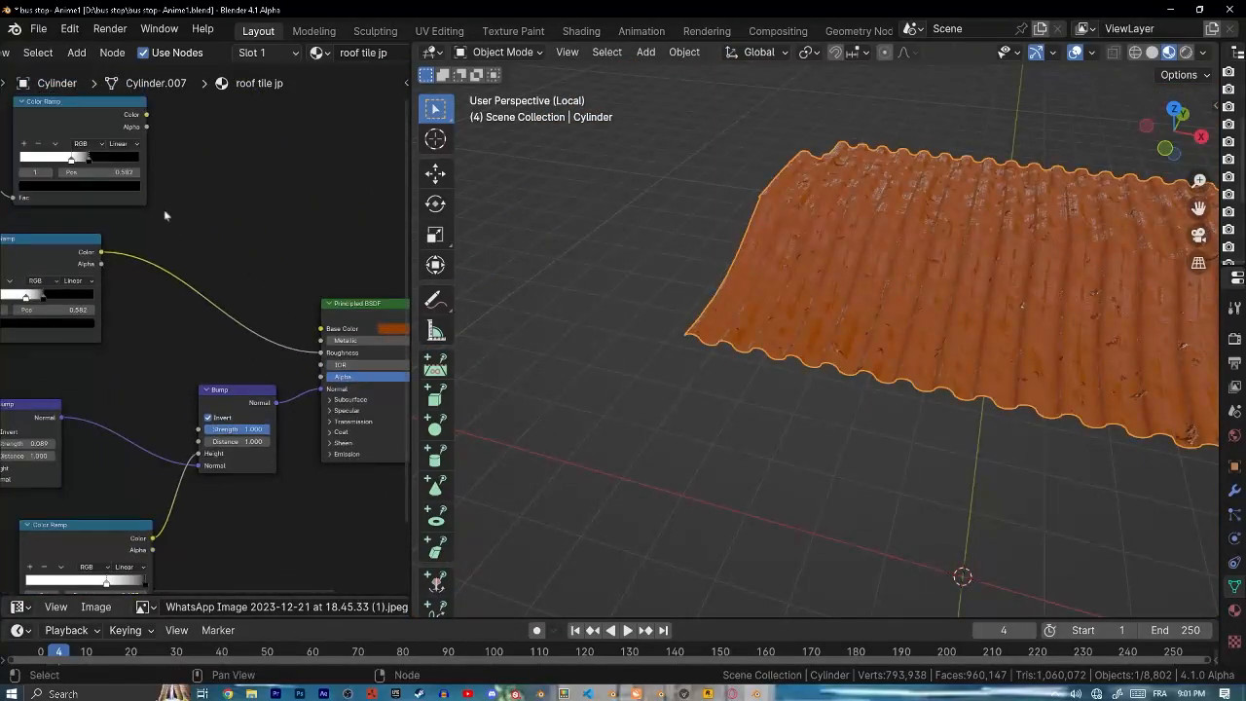
- Copy the orange Base Color onto the uppermost Color Ramp's black stop and link the ramp's Color to Base Color
left_click(88, 186)
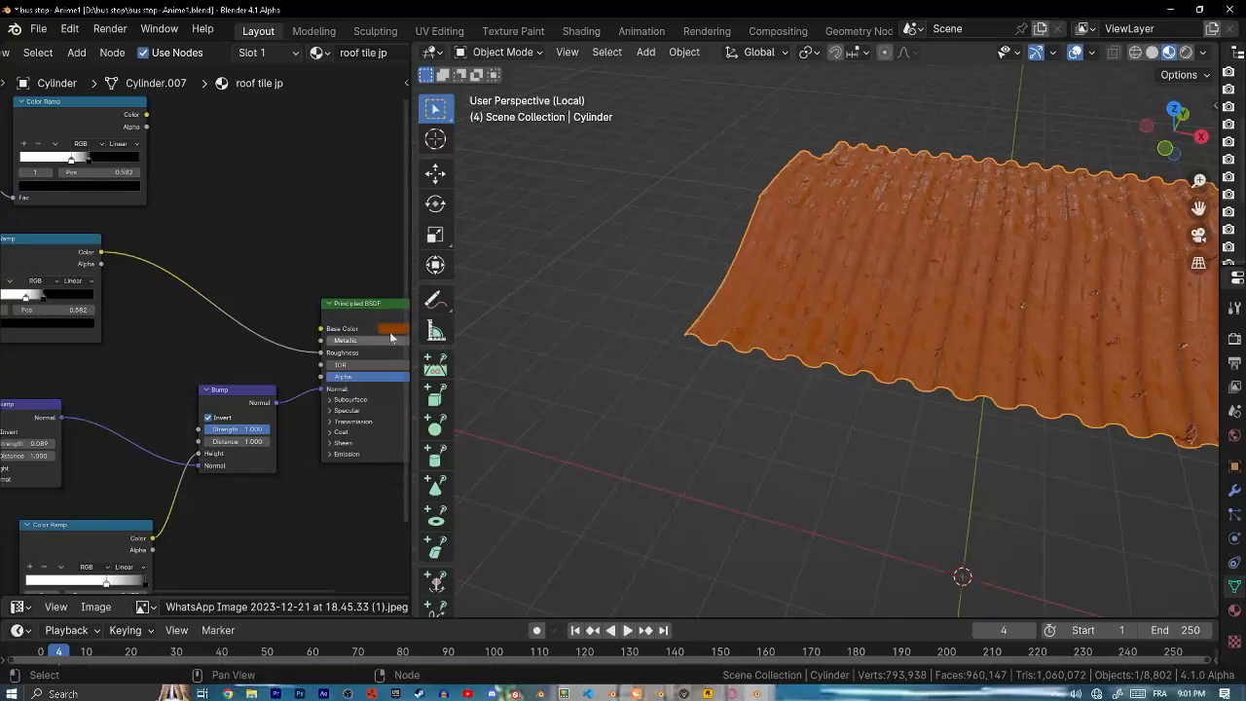
key("ctrl+v")
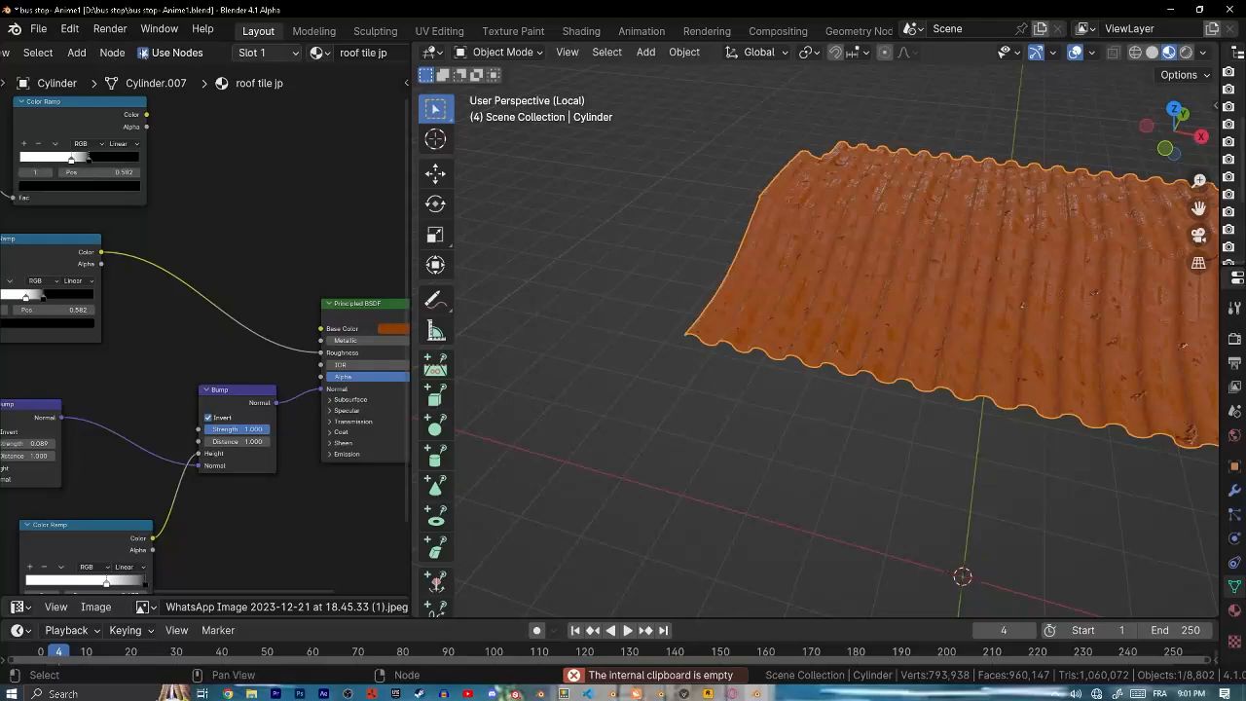
left_click_drag(110, 124, 319, 326)
key("ctrl+v")
- Paste the orange onto the color ramp's white stop at 0.431 and darken it to a value of about 0.18
scroll(278, 255, "up", 3)
scroll(736, 289, "up", 3)
middle_click_drag(168, 211, 246, 239)
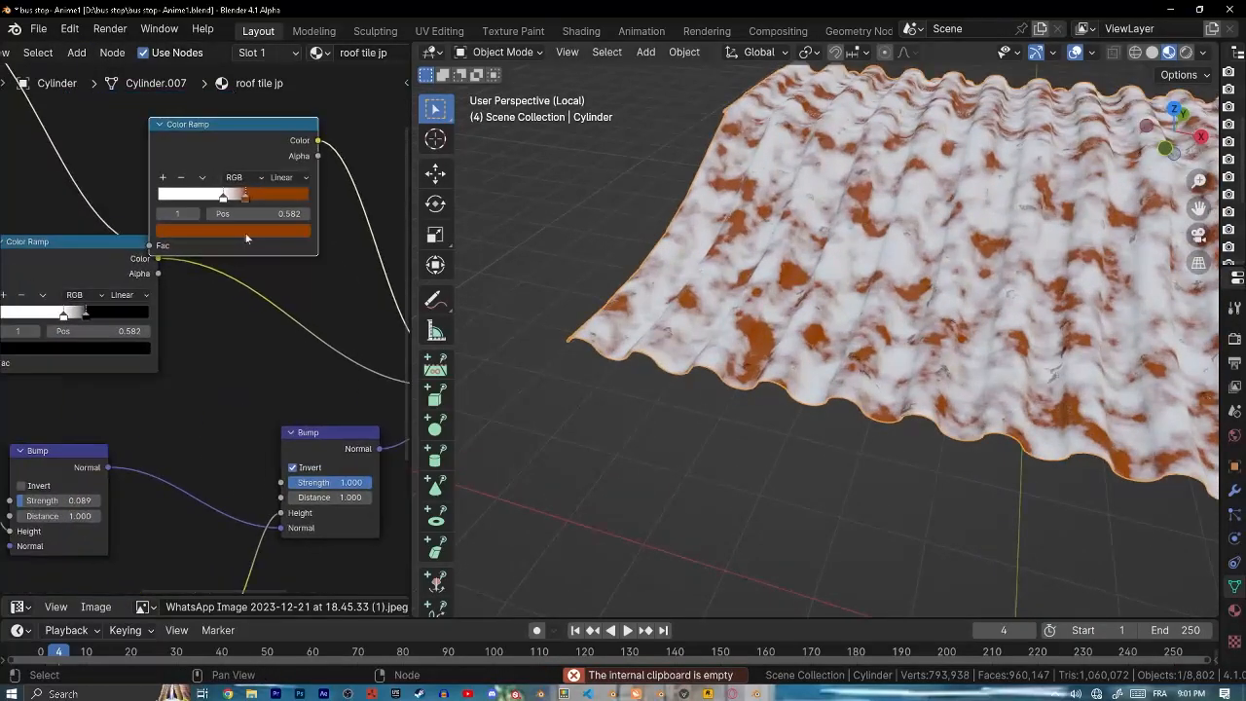
scroll(246, 237, "up", 2)
left_click(227, 160)
key("ctrl+v")
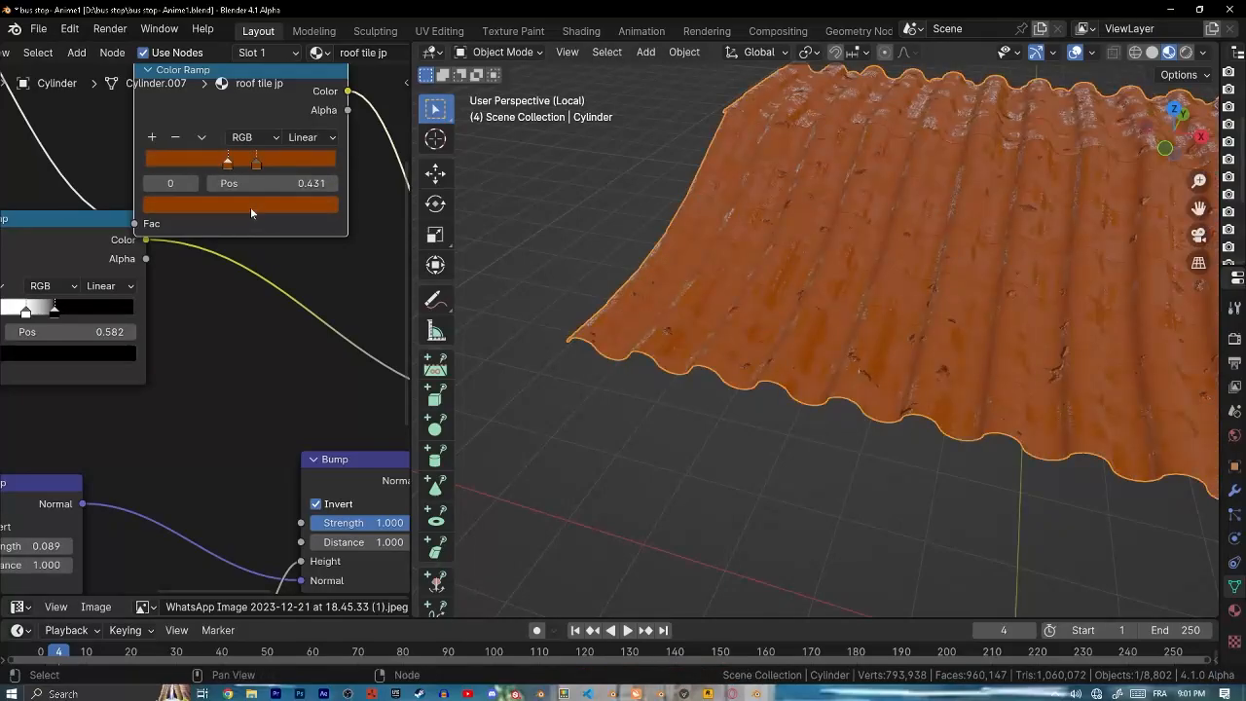
left_click(250, 207)
left_click_drag(321, 290, 322, 309)
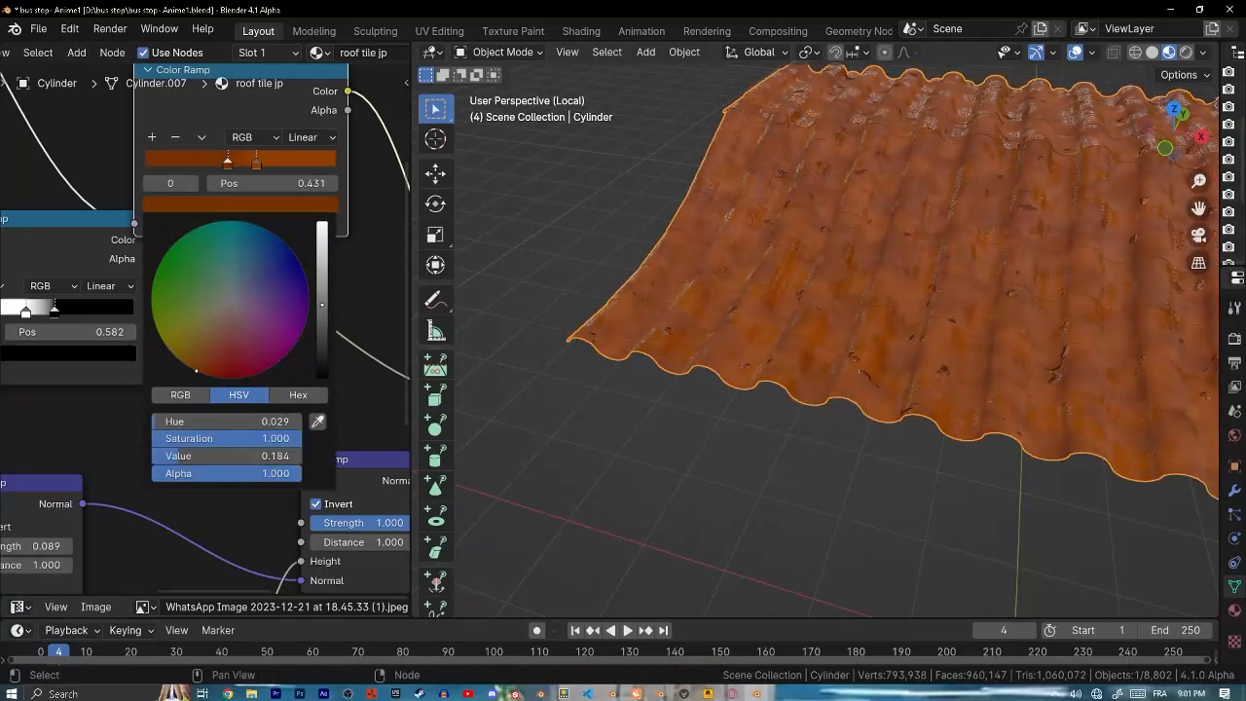
- Switch the viewport to Solid shading and exit local view to show the whole bus stop
scroll(955, 304, "up", 10)
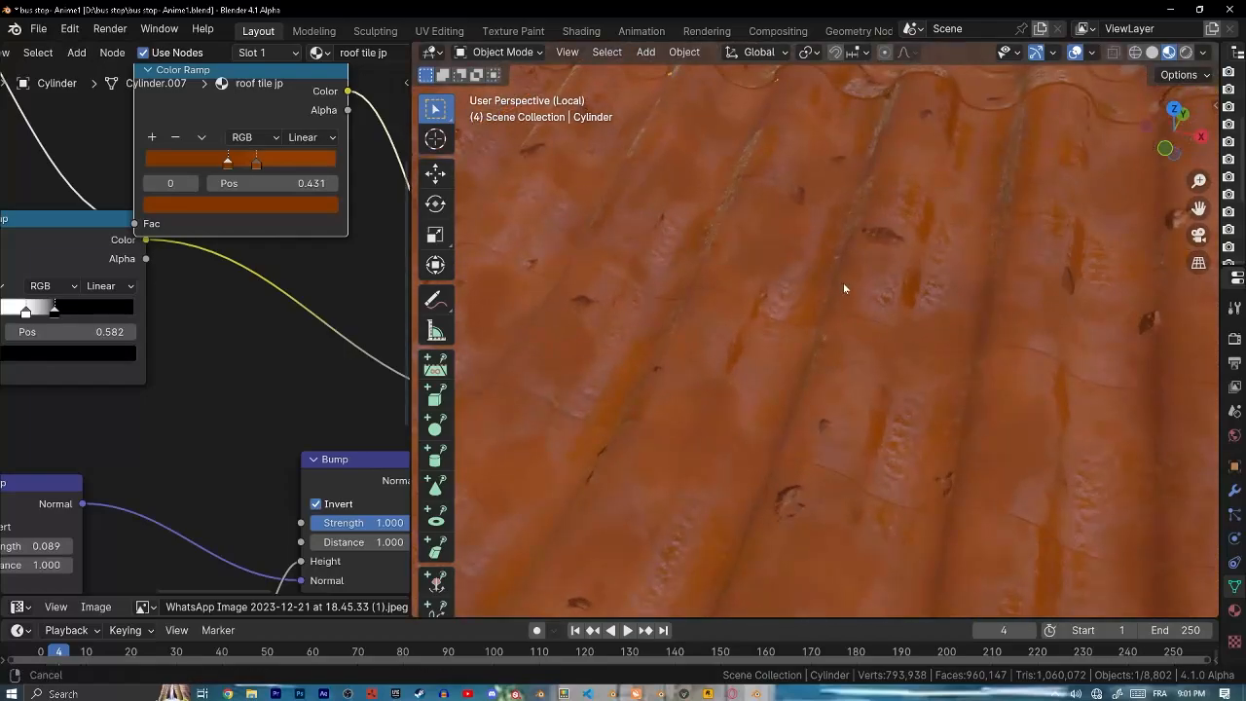
mouse_move(846, 257)
middle_mouse_down("ctrl")
mouse_move(870, 281)
mouse_move(872, 364)
mouse_move(769, 301)
mouse_move(776, 278)
mouse_move(967, 419)
mouse_move(1003, 379)
mouse_move(798, 320)
middle_mouse_up("ctrl")
key("z")
left_click(1014, 321)
key("slash")
scroll(1014, 321, "up", 3)
middle_click_drag(1014, 321, 891, 289)
scroll(890, 289, "up", 1)
- Enlarge the reference image area and examine the underside and edge of the roof in the picture
left_click_drag(335, 594, 334, 137)
scroll(195, 360, "up", 3)
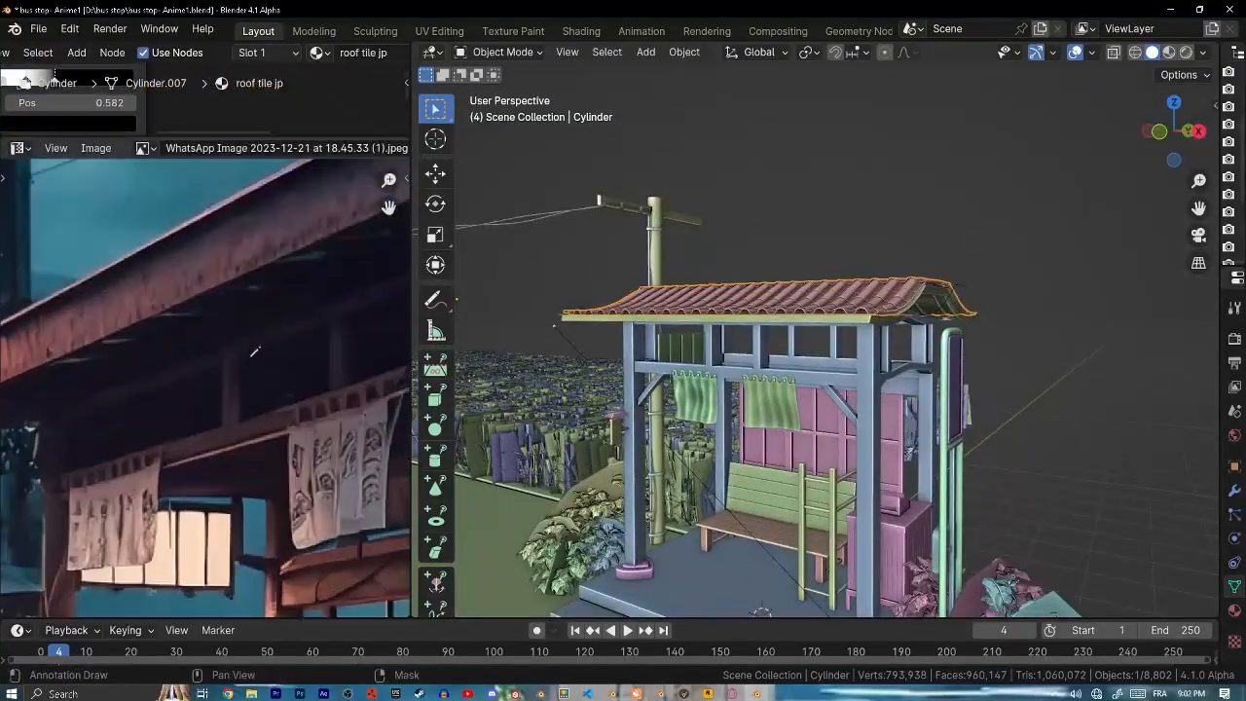
middle_click_drag(66, 373, 26, 394)
scroll(377, 397, "down", 3)
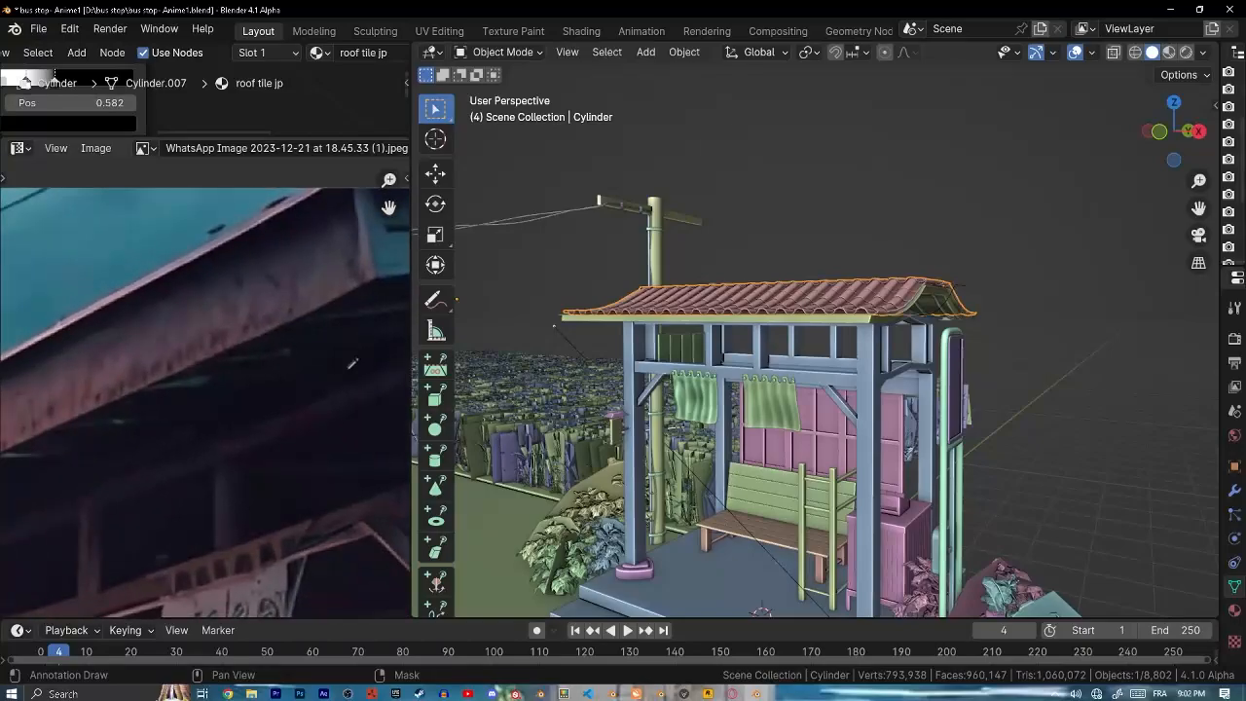
- Select the two roof base planes beneath the tiles and isolate them in local view
left_click(842, 322)
middle_click_drag(841, 324, 782, 369)
scroll(782, 366, "up", 4)
middle_click_drag(812, 300, 855, 332)
left_click(801, 270, "shift")
key("slash")
scroll(854, 332, "up", 2)
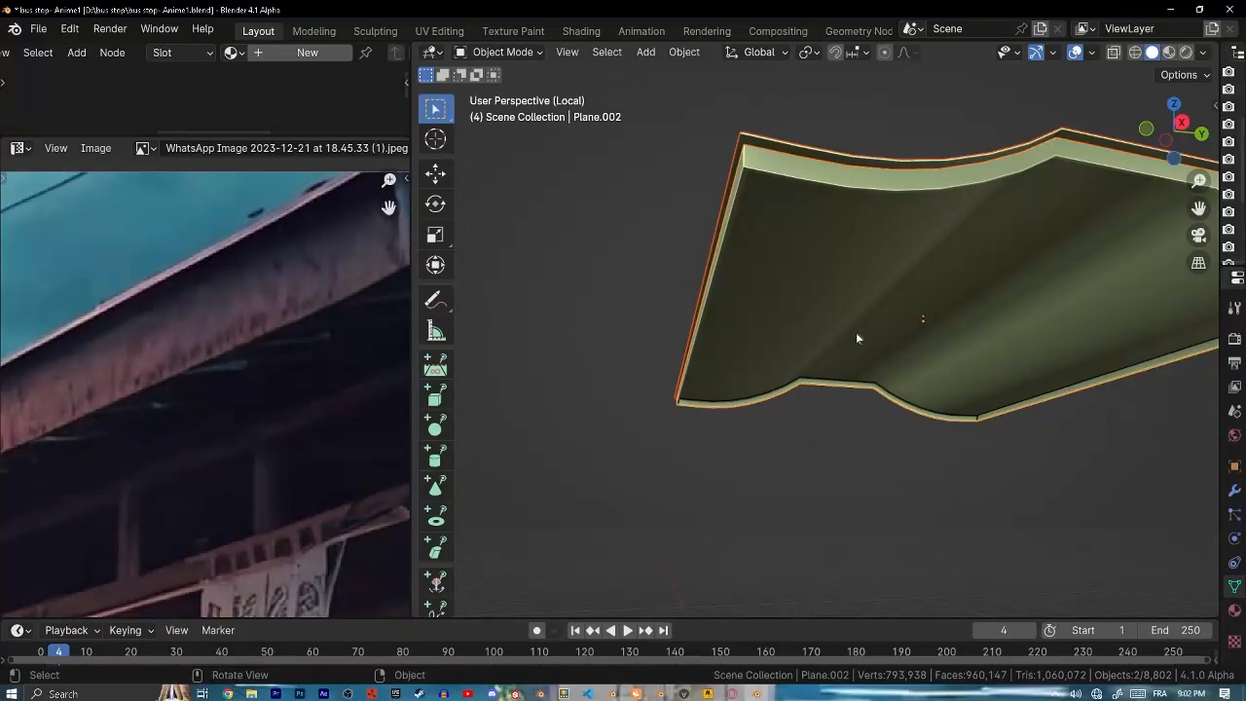
- Display the isolated planes in Material Preview and create a new material for the roof edge plane
left_click(825, 166)
key("z")
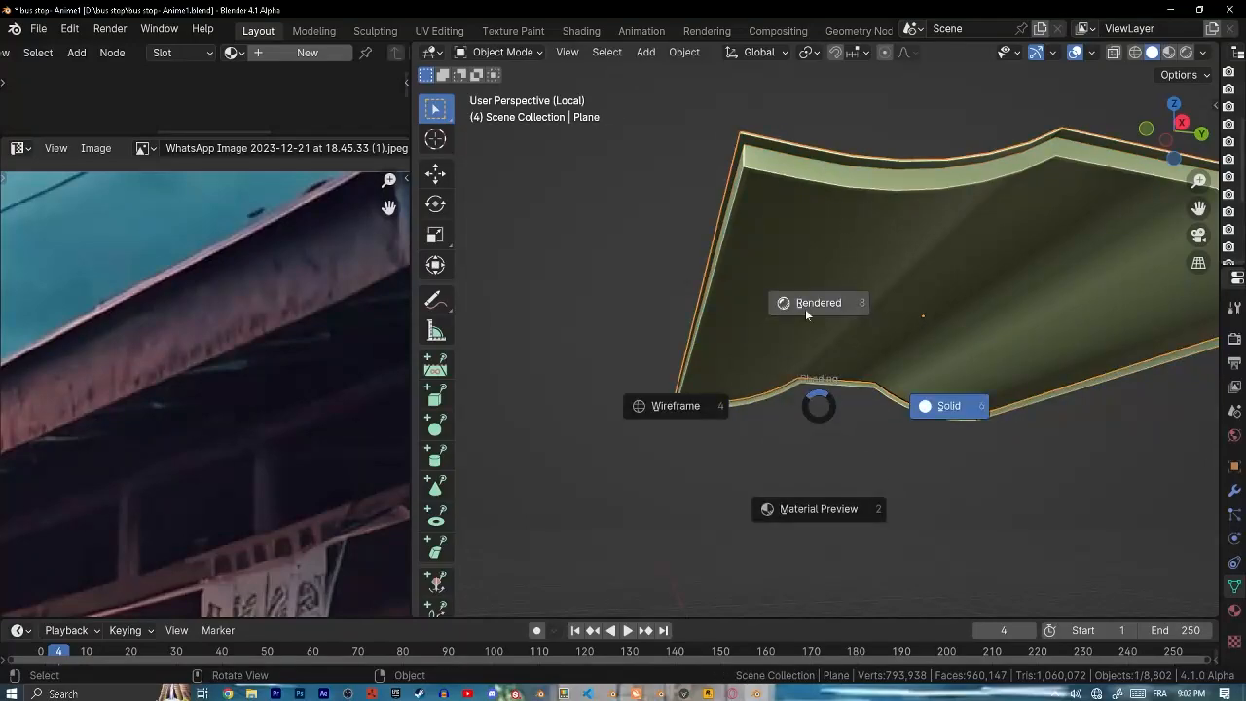
left_click(817, 508)
left_click(308, 52)
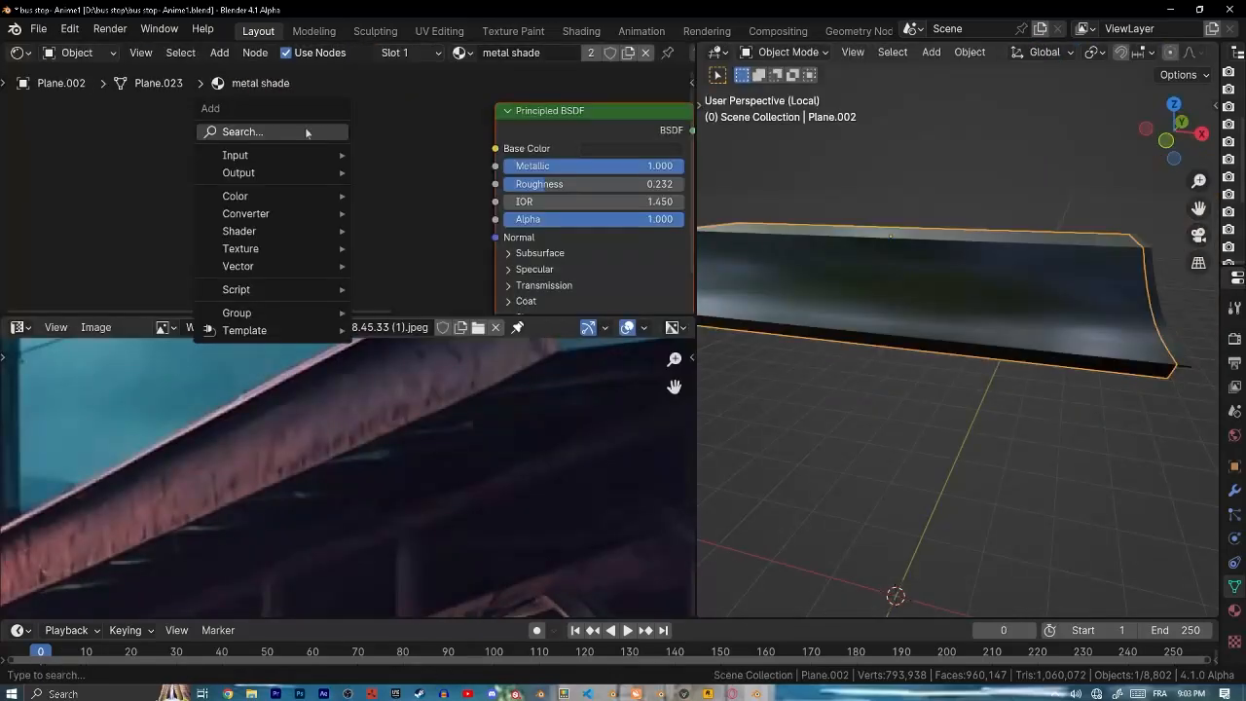
- Add a Noise Texture node to the metal shade material and place it to the lower left of the Principled BSDF
left_click(236, 130)
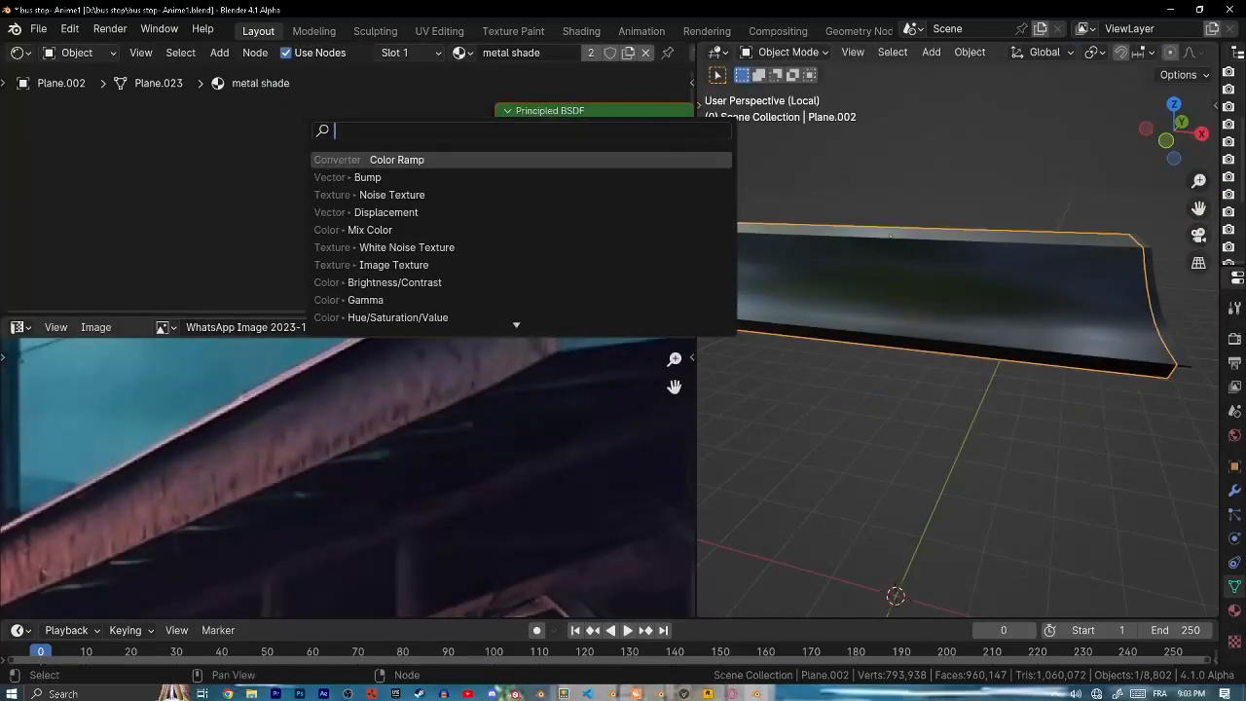
type("noise")
key("Return")
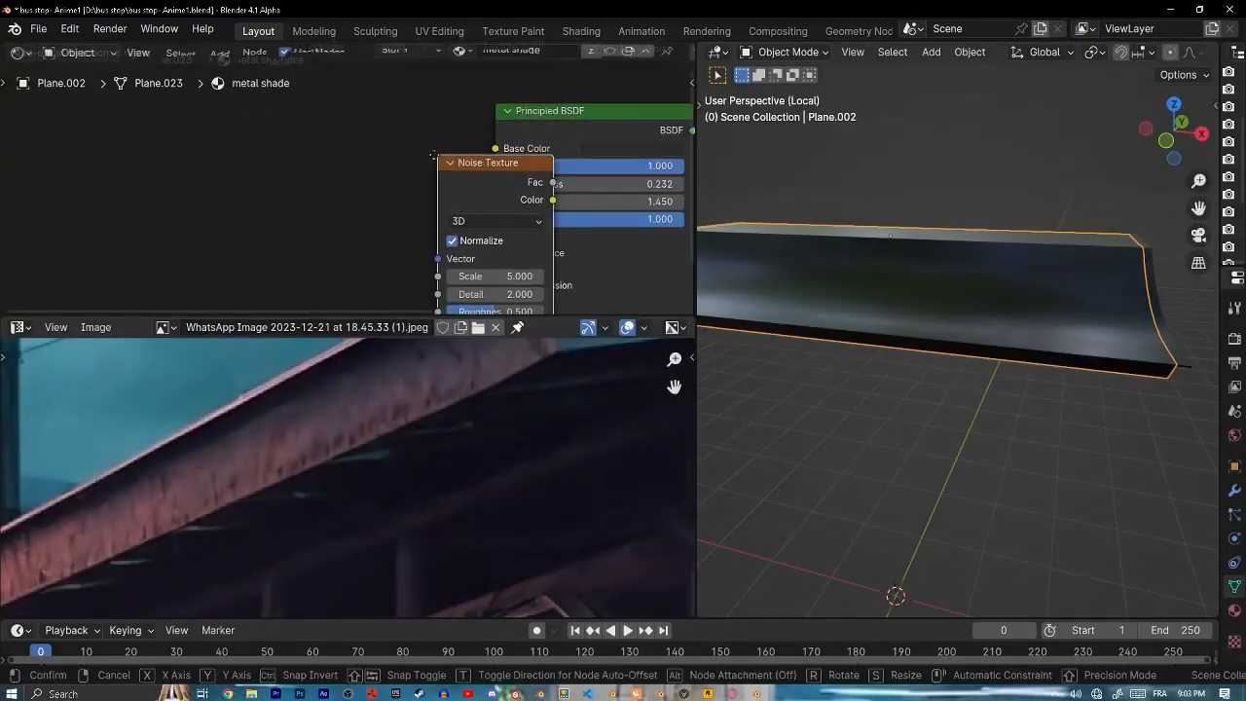
left_click(51, 196)
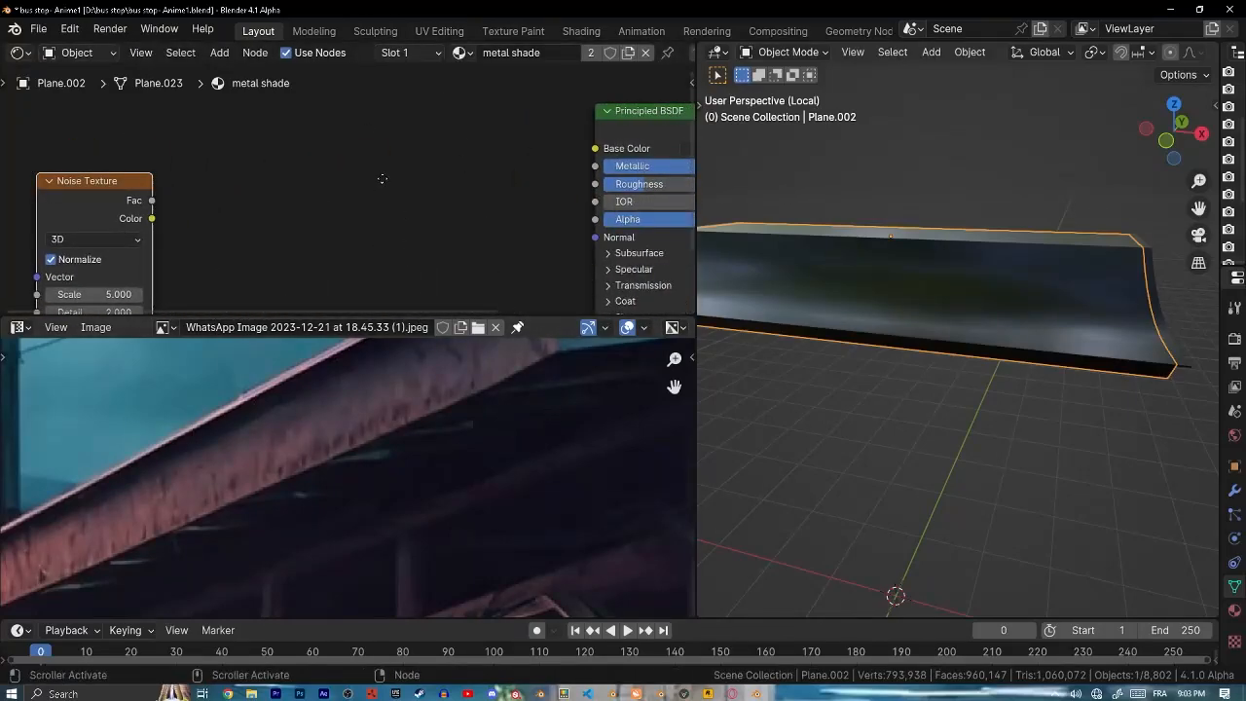
middle_click_drag(382, 179, 275, 151)
left_click_drag(20, 172, 168, 150)
scroll(379, 185, "down", 5)
middle_click_drag(379, 185, 470, 196)
left_click_drag(303, 167, 305, 251)
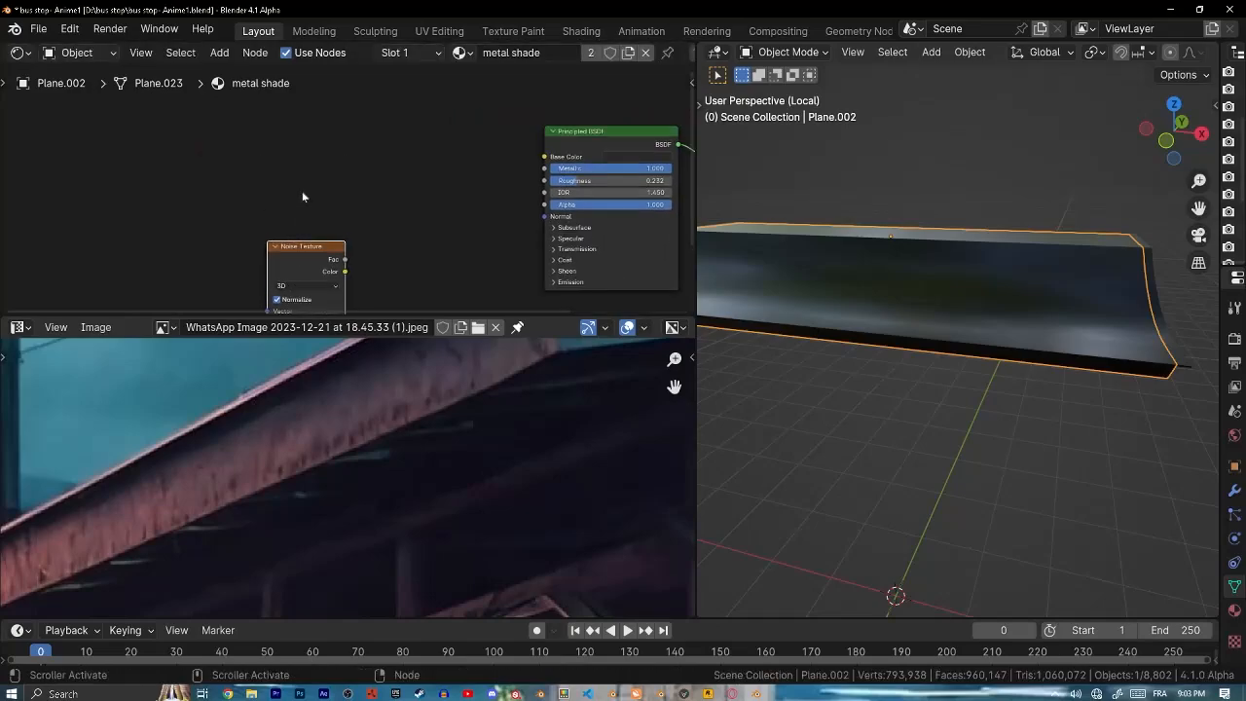
- Feed the Noise Texture's Fac into the Principled BSDF Roughness through a Color Ramp inserted between the two nodes
scroll(196, 186, "up", 4)
middle_click_drag(386, 259, 267, 313)
left_click_drag(159, 301, 169, 170)
middle_click_drag(233, 180, 153, 144)
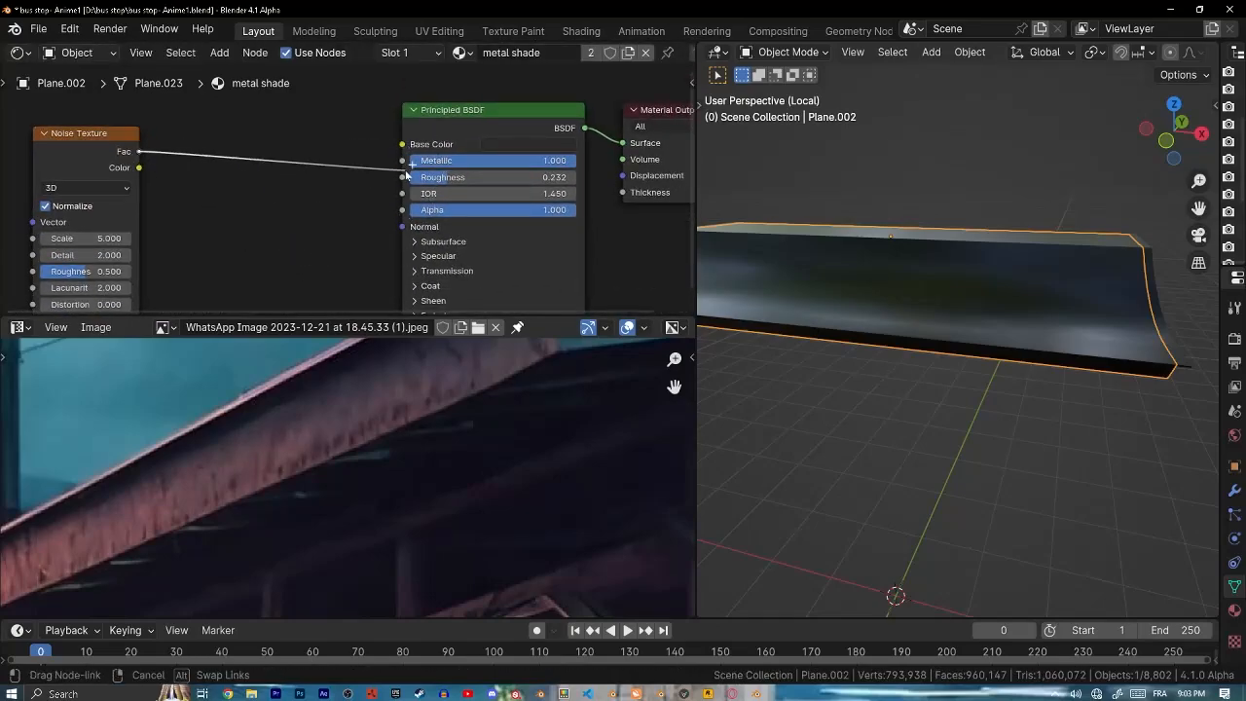
left_click_drag(405, 179, 286, 119)
type("color ra")
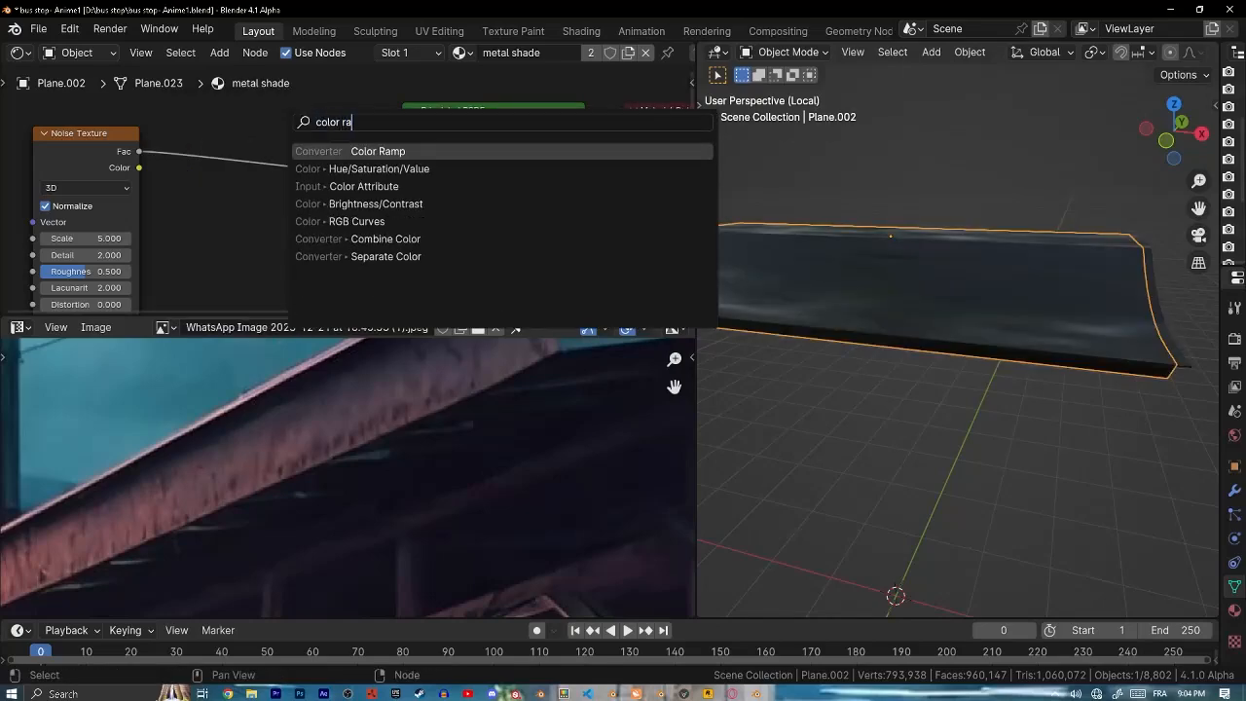
key("Return")
left_click(399, 155)
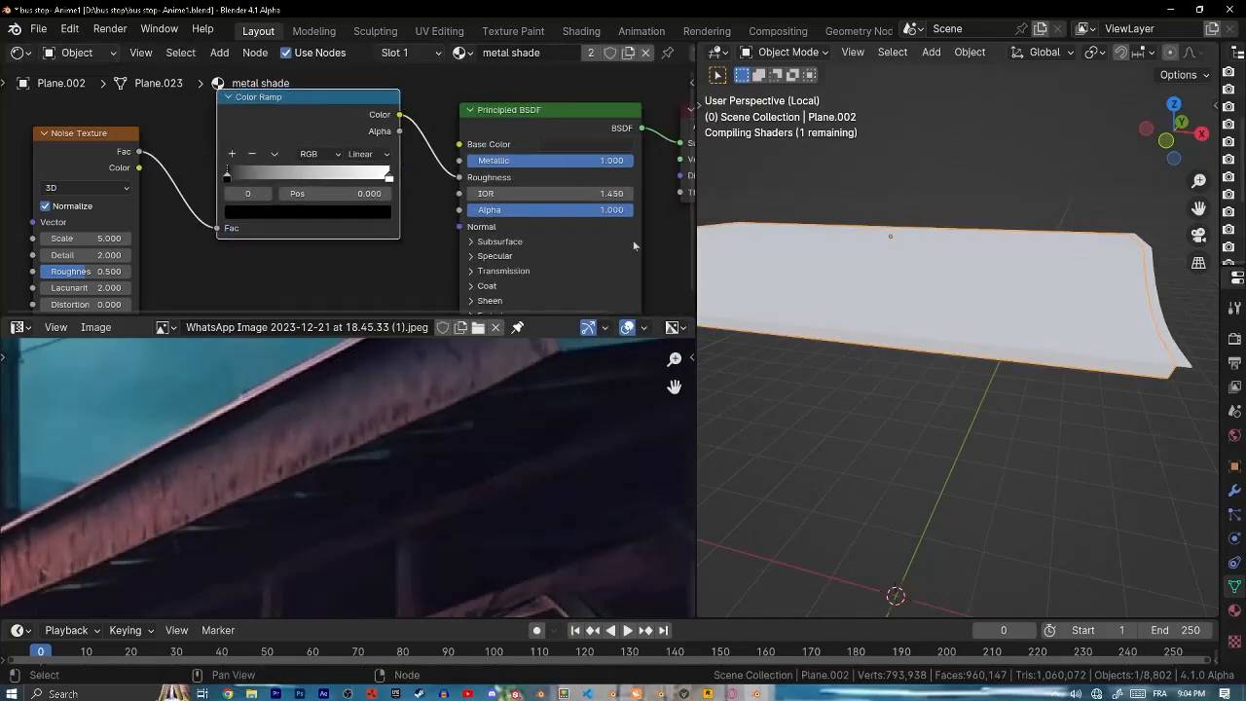
- Bring the Color Ramp's stops closer together, with the dark stop at 0.294, and lighten the dark stop to grey
scroll(421, 159, "up", 2)
left_click_drag(408, 175, 317, 185)
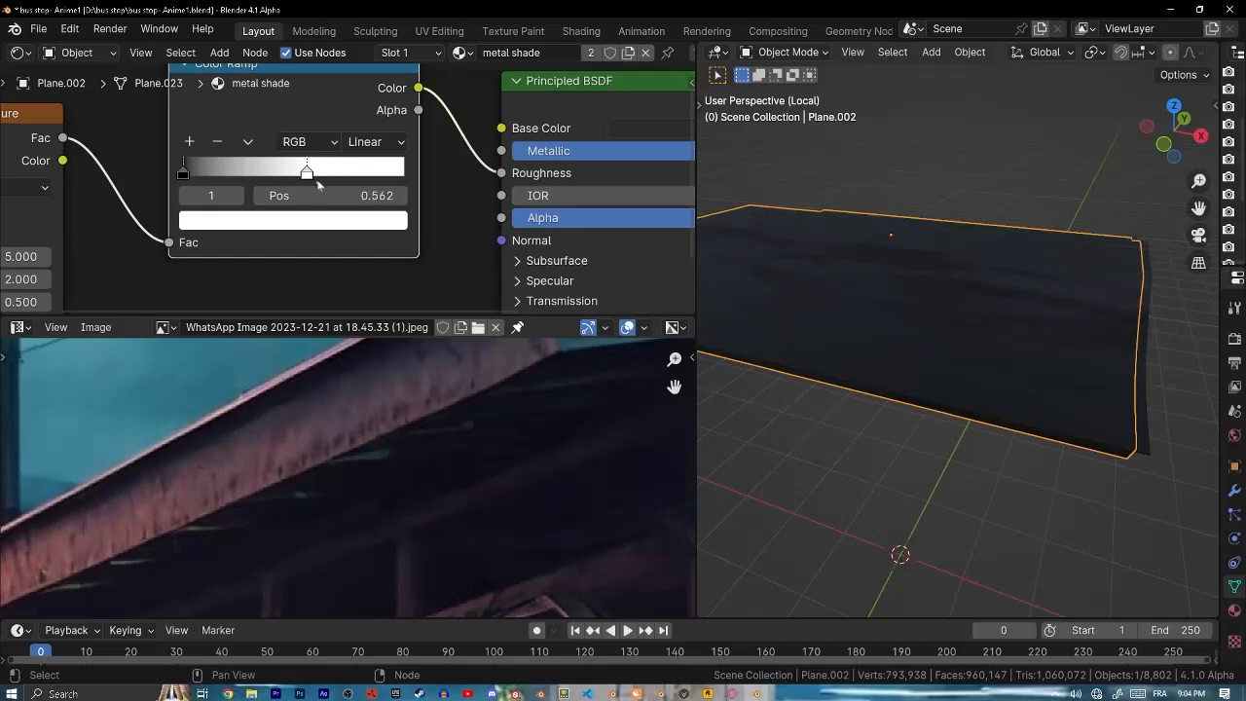
left_click_drag(199, 170, 287, 175)
left_click_drag(368, 174, 249, 175)
left_click(266, 219)
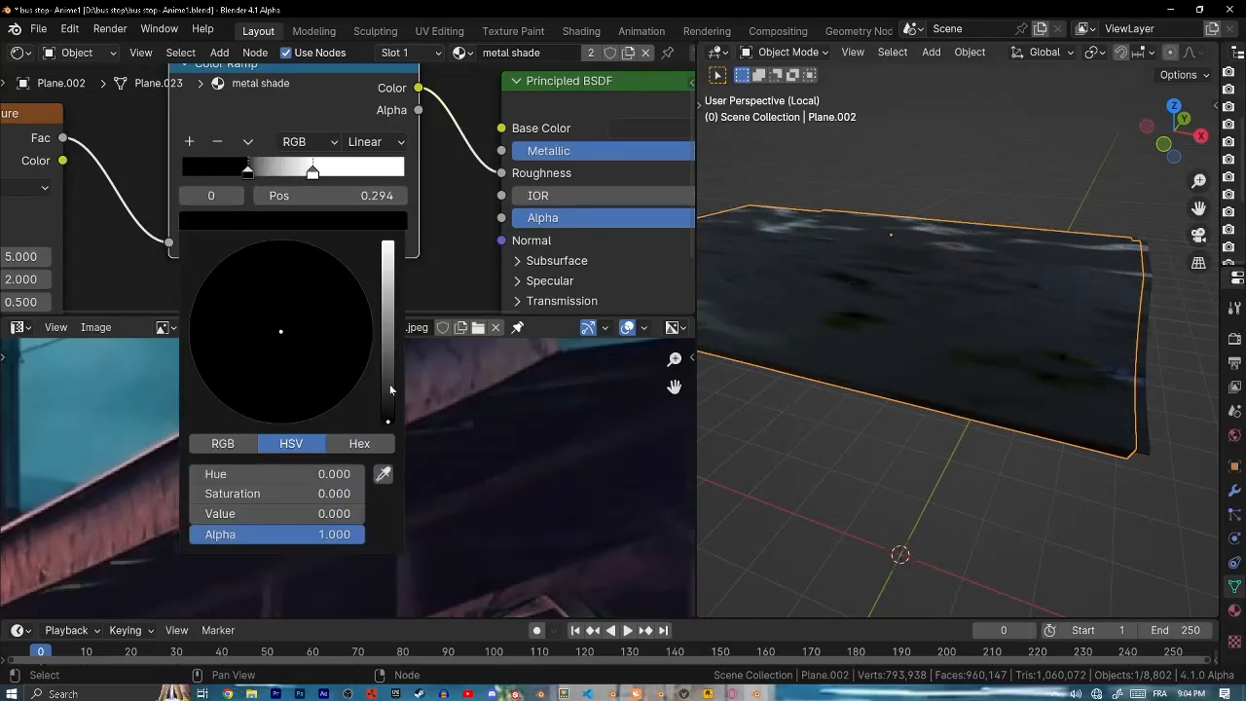
left_click_drag(390, 383, 390, 348)
middle_click_drag(1027, 345, 949, 226)
- Add Texture Coordinate and Mapping nodes to the Noise Texture and drive the mapping with Object coordinates
scroll(224, 132, "down", 4)
middle_click_drag(191, 124, 362, 133)
left_click(287, 159)
key("ctrl+t")
middle_click_drag(175, 235, 193, 180)
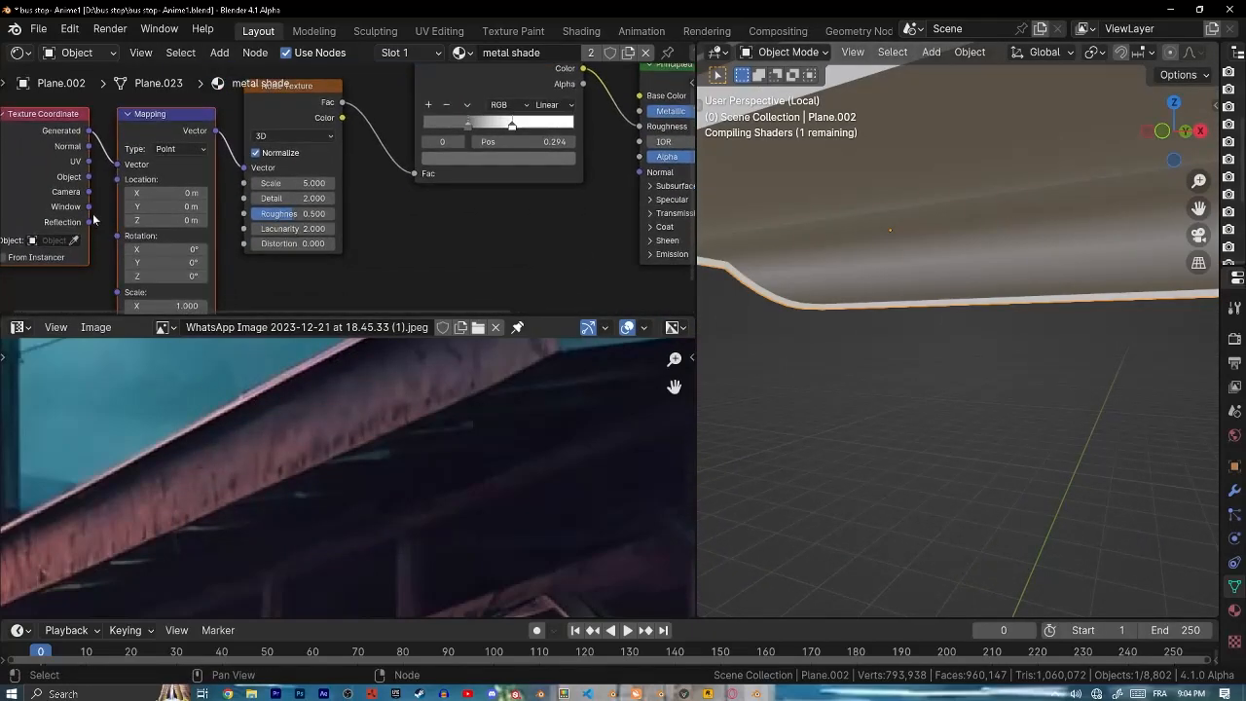
left_click_drag(89, 177, 117, 164)
middle_click_drag(619, 236, 677, 282)
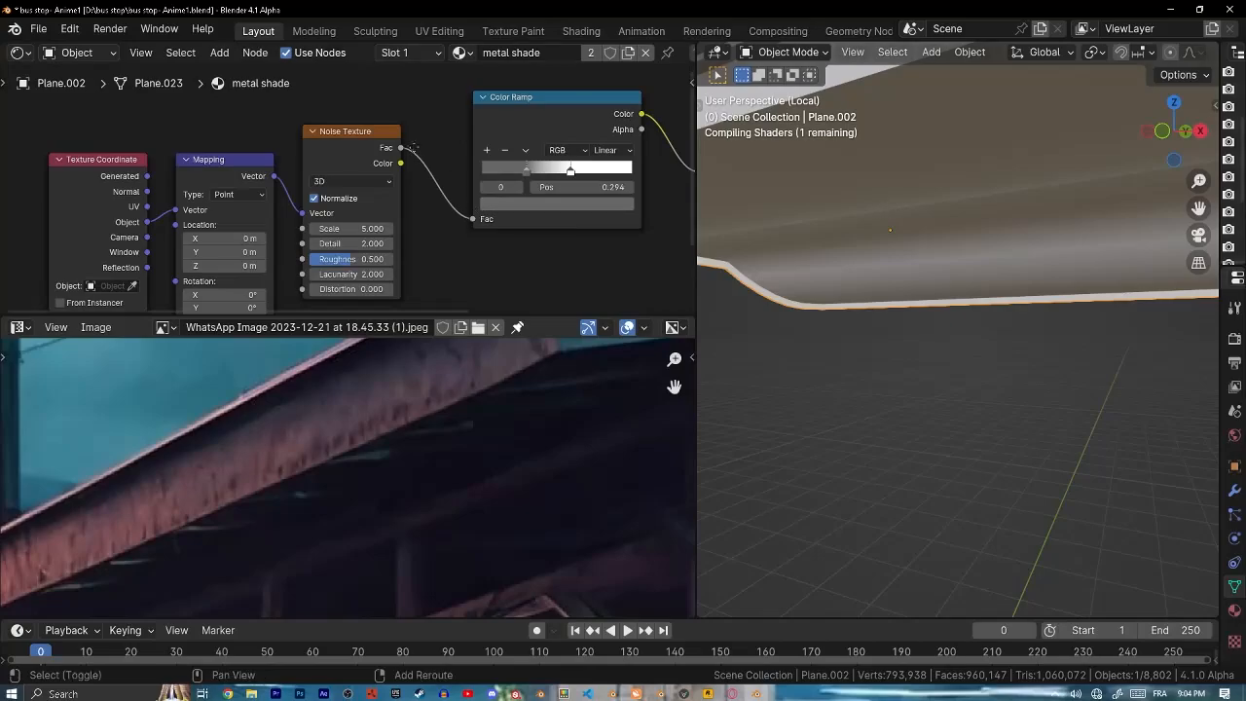
middle_click_drag(414, 147, 341, 80)
- Set the roughness Noise Texture's Detail to 14.8 and its Roughness to about 0.85
middle_click_drag(891, 207, 867, 251, "shift")
middle_click_drag(414, 208, 375, 269)
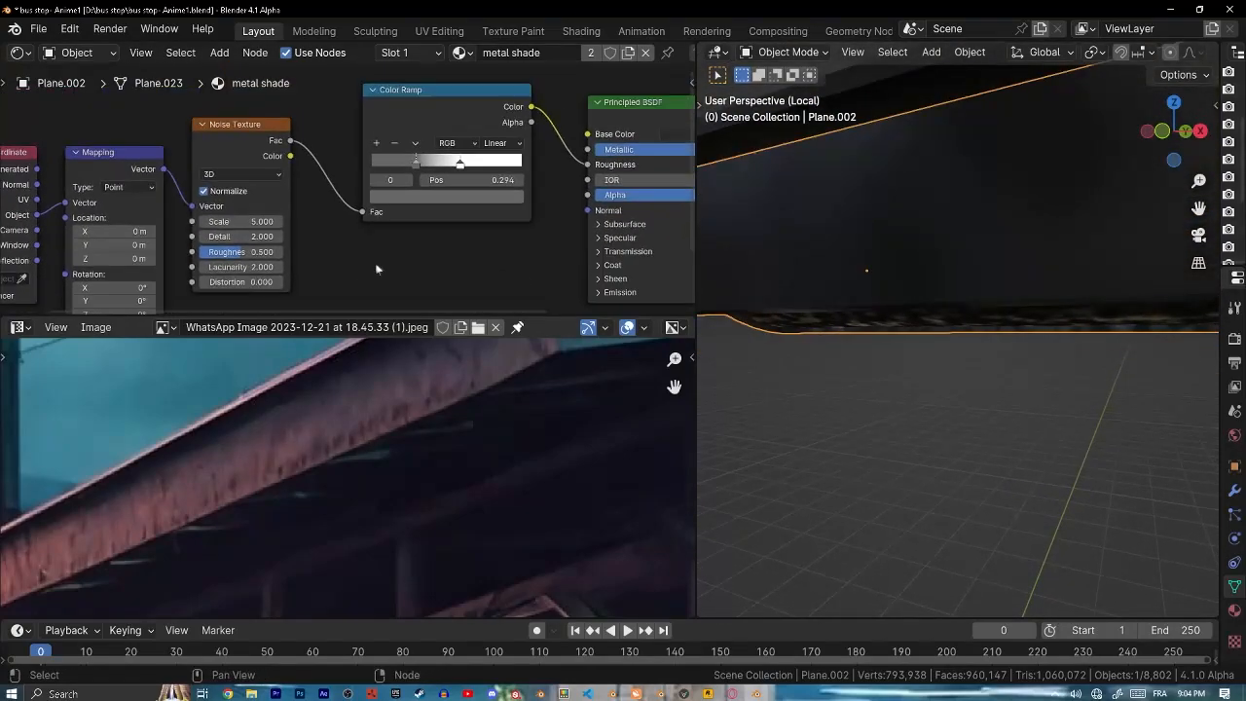
scroll(340, 208, "up", 6)
middle_click_drag(317, 197, 357, 157)
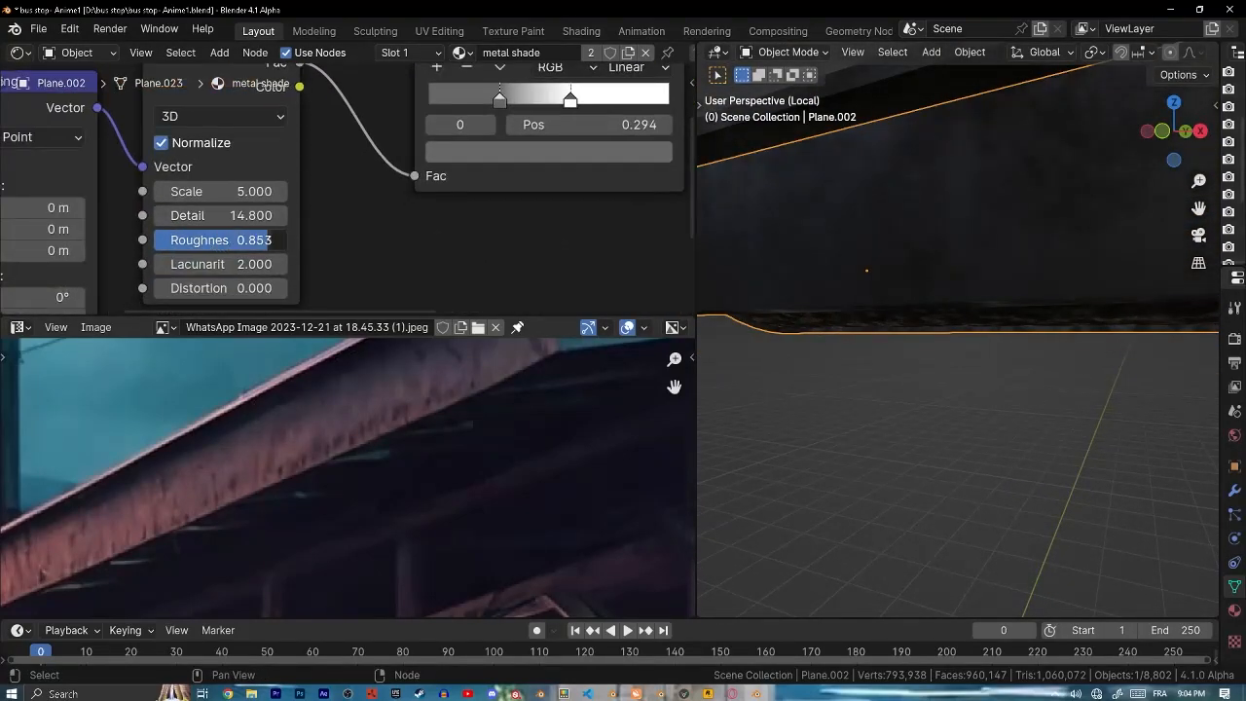
- Darken the Color Ramp's grey stop and tighten the gradient, placing the white stop at 0.706
middle_click_drag(595, 216, 538, 259)
left_click(509, 198)
left_click_drag(593, 333, 593, 381)
left_click_drag(513, 144, 601, 146)
left_click_drag(448, 154, 422, 172)
left_click_drag(423, 164, 466, 167)
left_click_drag(543, 166, 515, 158)
middle_click_drag(995, 231, 781, 239)
scroll(584, 190, "down", 9)
scroll(584, 190, "up", 6)
- Duplicate the Texture Coordinate, Mapping, Noise Texture and Color Ramp chain and place the copy below the original
middle_click_drag(618, 189, 469, 203)
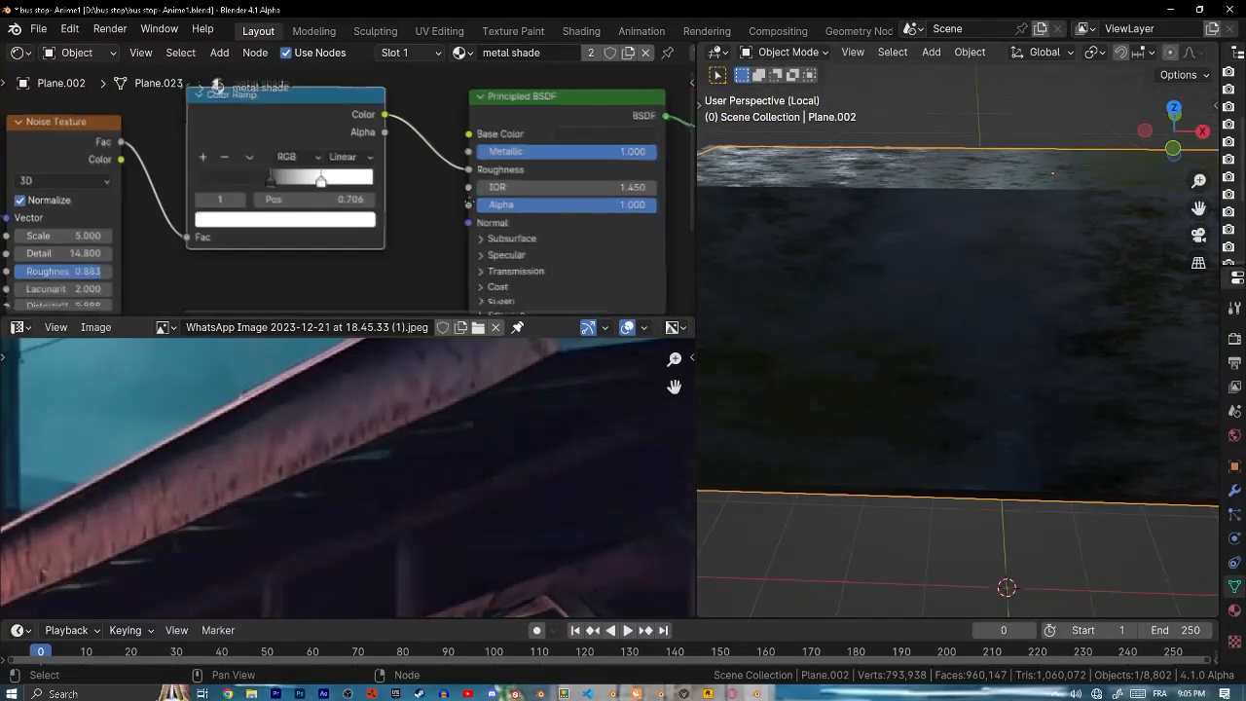
scroll(468, 203, "down", 1)
scroll(377, 151, "up", 4)
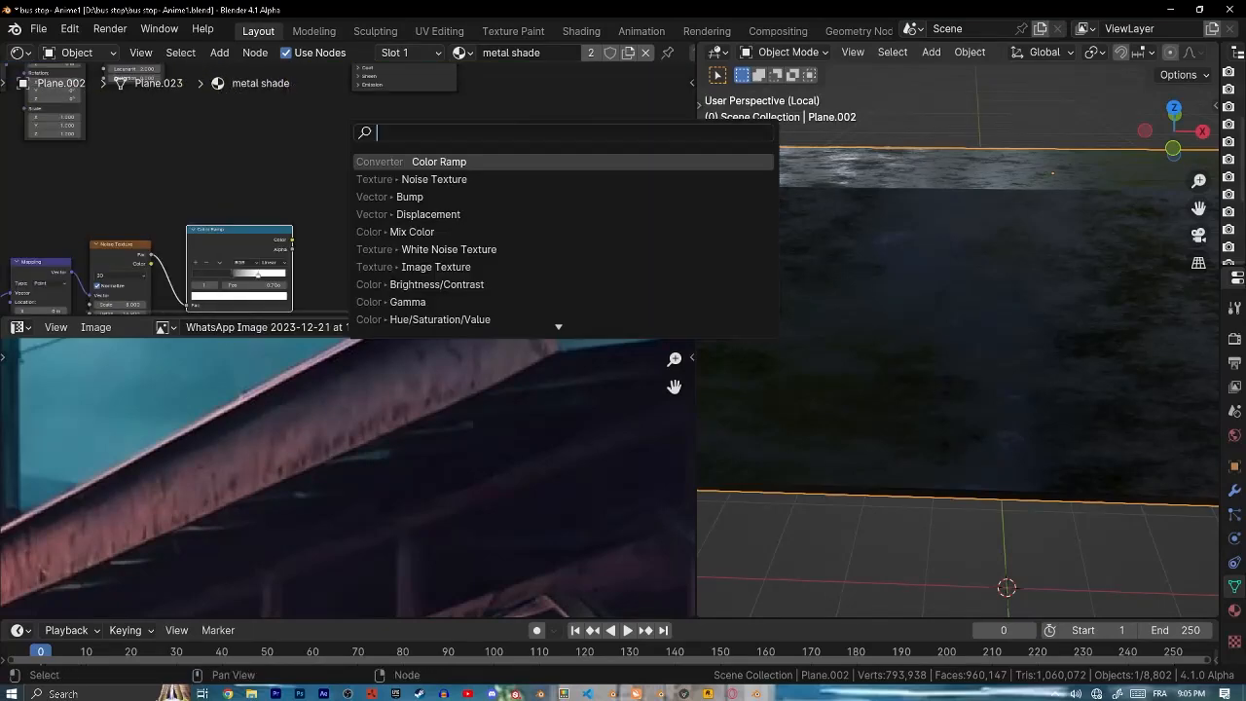
- Add a Bump node feeding the Principled BSDF Normal and connect the duplicated Color Ramp's Color to its Height
type("bump")
key("Return")
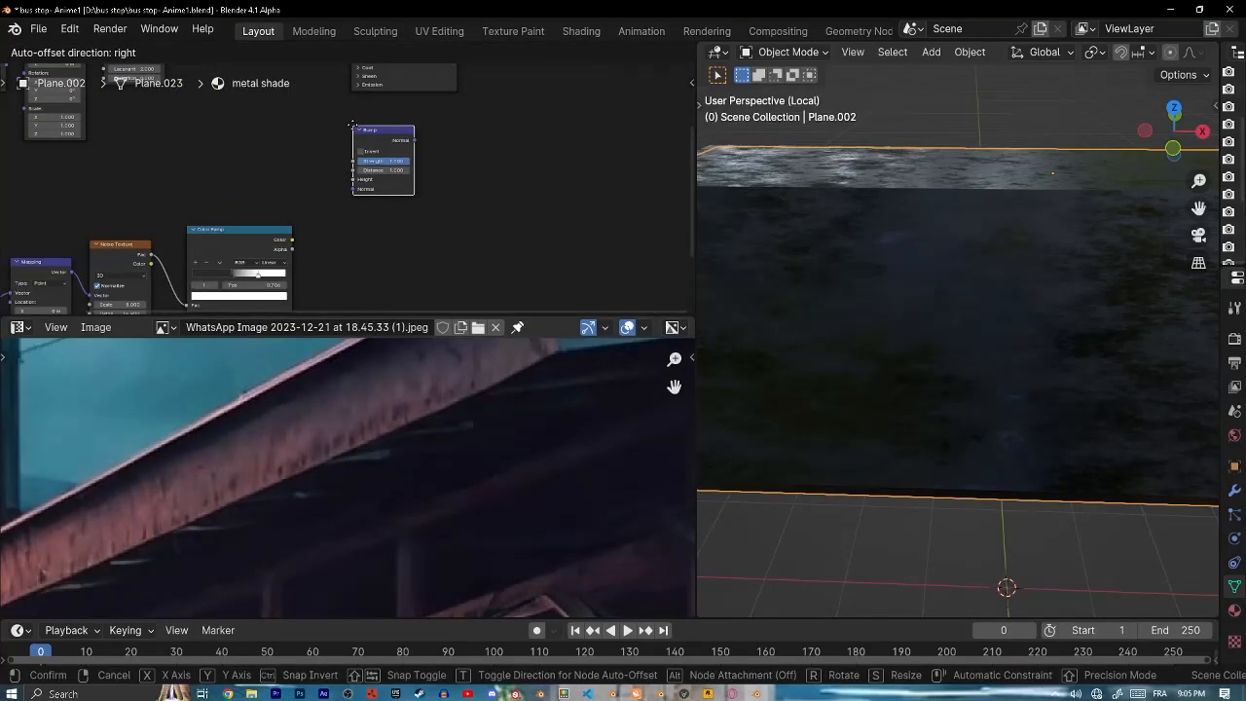
left_click(298, 178)
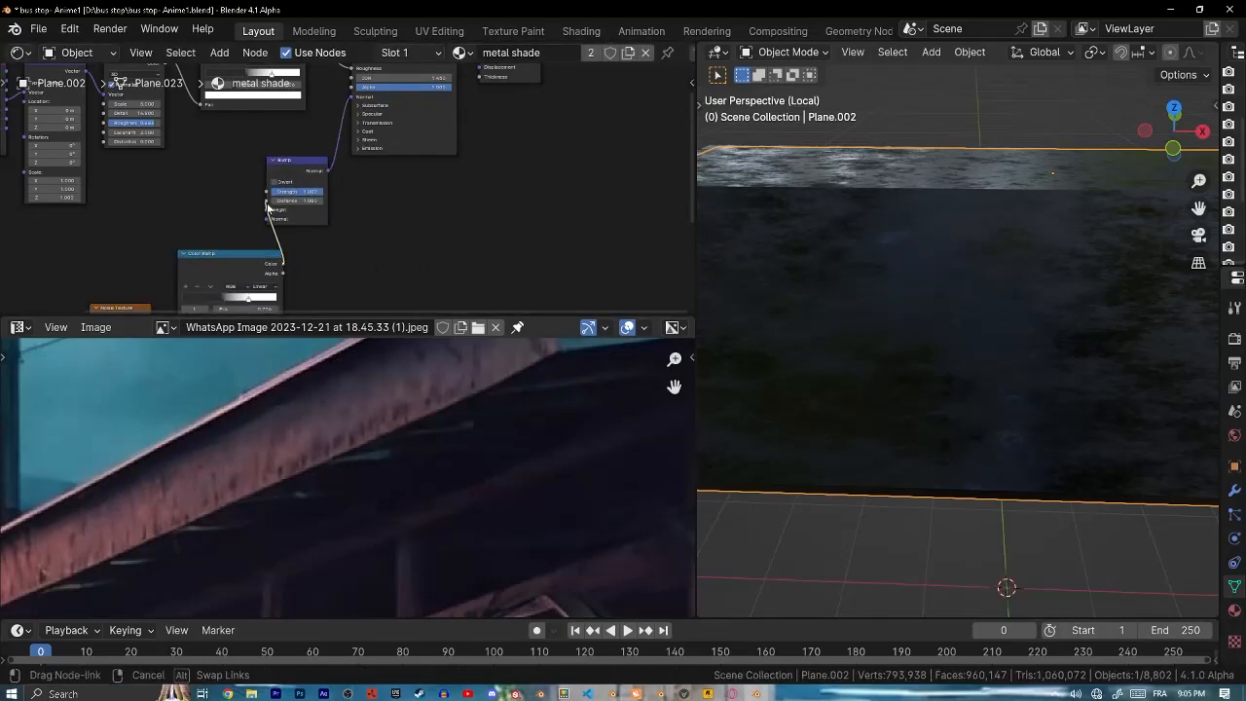
left_click_drag(268, 203, 266, 209)
middle_click_drag(298, 258, 300, 174)
scroll(348, 476, "down", 3)
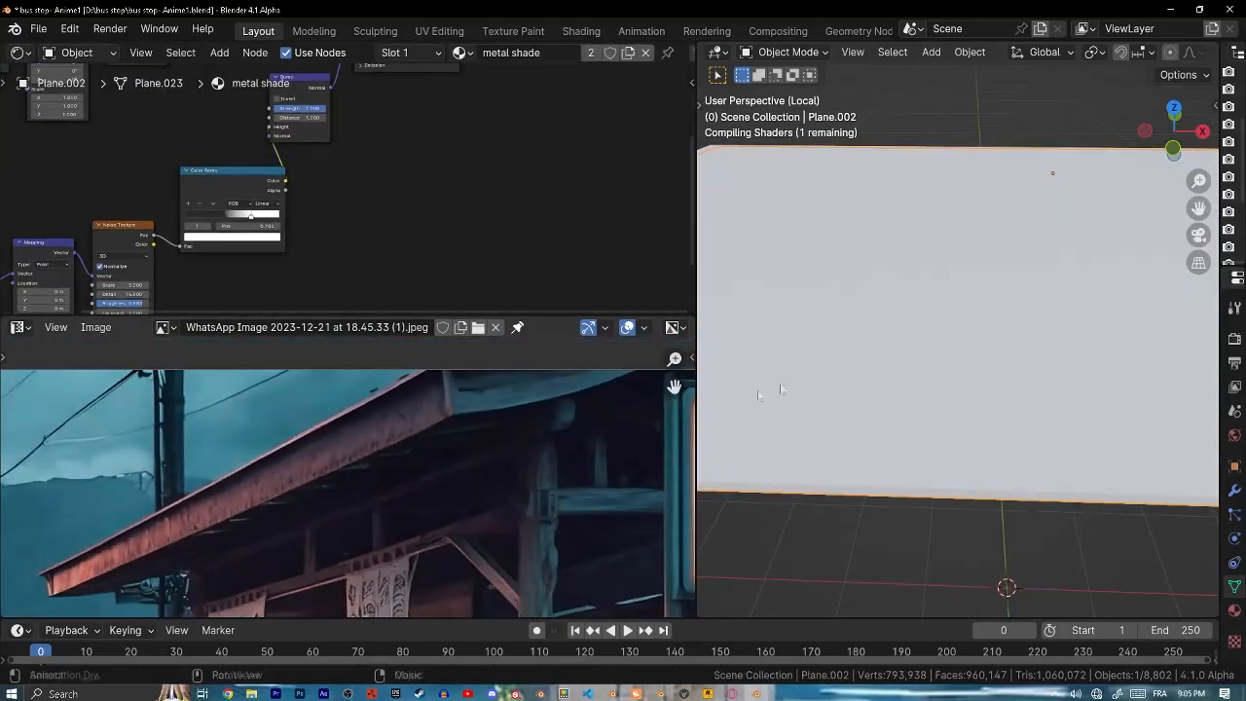
- Set the bump chain's Noise Texture to Detail 12.9 and Roughness 0.626
middle_click_drag(857, 363, 772, 304)
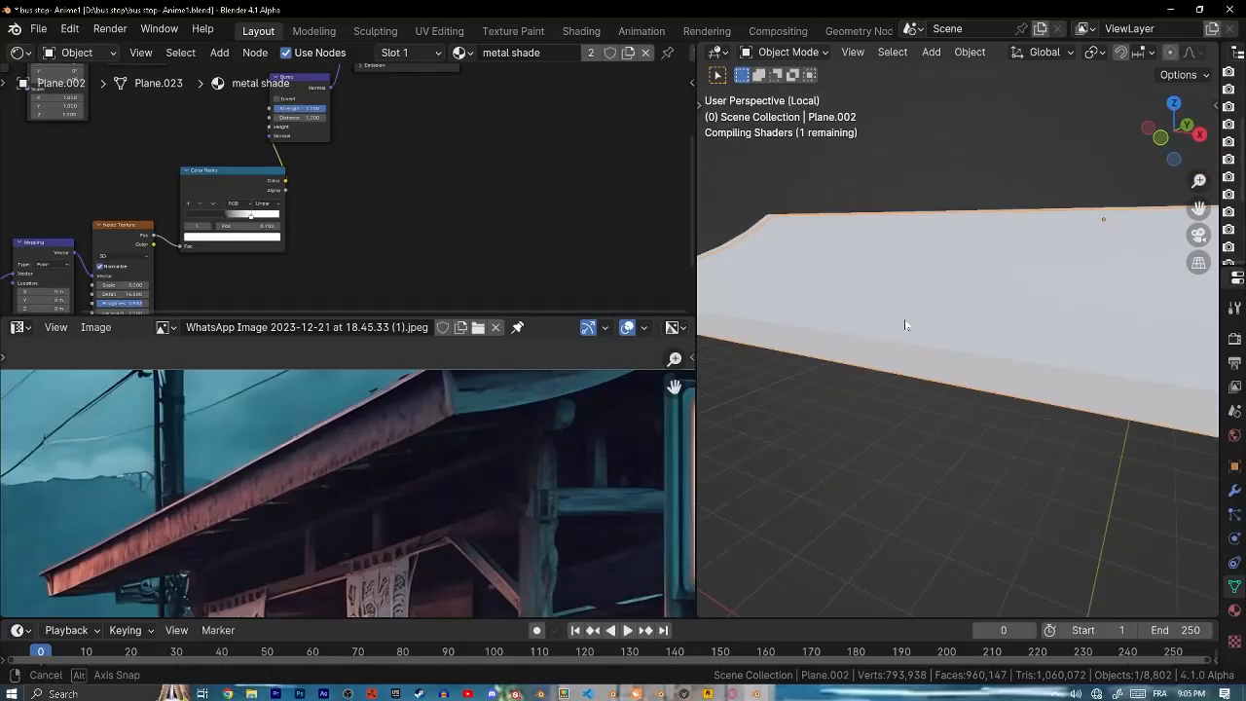
middle_click_drag(905, 326, 853, 260)
scroll(854, 261, "up", 6)
scroll(202, 238, "up", 1)
middle_click_drag(202, 239, 262, 229)
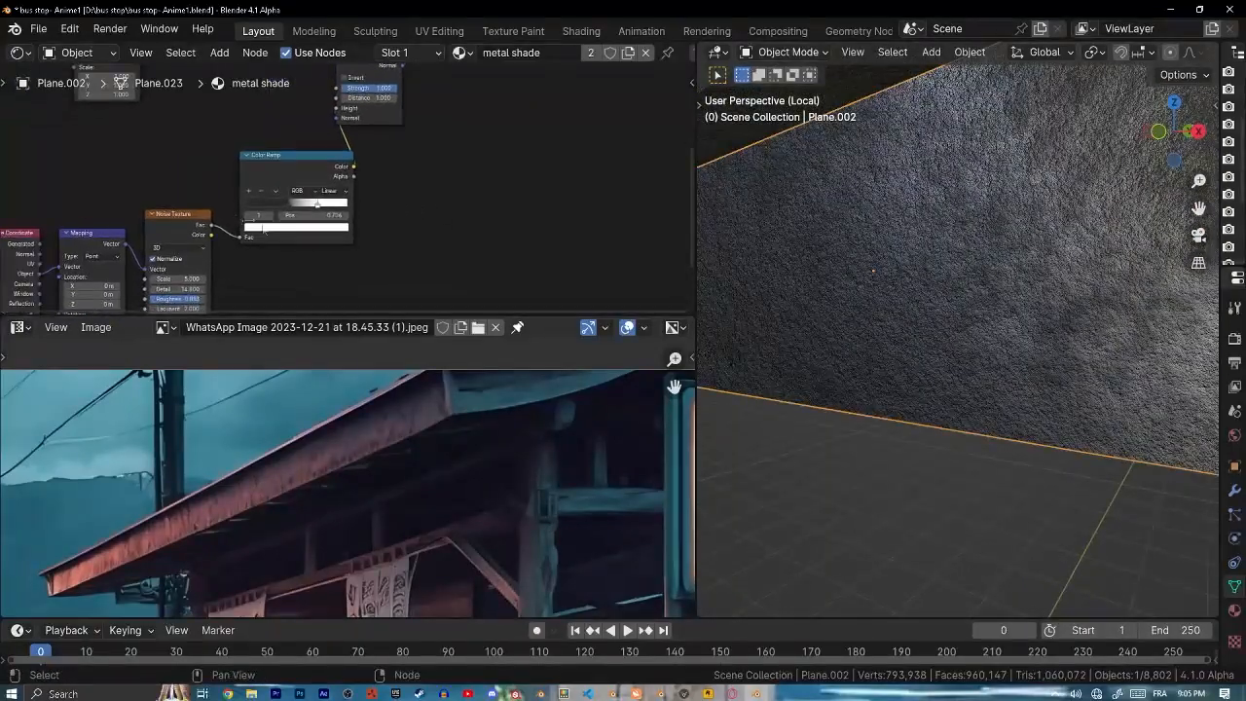
scroll(263, 229, "up", 8)
mouse_move(237, 220)
left_mouse_down()
mouse_move(148, 221)
mouse_move(259, 222)
mouse_move(244, 222)
left_mouse_up()
middle_click_drag(247, 245, 568, 35)
scroll(346, 185, "up", 8)
left_click_drag(339, 175, 330, 209)
middle_click_drag(531, 173, 328, 252)
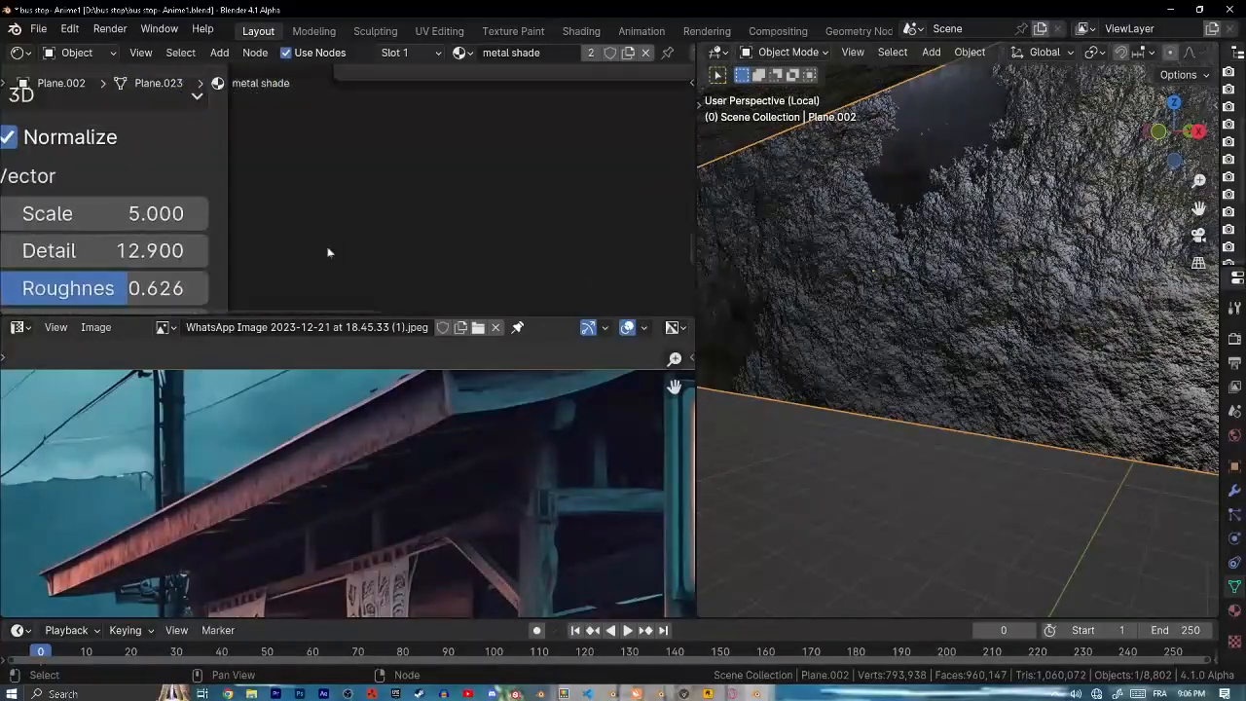
- Lower the Bump node's Strength to about 0.24, judging the relief on the metal surface
scroll(328, 253, "down", 5)
middle_click_drag(558, 124, 233, 302)
middle_click_drag(505, 78, 512, 278)
left_click_drag(373, 152, 230, 152)
left_click_drag(378, 149, 395, 149)
scroll(1000, 305, "down", 5)
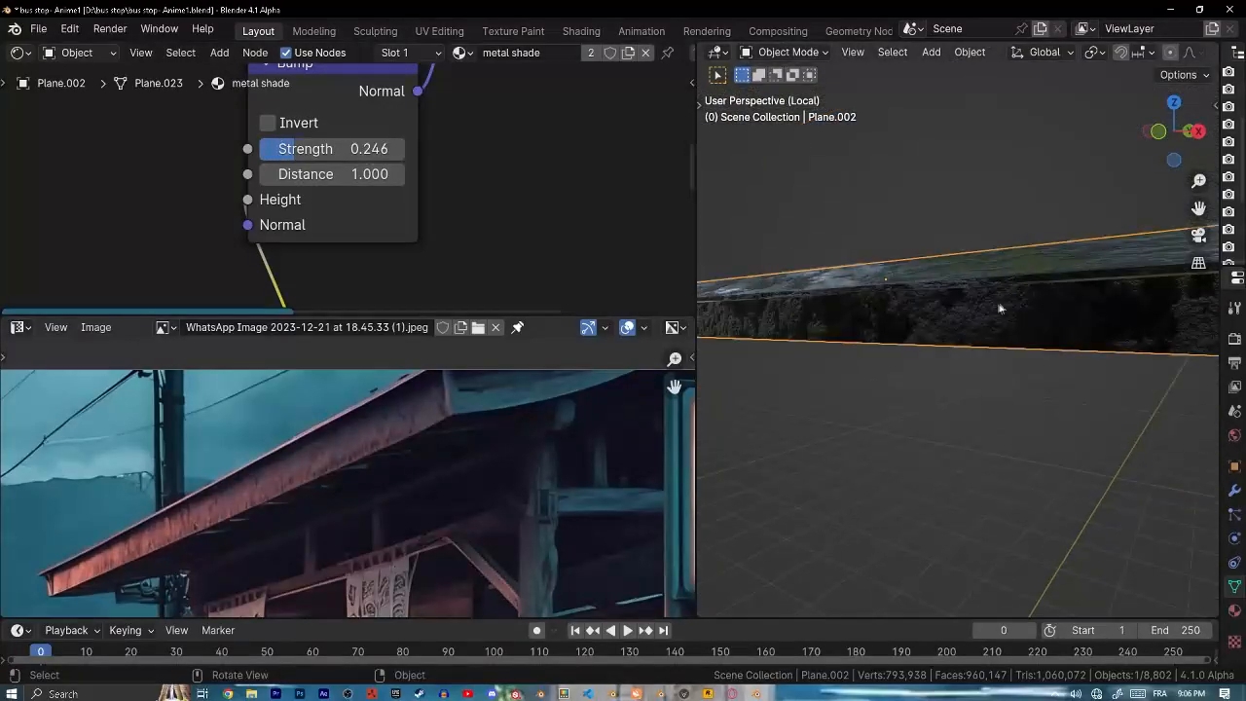
scroll(1000, 306, "up", 3)
middle_click_drag(1001, 305, 958, 289)
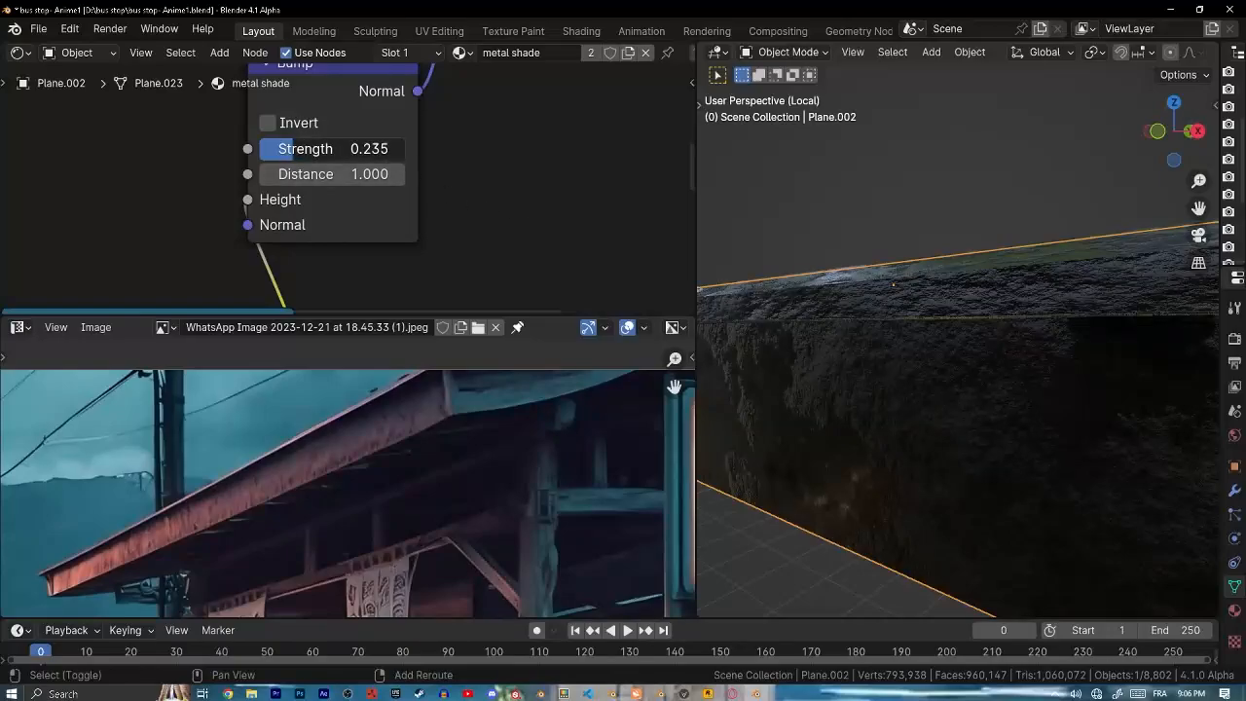
left_click_drag(377, 149, 396, 149)
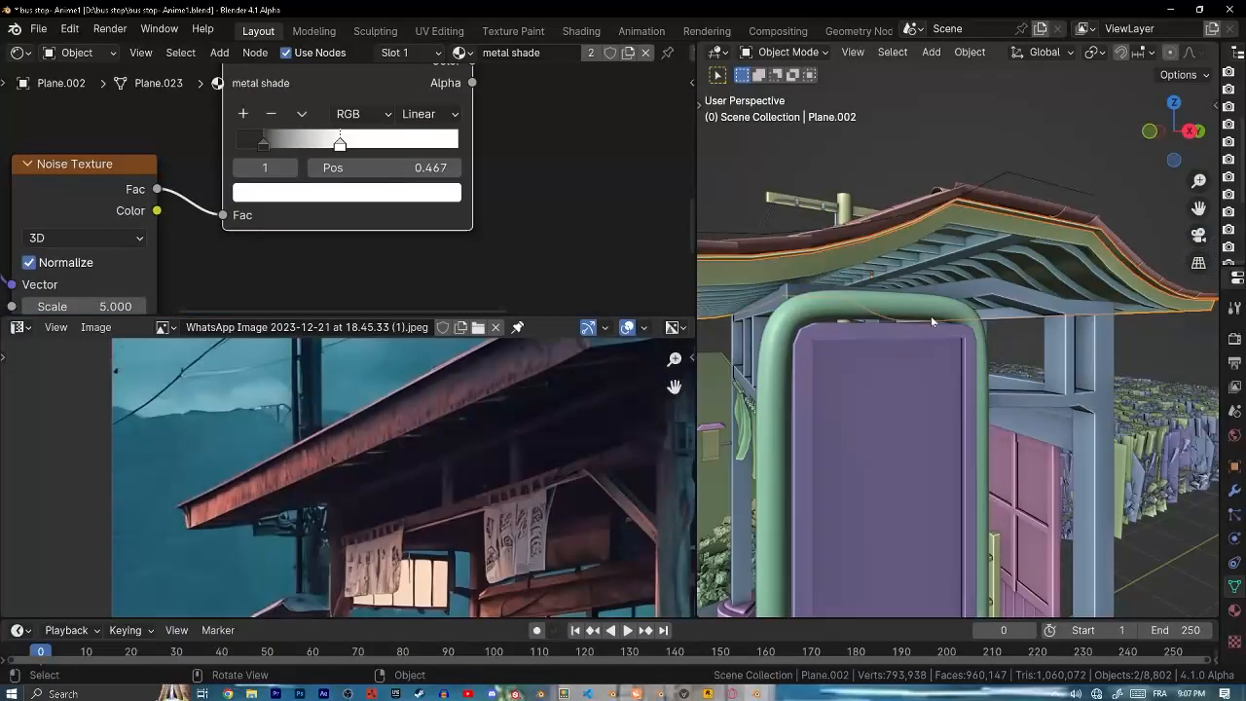
- Select the rafters beneath the roof, isolate them in local view and display them in Material Preview
middle_click_drag(921, 310, 994, 265)
left_click(1030, 165)
key("KP_Divide")
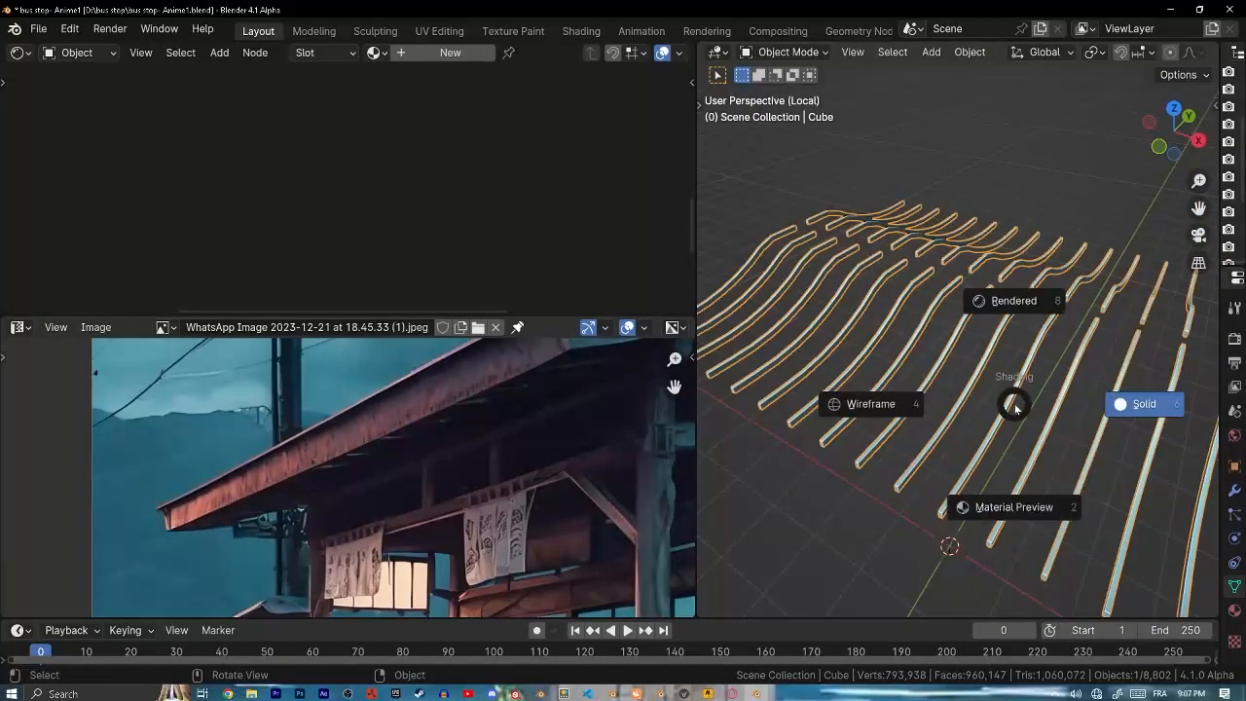
left_click(936, 502)
- Switch to File Explorer, find the wood-texture image in Downloads and move the window clear of the node editor
mouse_move(261, 692)
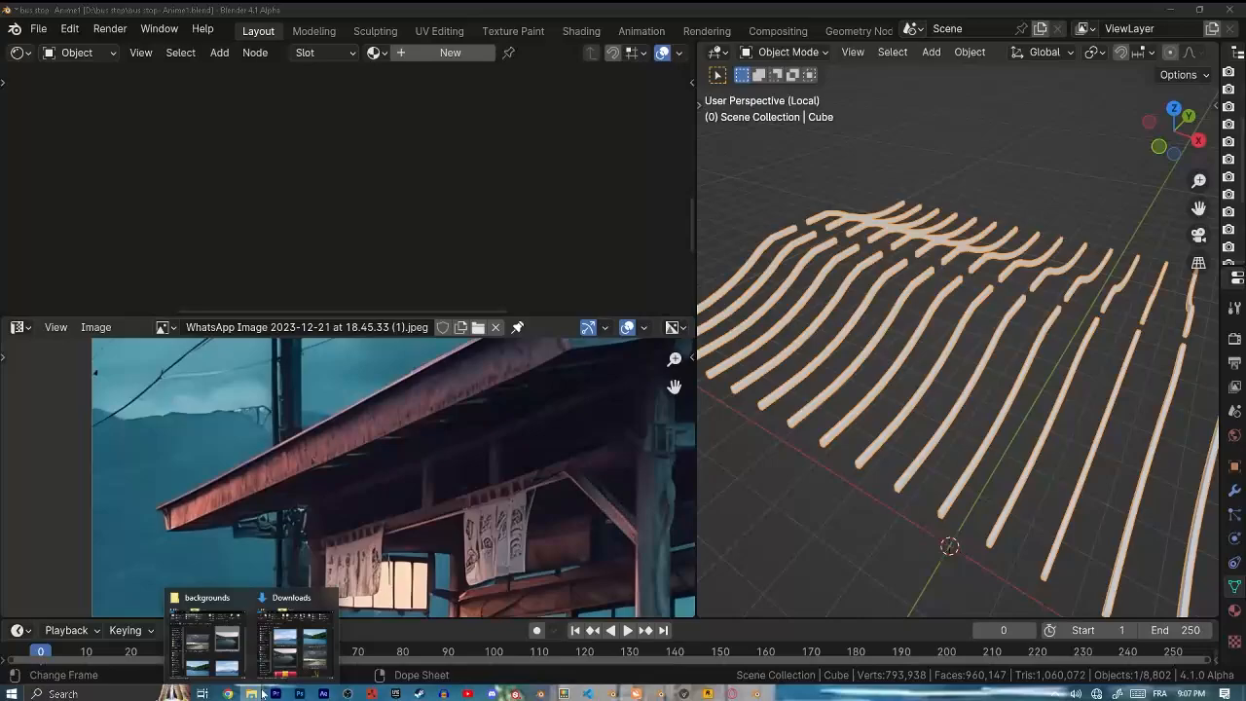
left_click(311, 652)
scroll(474, 290, "down", 12)
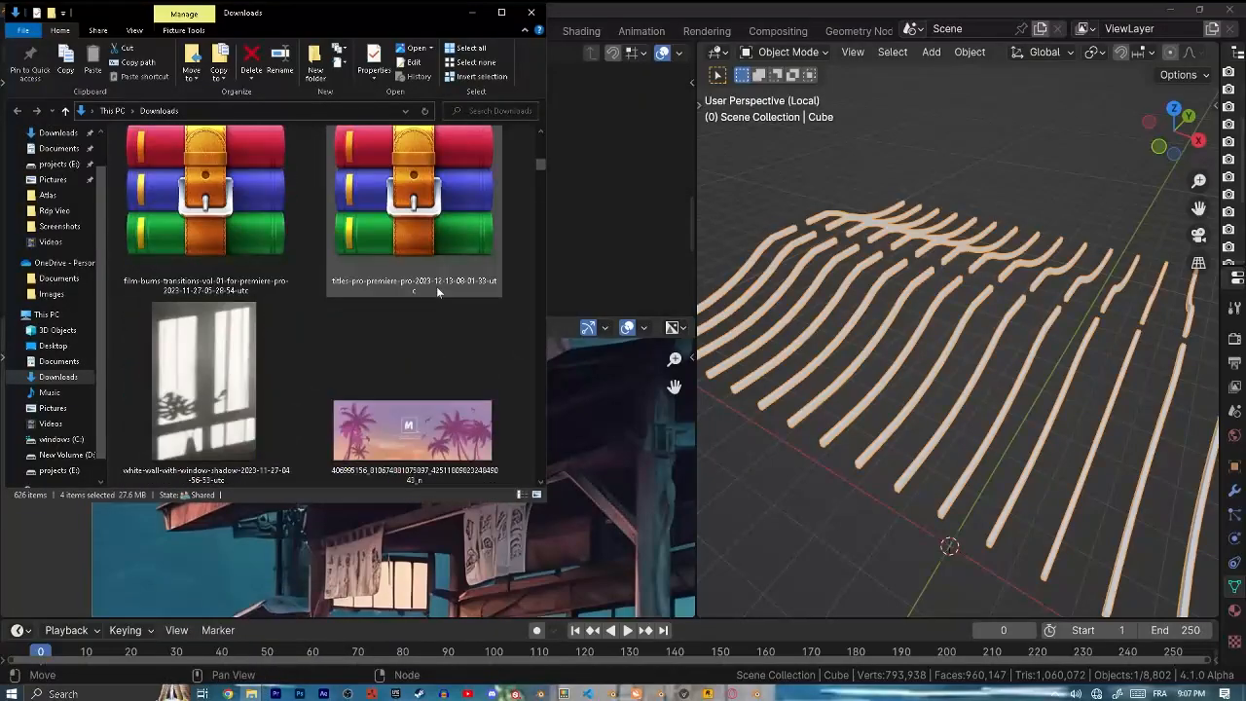
scroll(436, 286, "down", 8)
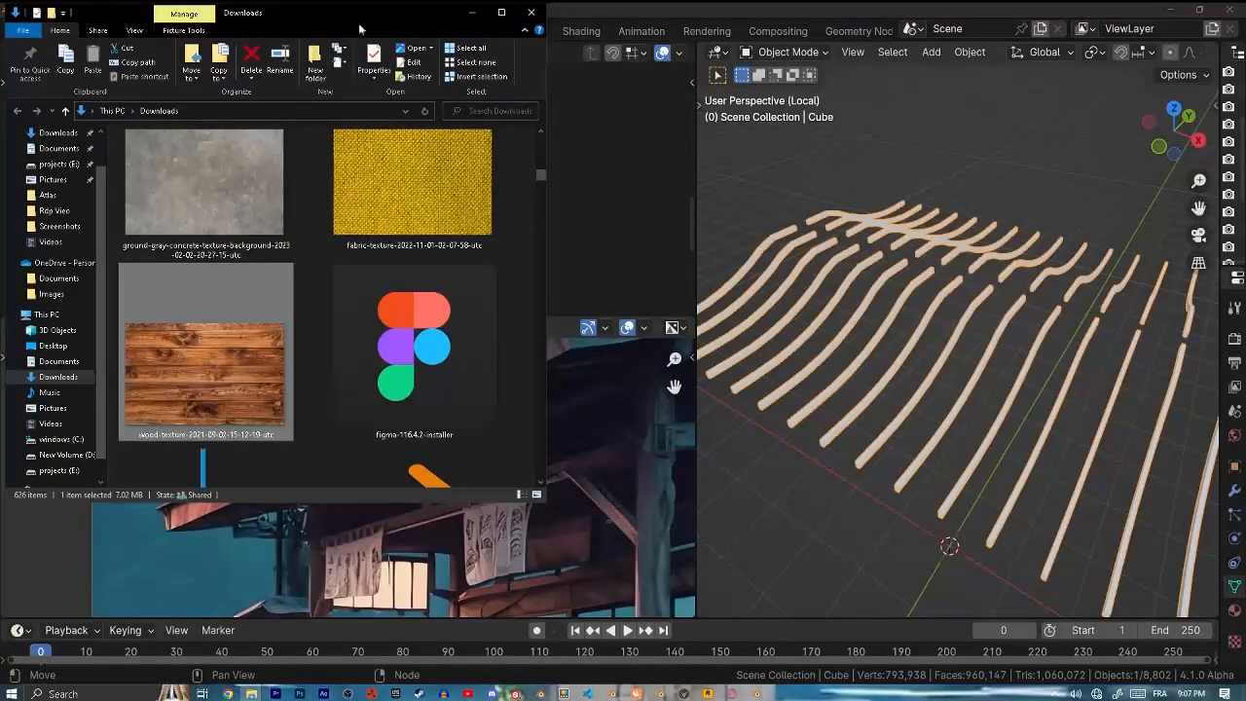
left_click_drag(511, 66, 510, 66)
left_click_drag(389, 82, 1039, 83)
- Create a material named wood for the rafters and bring the wood-texture image into its node tree beside the Principled BSDF
left_click(454, 61)
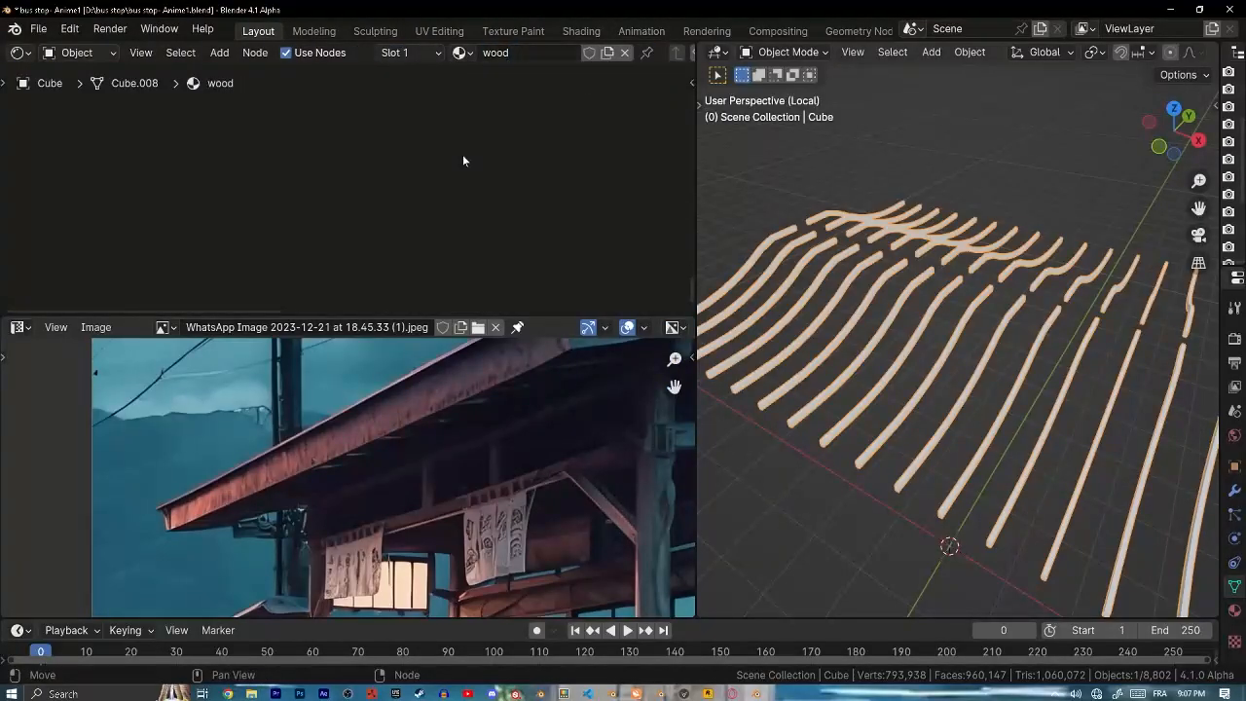
middle_click_drag(455, 189, 488, 188)
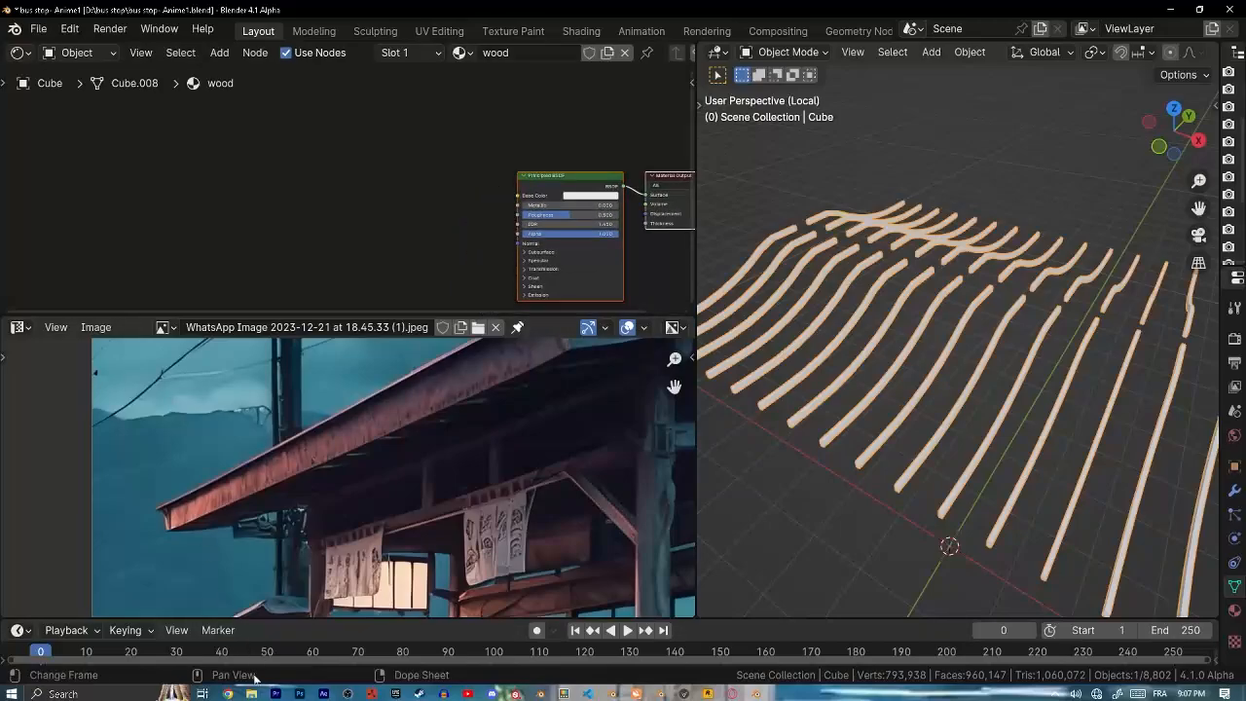
mouse_move(251, 693)
left_click(285, 645)
left_click_drag(686, 309, 287, 195)
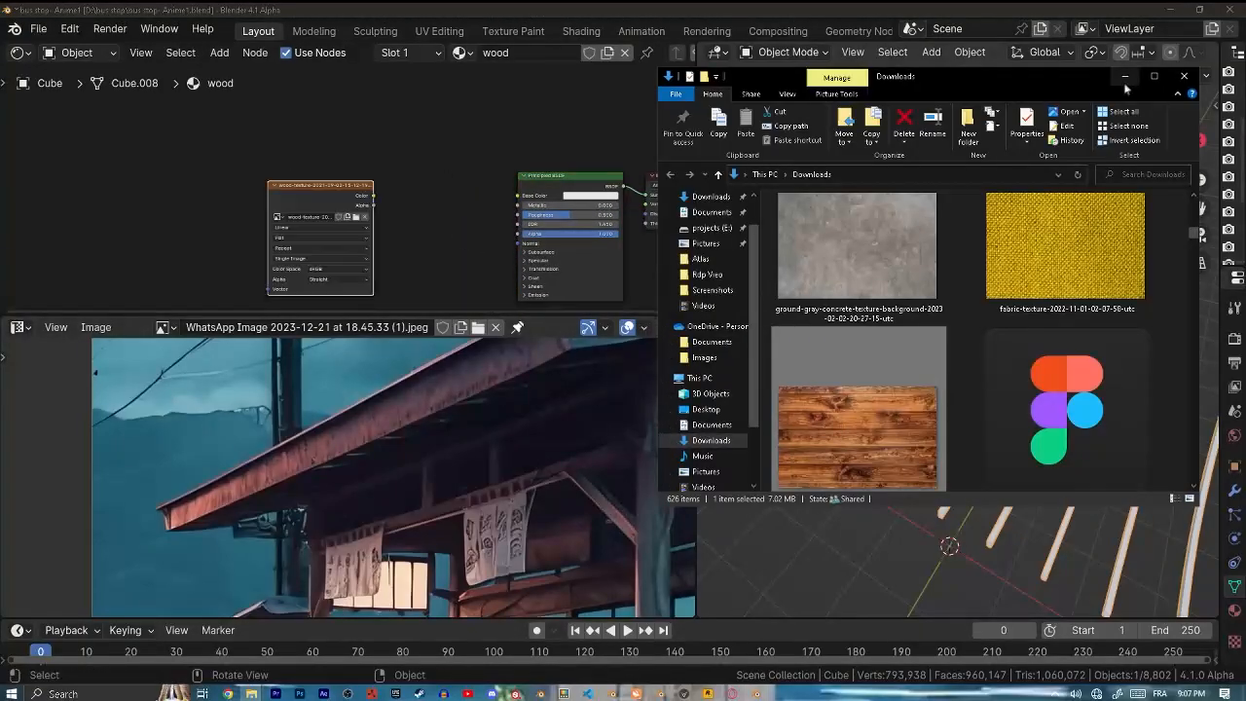
left_click(1124, 76)
- Add Texture Coordinate and Mapping nodes to the wood image and connect its Color to the Base Color
scroll(390, 192, "up", 2)
key("ctrl+t")
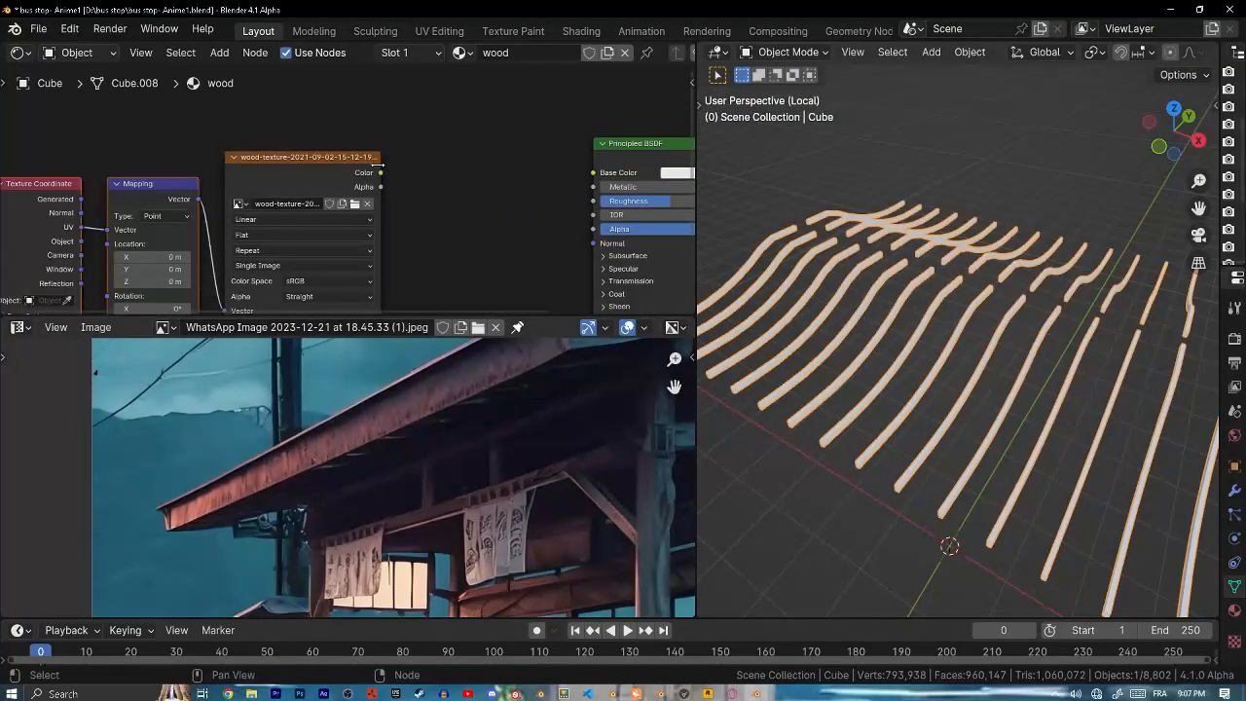
left_click_drag(380, 172, 587, 234)
left_click_drag(603, 175, 594, 173)
- Unwrap the rafter mesh's faces in Edit Mode and return to Object Mode
middle_click_drag(880, 384, 892, 289)
key("Tab")
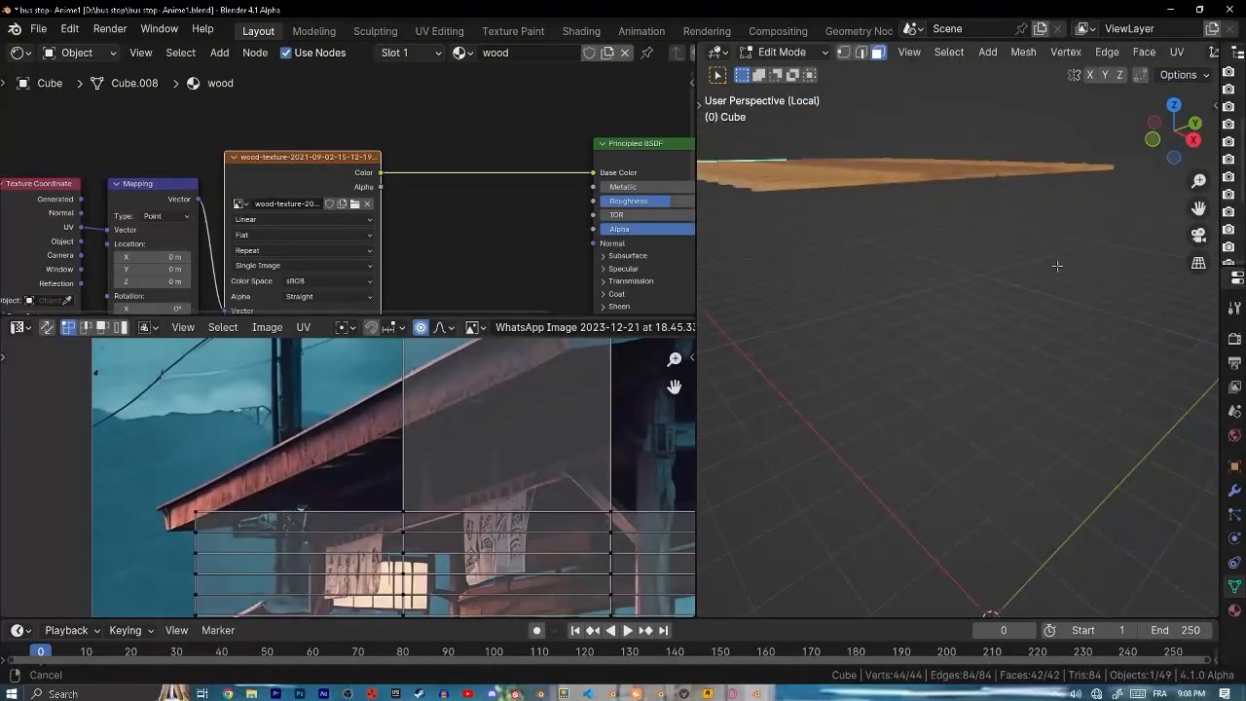
key("u")
left_click(956, 230)
middle_click_drag(963, 234, 1090, 277)
key("Tab")
- Examine the wood grain along the rafters up close and relink the UV coordinates to the Mapping node's Vector
middle_click_drag(963, 288, 740, 274)
scroll(248, 229, "up", 1)
middle_click_drag(111, 257, 195, 200)
scroll(874, 306, "up", 4)
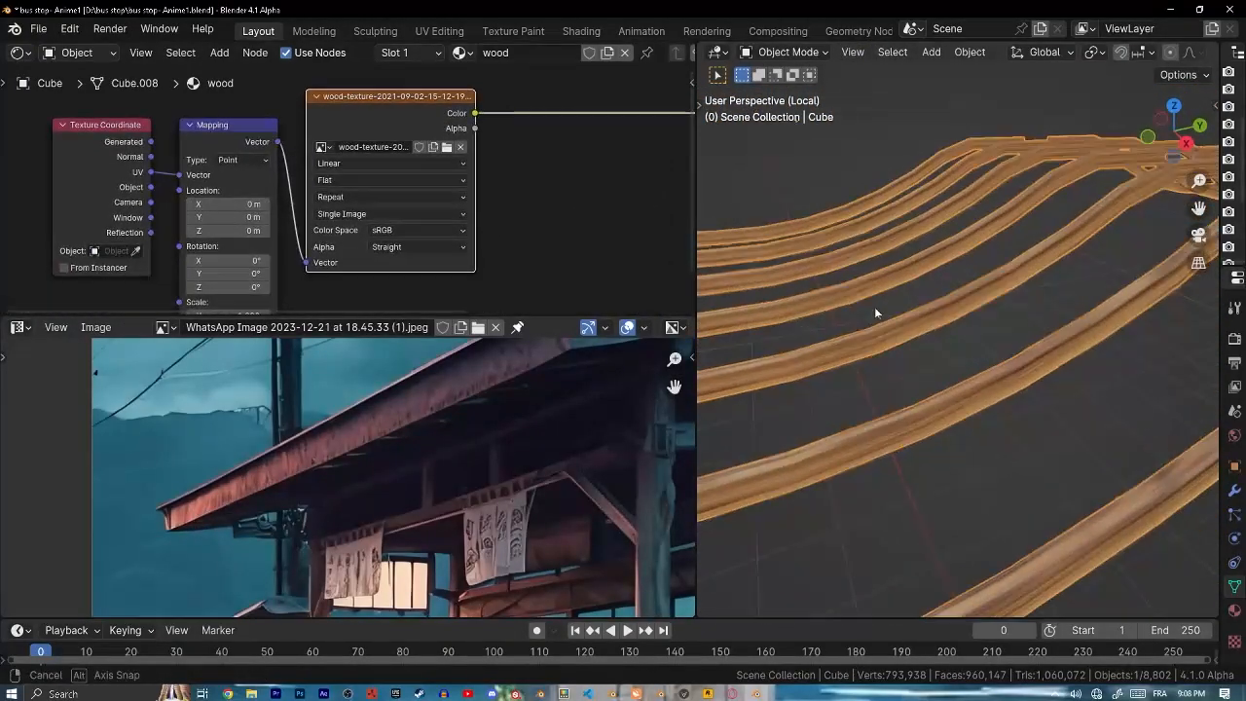
middle_click_drag(874, 307, 854, 276)
mouse_move(636, 229)
middle_mouse_down()
mouse_move(508, 226)
mouse_move(638, 226)
middle_mouse_up()
scroll(103, 205, "up", 2)
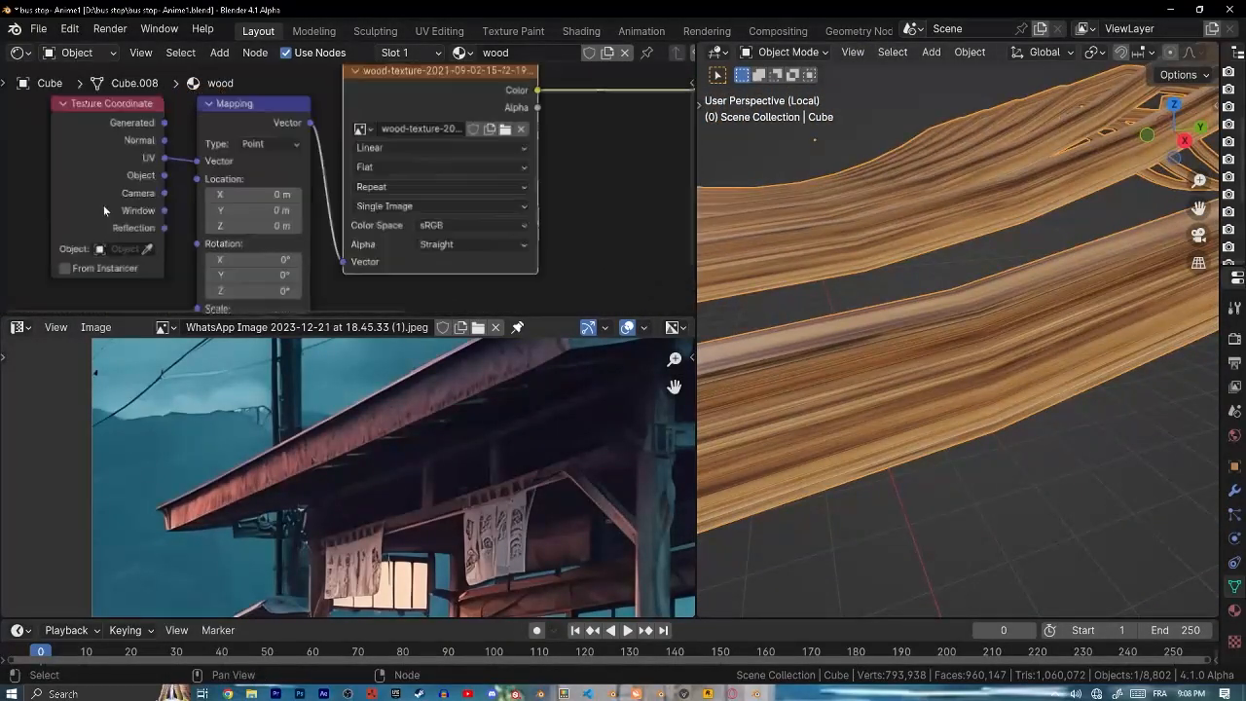
left_click_drag(199, 170, 195, 160)
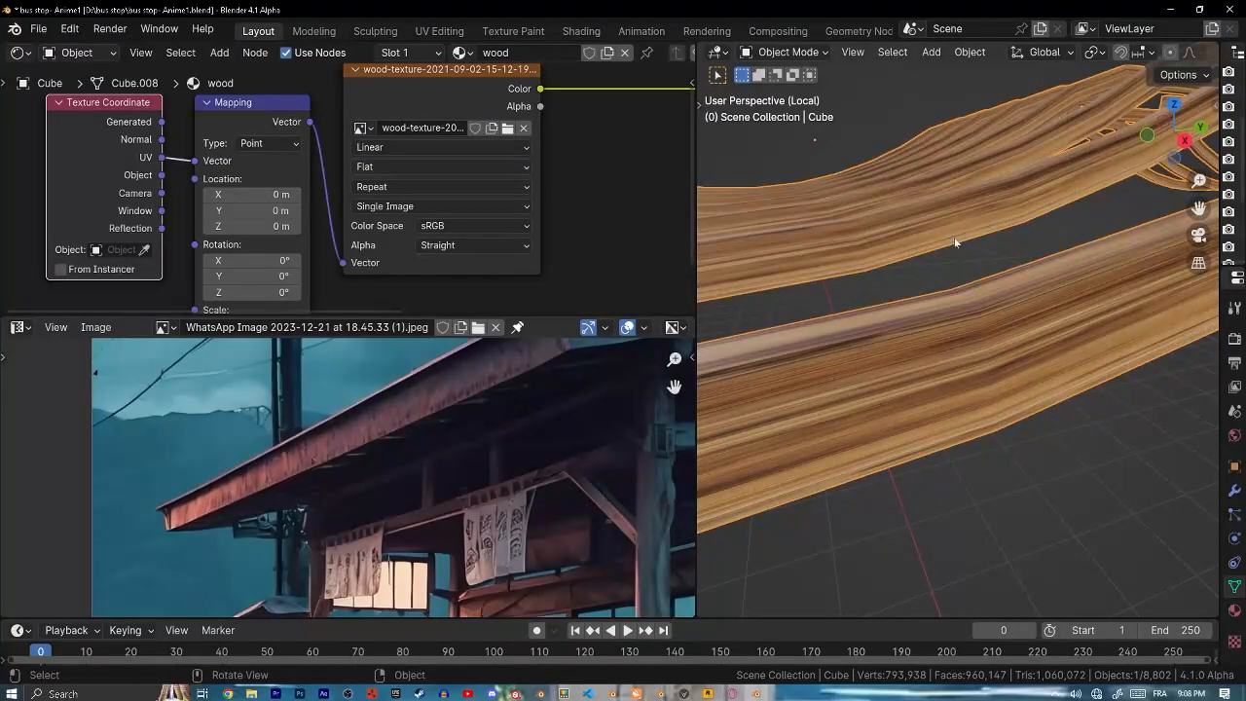
- Unwrap the rafter mesh again with Smart UV Project at a 66° angle limit and zero island margin
key("Tab")
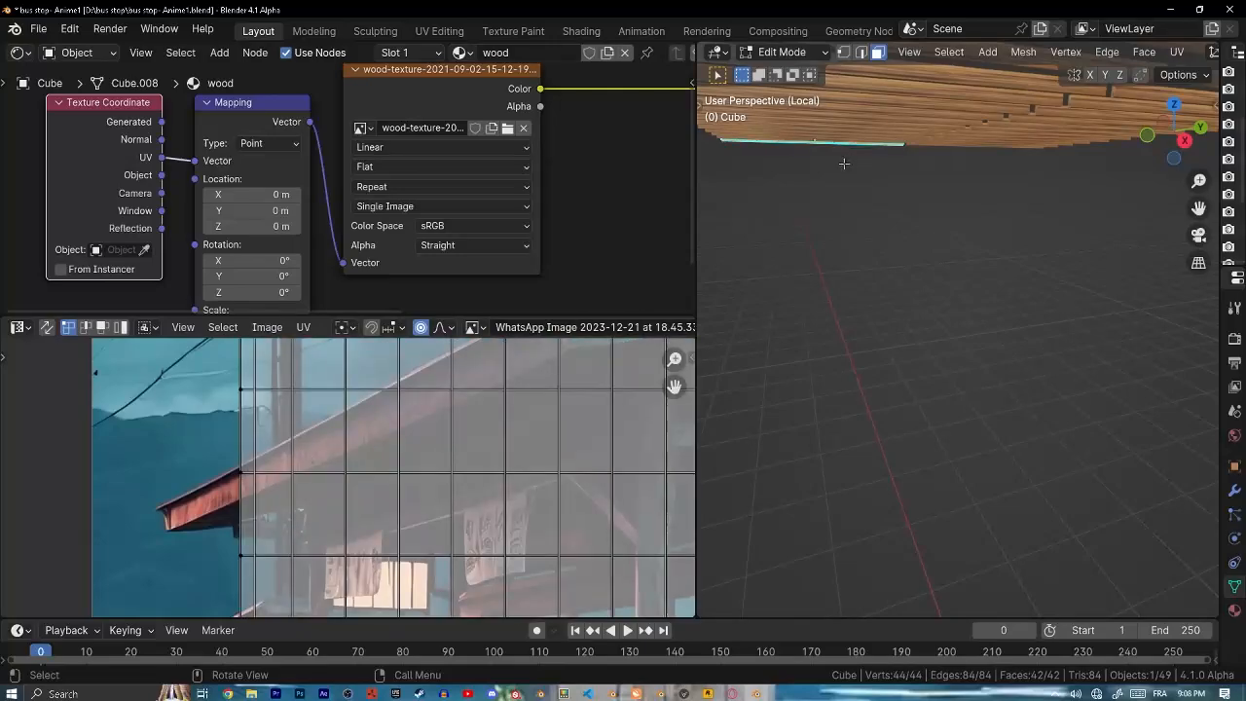
key("u")
left_click(794, 107)
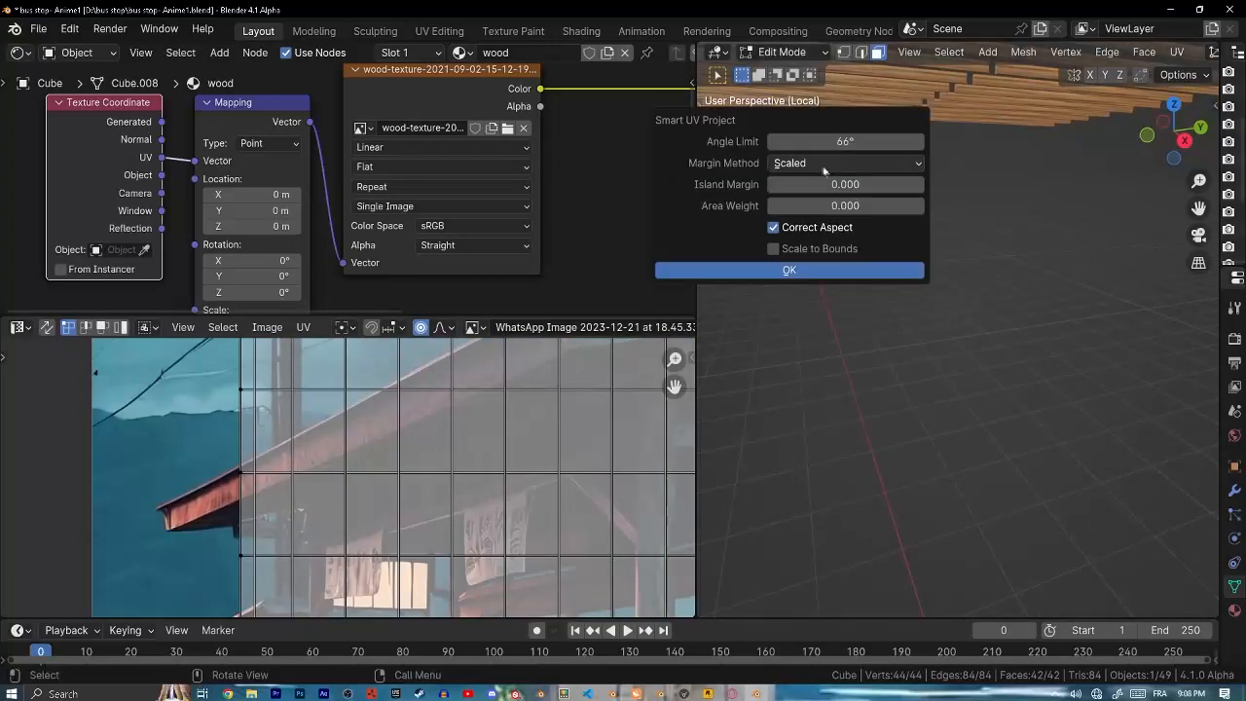
left_click(840, 272)
scroll(354, 421, "down", 4)
middle_click_drag(394, 477, 375, 343)
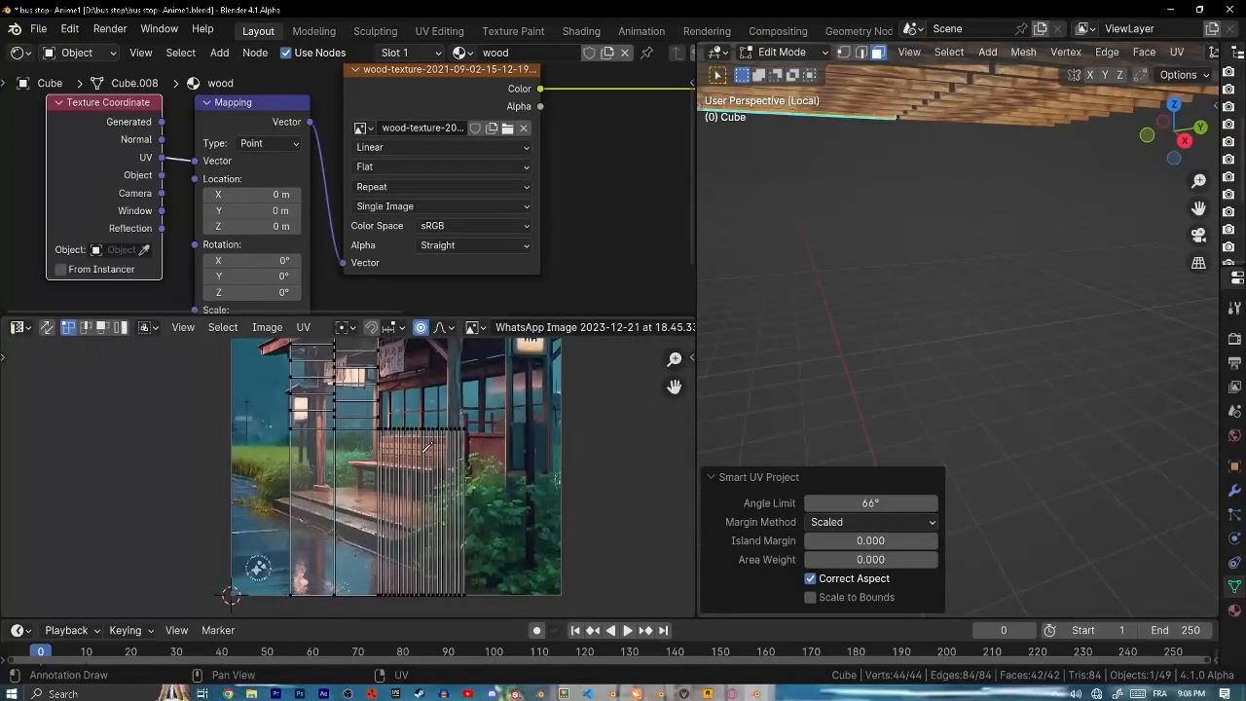
- Leave Edit Mode and insert a Brightness/Contrast node between the wood image and Base Color, with Bright -0.020 and Contrast 0.100
left_click(447, 473)
key("Tab")
middle_click_drag(813, 190, 955, 175)
scroll(955, 175, "down", 4)
middle_click_drag(681, 102, 421, 177)
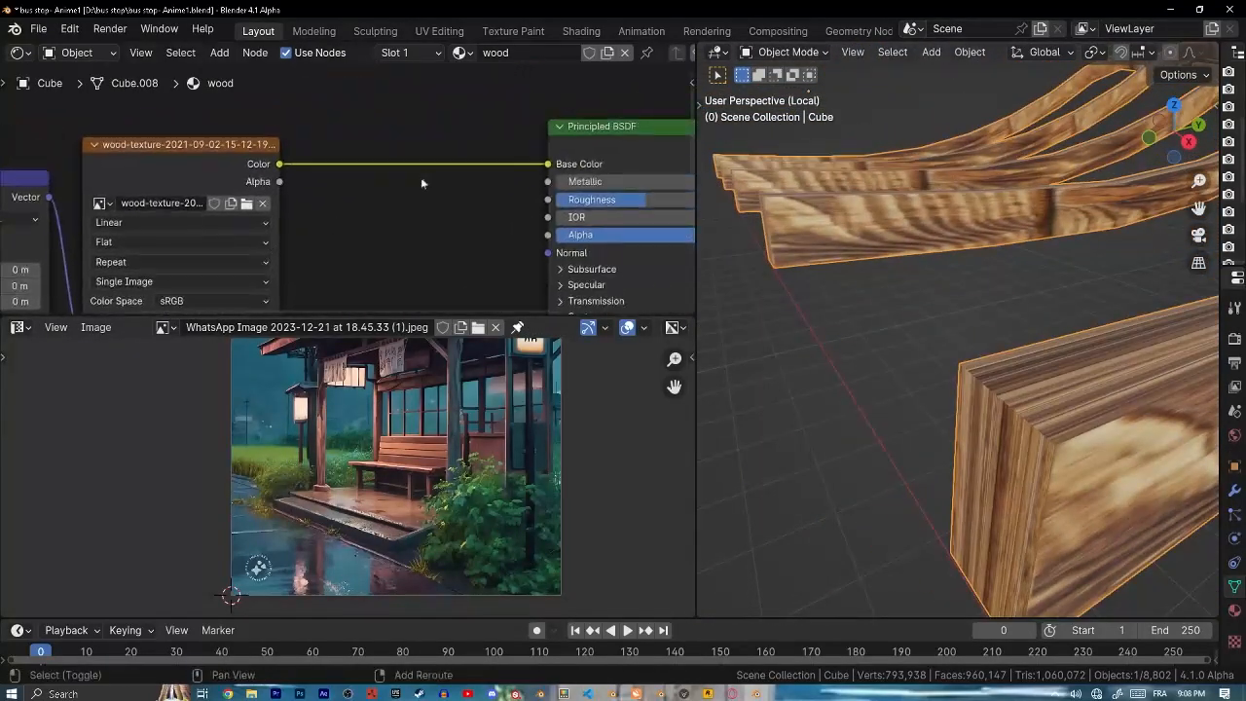
key("shift+a")
left_click(420, 181)
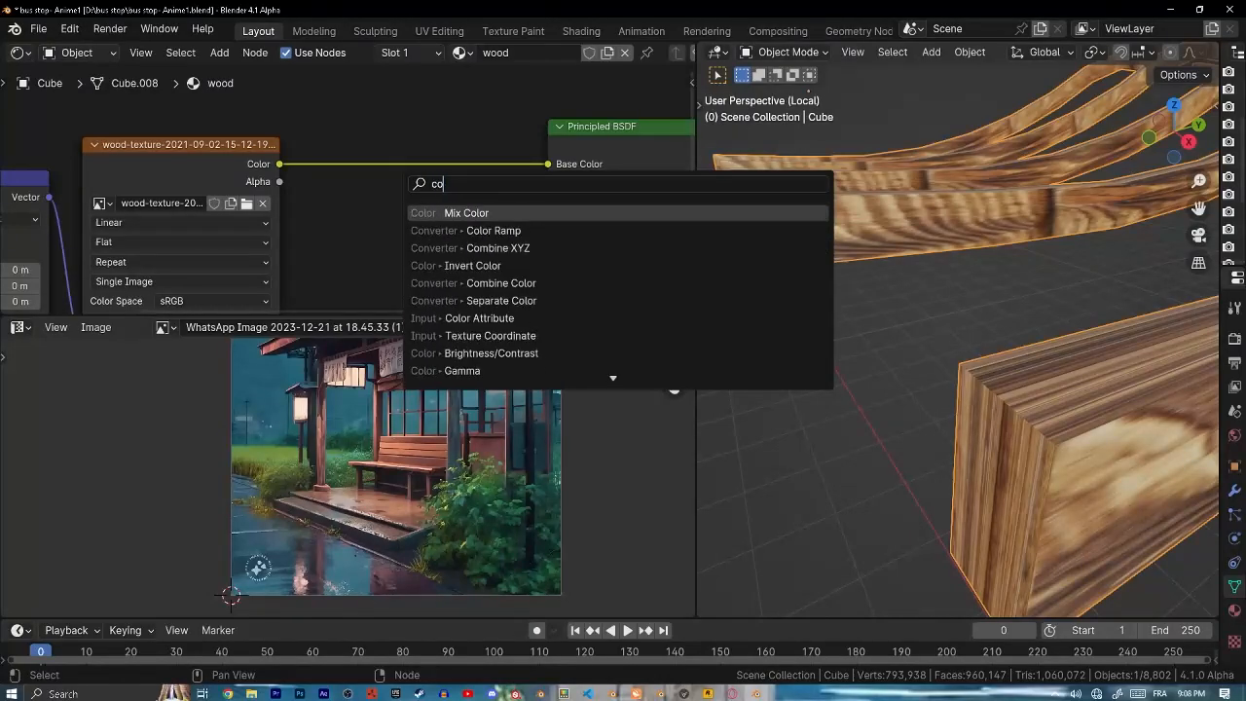
key("Return")
left_click(354, 135)
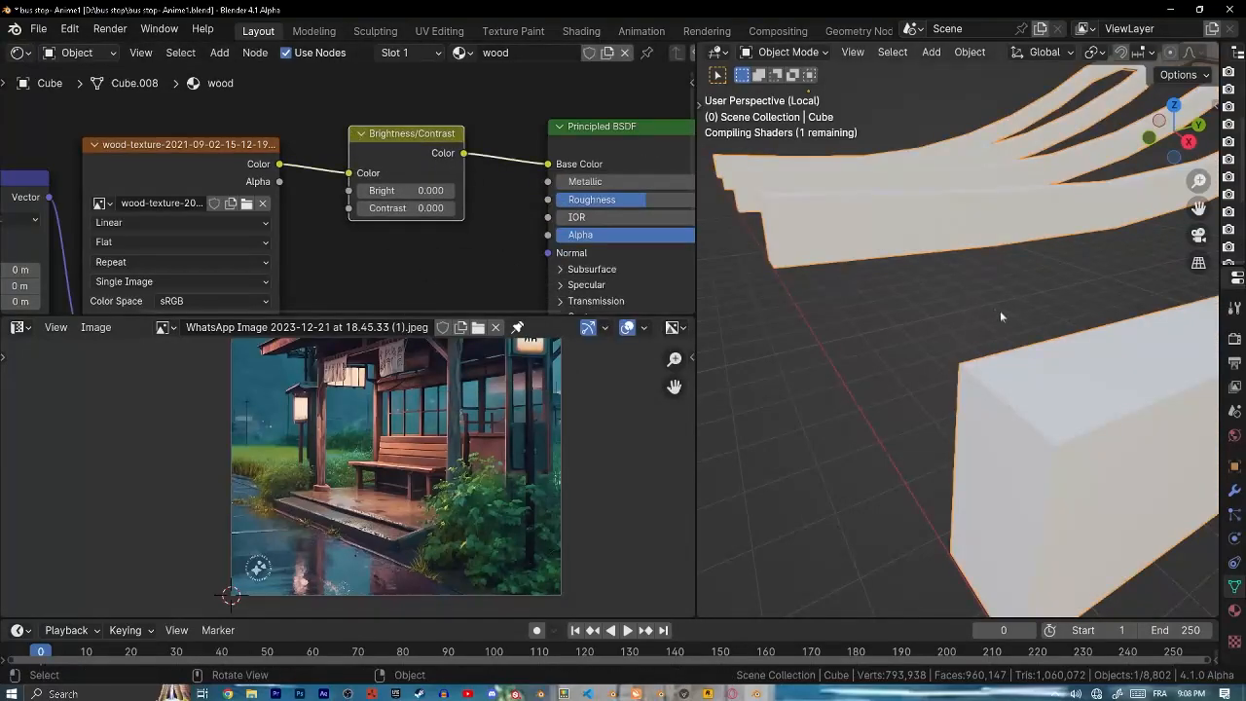
middle_click_drag(1000, 310, 1034, 326, "shift")
mouse_move(428, 191)
left_mouse_down("shift")
mouse_move(408, 191)
mouse_move(474, 209)
mouse_move(434, 208)
left_mouse_up("shift")
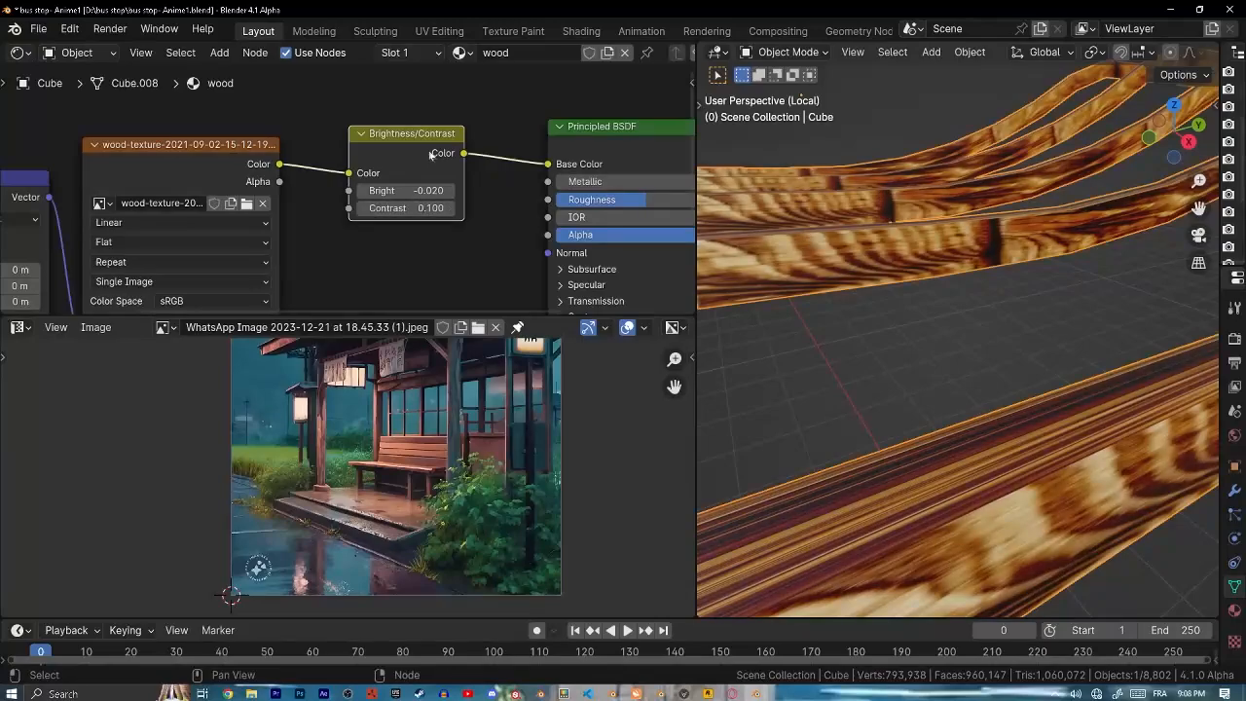
- Insert a Hue/Saturation/Value node after the Brightness/Contrast node and set its Saturation to 0.890
scroll(431, 155, "down", 2)
key("shift+a")
left_click(465, 111)
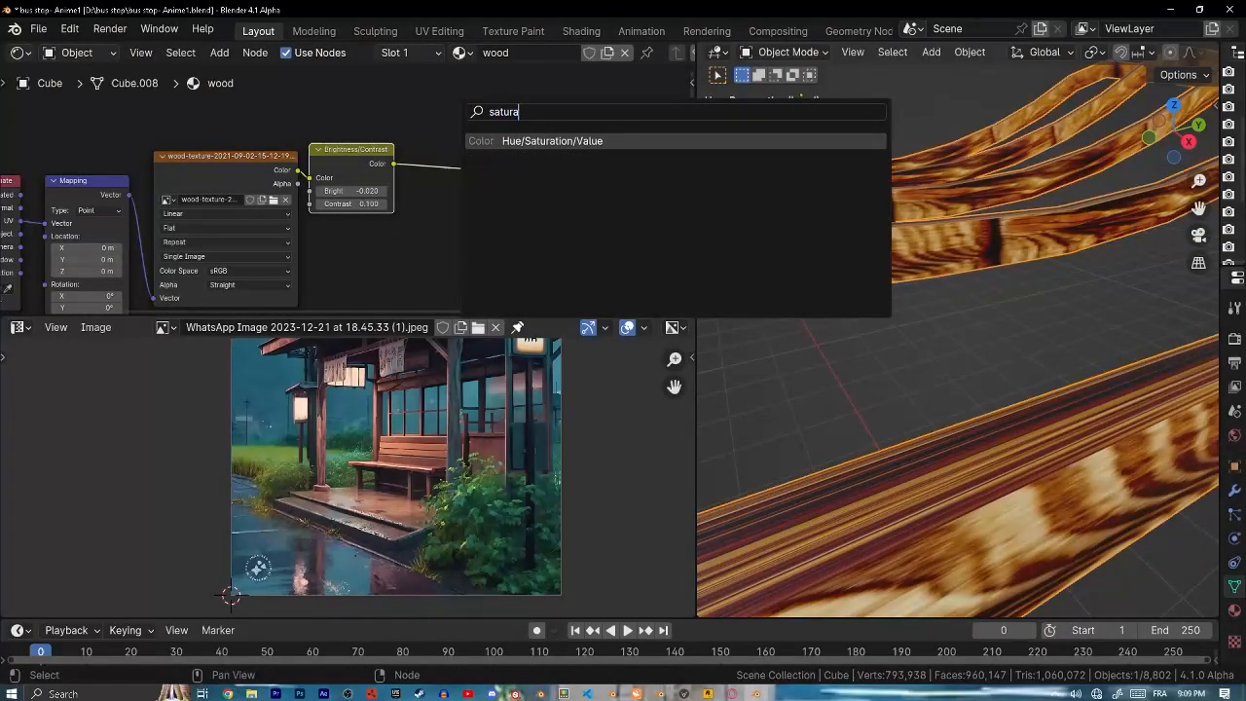
left_click(522, 142)
left_click(424, 148)
scroll(486, 195, "up", 4)
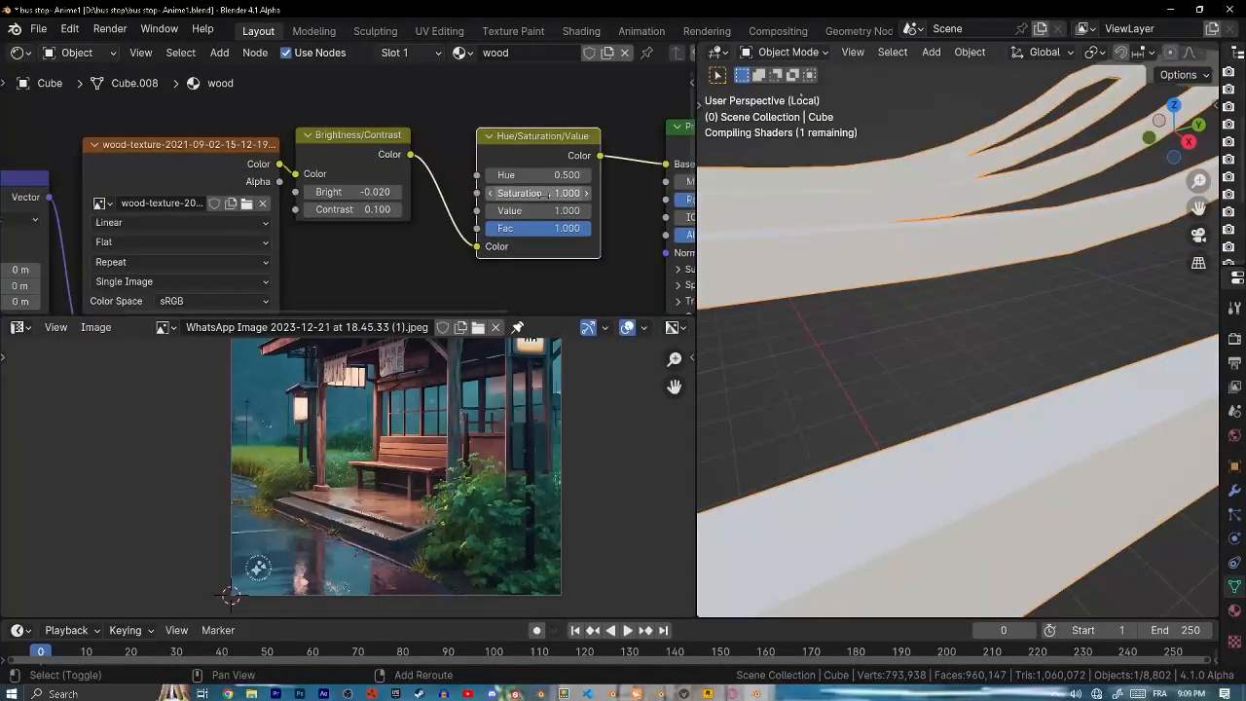
left_click_drag(545, 194, 519, 193)
- Exit local view and link the rafters' wood material to the long ridge beam under the roof
middle_click_drag(857, 282, 1061, 345)
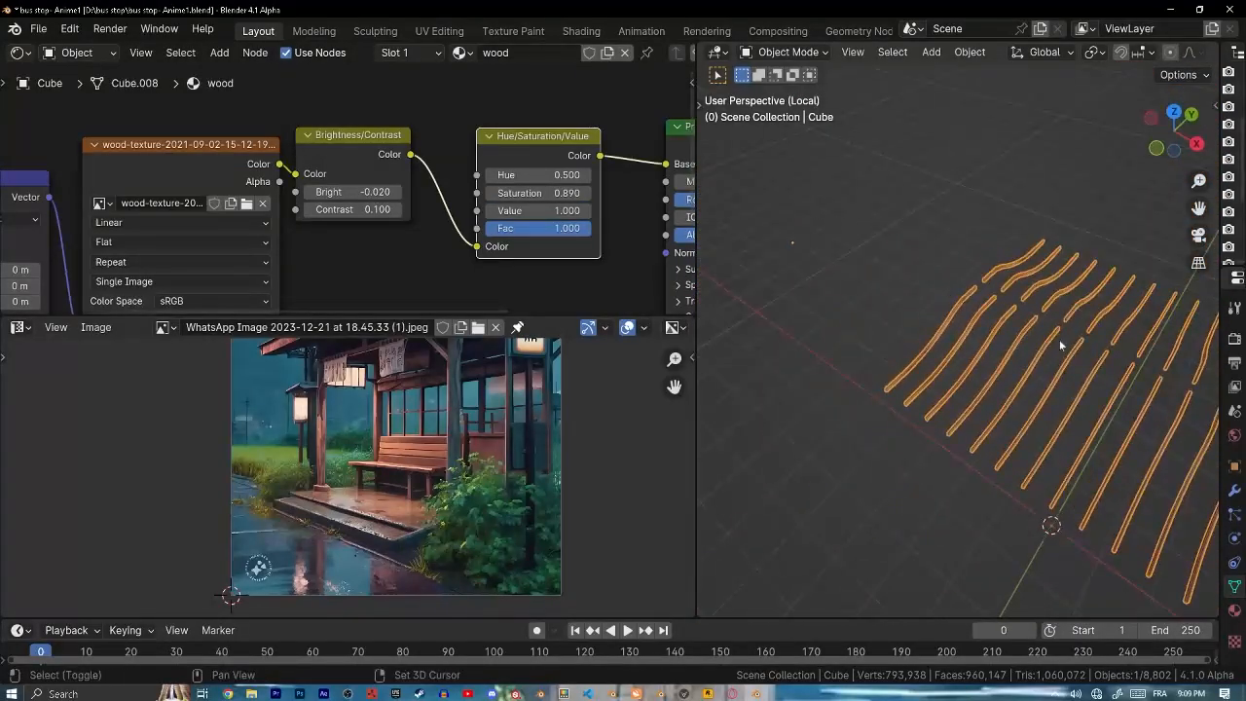
scroll(1061, 346, "down", 3)
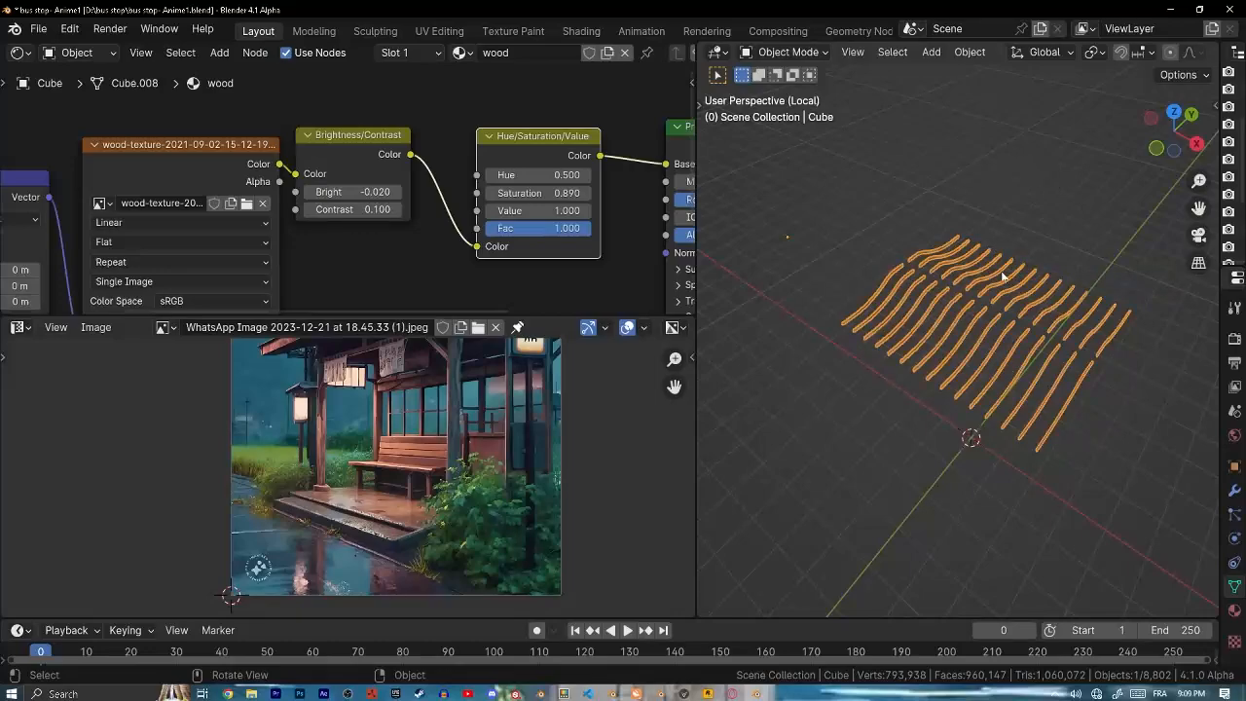
key("KP_Divide")
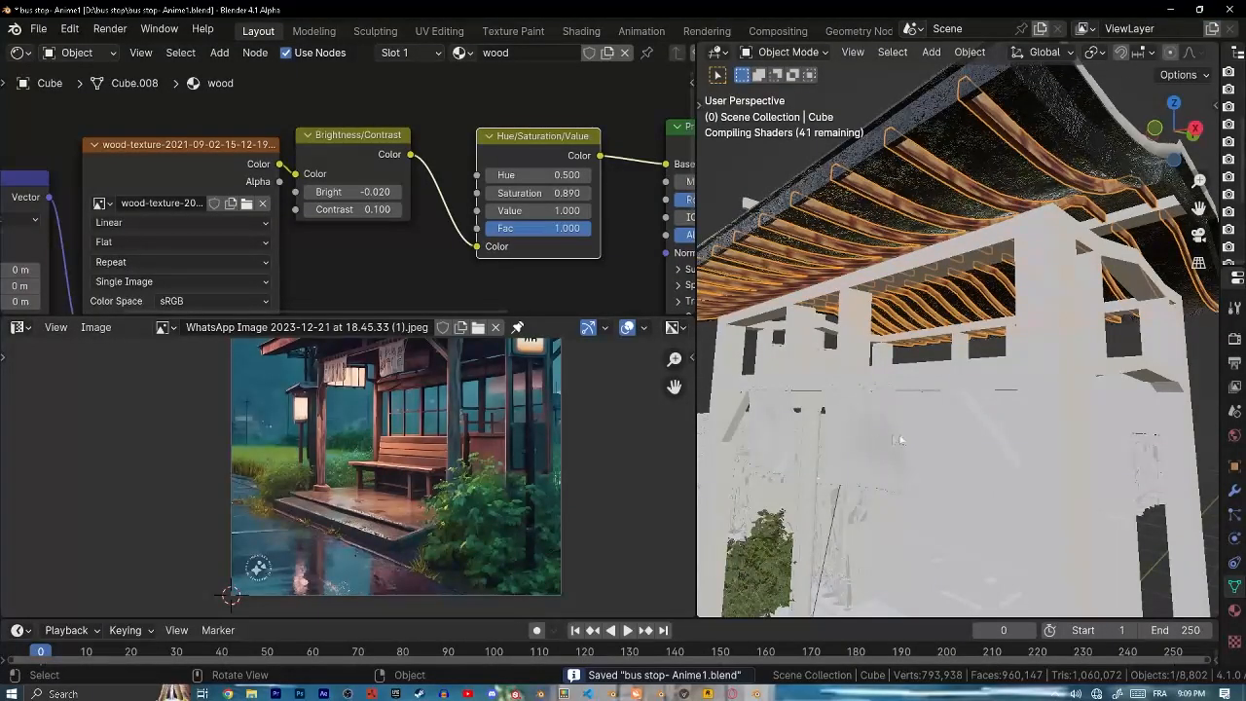
mouse_move(861, 372)
middle_mouse_down()
mouse_move(859, 251)
mouse_move(921, 289)
mouse_move(911, 266)
mouse_move(924, 243)
mouse_move(899, 235)
mouse_move(1022, 280)
mouse_move(843, 352)
mouse_move(993, 251)
mouse_move(887, 206)
middle_mouse_up()
left_click(1092, 275)
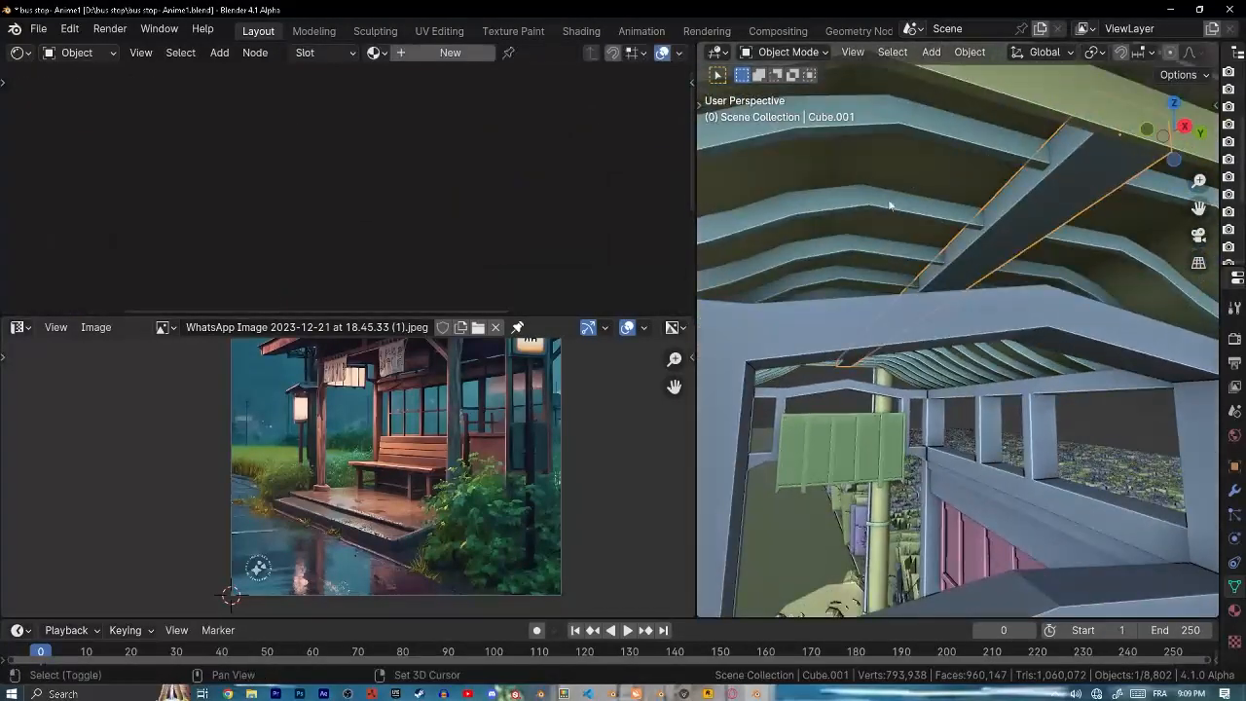
key("ctrl+l")
left_click(867, 236)
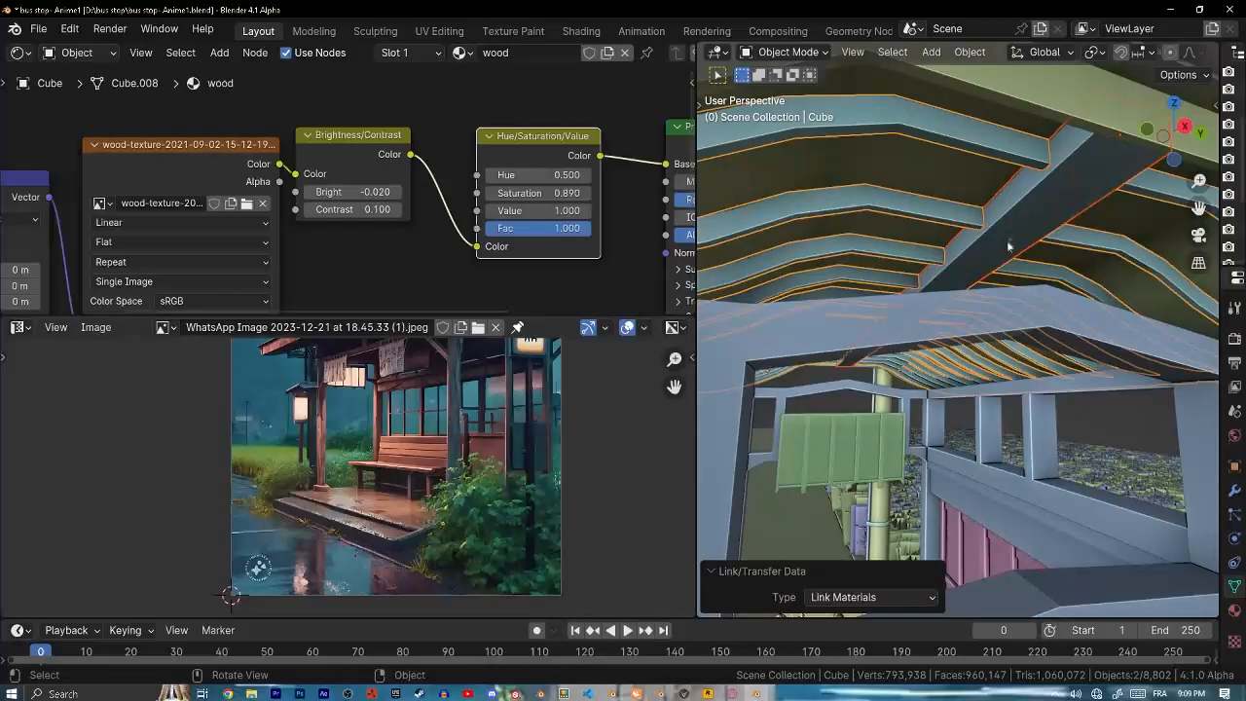
- Isolate the rafters, ridge beam and post frame in local view with Material Preview shading
left_click(897, 327, "shift")
key("KP_Divide")
key("z")
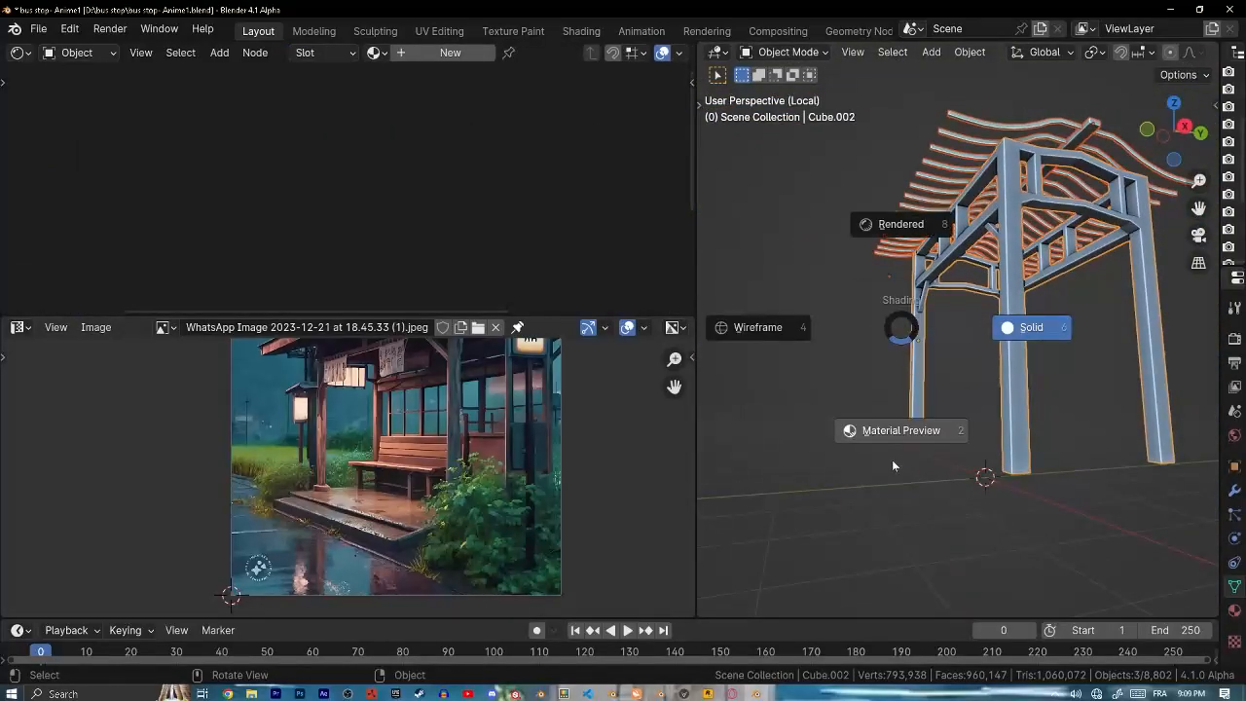
left_click(892, 460)
middle_click_drag(1030, 278, 918, 457, "ctrl")
- Unwrap all faces of the ridge beam with Cube Projection in Edit Mode
left_click(916, 455)
key("Tab")
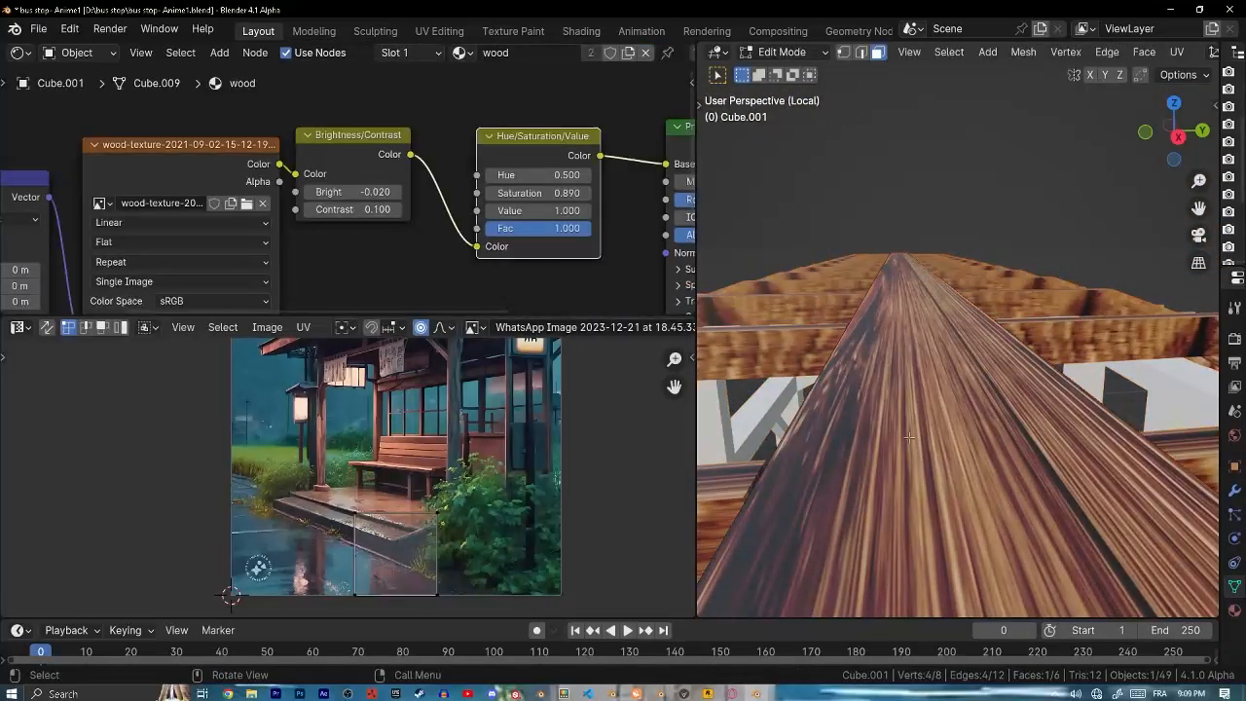
key("a")
key("u")
mouse_move(903, 425)
left_click(869, 230)
scroll(869, 229, "down", 5)
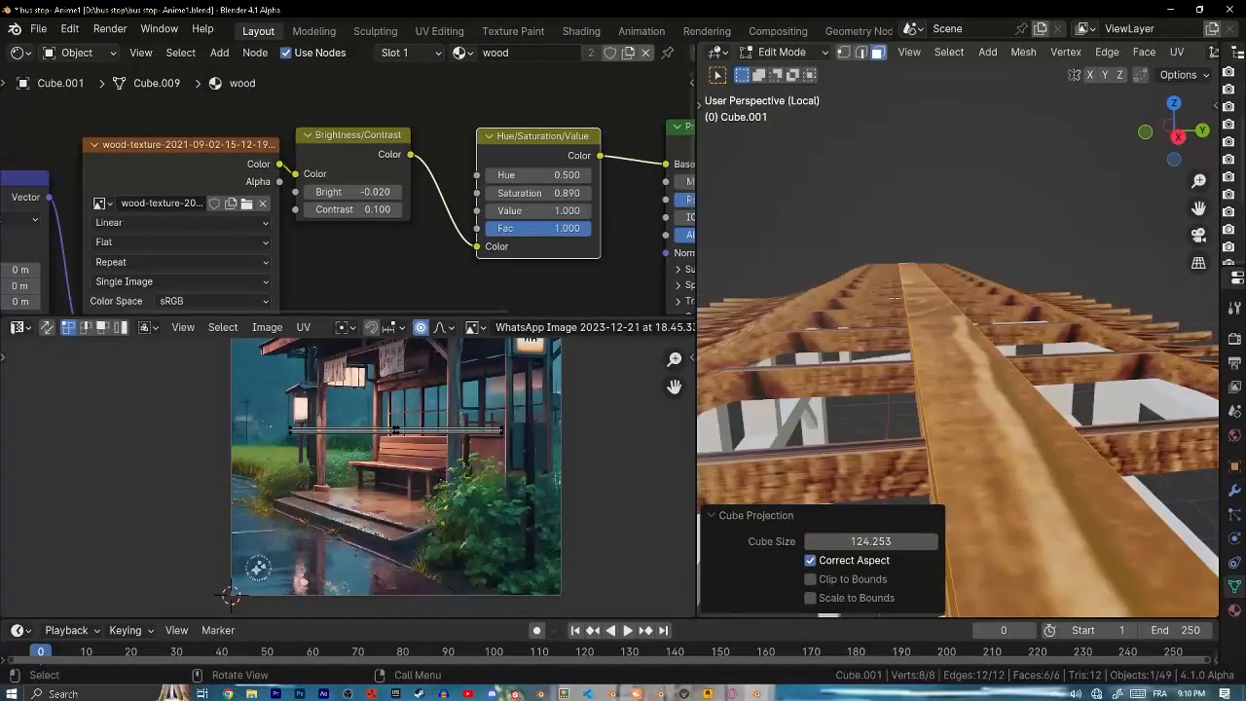
middle_click_drag(870, 389, 867, 438)
middle_click_drag(867, 515, 864, 387, "shift")
middle_click_drag(936, 320, 943, 289)
scroll(460, 133, "down", 3)
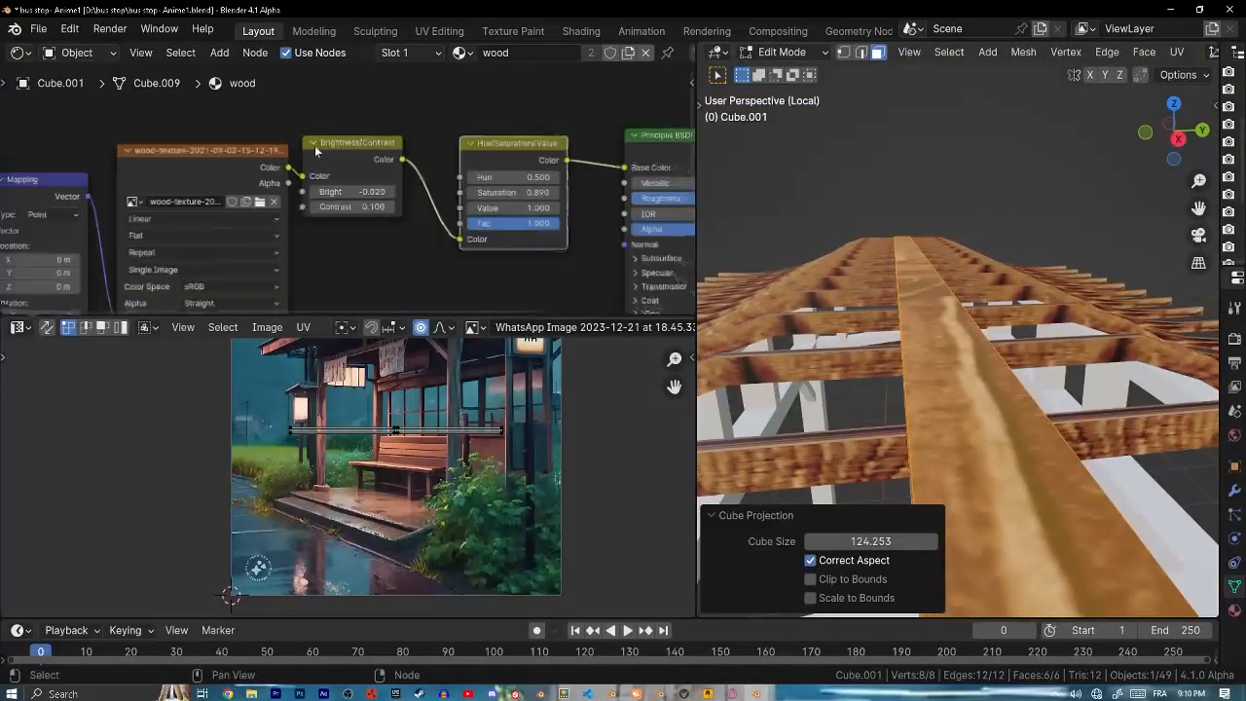
- Try a single-user copy of the wood material on the ridge beam with its Mapping scale set to -0.080 on all axes
left_click(627, 53)
scroll(259, 245, "up", 3)
middle_click_drag(259, 245, 419, 178)
left_click_drag(444, 190, 317, 227, "shift")
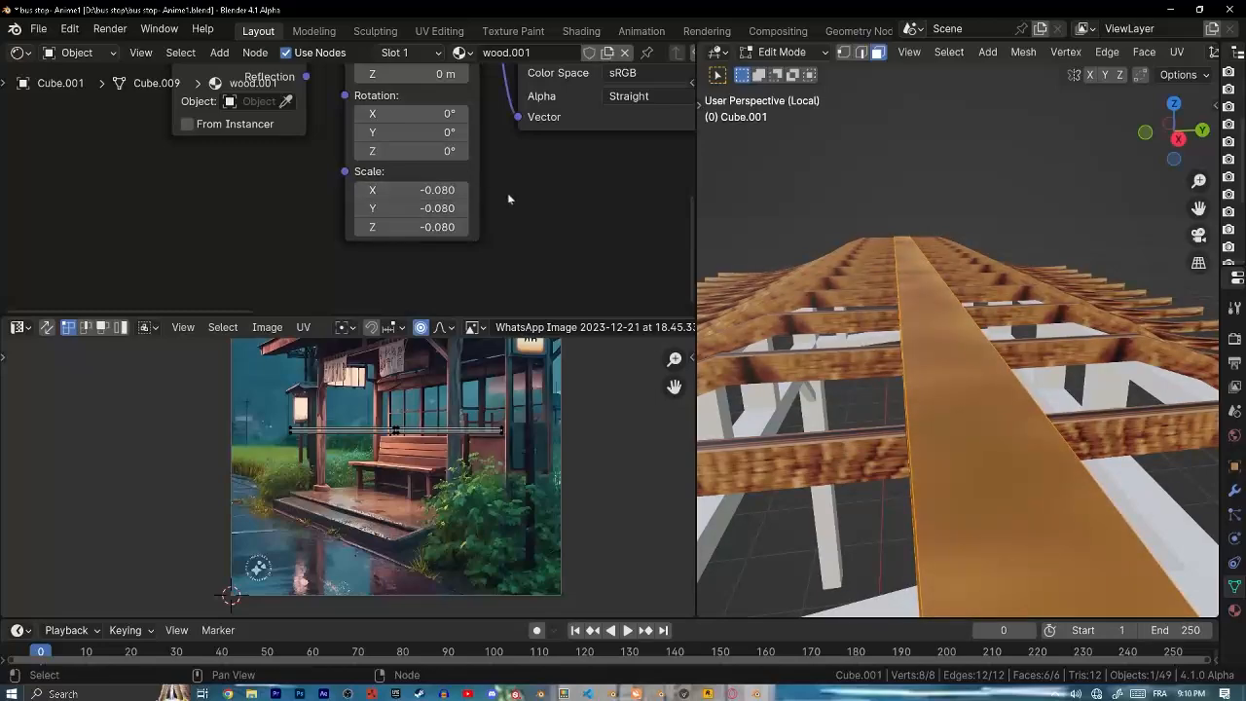
key("ctrl+z")
key("ctrl+z")
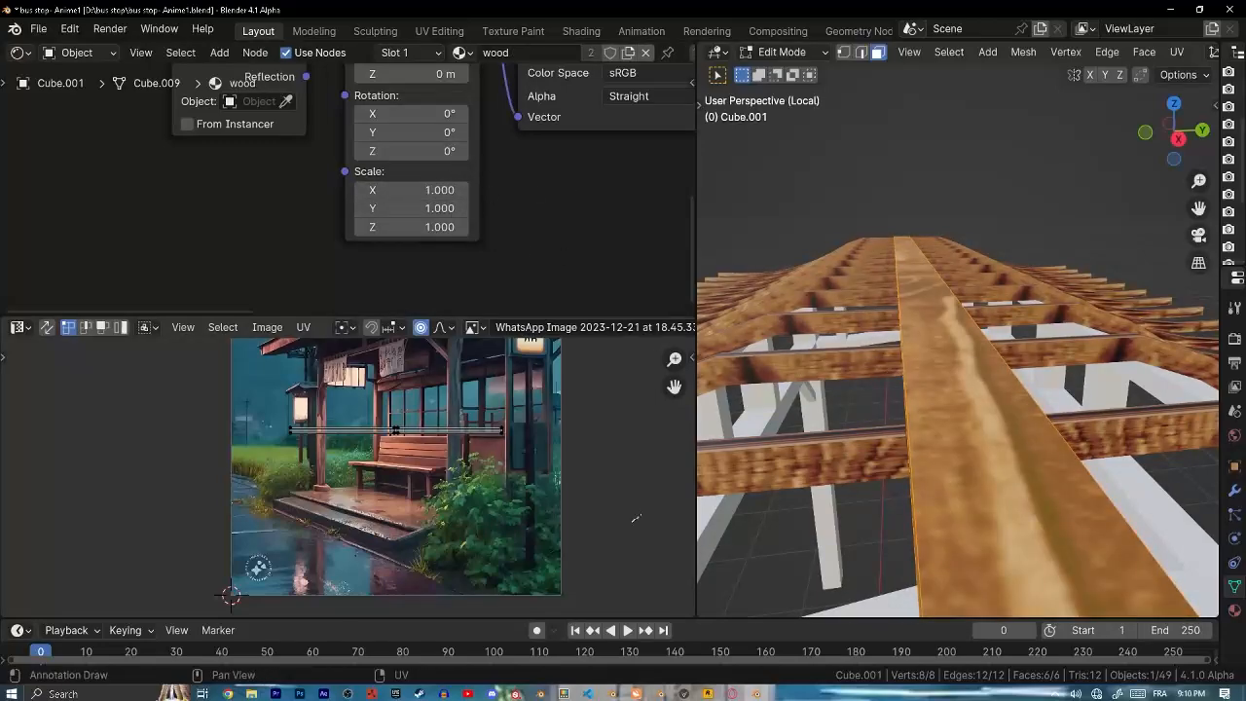
- Show the wood texture image behind the ridge beam's UVs, scale them up to one plank's width, and return to Object Mode
left_click(474, 327)
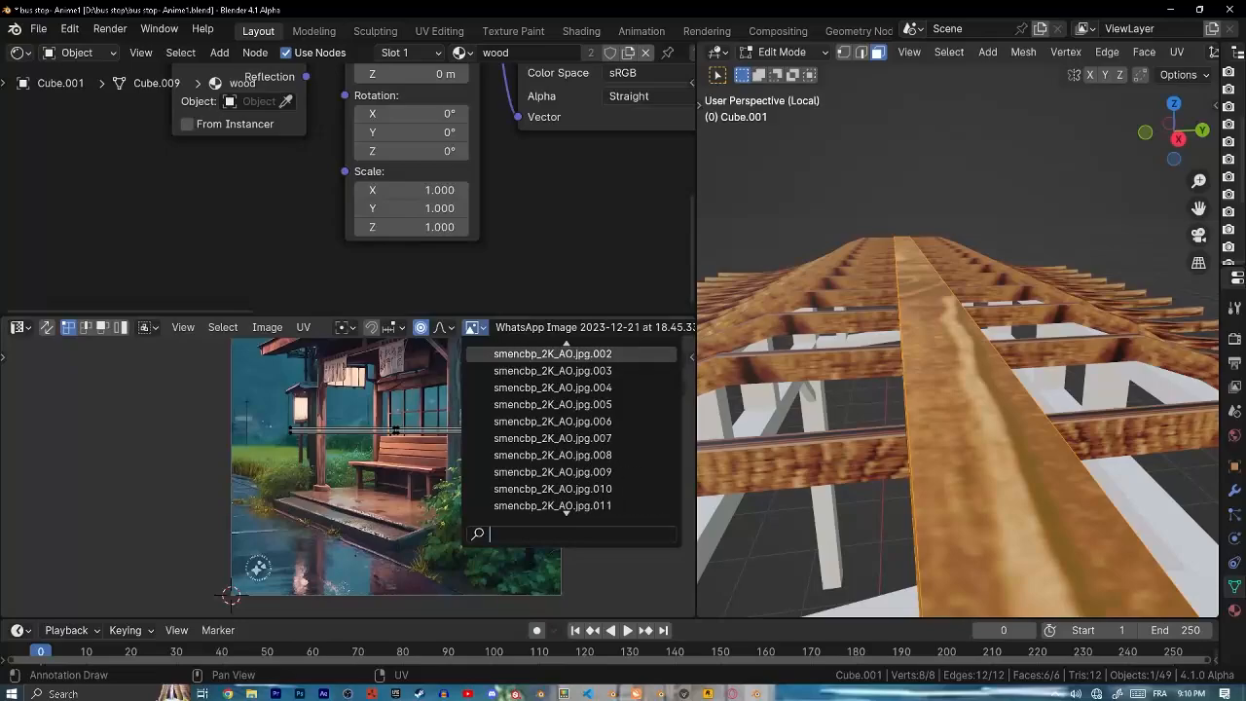
scroll(571, 429, "up", 5)
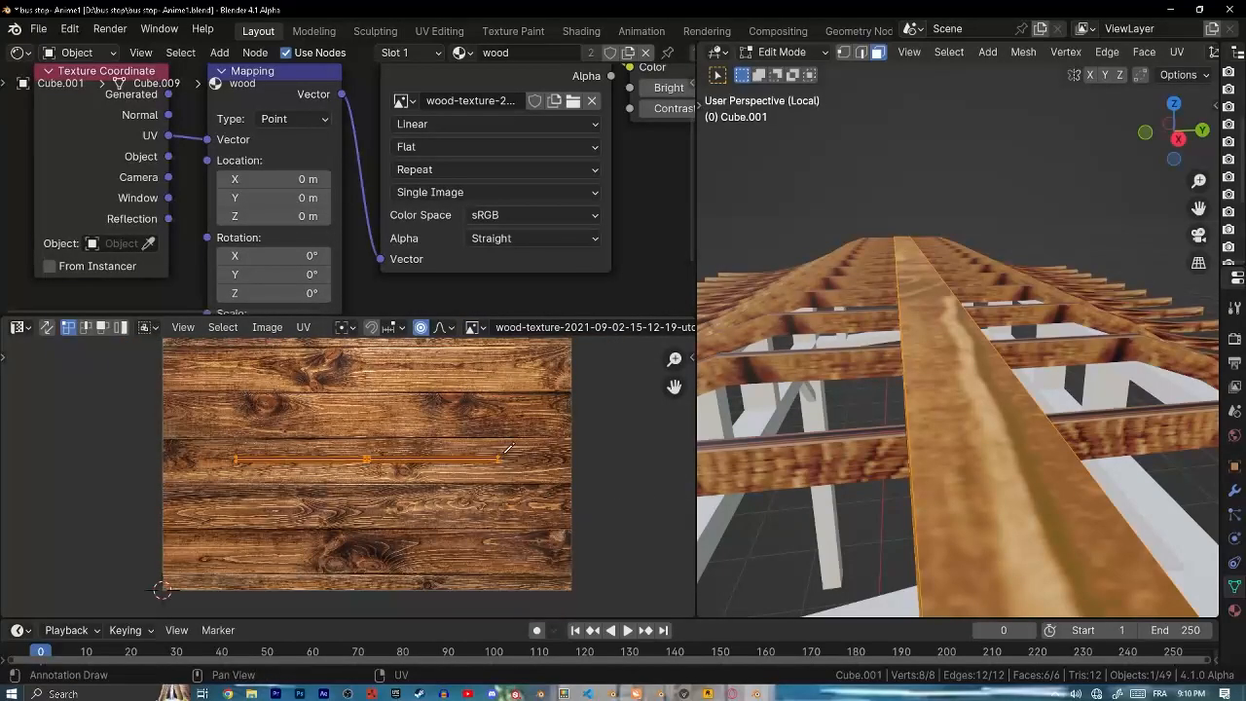
key("s")
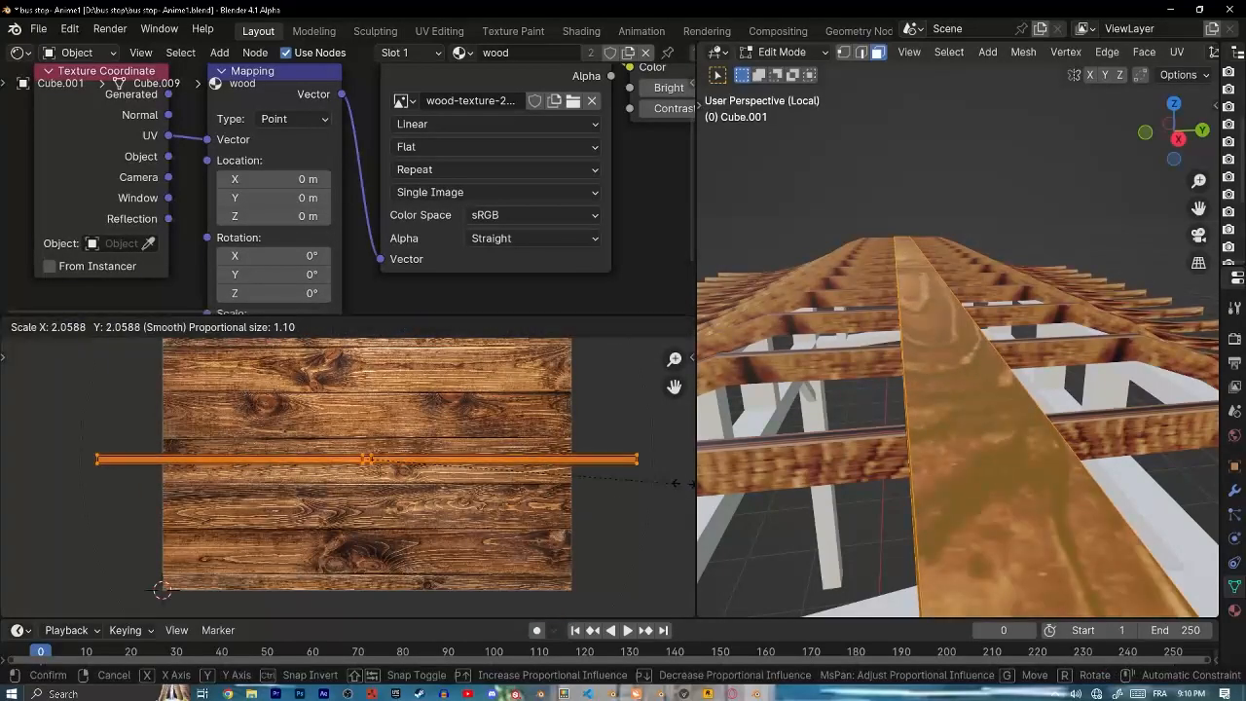
left_click(631, 559)
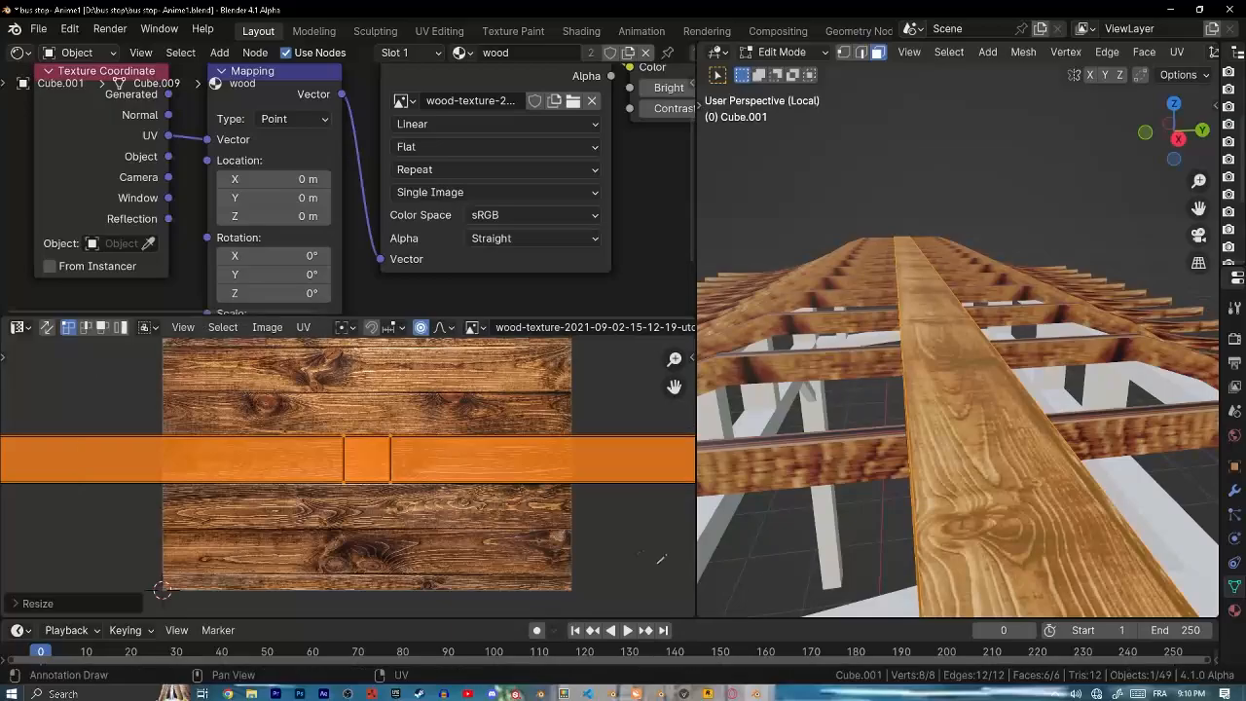
key("Tab")
middle_click_drag(1070, 526, 915, 418)
key("Tab")
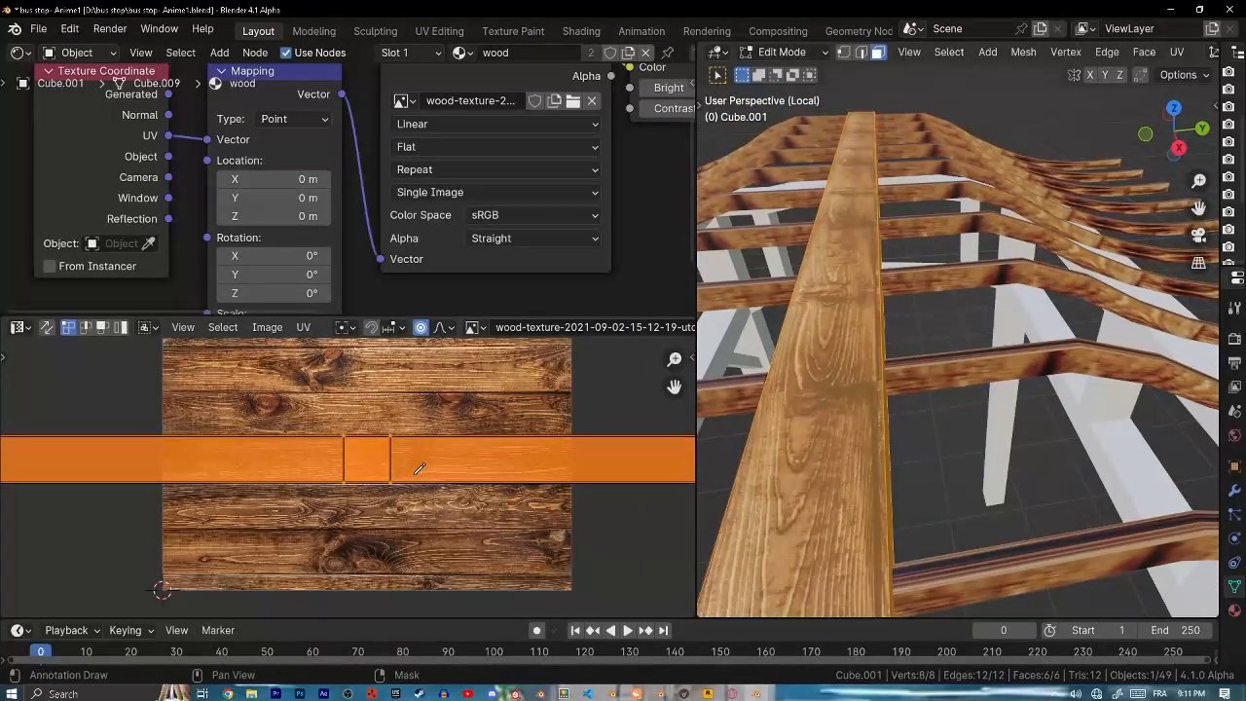
key("Tab")
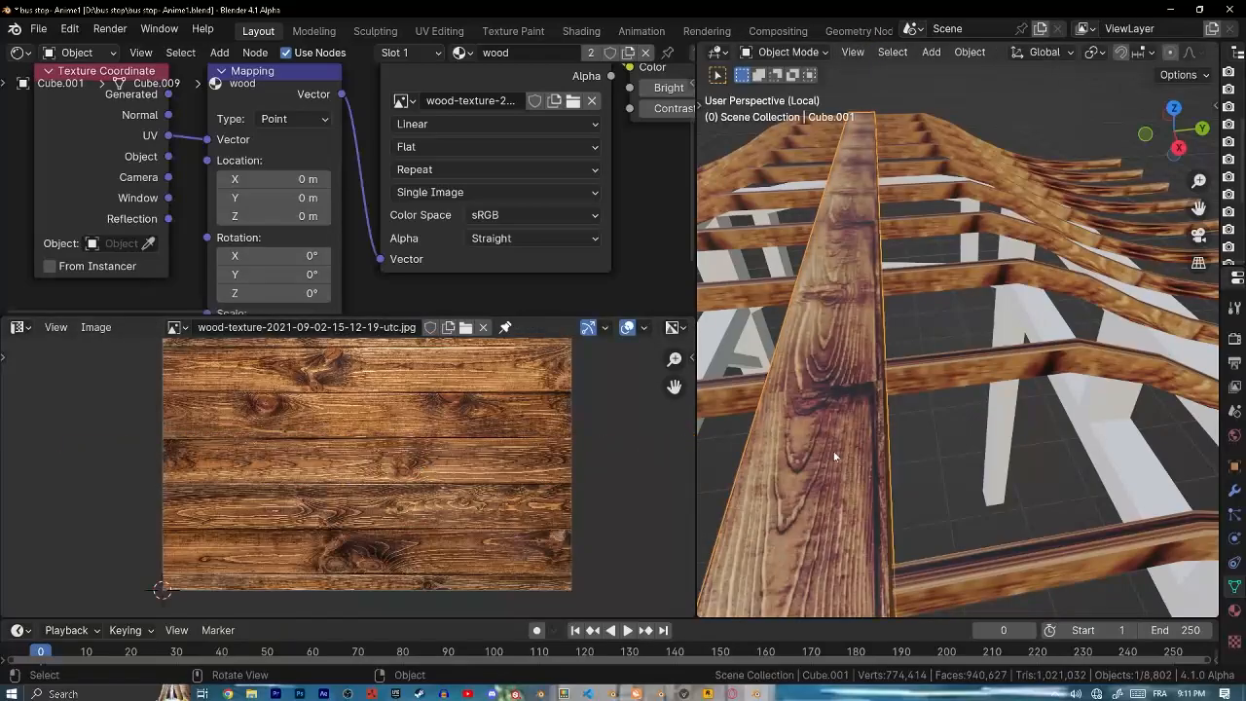
- Unwrap the post frame with Smart UV Project at a 66° angle limit and zero island margin
middle_click_drag(856, 457, 1014, 439)
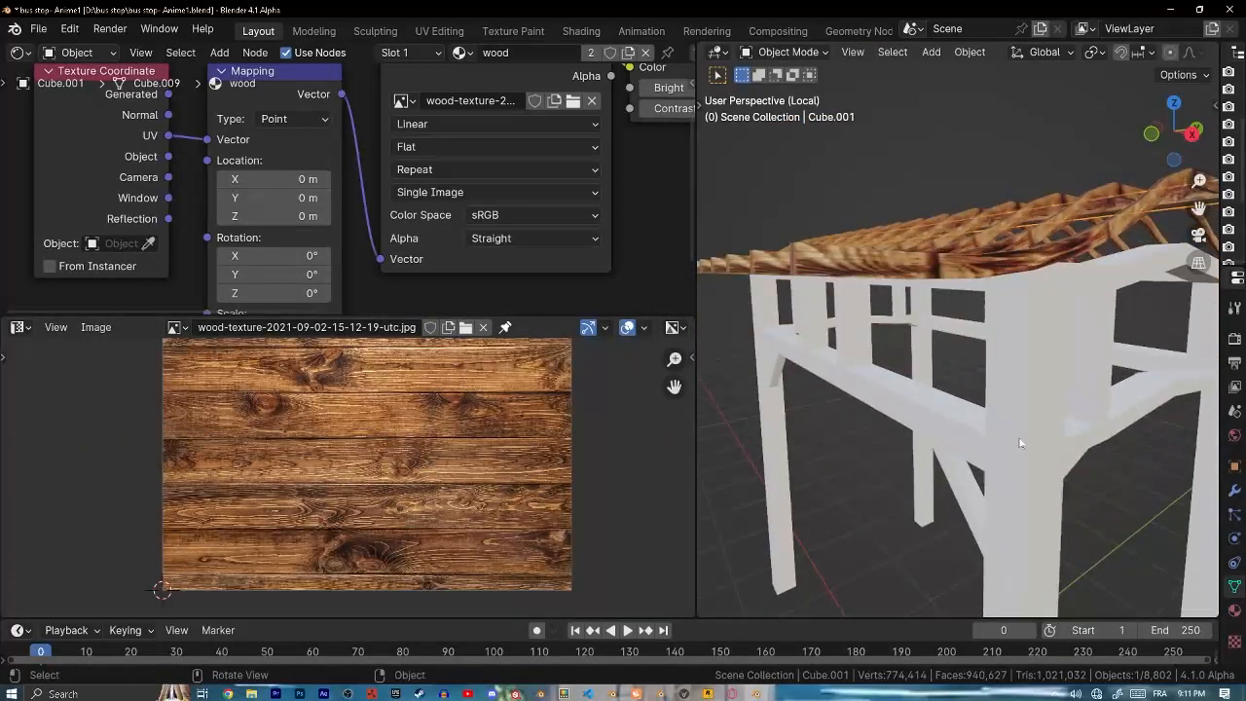
left_click(1014, 440)
key("Tab")
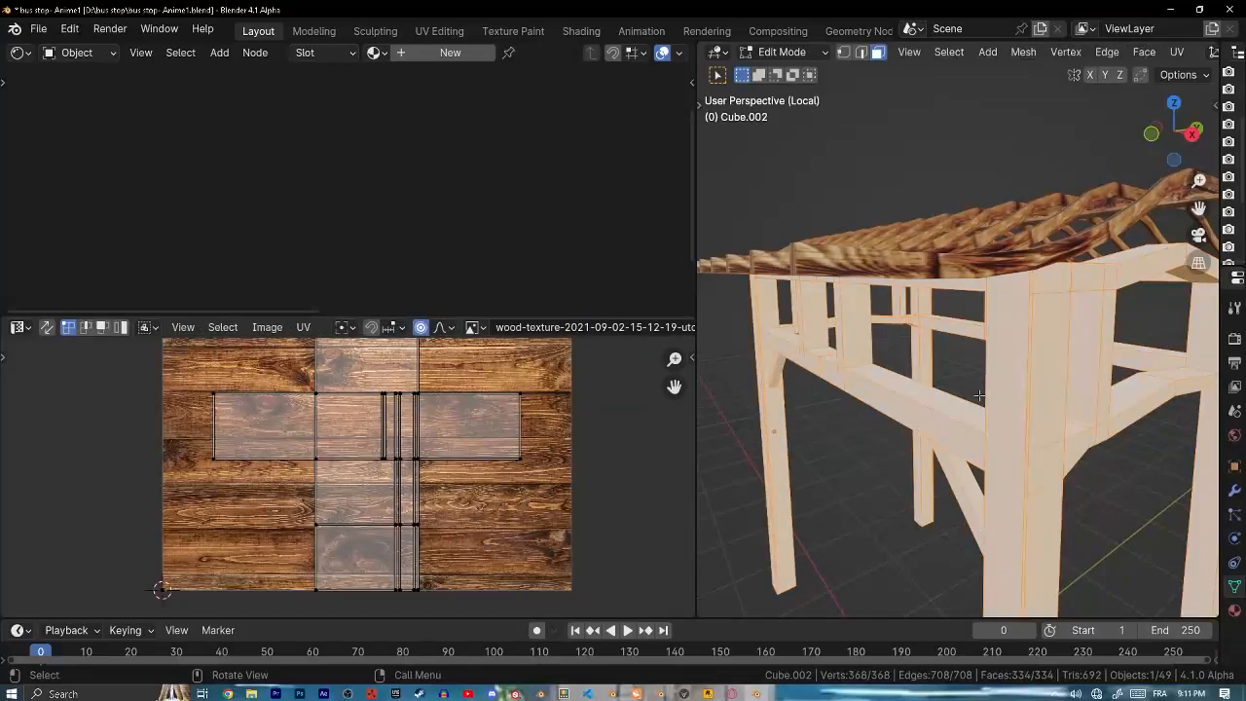
key("u")
left_click(917, 172)
left_click(918, 331)
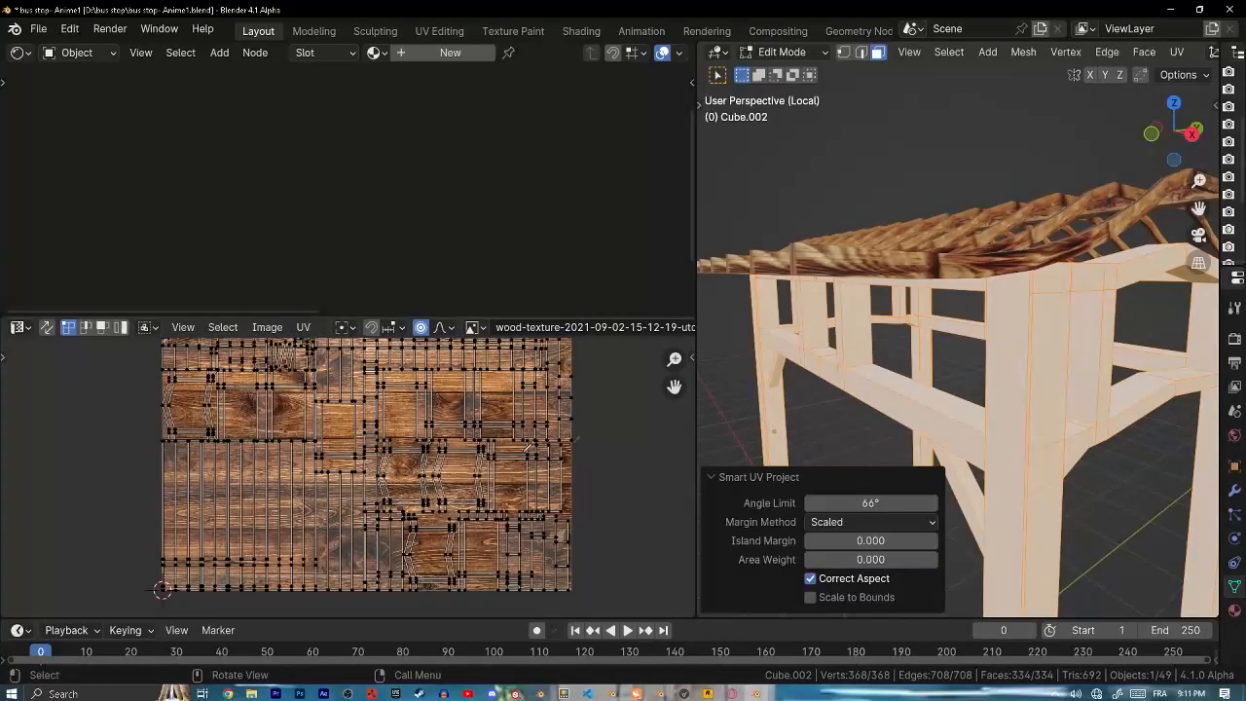
key("Tab")
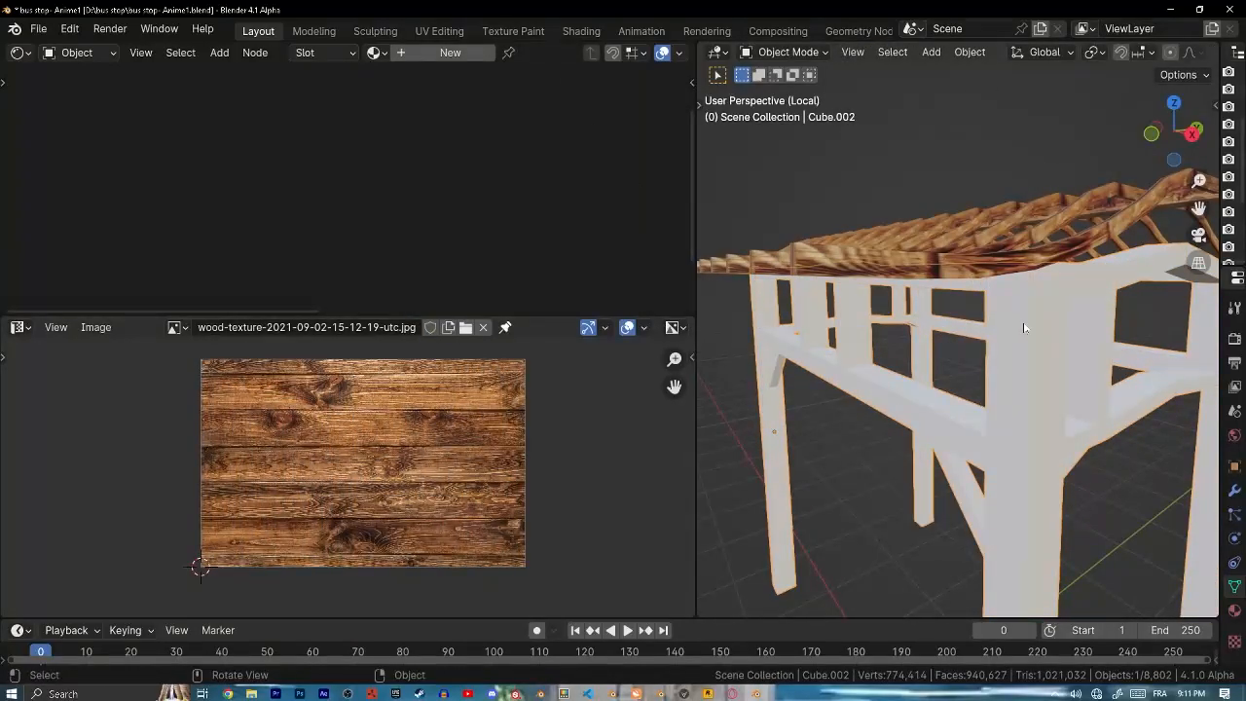
- Link the rafters' wood material to the post frame and inspect the grain on its posts
left_click(978, 251, "shift")
middle_click_drag(978, 251, 883, 313)
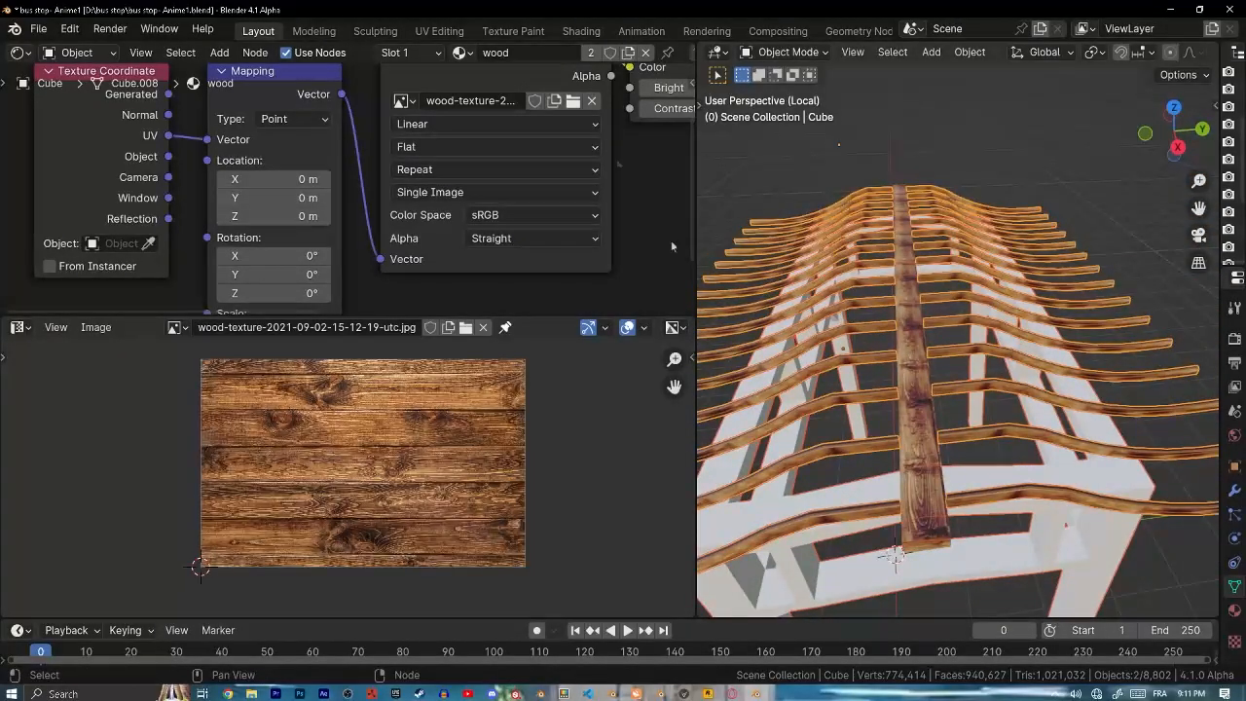
middle_click_drag(856, 389, 892, 417)
key("ctrl+l")
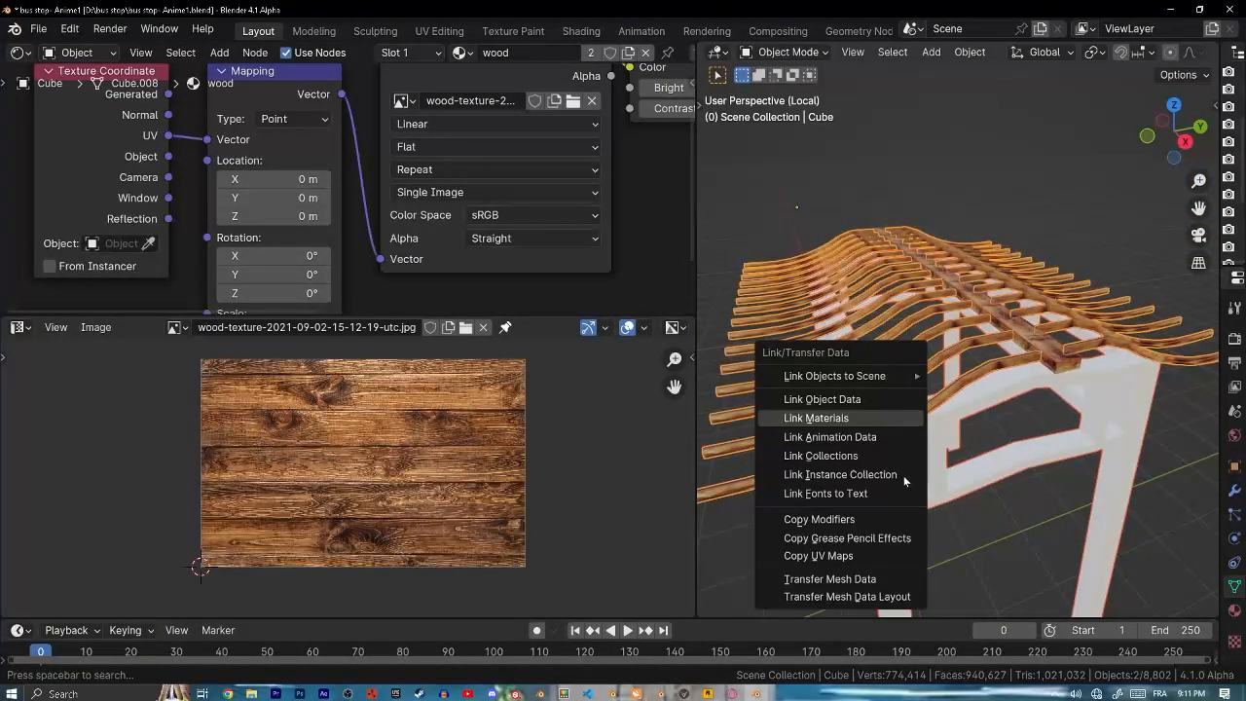
left_click(893, 419)
left_click(936, 471)
scroll(937, 471, "up", 3)
middle_click_drag(938, 465, 1007, 362)
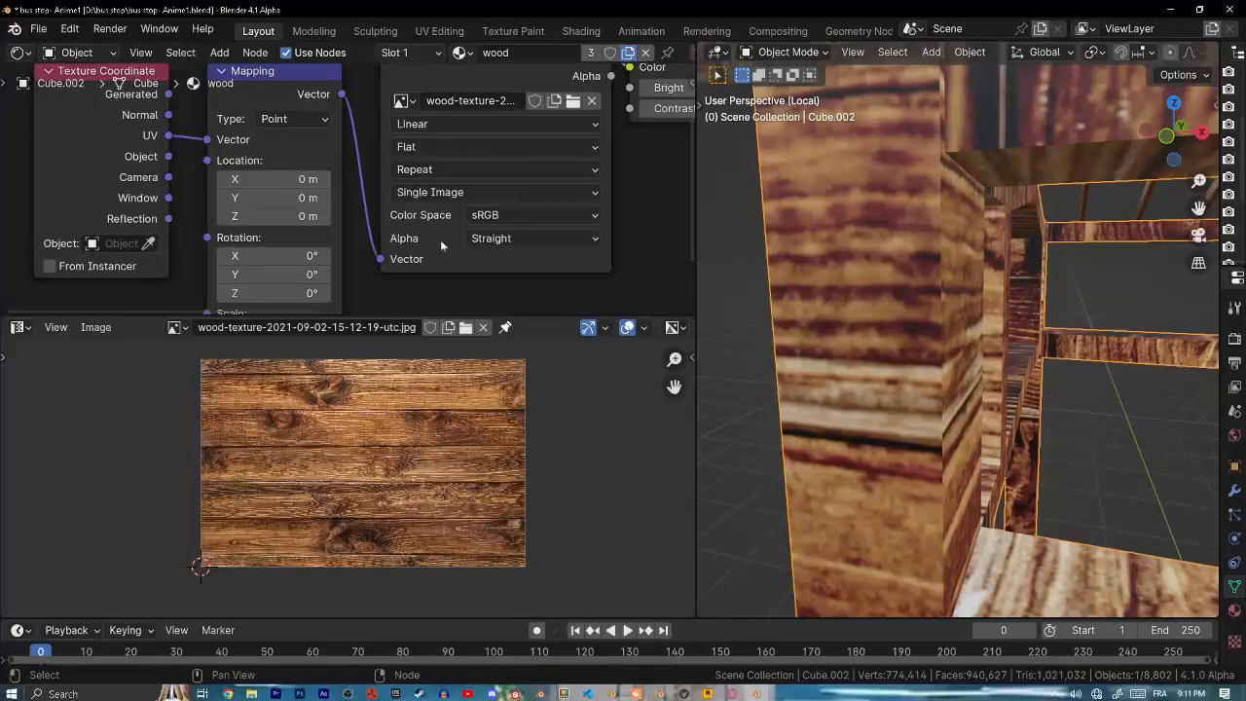
- Make the post frame's wood material single-user and scale all its UVs up well beyond the texture image
scroll(945, 295, "down", 4)
key("Tab")
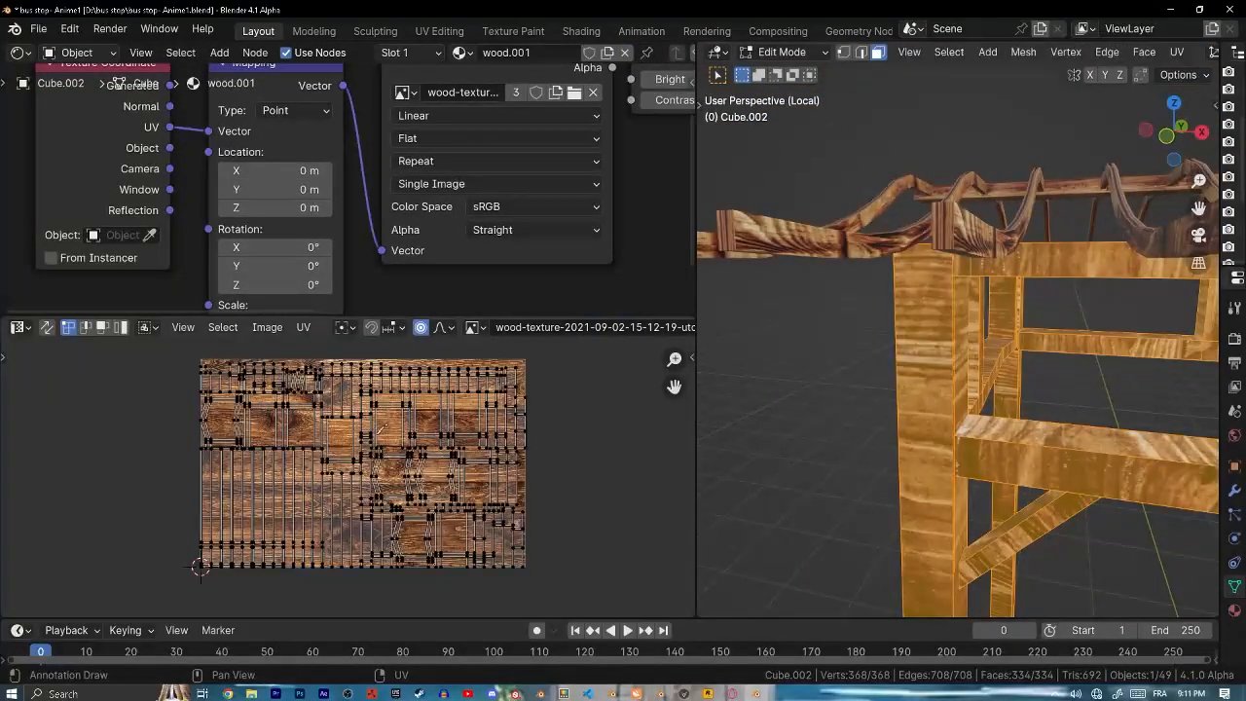
key("a")
middle_click_drag(523, 534, 459, 514)
key("s")
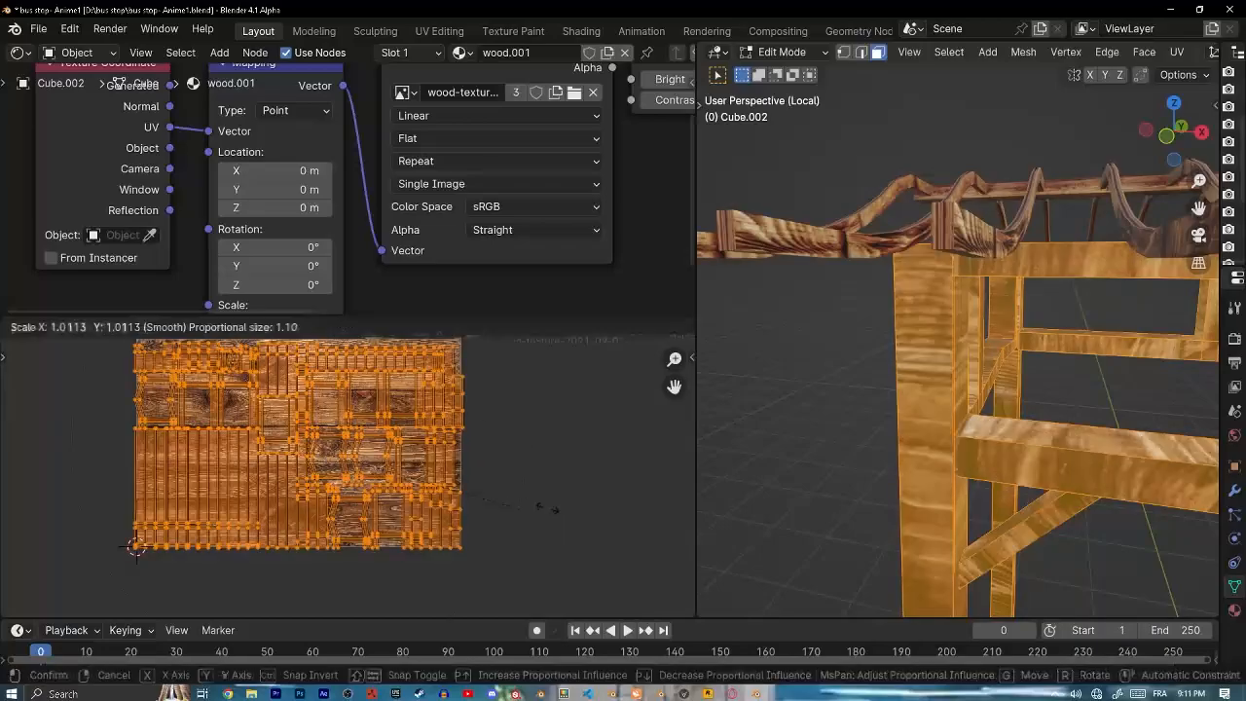
left_click(506, 612)
middle_click_drag(963, 467, 939, 358)
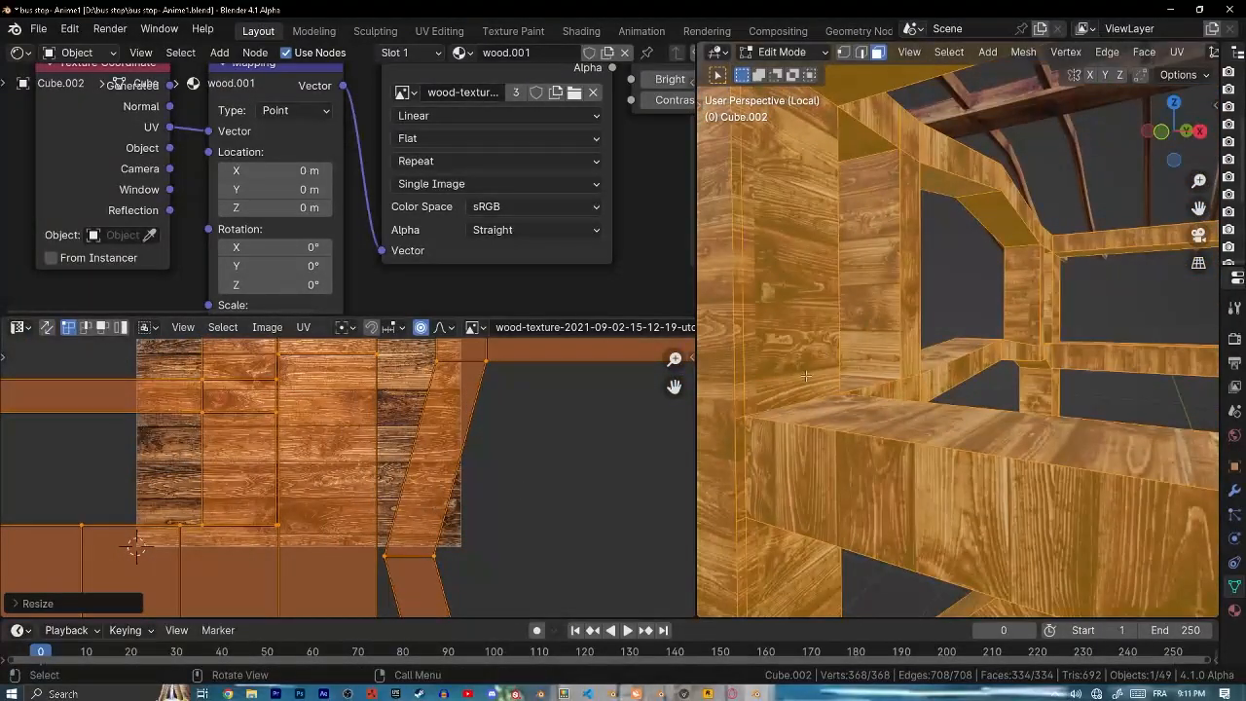
- Rotate all of the post frame's UVs by 90° so the grain runs along the posts
scroll(806, 375, "up", 2)
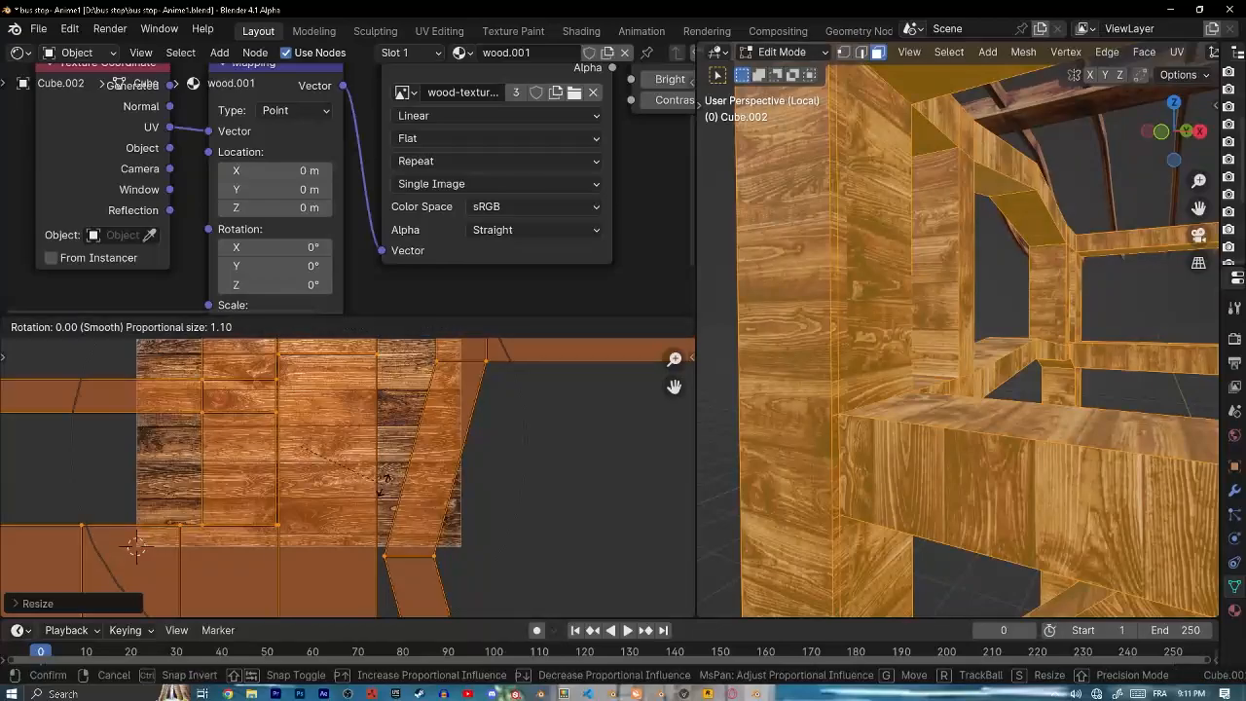
type("90")
key("Return")
middle_click_drag(1037, 409, 1032, 146)
scroll(1022, 194, "down", 4)
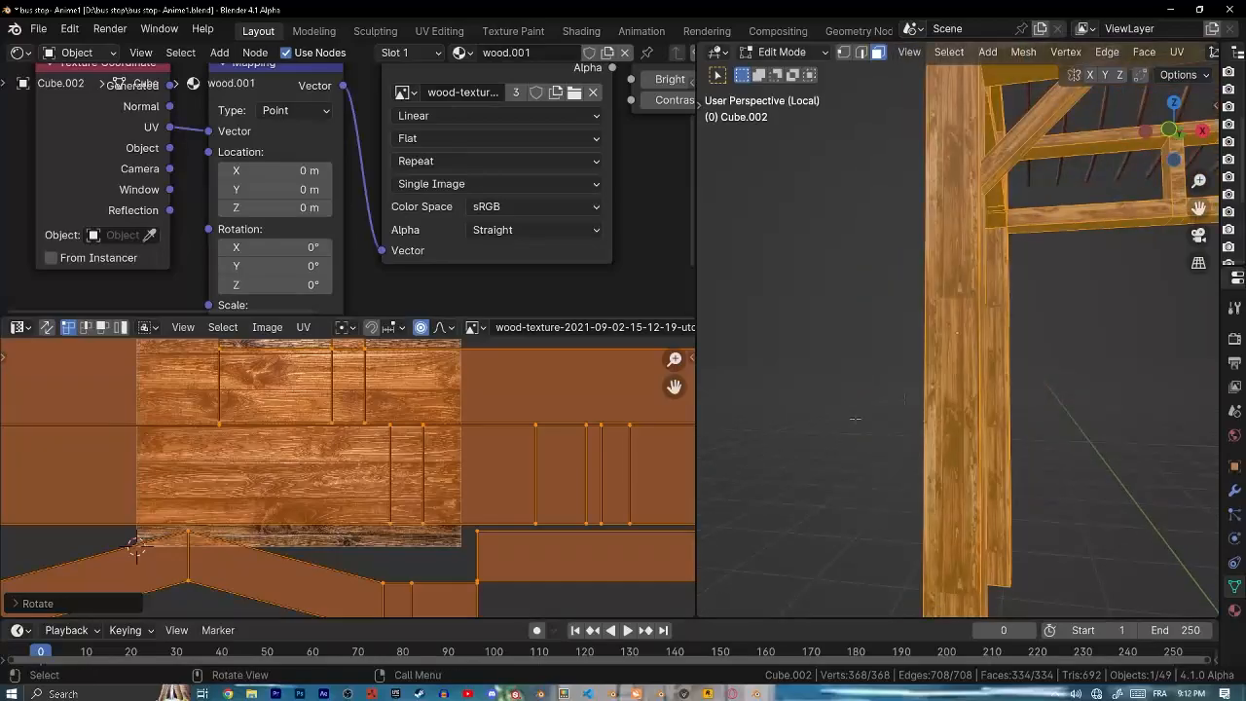
- Scale the post frame's UVs up slightly overall and shrink them along the X axis to tighten the grain lengthwise
key("s")
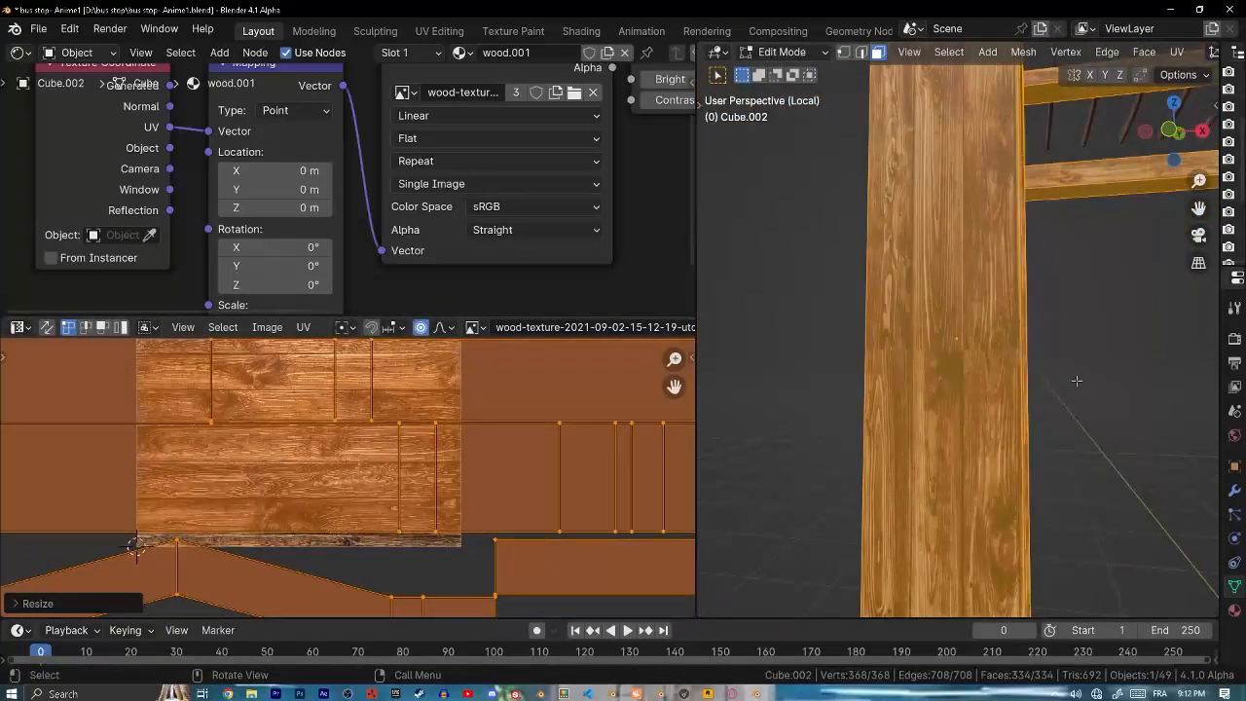
key("x")
left_click(461, 493)
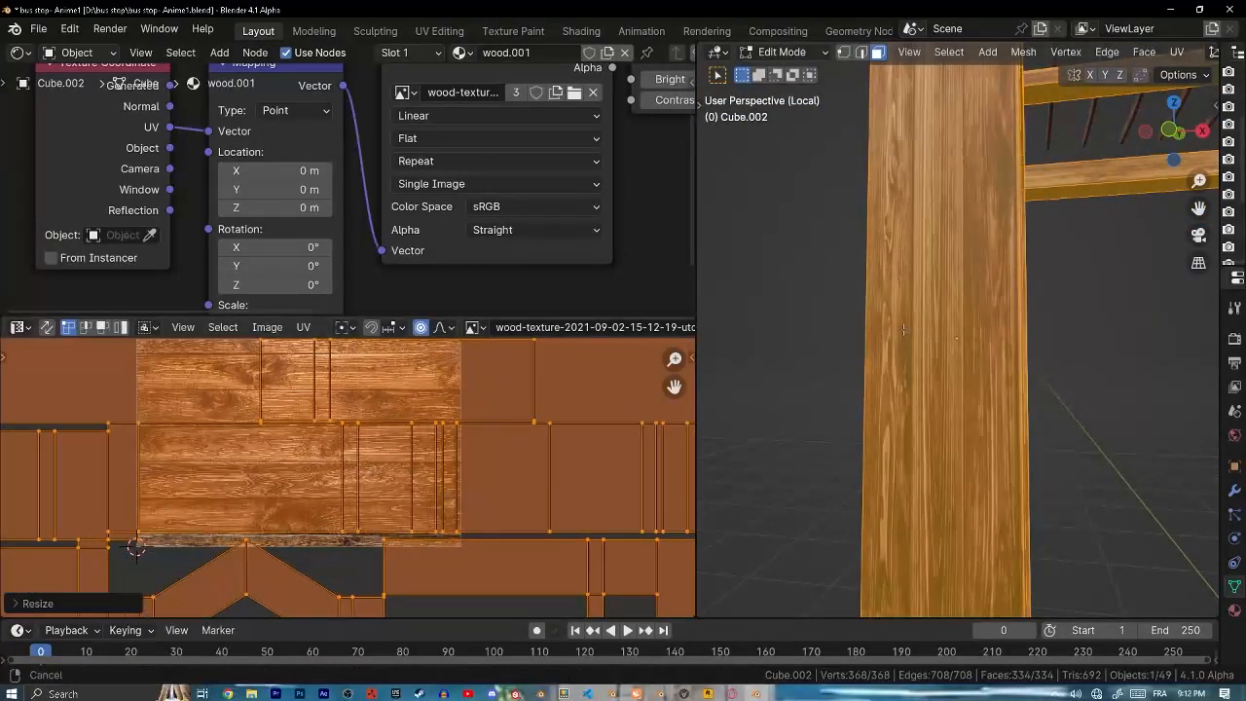
middle_click_drag(1024, 283, 1023, 244, "shift")
middle_click_drag(983, 409, 974, 321, "ctrl")
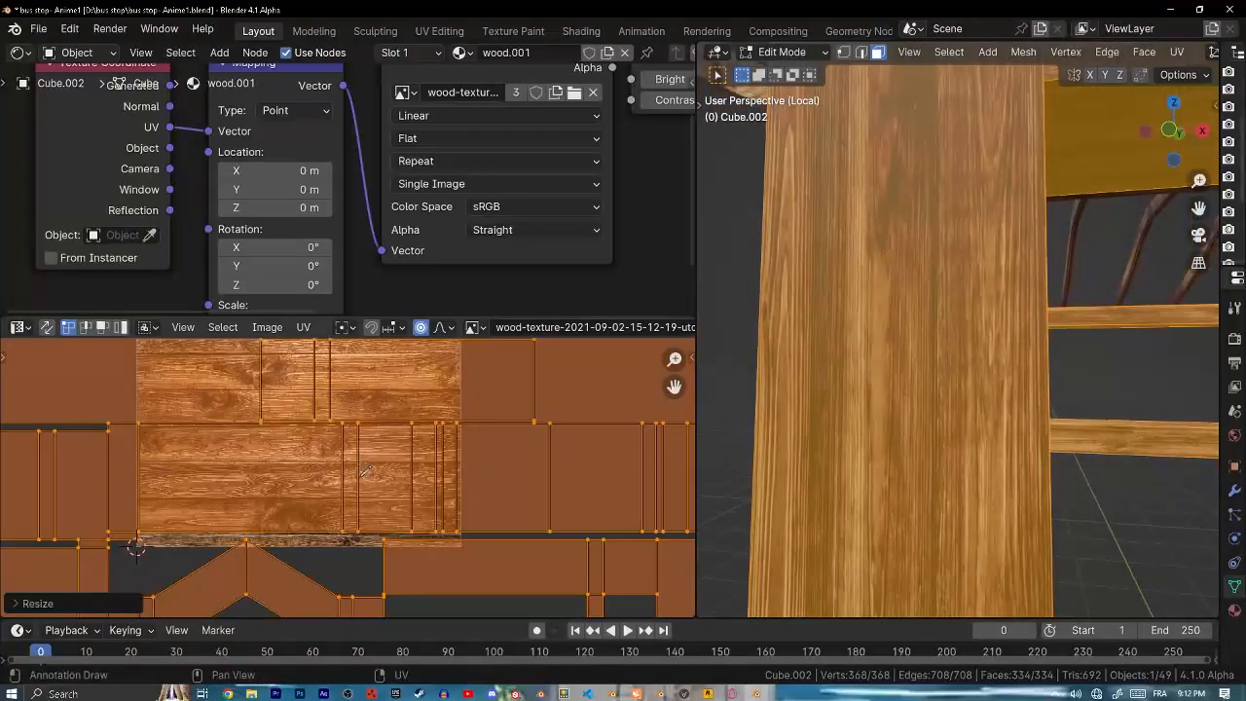
key("s")
key("x")
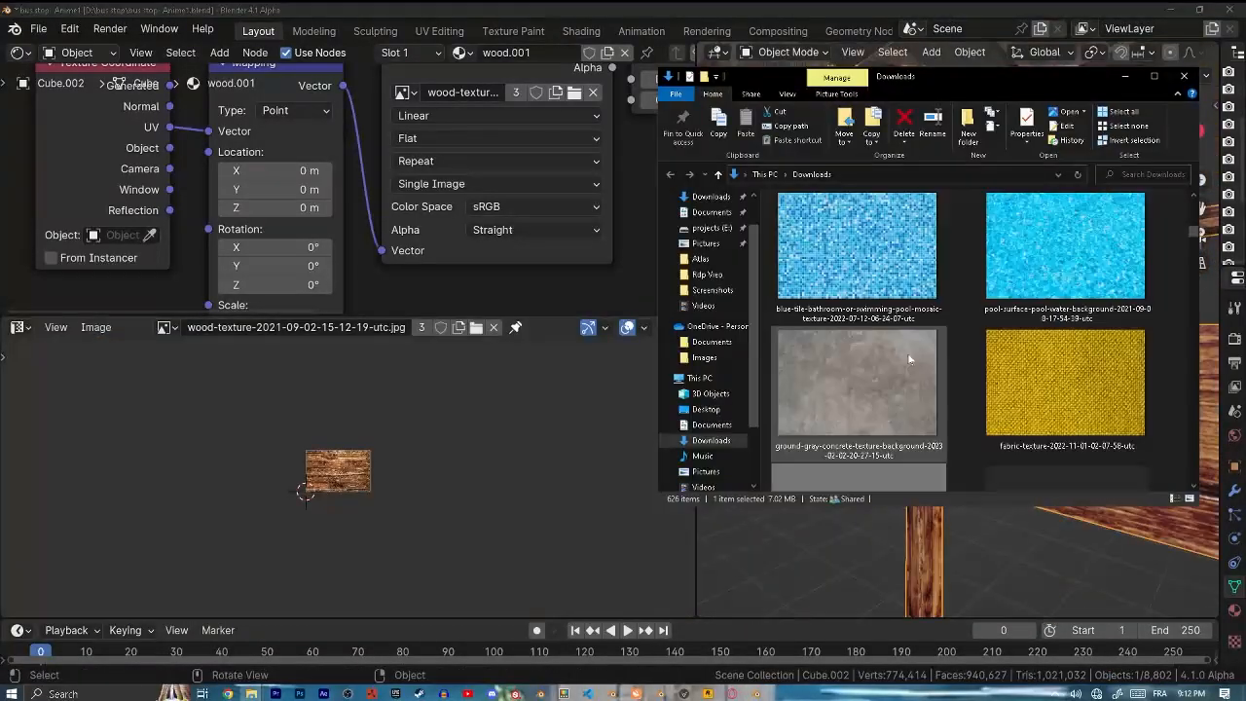
- Add the wood-texture-background-surface image from the Downloads folder to the post frame's material as an image texture node
scroll(908, 359, "down", 15)
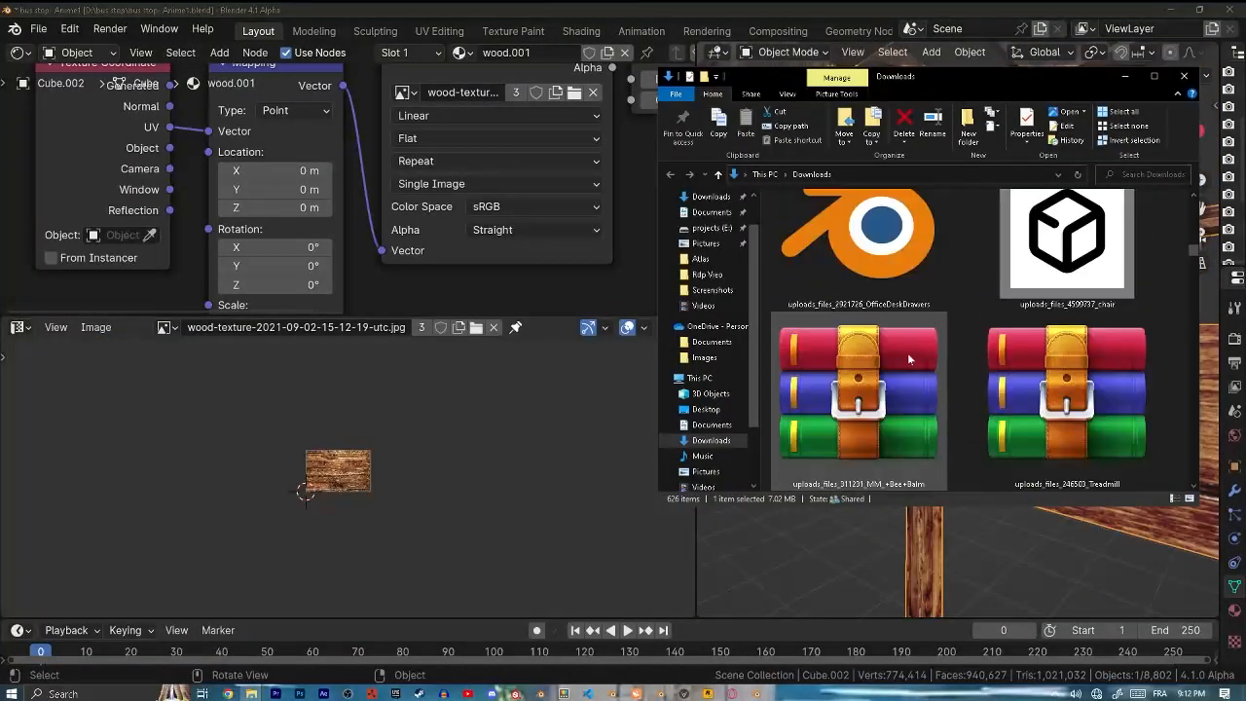
scroll(908, 359, "down", 15)
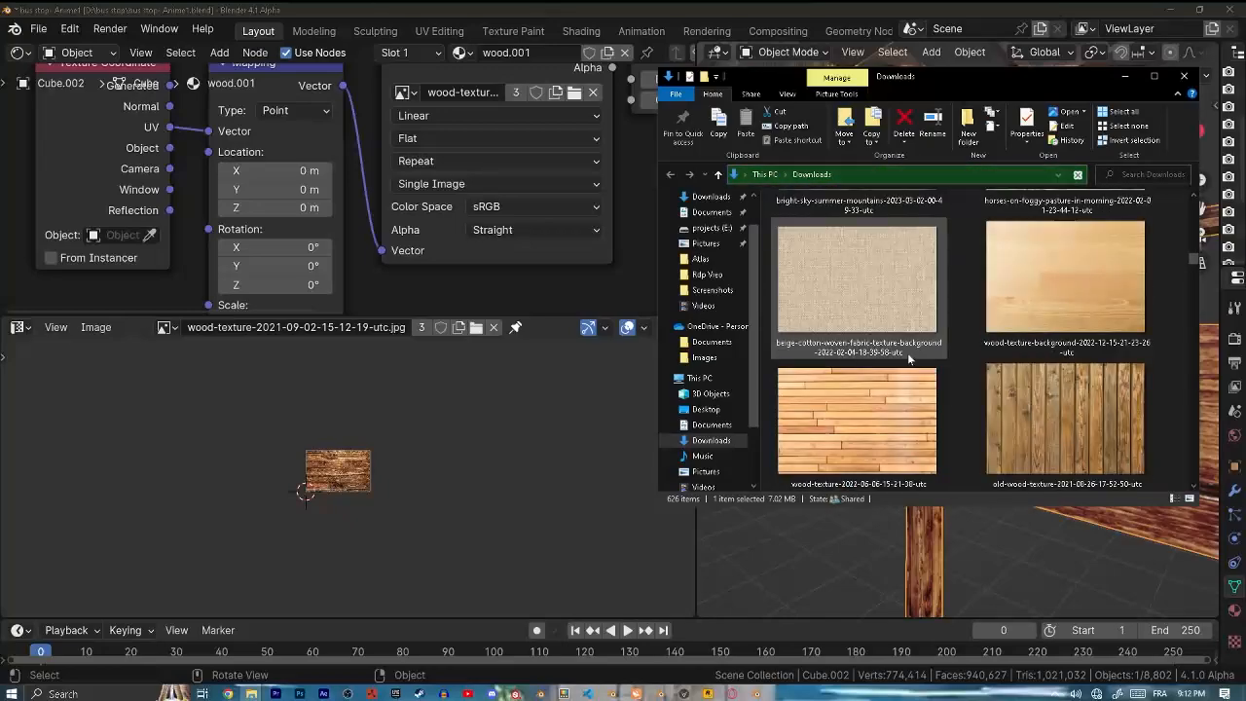
scroll(985, 401, "down", 3)
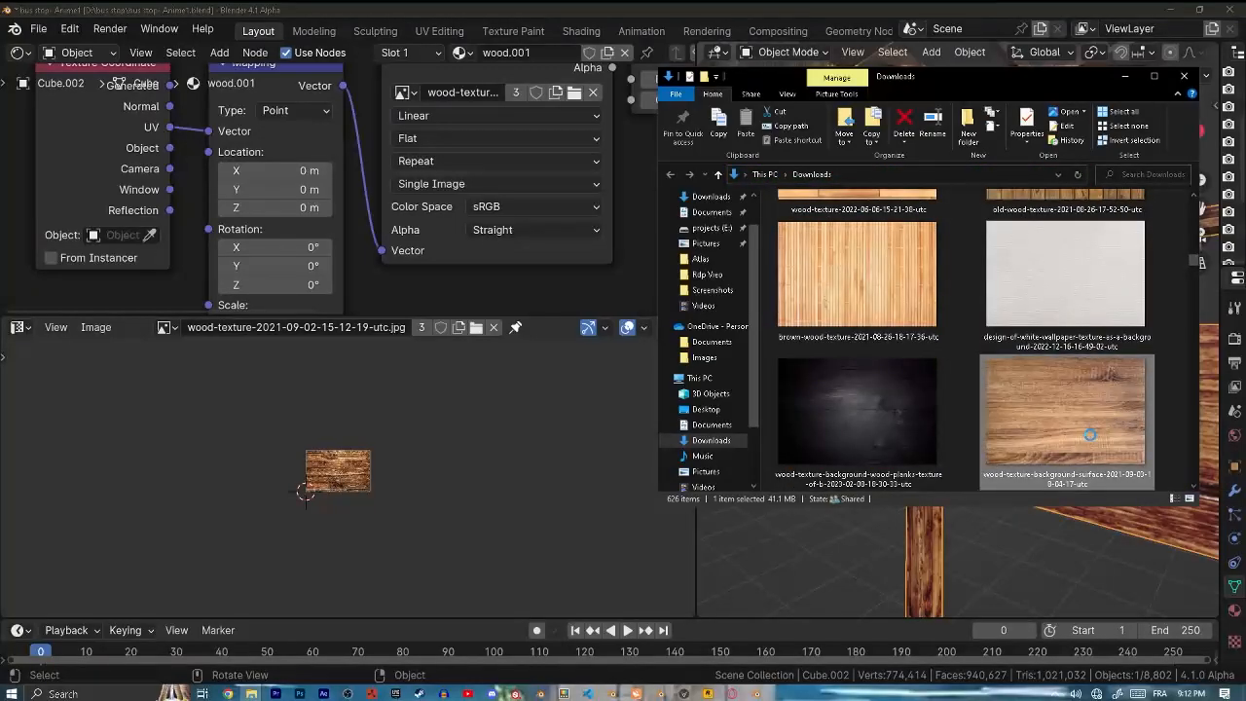
left_click_drag(707, 323, 528, 214)
scroll(531, 220, "down", 10)
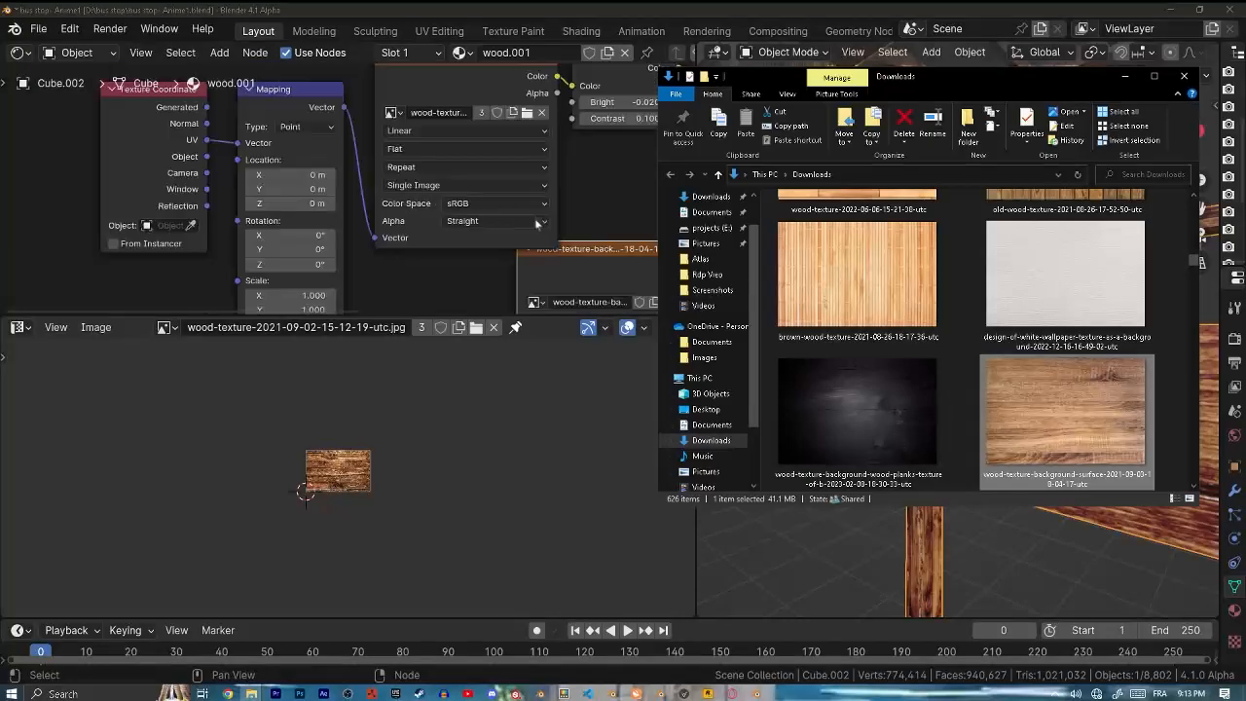
middle_click_drag(532, 222, 537, 117)
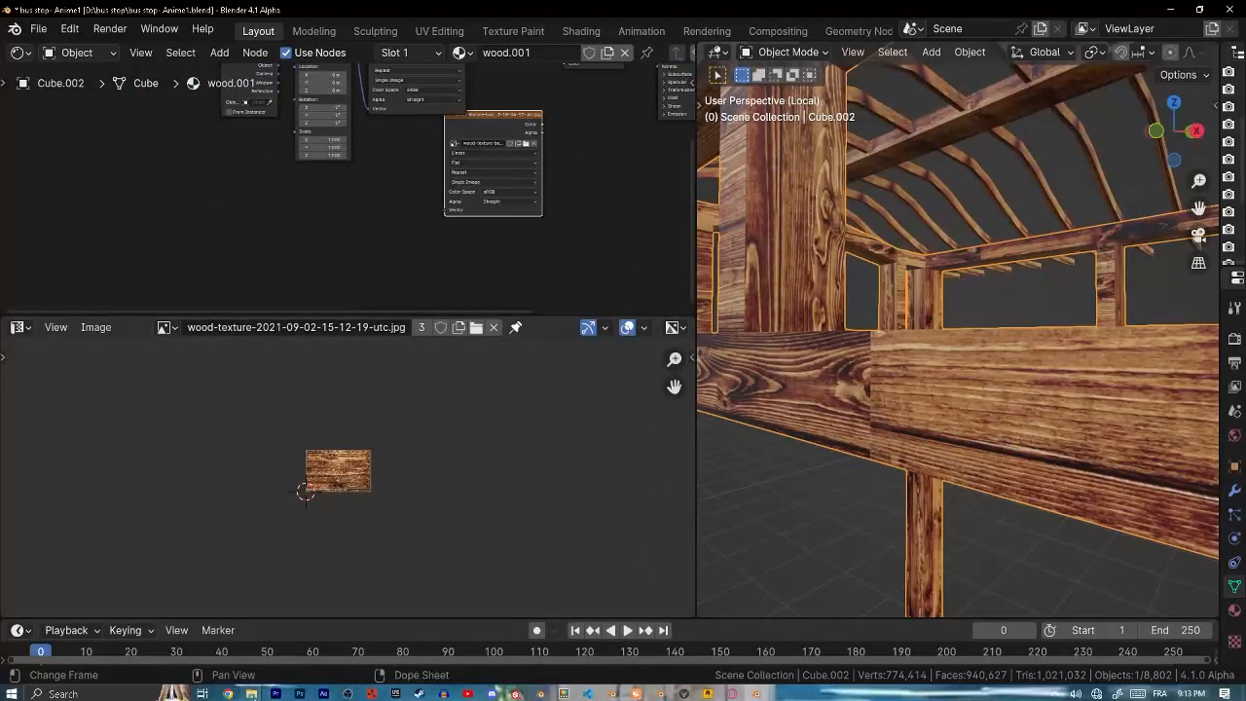
- Put the backgrounds folder window away and move the original wood image node up out of the node chain
left_click(326, 633)
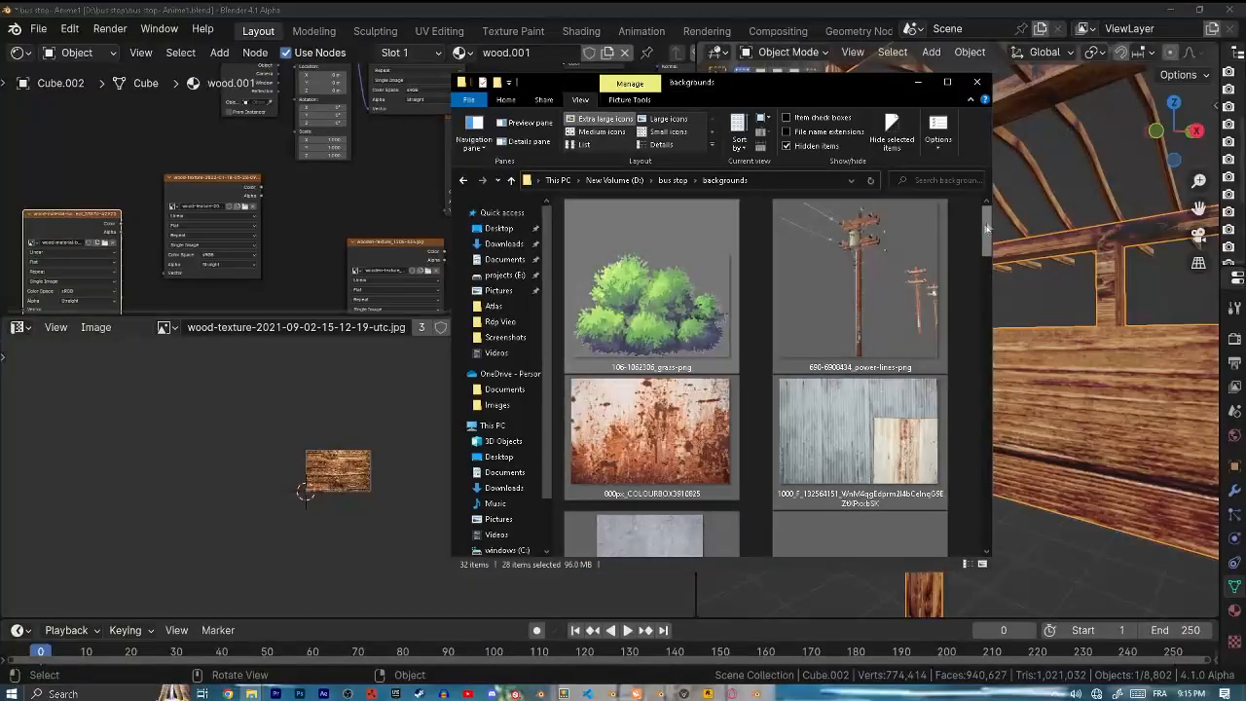
left_click_drag(897, 89, 799, 91)
left_click(819, 84)
middle_click_drag(533, 197, 481, 300)
left_click_drag(379, 117, 382, 74)
middle_click_drag(430, 261, 440, 103)
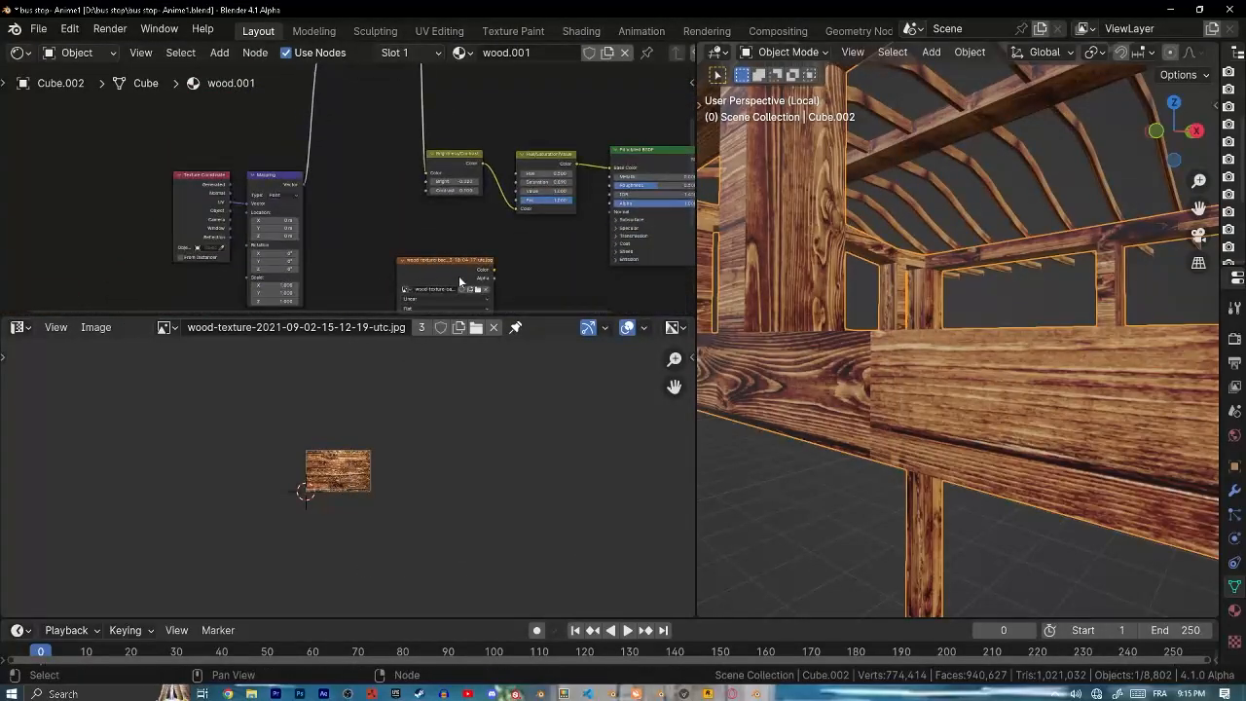
- Link the Mapping node's Vector output to the wood-texture-background-surface node and the other newly added wood image nodes
left_click_drag(458, 276, 409, 231)
left_click_drag(348, 349, 349, 161)
middle_click_drag(314, 72, 360, 124)
left_click_drag(391, 192, 418, 258)
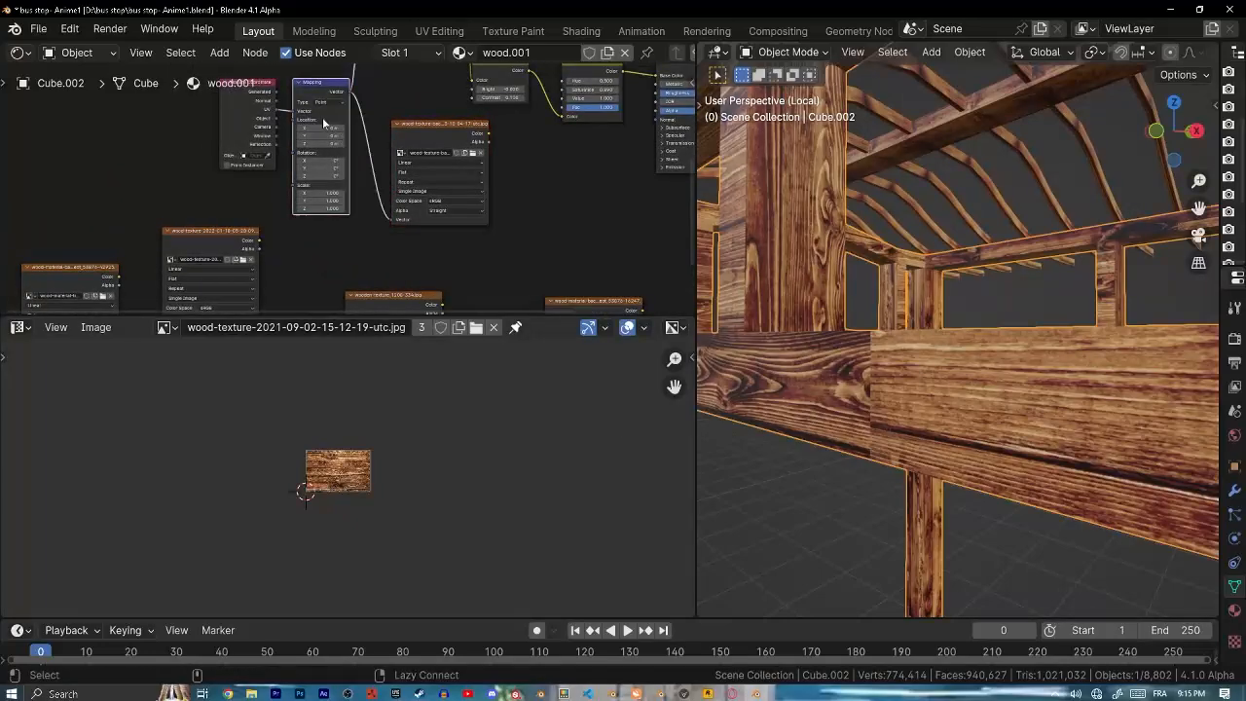
middle_click_drag(322, 117, 346, 105)
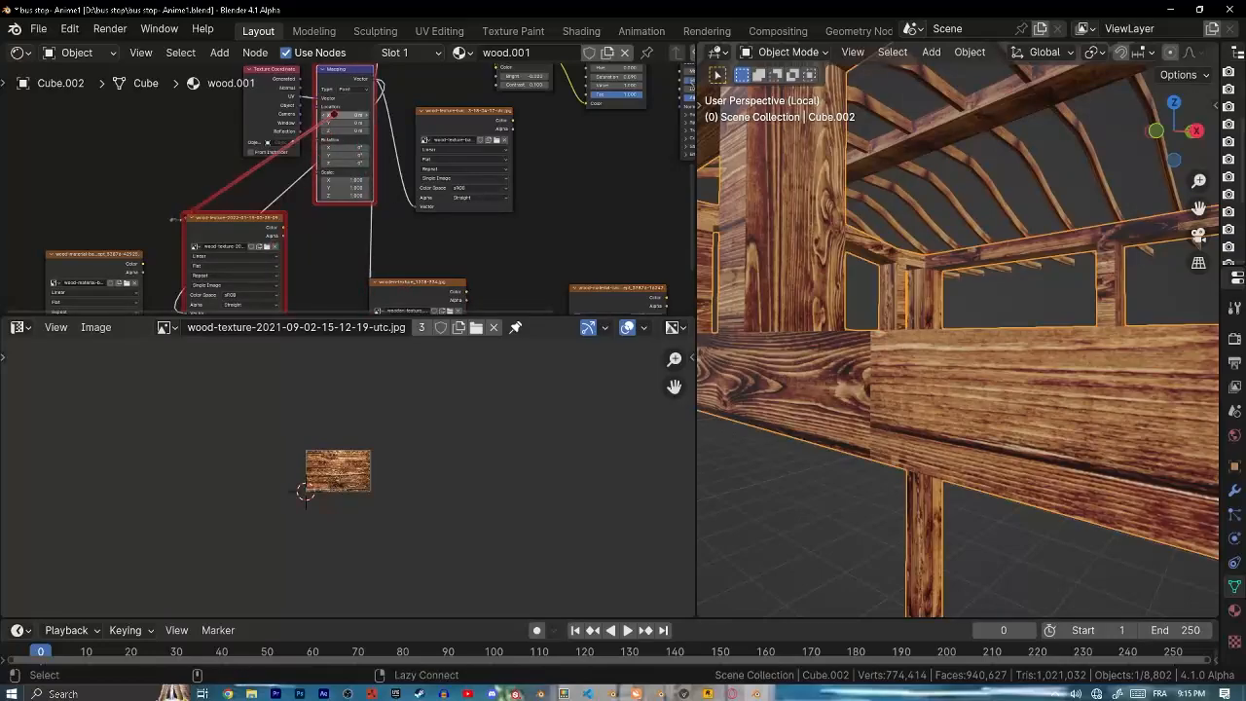
middle_click_drag(520, 183, 472, 236)
scroll(472, 235, "down", 3)
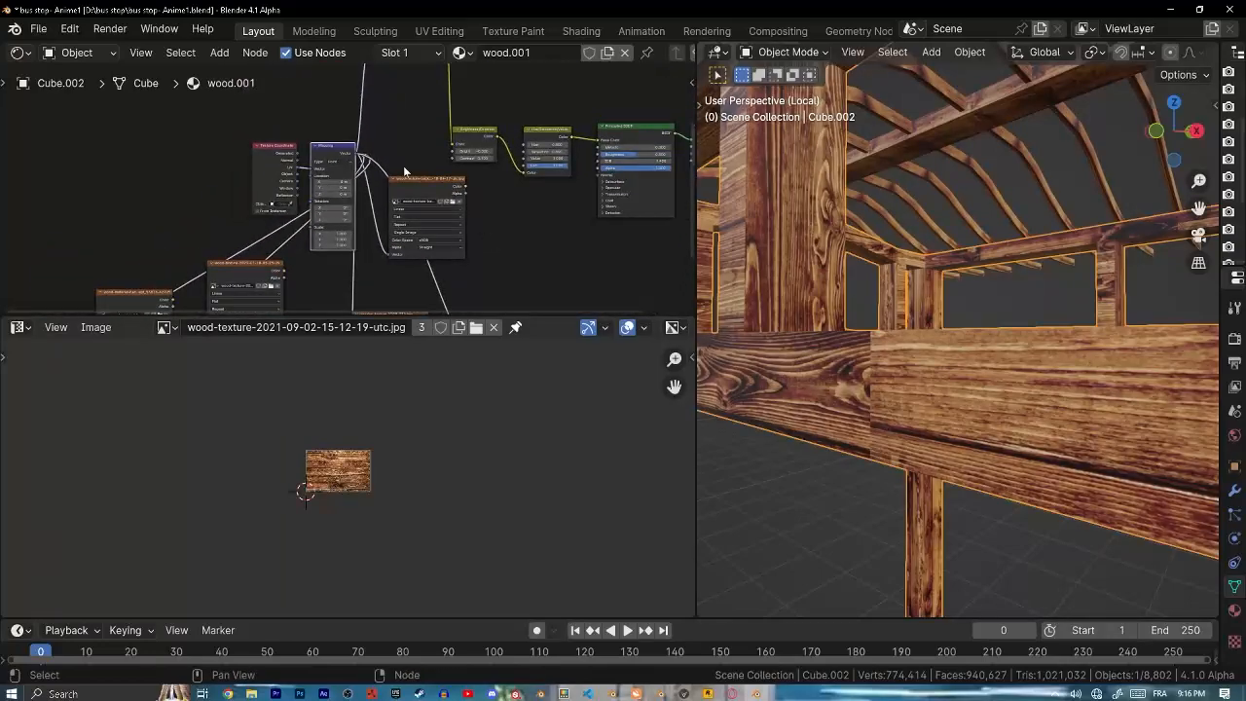
- Try the wood-texture-background-surface image by feeding its Color into the Color input of Brightness/Contrast
left_click_drag(416, 187, 234, 109)
left_click_drag(384, 163, 387, 166)
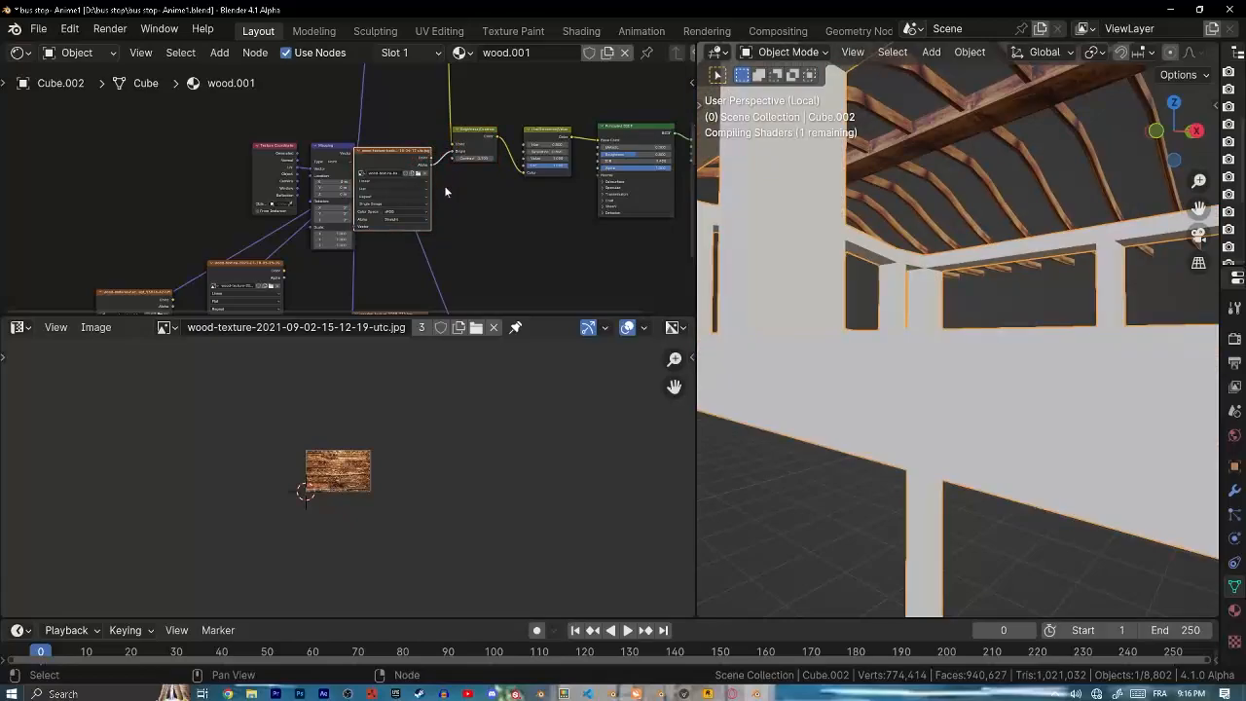
scroll(444, 185, "up", 1)
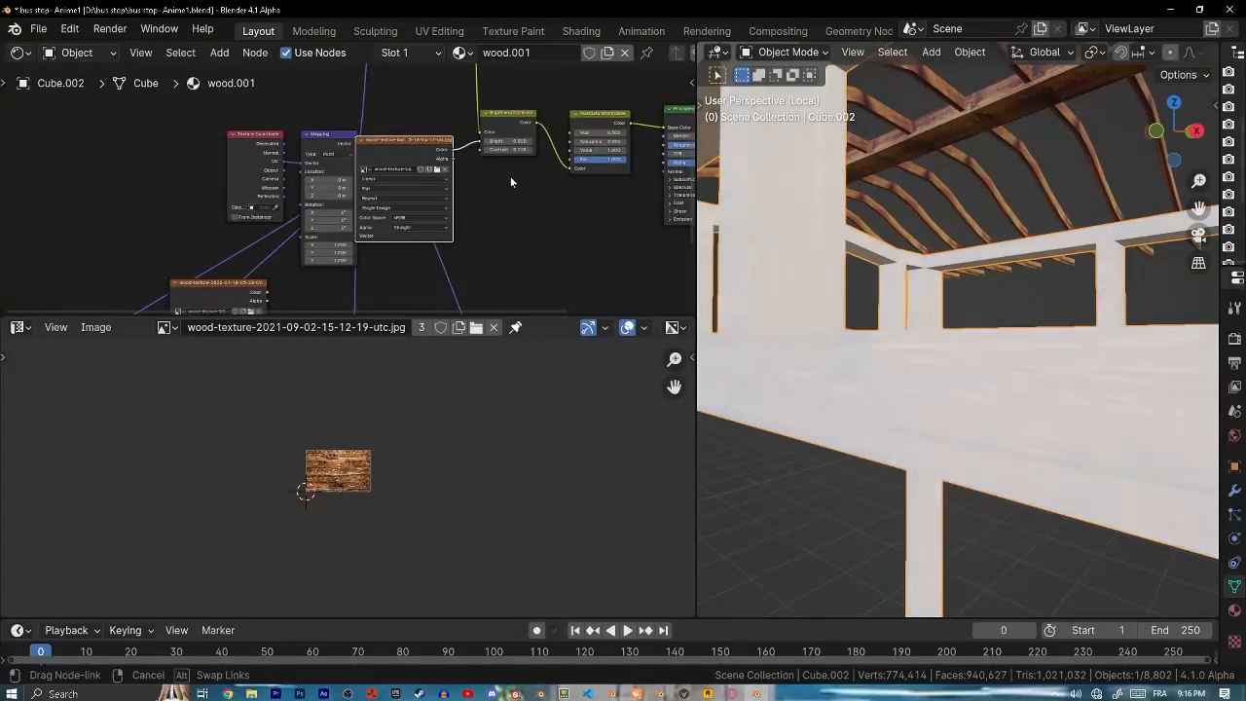
scroll(509, 176, "up", 3)
middle_click_drag(449, 167, 417, 179)
scroll(417, 179, "down", 5)
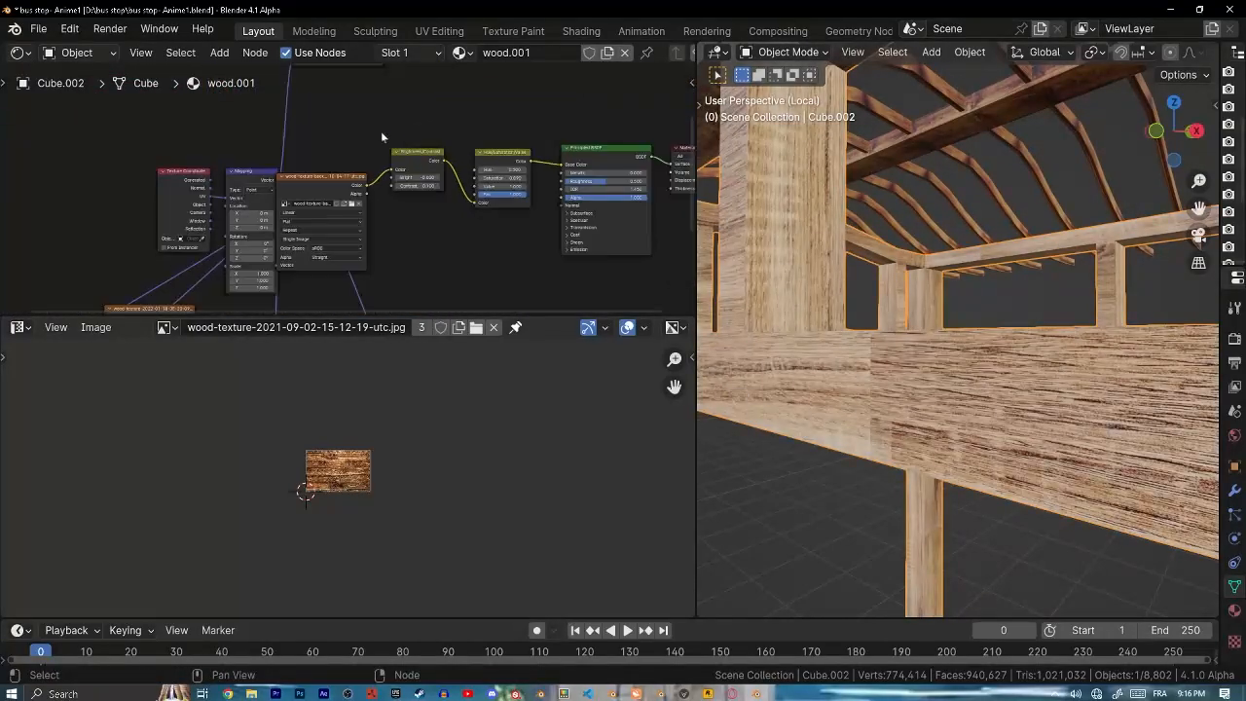
- Space out the node tree by moving the Texture Coordinate, Mapping and wood-texture-background-surface nodes away from the color adjustment nodes
left_click_drag(277, 180, 300, 196)
key("g")
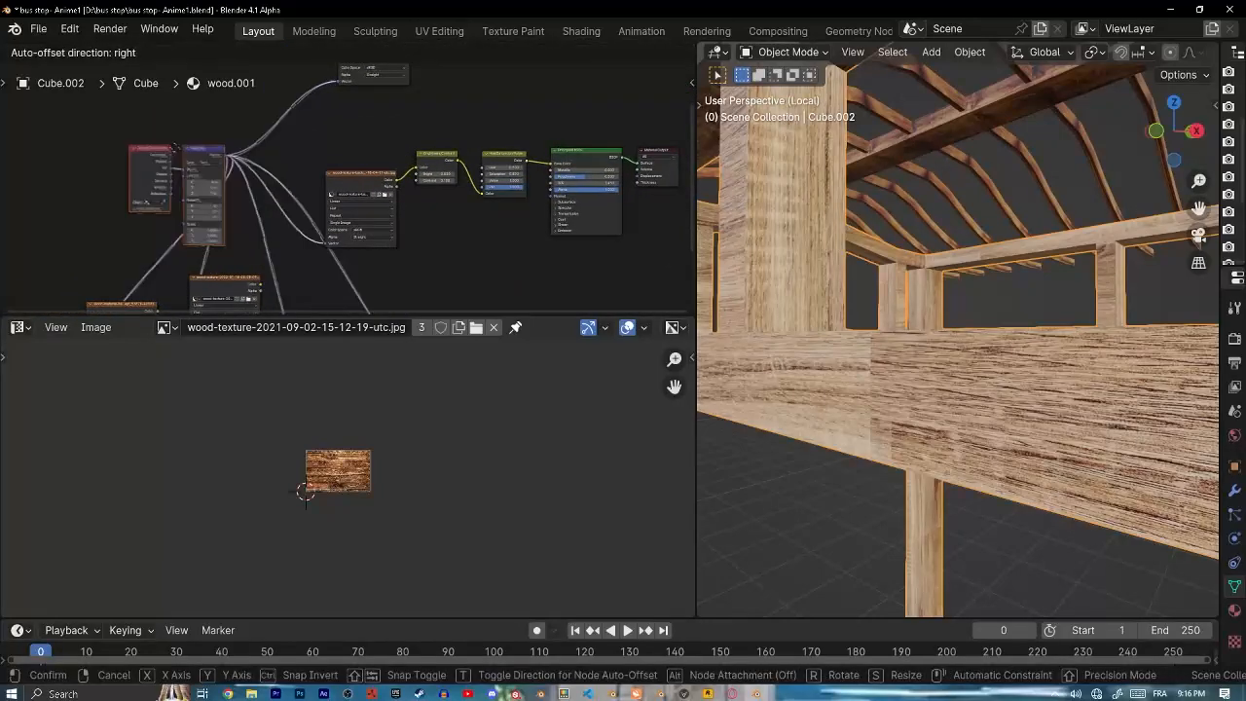
left_click(18, 190)
middle_click_drag(599, 217, 491, 110)
mouse_move(610, 191)
middle_mouse_down()
mouse_move(579, 214)
mouse_move(579, 248)
middle_mouse_up()
left_click_drag(319, 134, 188, 121)
- Replace the image feeding Brightness/Contrast with the wood-texture-2022-01-18 image and inspect it on the post frame
right_click_drag(287, 82, 288, 142, "ctrl")
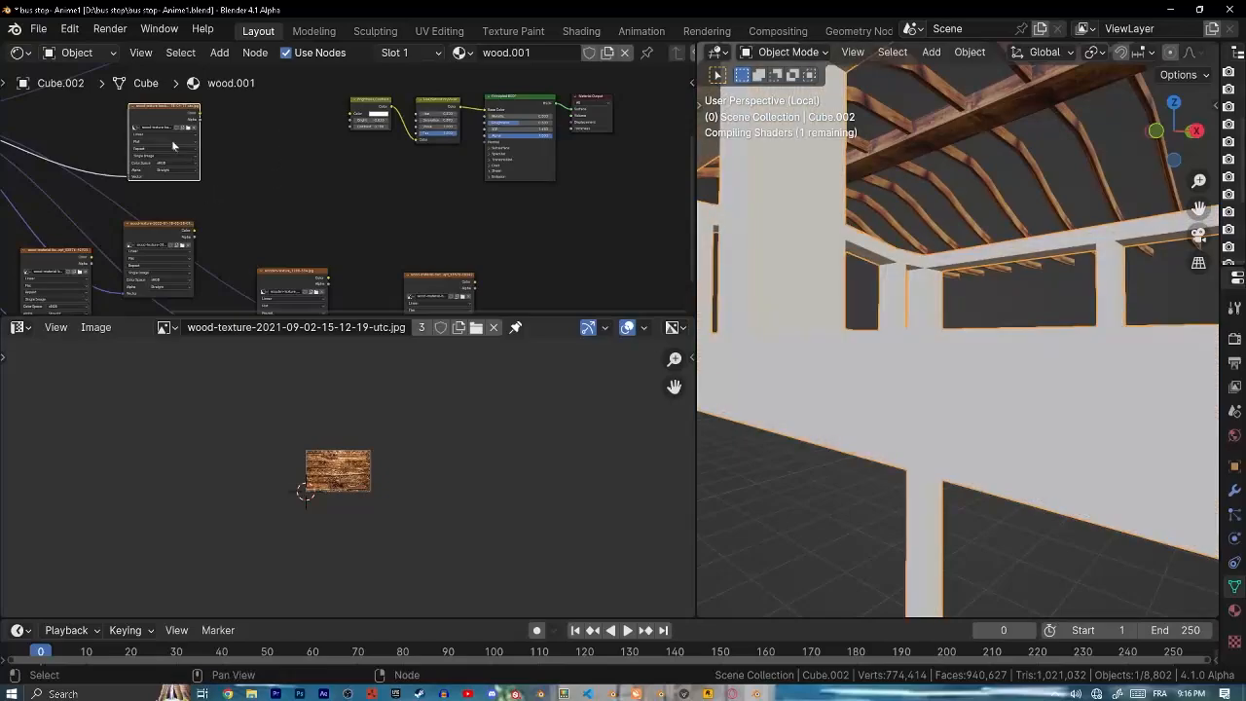
left_click_drag(193, 231, 355, 116)
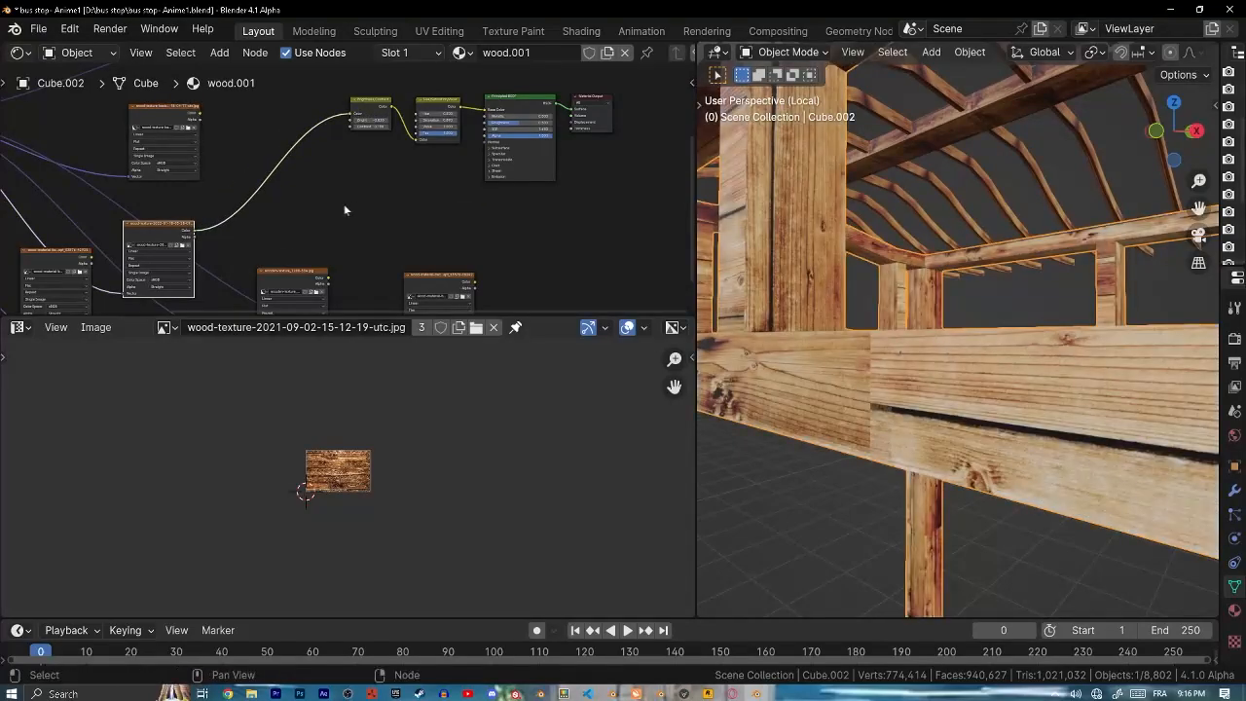
middle_click_drag(344, 203, 426, 151)
middle_click_drag(964, 292, 1026, 303)
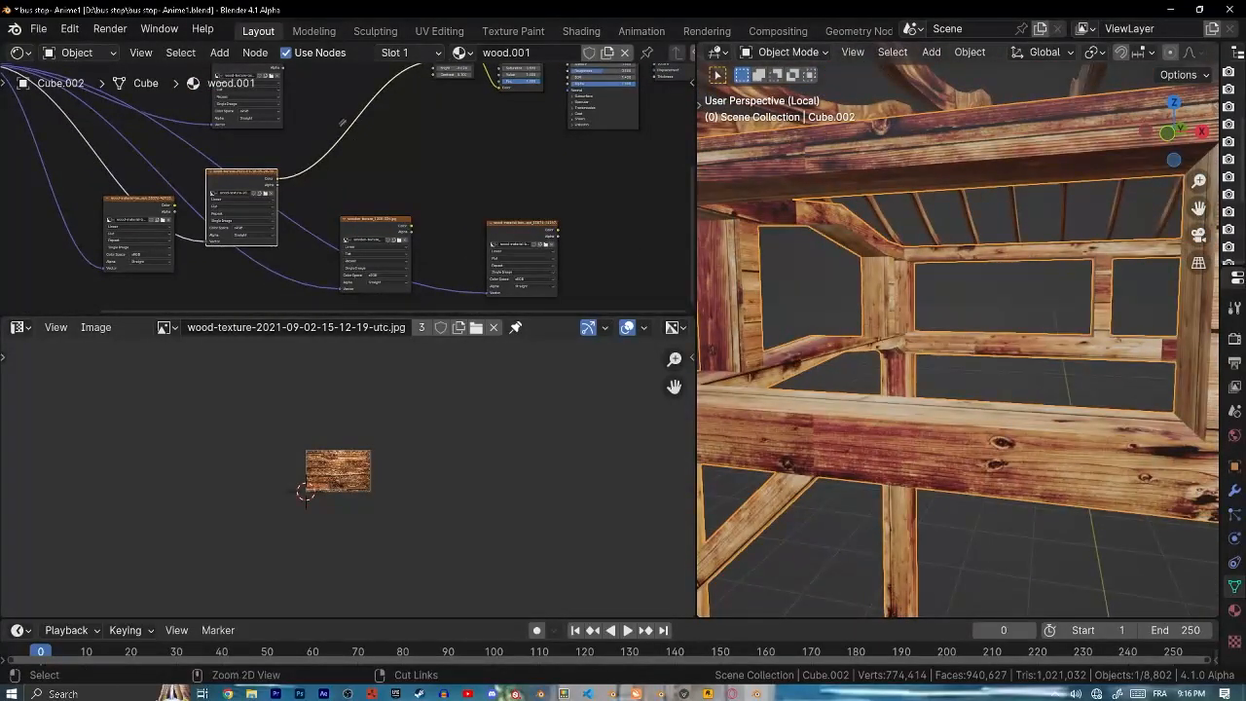
- Feed the wood-material-background image into Brightness/Contrast instead and inspect the post frame
right_click_drag(338, 118, 343, 125, "ctrl")
left_click_drag(170, 212, 437, 153)
middle_click_drag(847, 370, 910, 333)
scroll(394, 277, "up", 3)
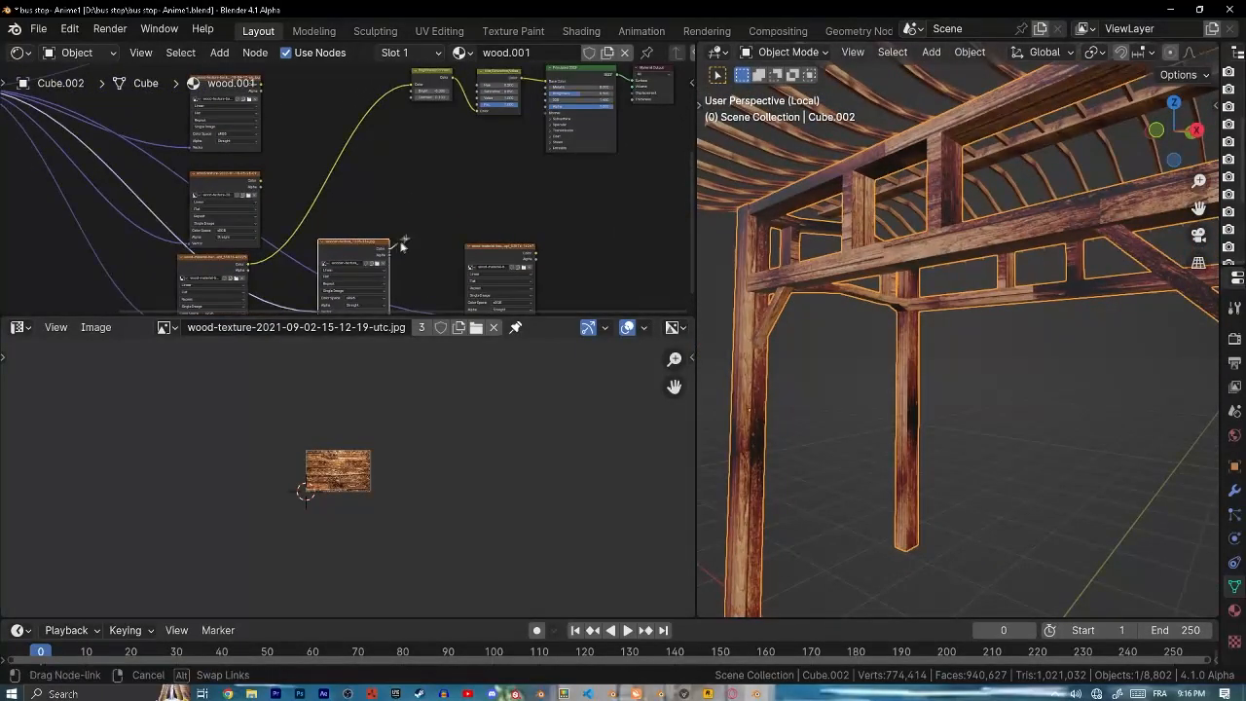
- Feed the wooden-texture_1208-334 image's Color into Brightness/Contrast and inspect the corner brace up close
left_click_drag(401, 246, 411, 185)
middle_click_drag(428, 189, 353, 98)
middle_click_drag(948, 269, 1037, 335)
scroll(483, 264, "up", 4)
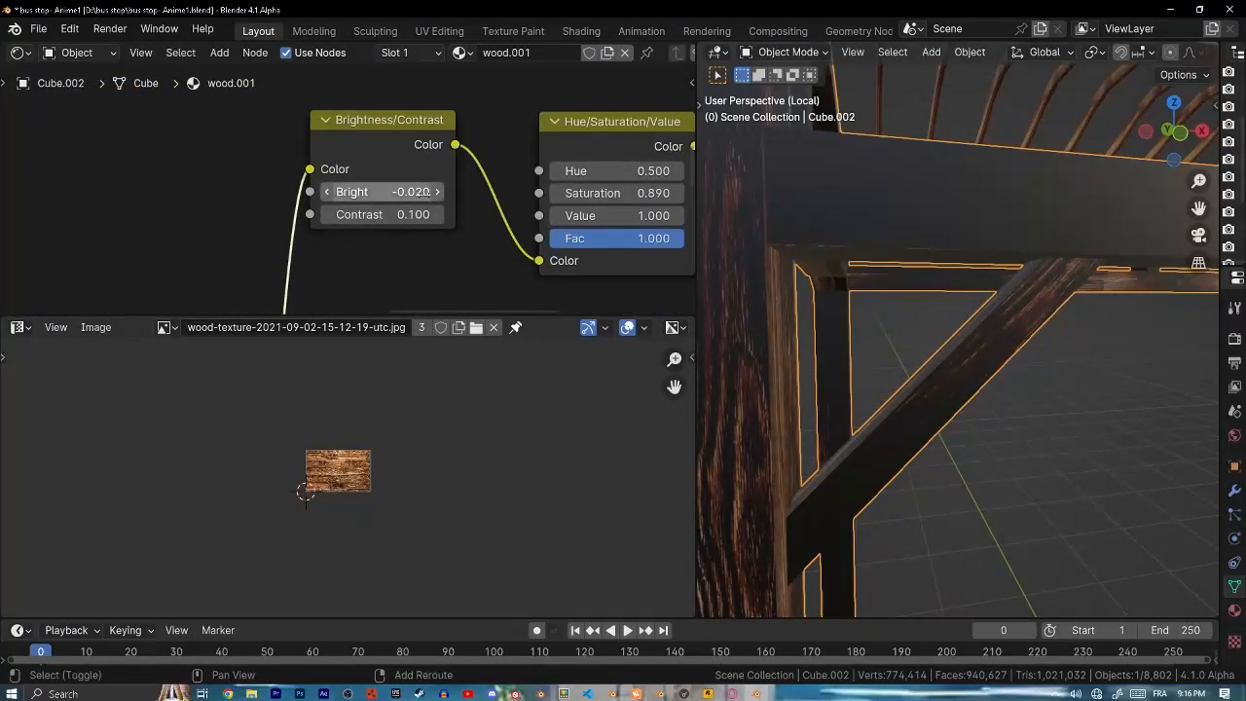
- Try a Bright value of 0.290 on the Brightness/Contrast node and reset its Bright and Contrast to 0
left_click_drag(424, 192, 466, 191)
left_click(425, 191)
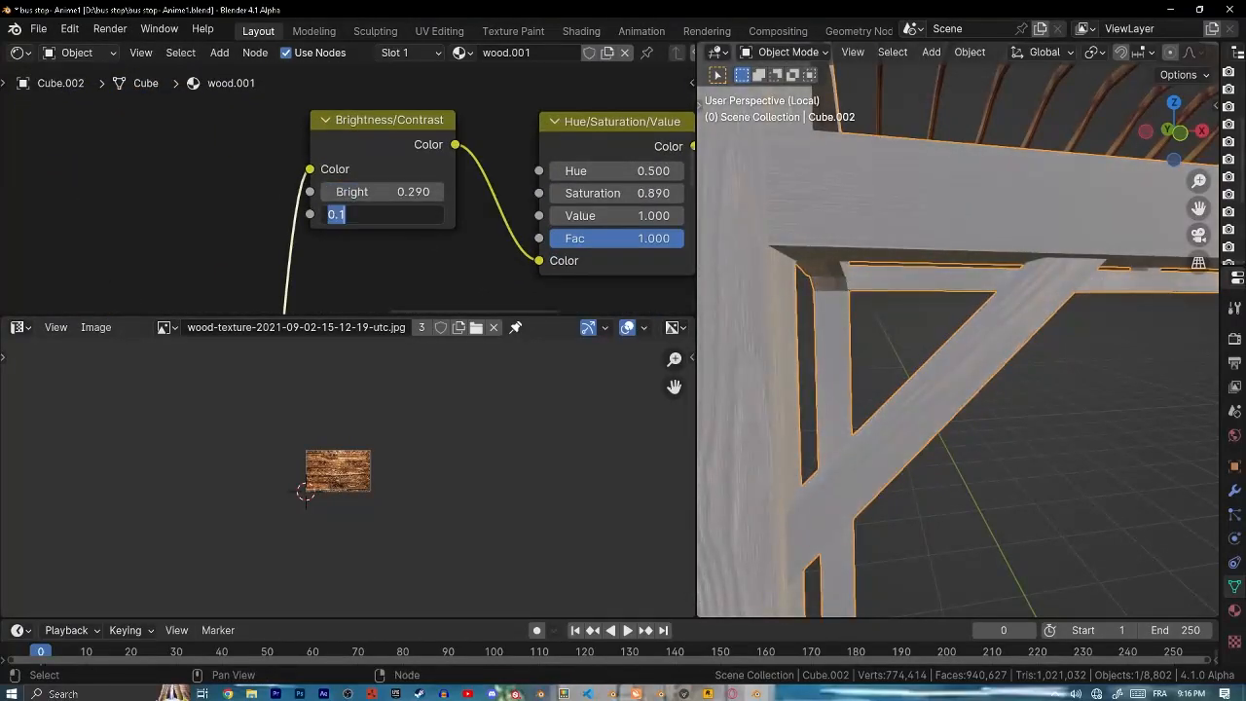
key("BackSpace")
key("BackSpace")
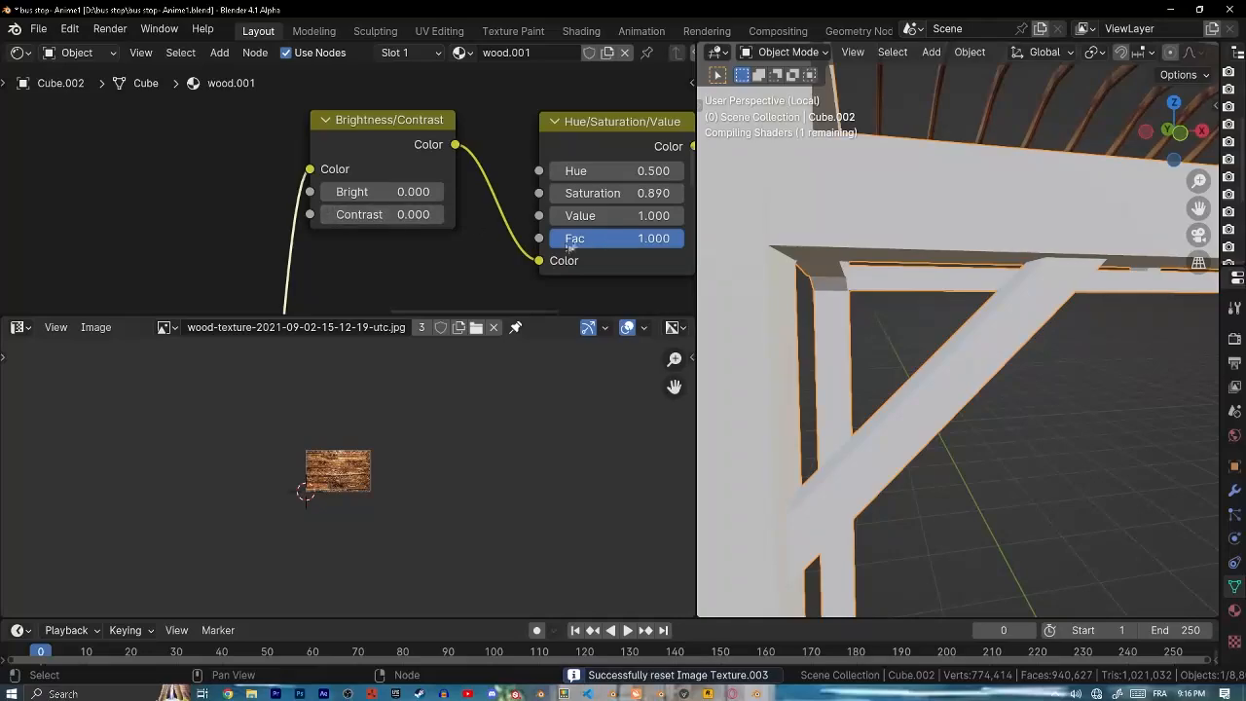
- Try duplicating the Brightness/Contrast node and linking the image texture directly to the Color input of Hue/Saturation/Value
scroll(333, 98, "down", 1)
scroll(408, 234, "down", 6)
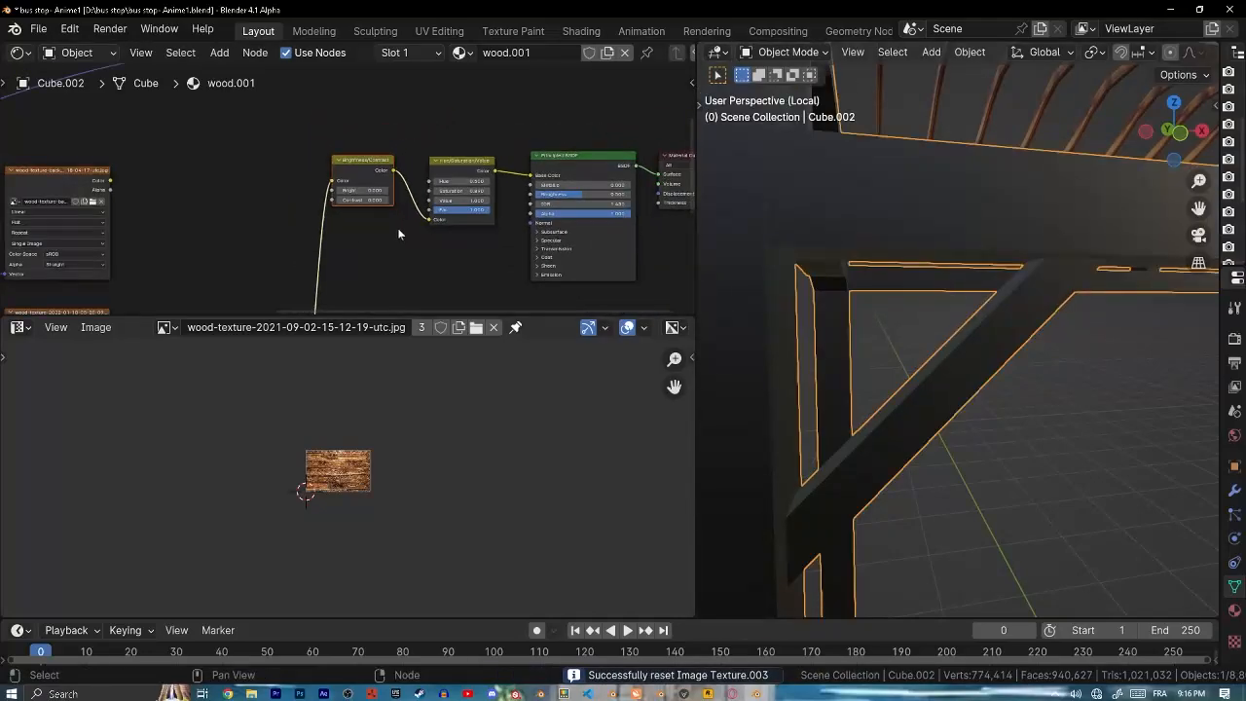
key("shift+d")
left_click(385, 177)
left_click_drag(433, 228, 429, 220)
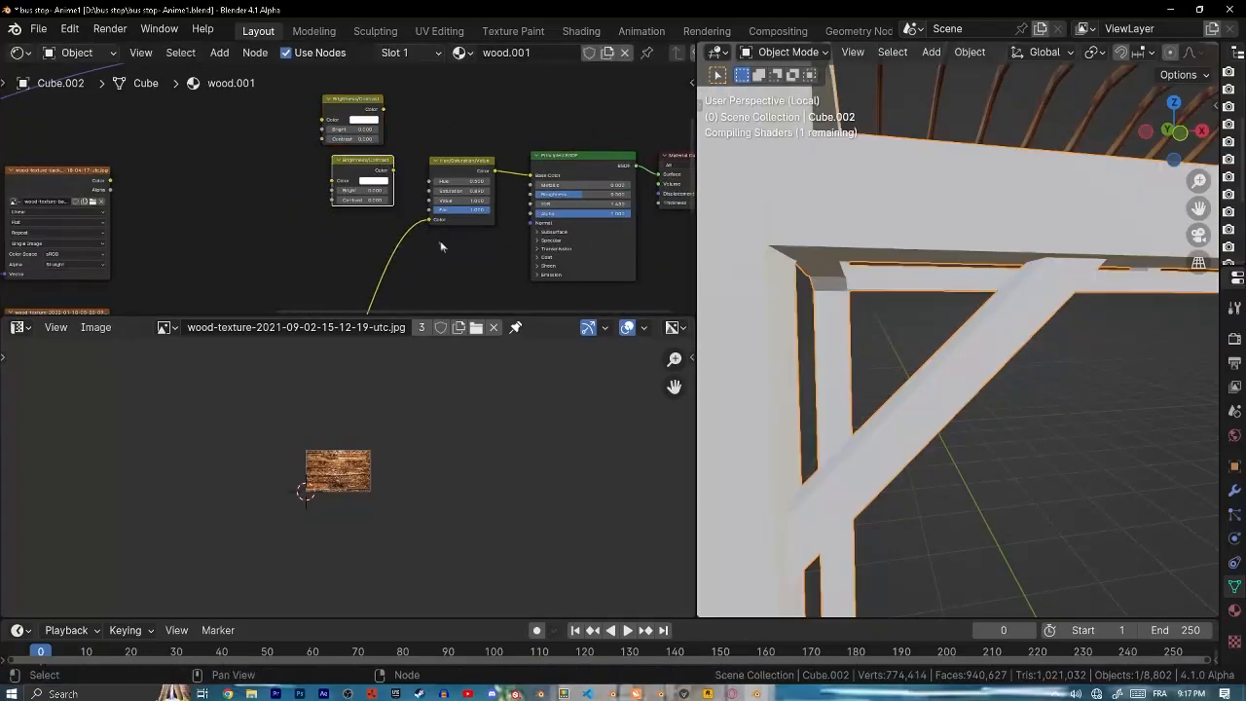
middle_click_drag(471, 254, 432, 239)
scroll(433, 234, "up", 1)
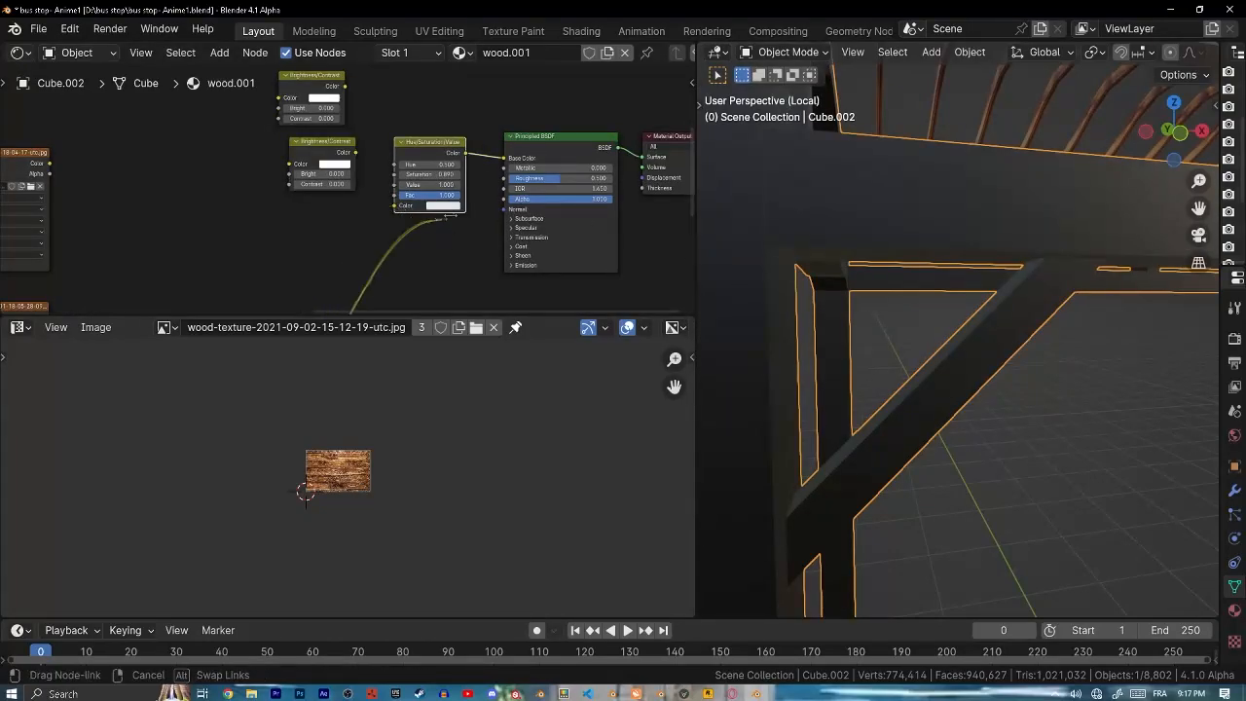
- Try linking the image texture directly to the Principled BSDF's Base Color and inspect the post frame
left_click_drag(510, 168, 505, 159)
scroll(515, 210, "down", 1)
scroll(976, 212, "down", 9)
scroll(1012, 282, "up", 6)
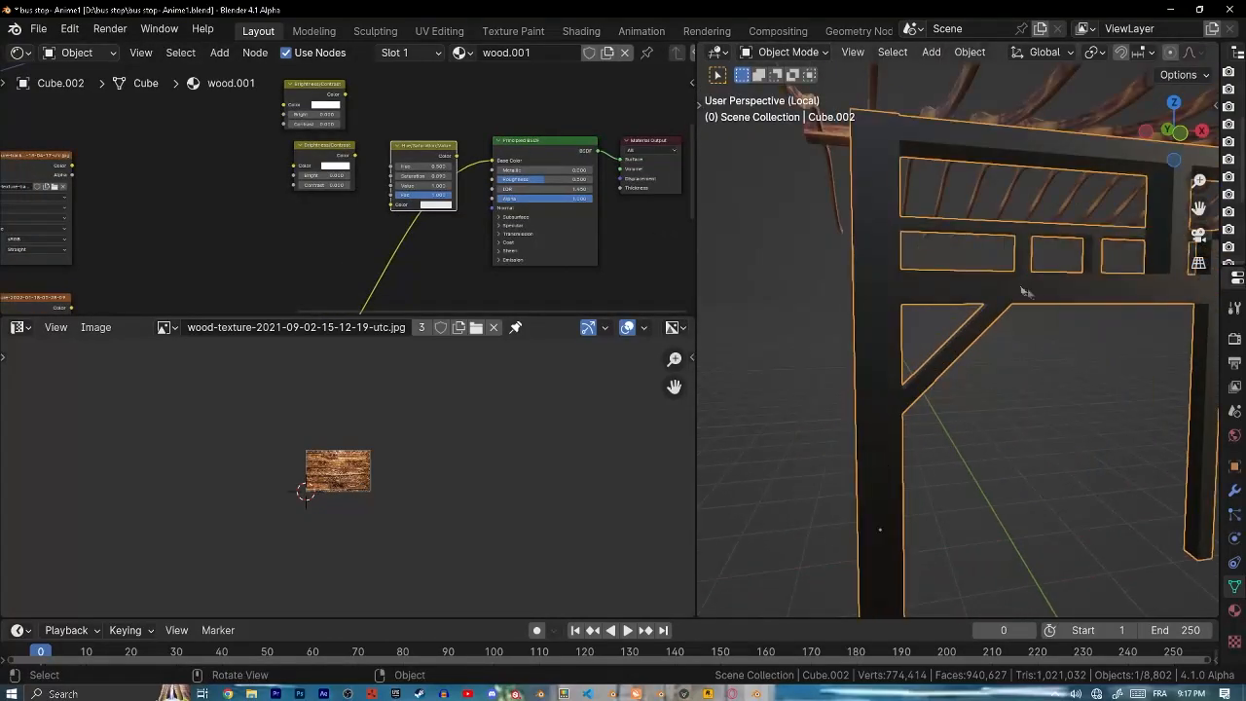
scroll(491, 202, "up", 2)
scroll(492, 196, "down", 3)
- Undo the rewiring and node reset to restore the image in the wooden texture node and its Brightness/Contrast link
middle_click_drag(422, 210, 567, 65)
middle_click_drag(336, 289, 442, 217)
scroll(442, 218, "up", 3)
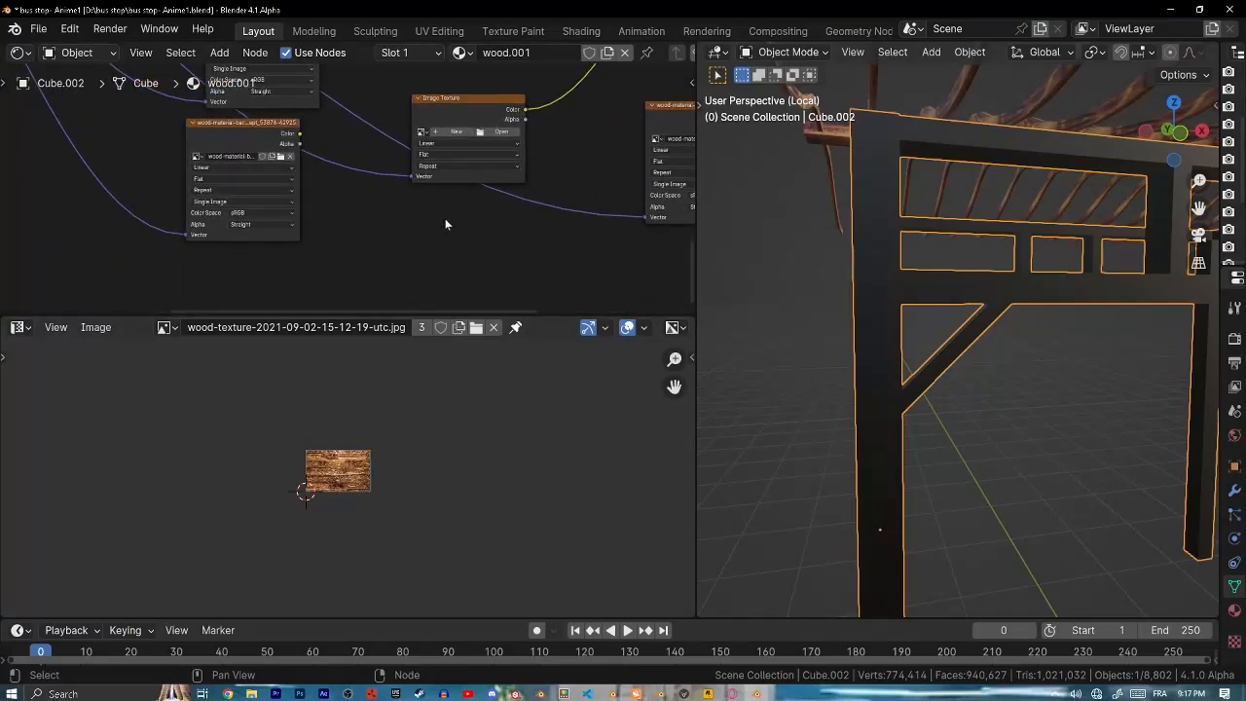
middle_click_drag(569, 146, 576, 171)
key("ctrl+z")
key("ctrl+z")
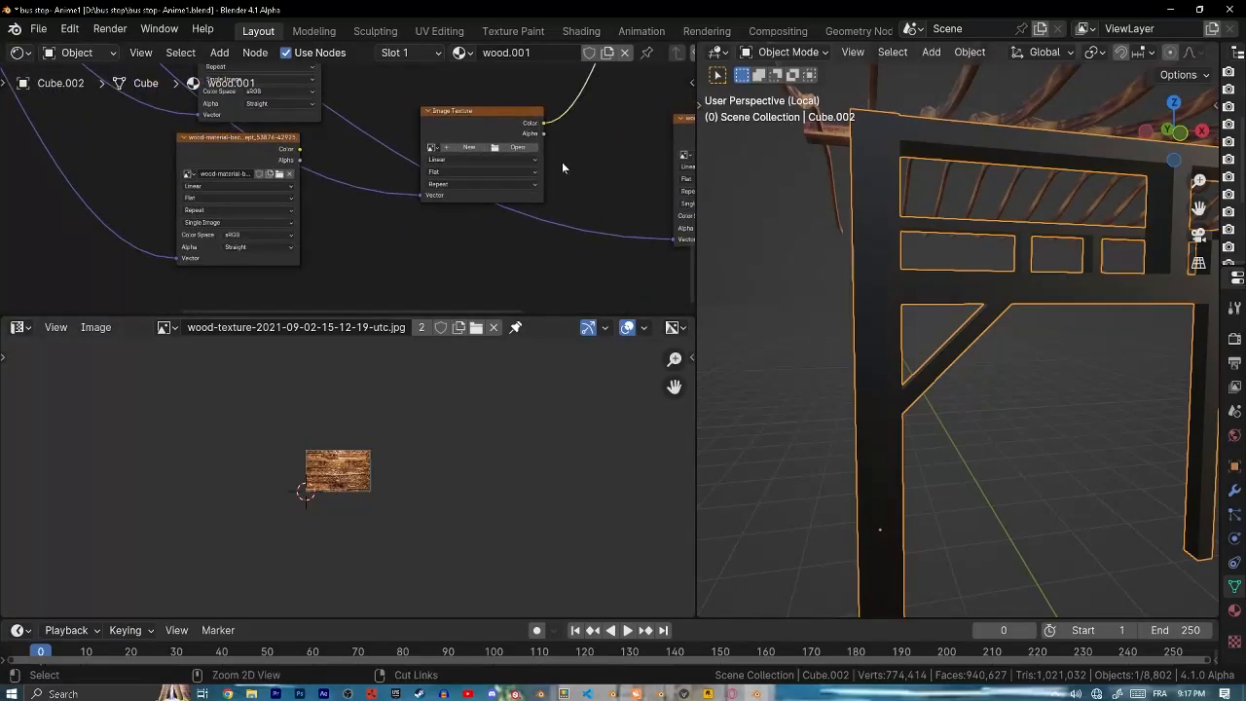
scroll(561, 162, "down", 3)
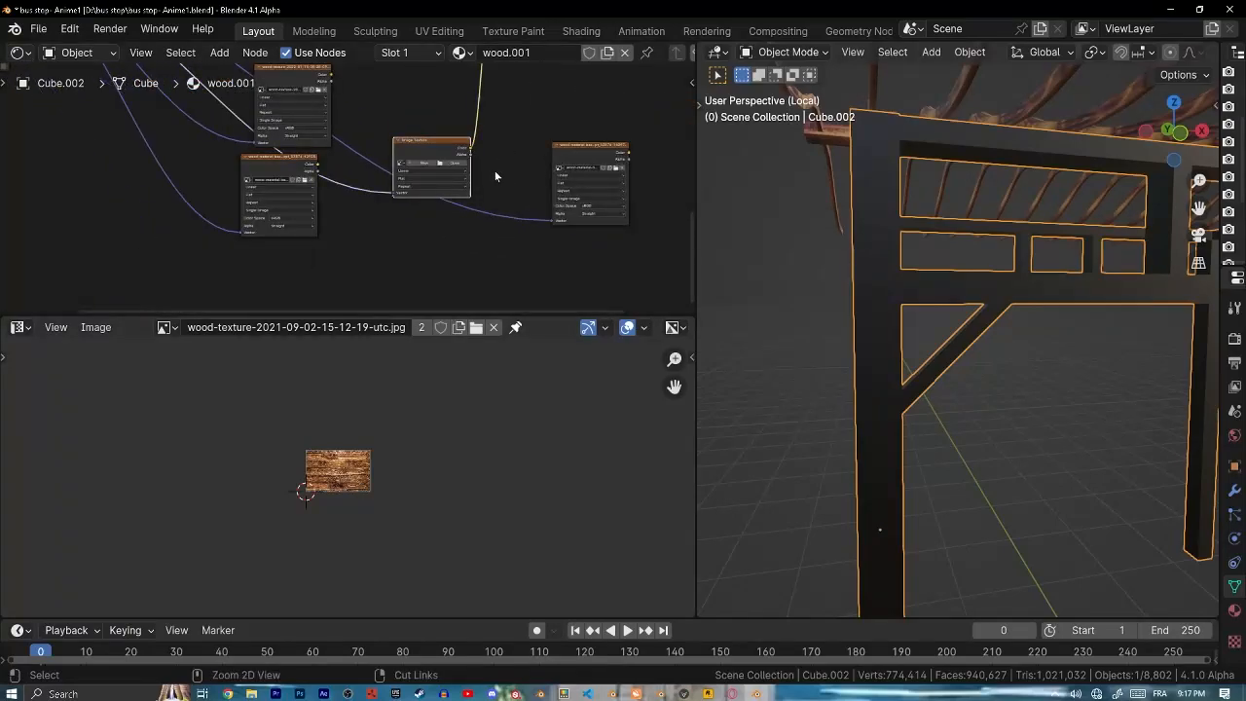
scroll(506, 175, "up", 5)
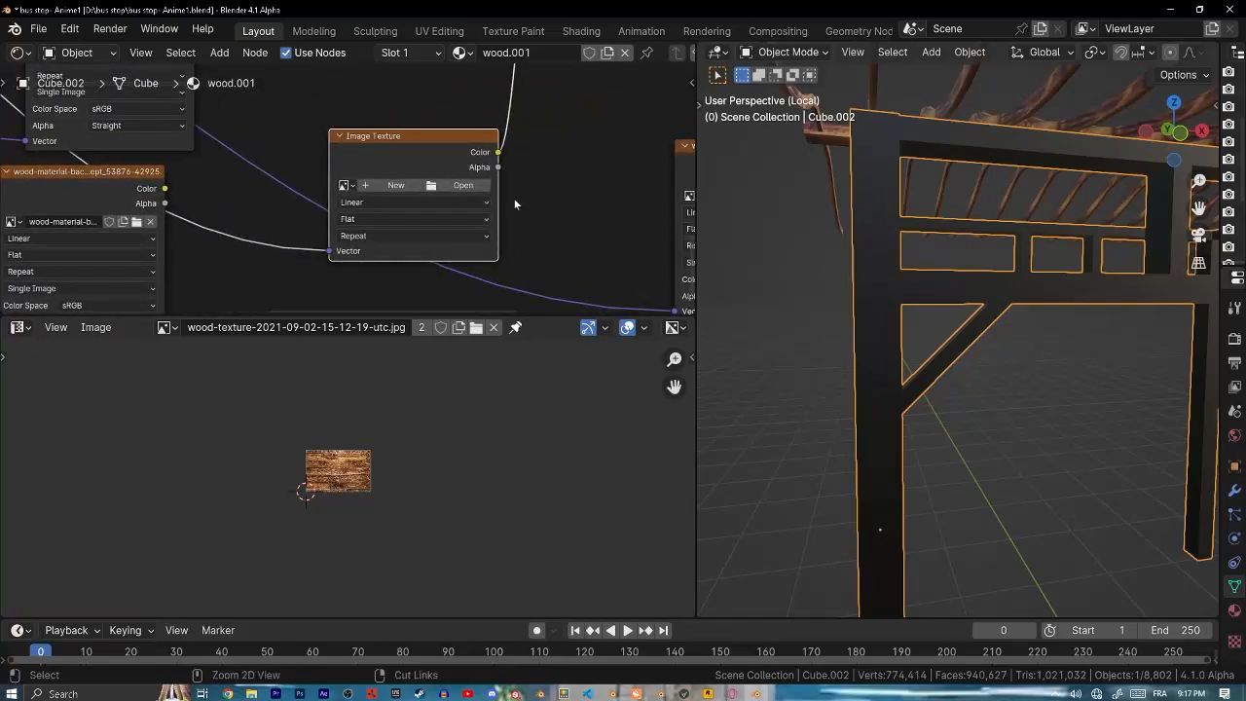
scroll(514, 203, "down", 6)
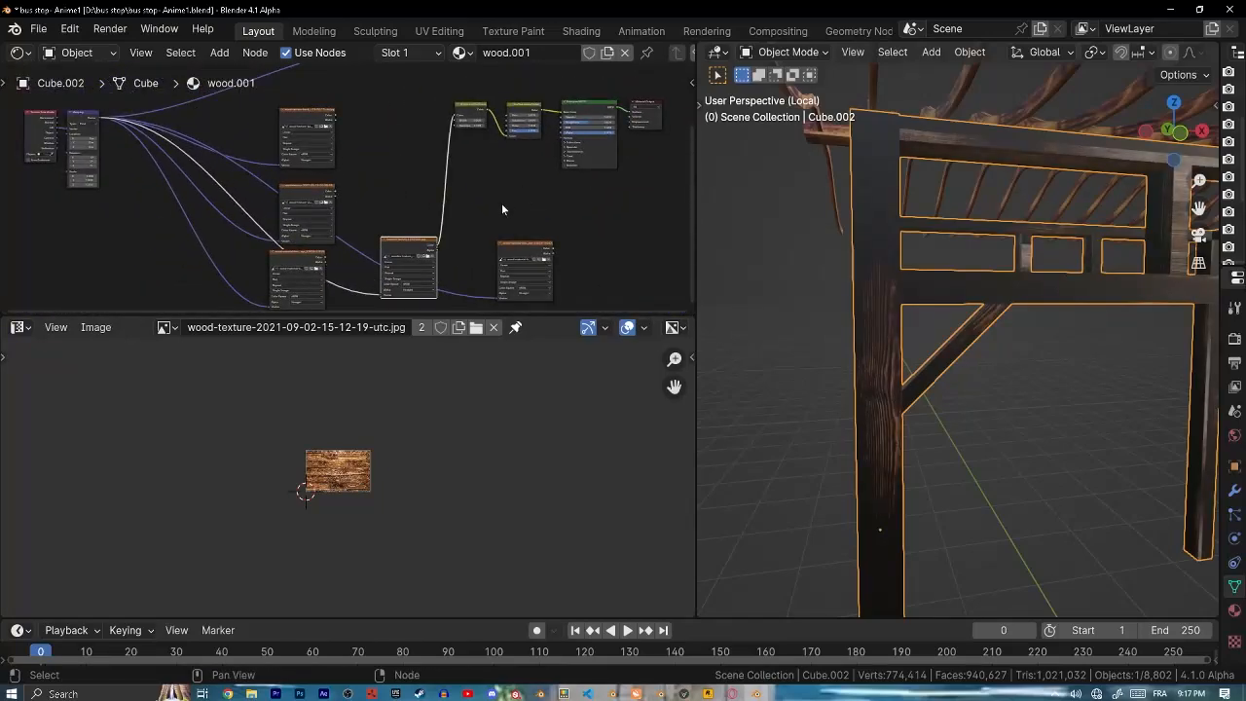
- Bypass the Brightness/Contrast node by linking the wooden texture image directly to the Color input of Hue/Saturation/Value
scroll(501, 203, "up", 6)
middle_click_drag(570, 130, 515, 184)
scroll(514, 184, "up", 4)
left_click(554, 92)
scroll(554, 107, "up", 1)
middle_click_drag(563, 149, 556, 201)
key("shift+d")
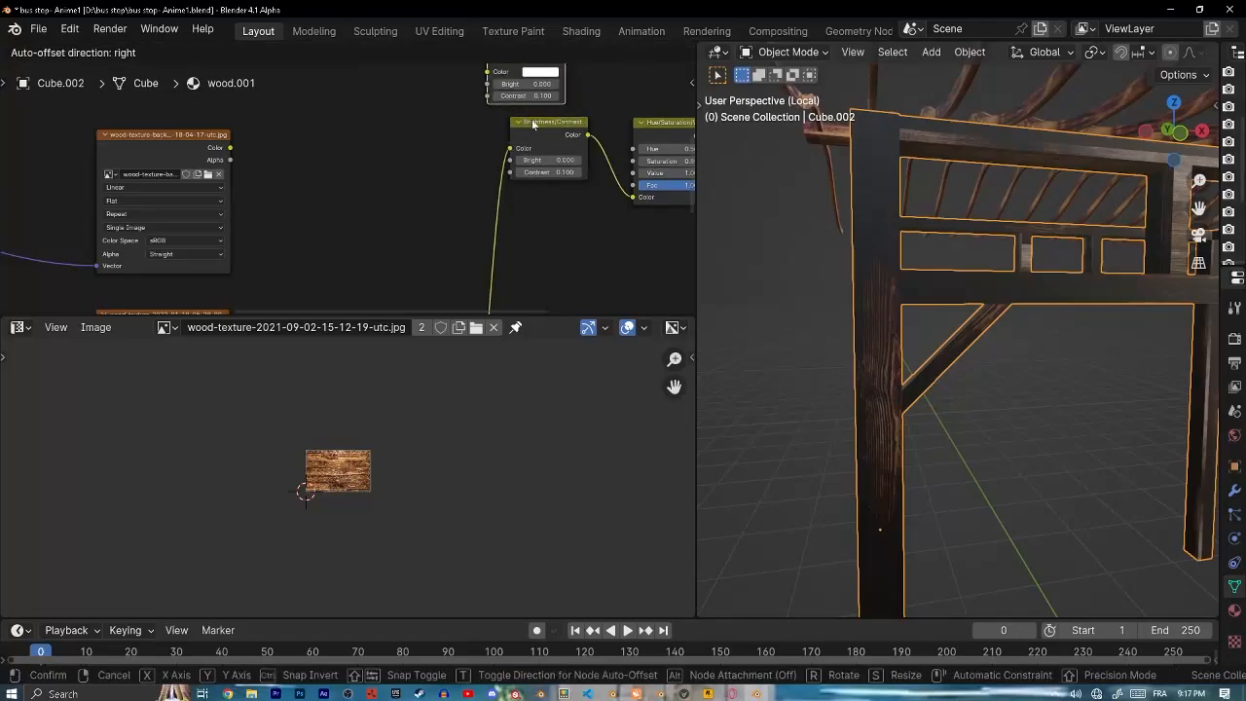
left_click(532, 124)
left_click_drag(634, 200, 636, 201)
middle_click_drag(621, 245, 554, 208)
scroll(553, 209, "up", 1)
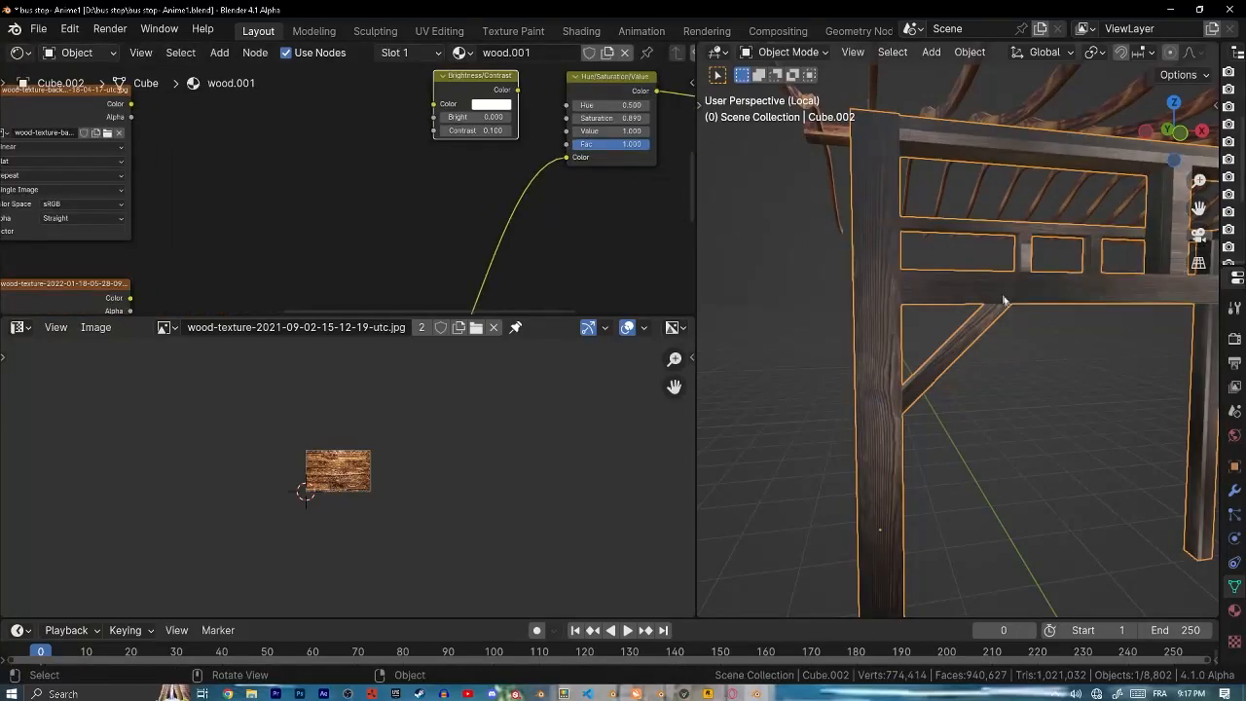
scroll(949, 277, "up", 5)
middle_click_drag(1003, 298, 940, 416)
middle_click_drag(449, 187, 477, 62)
- Try the neighbouring wood-material image in the Hue/Saturation/Value Color input and reconnect the wooden texture image
scroll(468, 235, "down", 4)
middle_click_drag(539, 226, 513, 263)
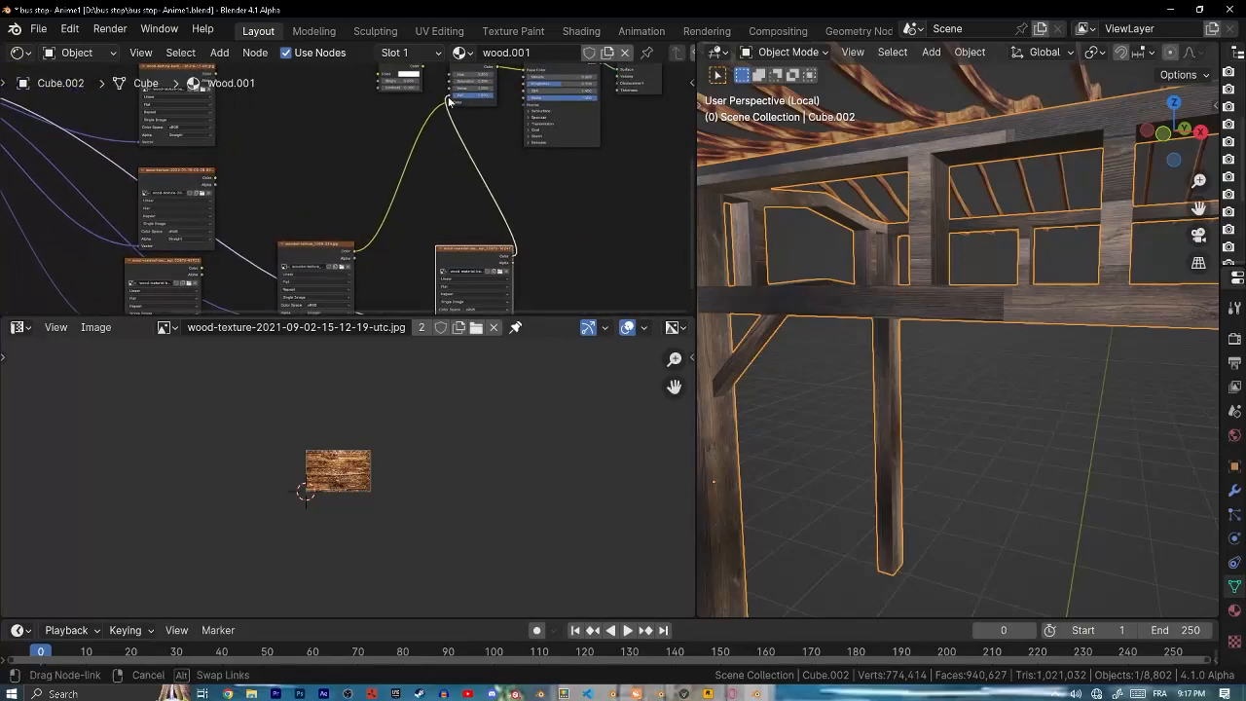
left_click_drag(449, 99, 456, 105)
middle_click_drag(959, 300, 981, 300)
middle_click_drag(368, 262, 414, 263)
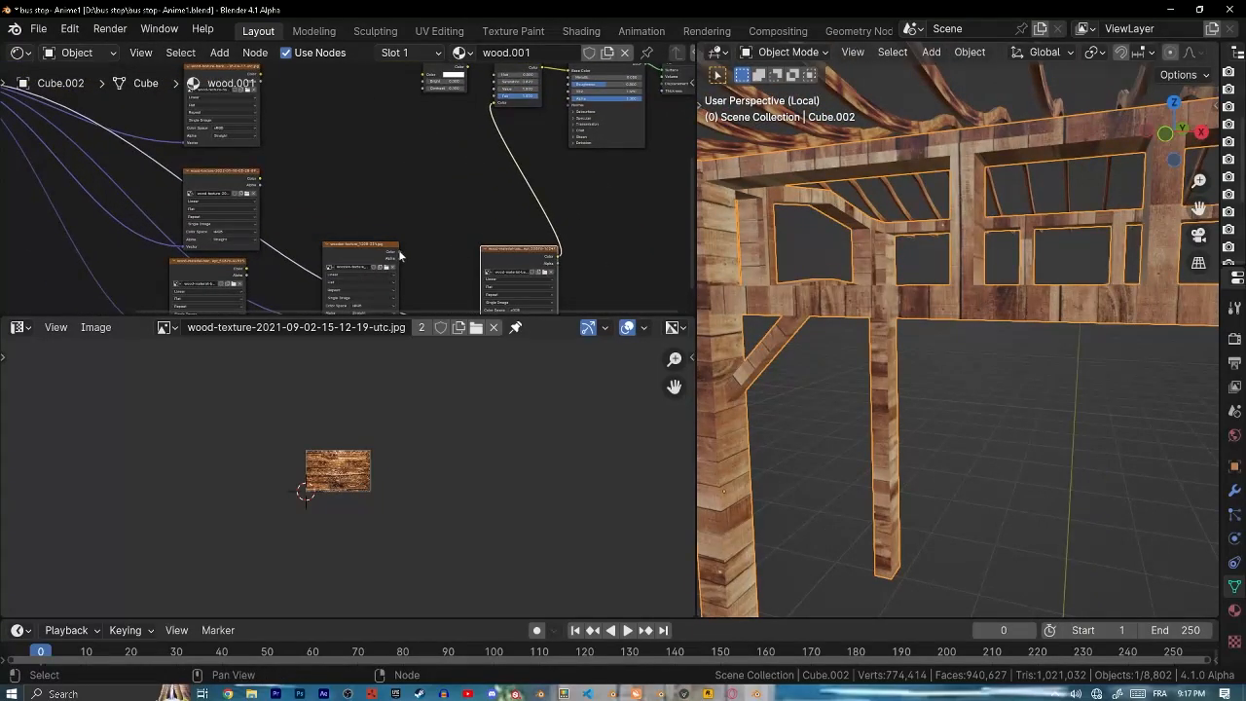
left_click_drag(493, 109, 494, 103)
- Set the extension of the wooden texture image node to Mirror
scroll(453, 224, "up", 2)
middle_click_drag(453, 224, 519, 95)
scroll(945, 273, "up", 4)
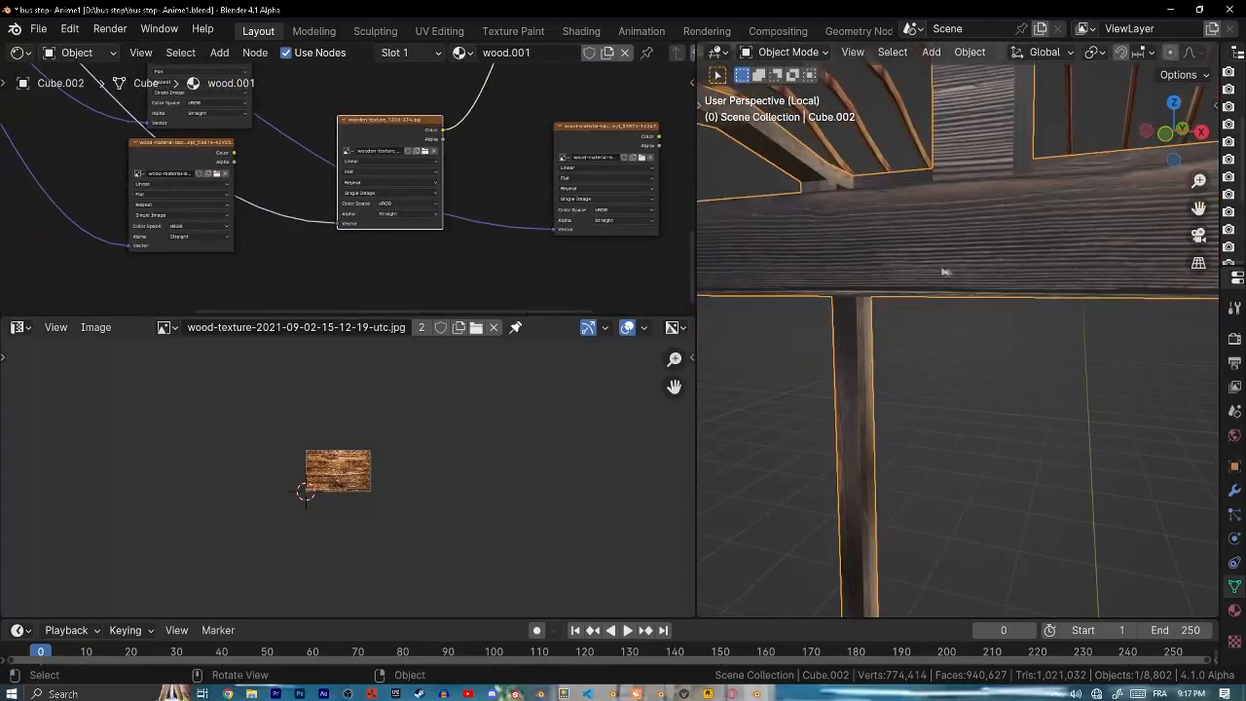
scroll(528, 182, "up", 5)
left_click(467, 137)
left_click(448, 200)
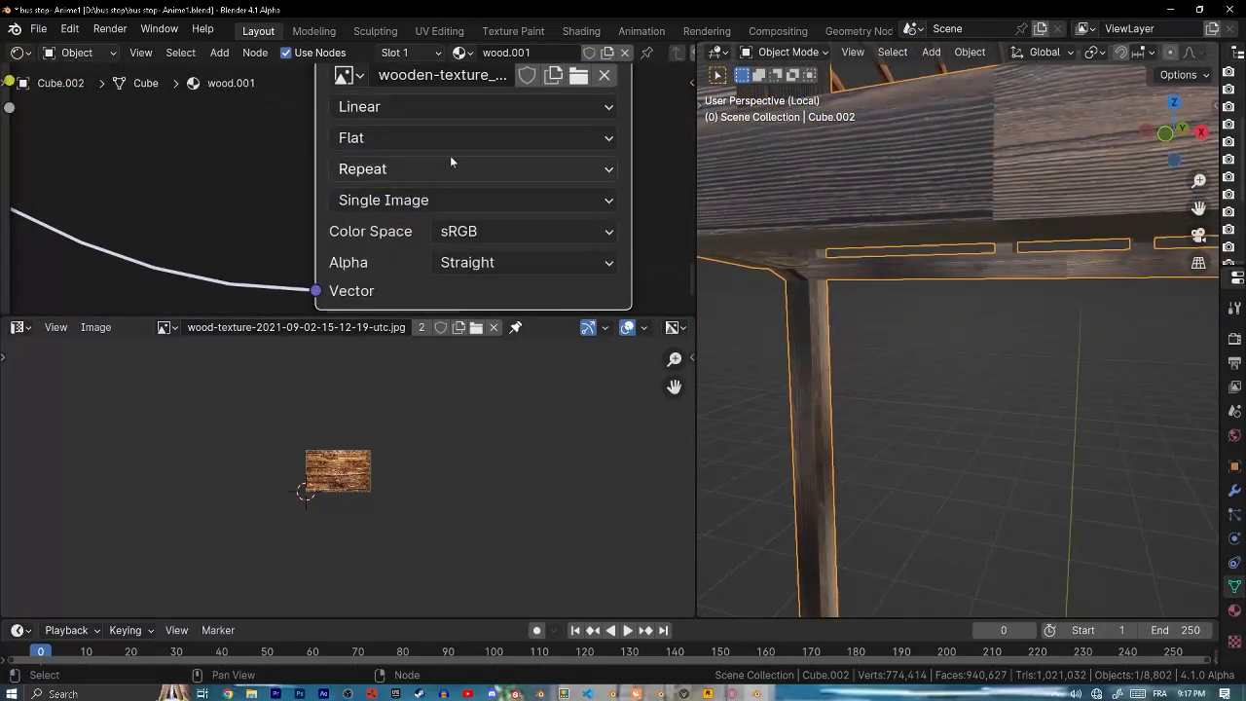
left_click(450, 169)
left_click(438, 314)
- Move the cross-section edges at the middle seam of the near beam about 0.04 m along the X axis
middle_click_drag(900, 200, 934, 292)
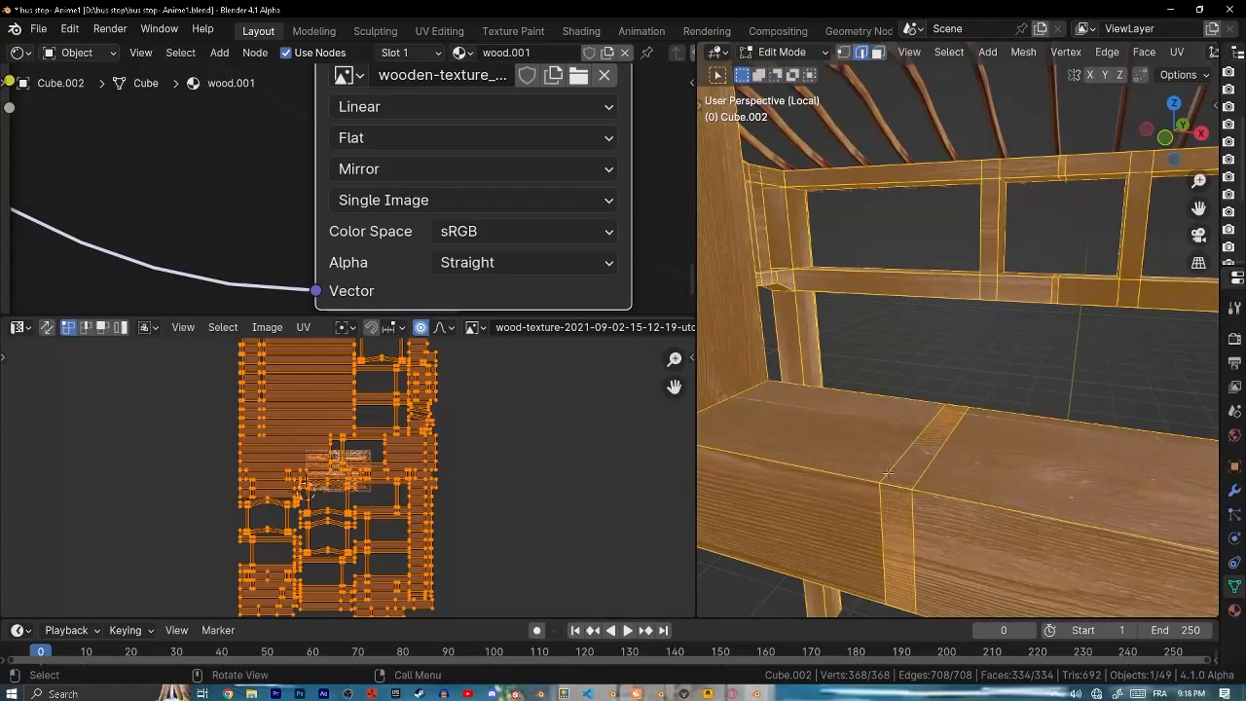
left_click(888, 474)
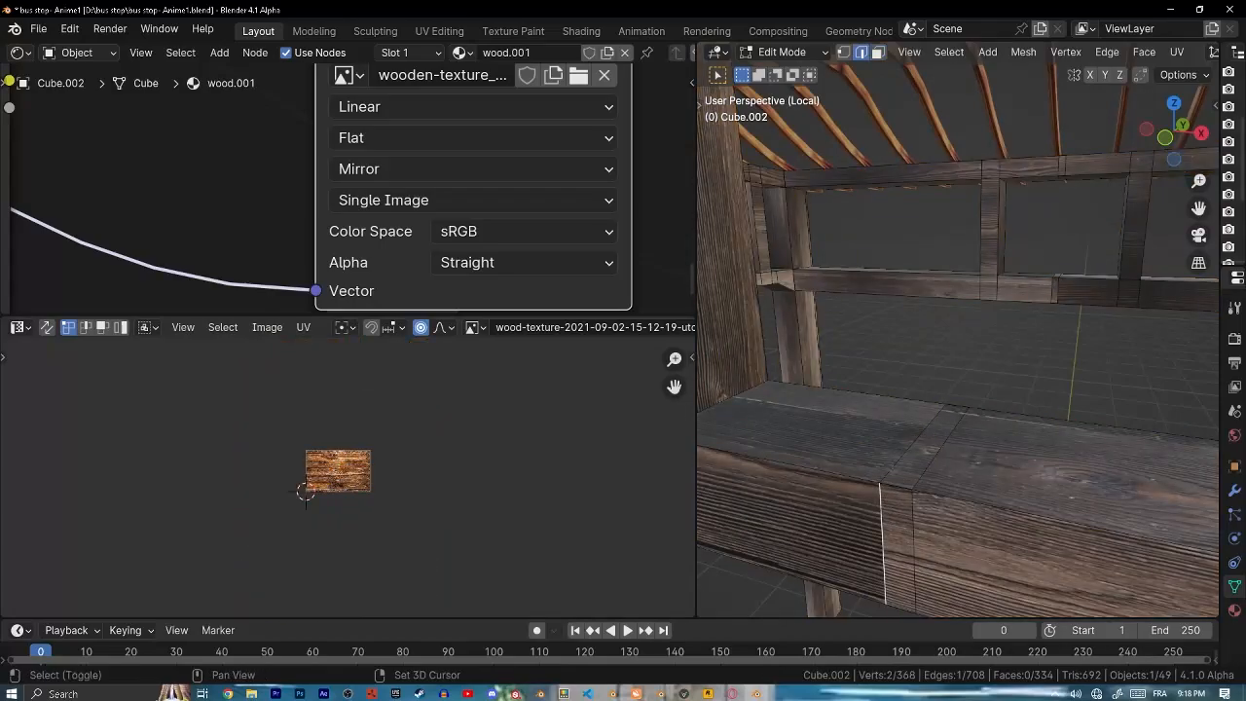
key("shift+z")
middle_click_drag(899, 471, 1001, 476)
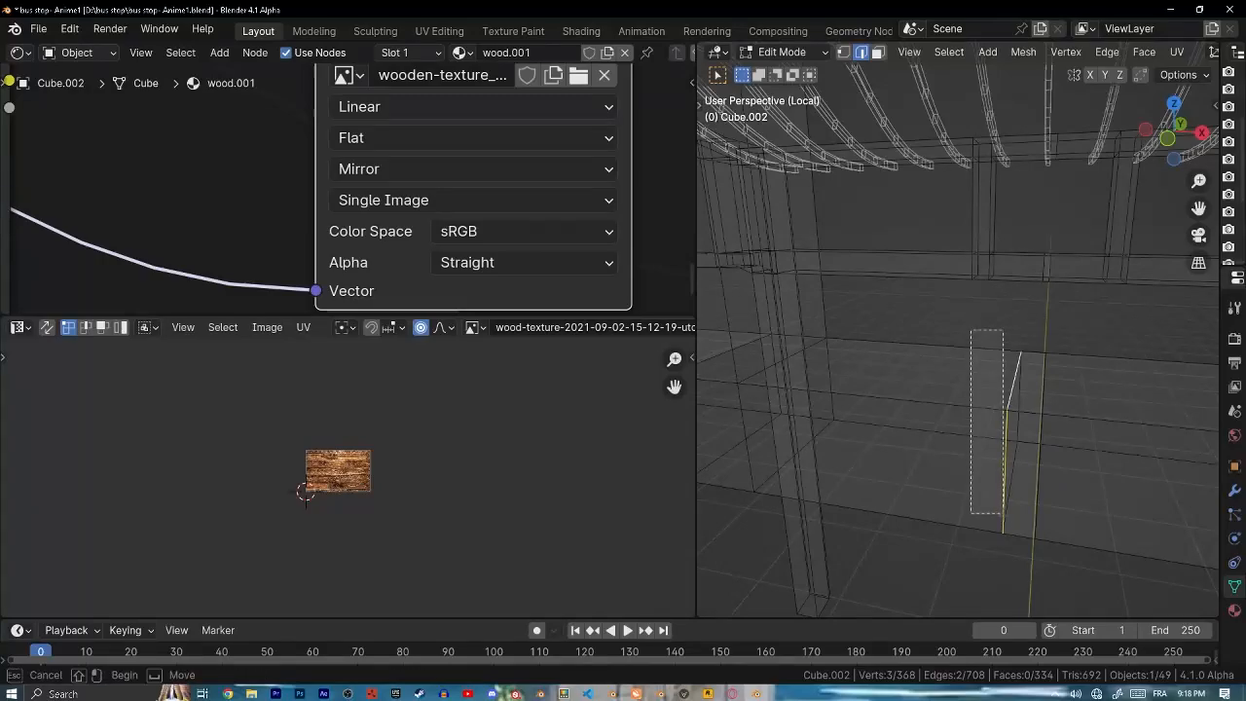
middle_click_drag(1049, 523, 1051, 525)
key("g")
key("x")
left_click(1043, 522)
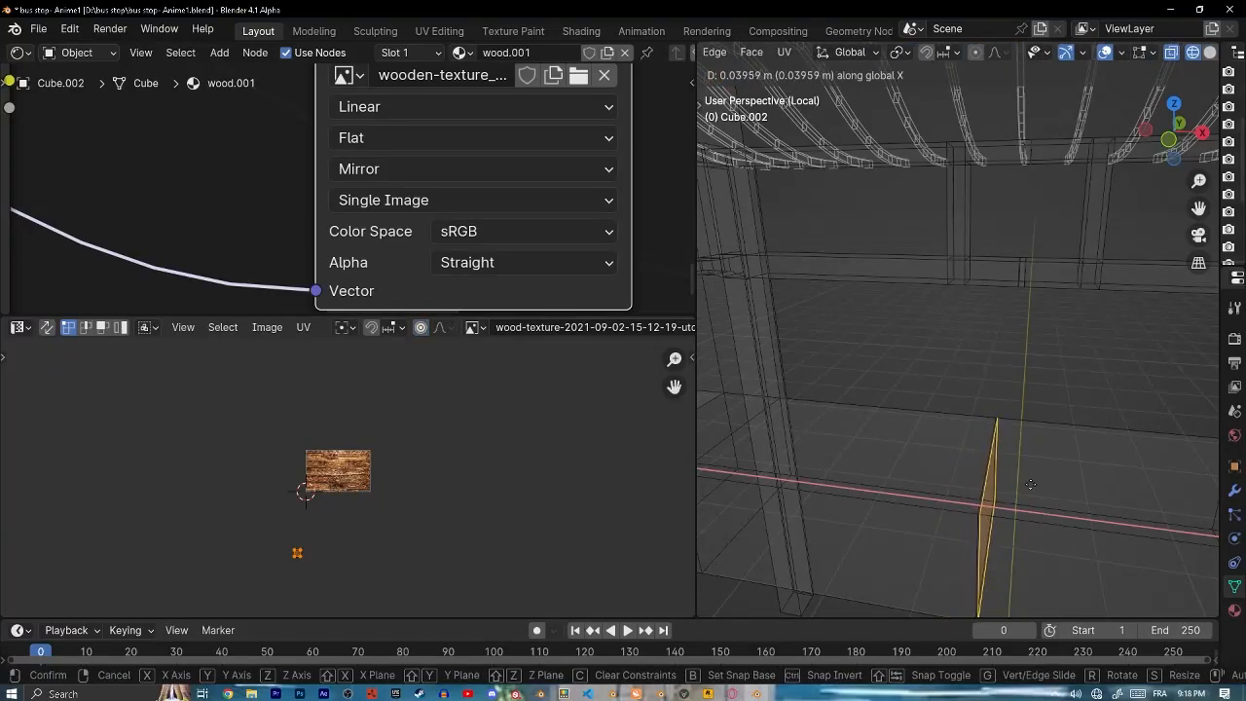
left_click(1013, 478)
key("Tab")
key("shift+z")
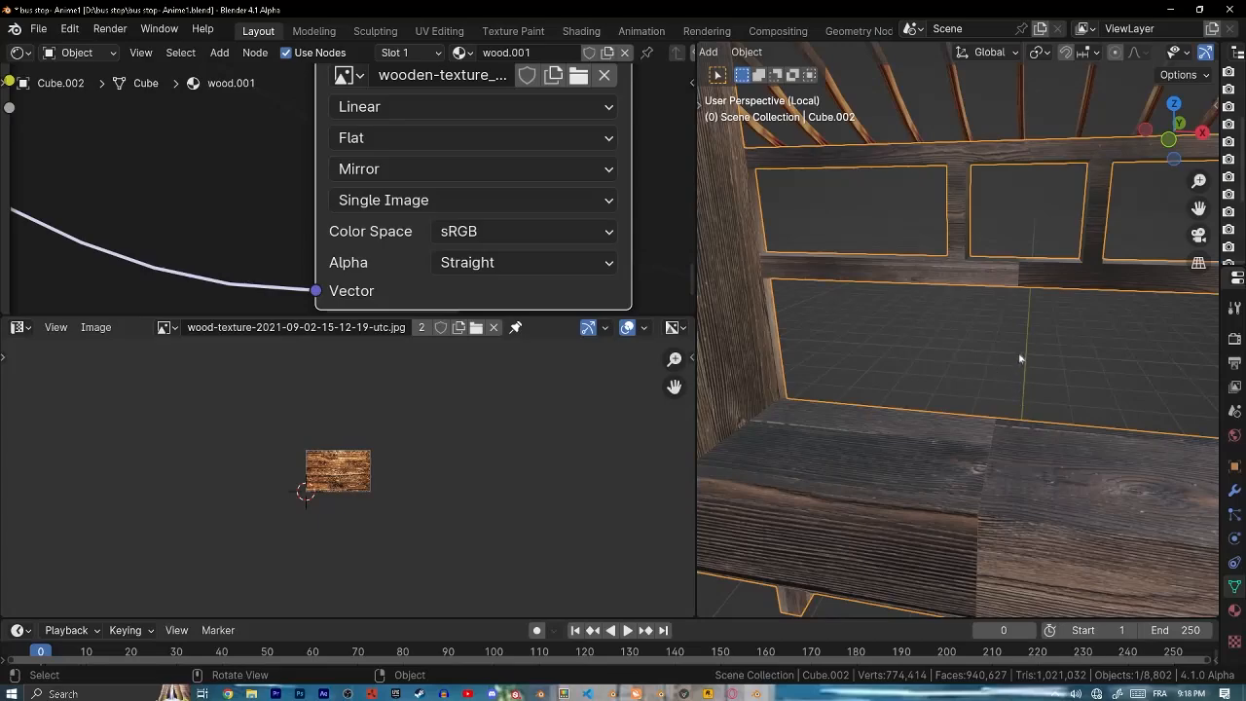
- Move the cross-section edges at the middle seam of the rear lower rail about 0.037 m along the X axis
key("Tab")
key("shift+z")
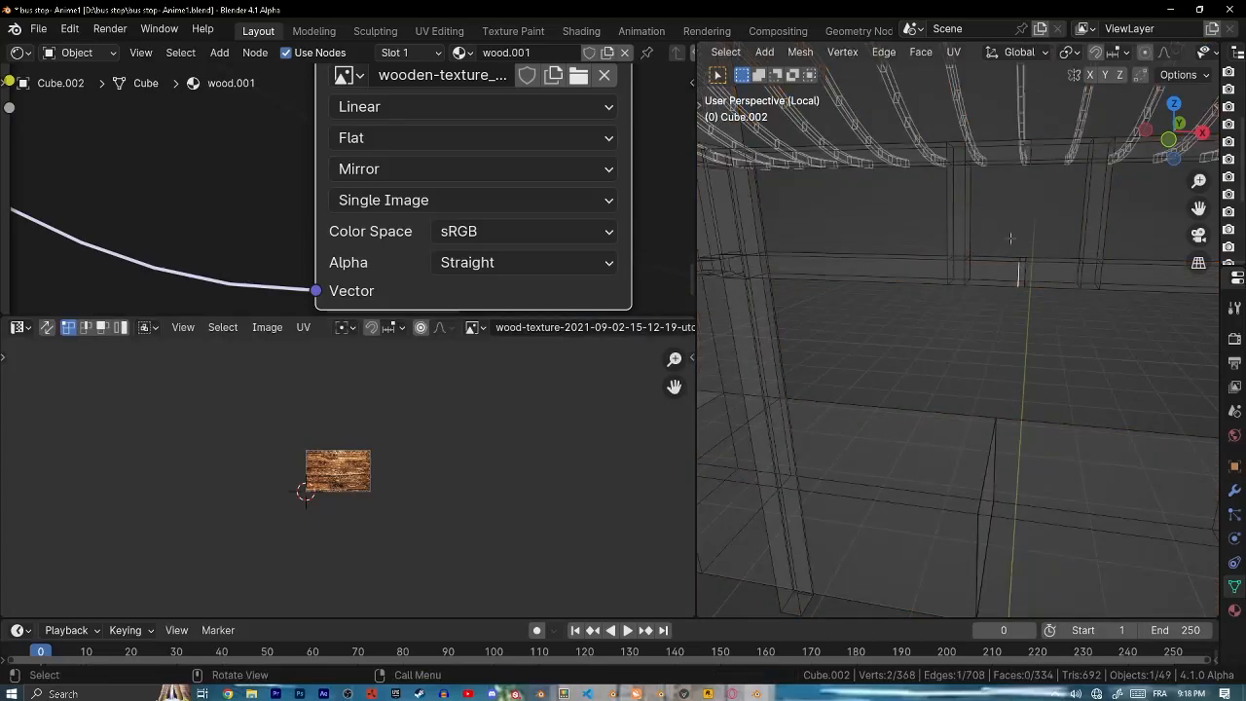
left_click_drag(1024, 327, 1027, 330)
middle_click_drag(1028, 330, 993, 343)
scroll(992, 360, "up", 5)
middle_click_drag(935, 375, 1043, 380, "shift")
scroll(1061, 389, "up", 2)
key("g")
key("x")
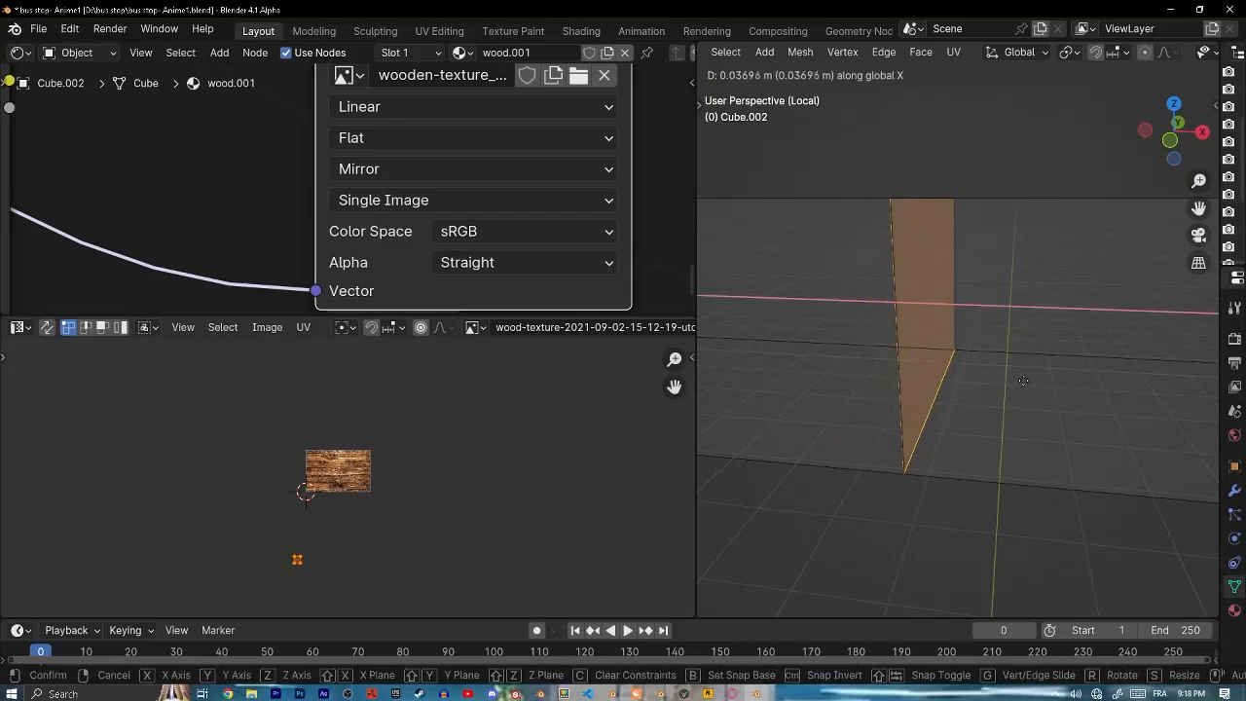
left_click(1030, 386)
key("shift+z")
scroll(1005, 300, "down", 4)
key("Tab")
scroll(1006, 310, "down", 4)
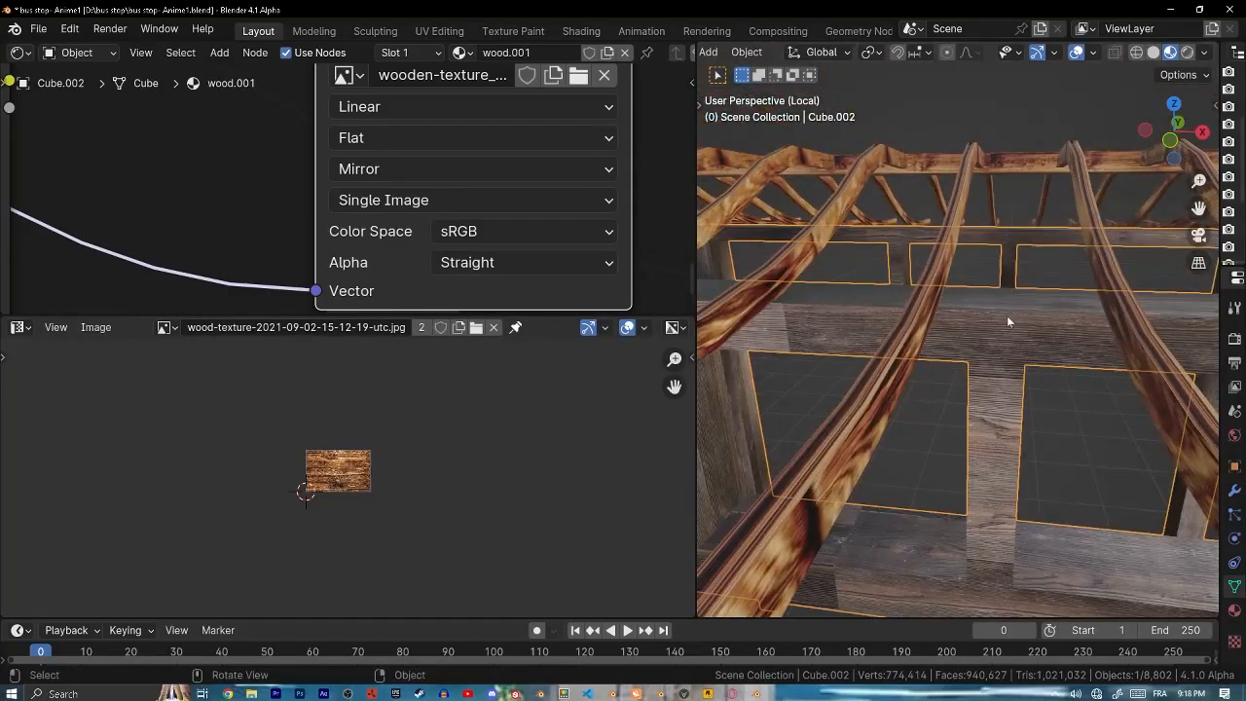
middle_click_drag(1006, 323, 1001, 315)
- Unwrap the entire post frame using Smart UV Project with a 66° angle limit
key("Tab")
key("a")
key("u")
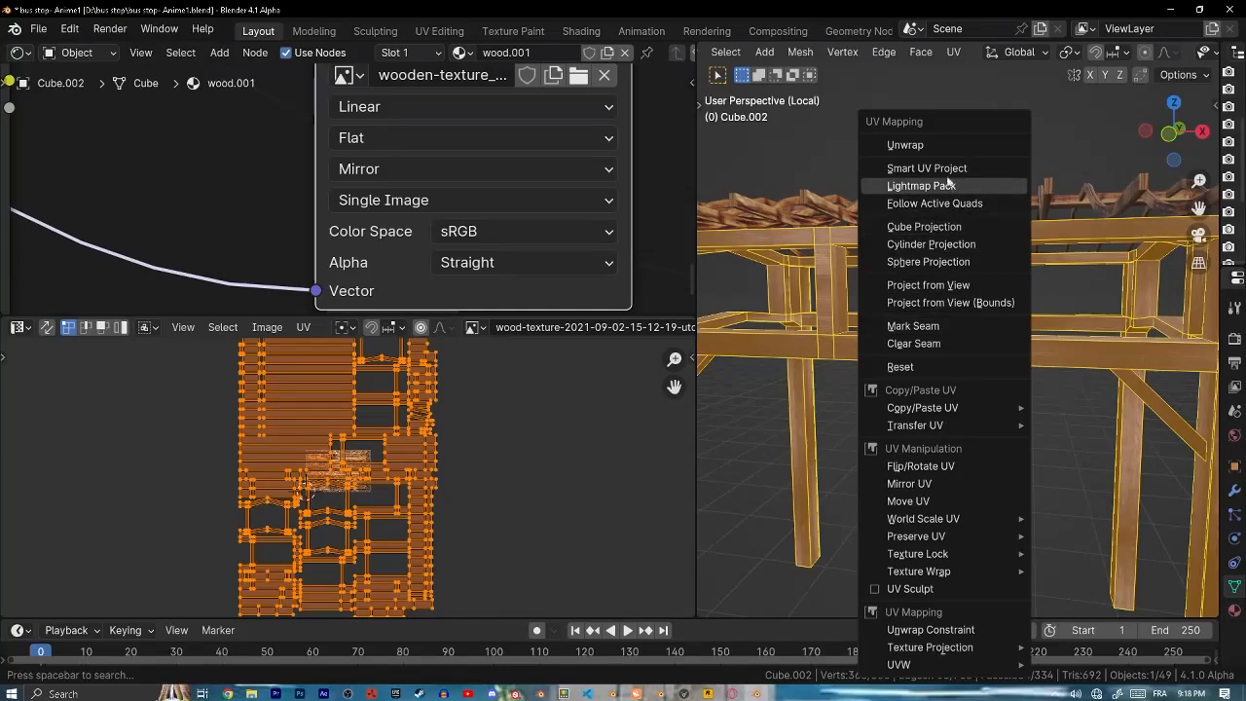
left_click(926, 169)
left_click(973, 324)
scroll(1081, 343, "up", 3)
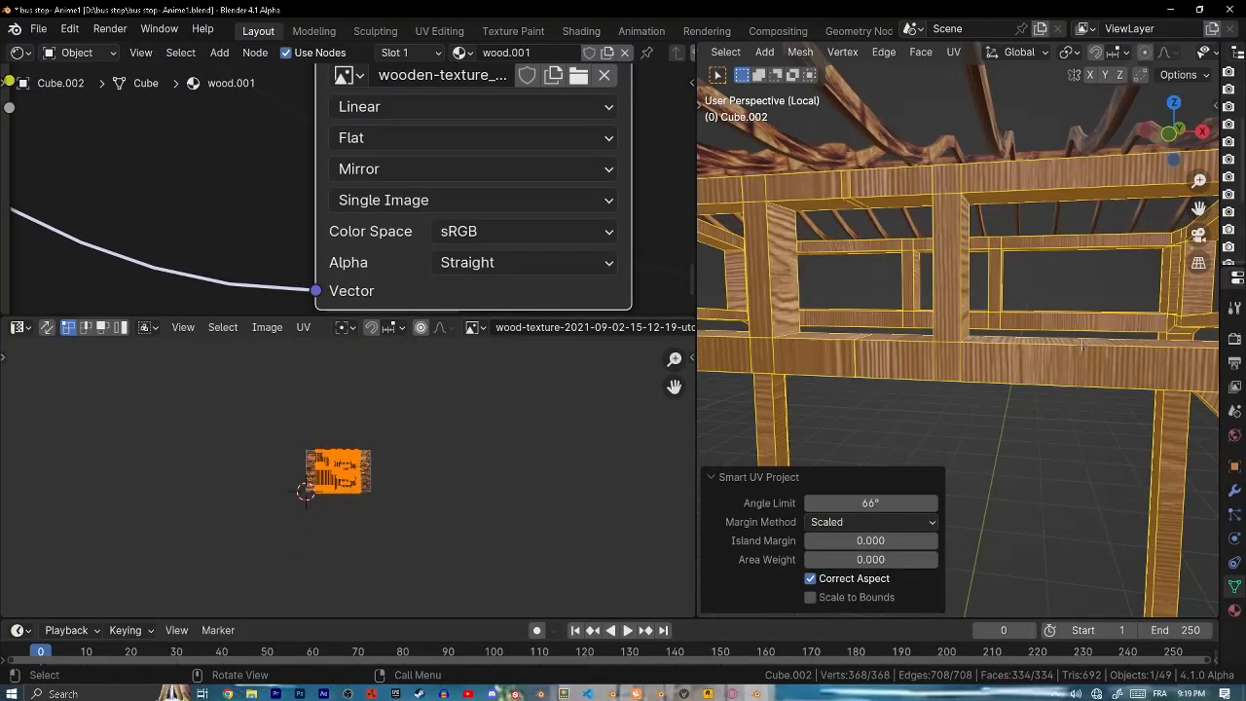
- Rotate the frame's whole UV layout by 90° over the wood image
scroll(1081, 343, "up", 2)
scroll(450, 507, "up", 6)
type("r")
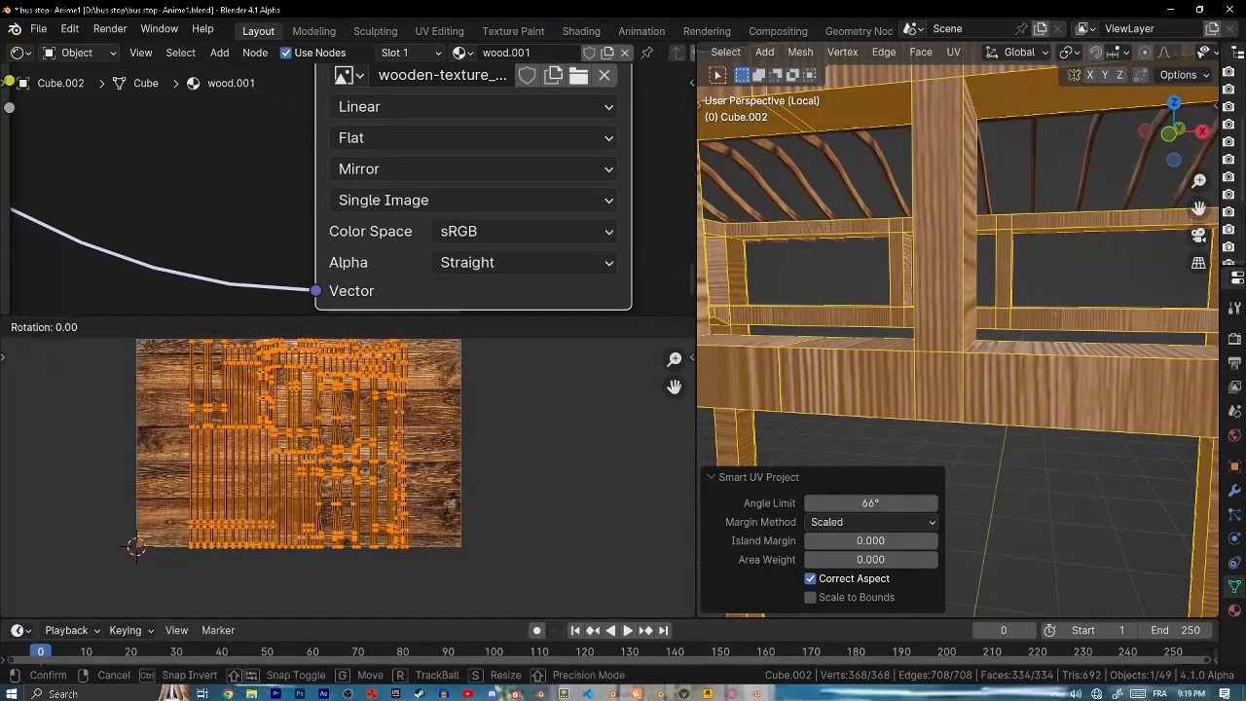
type("90")
key("Return")
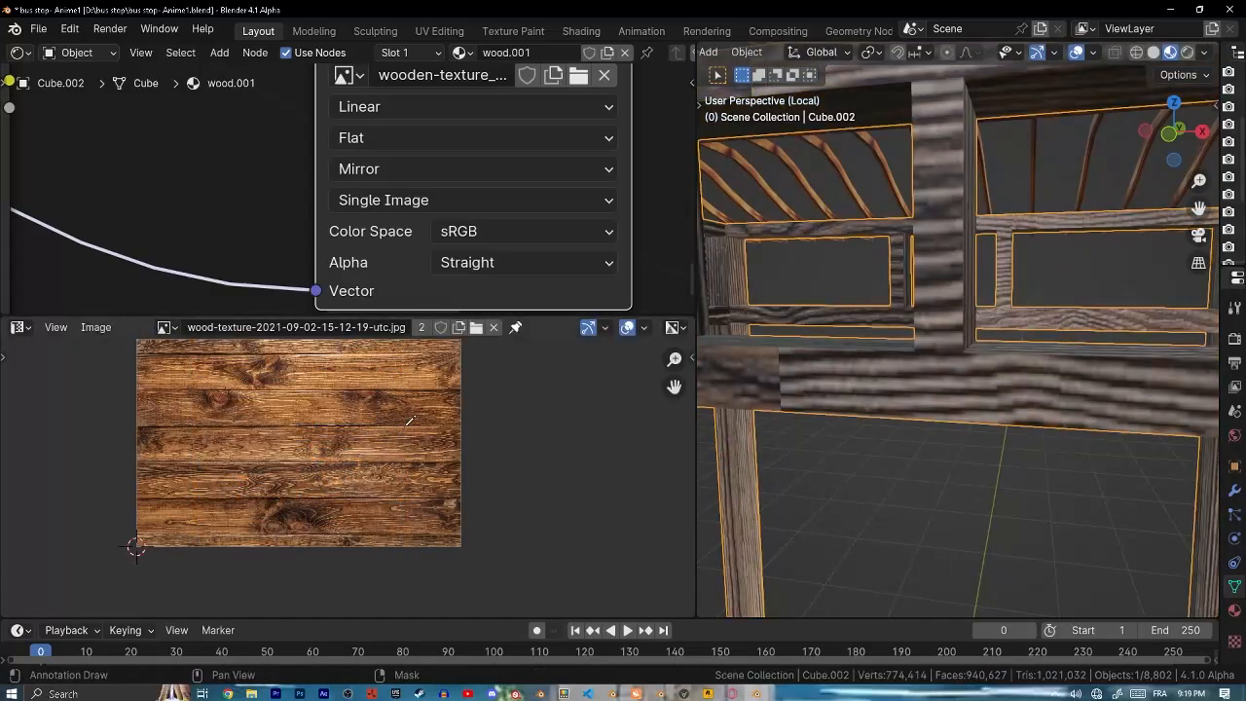
- Scale up the frame's UV layout in two passes to make the wood grain finer on the beams
key("s")
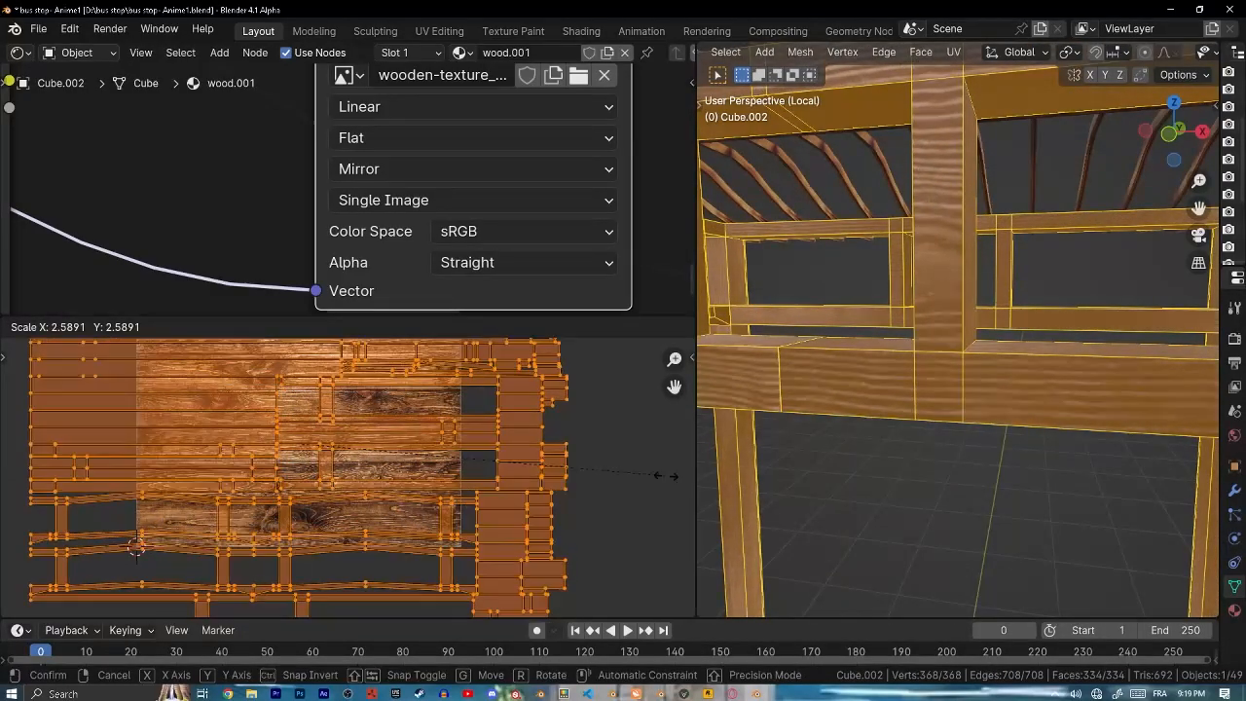
scroll(934, 417, "down", 4)
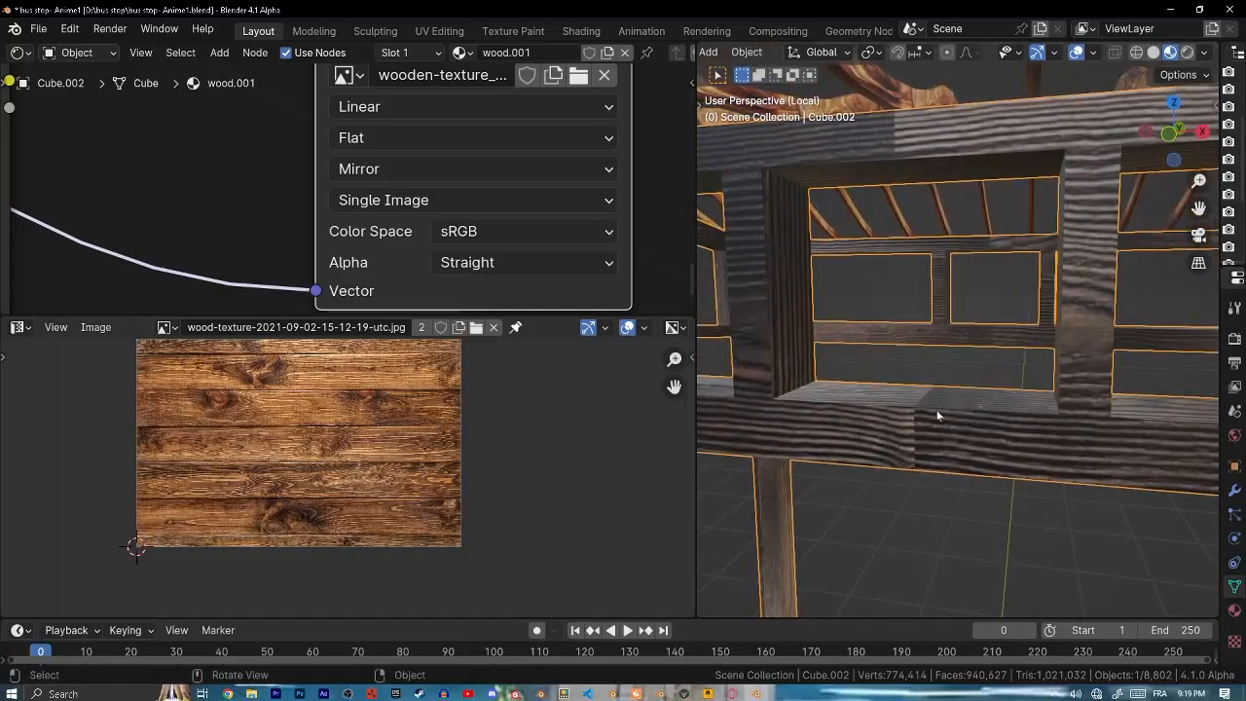
key("Tab")
key("s")
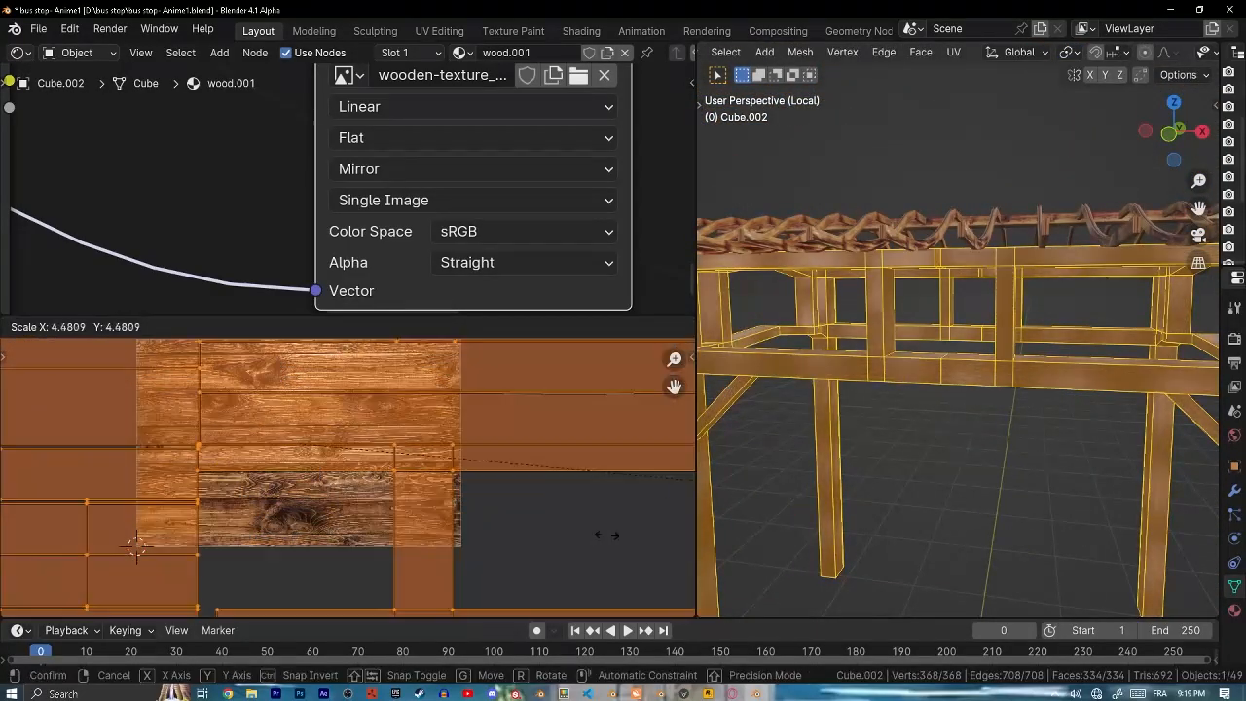
left_click(554, 534)
key("Tab")
scroll(897, 466, "up", 1)
scroll(897, 466, "up", 3)
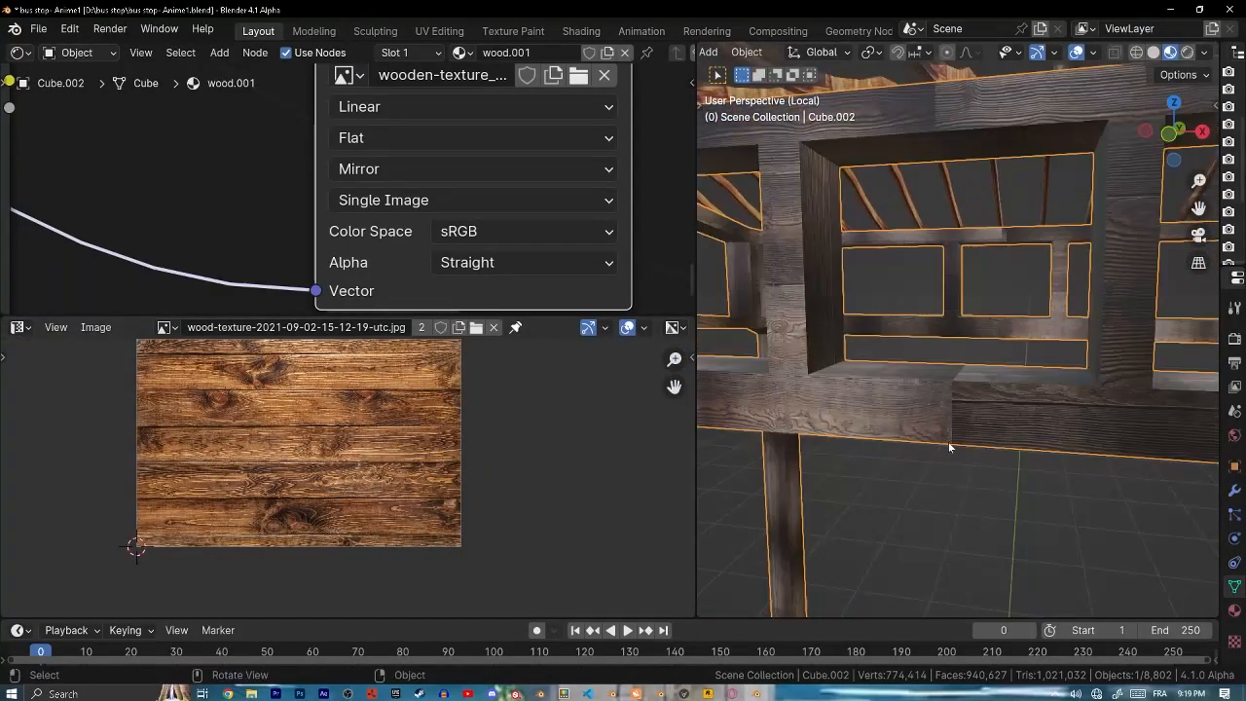
- Delete the stray interior faces at the beam seams and merge all frame vertices by distance at 0.0001 m
key("Tab")
key("x")
left_click(954, 477)
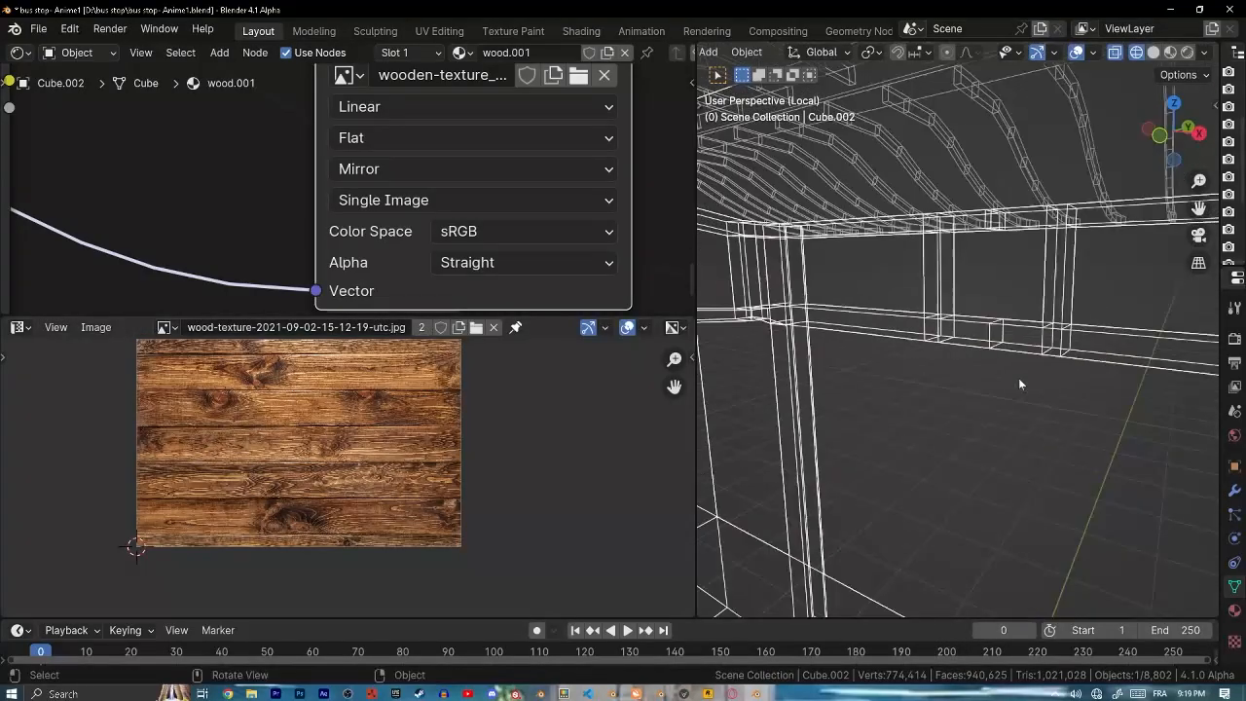
key("a")
key("m")
left_click(1061, 399)
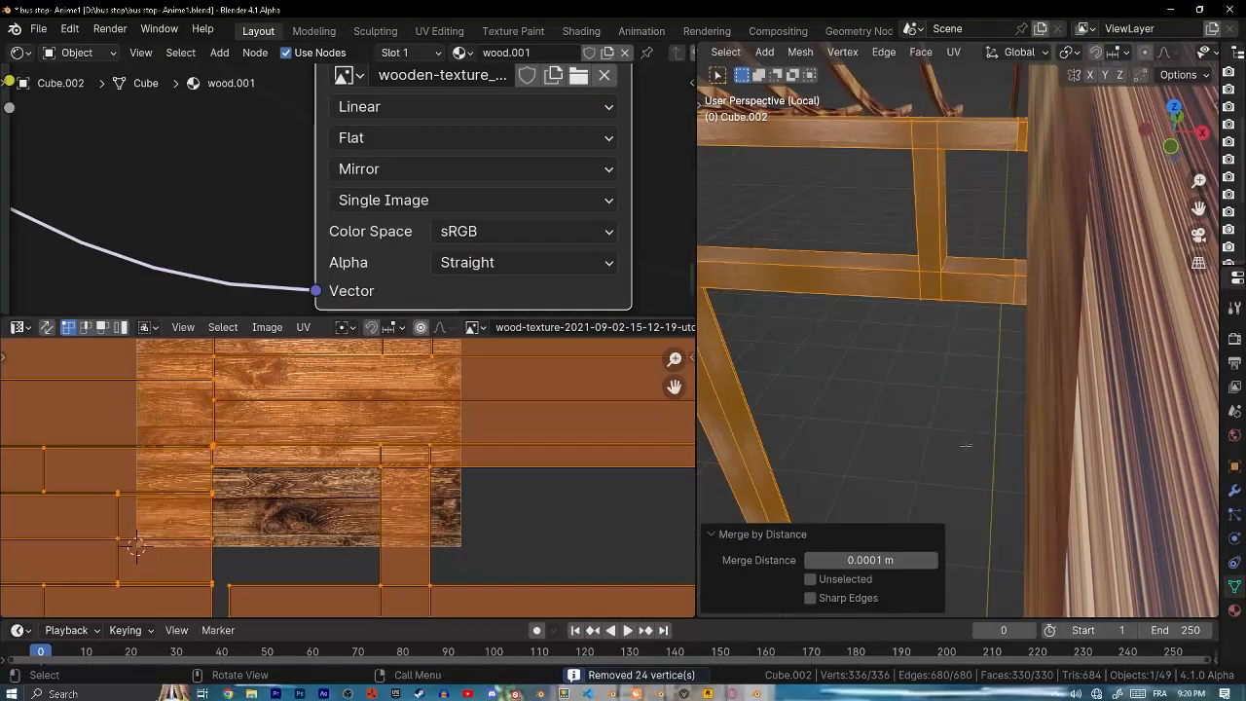
- Unwrap the merged post frame again using Smart UV Project with a 66° angle limit
scroll(966, 446, "down", 4)
key("u")
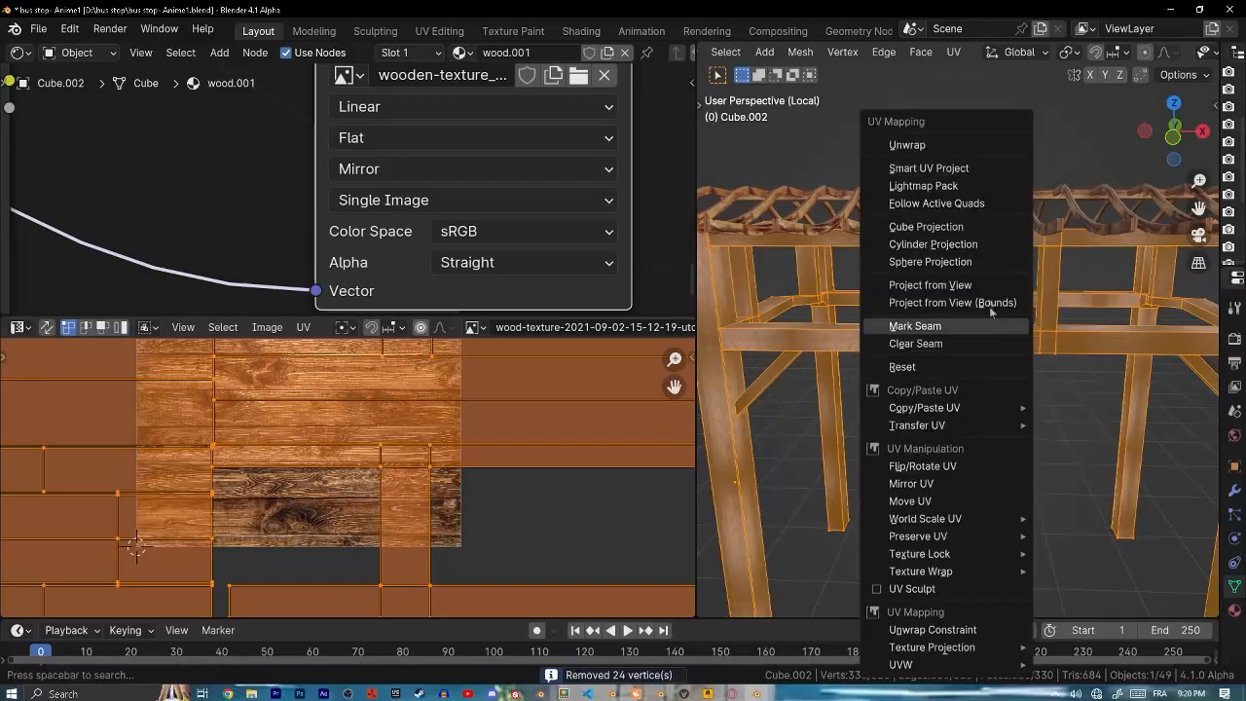
left_click(954, 168)
left_click(964, 331)
scroll(1026, 396, "up", 3)
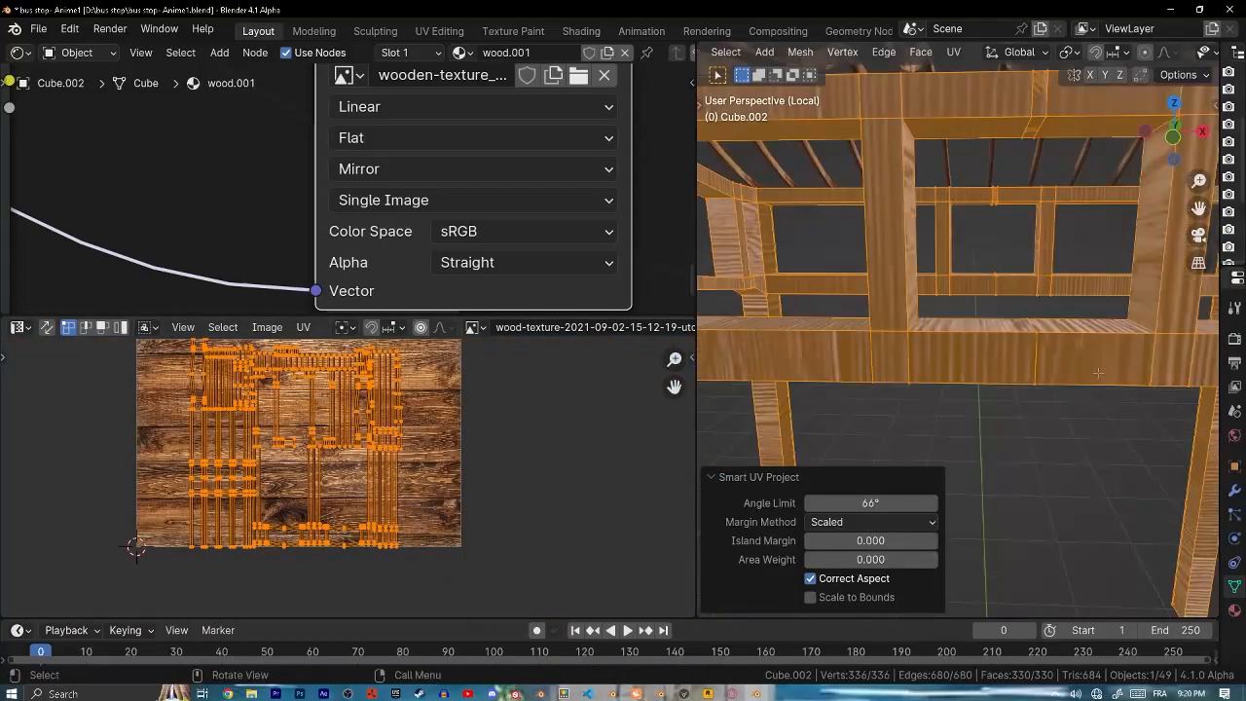
key("Tab")
scroll(1026, 396, "up", 2)
middle_click_drag(1027, 396, 963, 424)
scroll(950, 426, "down", 5)
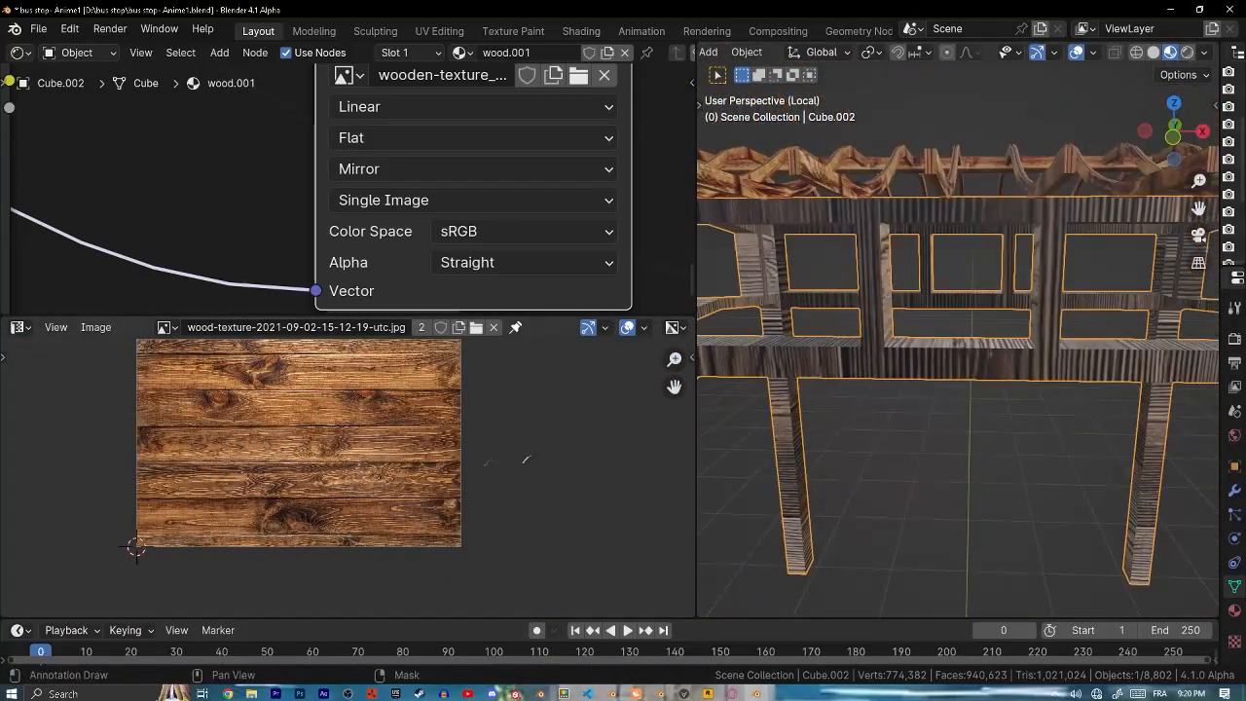
- Enlarge the frame's new UV layout and rotate it 90° to align the grain with the beams
key("Tab")
key("s")
left_click(152, 501)
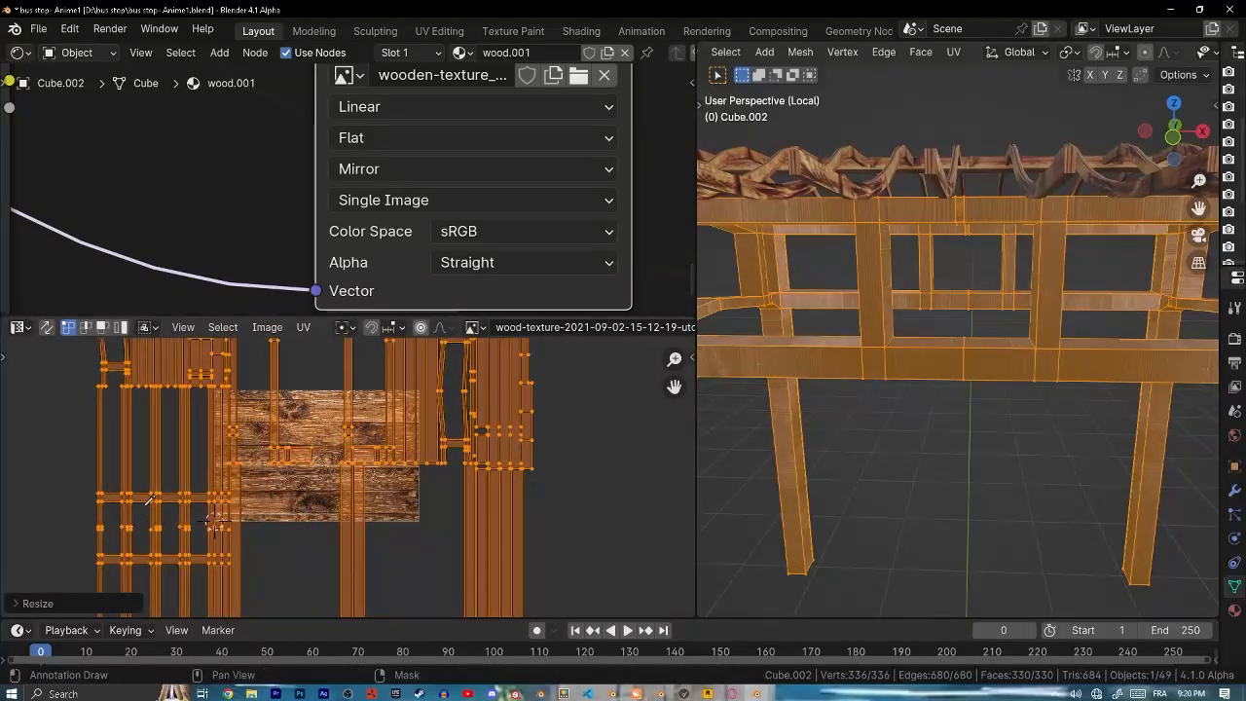
key("Tab")
key("Tab")
type("90")
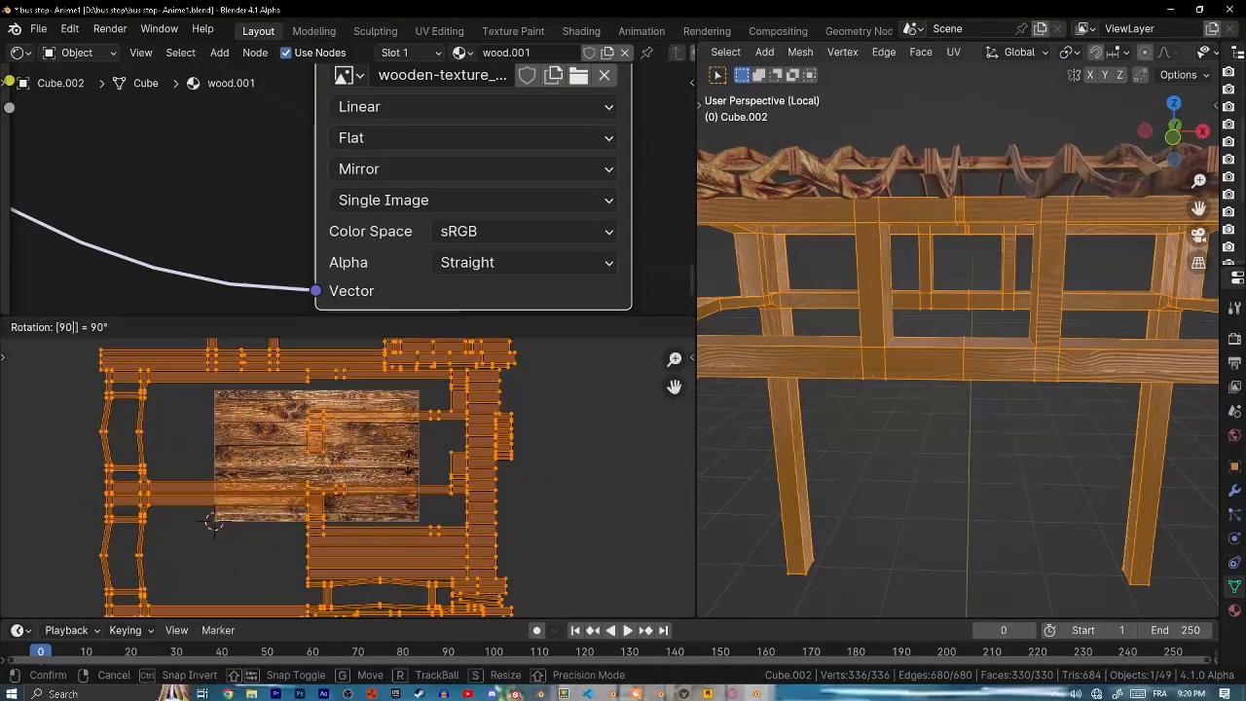
key("Return")
- Scale the frame's UV layout up by a further factor of about 2.05 and check the grain on the posts
key("Tab")
scroll(931, 446, "up", 5)
scroll(506, 518, "down", 1)
key("Tab")
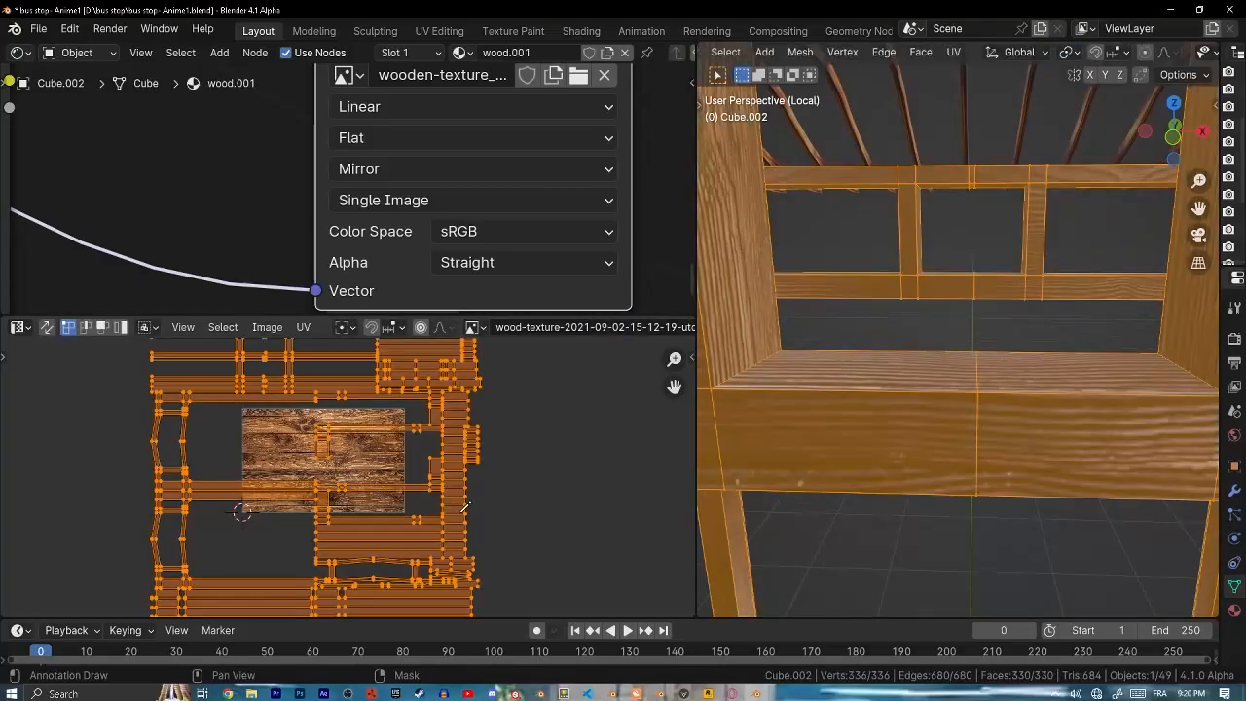
key("s")
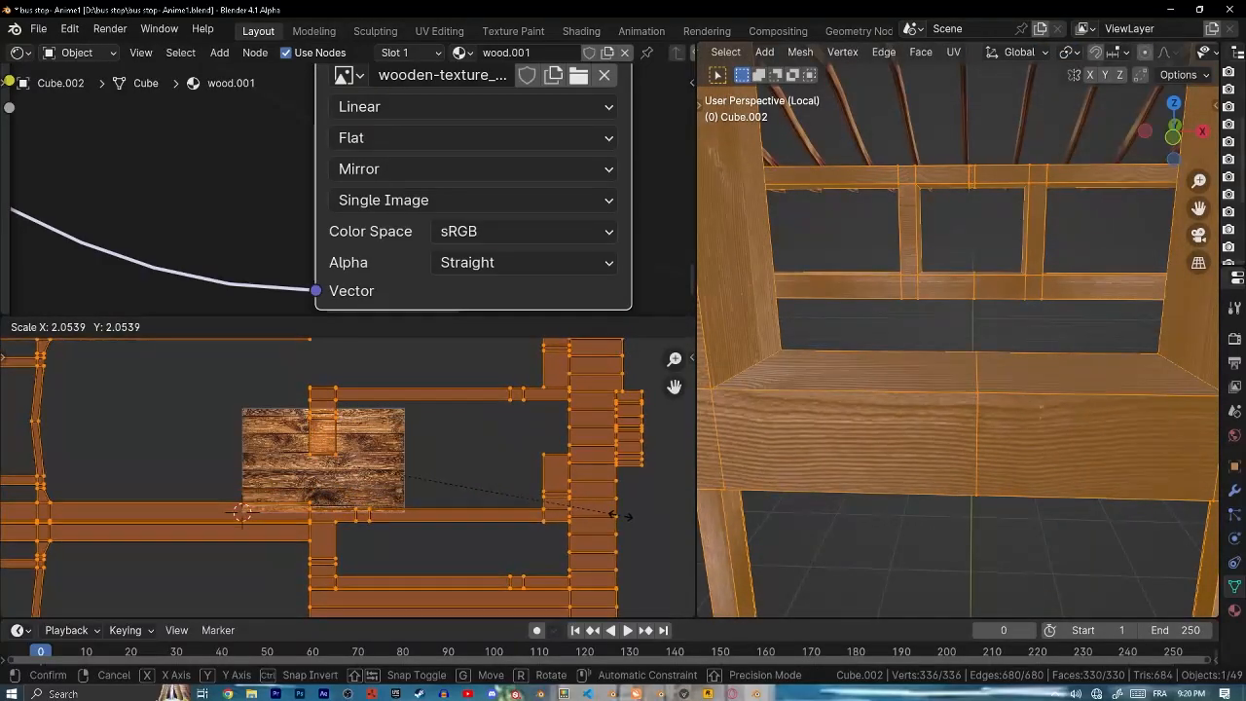
left_click(626, 514)
key("Tab")
scroll(1116, 488, "down", 5)
middle_click_drag(1115, 487, 1023, 429)
scroll(1039, 470, "up", 3)
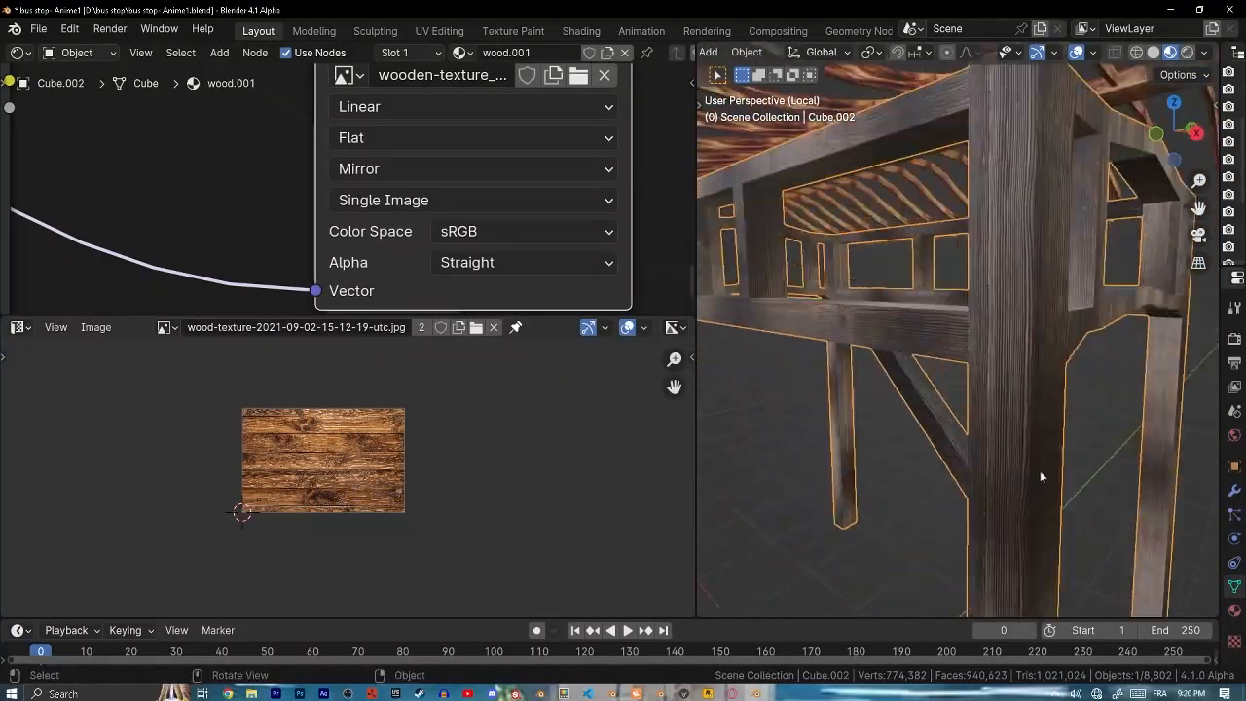
middle_click_drag(1040, 470, 1104, 485)
- Unwrap the arrayed roof batten mesh that uses the wood material with Smart UV Project
scroll(996, 449, "up", 4)
left_click(1063, 462)
key("Tab")
middle_click_drag(1031, 416, 1039, 463)
scroll(1038, 462, "down", 6)
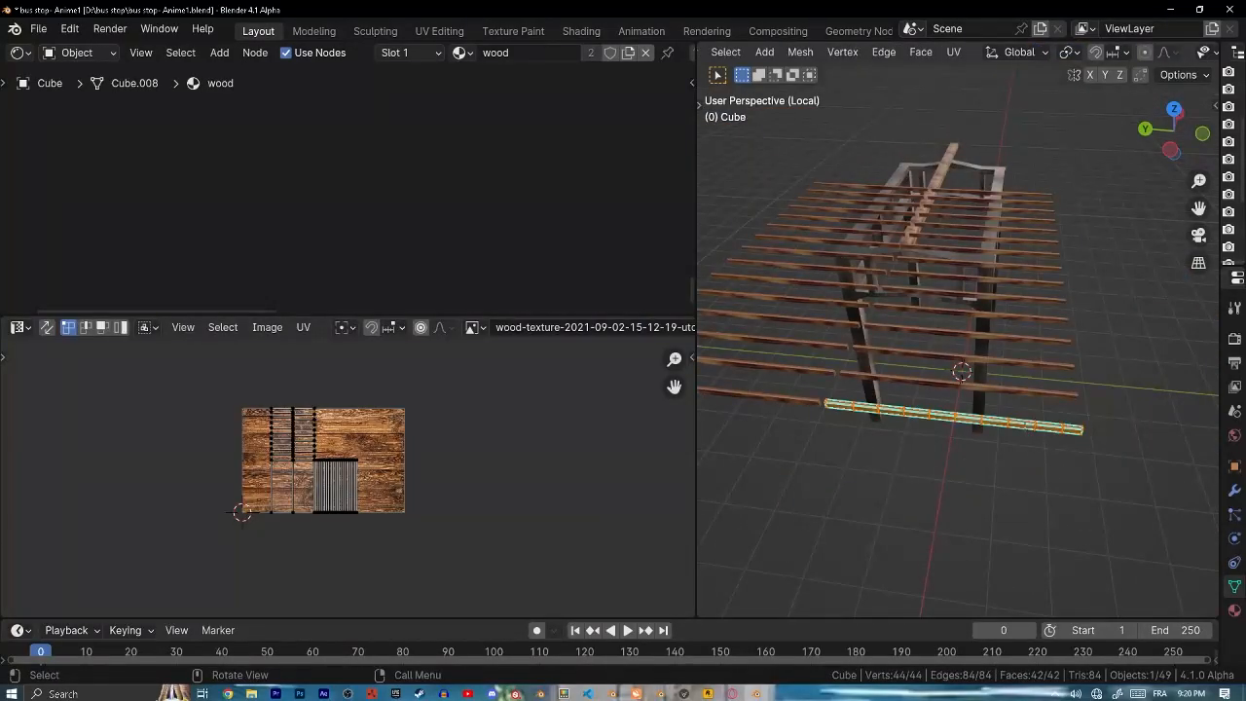
key("u")
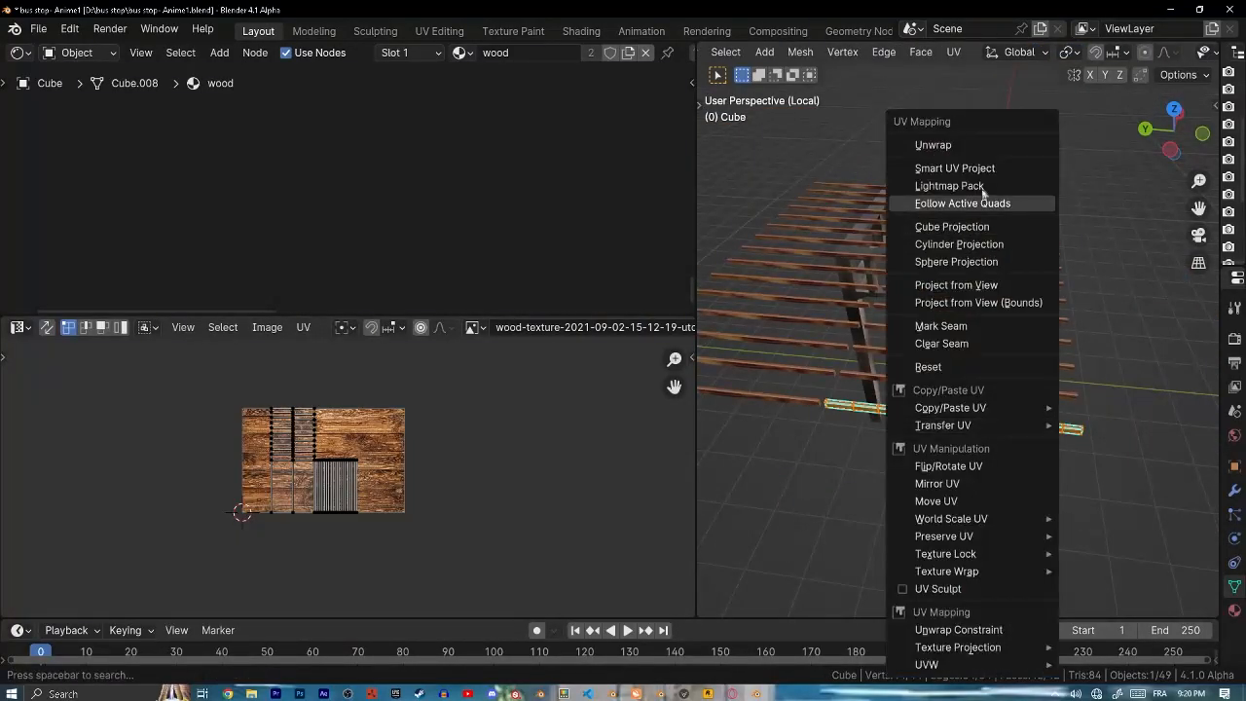
left_click(1046, 167)
left_click(988, 331)
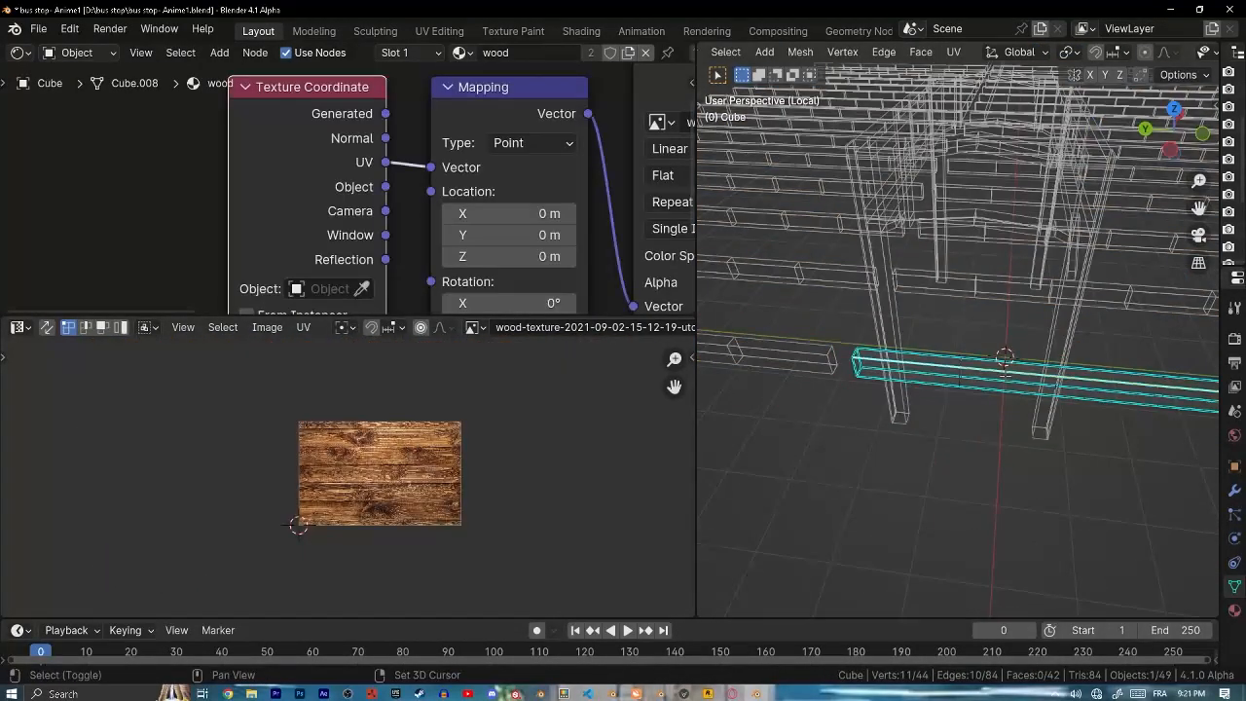
- Mark the selected lengthwise edge run of the roof batten as a seam
middle_click_drag(936, 366, 934, 383)
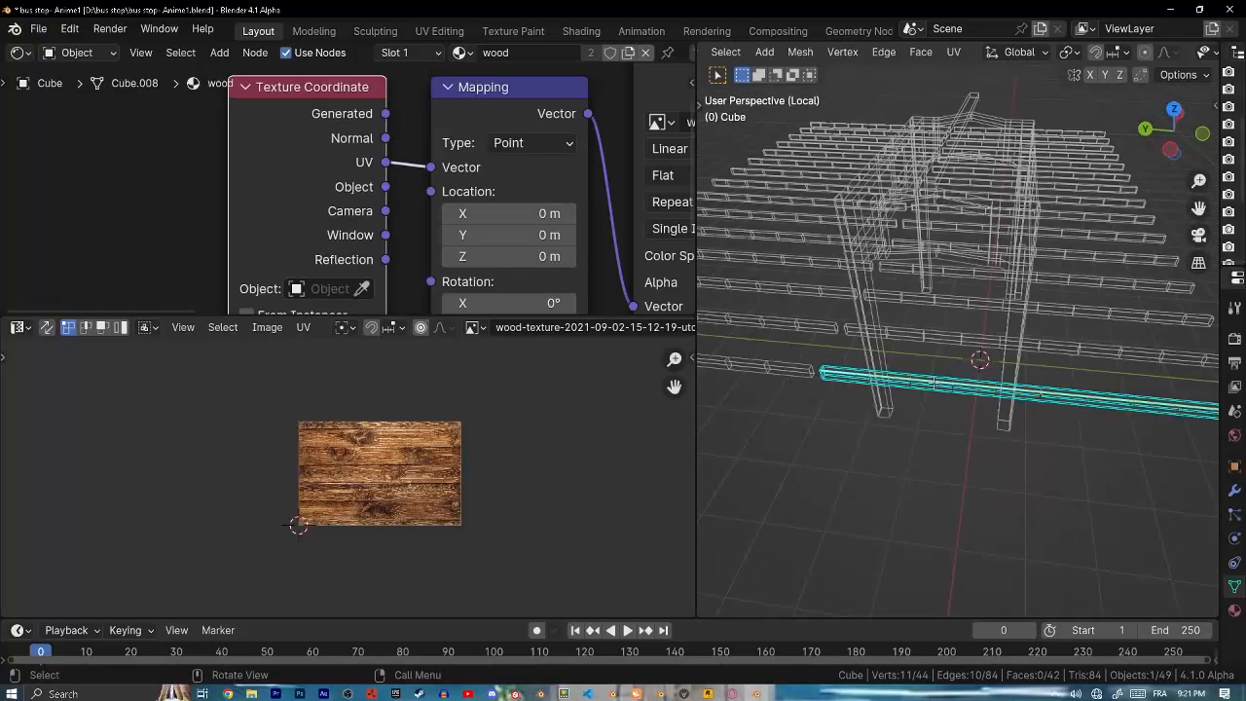
key("ctrl+e")
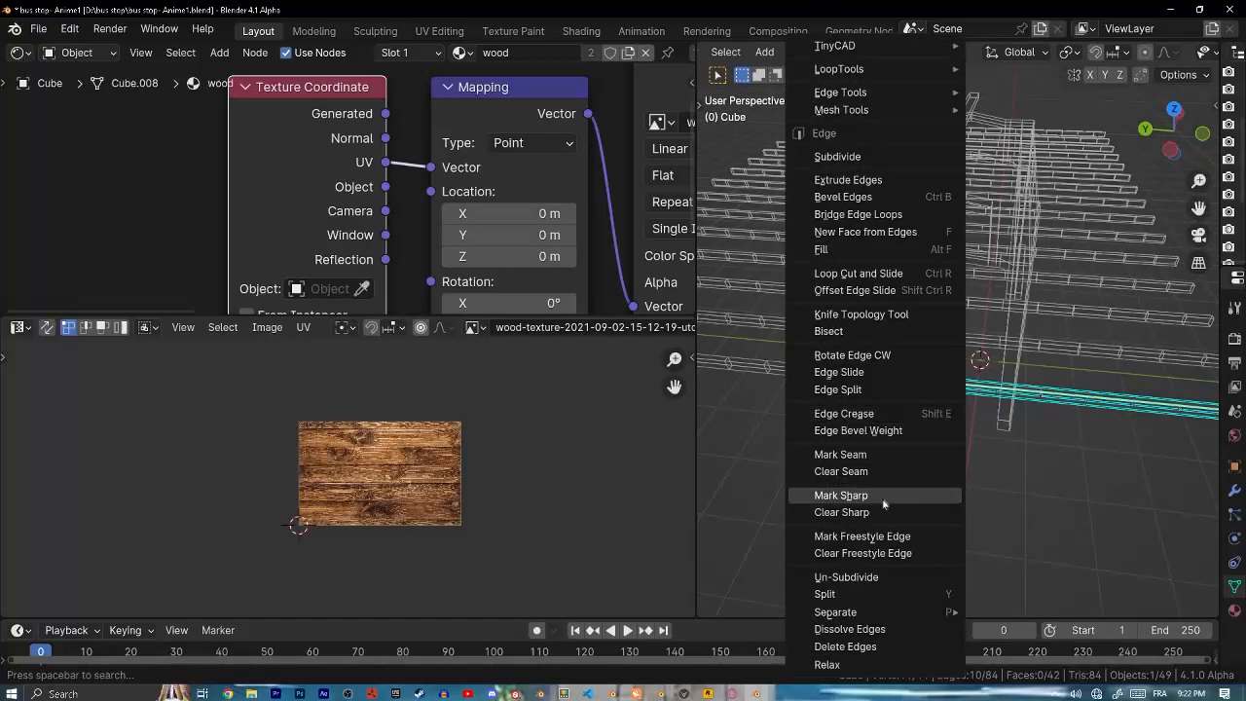
left_click(878, 458)
- Select the four edges around the roof batten's near end cap and mark them as a seam
middle_click_drag(878, 457, 949, 457)
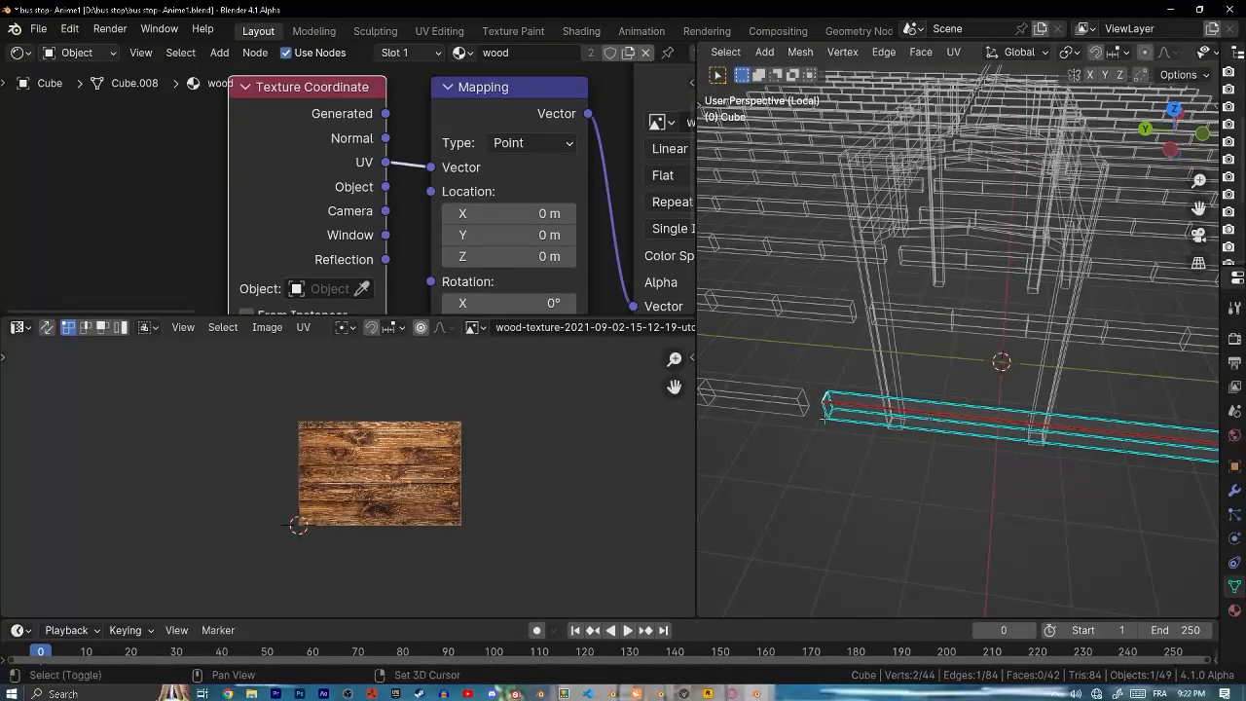
middle_click_drag(824, 416, 842, 416, "shift")
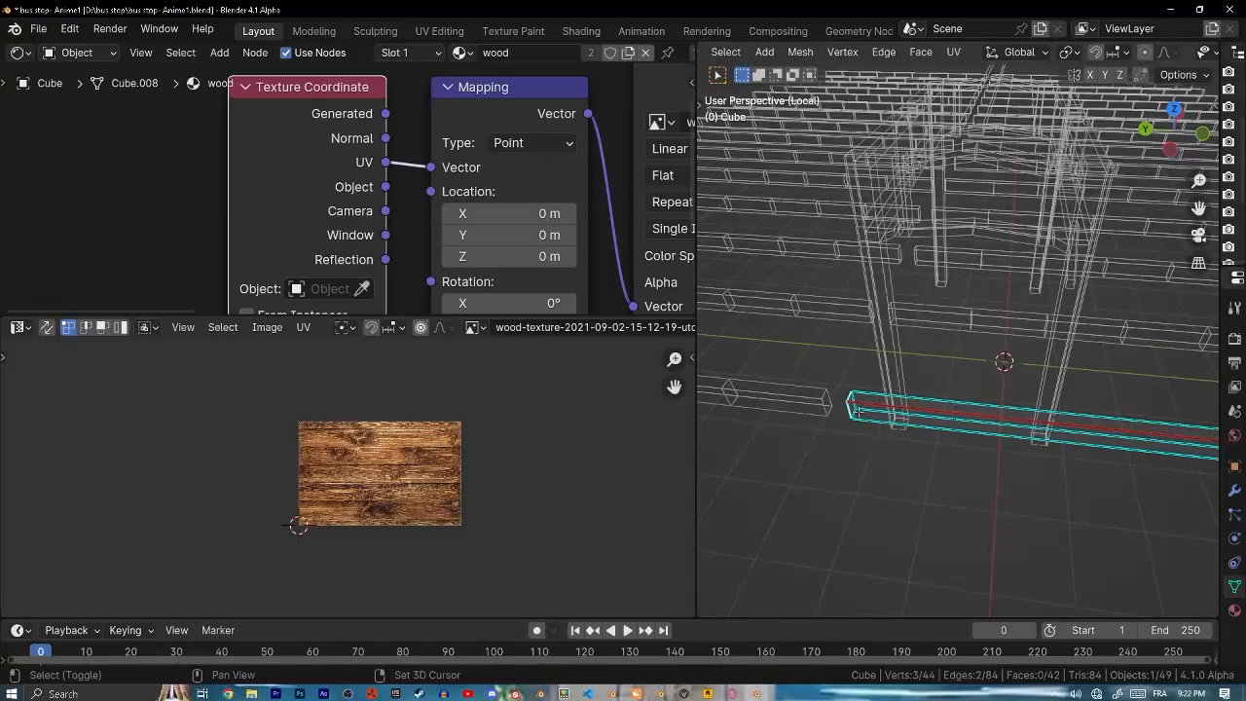
left_click(849, 407, "shift")
key("ctrl+e")
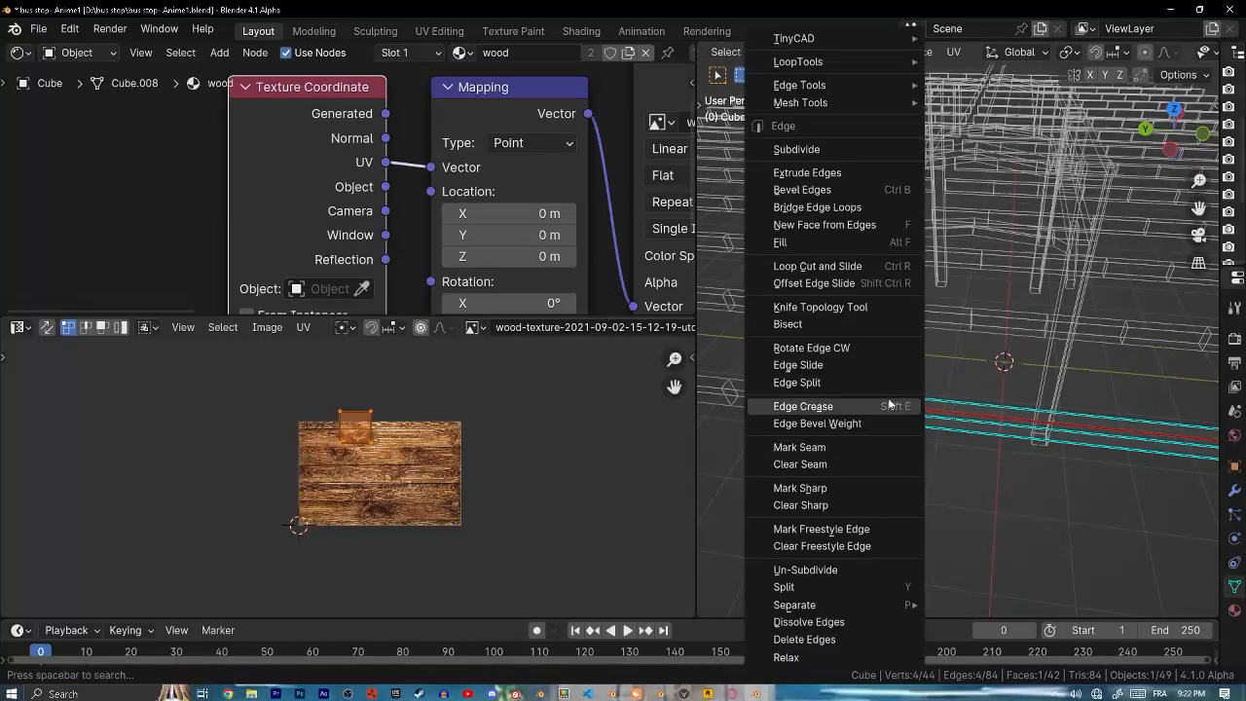
left_click(865, 444)
- Unwrap the whole roof batten along its seams with the Angle Based method
middle_click_drag(864, 444, 906, 387, "shift")
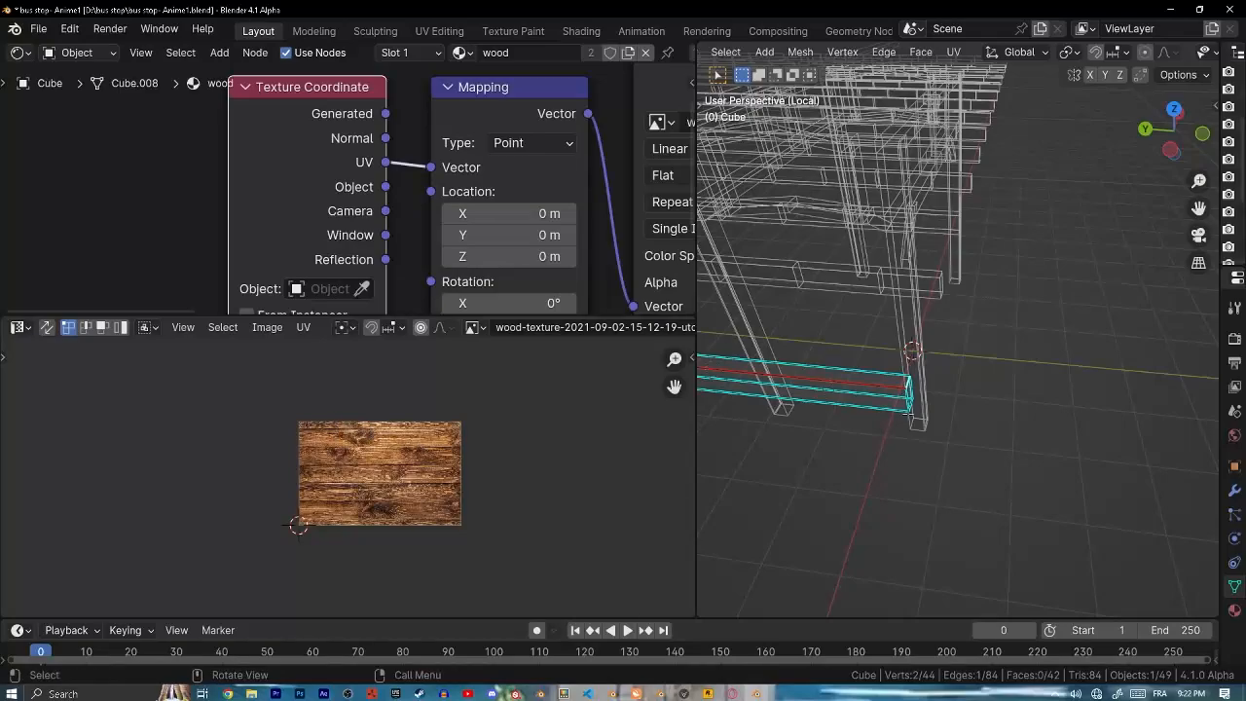
key("a")
key("u")
left_click(798, 139)
scroll(539, 499, "up", 4)
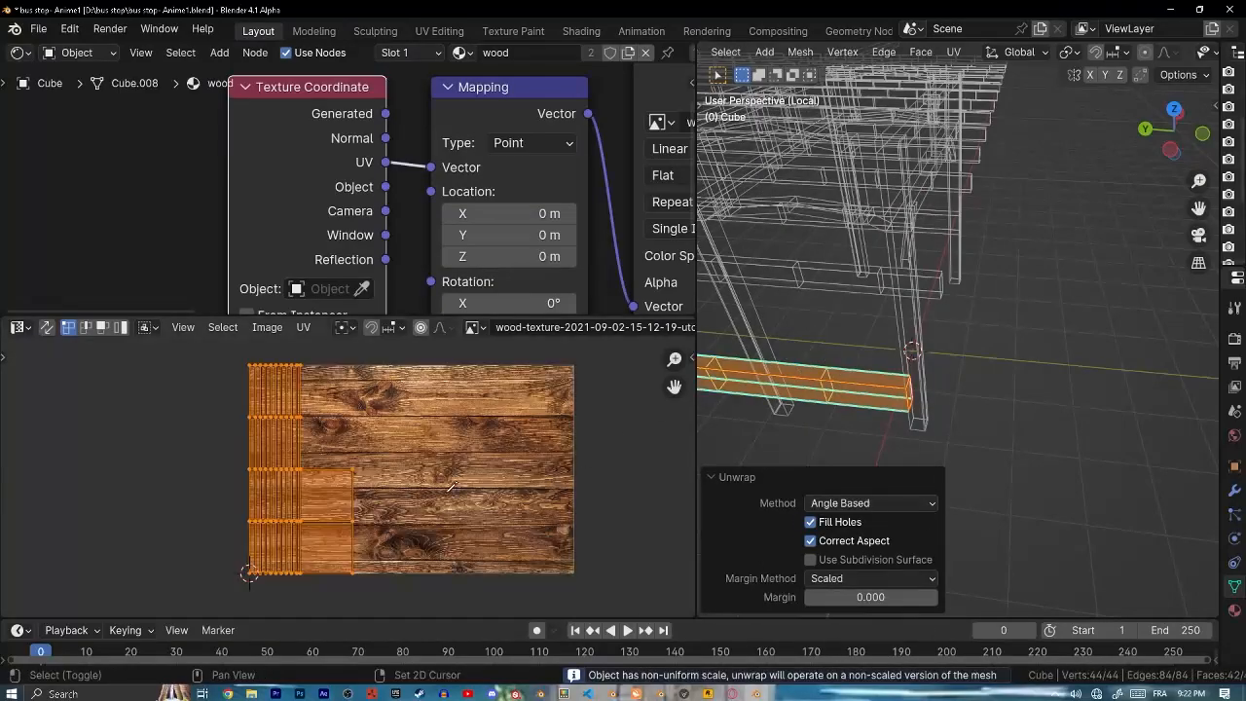
scroll(538, 498, "down", 3)
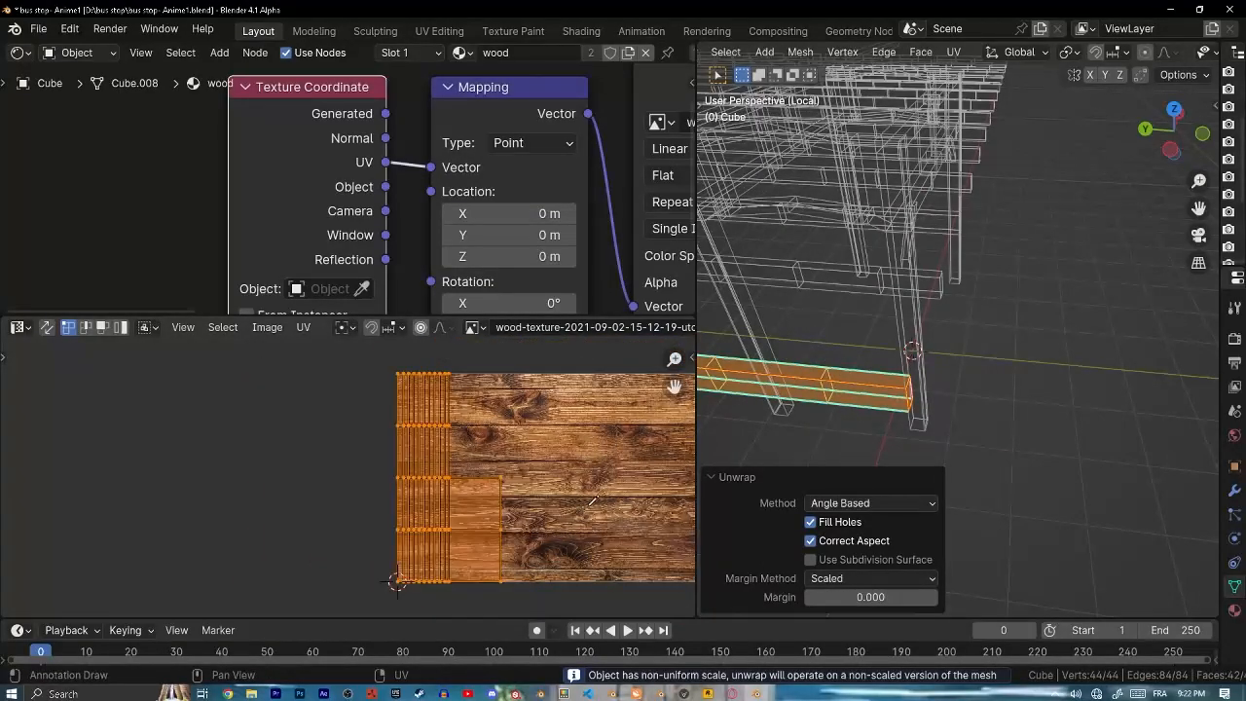
- Stretch the batten's UV layout along X by a factor of more than 20 so the faces regain their length
key("s")
key("x")
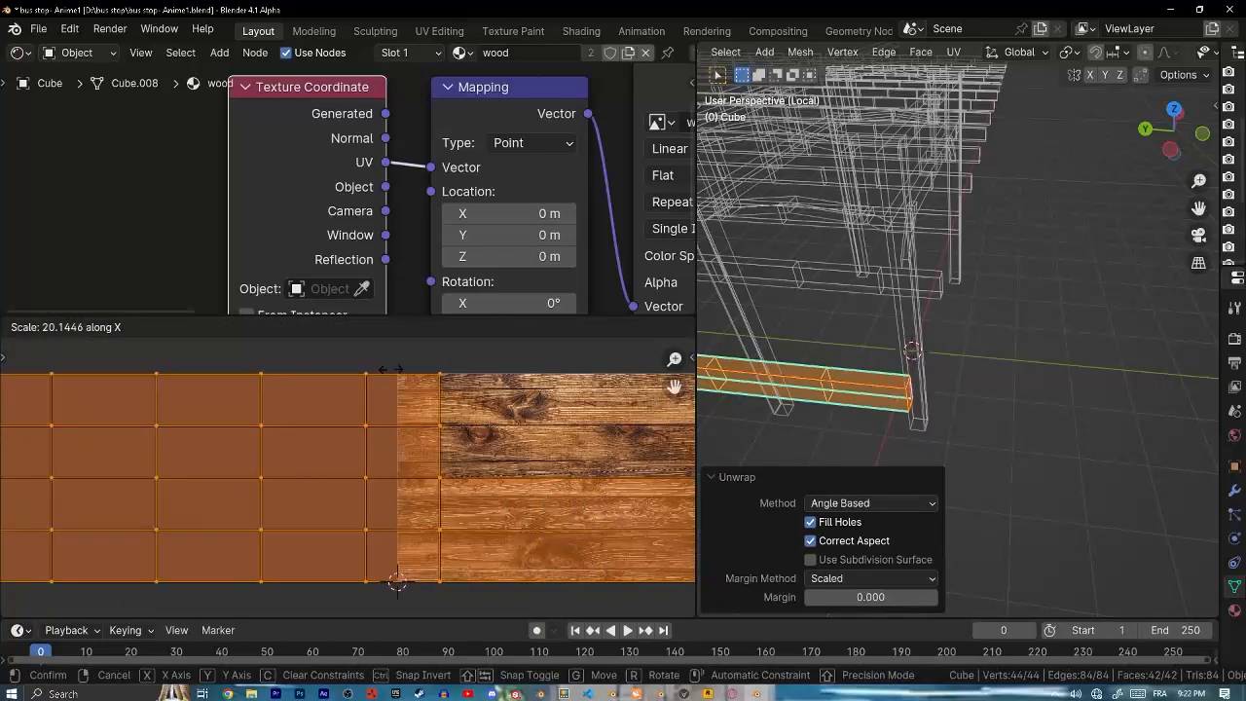
left_click(397, 581)
scroll(6, 467, "down", 6)
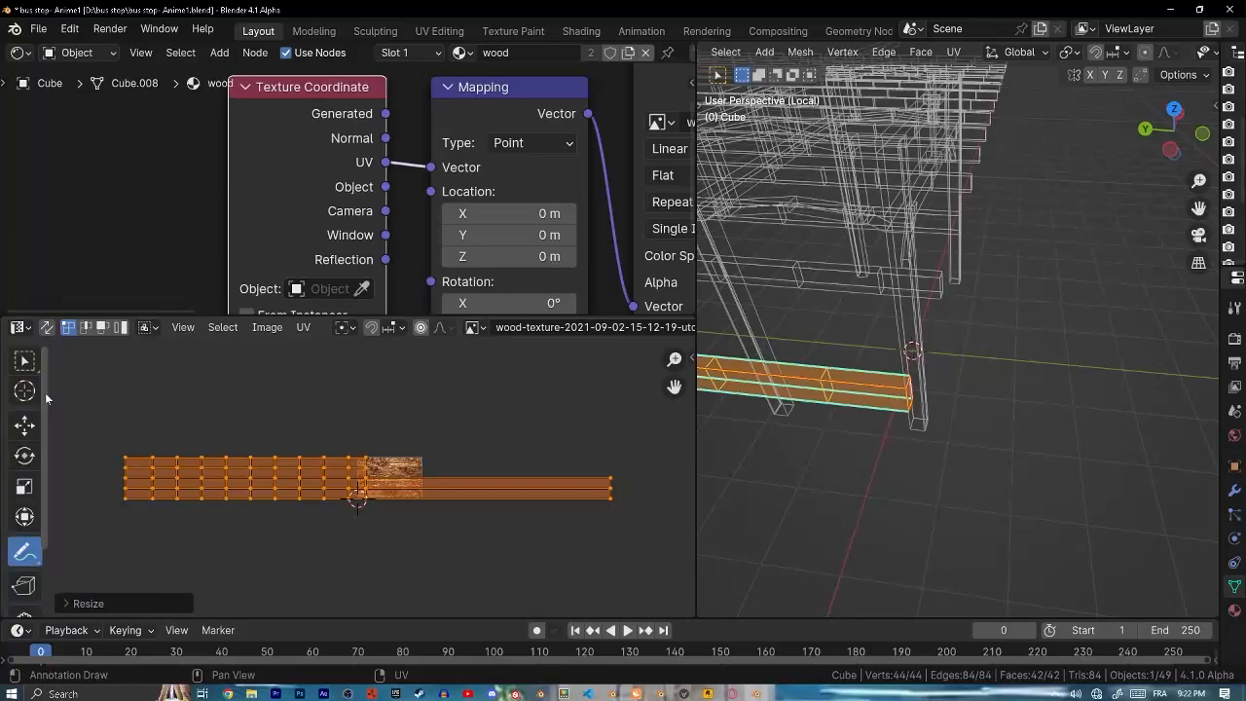
- Move the overstretched end-cap UV vertices along X back towards the wood image and leave mesh editing
key("t")
left_click_drag(562, 435, 668, 578)
key("g")
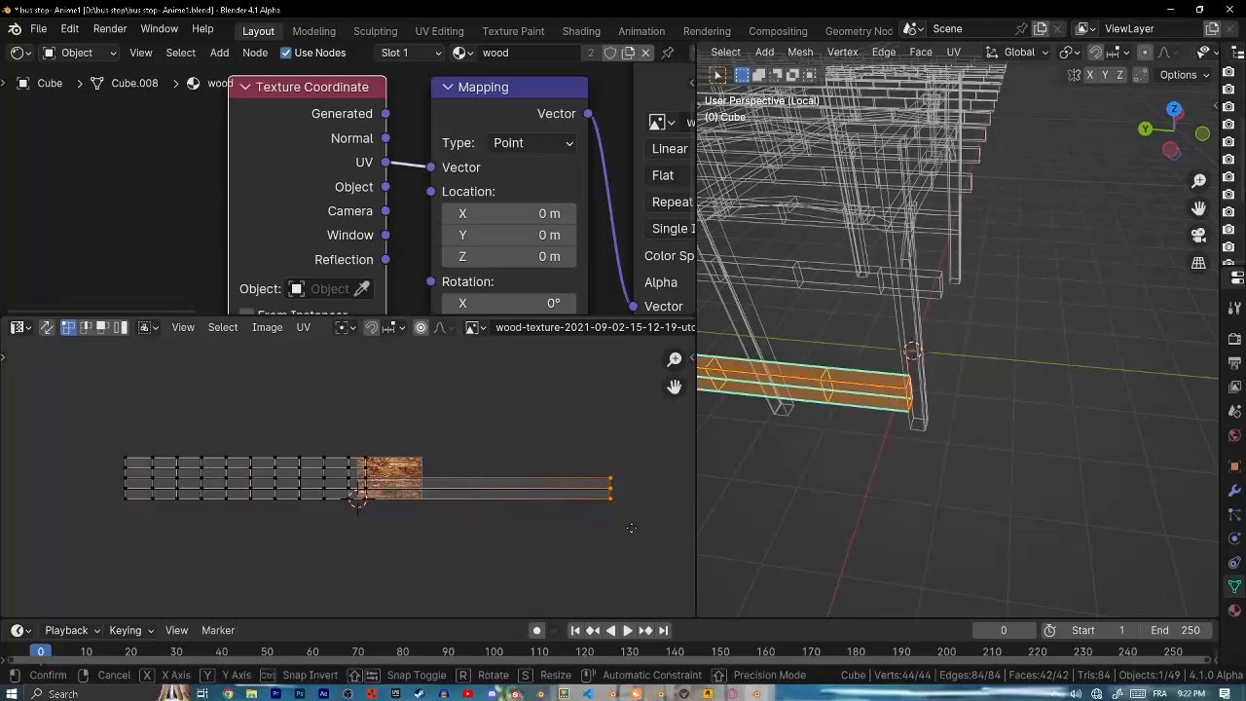
key("x")
left_click(440, 555)
key("Tab")
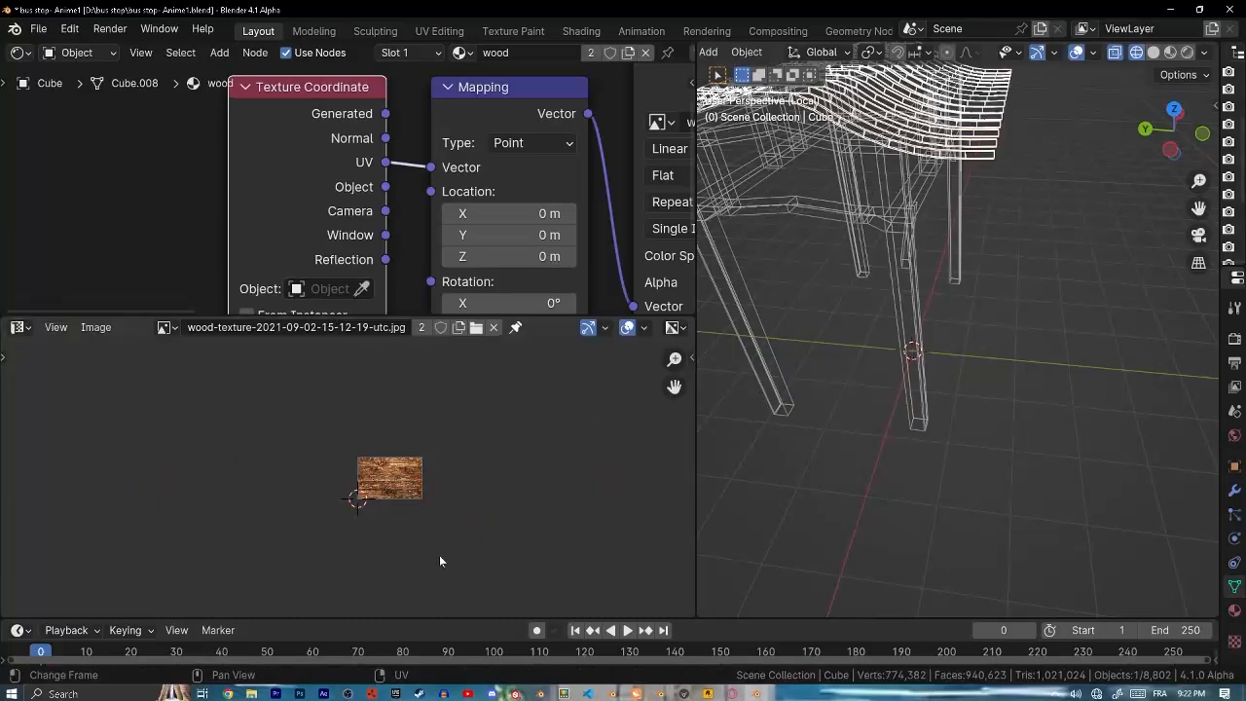
- Show the battens with textured shading and set the wood image texture's extension to Mirror
key("shift+z")
middle_click_drag(923, 221, 975, 320)
scroll(940, 339, "up", 3)
middle_click_drag(530, 215, 91, 200)
left_click(292, 185)
left_click(330, 310)
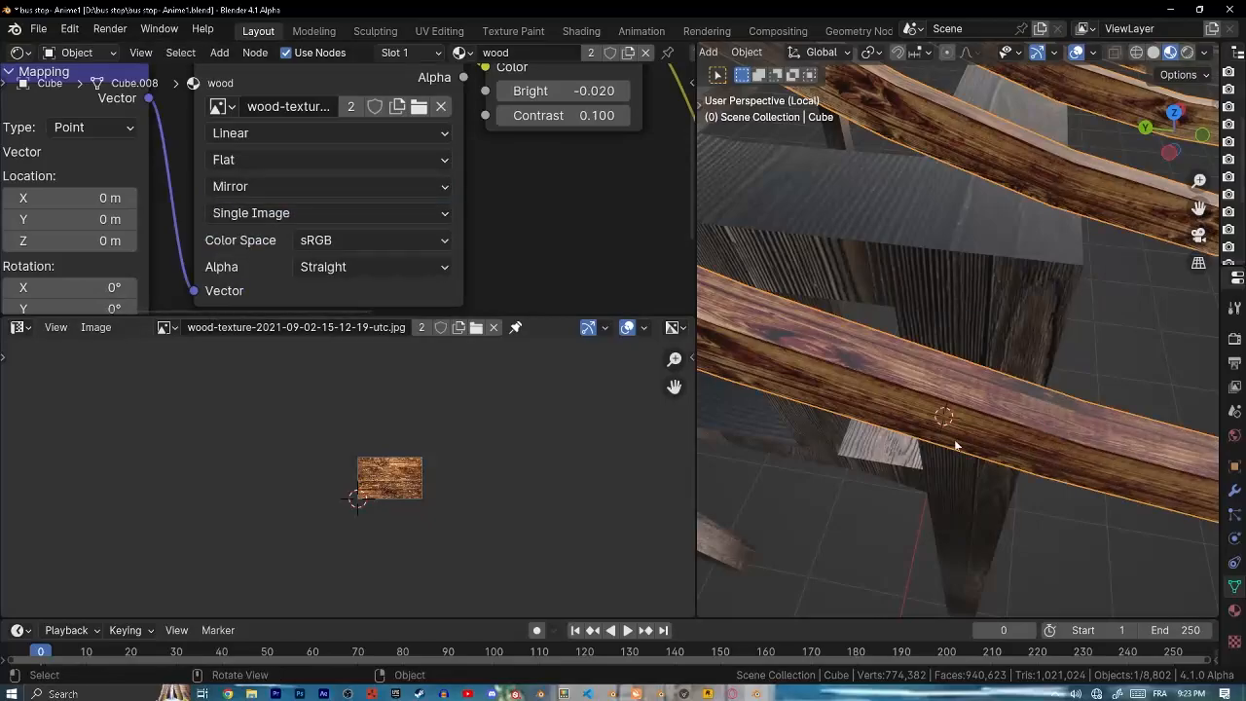
- Select the post frame and move the white stop of its wood.001 Color Ramp to 0.399
scroll(923, 452, "down", 5)
middle_click_drag(922, 451, 968, 251)
scroll(968, 251, "down", 2)
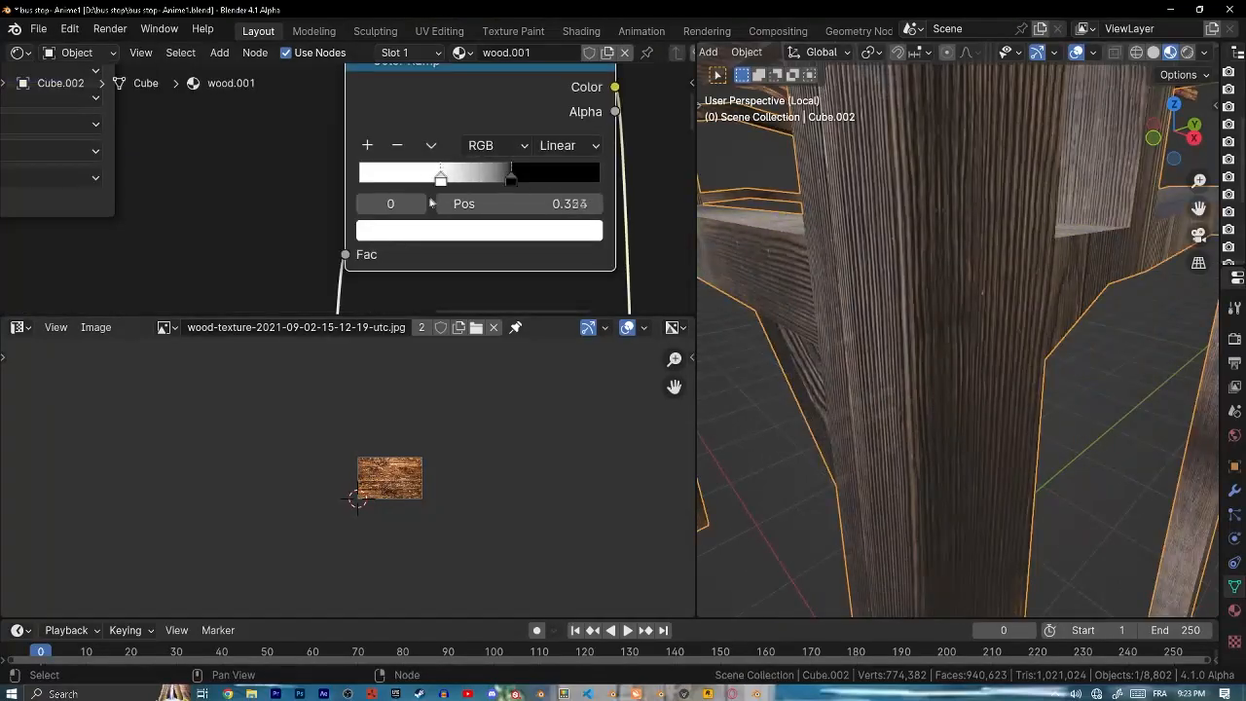
mouse_move(437, 179)
left_mouse_down()
mouse_move(509, 178)
mouse_move(454, 178)
left_mouse_up()
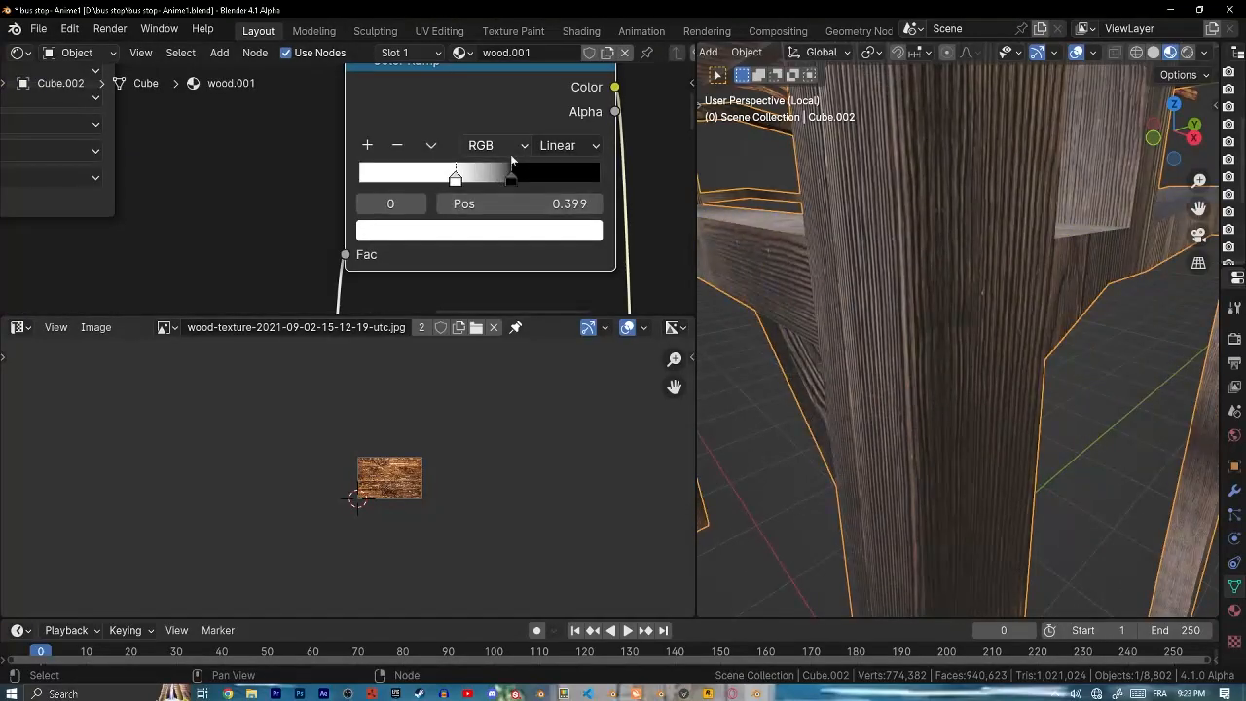
scroll(445, 118, "down", 1)
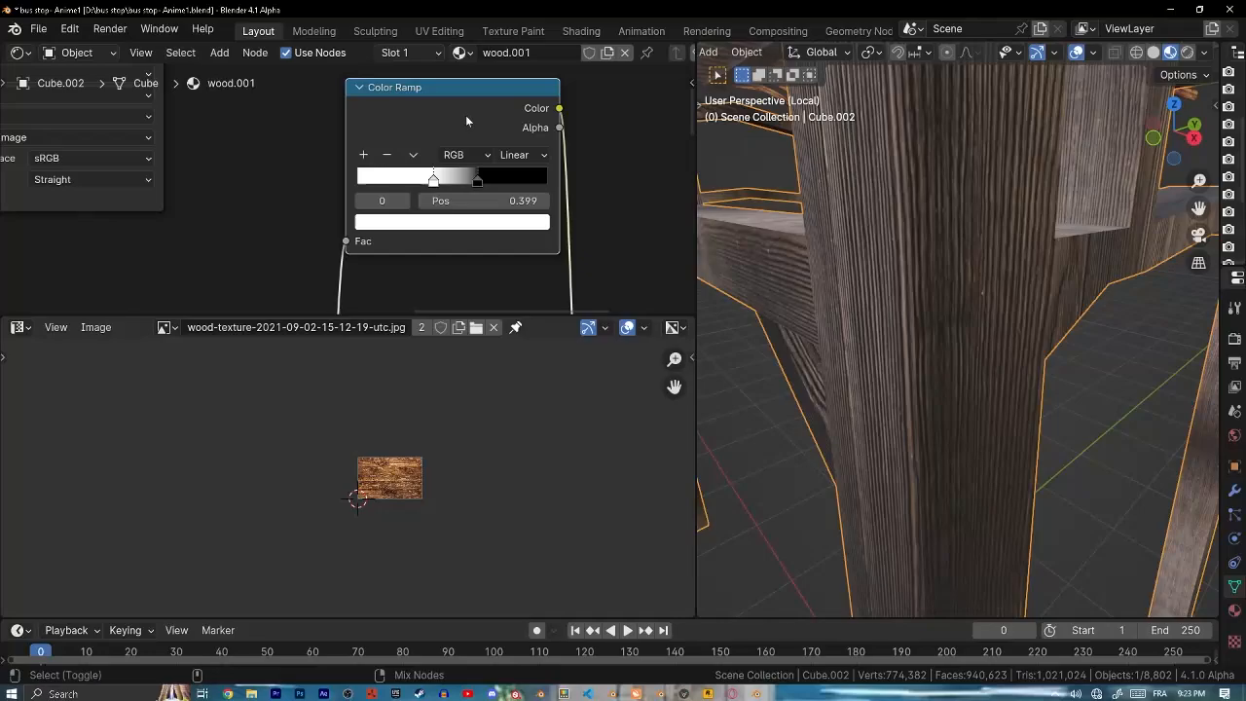
- Preview the Color Ramp output on the frame and shift its black stop to 0.036 and its white stop to about 0.28
left_click(465, 115, "ctrl+shift")
scroll(895, 257, "down", 5)
middle_click_drag(896, 257, 959, 268)
scroll(526, 179, "up", 3)
left_click_drag(513, 179, 393, 189)
middle_click_drag(948, 239, 907, 259, "shift")
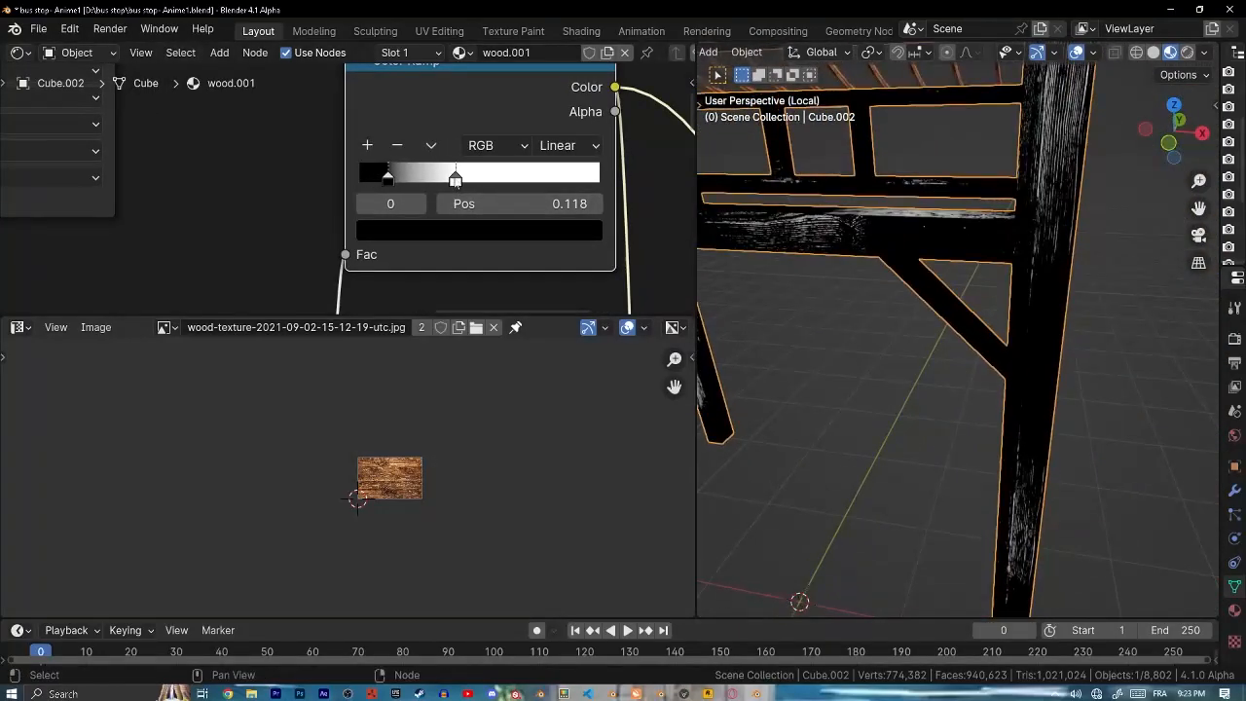
left_click_drag(457, 182, 367, 182)
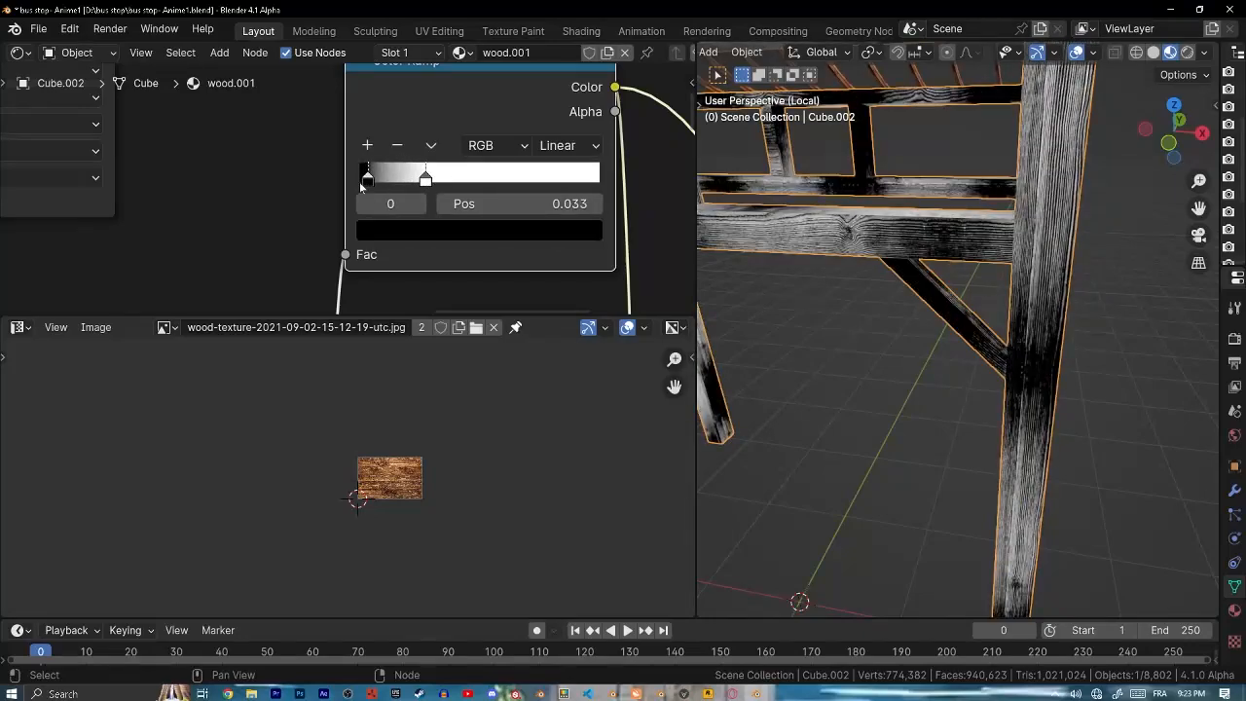
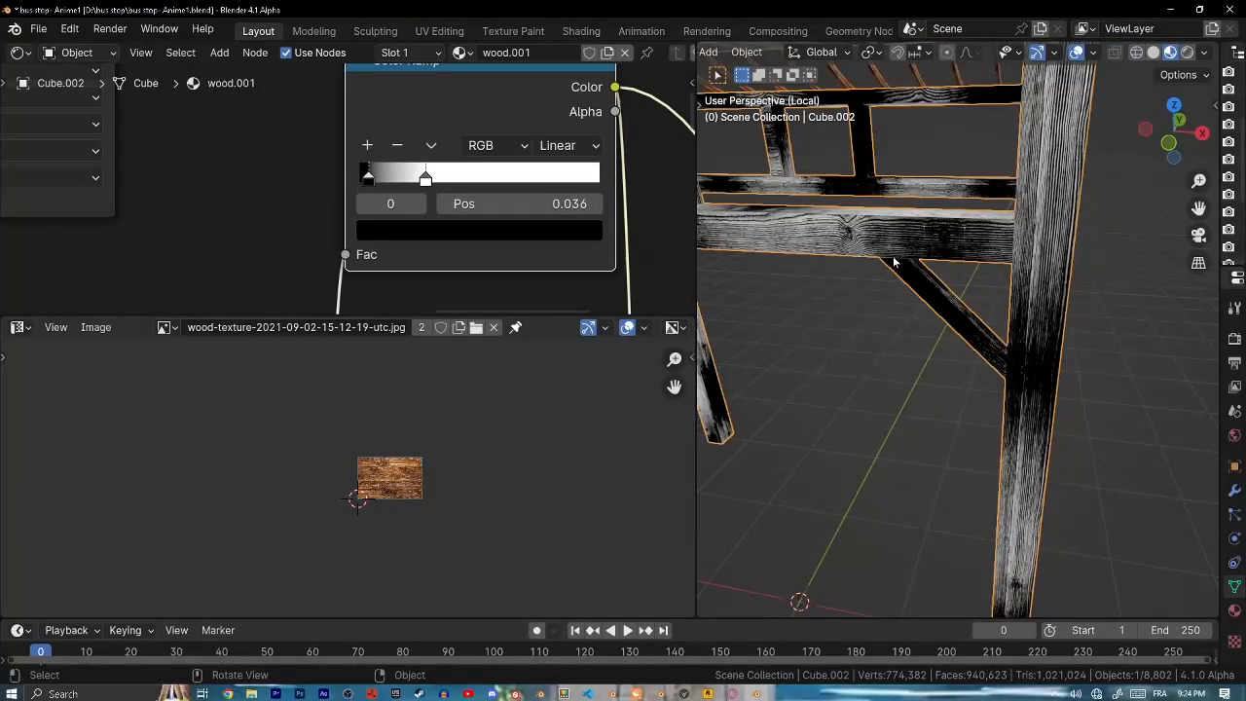
- Return the preview to the frame's full wood shader and flip the Color Ramp
scroll(568, 240, "down", 5)
middle_click_drag(568, 239, 427, 143)
left_click(336, 203, "ctrl+shift")
middle_click_drag(931, 247, 893, 202)
middle_click_drag(311, 111, 478, 287)
scroll(280, 117, "up", 4)
left_click(203, 152)
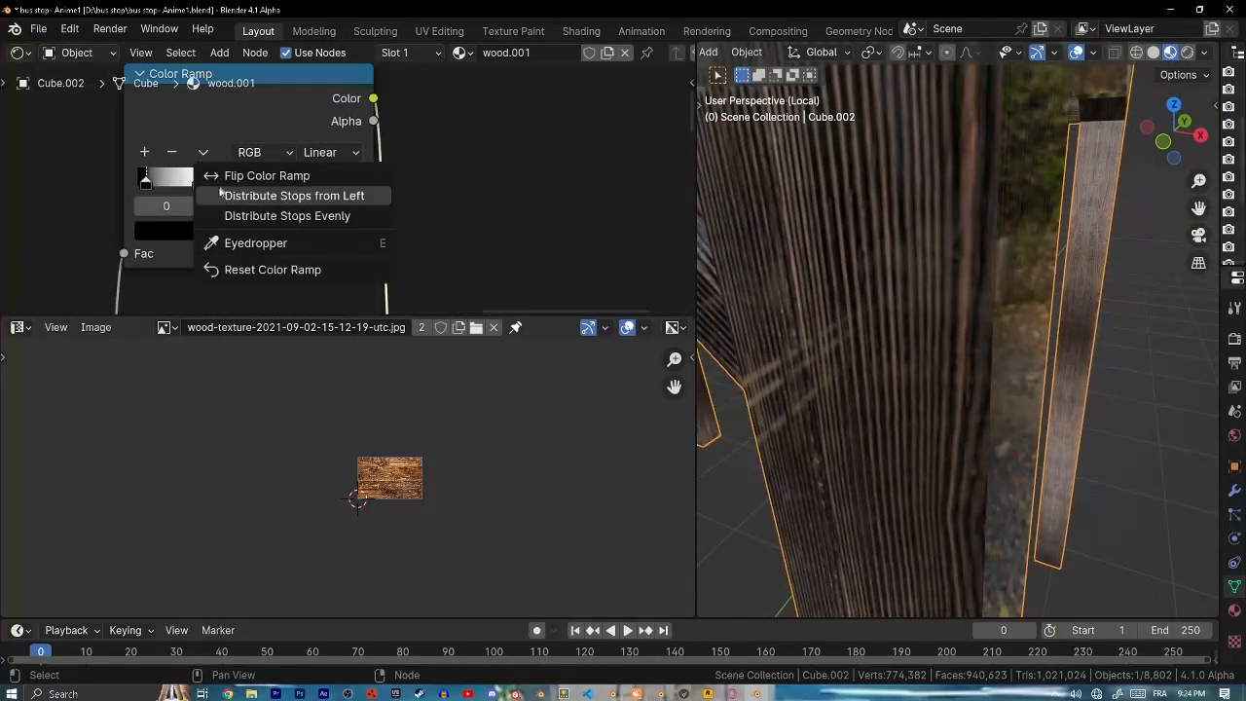
left_click(239, 176)
- Preview the flipped Color Ramp on the frame and push its white and black stops close to the start of the ramp
middle_click_drag(876, 244, 899, 255)
scroll(899, 257, "up", 4)
scroll(899, 257, "down", 3)
left_click(241, 112, "ctrl+shift")
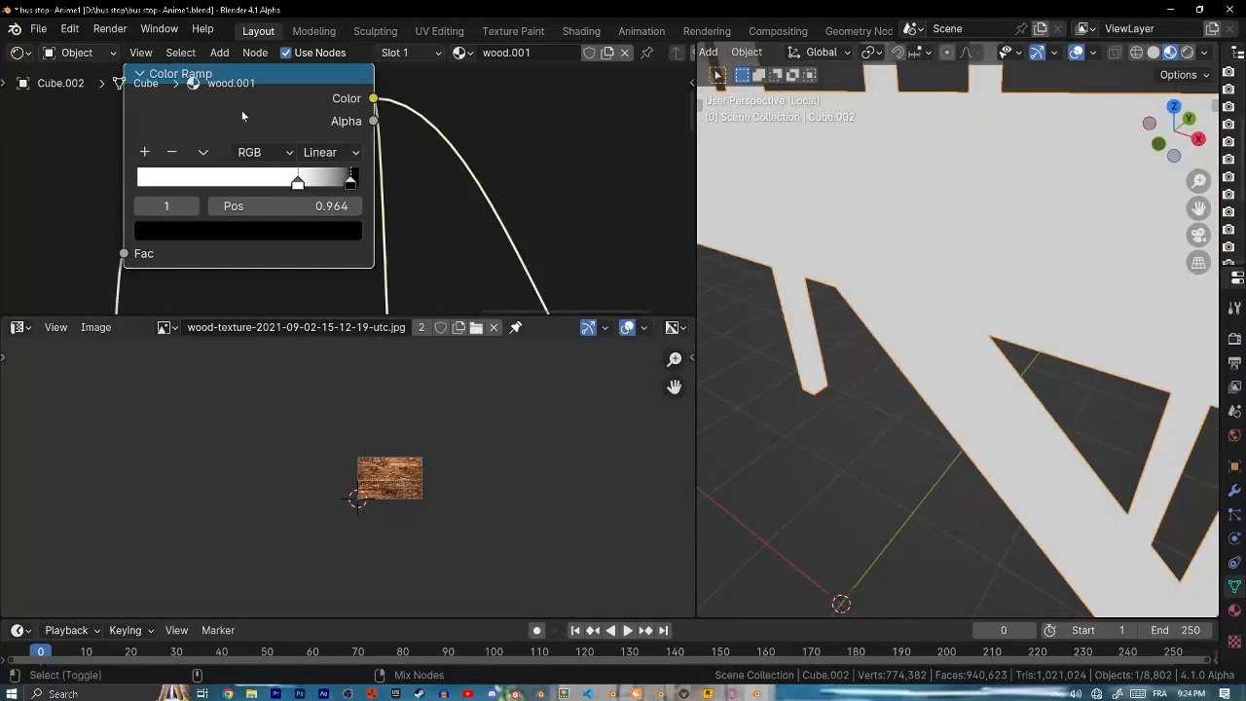
scroll(334, 171, "down", 1)
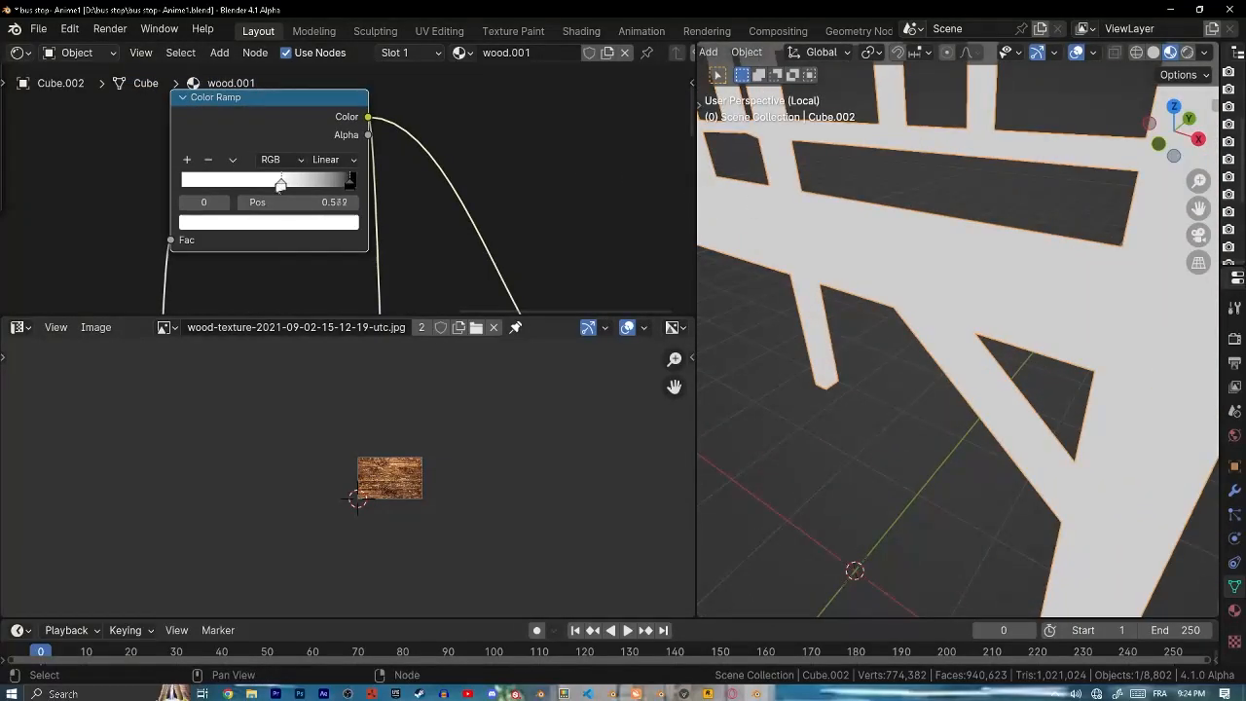
left_click_drag(327, 185, 323, 187)
key("ctrl+z")
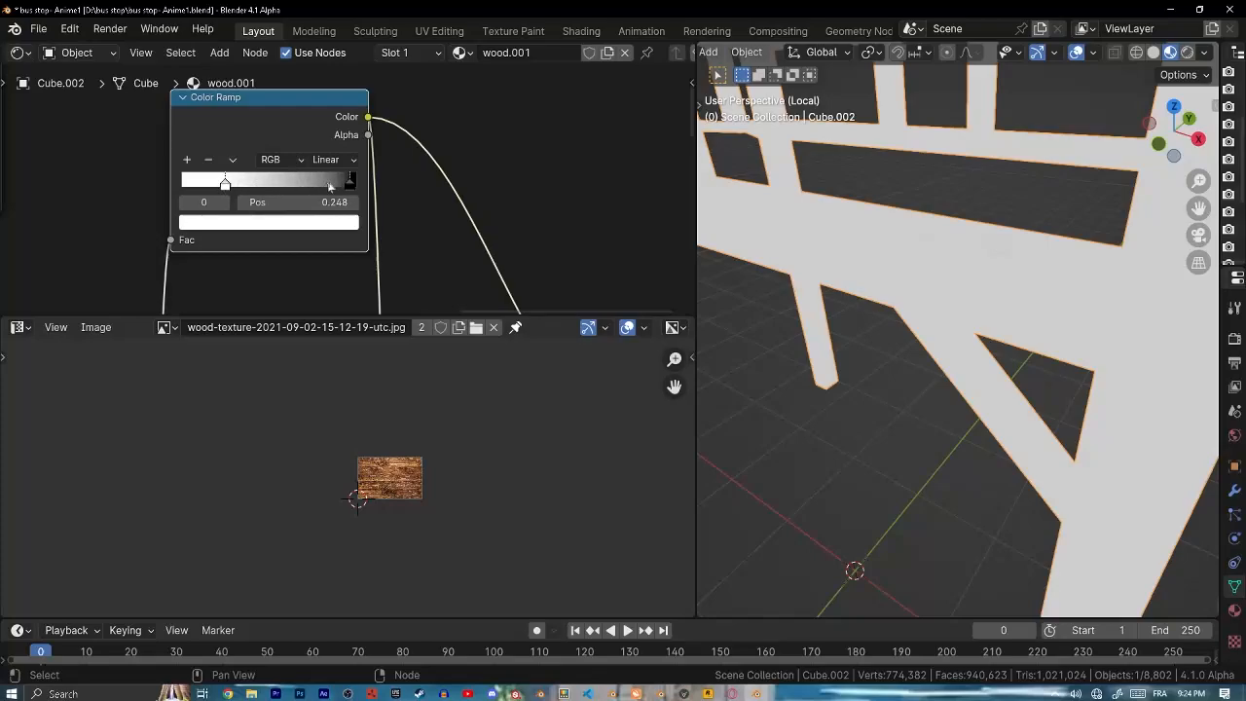
left_click_drag(225, 183, 148, 188)
left_click_drag(245, 183, 198, 184)
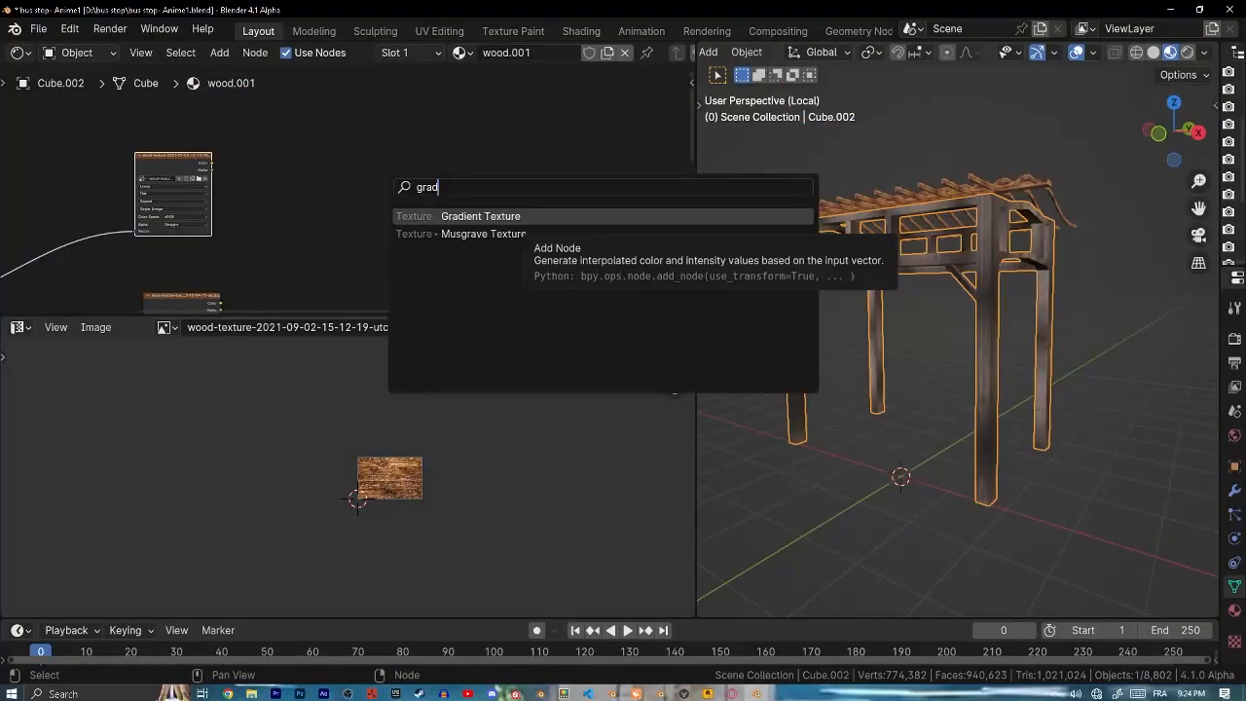
- Add a Gradient Texture node to wood.001 and link its Color output to the Fac input of the new Color Ramp
left_click(536, 213)
left_click(456, 210)
scroll(339, 136, "up", 3)
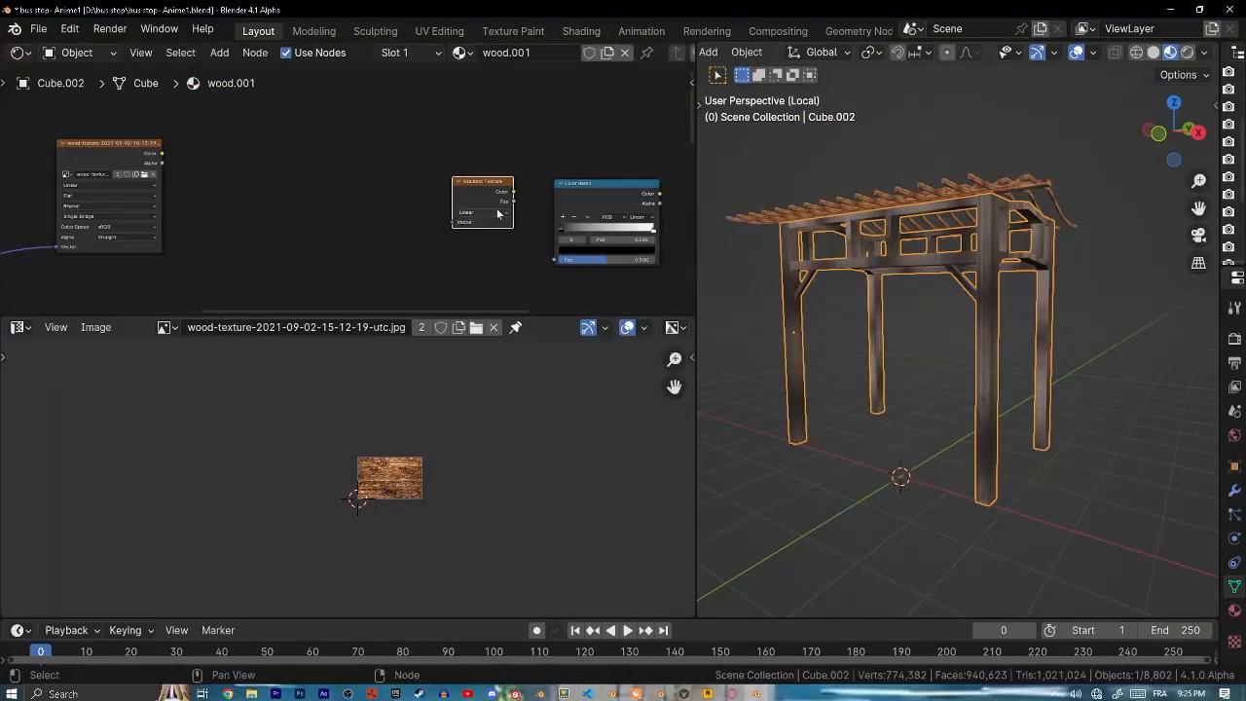
left_click_drag(484, 224, 487, 224)
scroll(412, 215, "down", 6)
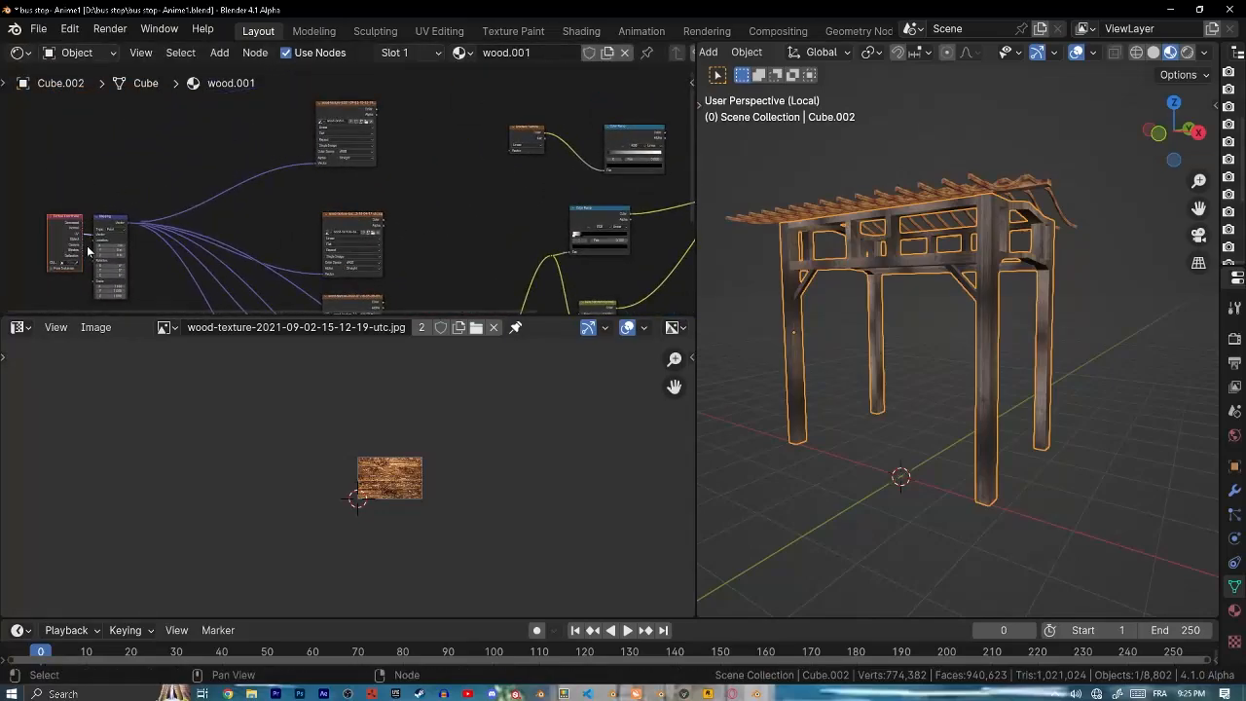
- Duplicate the Mapping node, link its Vector output to the Gradient Texture and place it beside that node
left_click(117, 254)
key("shift+d")
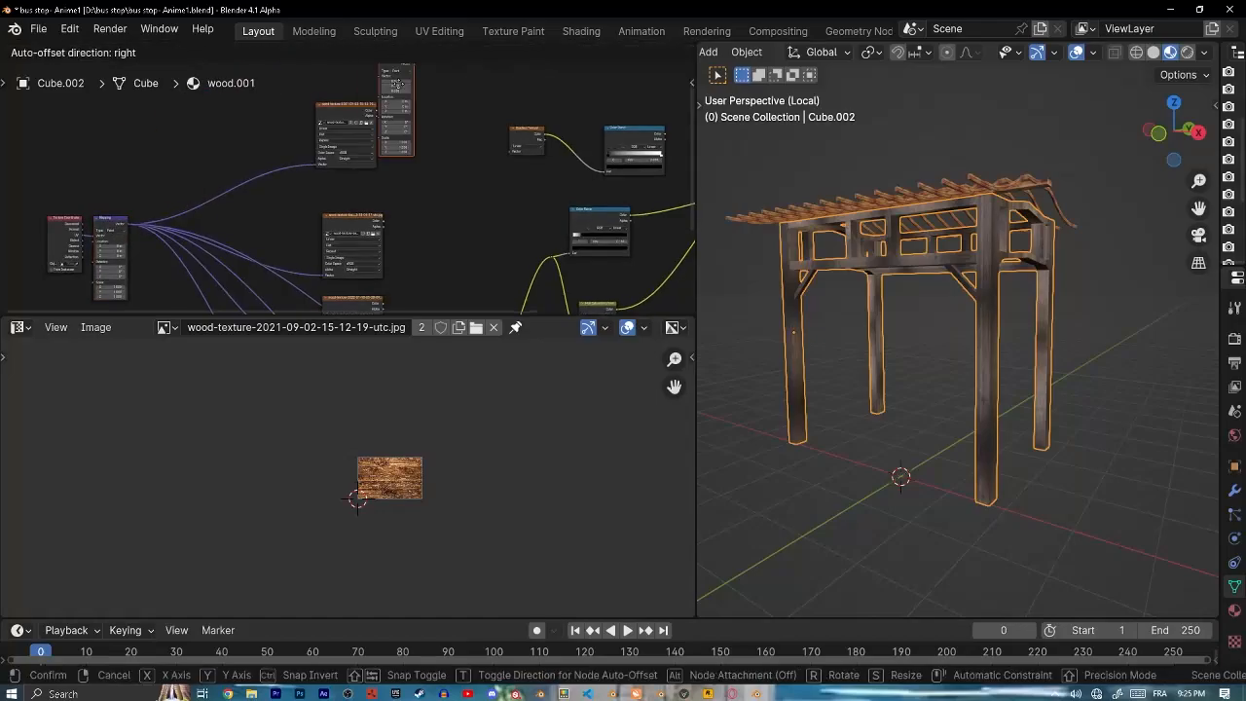
left_click(444, 148)
scroll(443, 148, "up", 4)
middle_click_drag(530, 146, 228, 169)
scroll(228, 169, "up", 6)
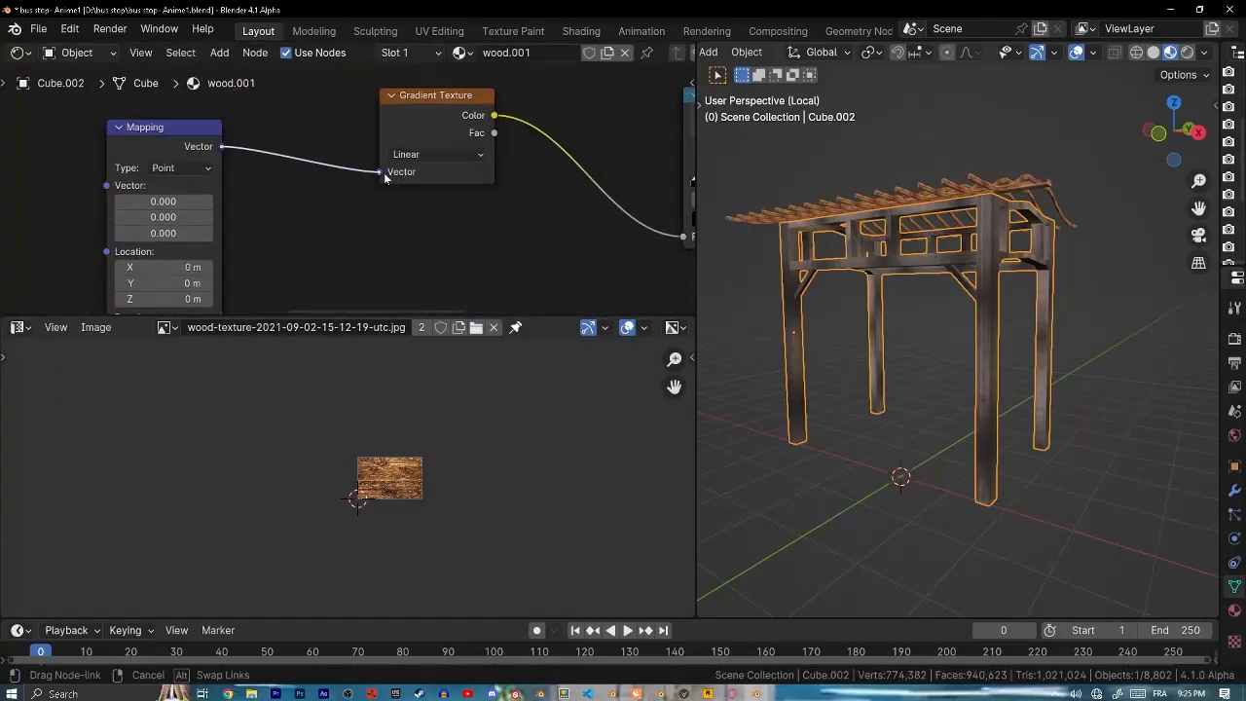
left_click_drag(383, 173, 383, 172)
left_click_drag(185, 129, 294, 119)
- Insert a colour Mix node between the lower Color Ramp and the Principled BSDF's Roughness input
middle_click_drag(973, 292, 951, 321)
scroll(954, 272, "up", 5)
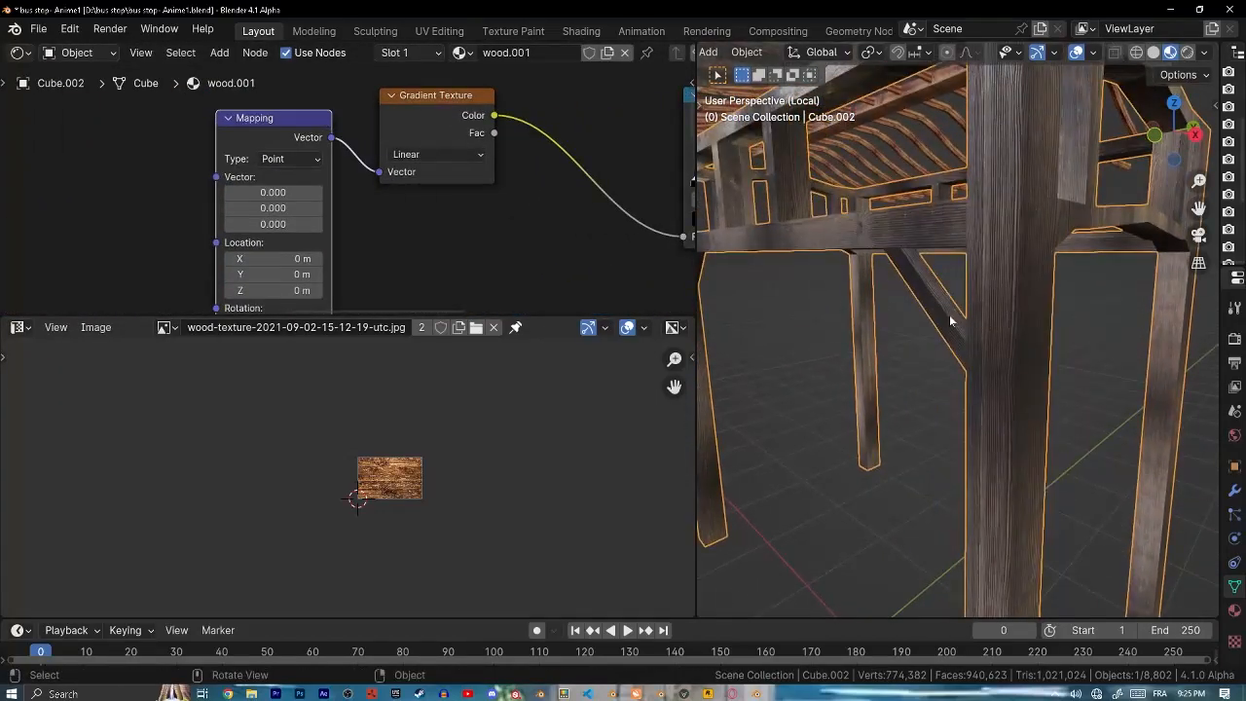
scroll(951, 321, "down", 5)
scroll(505, 194, "down", 4)
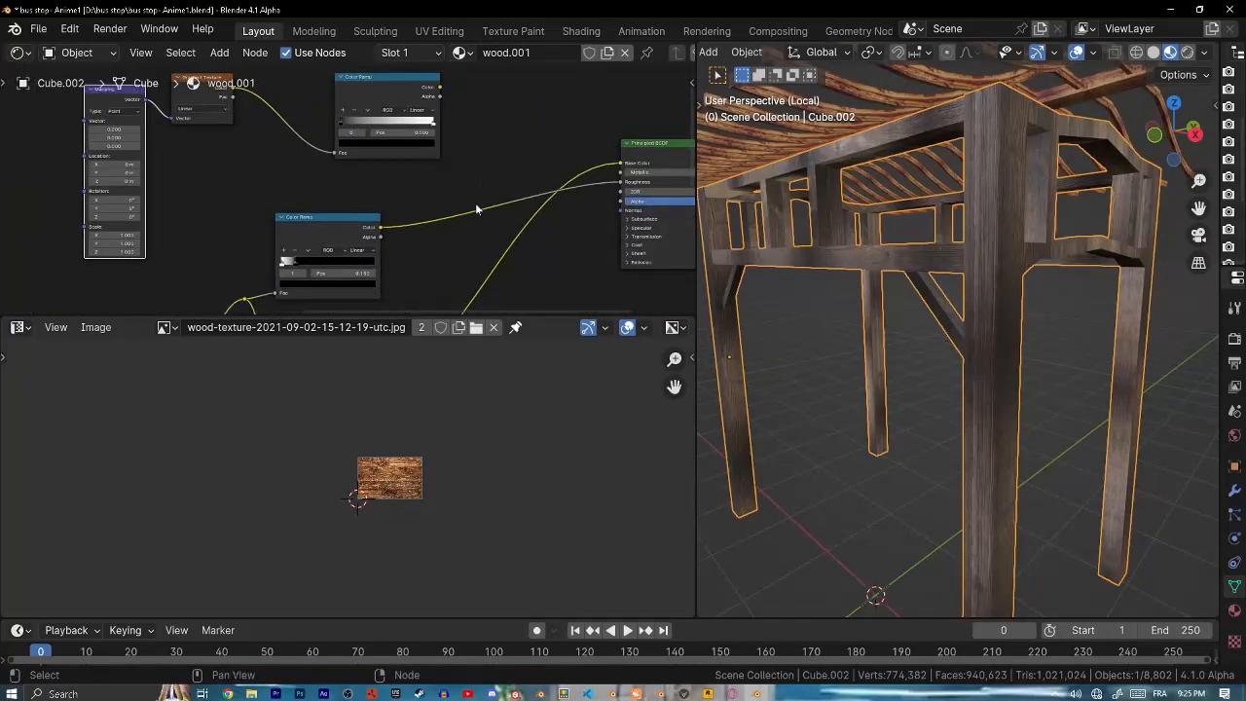
left_click_drag(475, 202, 547, 192)
type("mi")
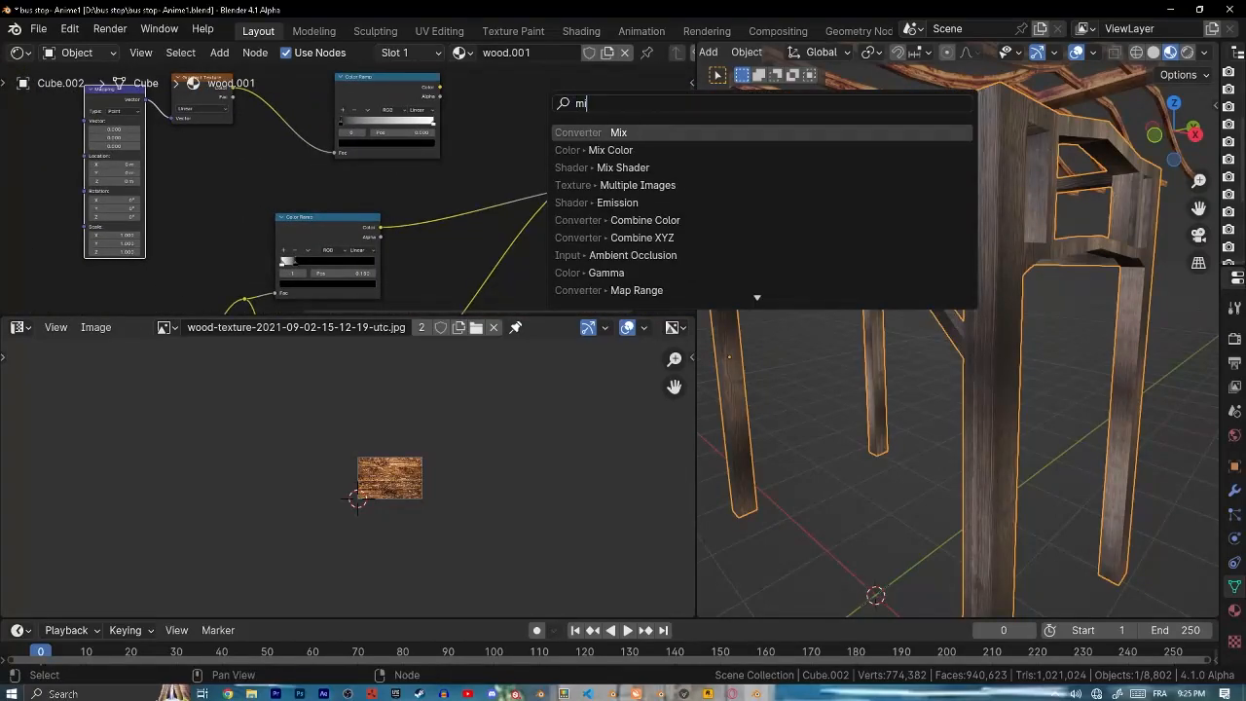
type("x")
key("Return")
left_click(528, 181)
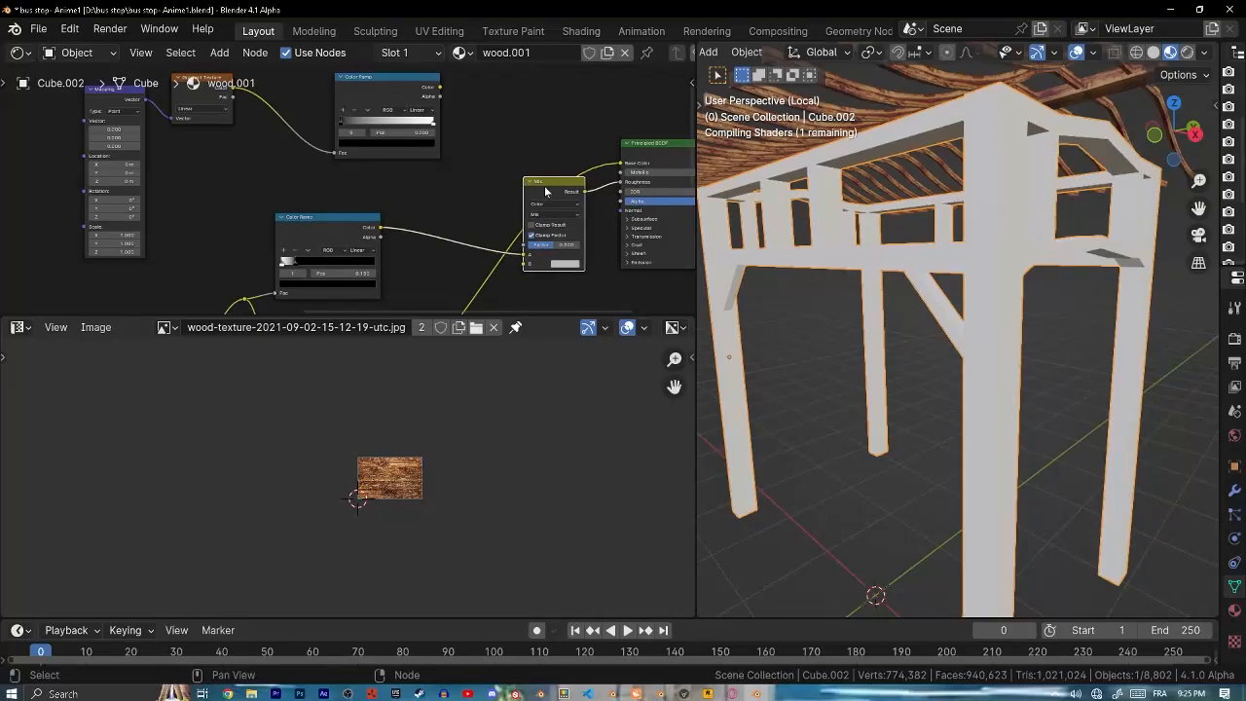
- Move the Mix node down and insert a duplicate of it on the Base Color link
left_click_drag(545, 191, 551, 225)
key("shift+d")
left_click(545, 146)
- Try another data type on the roughness Mix node, then remove it and restore the direct Color Ramp link to Roughness
left_click(547, 247)
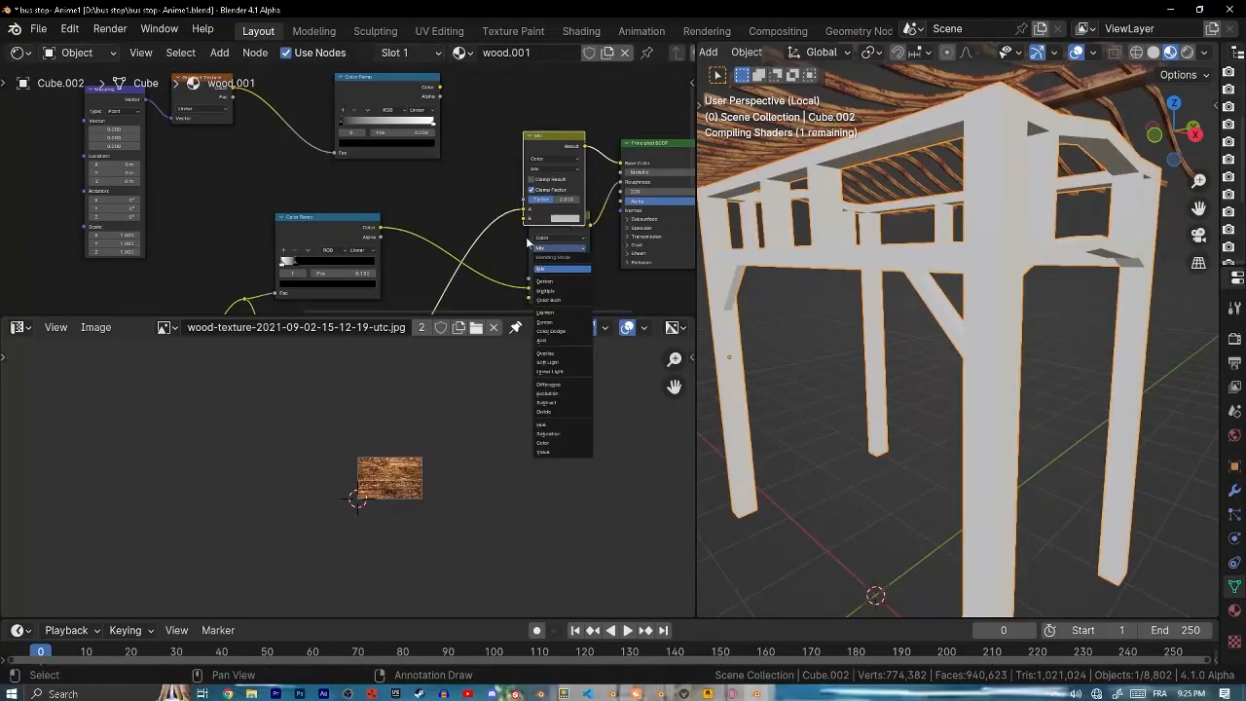
left_click(544, 279)
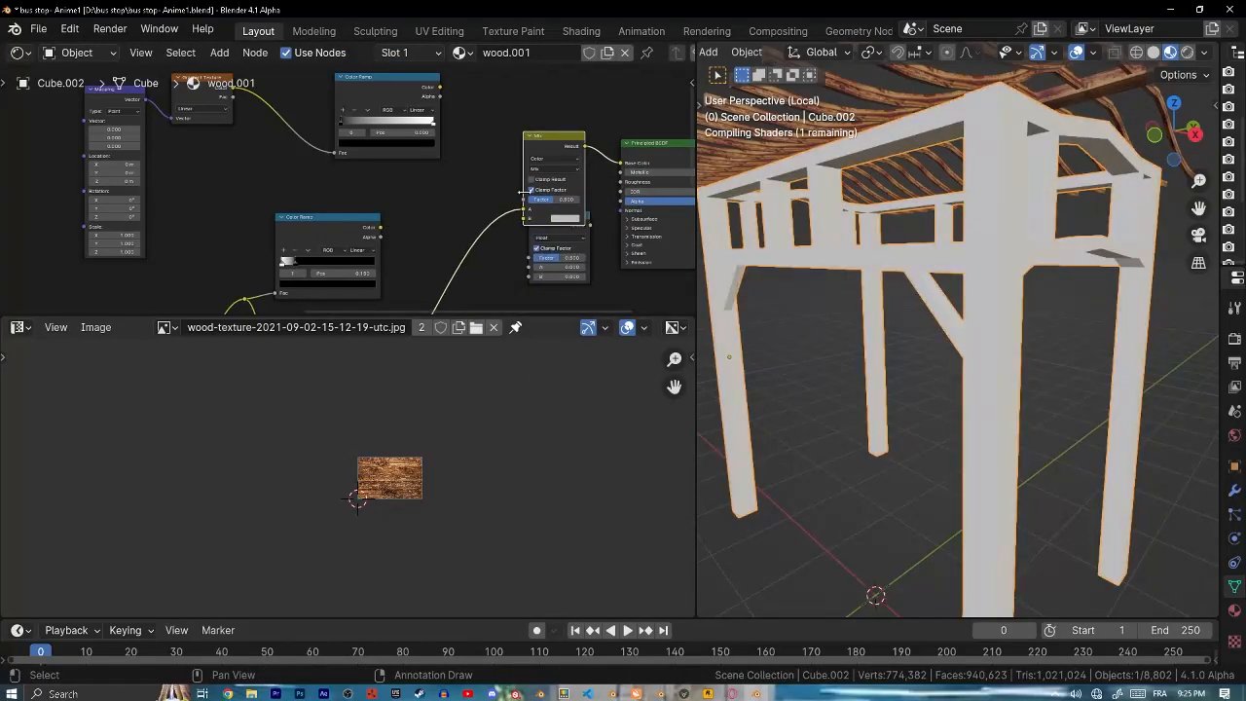
key("ctrl+z")
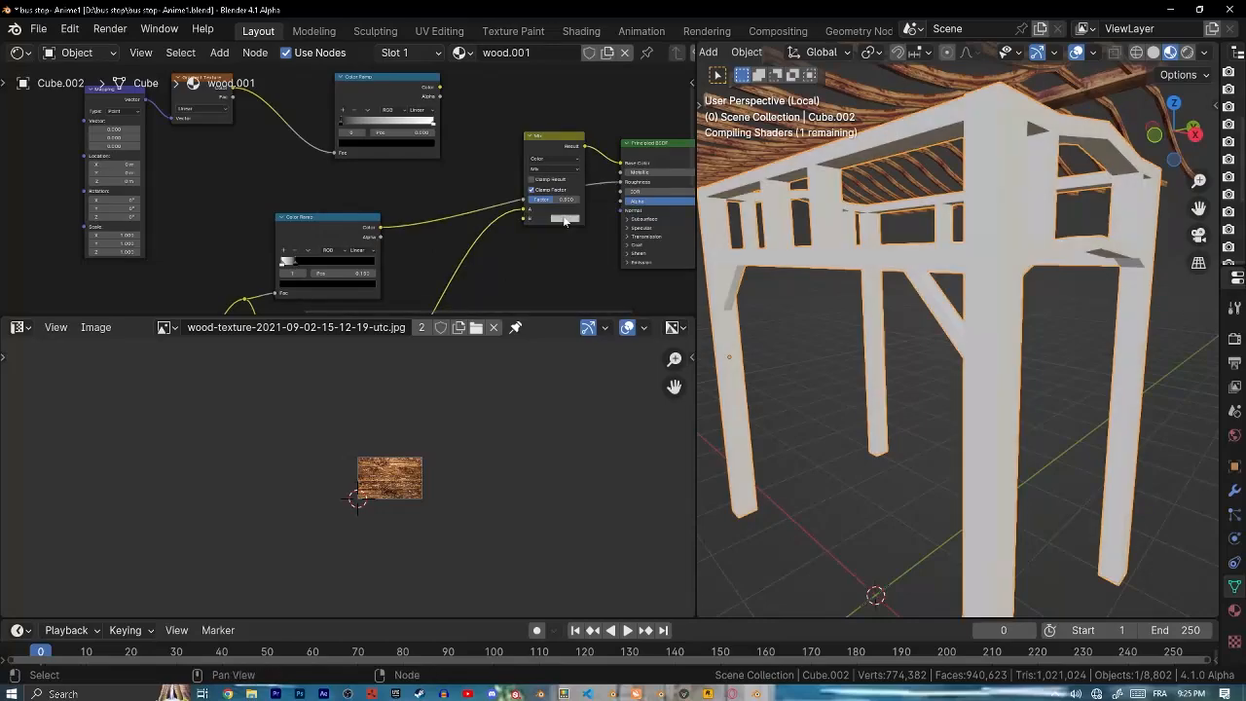
- Feed the upper Color Ramp into the Mix node's A and the image link into B, blending with Multiply at factor 1.000
scroll(545, 146, "up", 2)
scroll(545, 148, "up", 2)
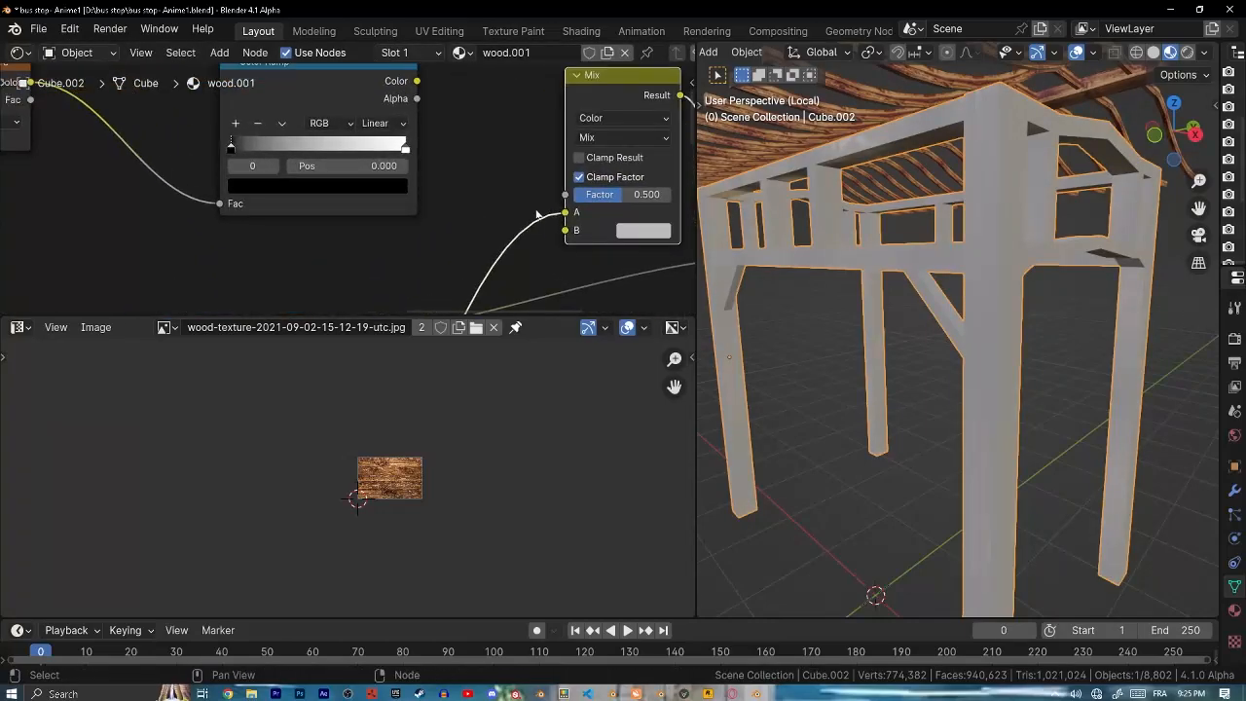
left_click_drag(567, 232, 565, 231)
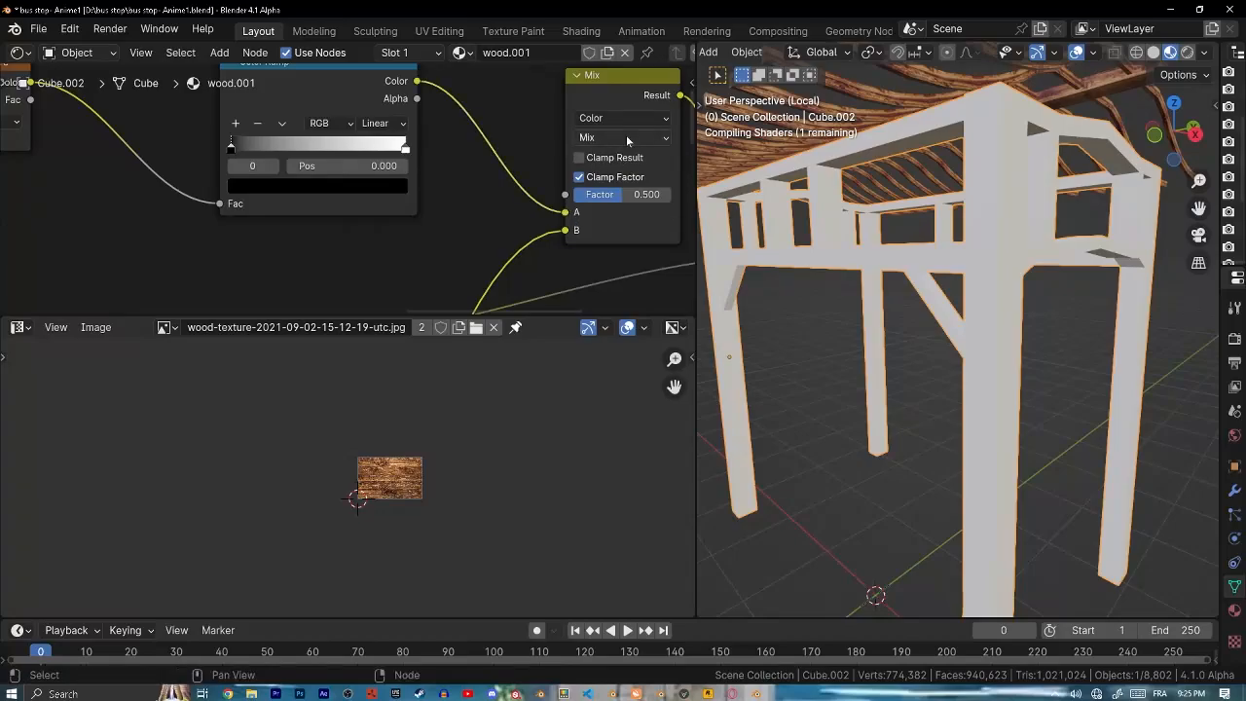
left_click(626, 137)
left_click(617, 215)
middle_click_drag(433, 154, 464, 206)
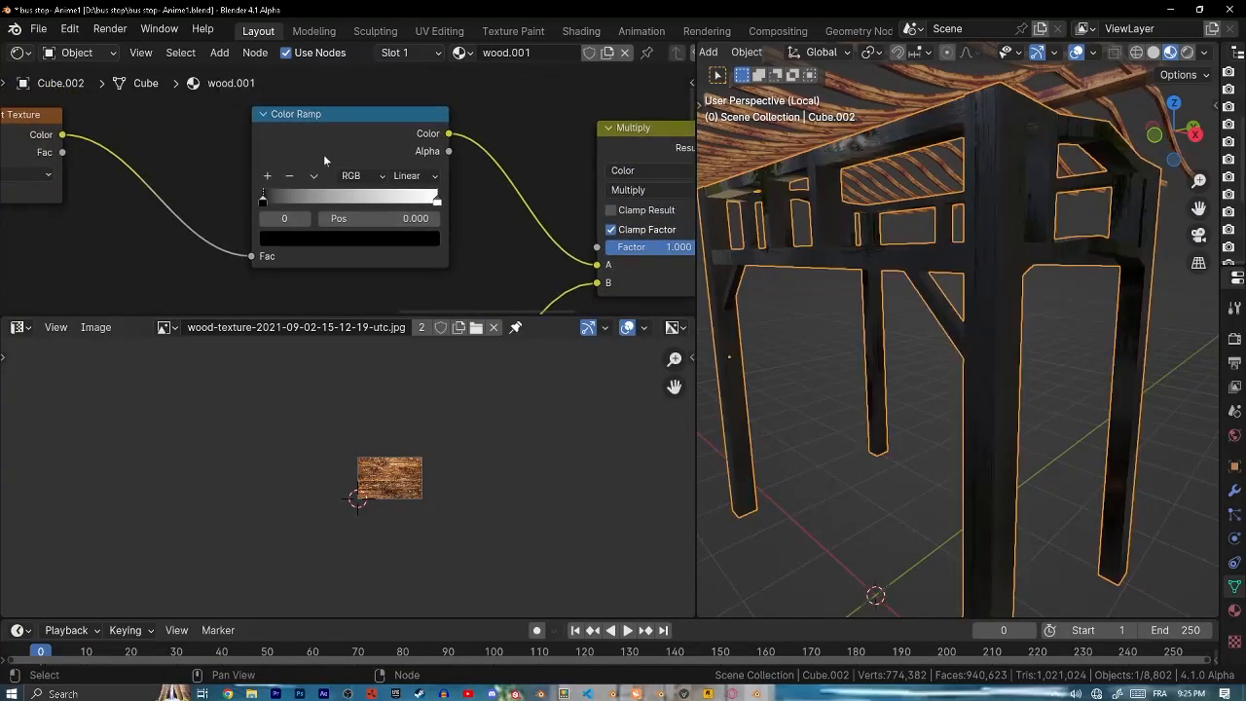
- Preview the upper Color Ramp's output directly on the wooden structure
middle_click_drag(362, 137, 381, 220)
scroll(303, 181, "up", 2)
scroll(386, 126, "down", 3)
scroll(381, 220, "down", 5)
middle_click_drag(292, 191, 374, 186)
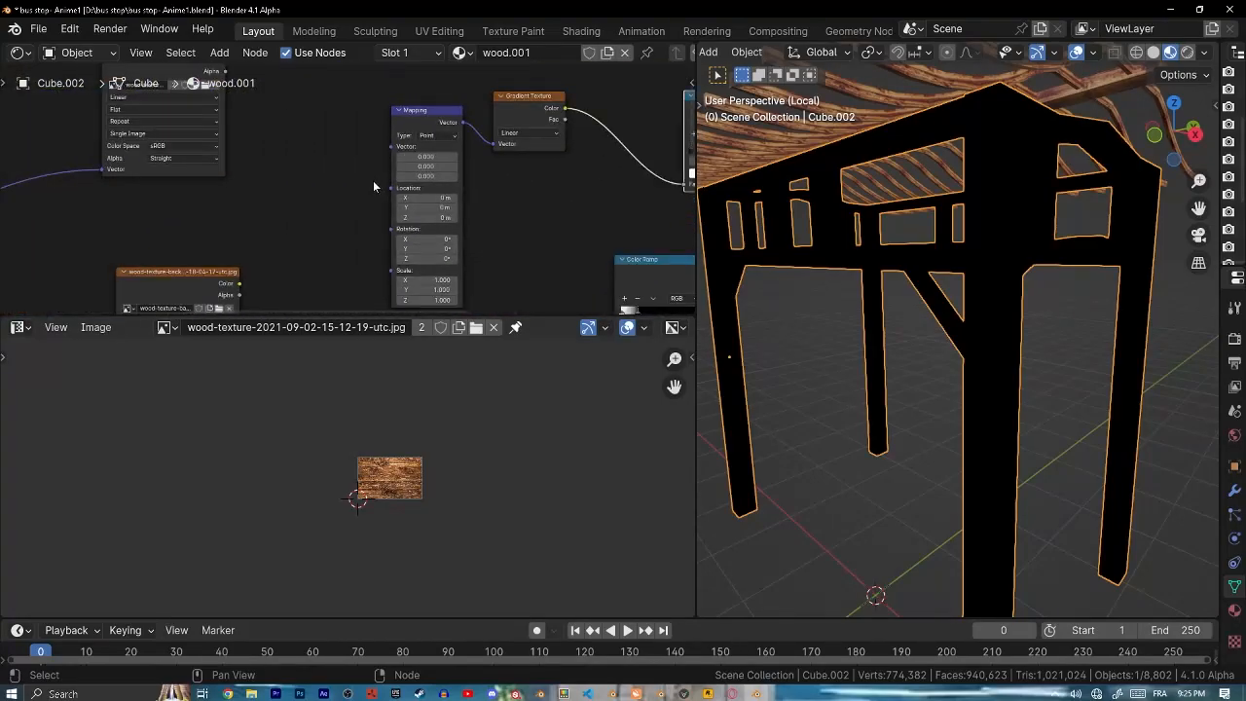
- Add a Texture Coordinate node, link its UV output to the gradient Mapping's Vector and remove the extra Mapping and Image Texture nodes
key("ctrl+t")
middle_click_drag(310, 154, 403, 159)
key("g")
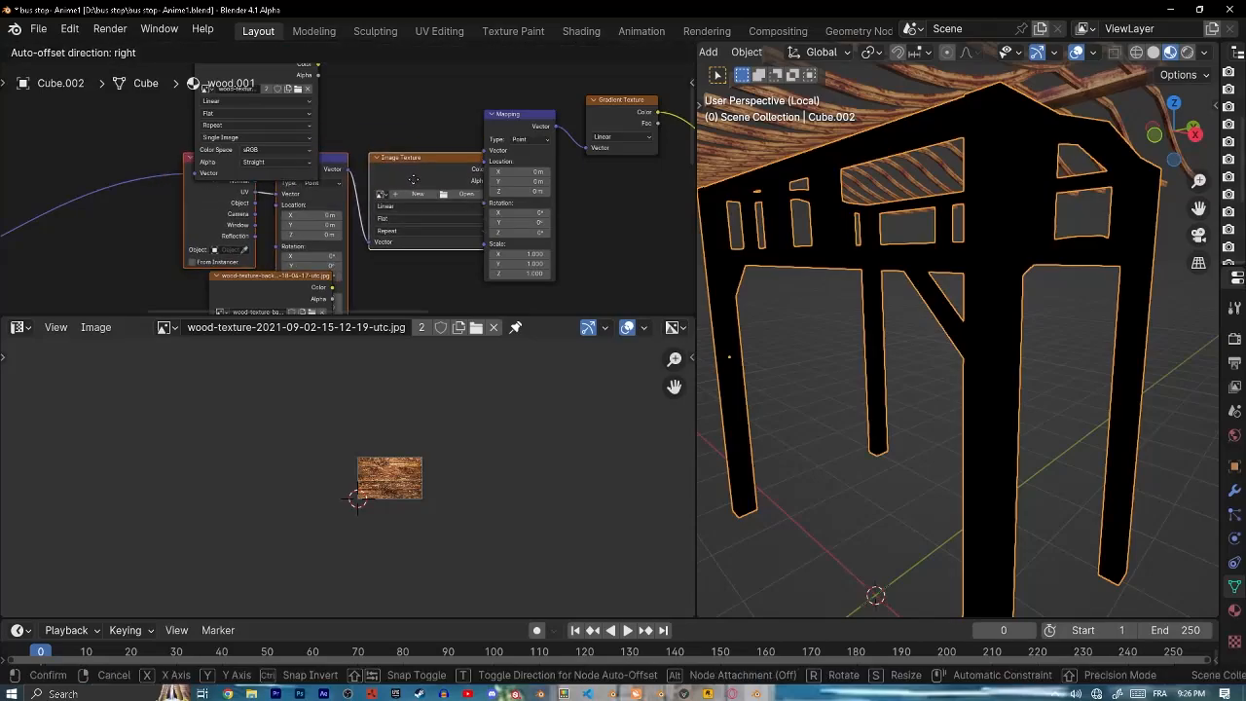
left_click(445, 234)
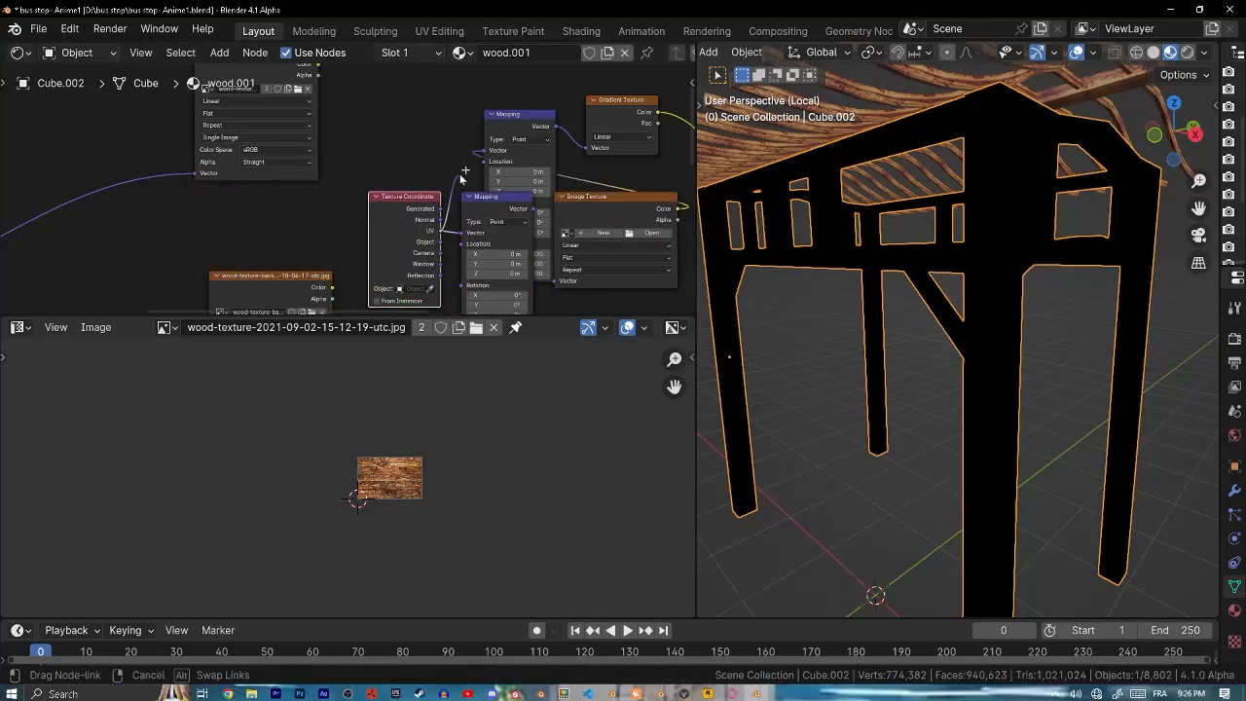
left_click_drag(494, 185, 493, 185)
scroll(424, 146, "up", 3)
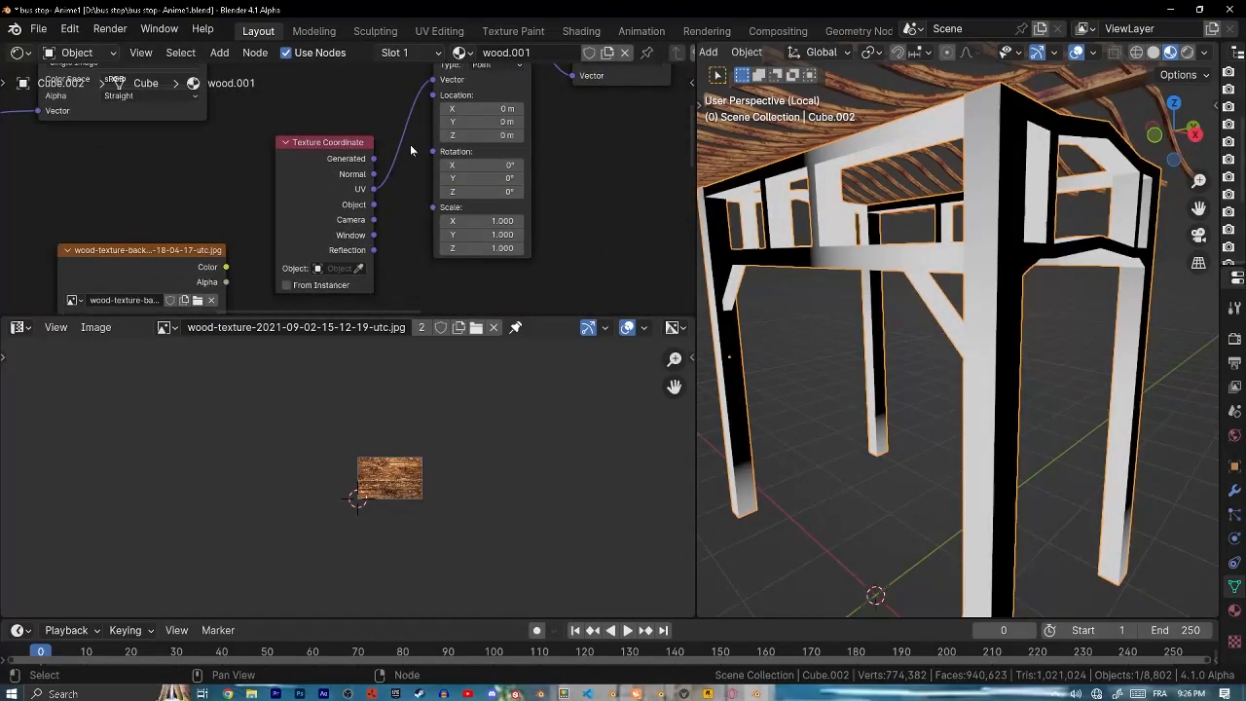
- Switch the gradient Mapping's Vector input to the Texture Coordinate's Object output and move the Texture Coordinate node down
middle_click_drag(423, 146, 339, 251)
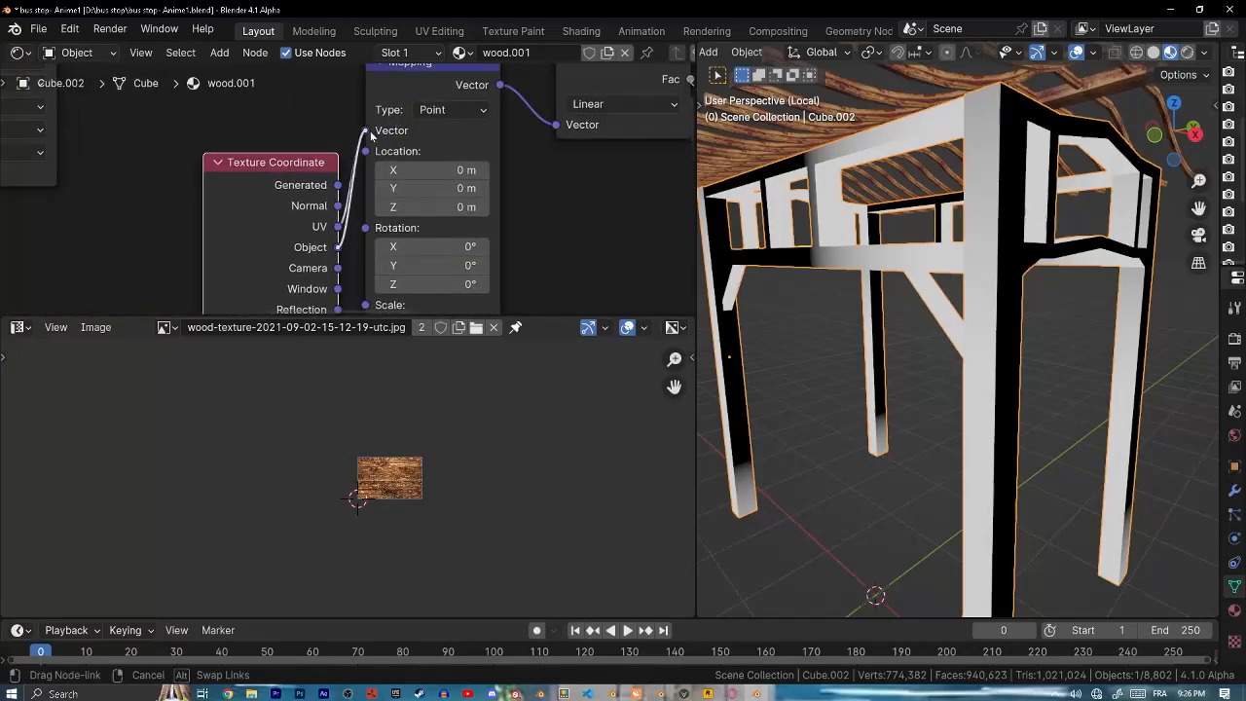
left_click_drag(371, 137, 367, 132)
left_click_drag(284, 162, 269, 295)
middle_click_drag(421, 234, 321, 64)
scroll(406, 173, "up", 1)
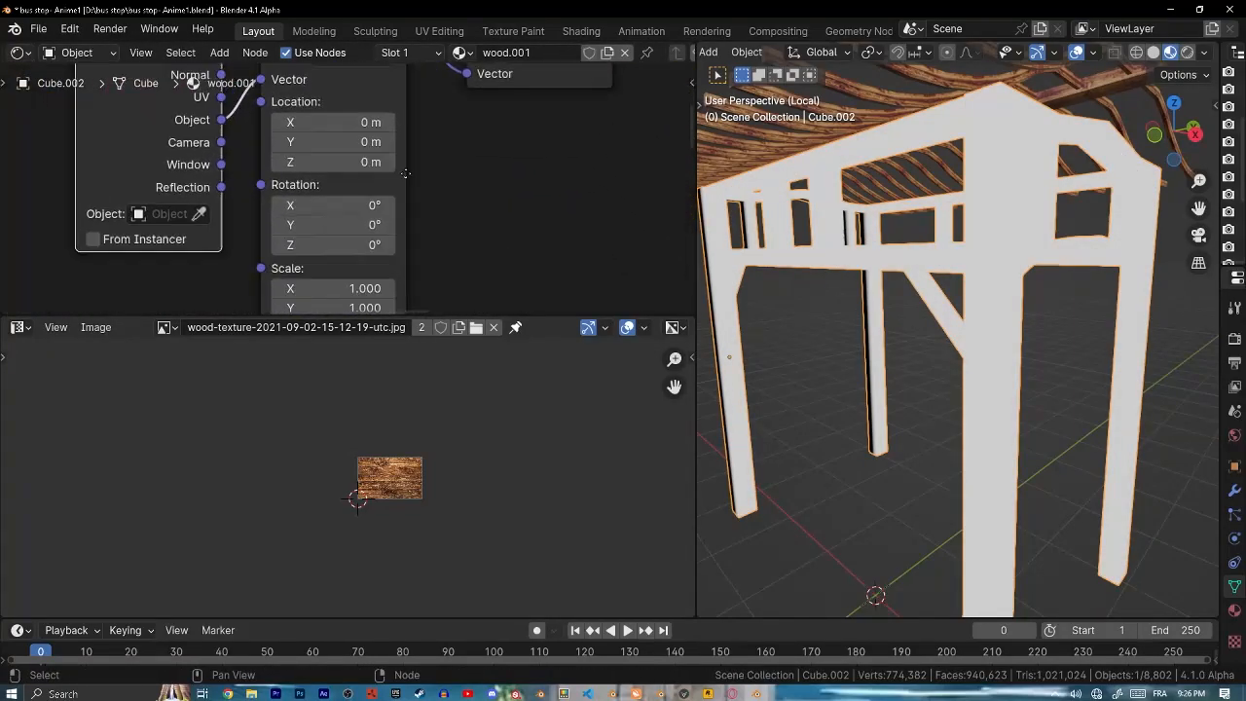
- Set the gradient Mapping node's Y rotation to -266°
middle_click_drag(405, 174, 392, 138)
left_click_drag(321, 190, 67, 189)
middle_click_drag(459, 118, 105, 250)
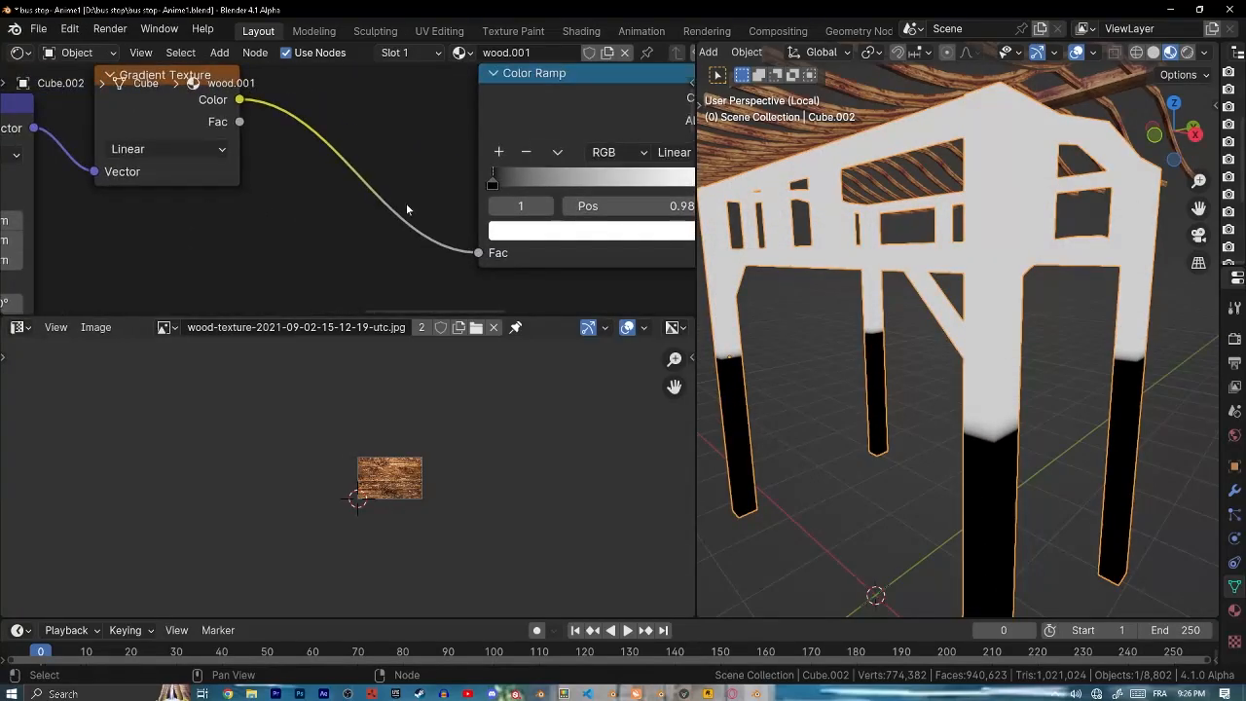
- Try B-Spline interpolation on the upper Color Ramp, with the black stop at 0.049 and the white stop at about 0.66
middle_click_drag(623, 205, 437, 201)
left_click_drag(534, 180, 456, 180)
left_click(509, 188)
left_click(501, 158)
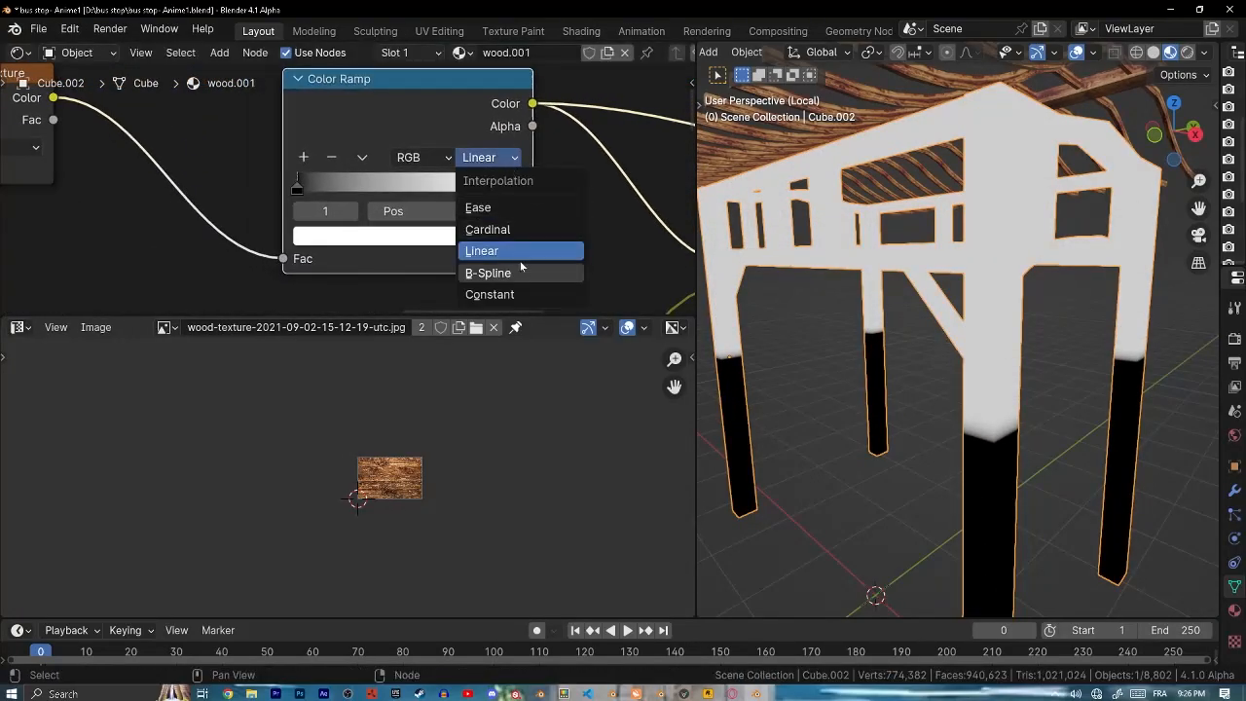
left_click(496, 273)
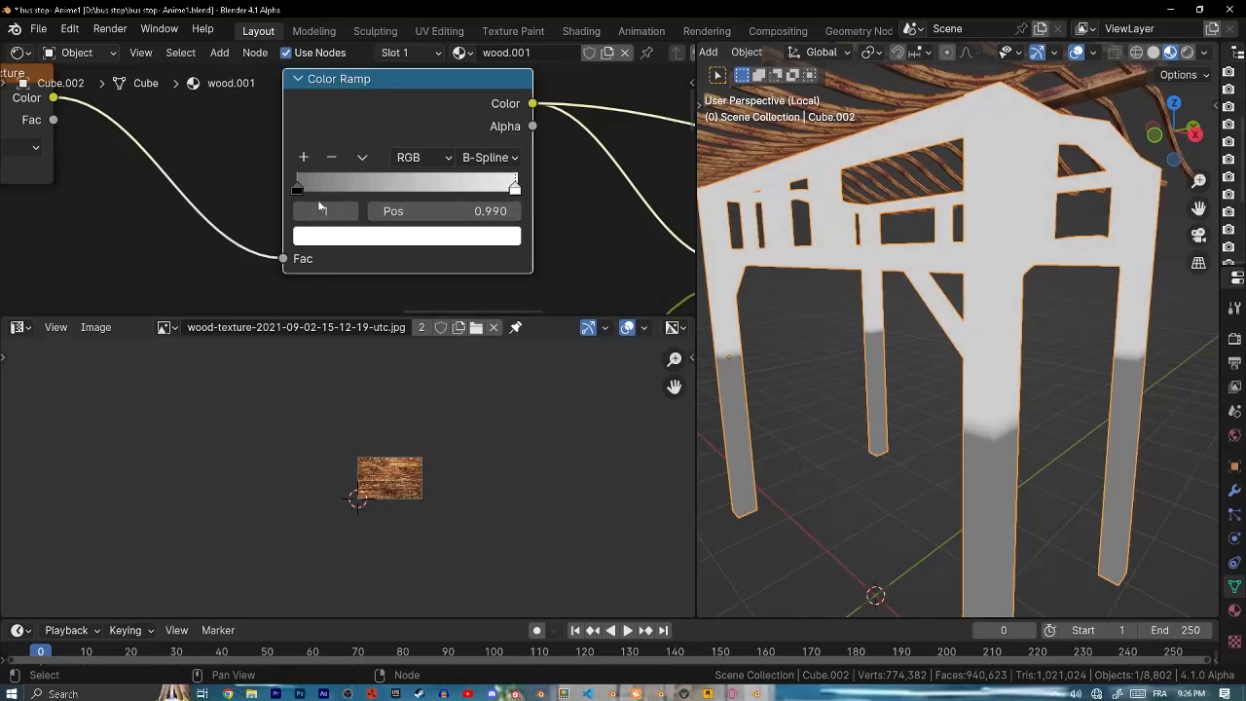
left_click_drag(319, 185, 394, 188)
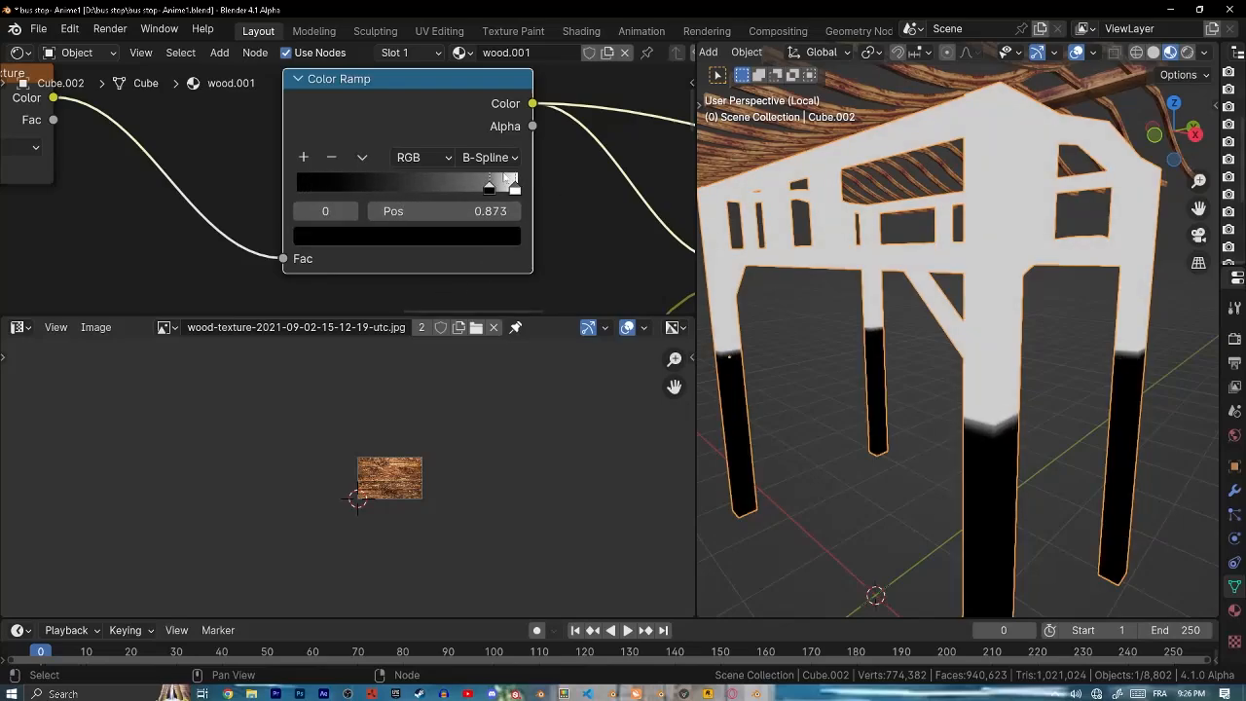
left_click_drag(308, 187, 399, 187)
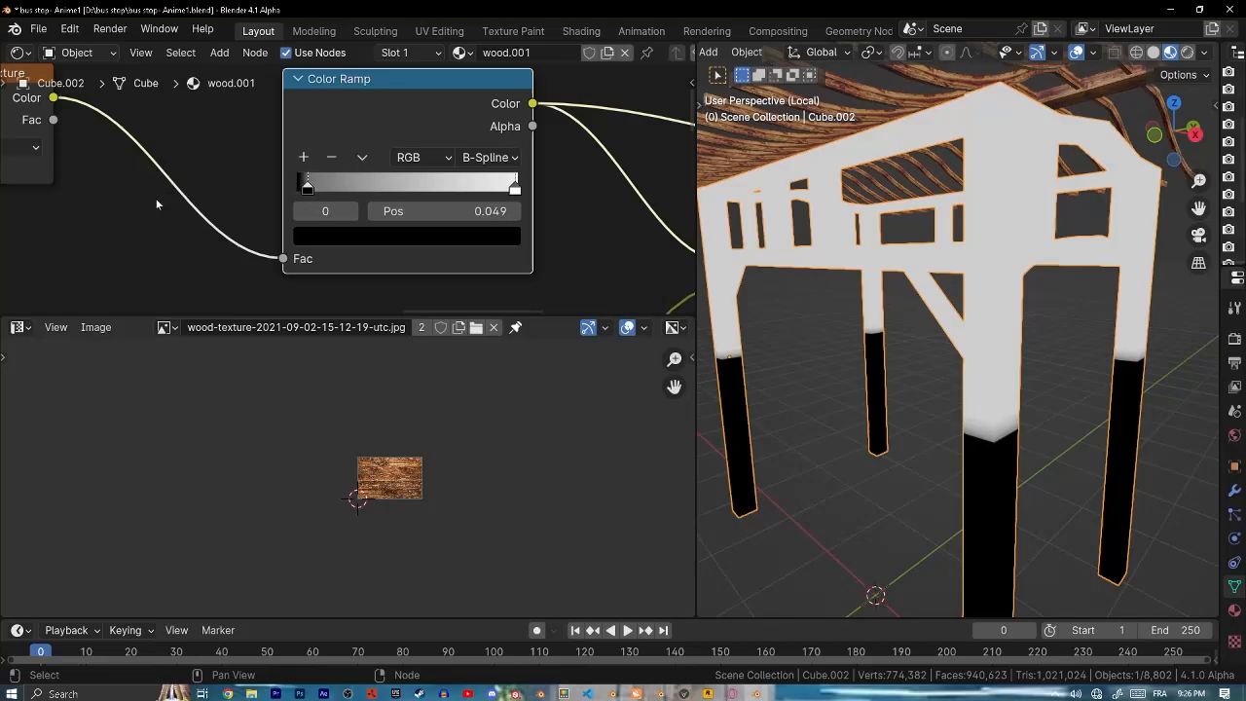
left_click(515, 186)
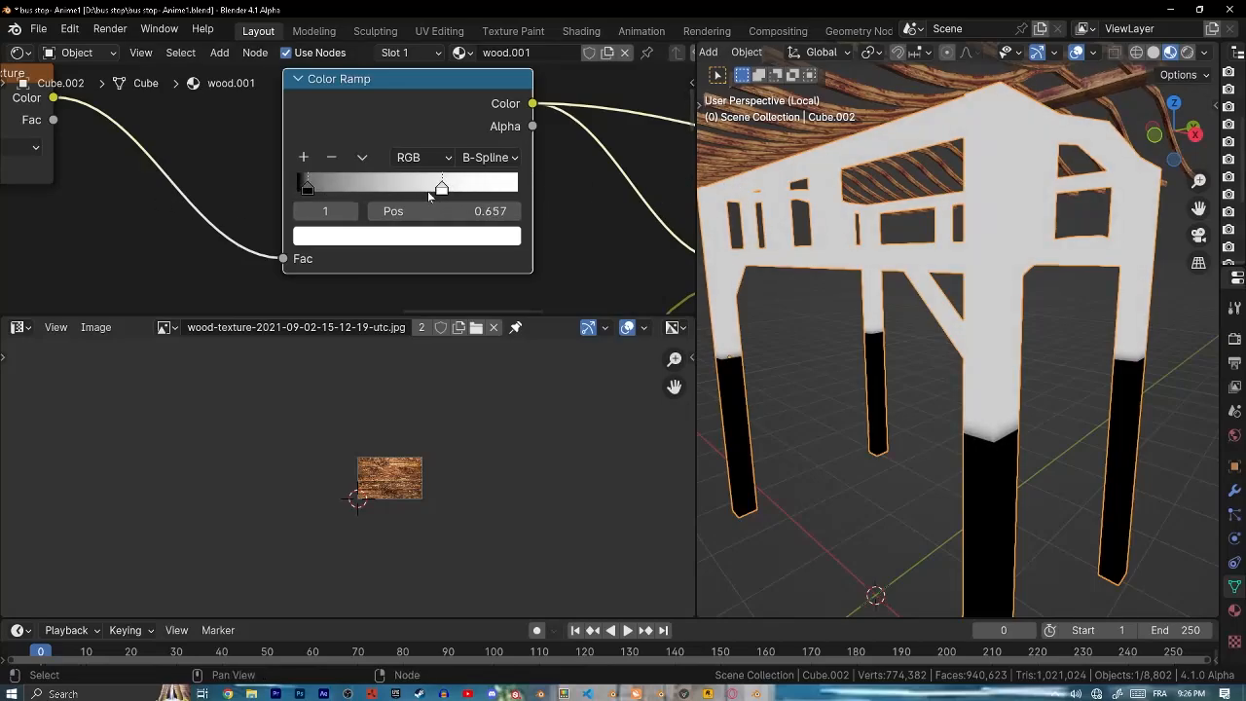
- Try Cardinal interpolation on the upper Color Ramp, then set it to Ease
left_click(487, 158)
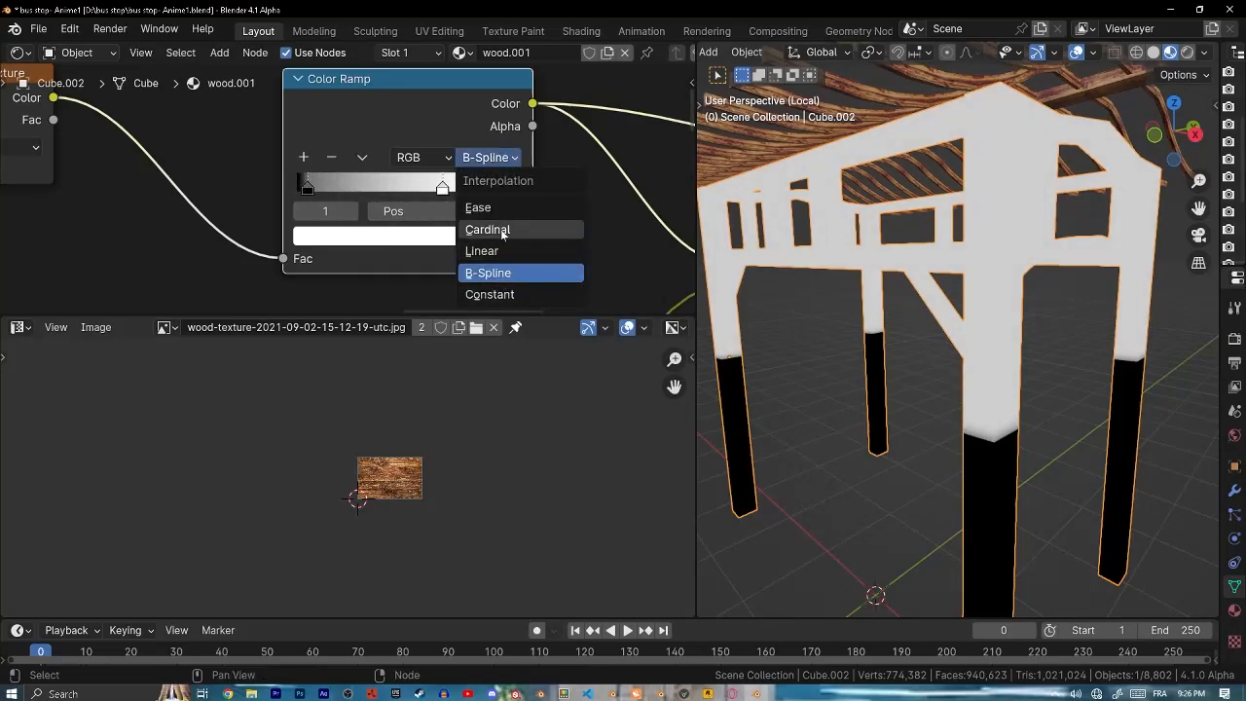
left_click(496, 230)
left_click(486, 158)
left_click(478, 207)
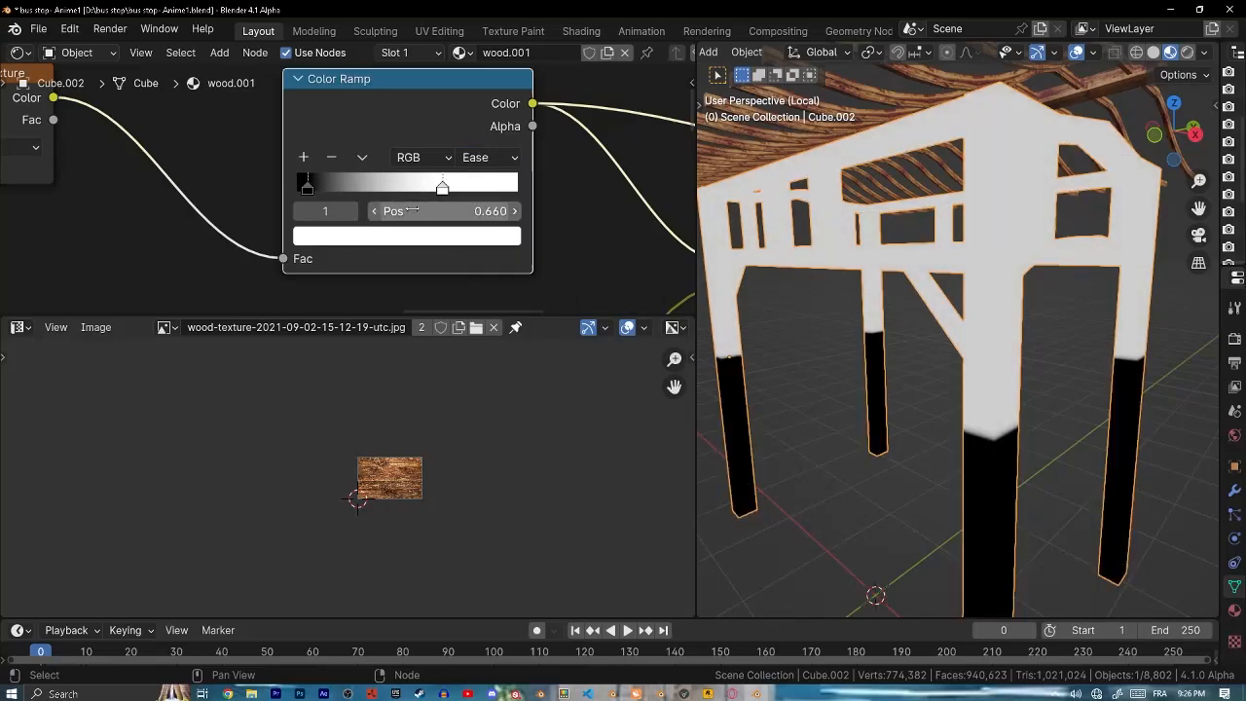
- Try offsetting the gradient Mapping along Z and Y, then set only its X location to 16.9 m
middle_click_drag(269, 189, 618, 419)
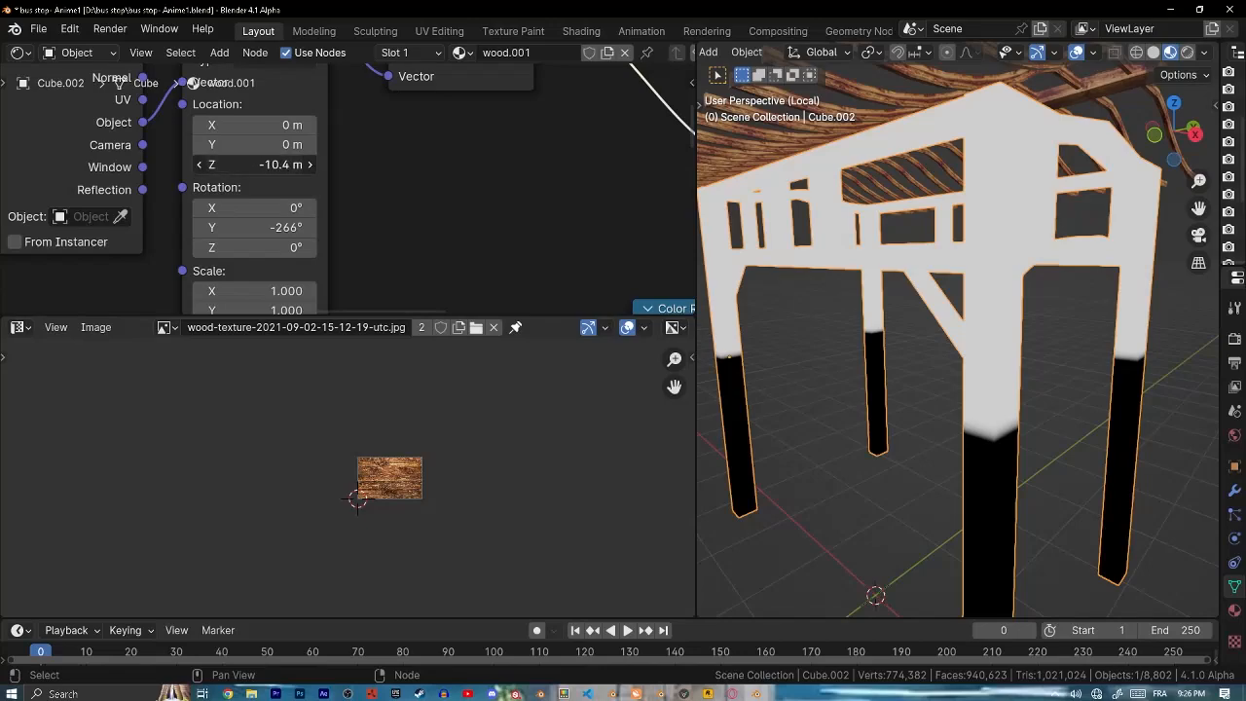
left_click_drag(285, 144, 306, 144)
left_click_drag(286, 124, 311, 163)
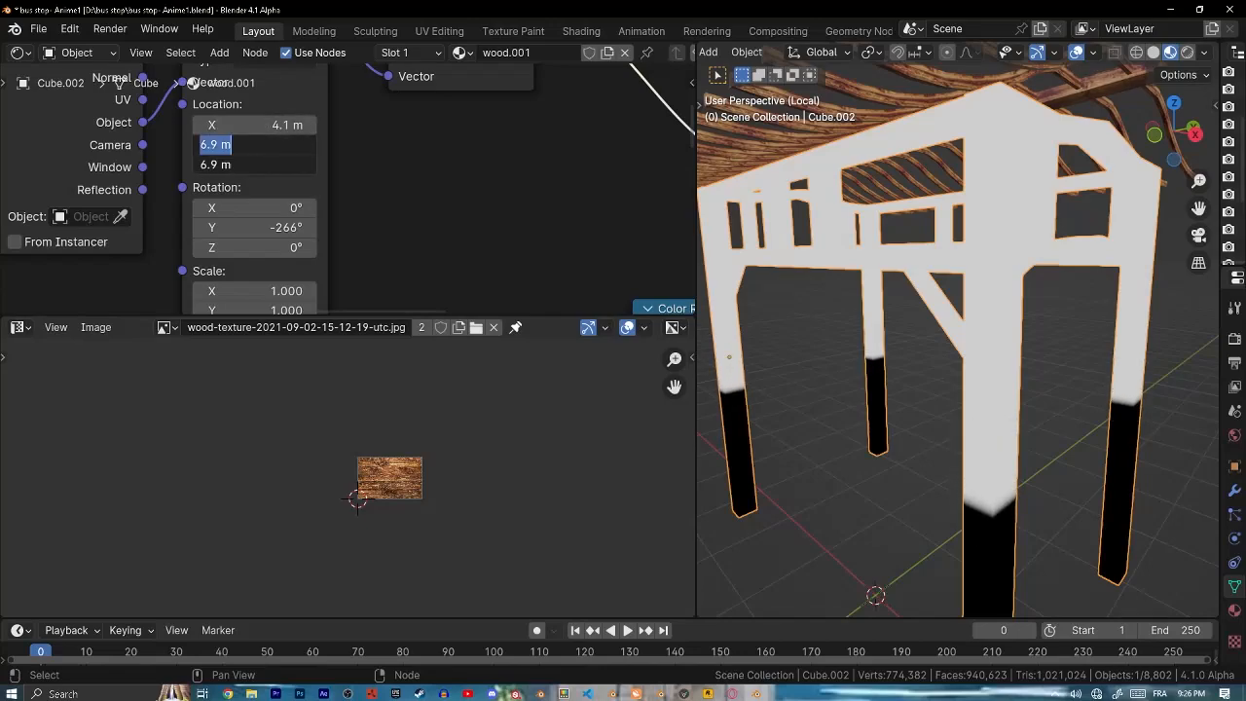
left_click_drag(276, 124, 324, 125)
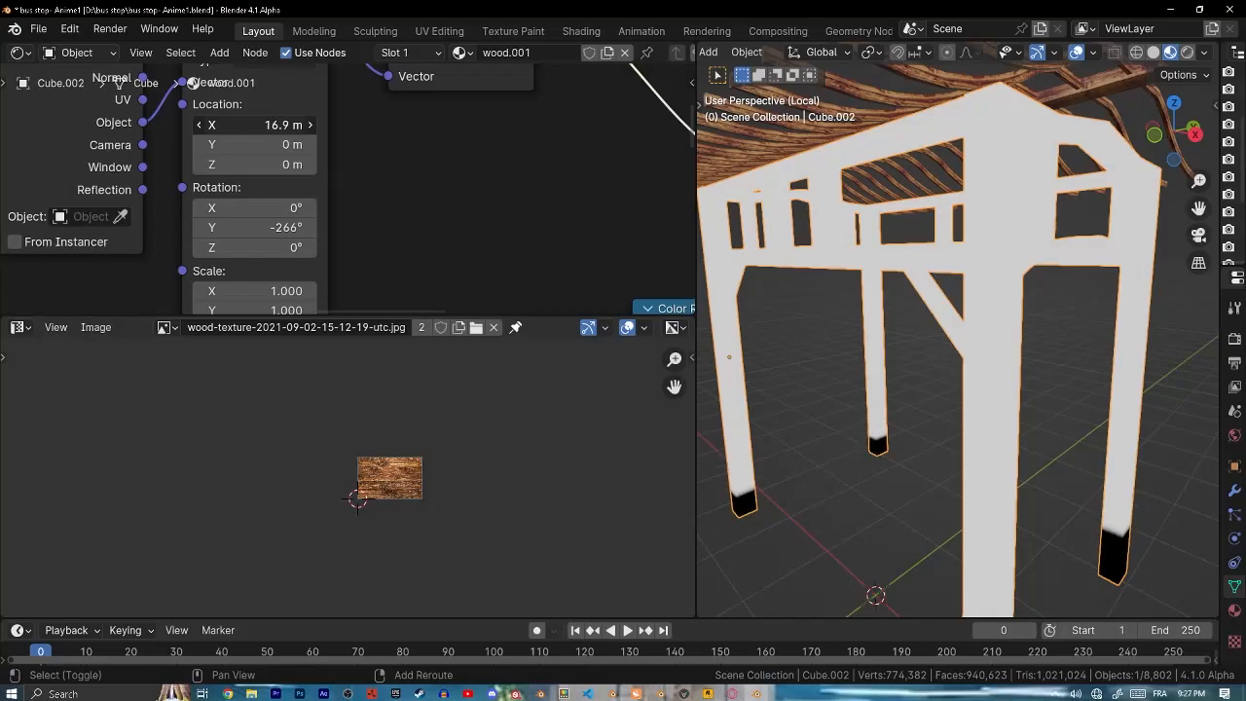
- Try a uniform scale of 2.100 on the gradient's Mapping node
middle_click_drag(472, 198, 460, 133)
left_click_drag(250, 225, 261, 265)
middle_click_drag(541, 180, 466, 198)
left_click_drag(175, 244, 177, 283)
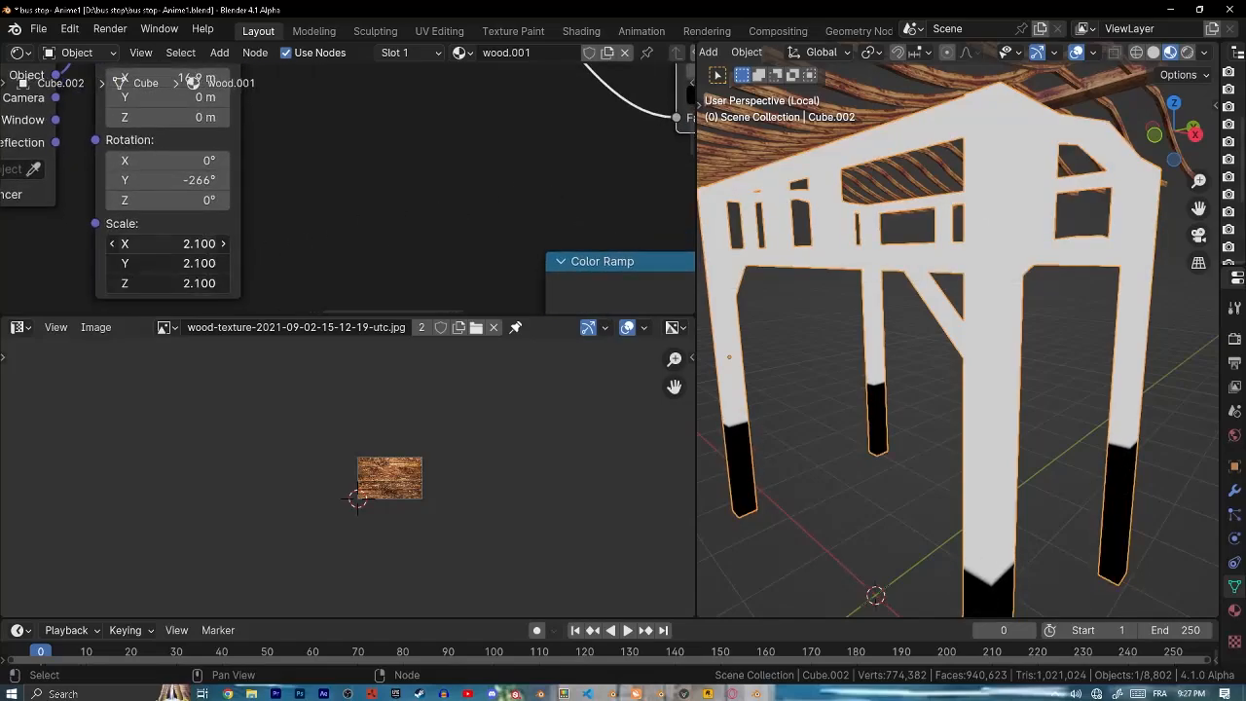
key("Return")
- Add a middle stop to the upper Color Ramp and slide it to position 0.631
middle_click_drag(283, 192, 98, 203)
middle_click_drag(486, 297, 166, 73)
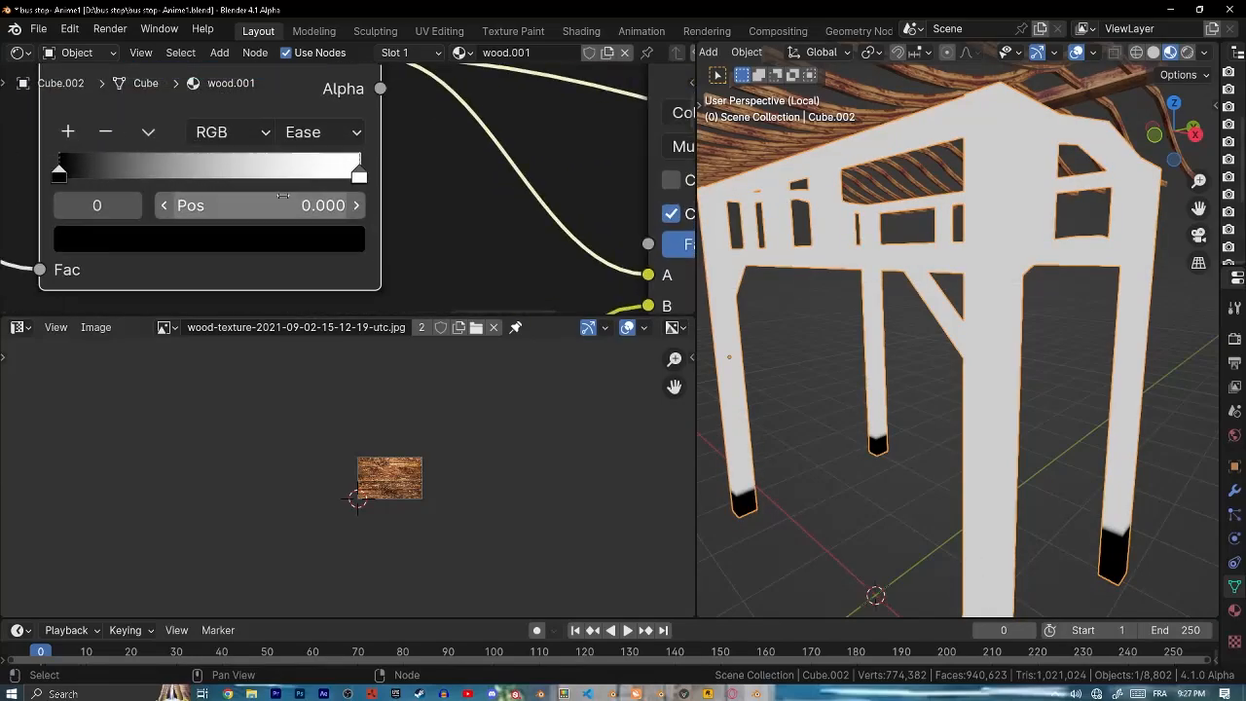
left_click_drag(354, 178, 260, 179)
middle_click_drag(254, 211, 377, 186)
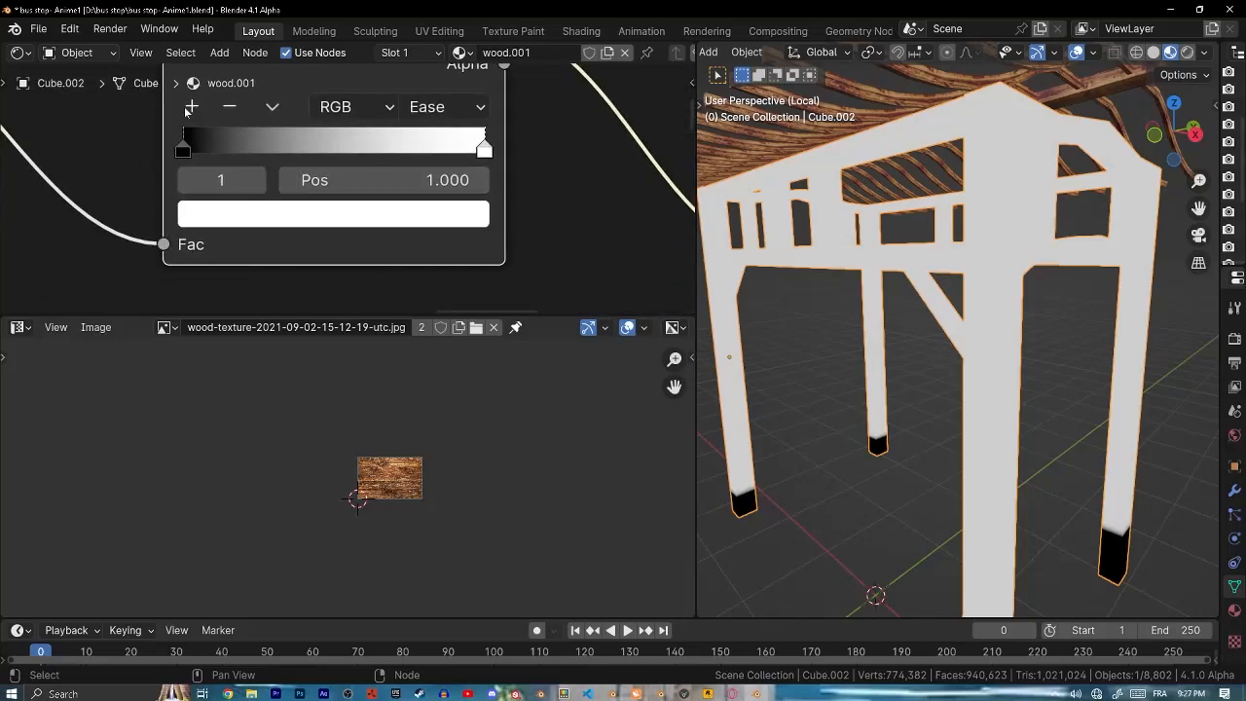
left_click(189, 108)
left_click_drag(359, 154, 373, 156)
middle_click_drag(357, 202, 447, 163)
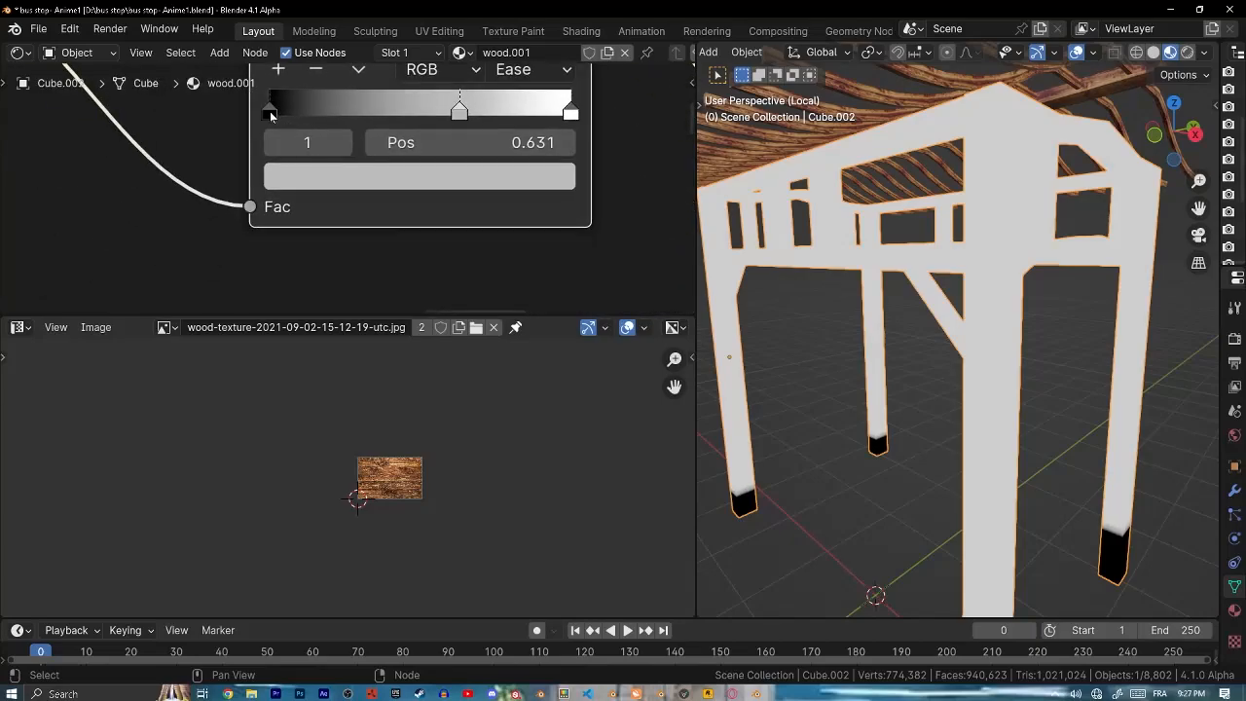
- Move the ramp's middle stop to position 0.190 and set its colour to black with value 0
left_click(273, 111)
left_click_drag(450, 116, 253, 158)
left_click(410, 152)
middle_click_drag(361, 206, 360, 167)
left_click(361, 172)
left_click_drag(513, 283, 514, 450)
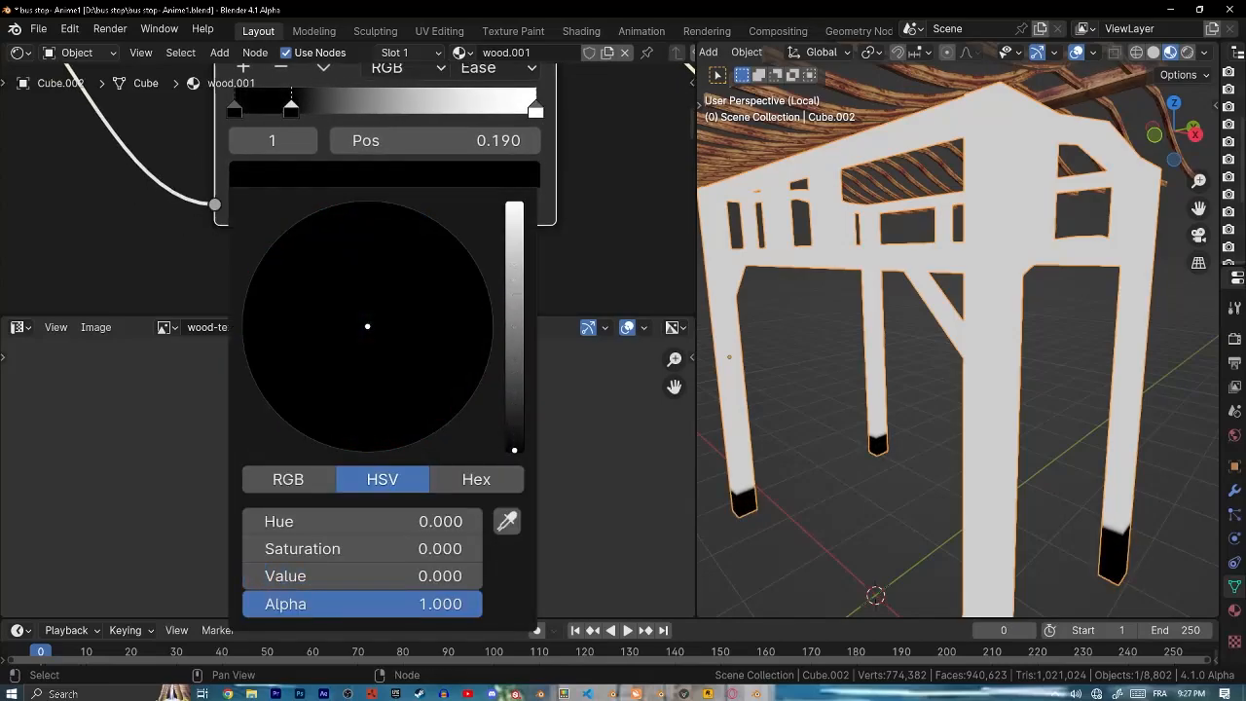
- Move the ramp's middle stop to position 0.569 and set its colour to grey with value 0.089
middle_click_drag(920, 536, 900, 300, "shift")
scroll(879, 447, "up", 3)
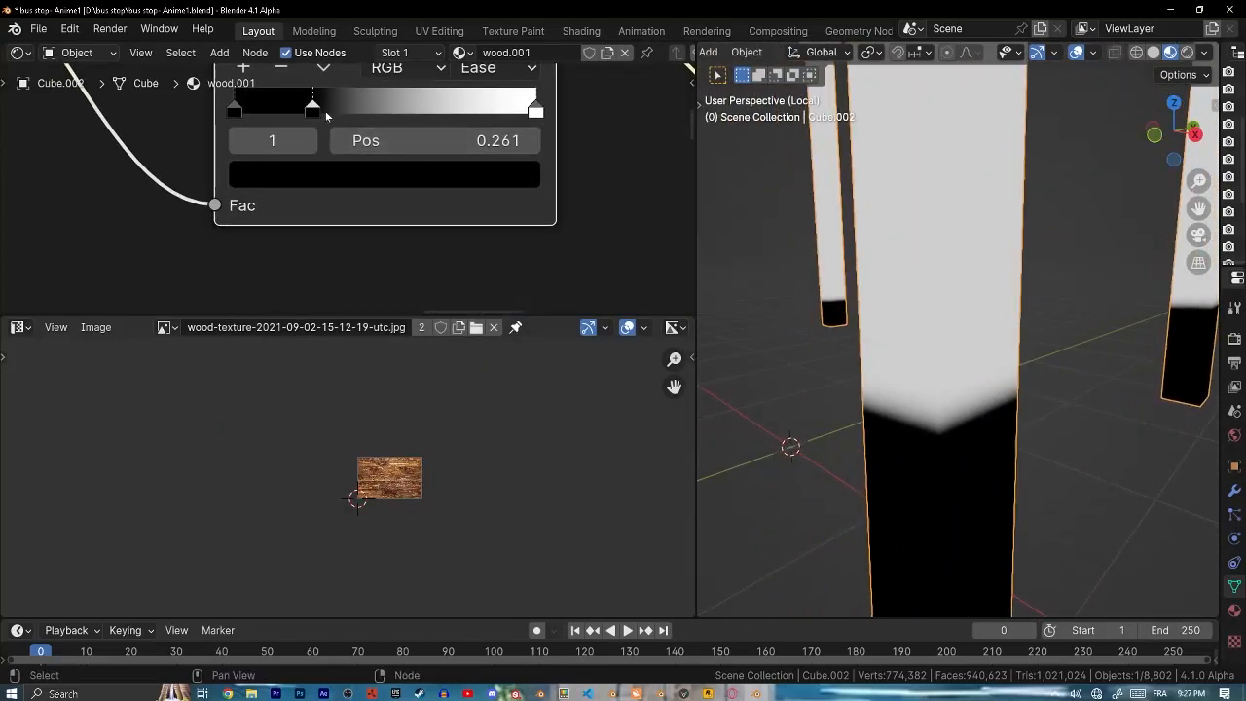
left_click_drag(417, 116, 421, 116)
left_click(395, 173)
left_click_drag(514, 394, 513, 368)
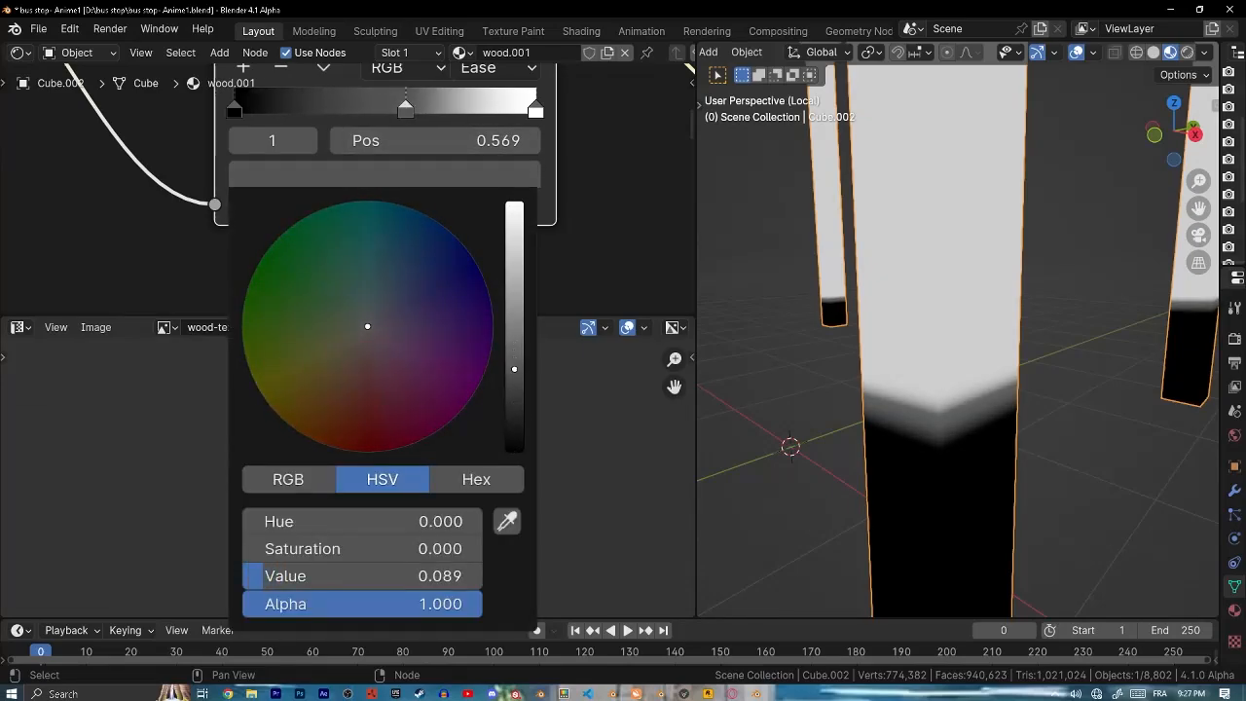
- Move the ramp's black stop to position 0.131 and lighten it to dark grey
left_click_drag(231, 111, 323, 114)
left_click(367, 183)
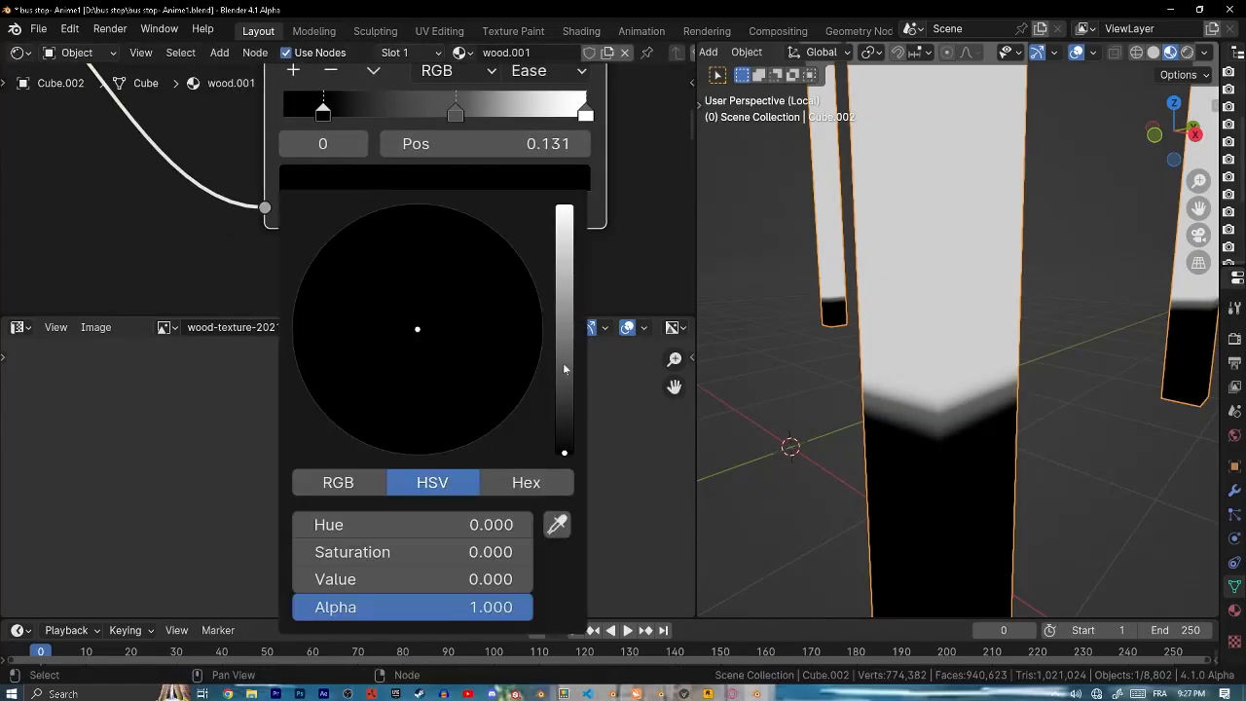
left_click_drag(565, 368, 565, 389)
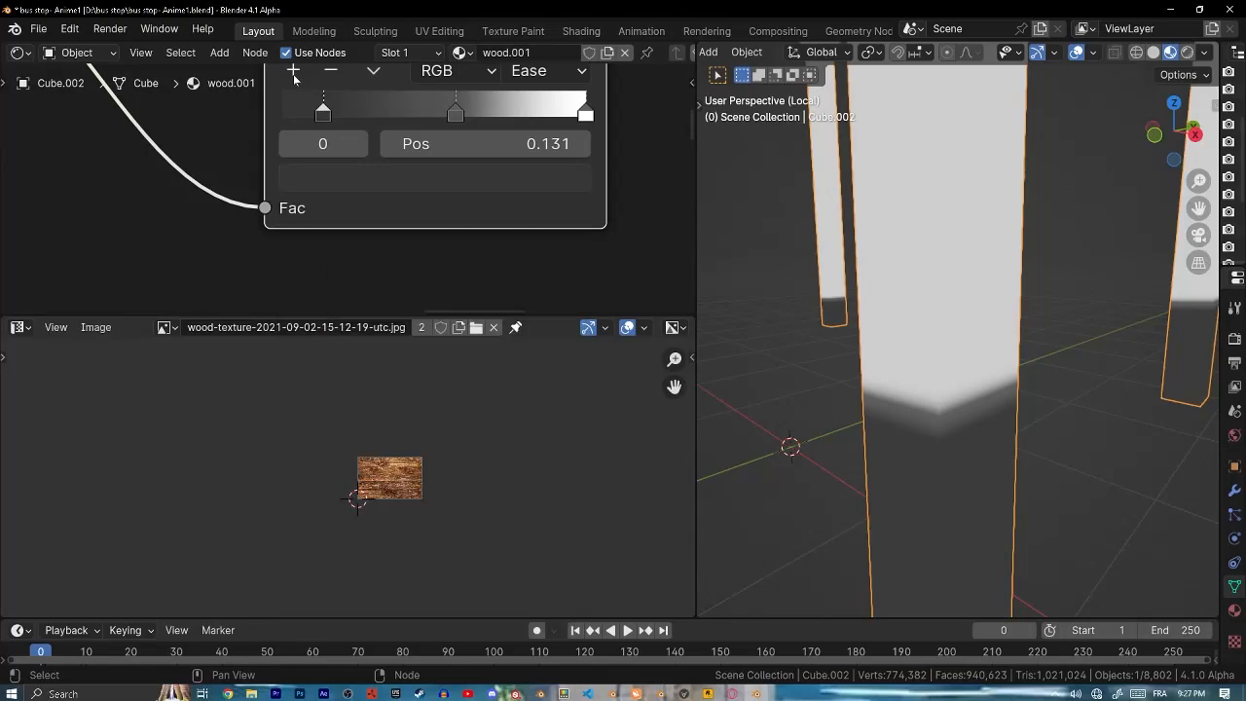
- Add another stop at position 0.000 of the upper Color Ramp and darken its colour
left_click_drag(362, 122, 256, 123)
left_click(408, 177)
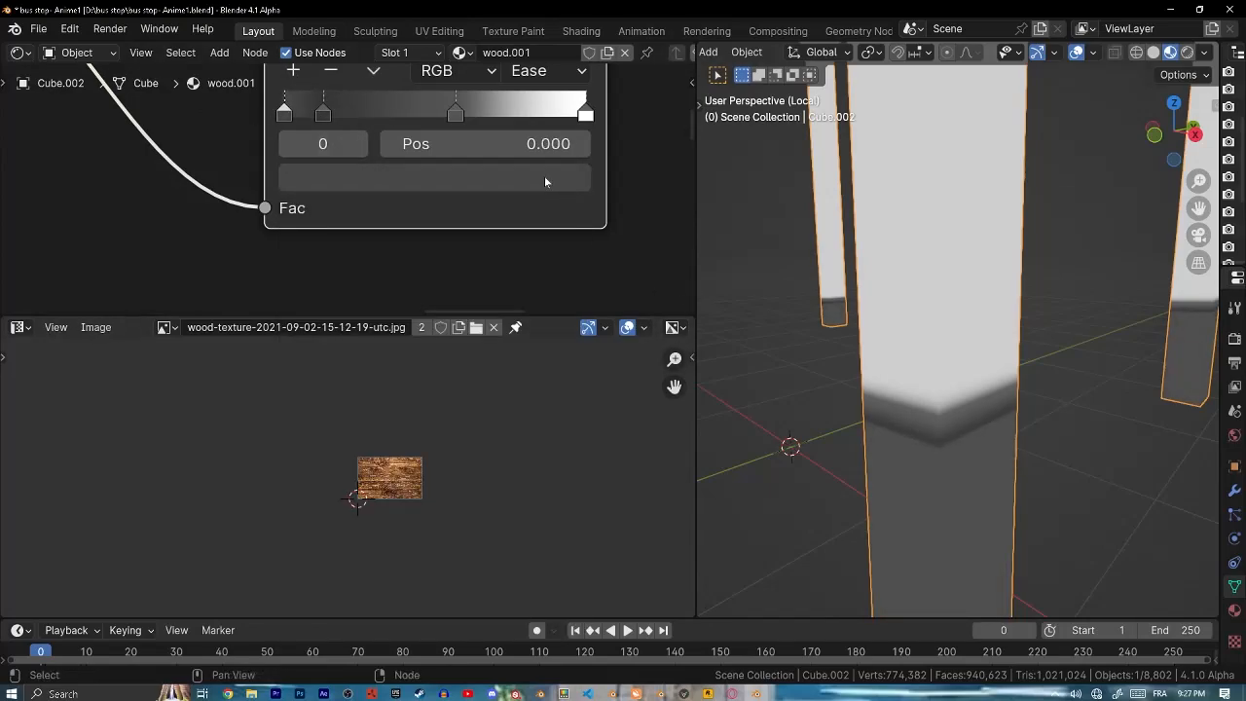
left_click(544, 177)
left_click_drag(565, 384, 564, 428)
- Set the upper Color Ramp's interpolation to B-Spline
middle_click_drag(482, 134, 452, 224)
left_click(530, 158)
left_click(539, 318)
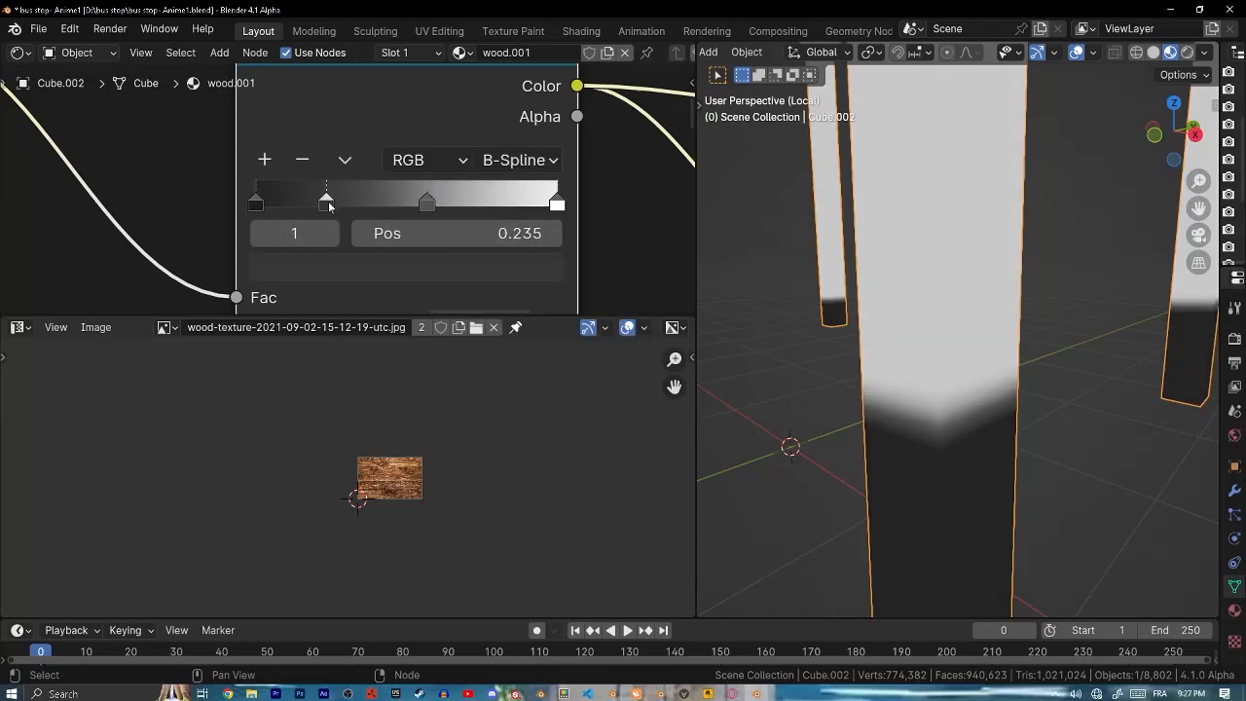
- Darken the ramp's first stop to near black and move the second stop to position 0.294
left_click(323, 278)
left_click(530, 475)
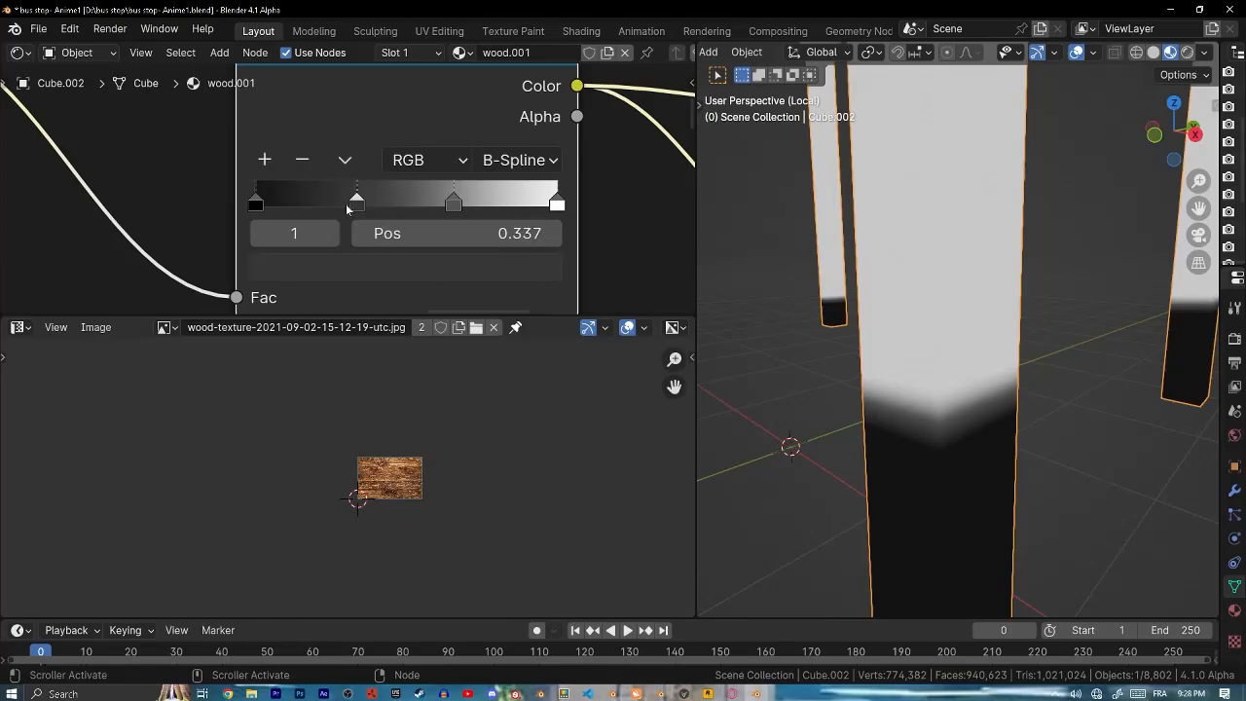
scroll(771, 332, "down", 6)
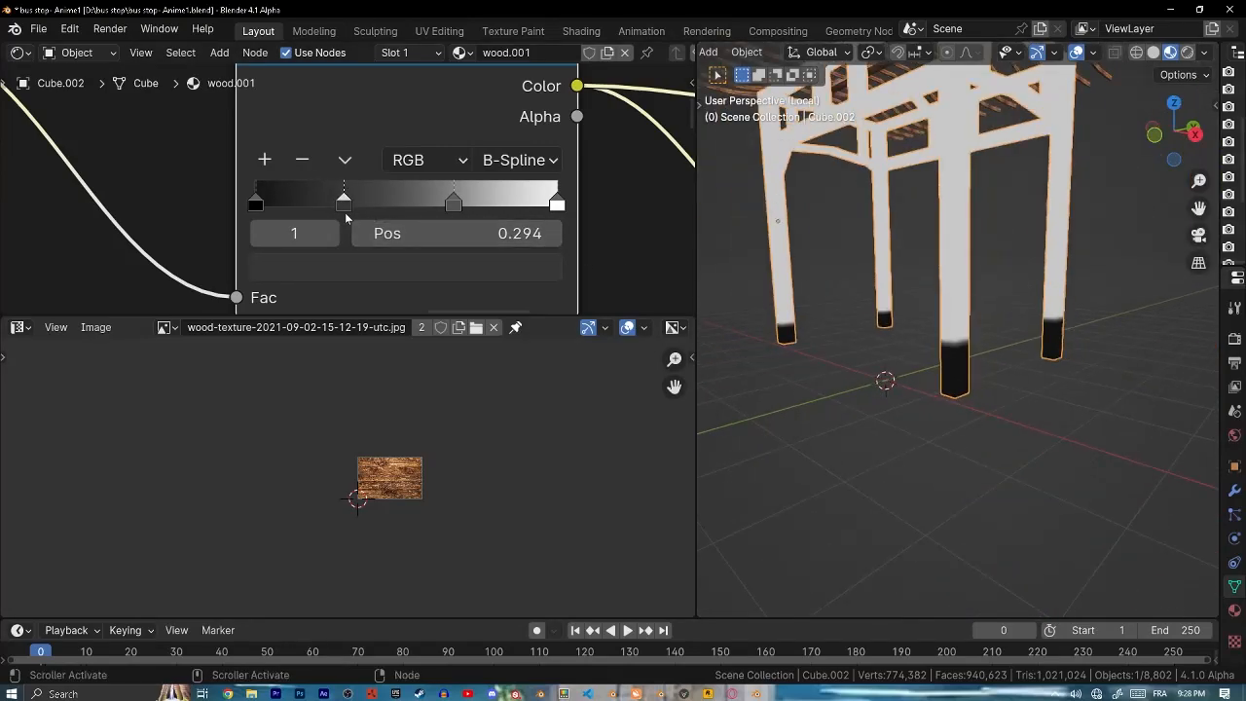
scroll(346, 214, "down", 5)
- Try a uniform scale of 41.100 on the gradient's Mapping node, then undo the scale changes
middle_click_drag(347, 214, 605, 85)
left_click_drag(168, 203, 169, 204)
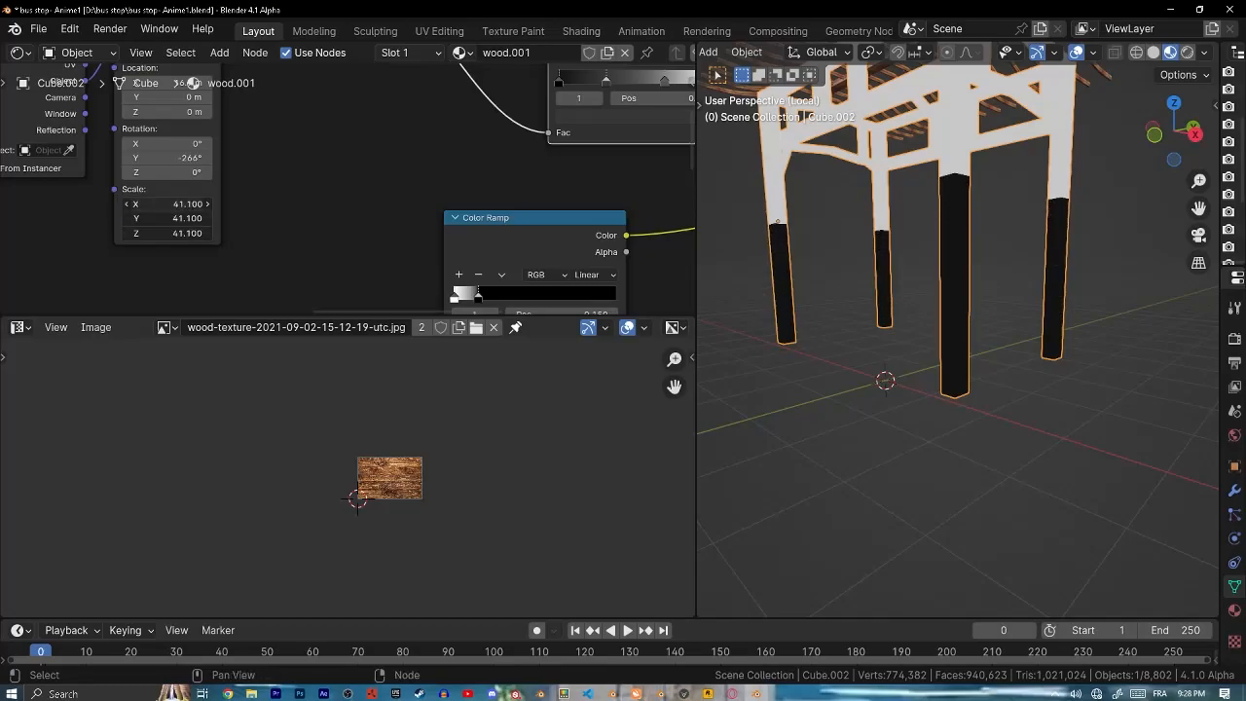
left_click_drag(169, 203, 117, 204)
key("ctrl+z")
scroll(966, 352, "up", 4)
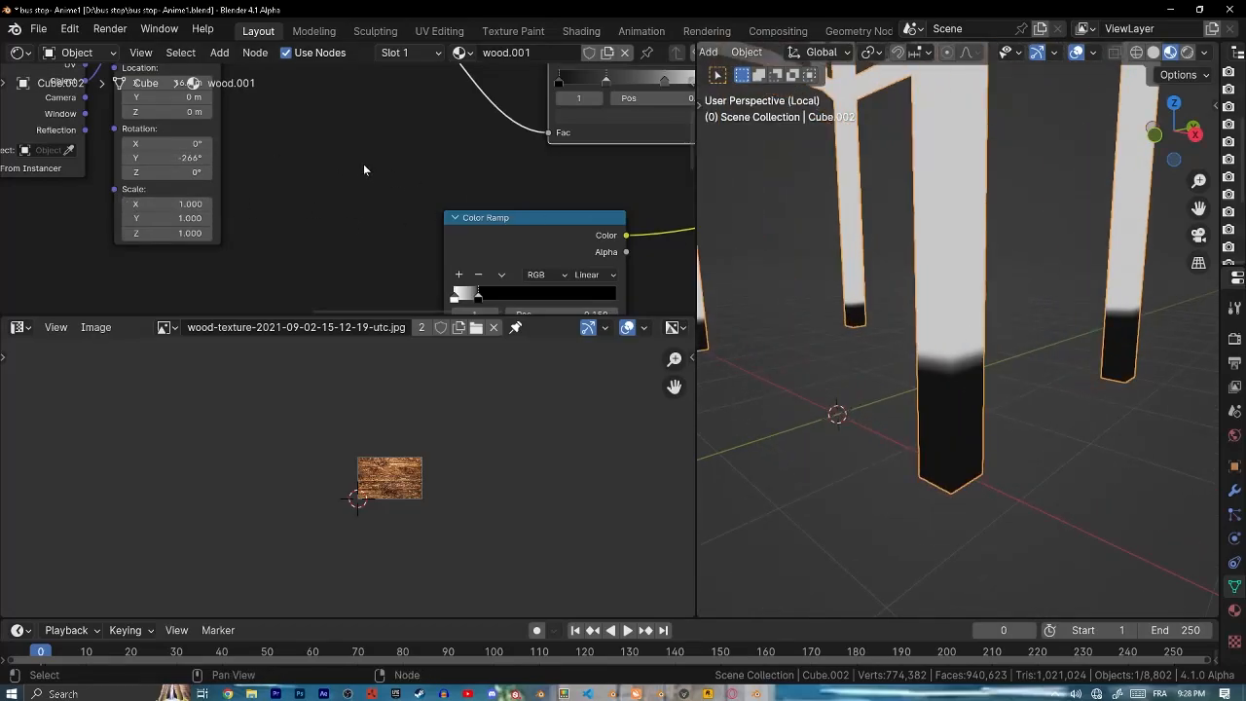
- Set the X location of the gradient's Mapping node to 17.7 m
middle_click_drag(343, 70, 213, 170)
middle_click_drag(84, 194, 360, 157)
scroll(360, 163, "up", 2)
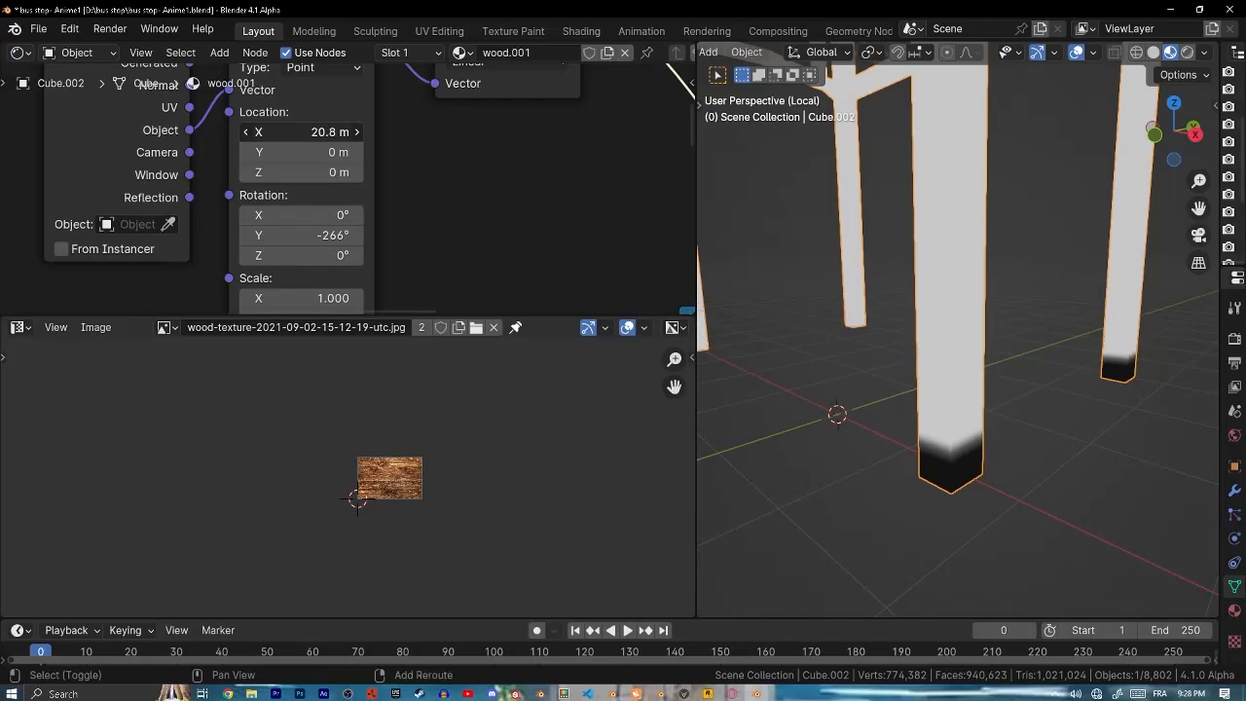
left_click_drag(300, 132, 341, 131, "shift")
scroll(353, 156, "down", 2)
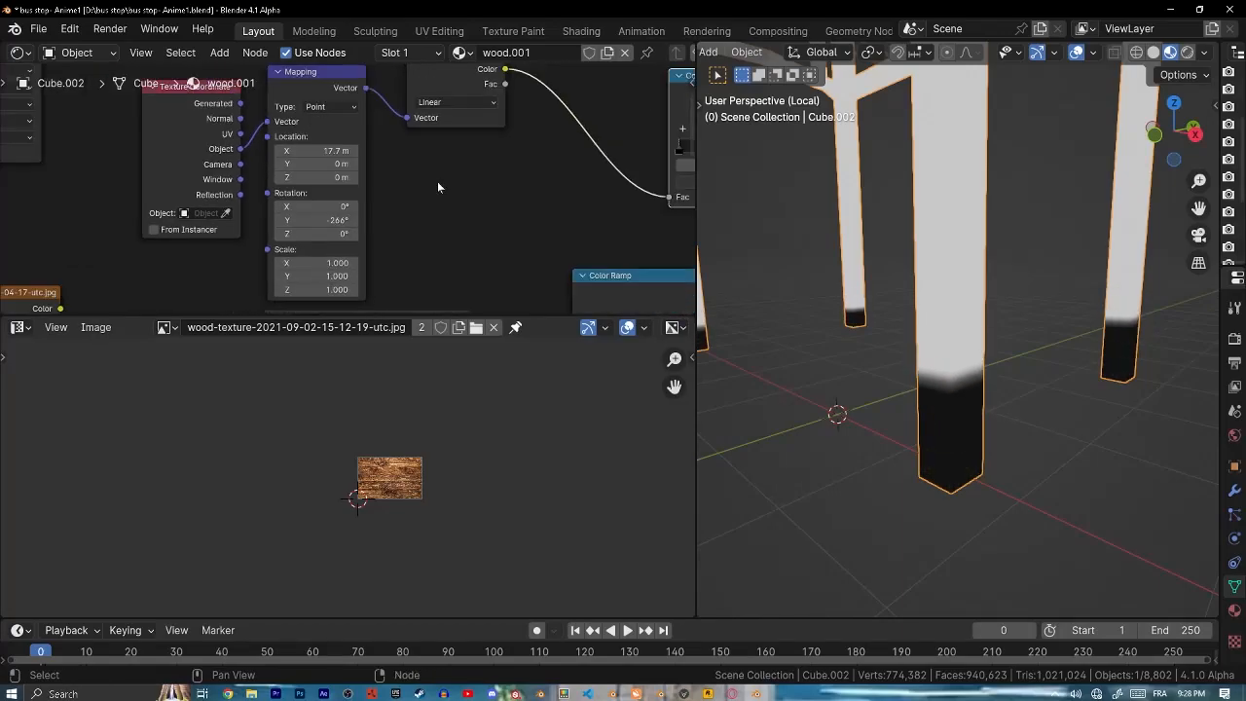
- Route the Principled BSDF back to the material output to show the full wood shader on the posts
middle_click_drag(526, 181, 42, 133)
middle_click_drag(635, 137, 522, 161)
left_click(623, 142, "ctrl+shift")
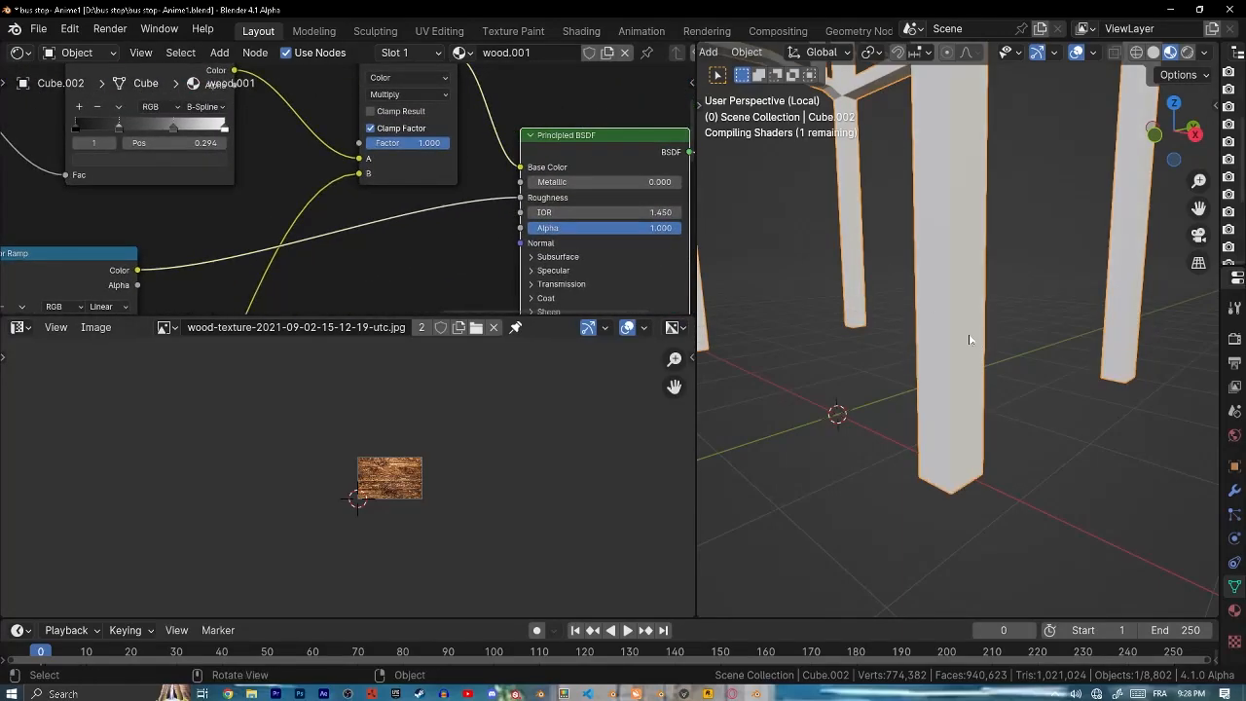
middle_click_drag(970, 340, 828, 332)
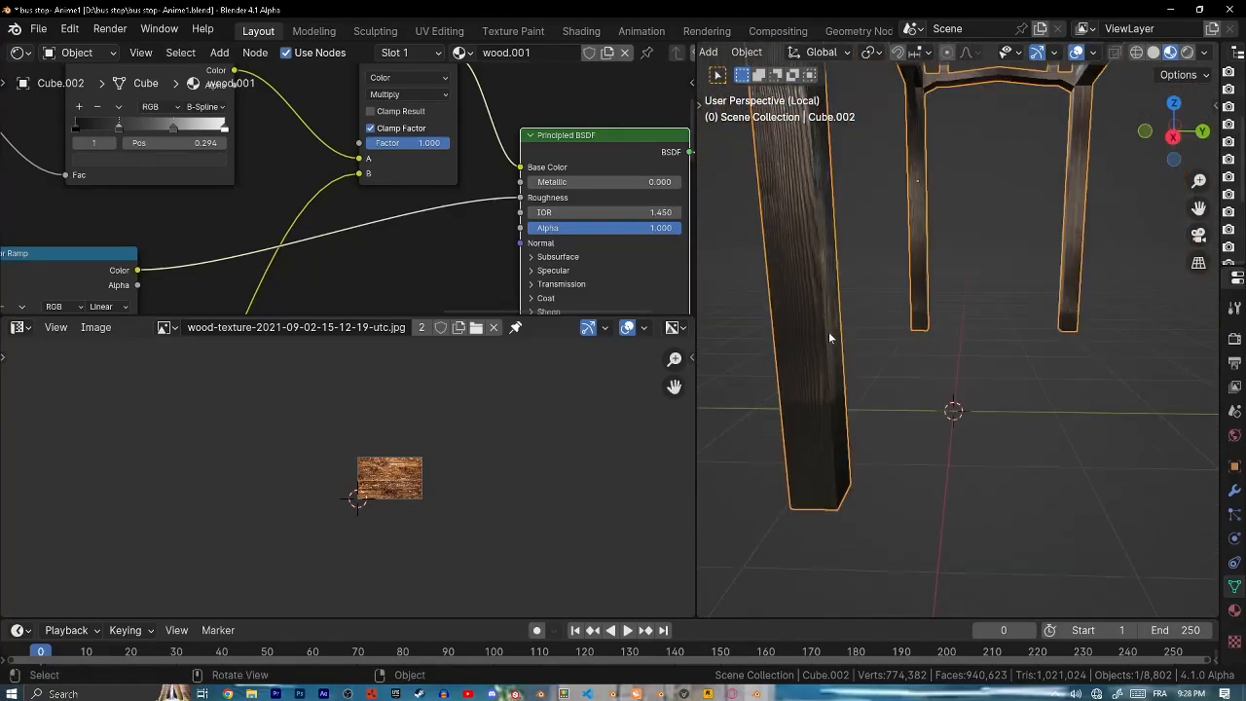
- Set the Y rotation of the gradient's Mapping node to -269°
scroll(828, 332, "down", 3)
middle_click_drag(188, 204, 274, 140)
middle_click_drag(117, 197, 508, 251)
scroll(224, 277, "up", 4)
middle_click_drag(208, 284, 233, 286)
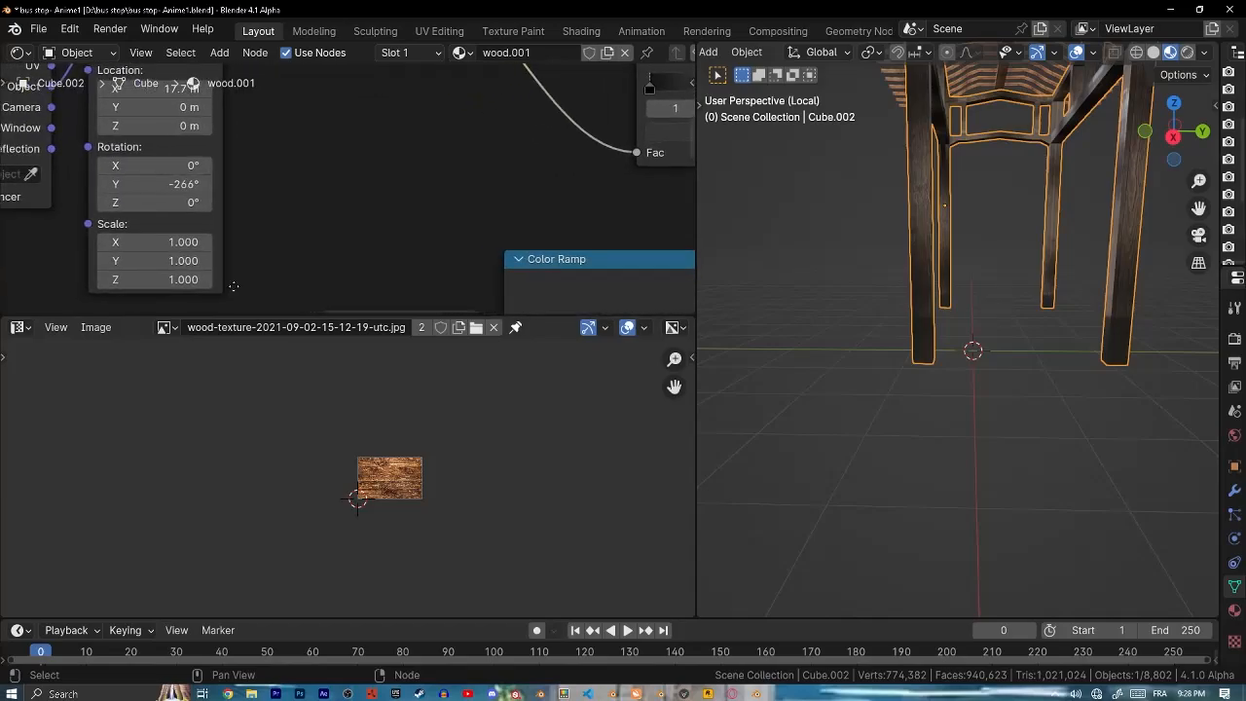
scroll(234, 286, "up", 2)
middle_click_drag(259, 204, 376, 216)
middle_click_drag(857, 260, 964, 263)
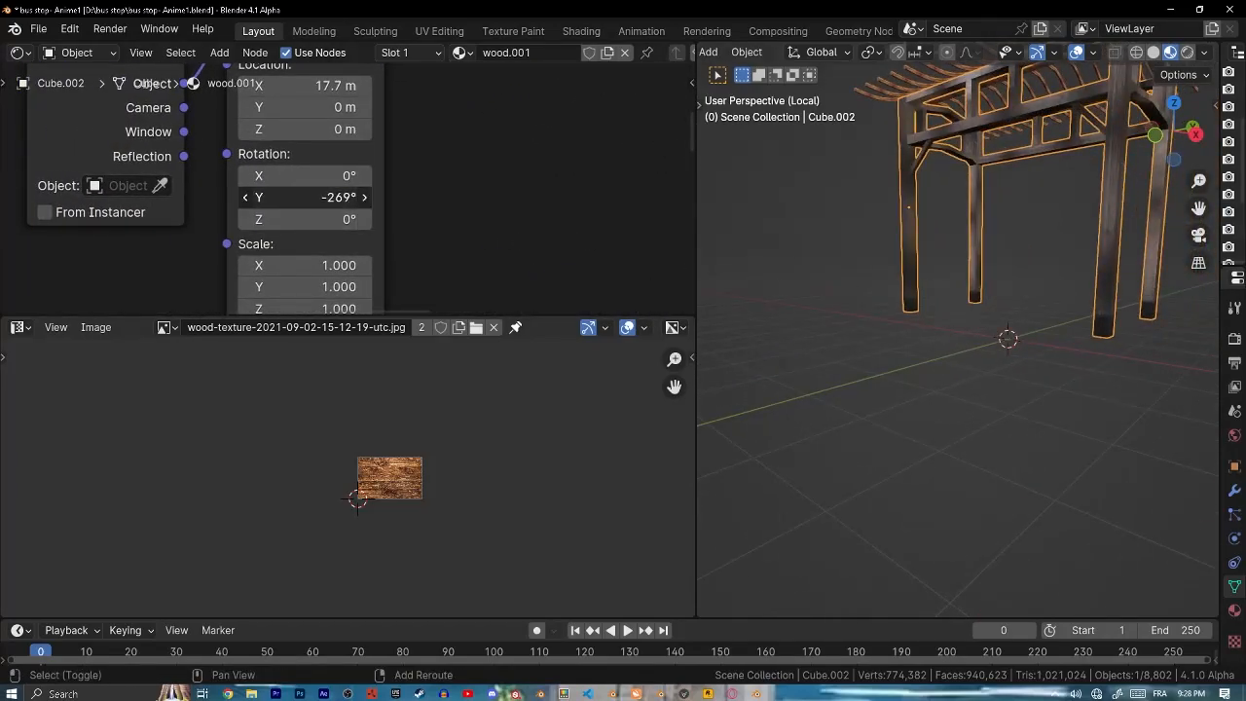
mouse_move(740, 311)
middle_mouse_down()
mouse_move(876, 373)
mouse_move(902, 360)
mouse_move(915, 303)
middle_mouse_up()
- Switch the viewport to Solid shading and leave local view to show the whole bus stop scene
key("z")
left_click(1029, 298)
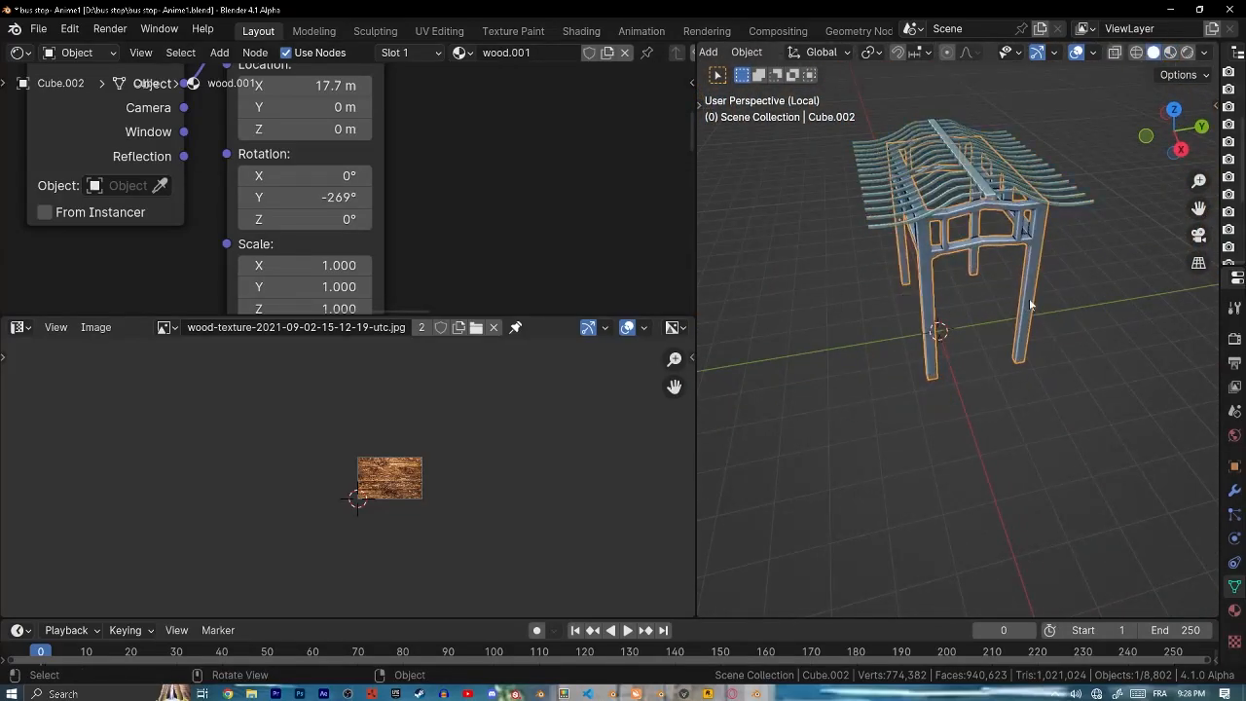
key("KP_Divide")
middle_click_drag(946, 358, 965, 334, "shift")
scroll(967, 423, "down", 3)
scroll(967, 334, "up", 3)
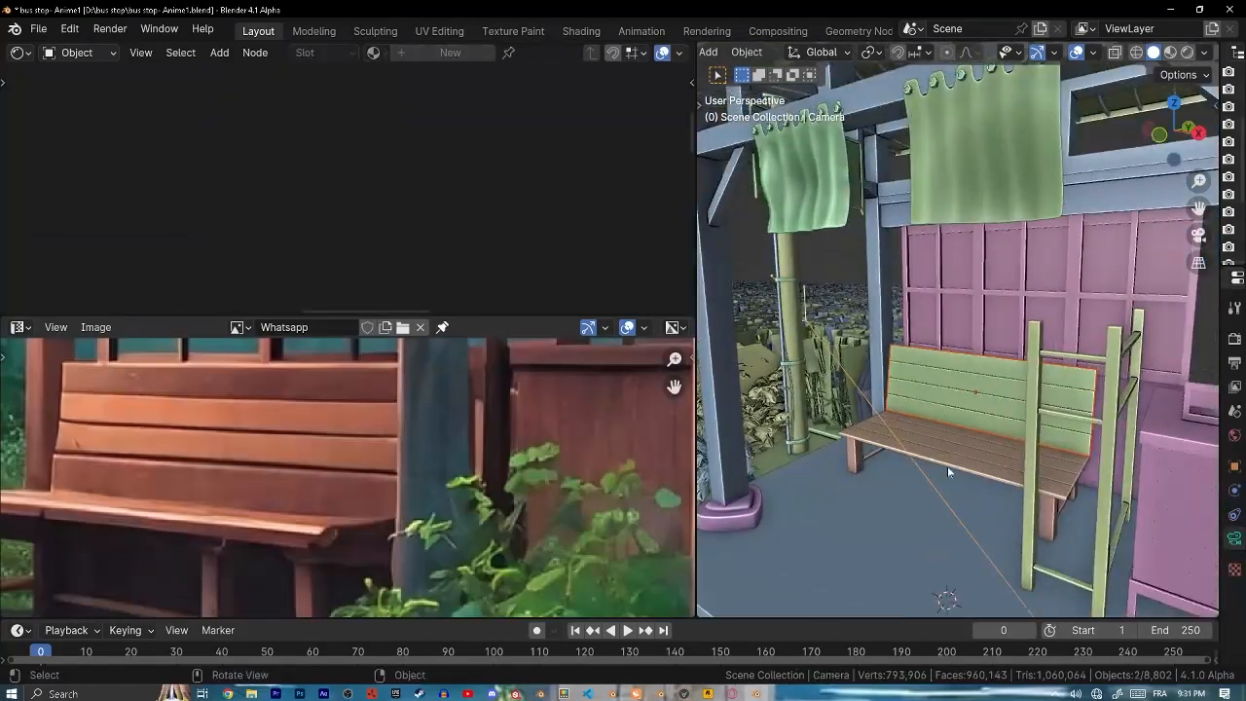
- Isolate the bench's backrest, seat and legs in local view and show them in Material Preview shading
scroll(958, 465, "up", 3)
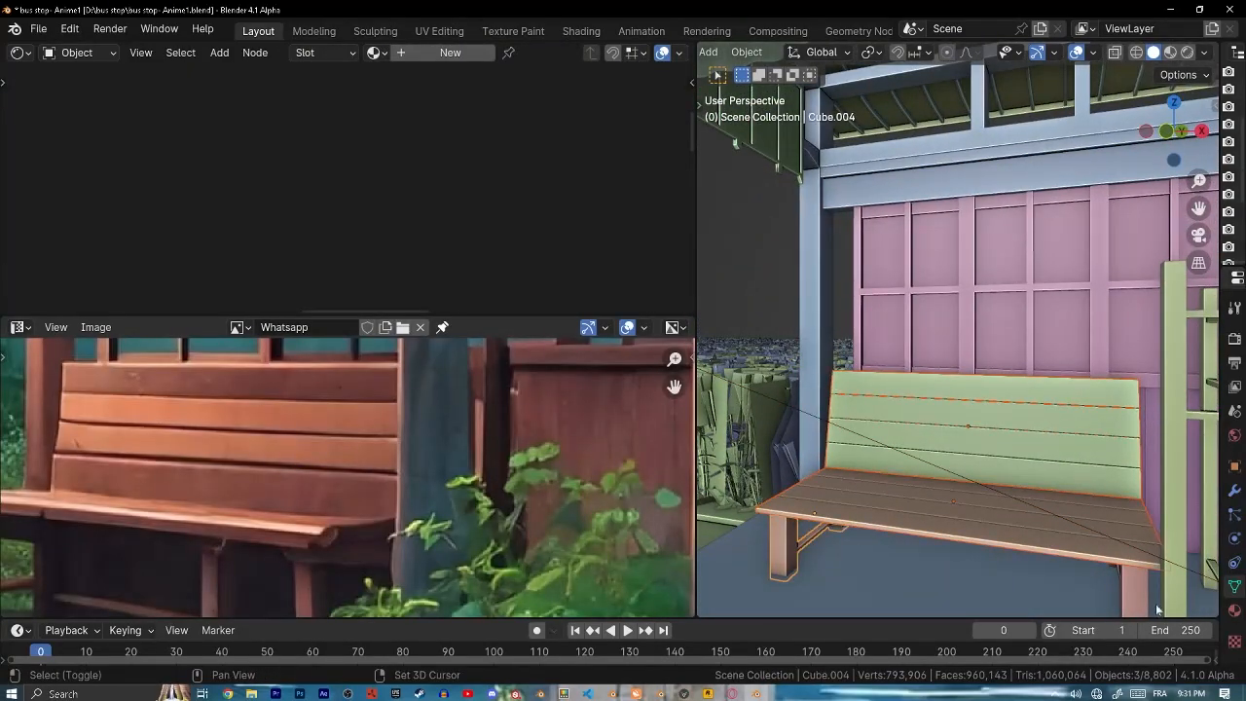
key("KP_Divide")
middle_click_drag(1128, 598, 1071, 536)
key("z")
left_click(1192, 537)
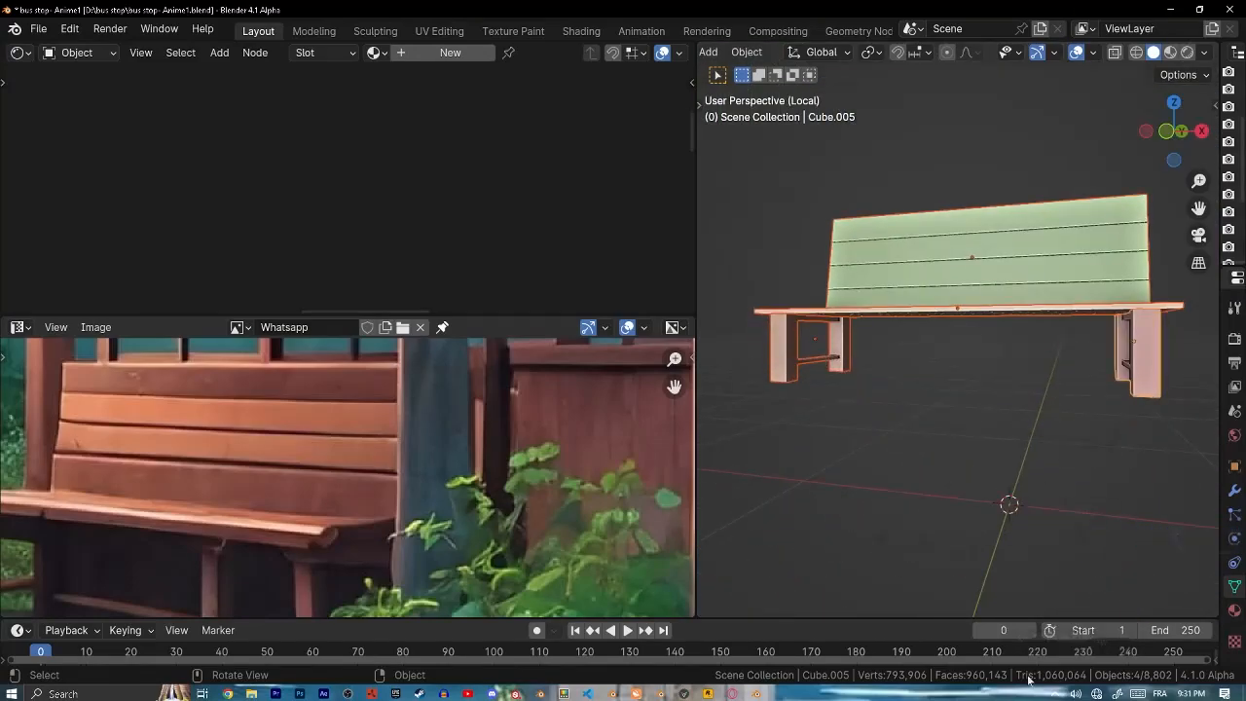
middle_click_drag(994, 498, 1013, 332)
- Assign the existing wood material to the bench backrest and make it a single-user copy
left_click(378, 53)
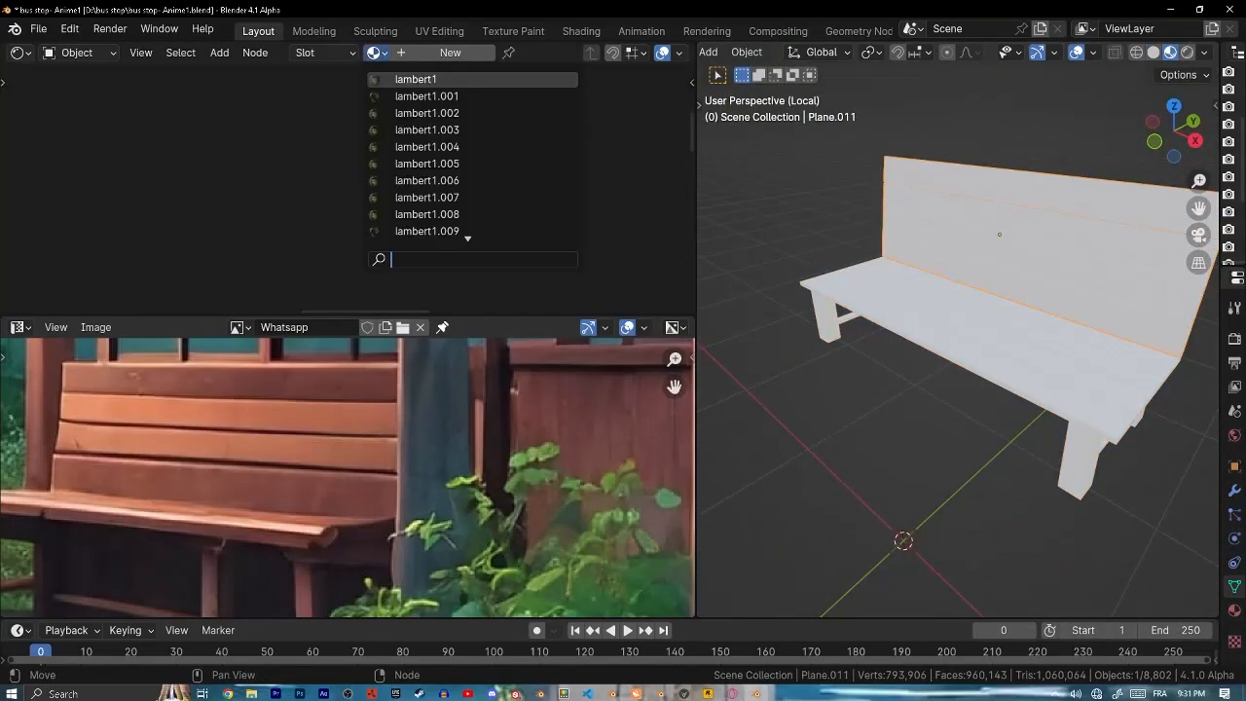
type("wood")
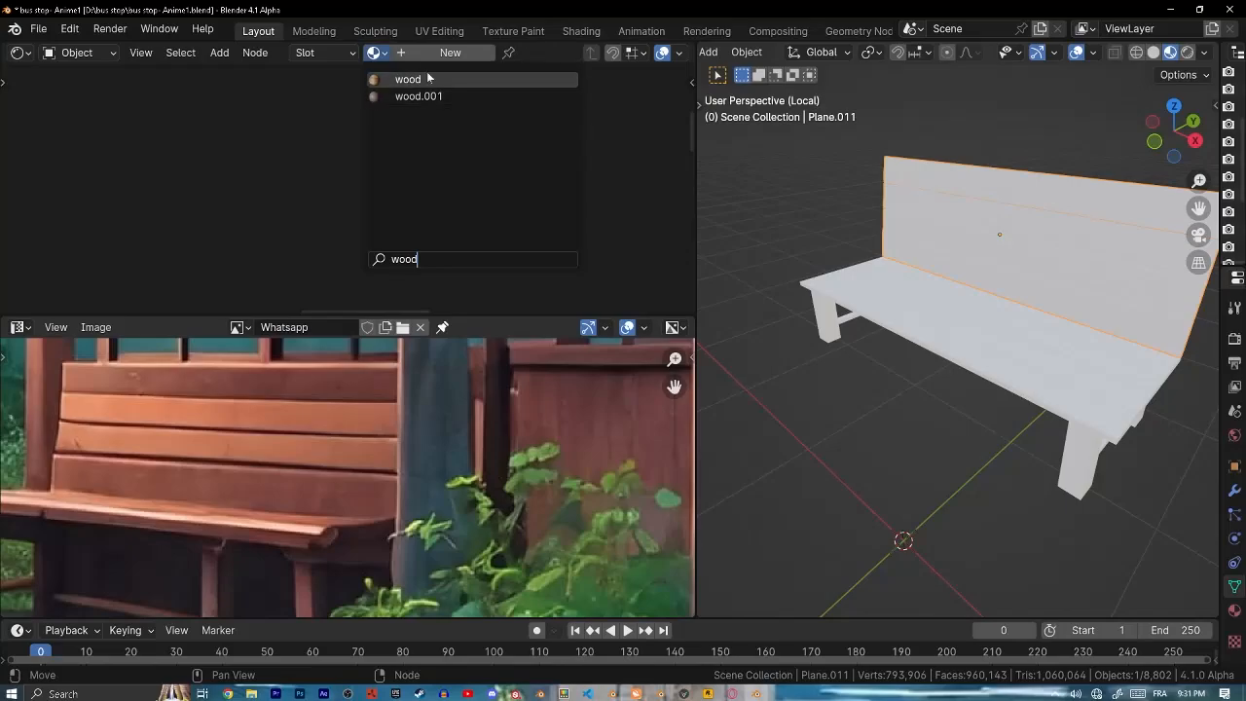
left_click(427, 78)
left_click(629, 53)
middle_click_drag(556, 273, 404, 162)
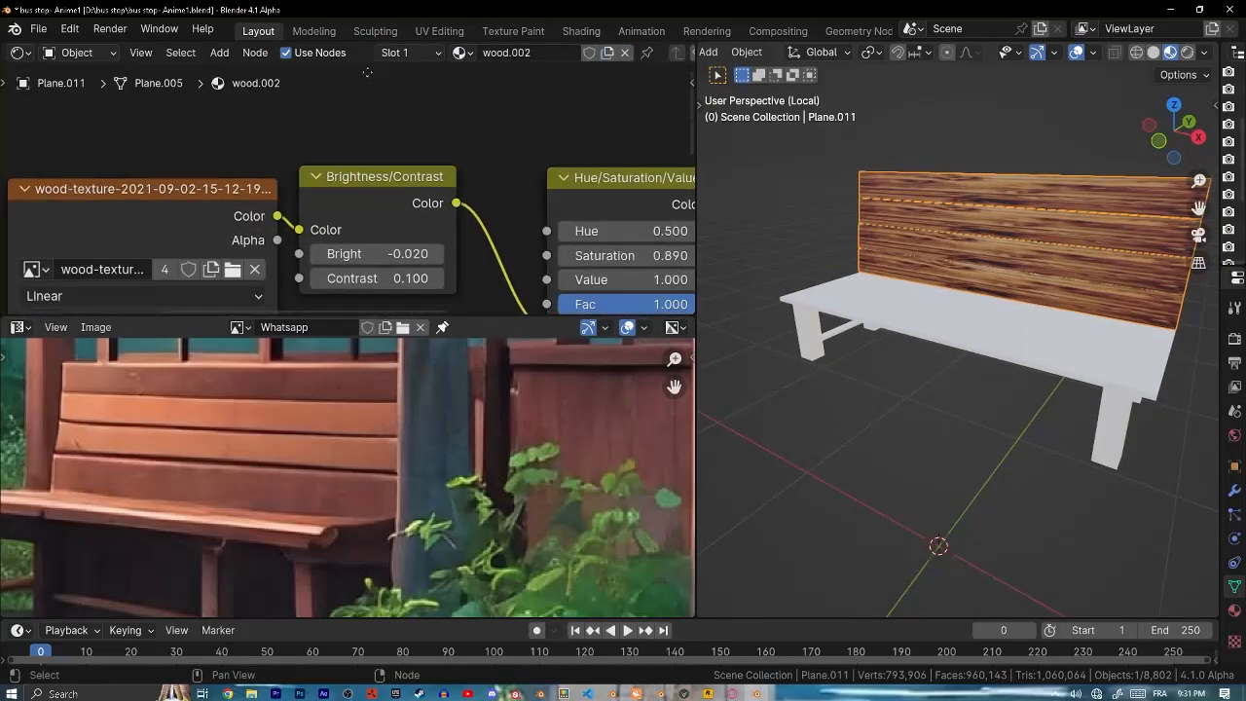
- Browse for a new image for the backrest's Image Texture node in the D:\bus stop\backgrounds folder
scroll(403, 161, "down", 10)
middle_click_drag(327, 258, 520, 175)
scroll(520, 175, "up", 8)
middle_click_drag(607, 160, 332, 235)
left_click(332, 183)
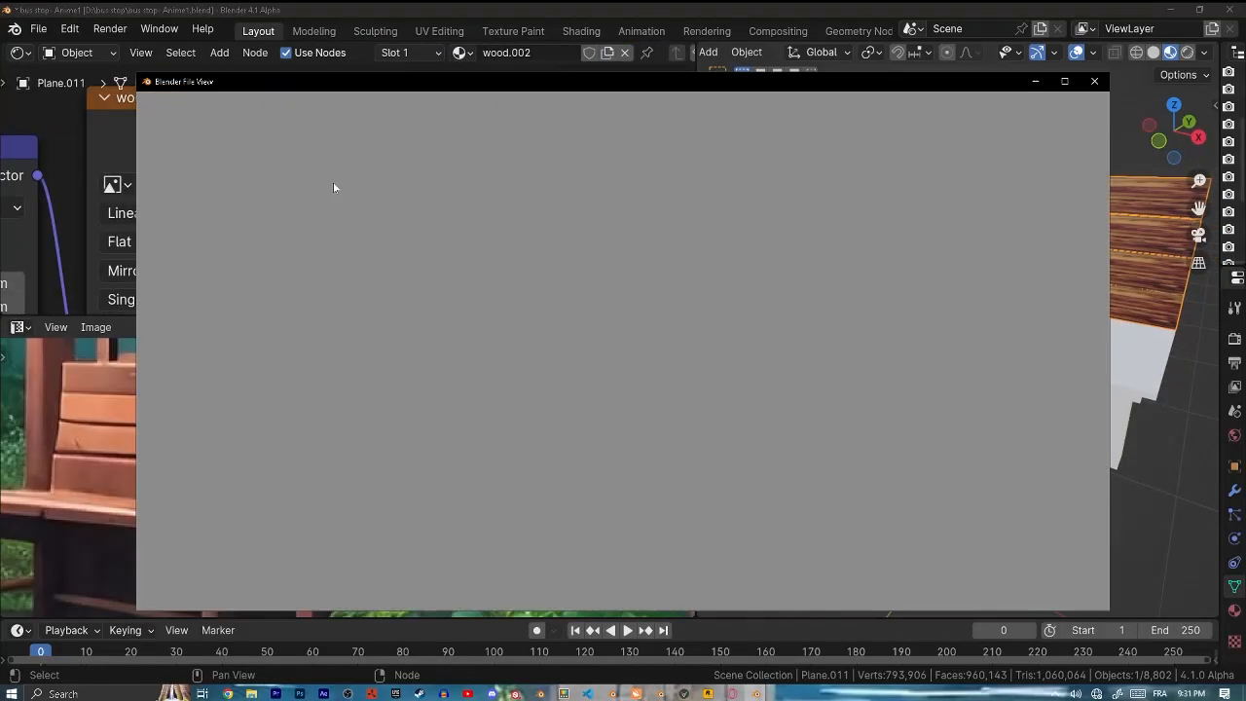
scroll(207, 547, "down", 10)
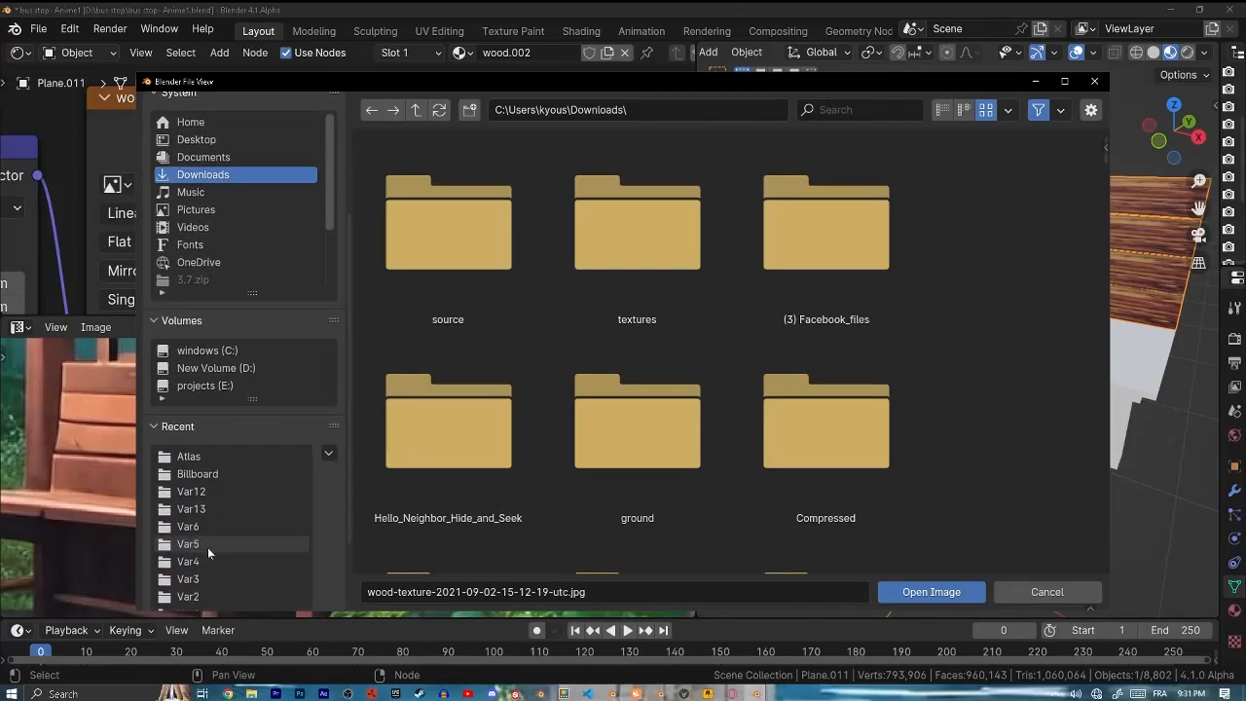
left_click(206, 332)
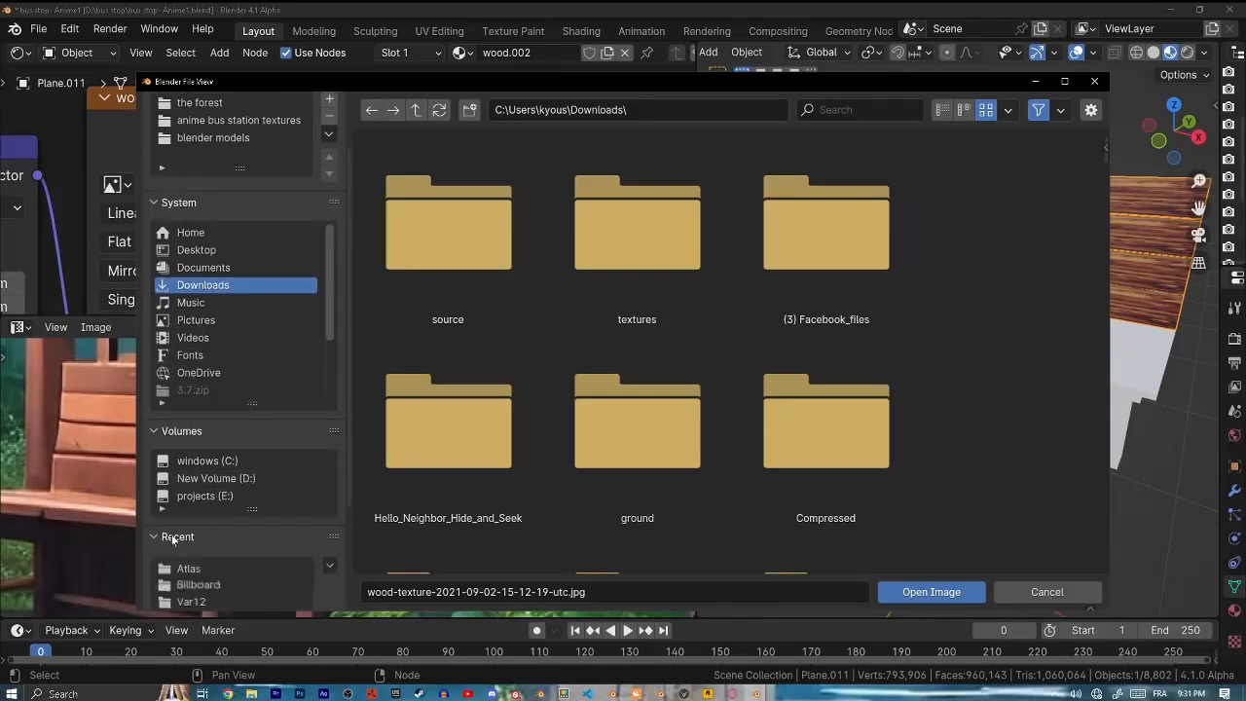
left_click(188, 568)
left_click(415, 109)
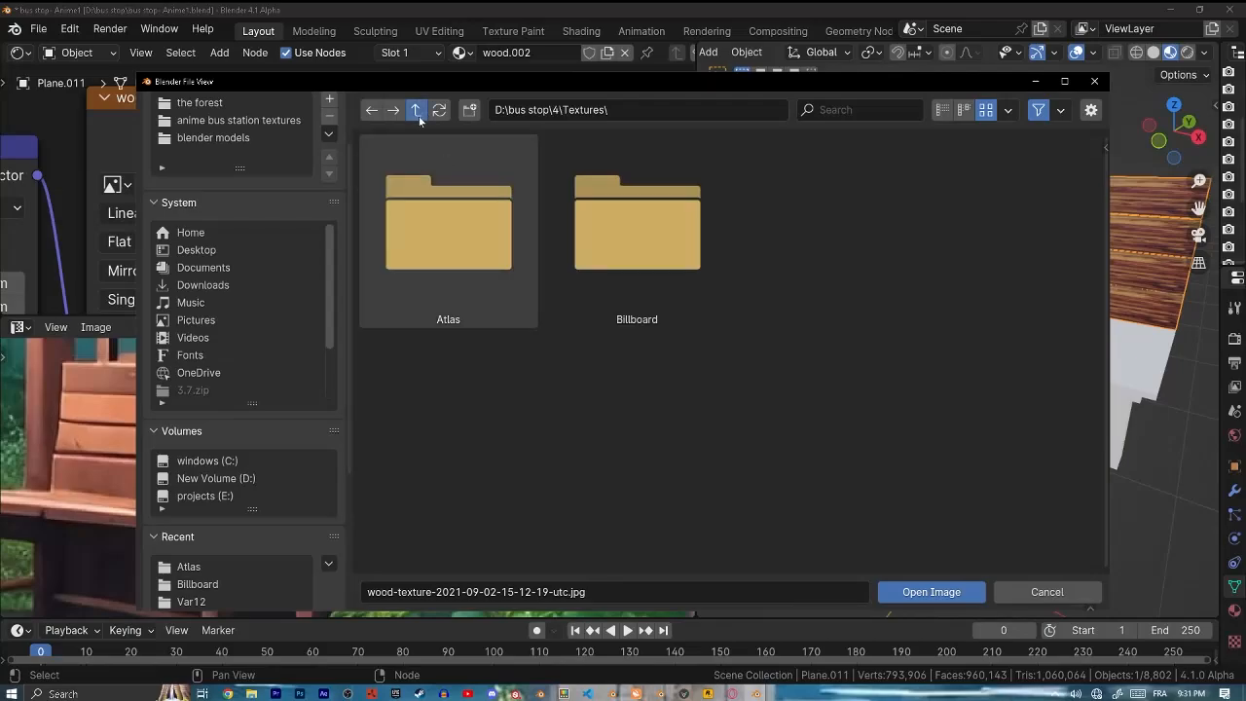
left_click(415, 109)
left_click(416, 109)
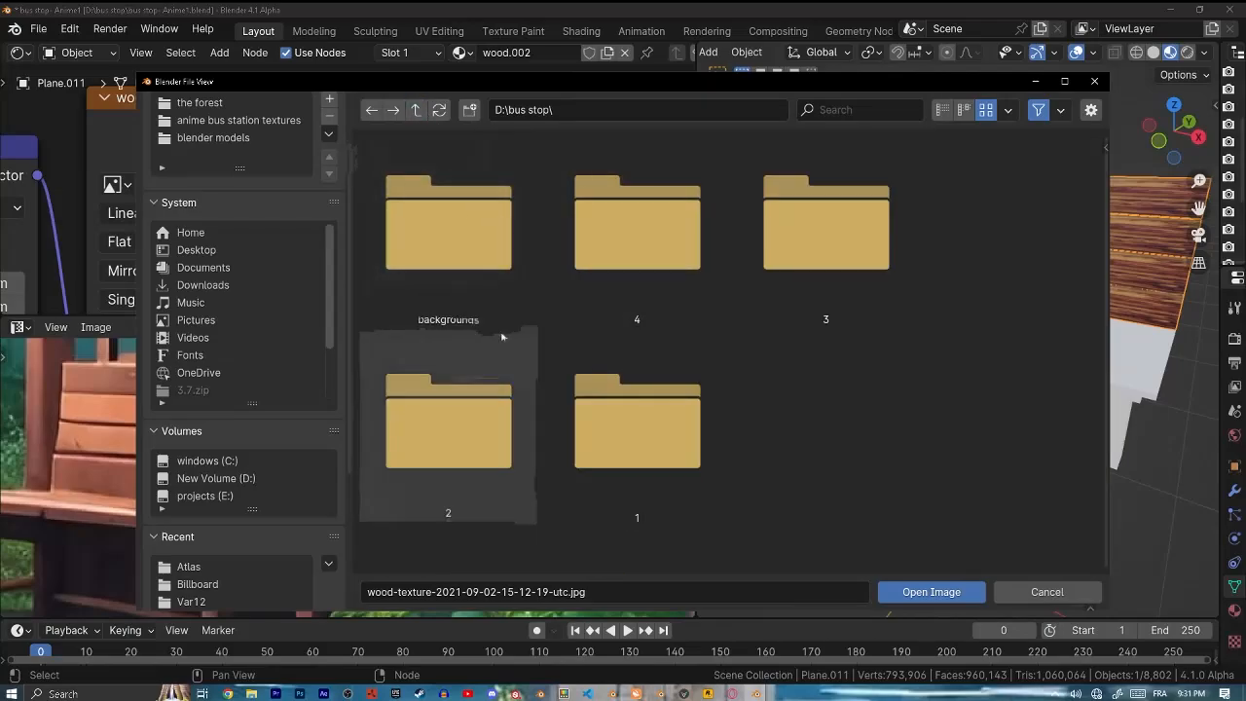
double_click(459, 244)
- Load wood-material-background-wallpaper-texture-concept_53876-42925.jpg into the backrest's Image Texture node
scroll(665, 397, "down", 8)
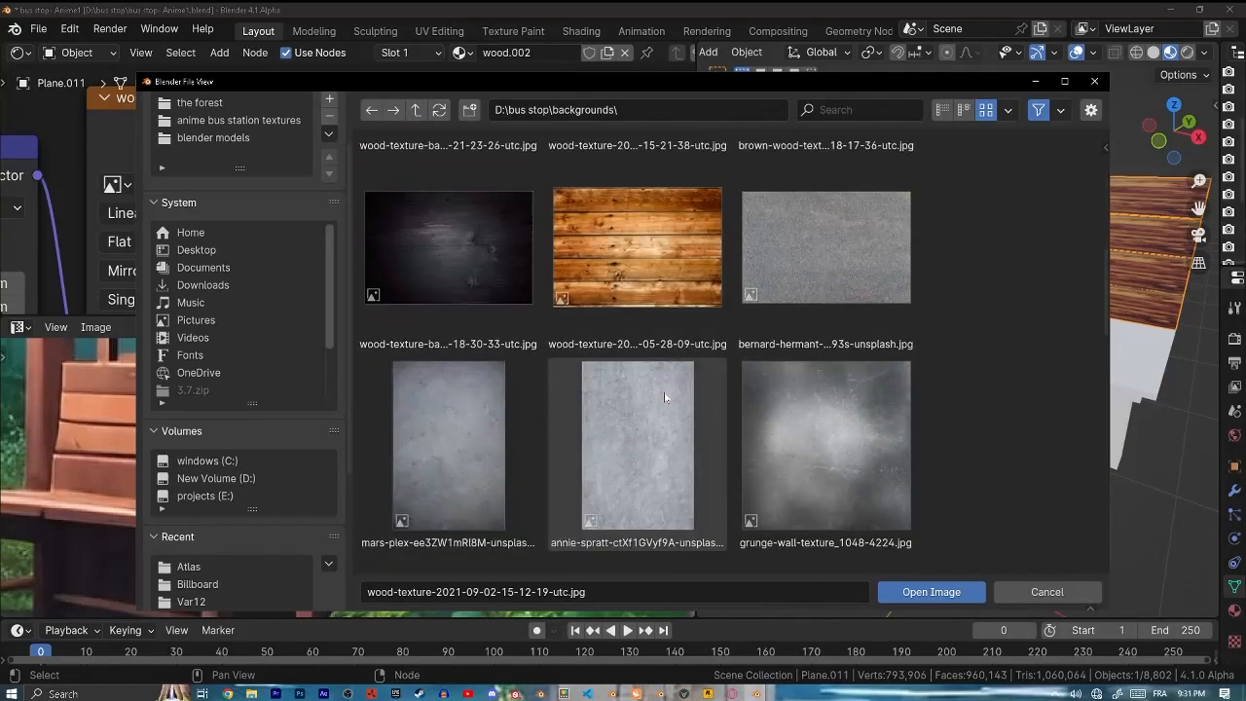
scroll(673, 319, "down", 10)
left_click(447, 467)
left_click(932, 592)
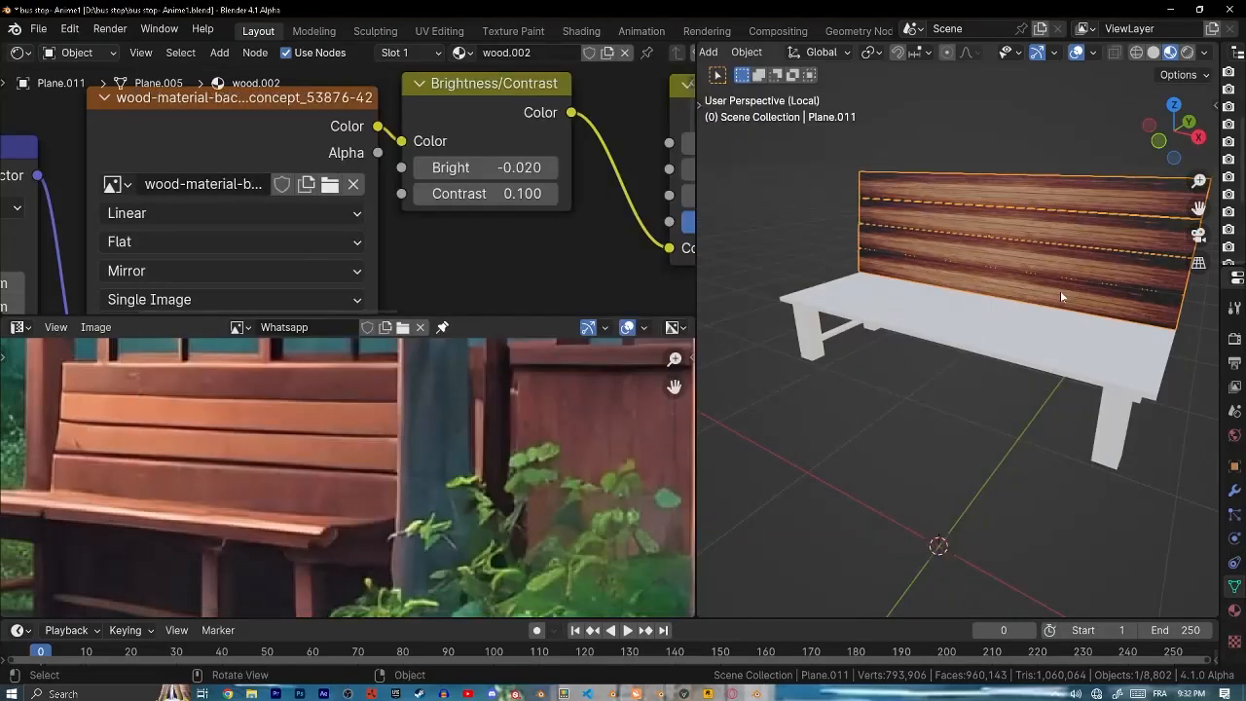
- Enter Edit Mode on the backrest plank and reproject its UVs
scroll(1061, 295, "up", 10)
scroll(293, 243, "down", 3)
middle_click_drag(293, 243, 538, 156)
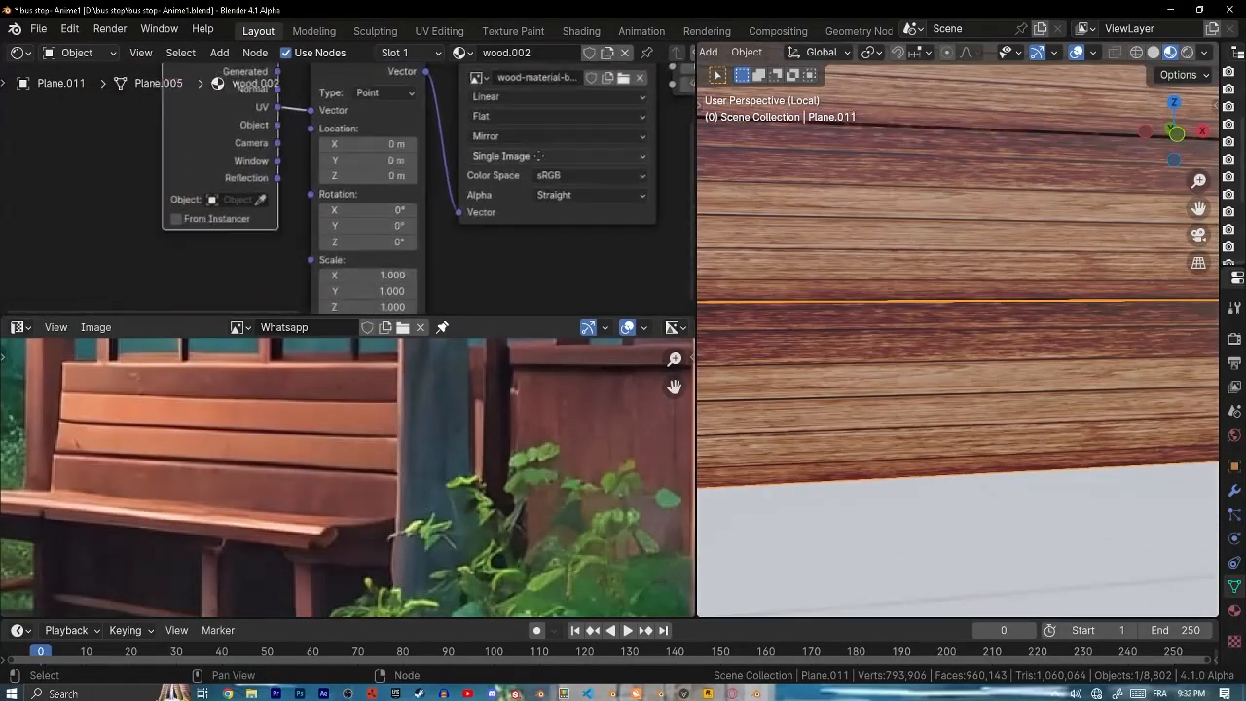
scroll(327, 202, "up", 2)
key("Tab")
key("u")
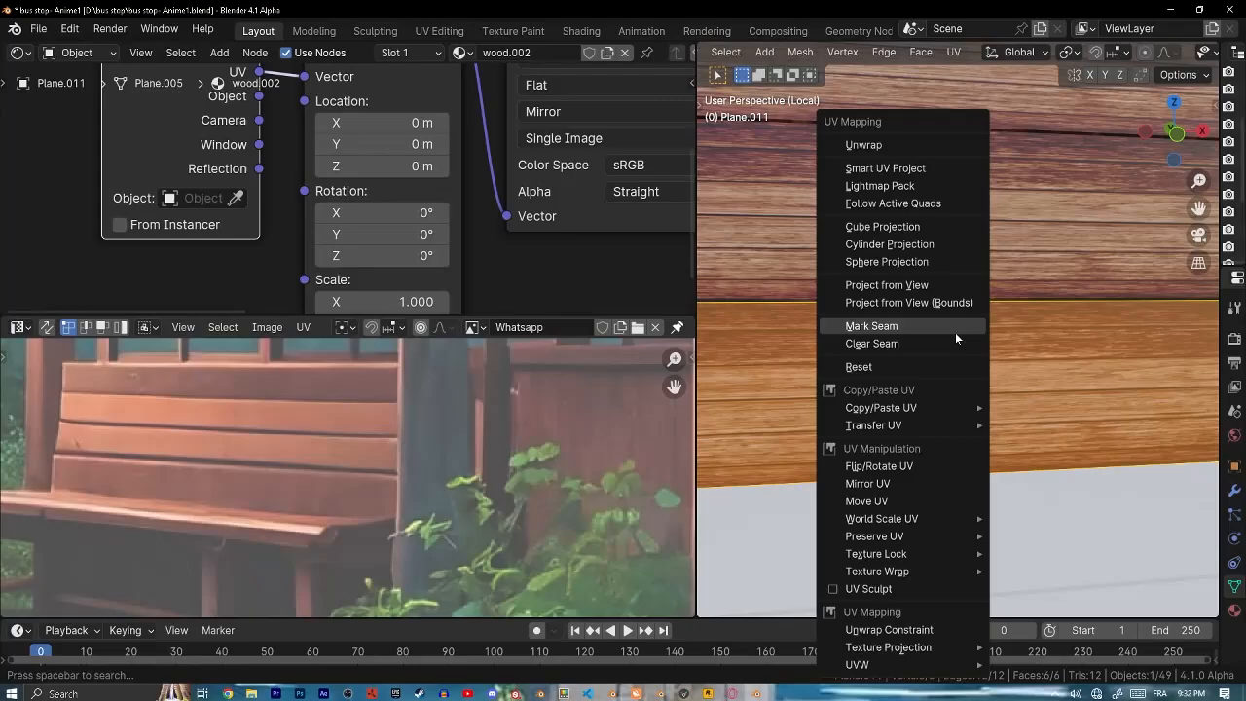
left_click(927, 262)
- Set the backrest texture's Mapping scale to X -0.600, Y -0.920 and Z -1.300
middle_click_drag(419, 268, 399, 210)
left_click_drag(391, 244, 302, 288, "shift")
middle_click_drag(866, 158, 826, 185)
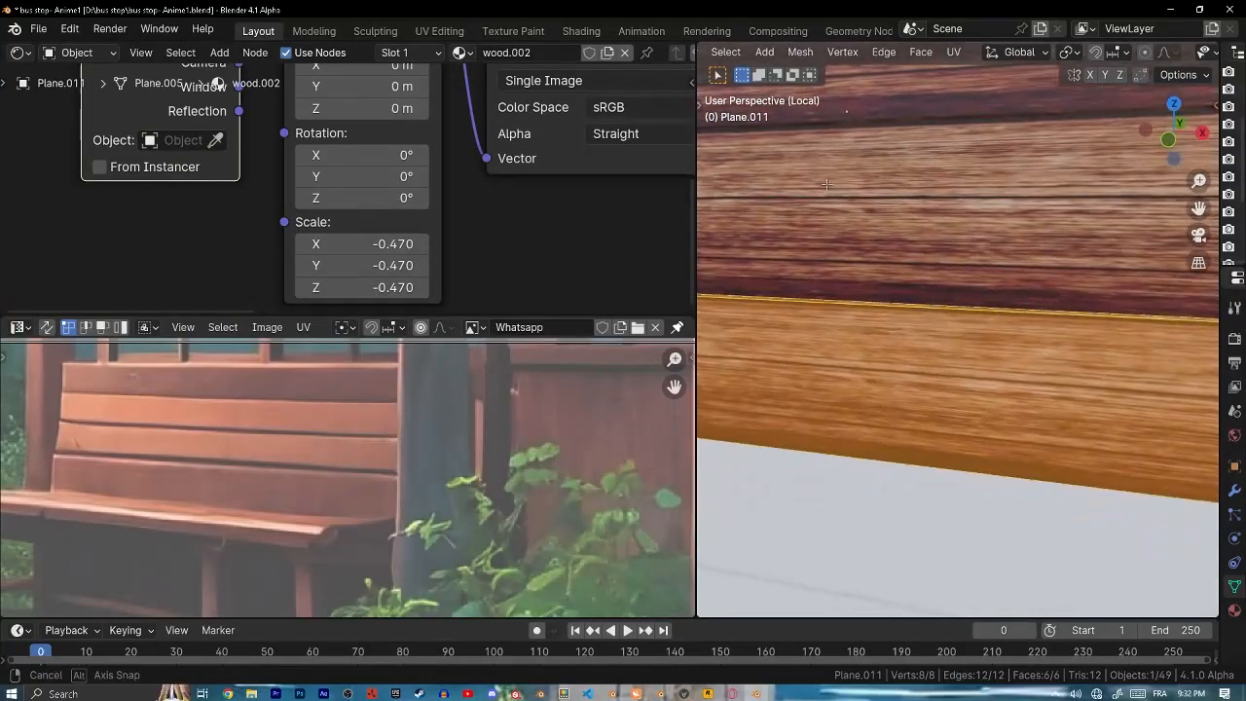
left_click_drag(370, 244, 399, 243)
left_click_drag(370, 265, 321, 287)
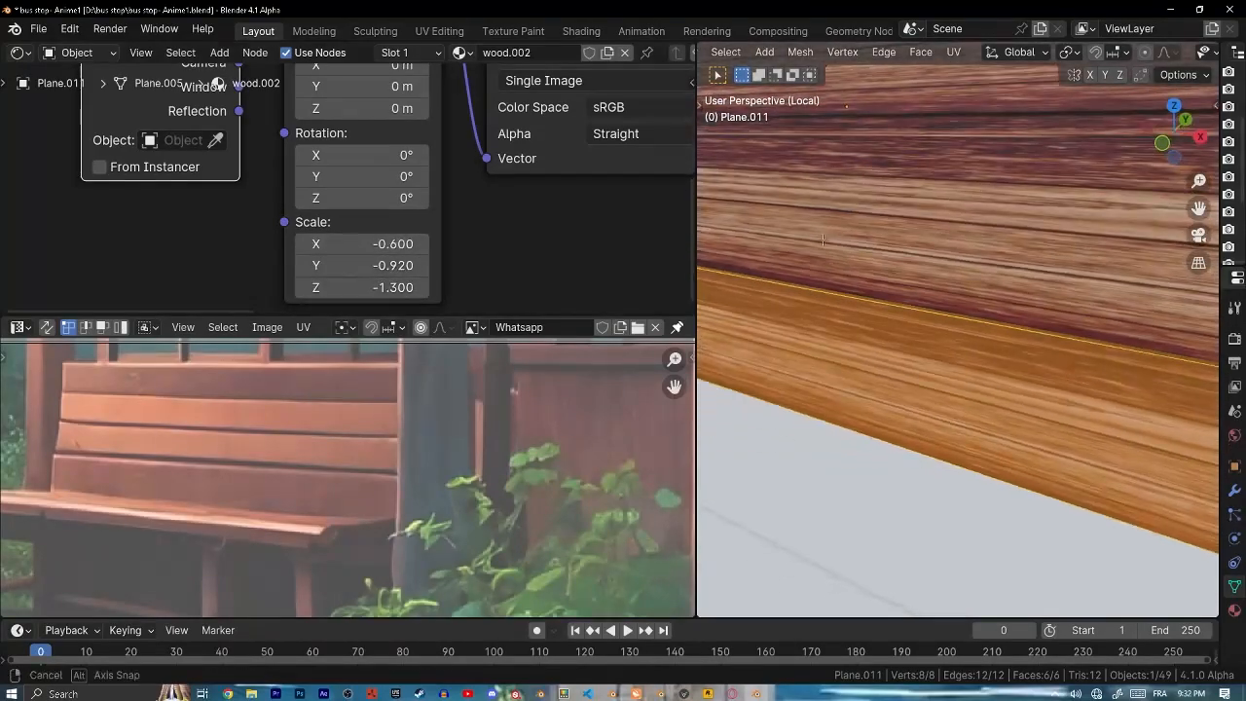
- Browse the backgrounds folder for an alternative wood image for the Image Texture node
scroll(438, 155, "down", 4)
left_click(445, 156)
scroll(557, 378, "down", 10)
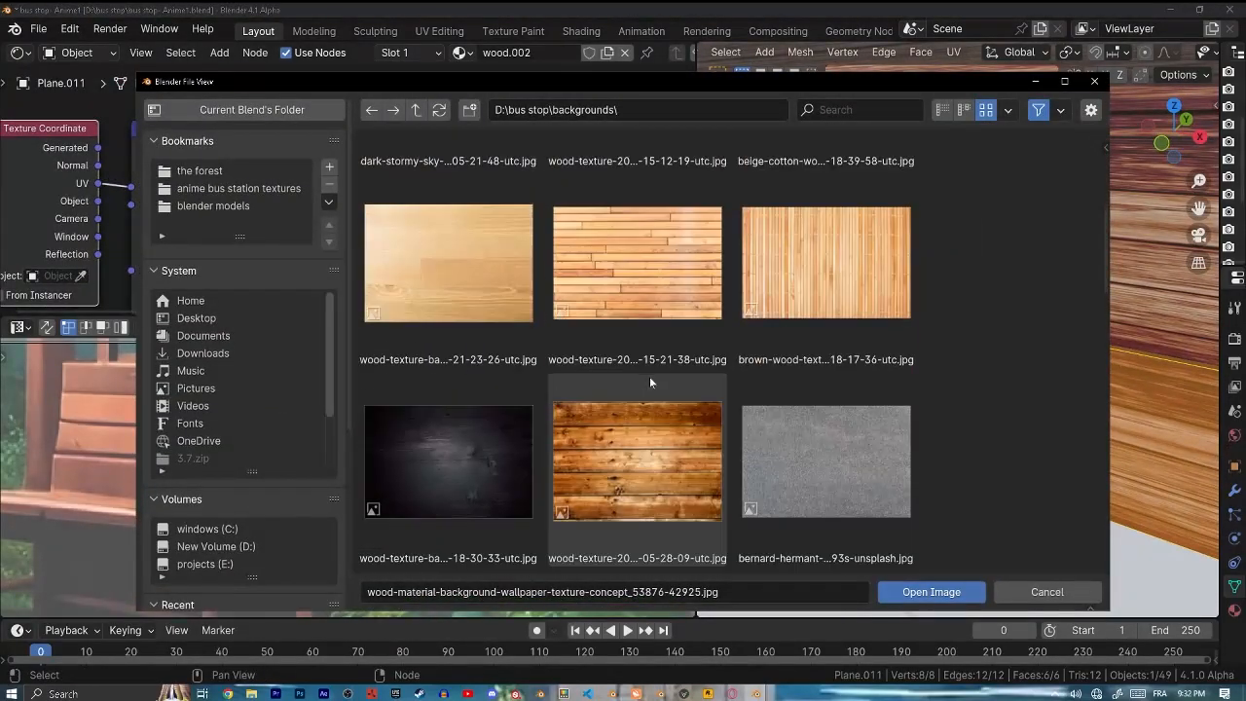
left_click(401, 408)
double_click(401, 407)
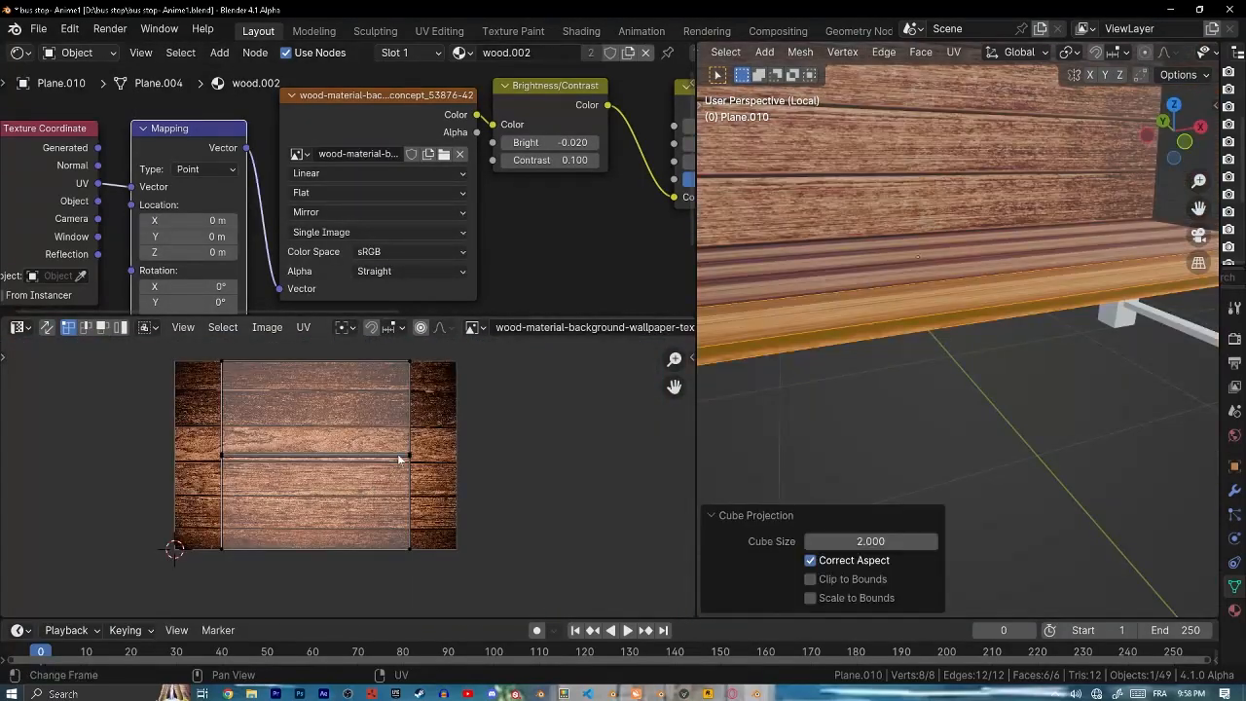
- Select all UVs of the bench seat plank and stretch them along X by a factor of about 3.67
key("a")
key("s")
key("x")
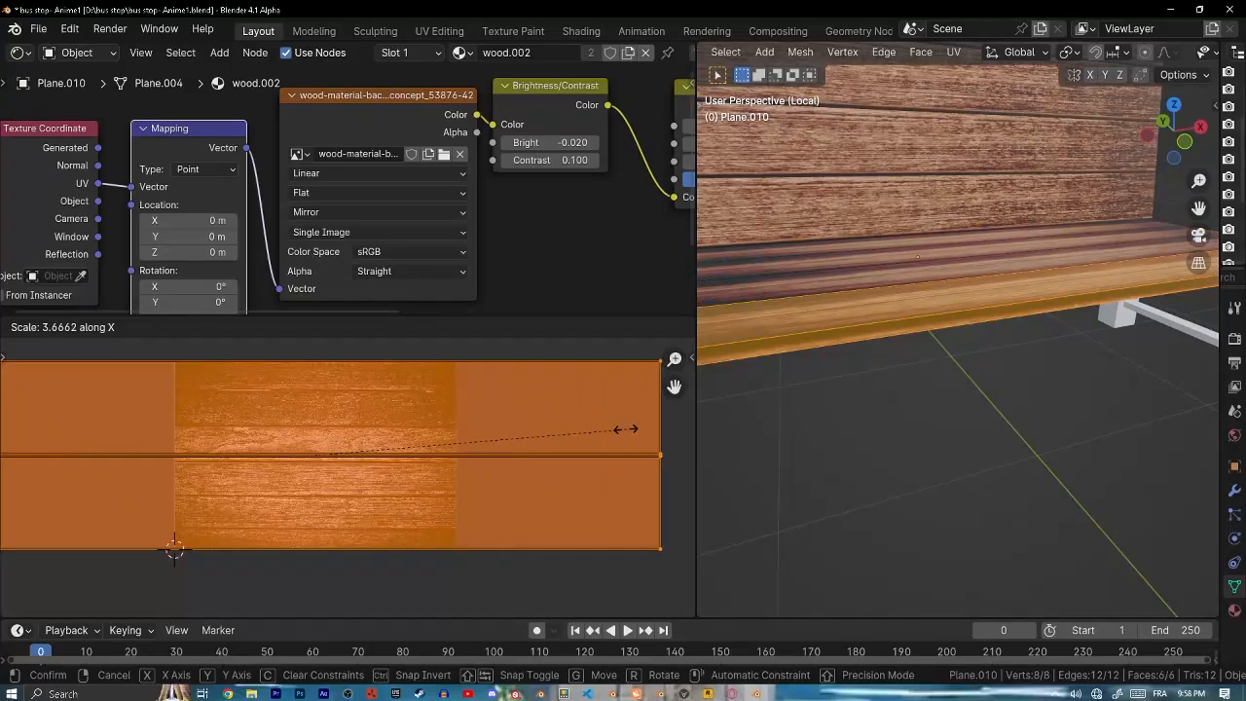
left_click(625, 429)
- Shrink the seat plank's UVs uniformly, move them onto the lower boards of the wood image and fine-tune their size
middle_click_drag(909, 397, 908, 472)
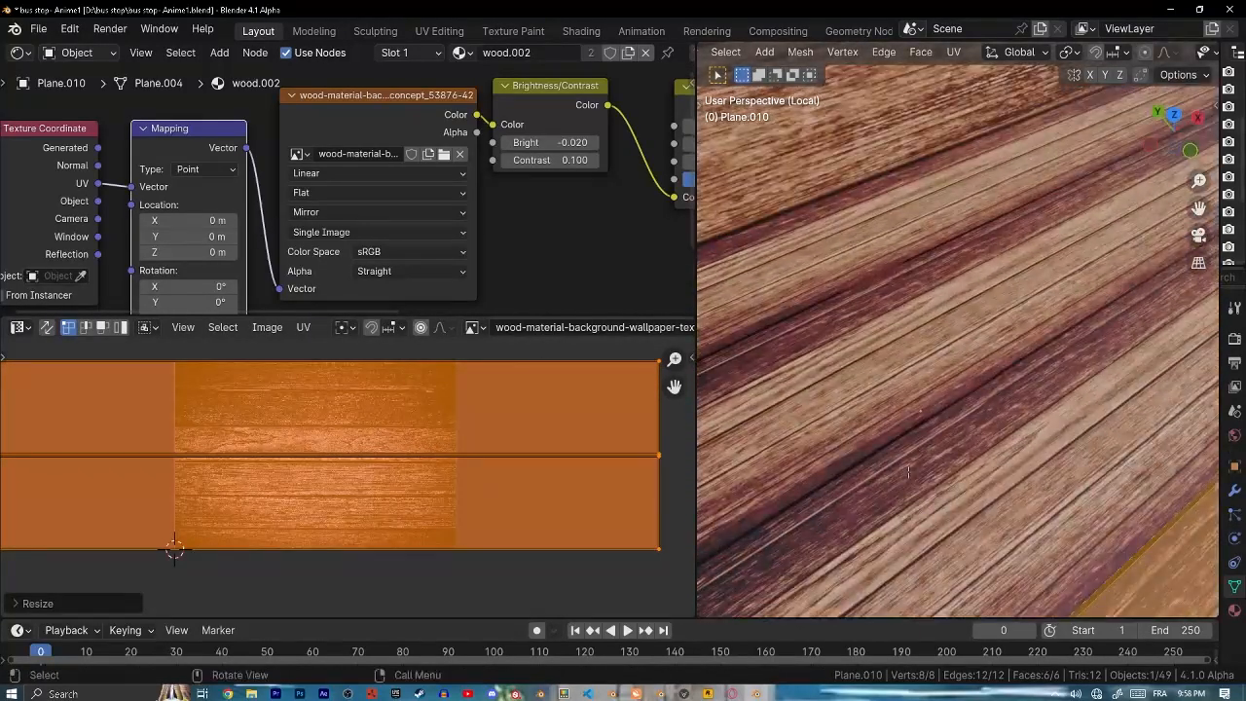
key("s")
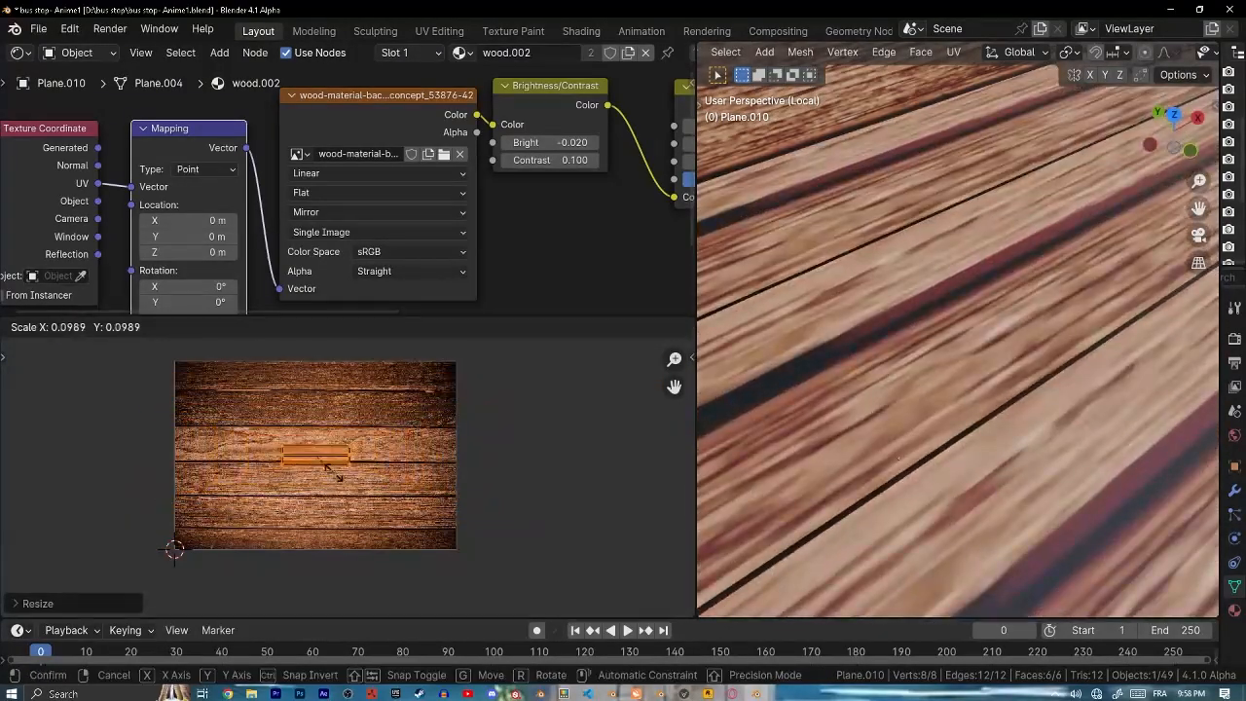
left_click(357, 479)
key("g")
left_click(361, 488)
key("s")
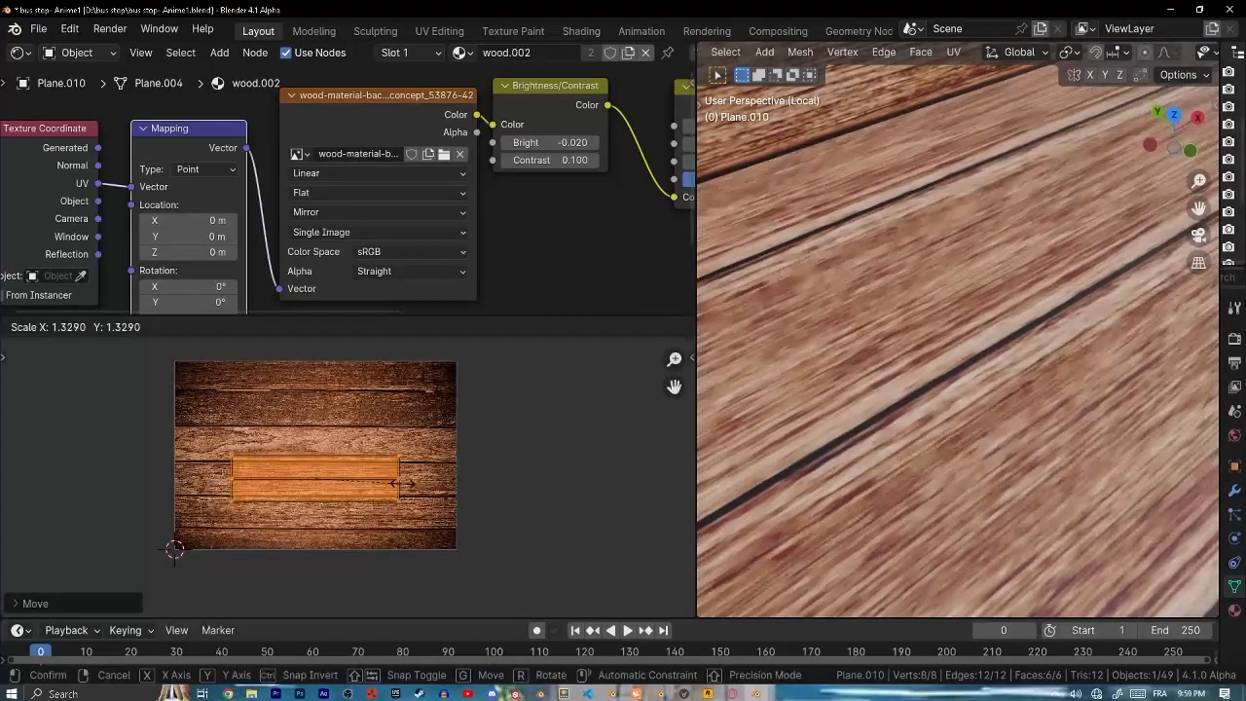
left_click(367, 481)
- Select the seat plank's front edge face, widen its UVs along Y and move them onto the upper boards of the image
middle_click_drag(915, 409, 937, 323)
scroll(834, 324, "down", 4)
key("Tab")
scroll(835, 324, "down", 3)
left_click(923, 362)
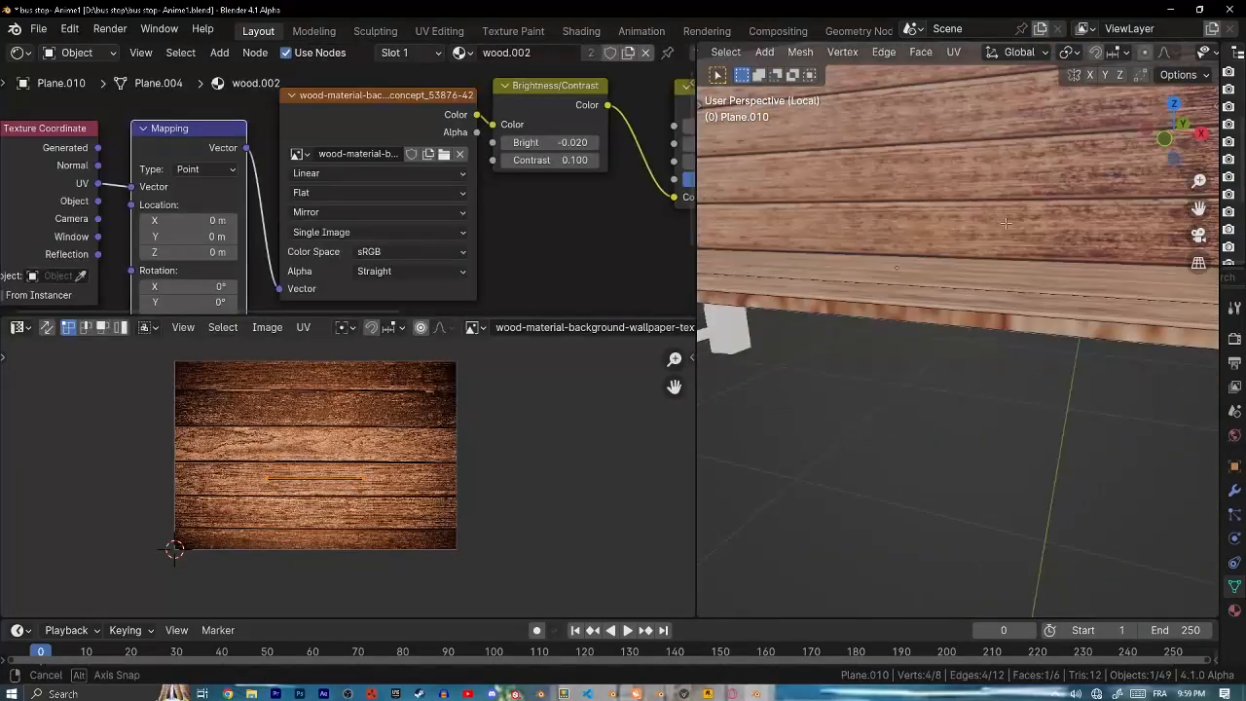
key("s")
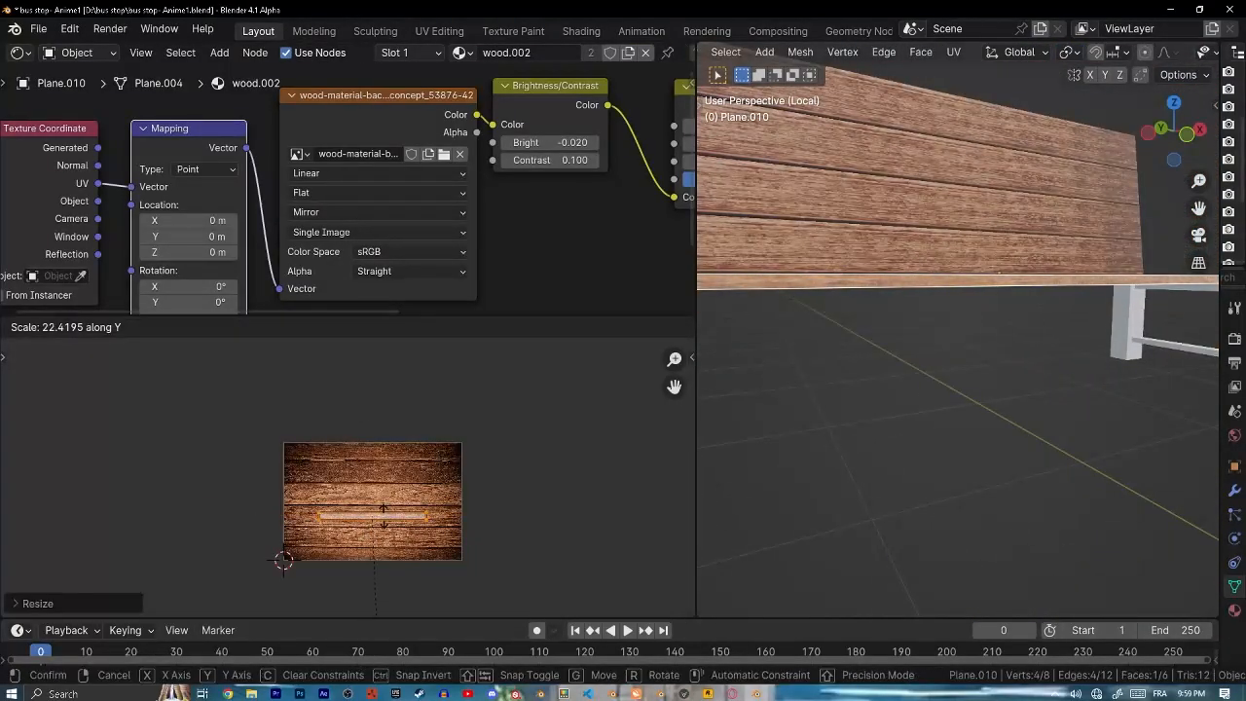
key("g")
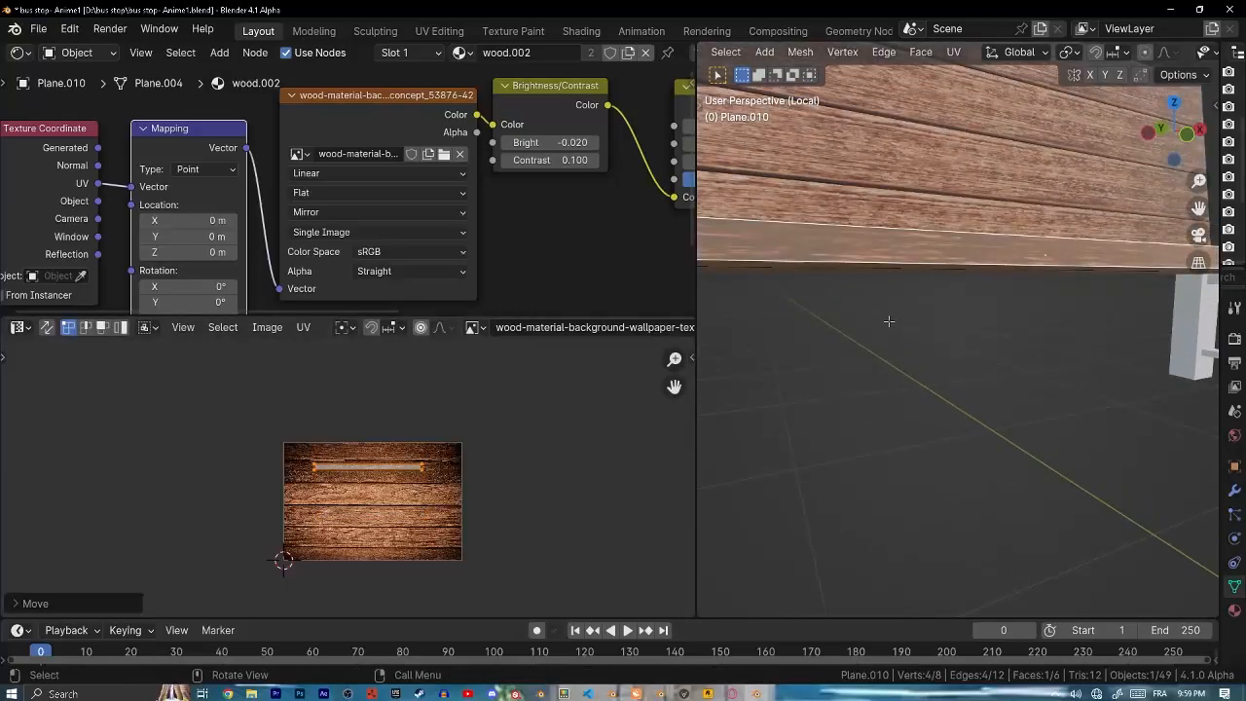
- Leave Edit Mode on the seat and select the nearest leg frame of the bench
key("Tab")
middle_click_drag(882, 355, 1193, 366)
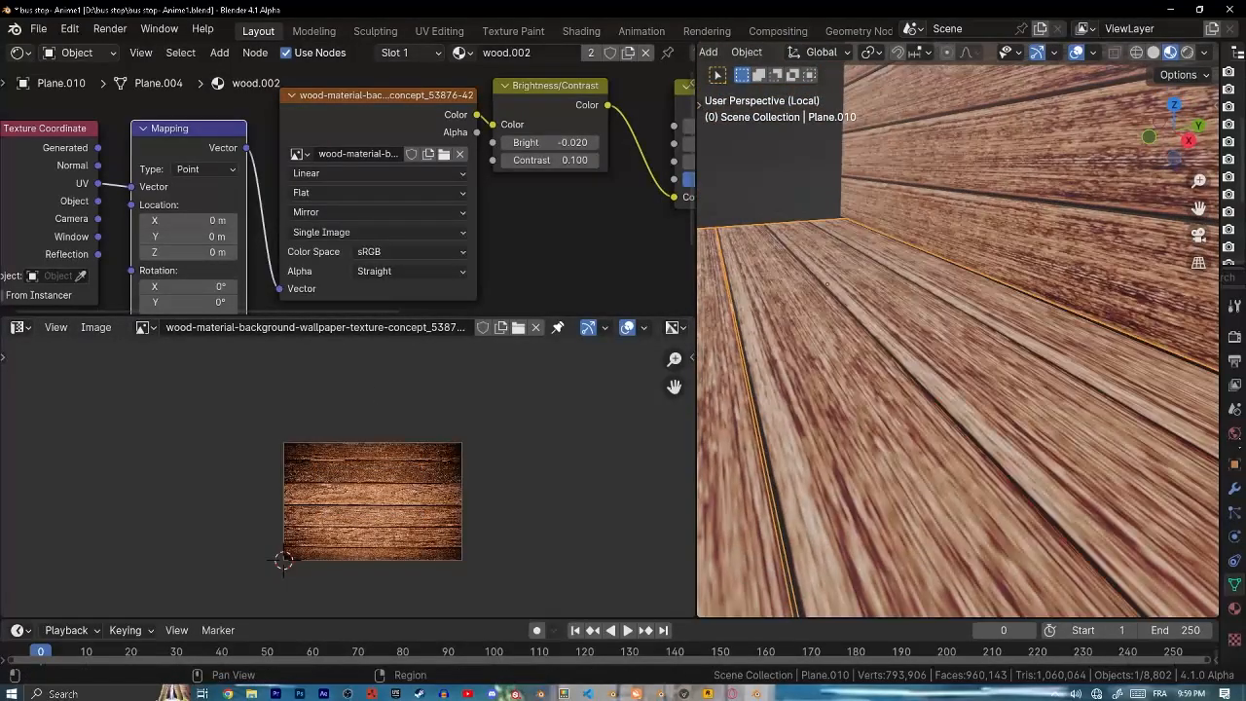
middle_click_drag(993, 496, 955, 419, "shift")
scroll(901, 436, "down", 4)
scroll(953, 462, "down", 6)
left_click(956, 438)
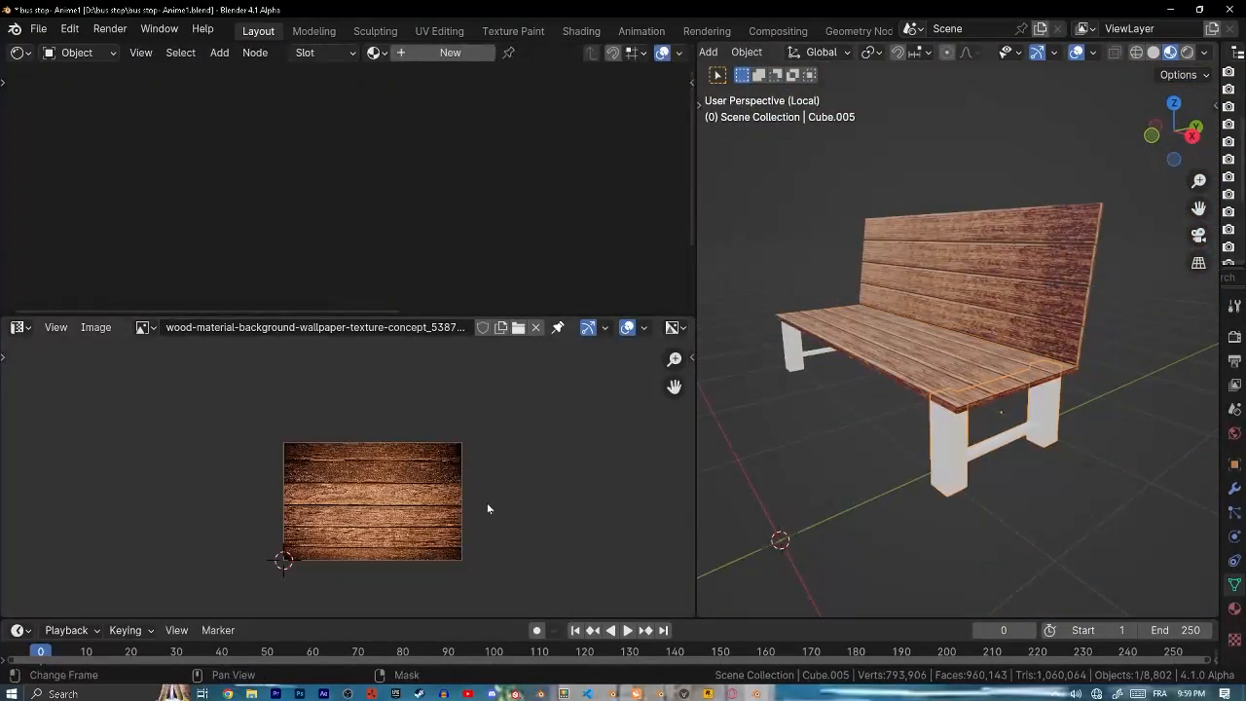
- Assign the existing wood.002 material to the bench's nearest leg frame
left_click(377, 52)
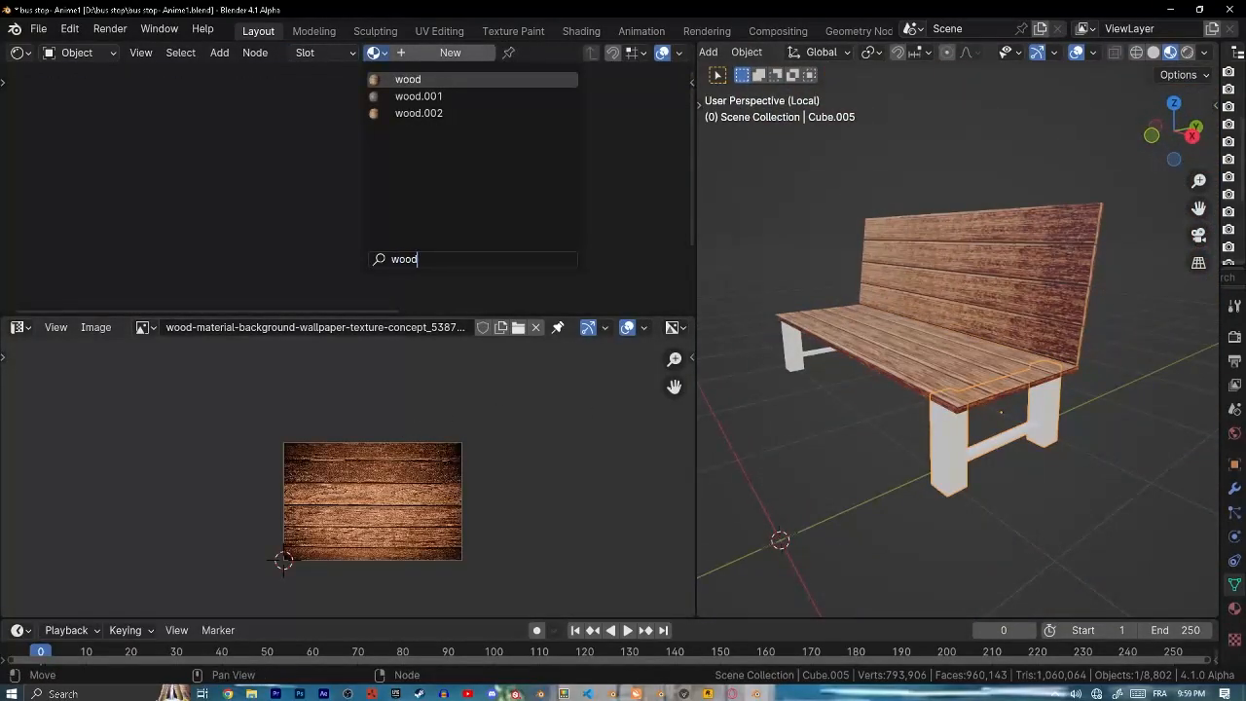
left_click(418, 113)
scroll(861, 339, "up", 4)
mouse_move(860, 339)
middle_mouse_down()
mouse_move(889, 376)
mouse_move(950, 324)
middle_mouse_up()
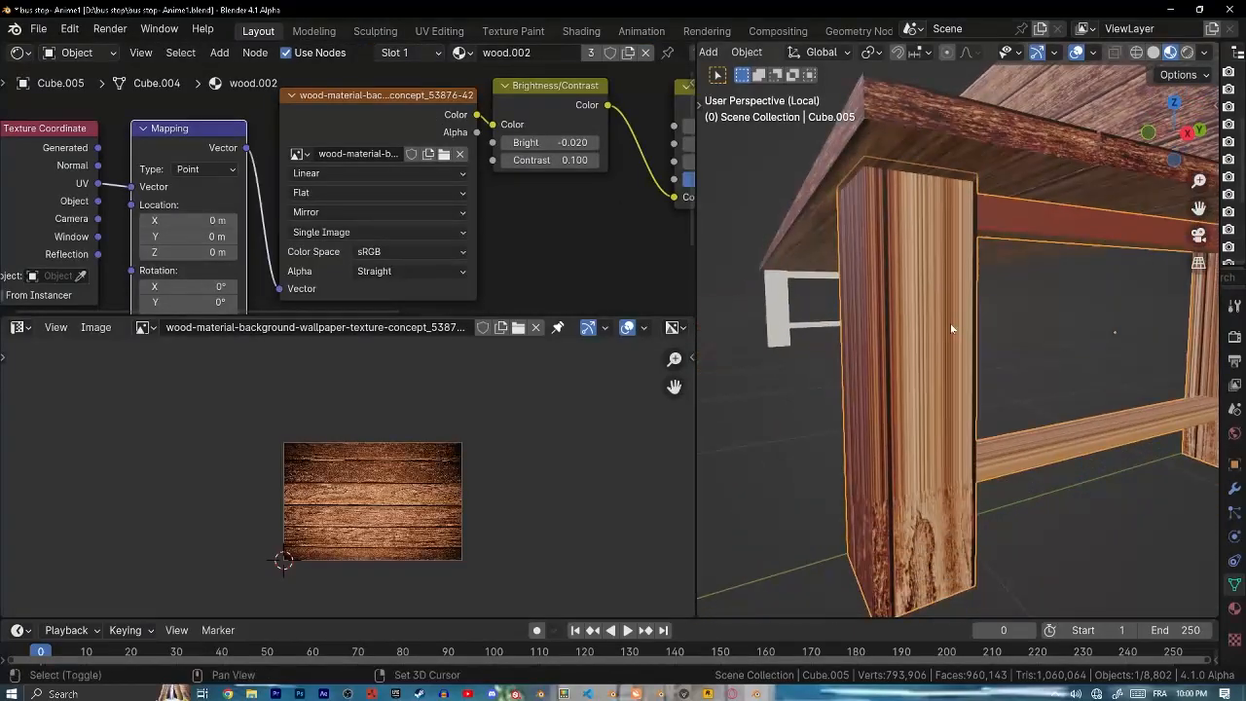
- Apply the Mirror modifier on the leg frame in Object Mode
key("Tab")
key("z")
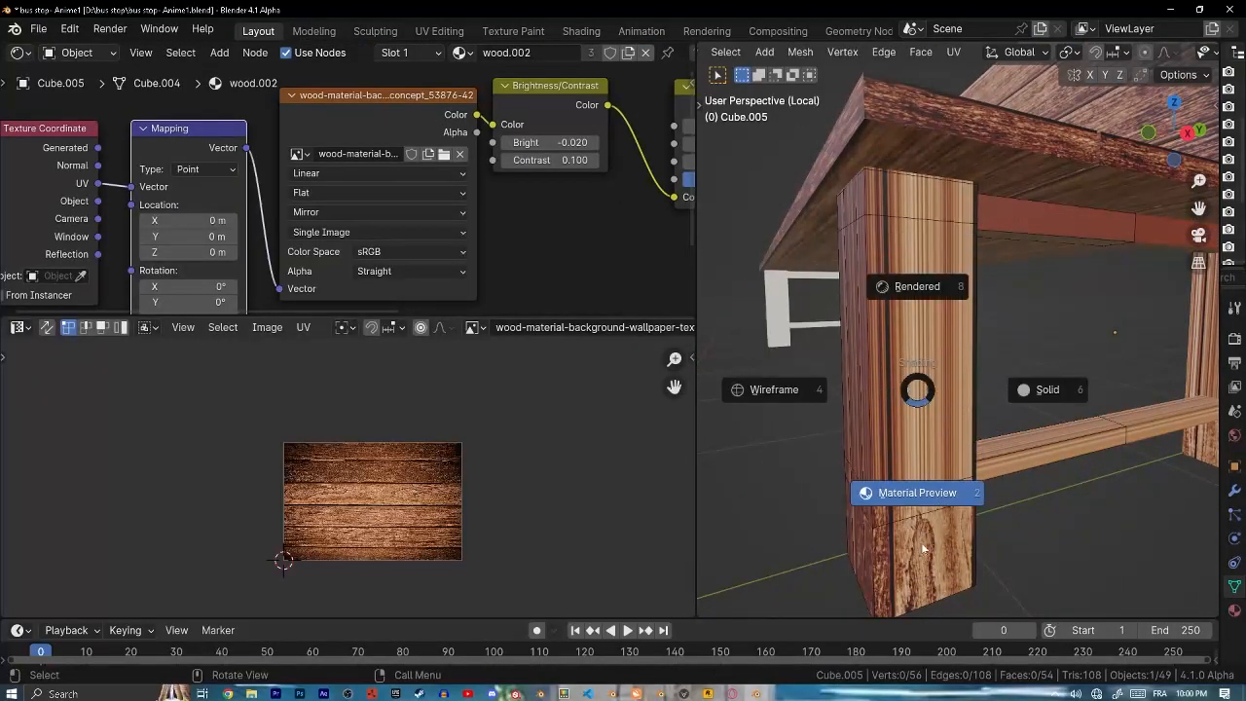
key("a")
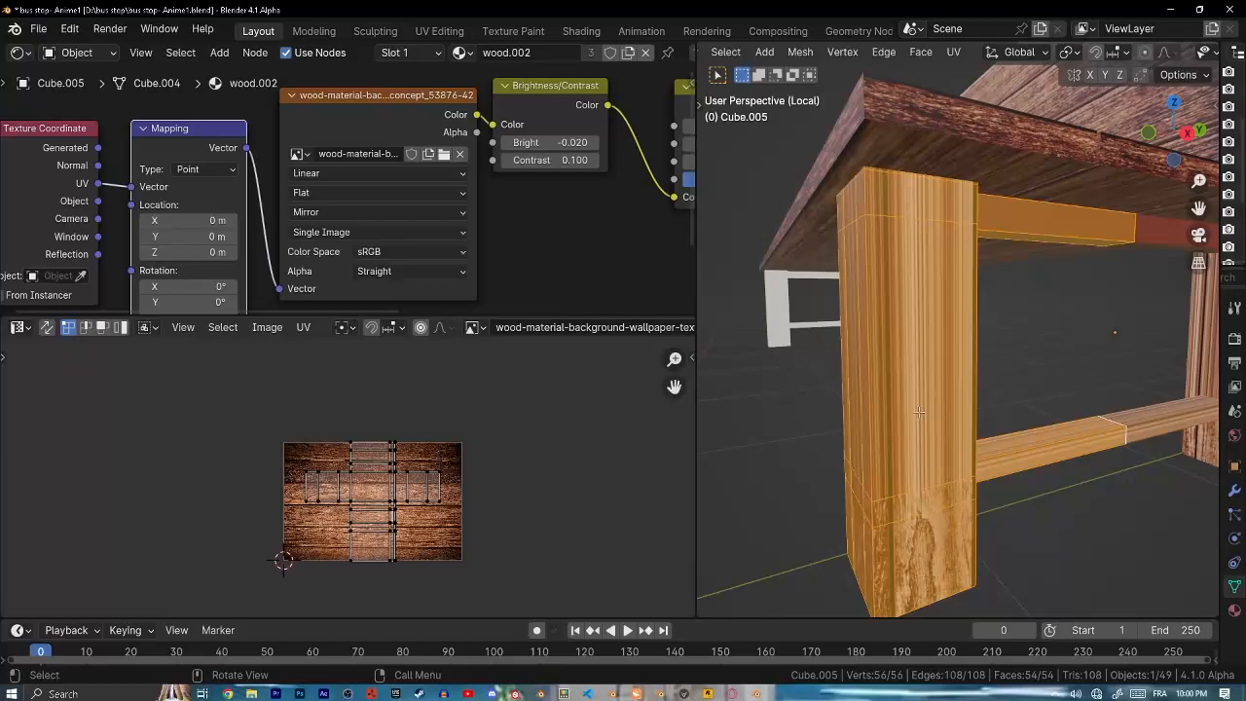
key("Tab")
left_click_drag(1225, 409, 973, 409)
left_click(988, 466)
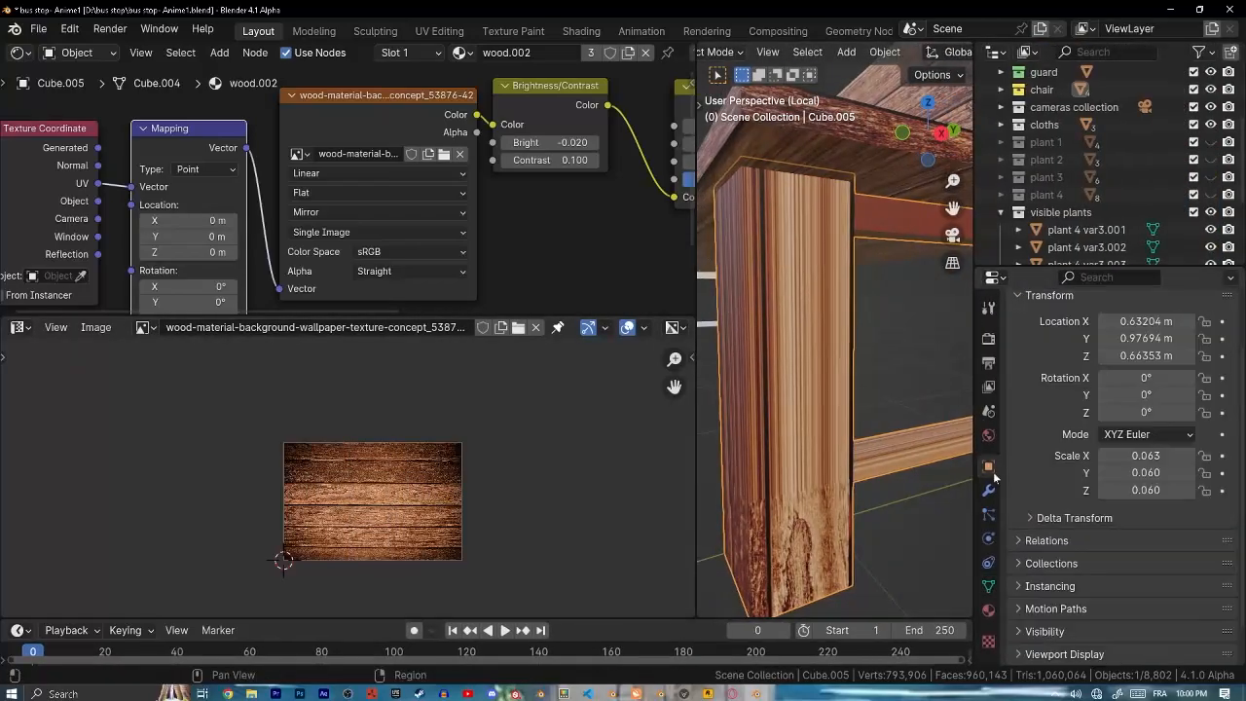
left_click(988, 490)
key("ctrl+a")
left_click_drag(972, 323, 1218, 331)
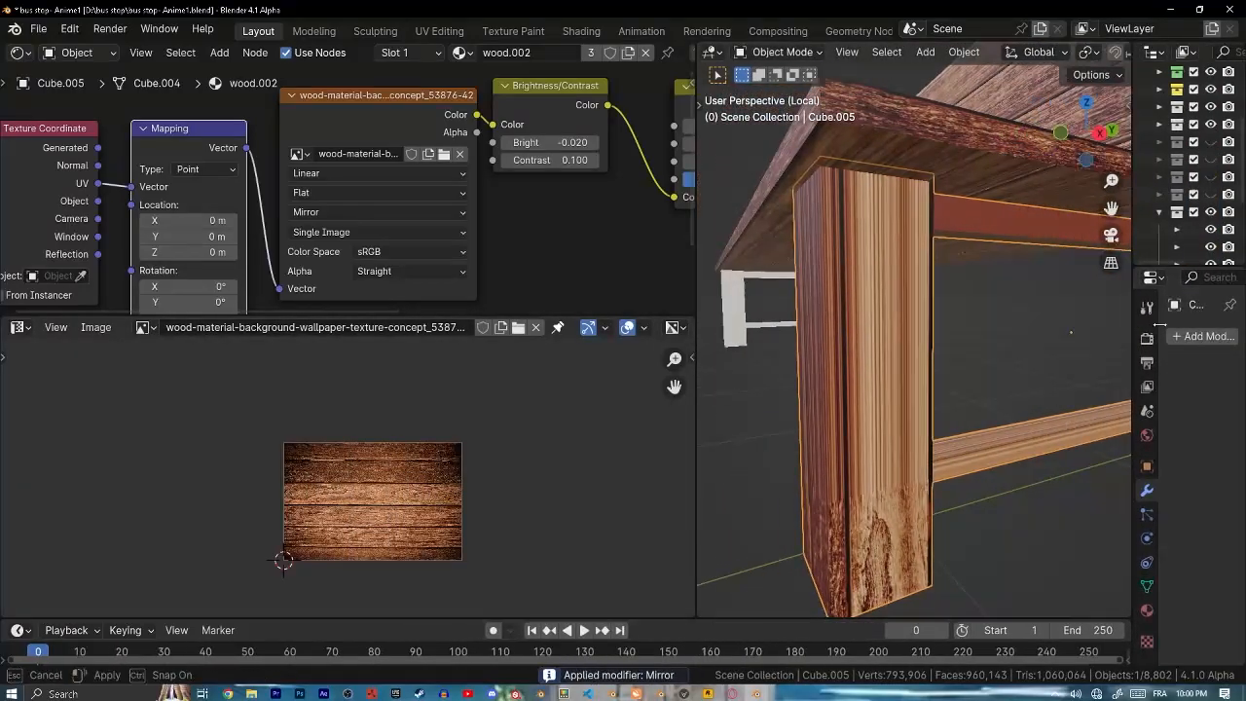
- Unwrap all faces of the leg frame with Cube Projection in Edit Mode
key("Tab")
key("u")
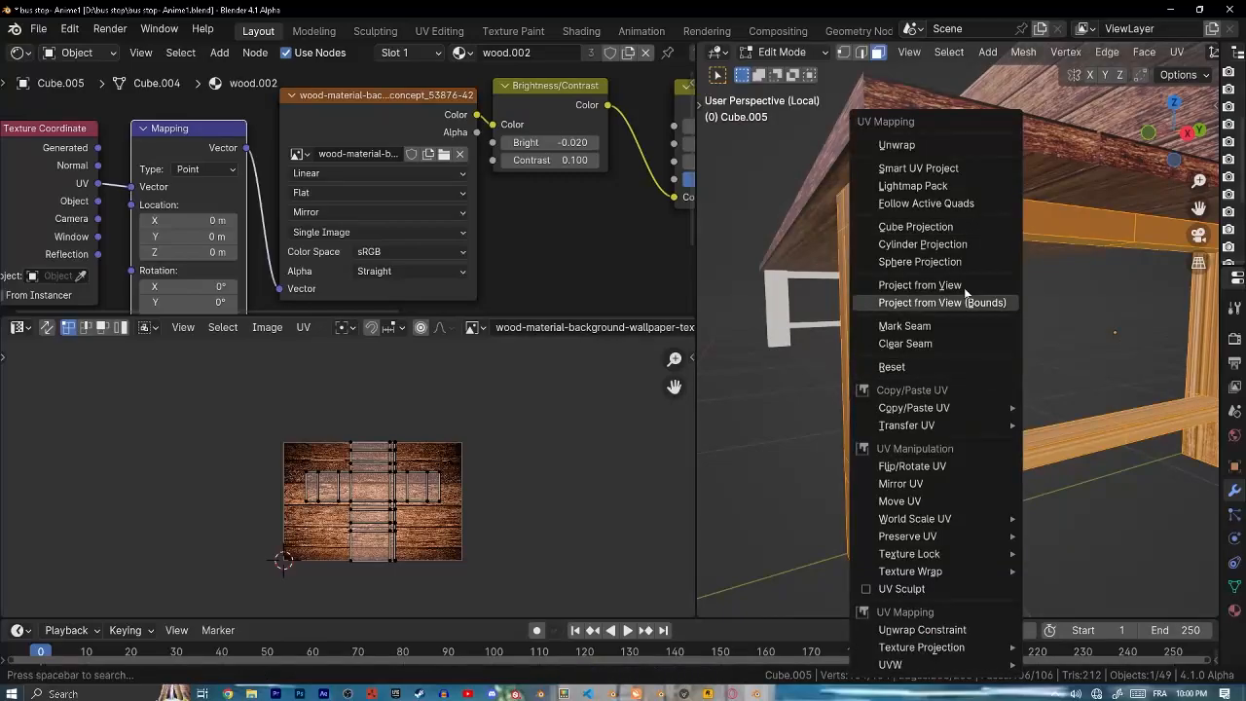
left_click(959, 233)
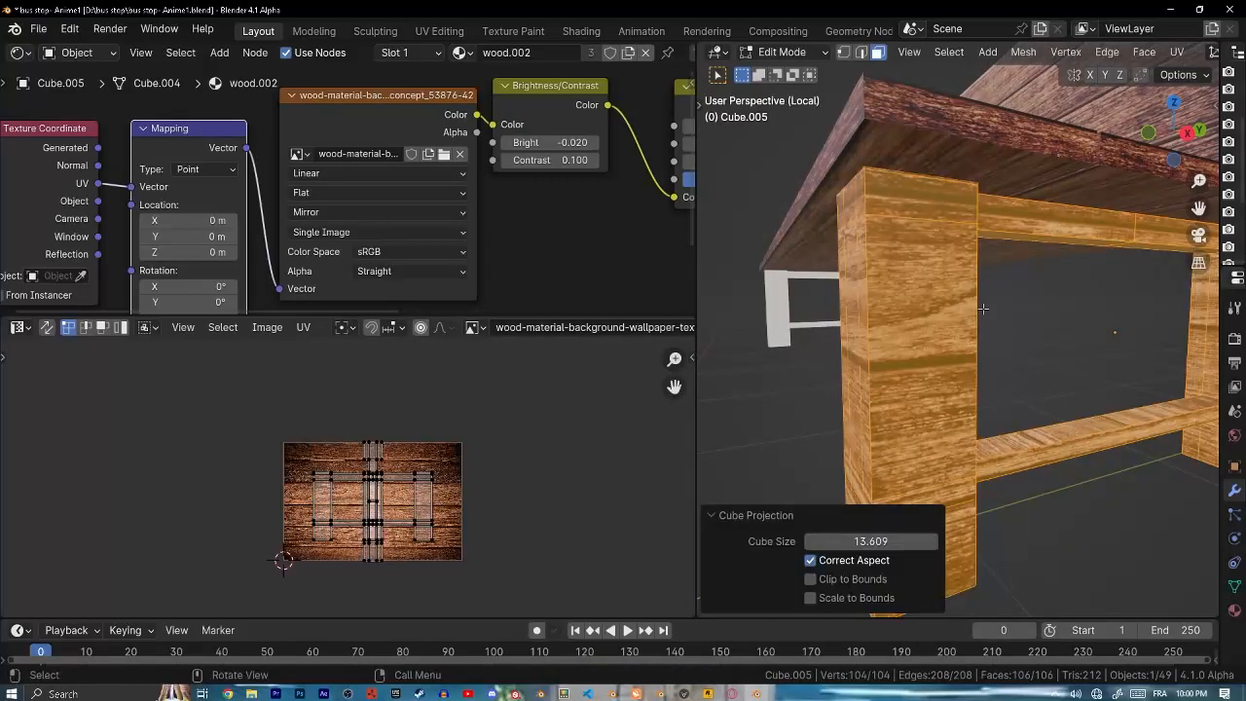
- Select all the leg frame's UVs, rotate them by 90 degrees and rescale them over the wood image
scroll(561, 404, "up", 3)
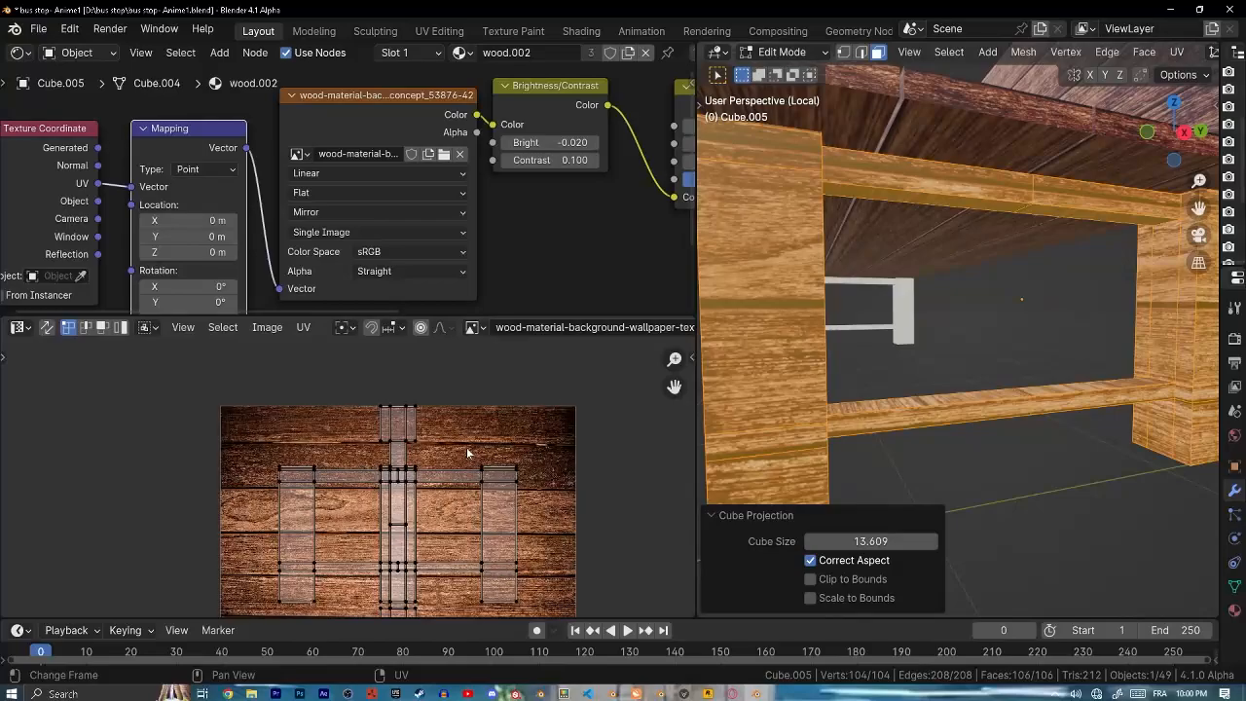
key("a")
key("Escape")
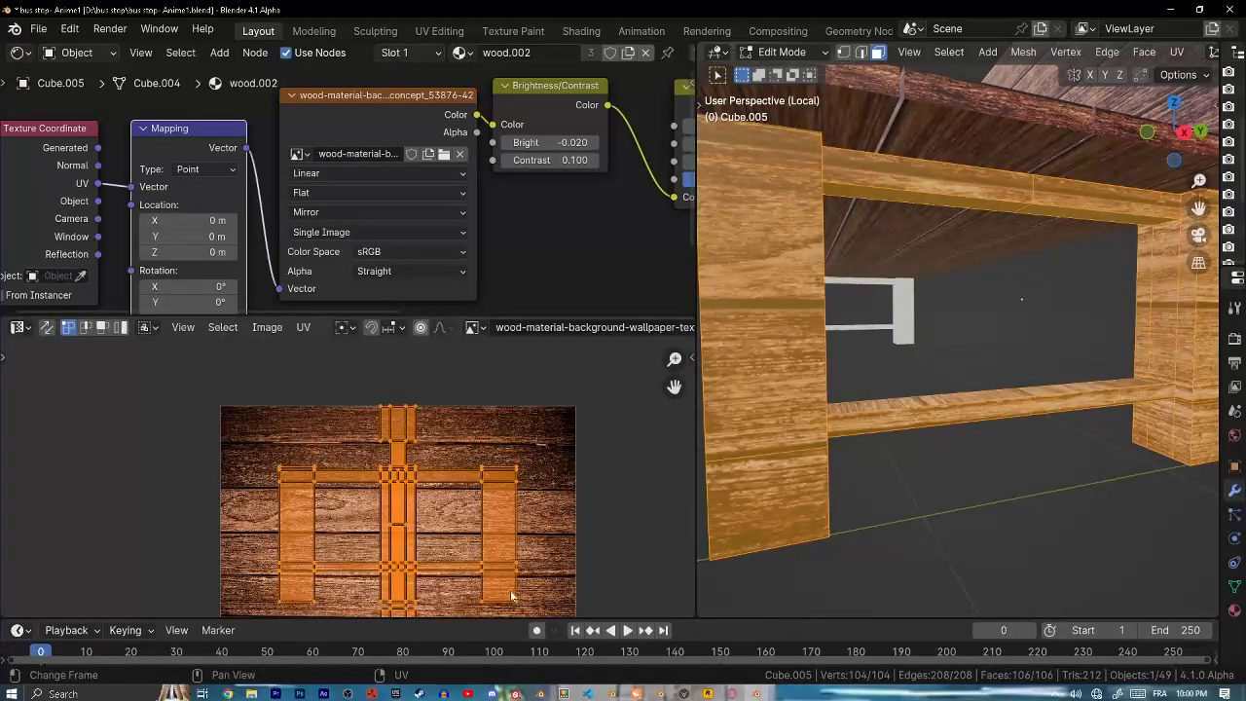
type("r90")
middle_click_drag(778, 438, 867, 422)
key("Tab")
key("Tab")
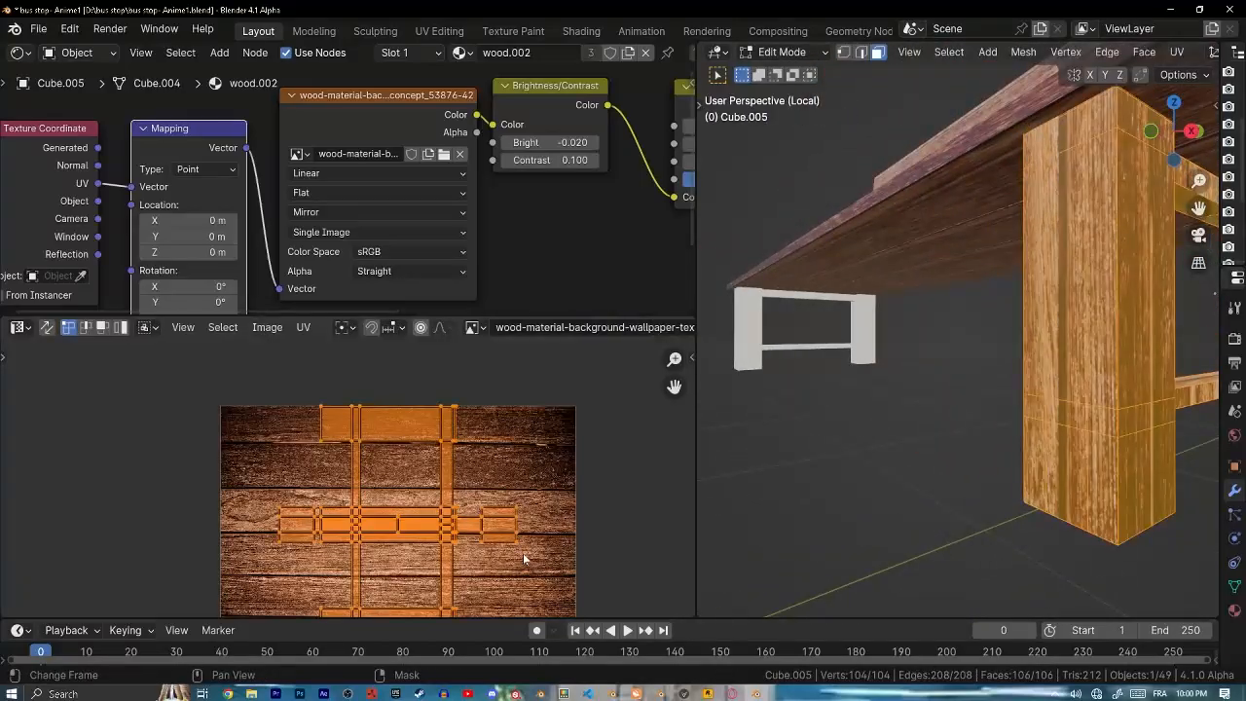
key("s")
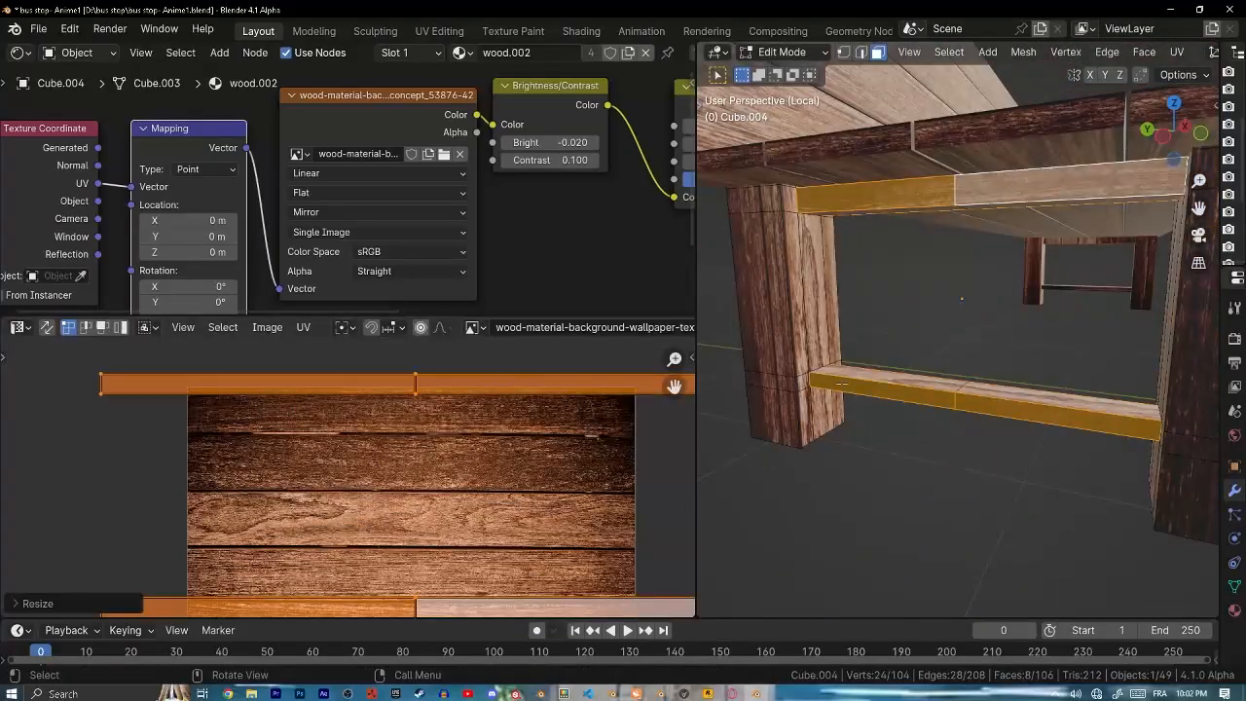
- Leave Edit Mode on the leg frame and select the bench's backrest
key("Tab")
middle_click_drag(842, 384, 882, 403)
scroll(901, 336, "down", 5)
left_click(900, 341)
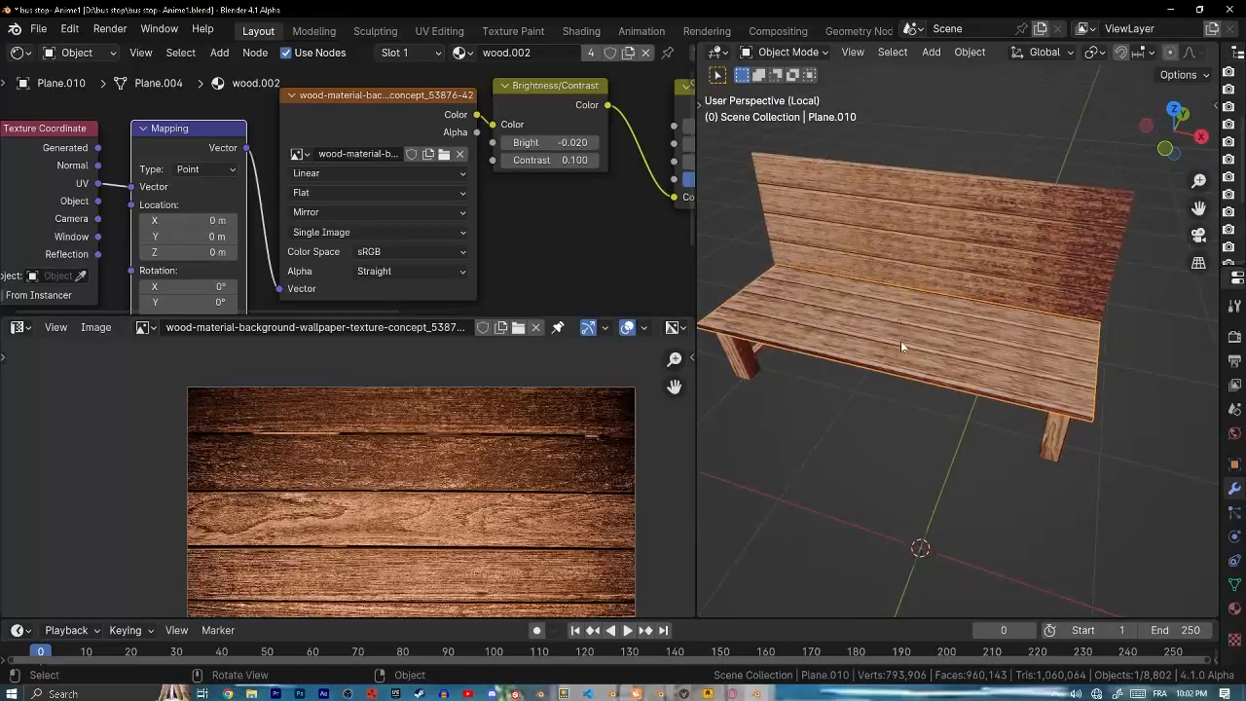
left_click(748, 351)
scroll(933, 274, "up", 5)
middle_click_drag(749, 351, 976, 356)
left_click(924, 321)
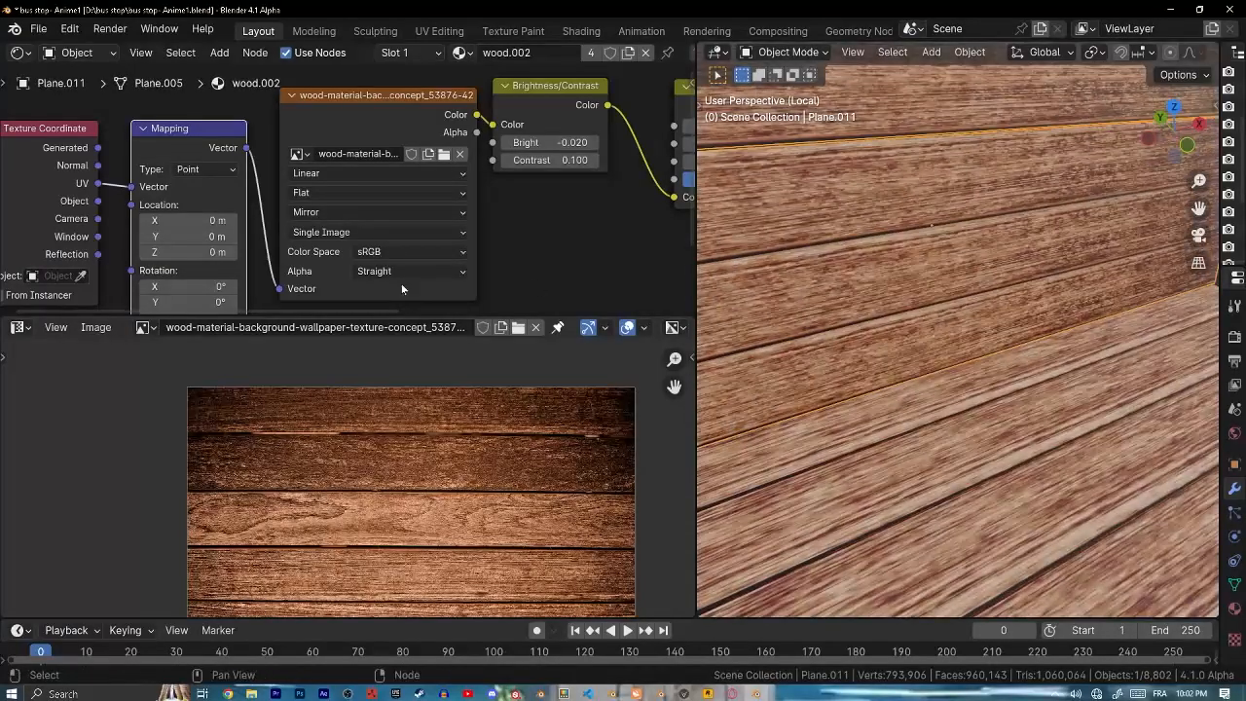
- Duplicate the backrest's wood.002 material as its own separate material
scroll(545, 209, "down", 2)
middle_click_drag(545, 209, 329, 219)
scroll(457, 190, "down", 1)
middle_click_drag(457, 190, 372, 169)
middle_click_drag(301, 151, 394, 191)
scroll(394, 191, "up", 3)
scroll(394, 193, "down", 2)
key("shift+a")
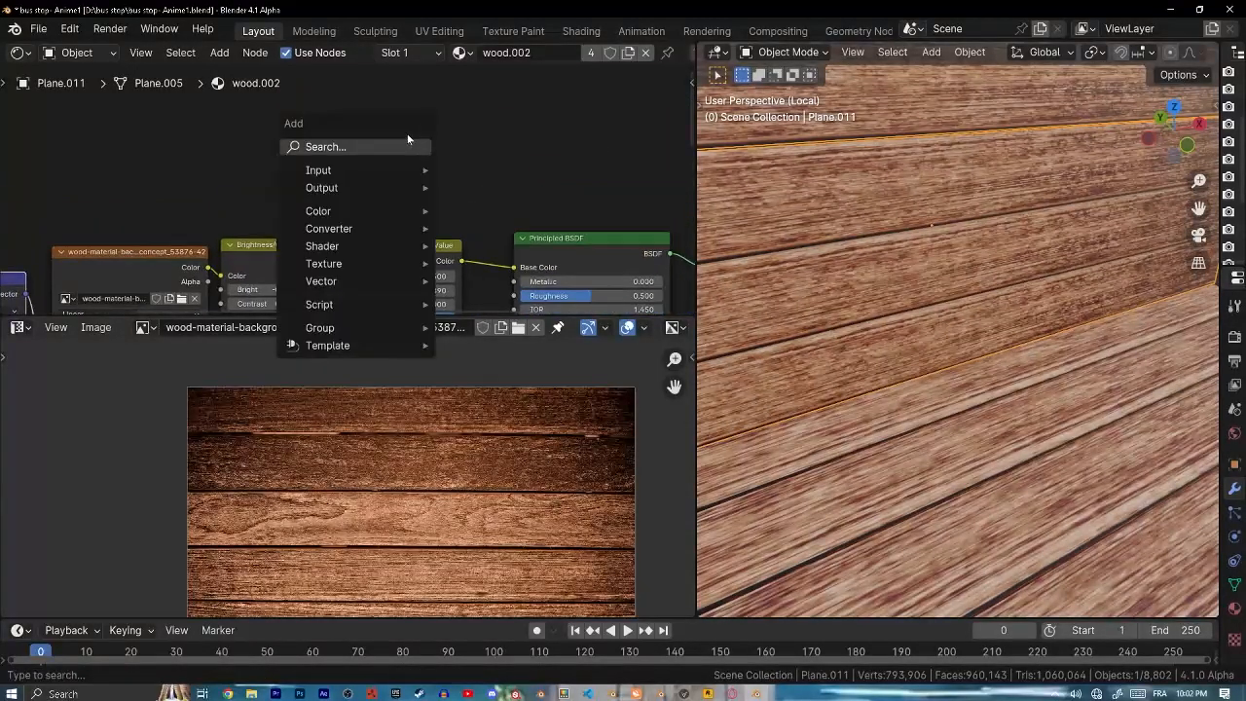
left_click(409, 141)
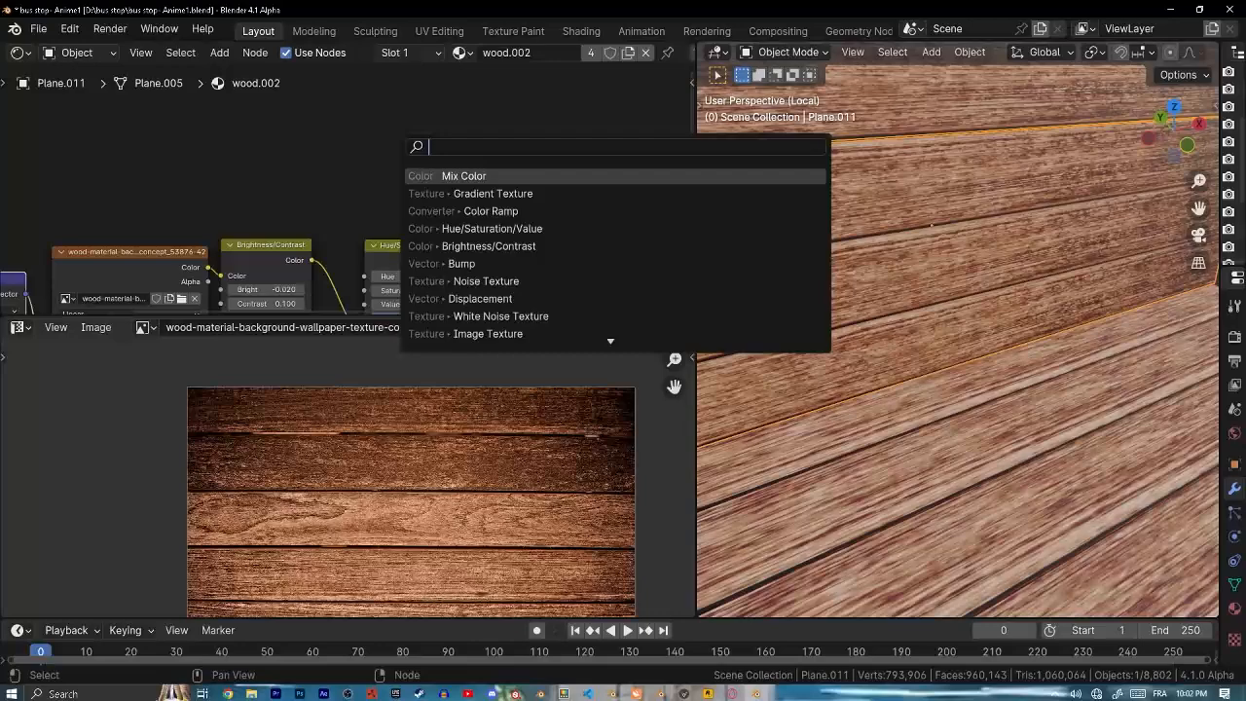
left_click(628, 52)
key("shift+a")
left_click(412, 125)
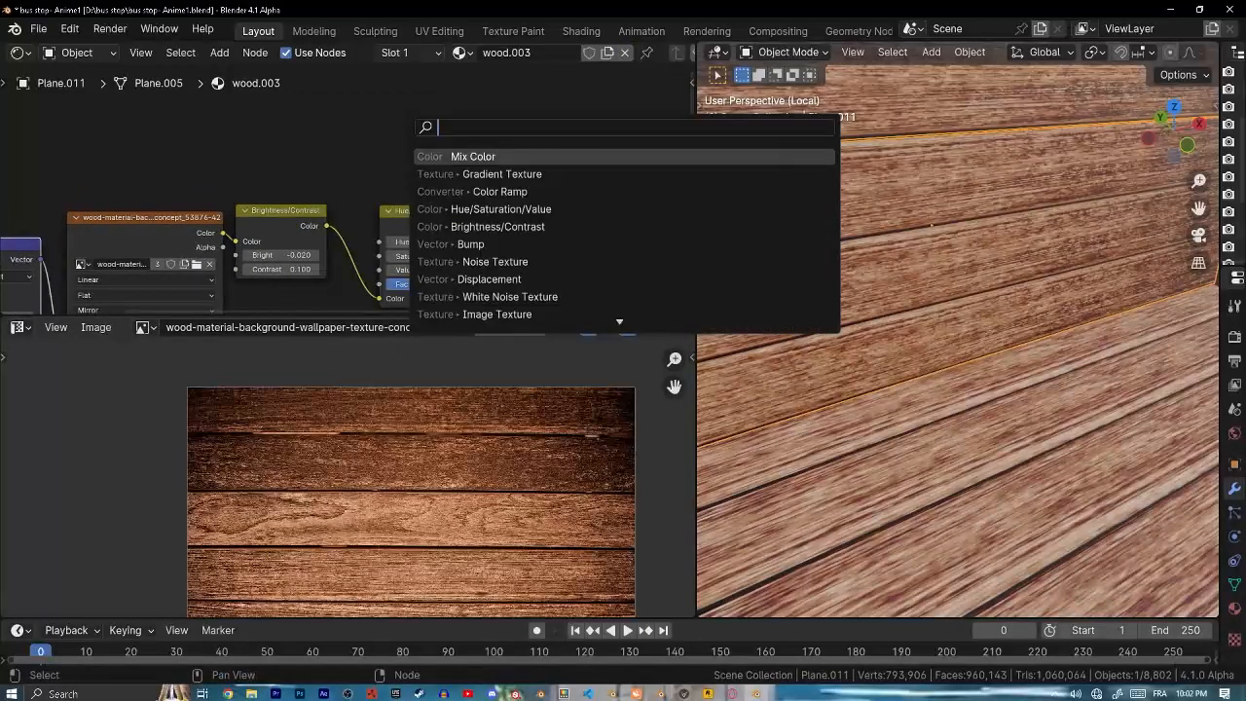
type("color am")
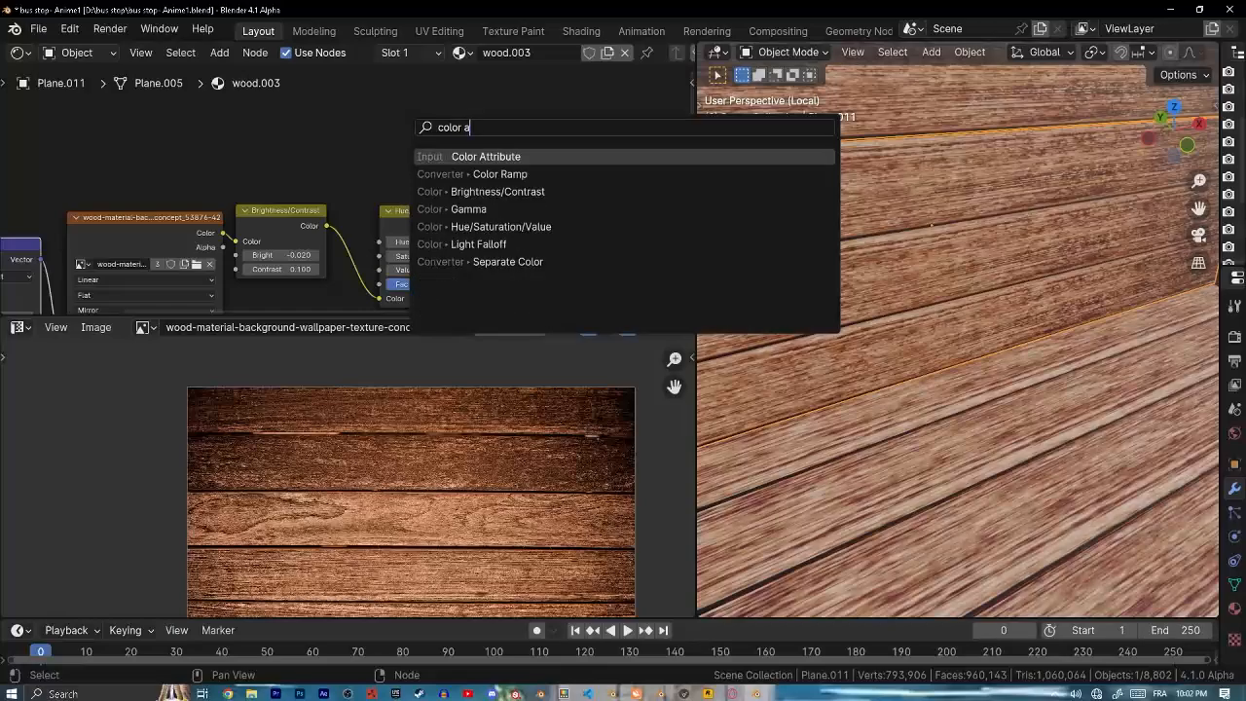
key("Return")
right_click(415, 122)
- Add a Color Ramp node to the backrest's wood.003 material
key("shift+a")
left_click(415, 123)
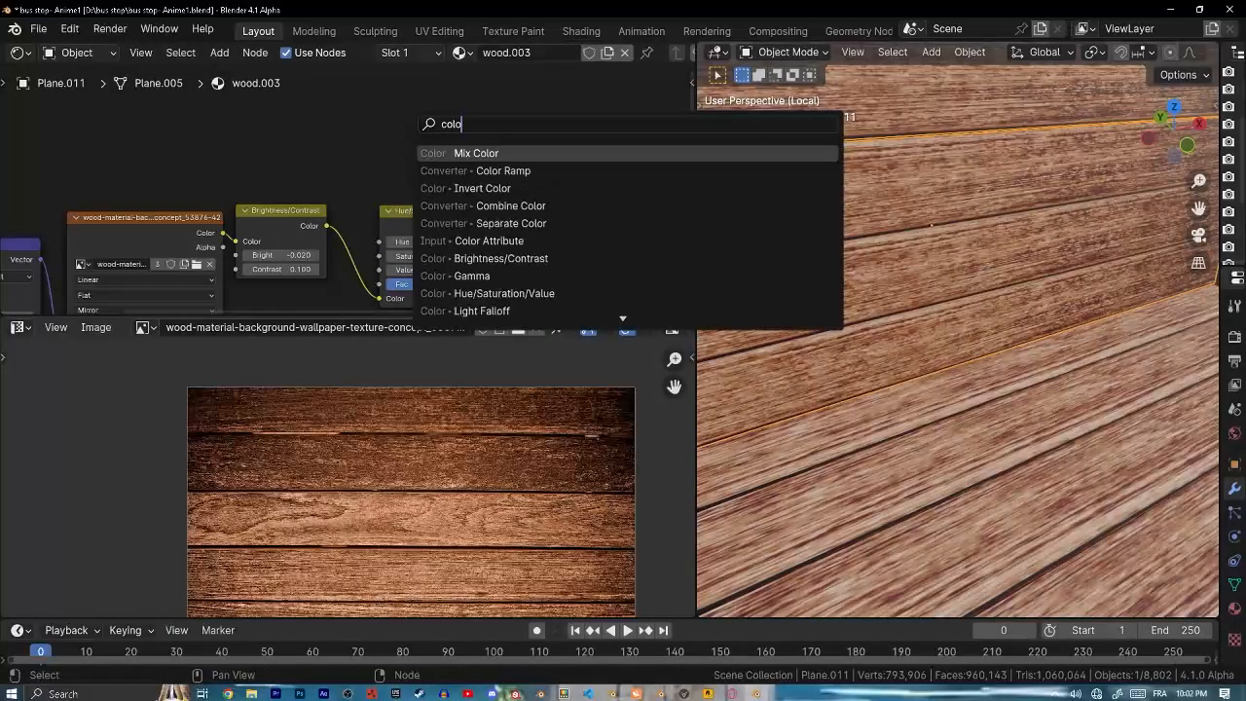
type("color ramp")
key("Return")
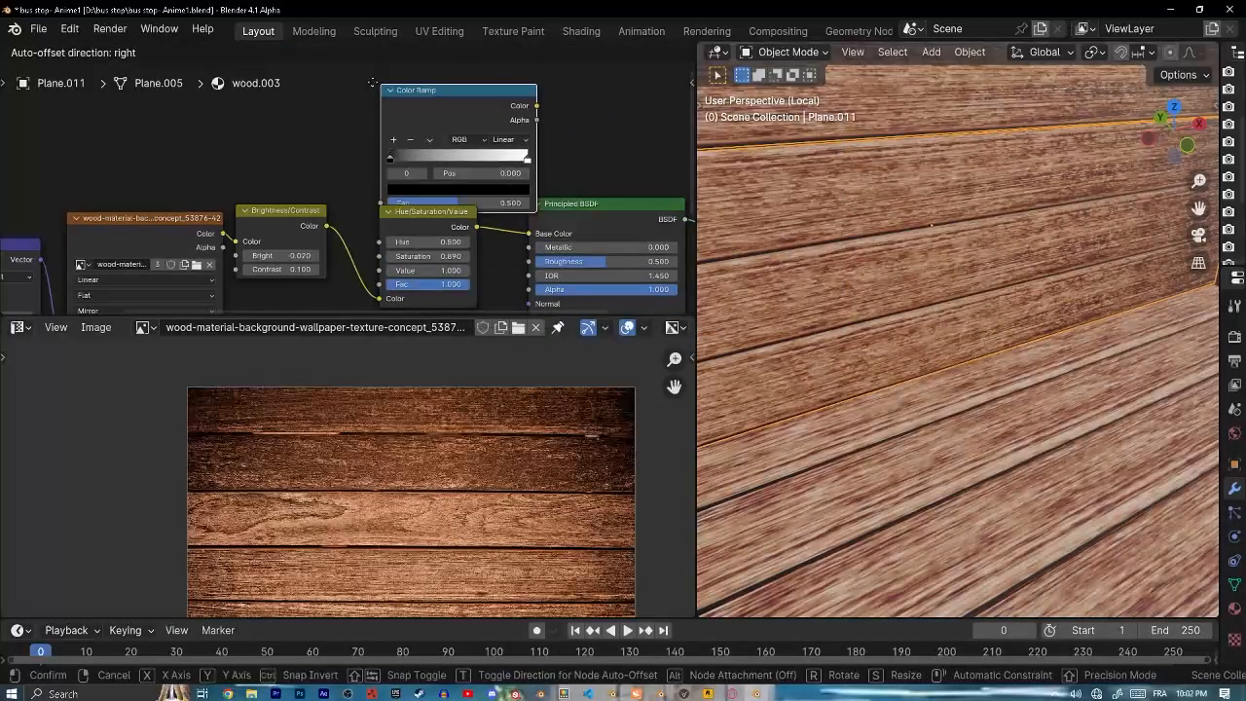
left_click(357, 163)
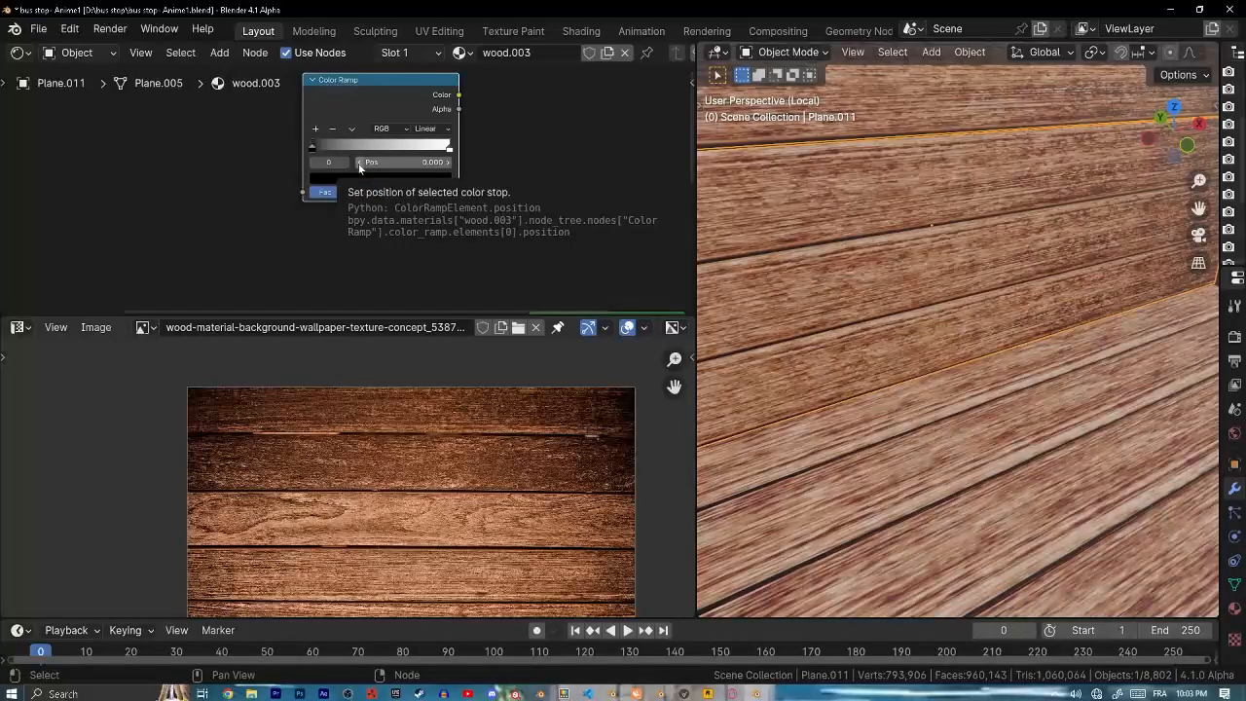
- Move the Color Ramp node into the free space below the Hue/Saturation/Value node
middle_click_drag(451, 193, 237, 230)
scroll(303, 206, "down", 3)
scroll(304, 207, "up", 1)
middle_click_drag(304, 206, 458, 208)
left_click_drag(394, 148, 377, 206)
middle_click_drag(435, 260, 474, 148)
left_click_drag(429, 95, 434, 235)
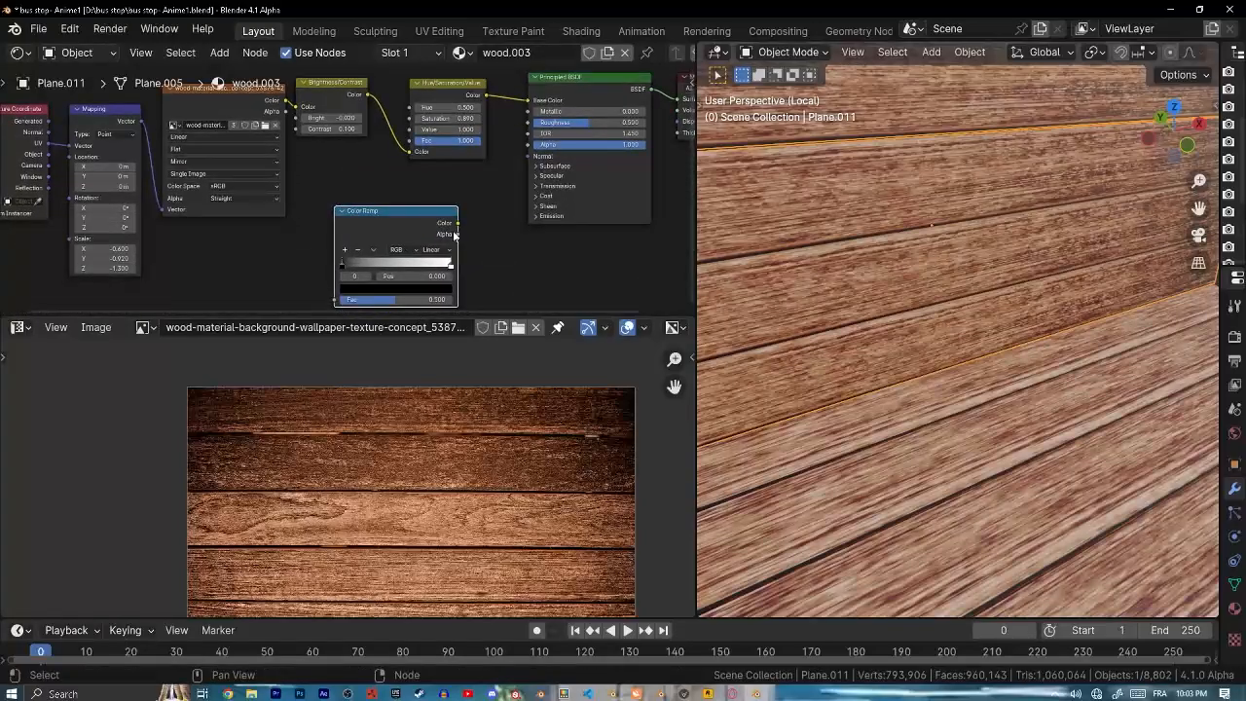
- Connect the wood image's Color through the Color Ramp to the Principled BSDF's Roughness
left_click_drag(527, 147, 530, 123)
left_click_drag(286, 101, 333, 300)
middle_click_drag(409, 282, 361, 236)
scroll(598, 266, "up", 2)
middle_click_drag(998, 272, 1043, 357)
scroll(321, 239, "up", 3)
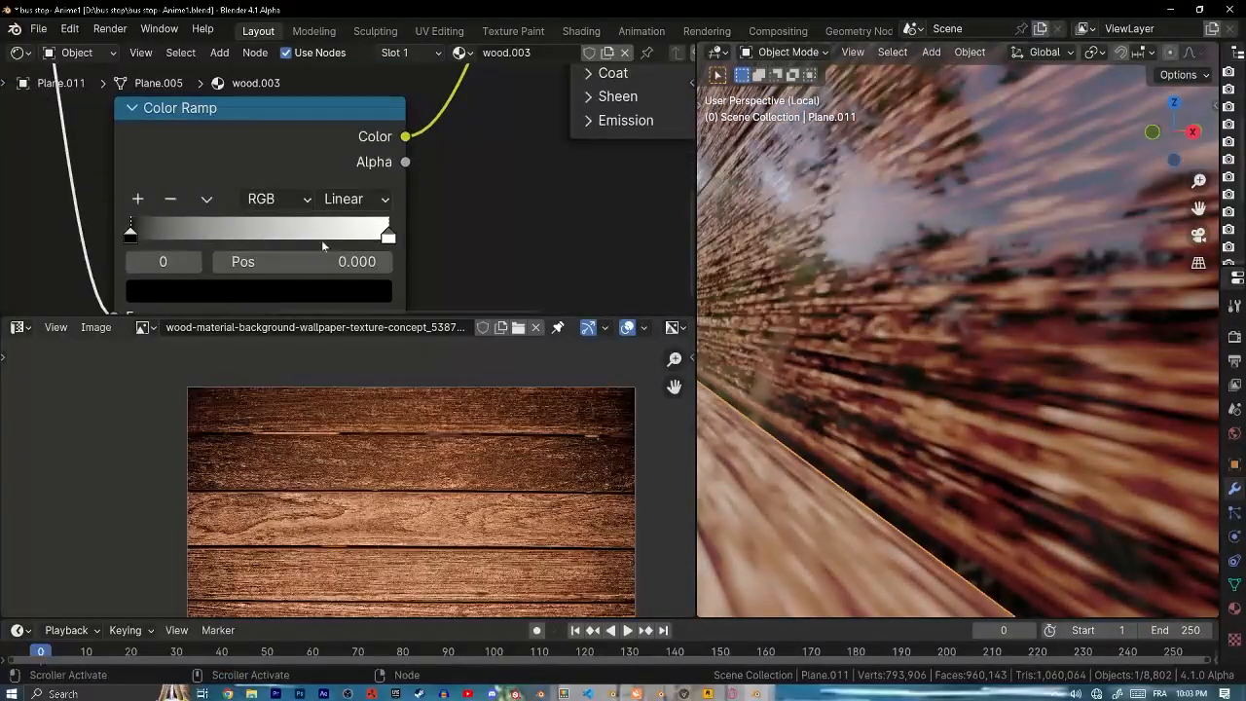
- Try reversing the wood.003 Color Ramp, with the black stop at 0.990 and the white stop at 0.262
mouse_move(278, 233)
left_mouse_down()
mouse_move(149, 233)
mouse_move(229, 233)
left_mouse_up()
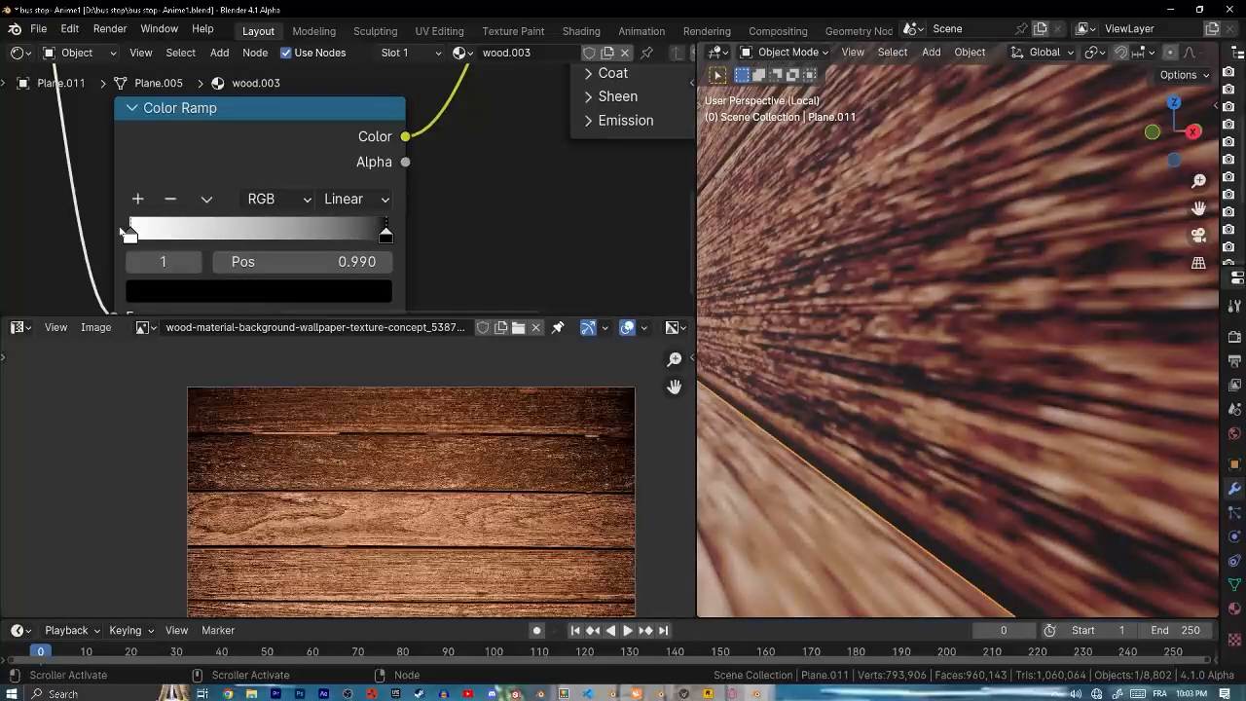
left_click_drag(120, 229, 85, 237)
left_click_drag(88, 237, 257, 241)
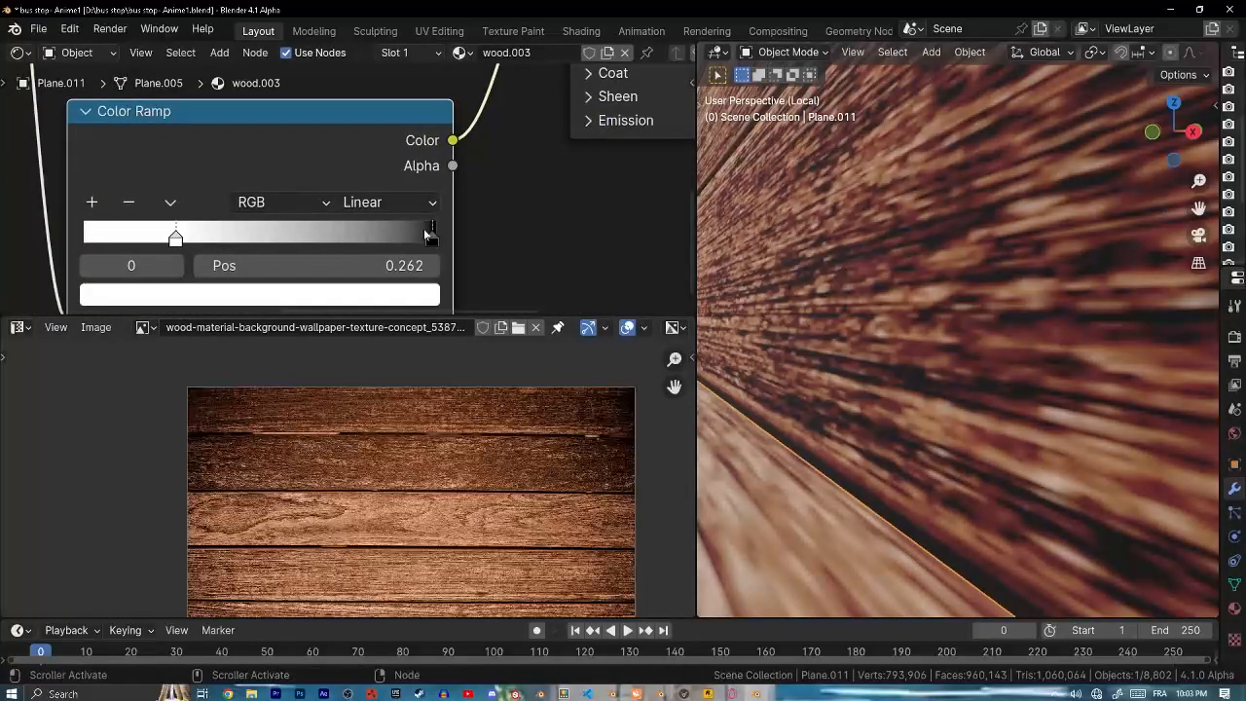
- Try the Color Ramp with the black stop back at 0.002 and the white stop near the middle
left_click_drag(428, 235, 78, 249)
scroll(868, 253, "down", 4)
middle_click_drag(868, 253, 818, 255)
left_click_drag(163, 245, 252, 260)
left_click(167, 260)
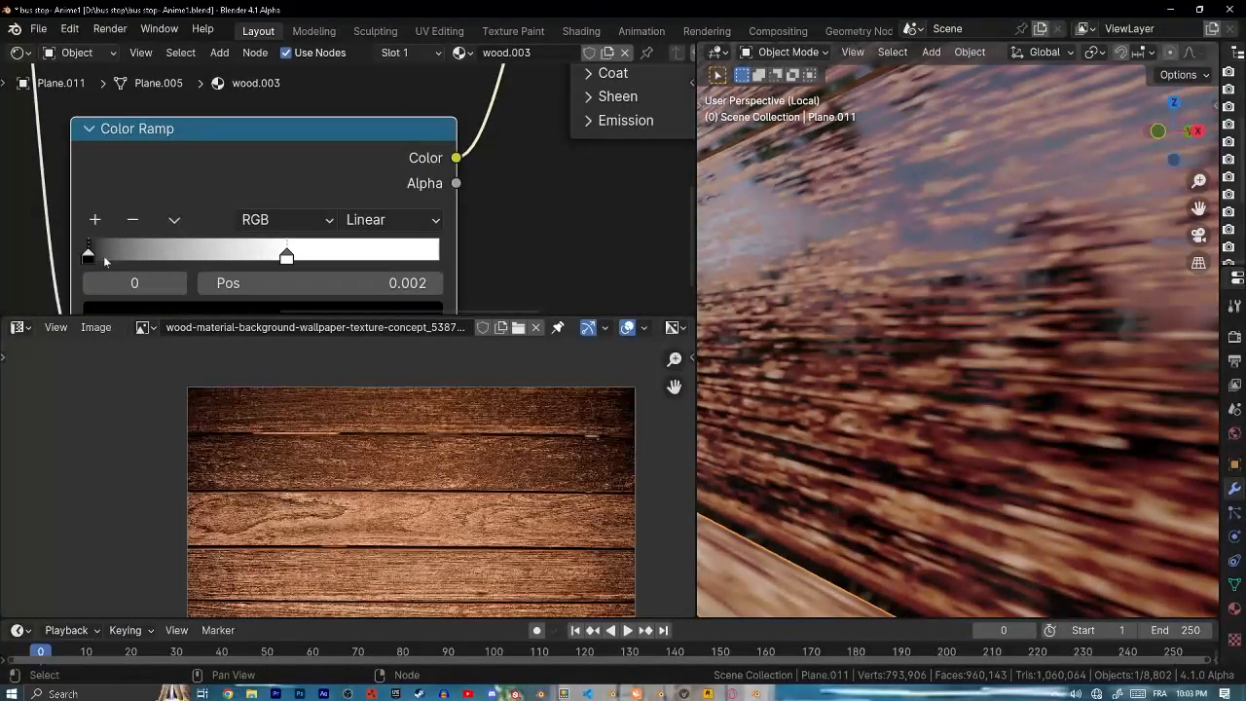
- Reverse the Color Ramp so the white stop sits at the start and the black stop at 0.172
left_click_drag(105, 261, 501, 278)
middle_click_drag(910, 335, 1173, 326)
left_click_drag(286, 257, 1, 277)
middle_click_drag(1067, 292, 731, 289)
middle_click_drag(855, 288, 959, 345, "shift")
scroll(1065, 353, "up", 6)
mouse_move(435, 267)
left_mouse_down()
mouse_move(371, 278)
mouse_move(456, 268)
left_mouse_up()
left_click_drag(455, 259, 167, 224)
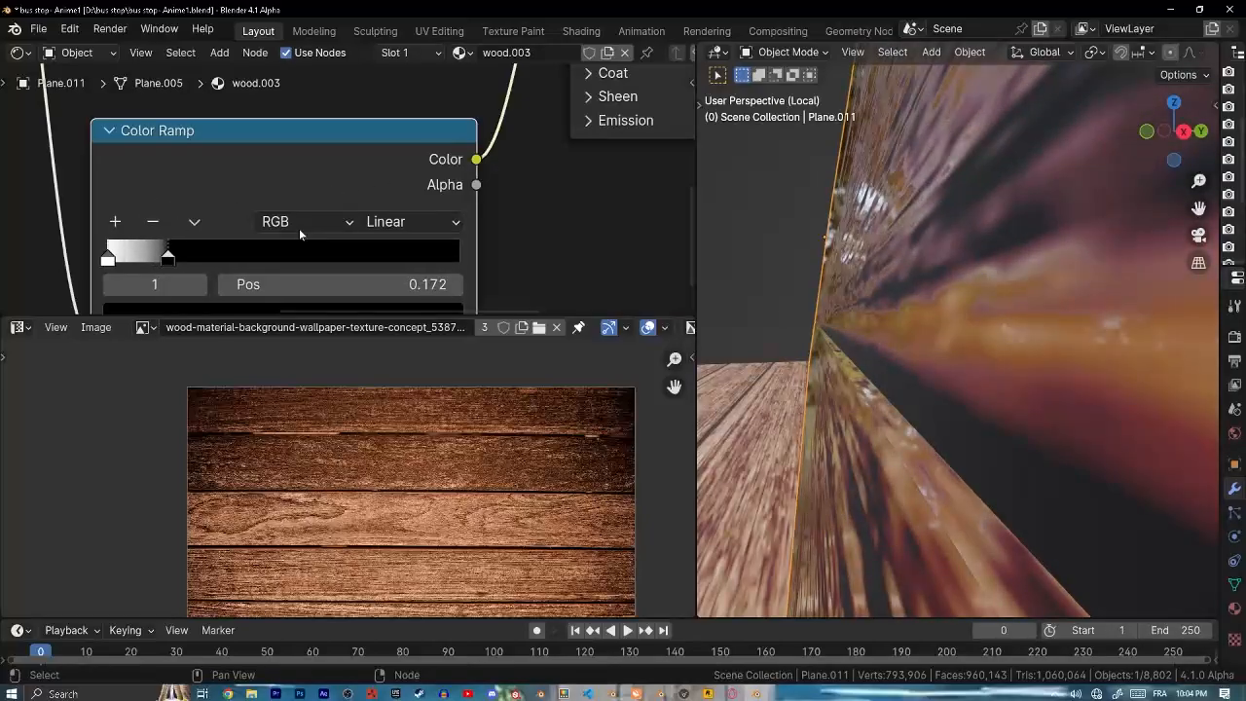
middle_click_drag(914, 233, 881, 212)
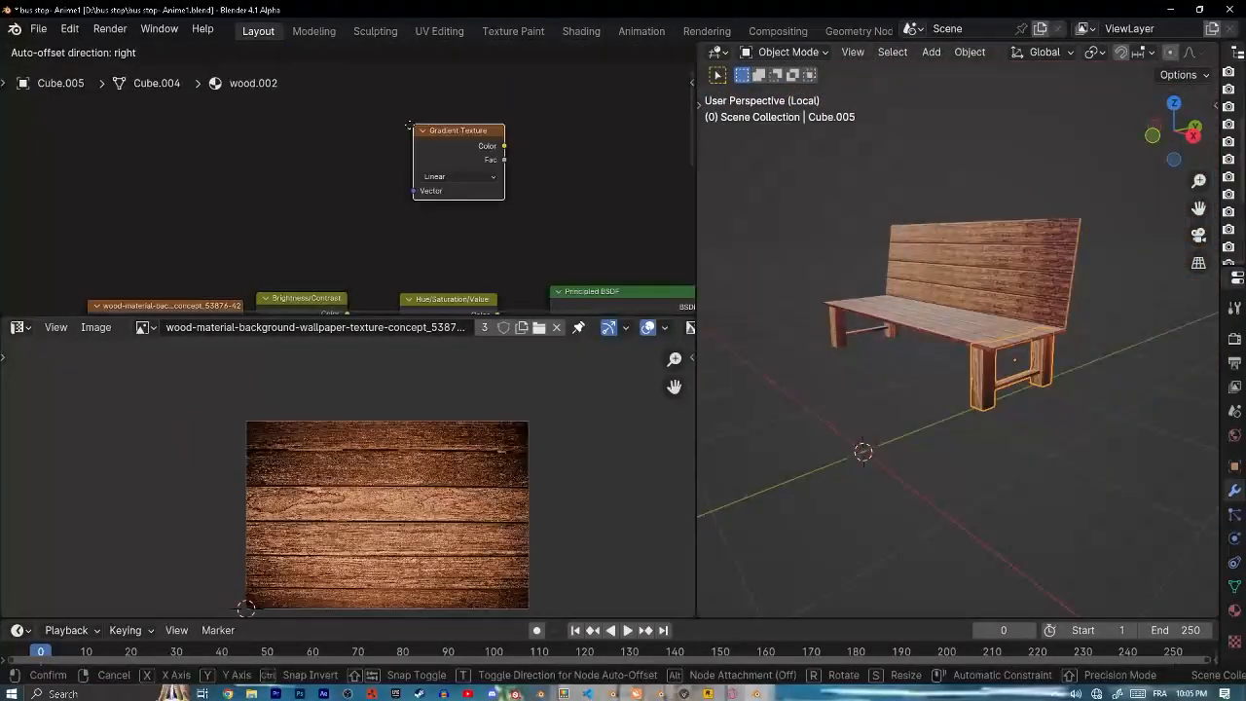
- Add a Color Ramp node to wood.002 and feed its factor from the Gradient Texture's color
key("shift+a")
type("color ra")
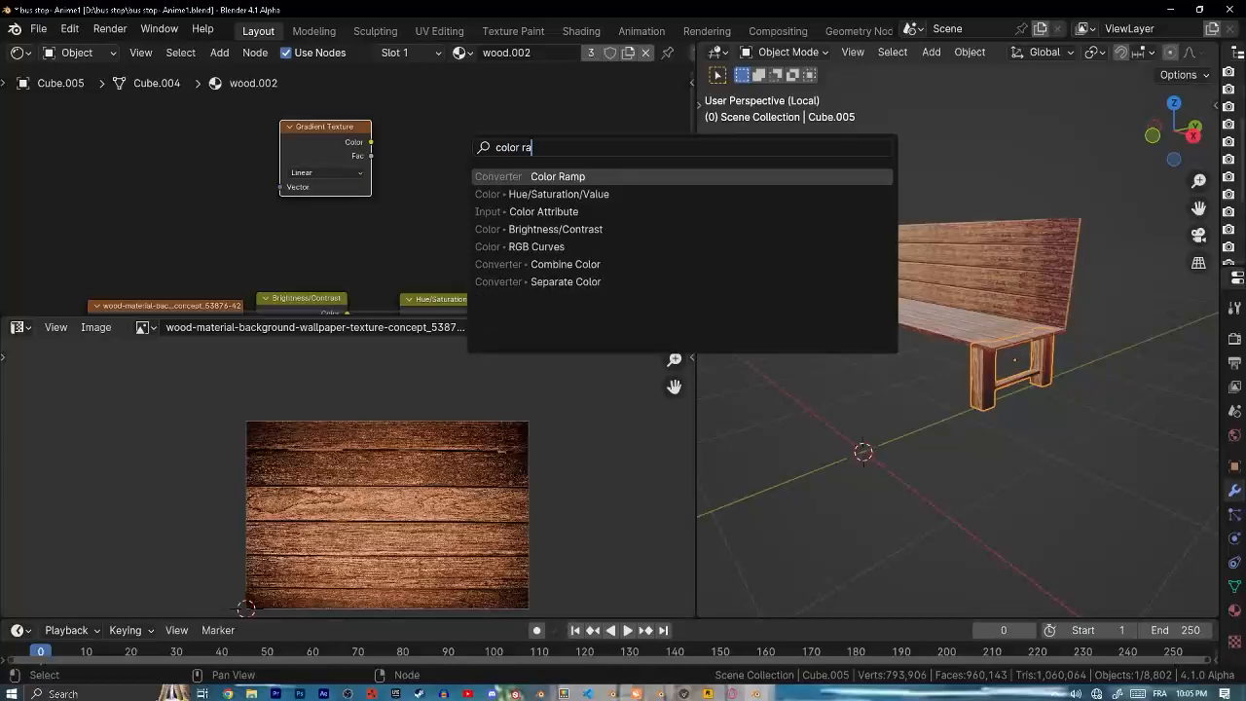
type("m")
key("Return")
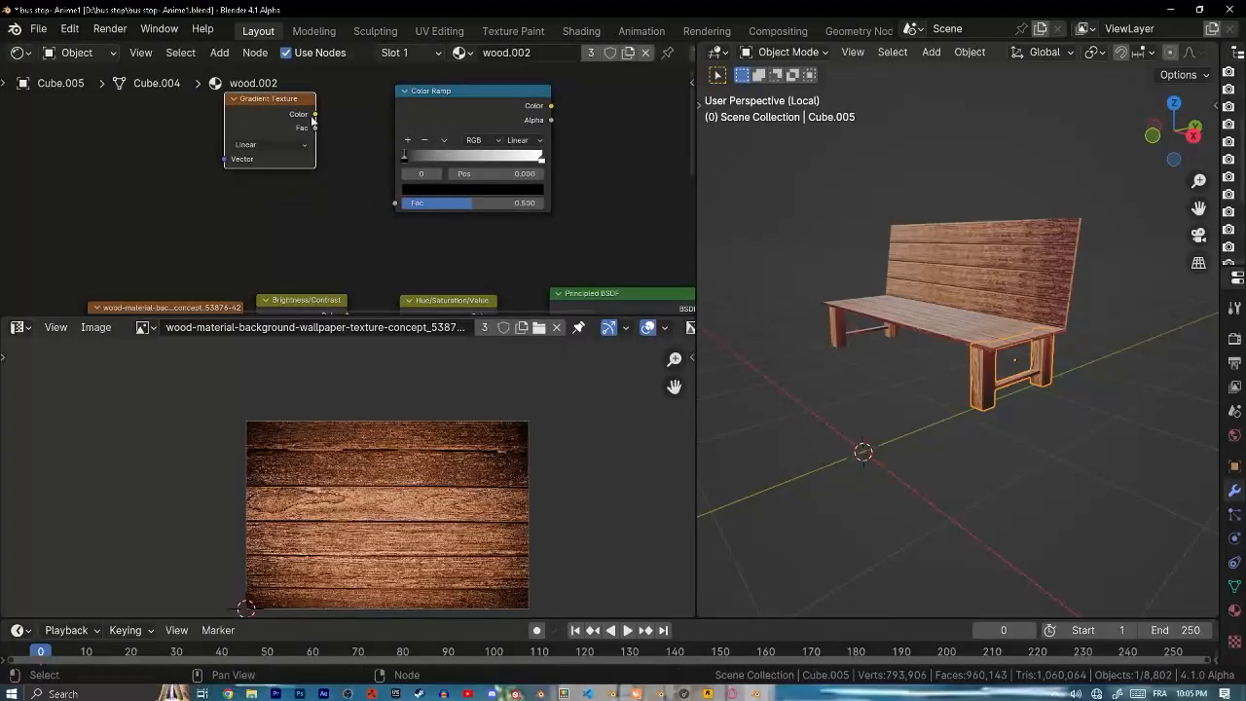
middle_click_drag(414, 218, 349, 212)
left_click_drag(487, 117, 518, 103)
key("Escape")
- Insert a color Mix node between Hue/Saturation/Value and the Principled BSDF base color, with blending set to Multiply
middle_click_drag(575, 76, 495, 168)
scroll(644, 275, "down", 4)
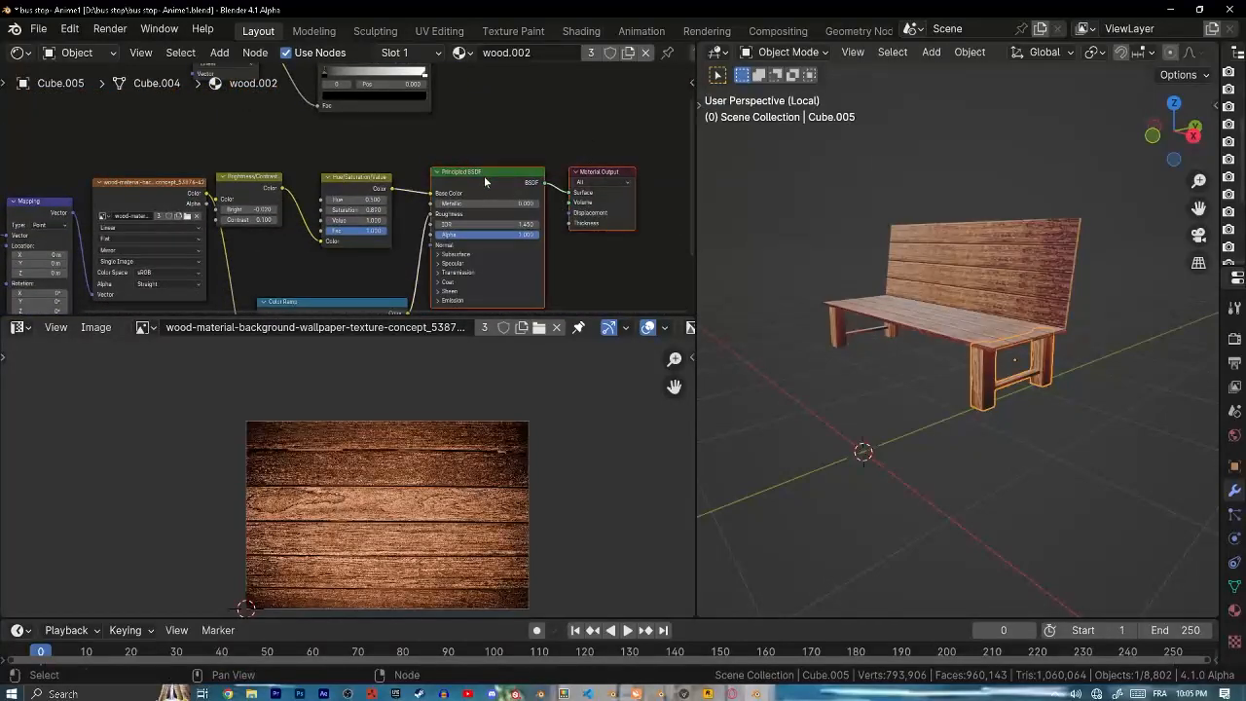
left_click_drag(483, 176, 527, 113)
key("shift+a")
type("mix")
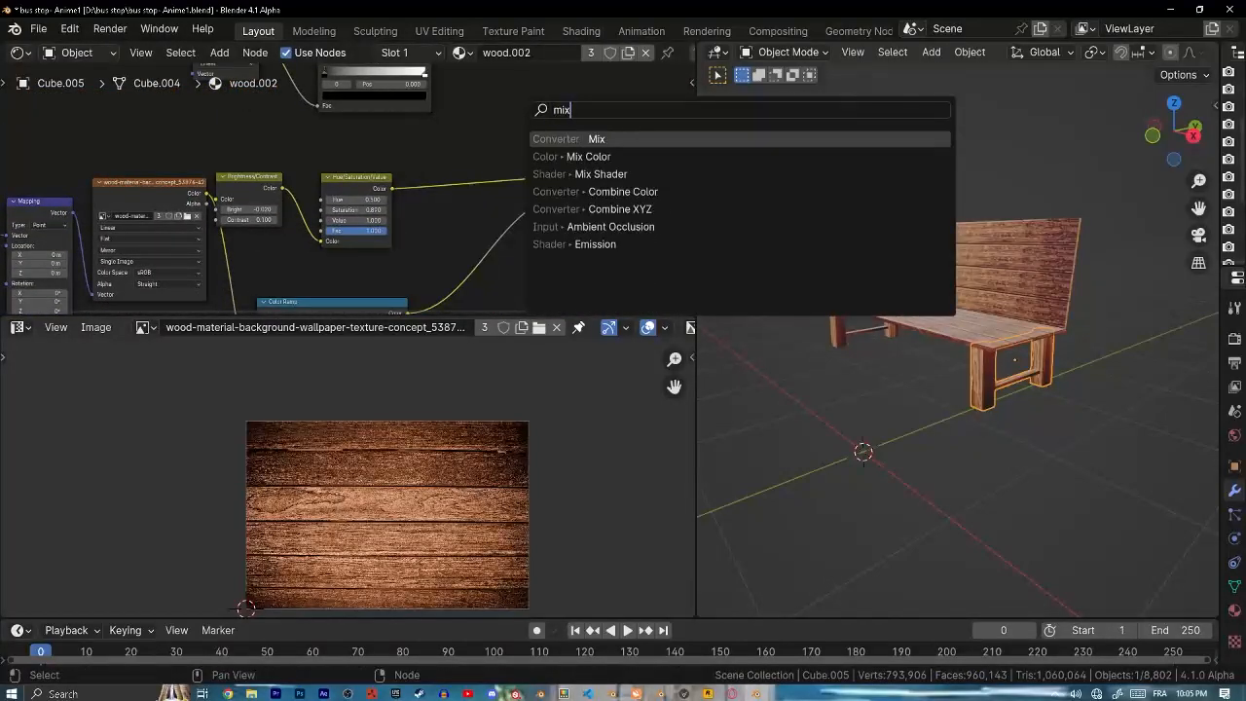
left_click(452, 99)
scroll(504, 151, "up", 2)
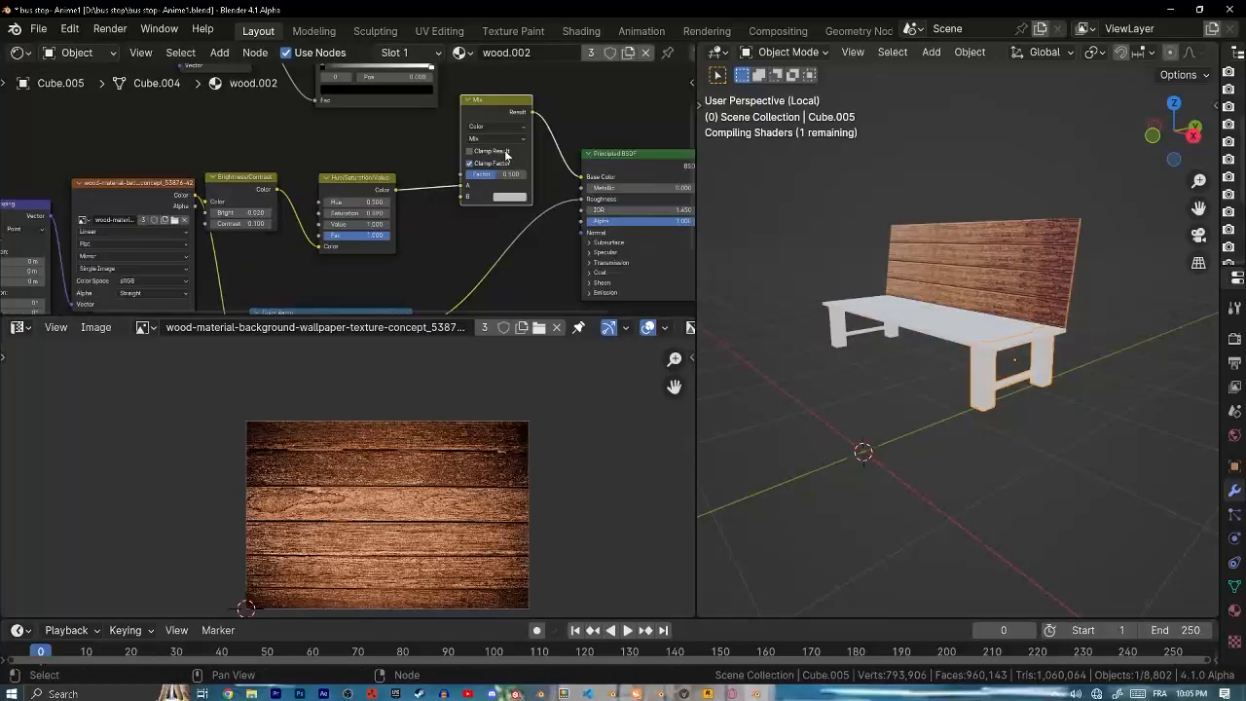
left_click(533, 131)
left_click(544, 190)
- Move the Hue/Saturation/Value link to the Multiply node's B input and connect the gradient's Color Ramp to A
middle_click_drag(449, 134, 444, 216)
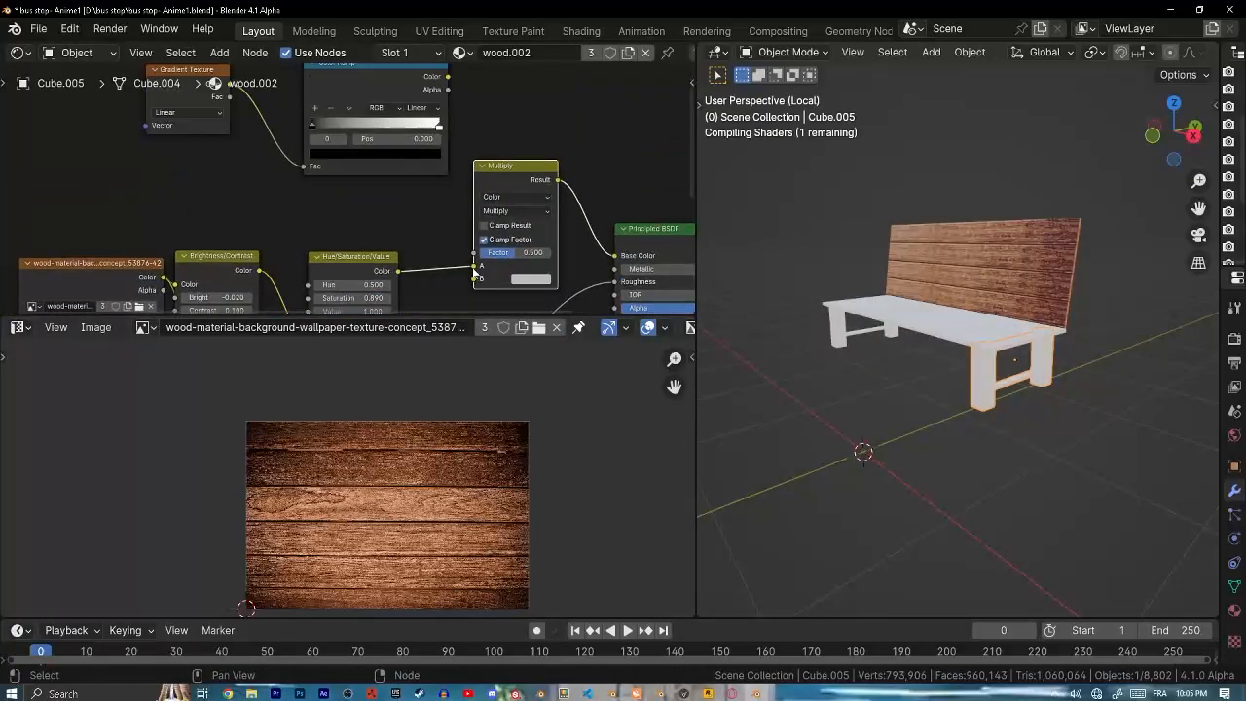
left_click_drag(474, 268, 449, 219)
middle_click_drag(458, 151, 470, 174)
left_click_drag(499, 305, 494, 303)
middle_click_drag(502, 144, 498, 161)
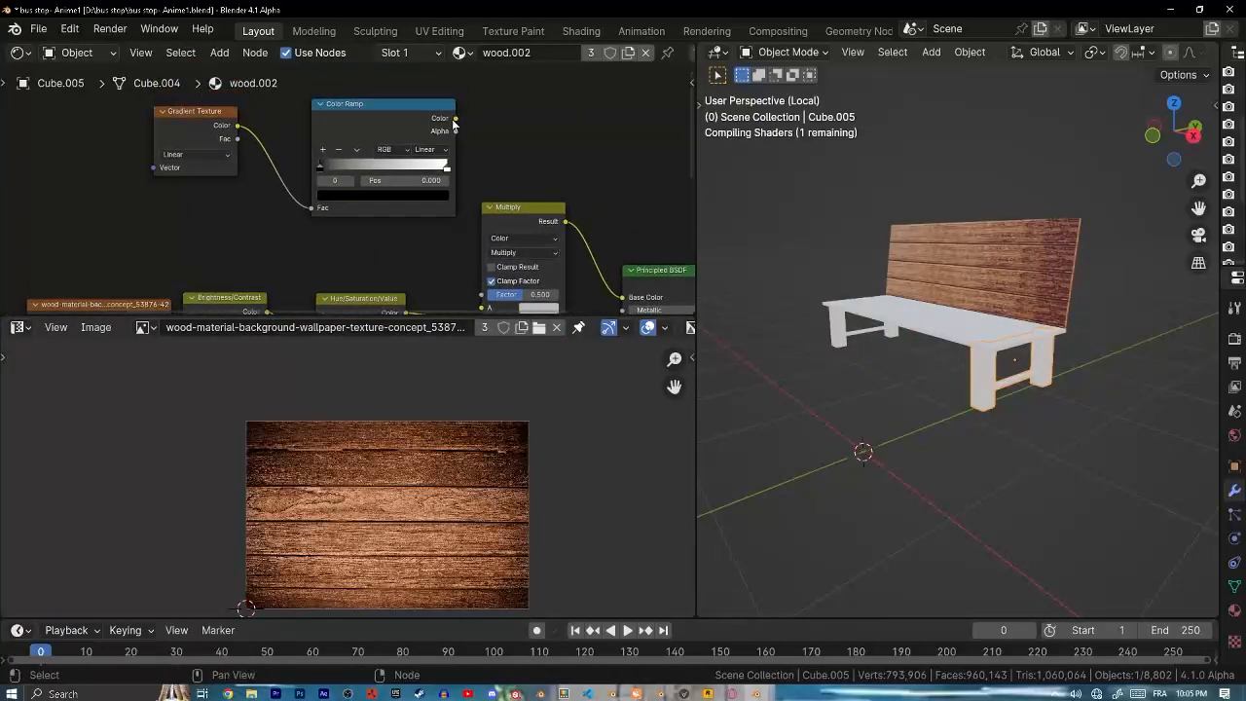
- Add Texture Coordinate and Mapping nodes feeding the Gradient Texture's vector from generated coordinates
scroll(1015, 311, "up", 5)
middle_click_drag(1015, 331, 1002, 389)
scroll(947, 314, "up", 2)
middle_click_drag(249, 181, 467, 195)
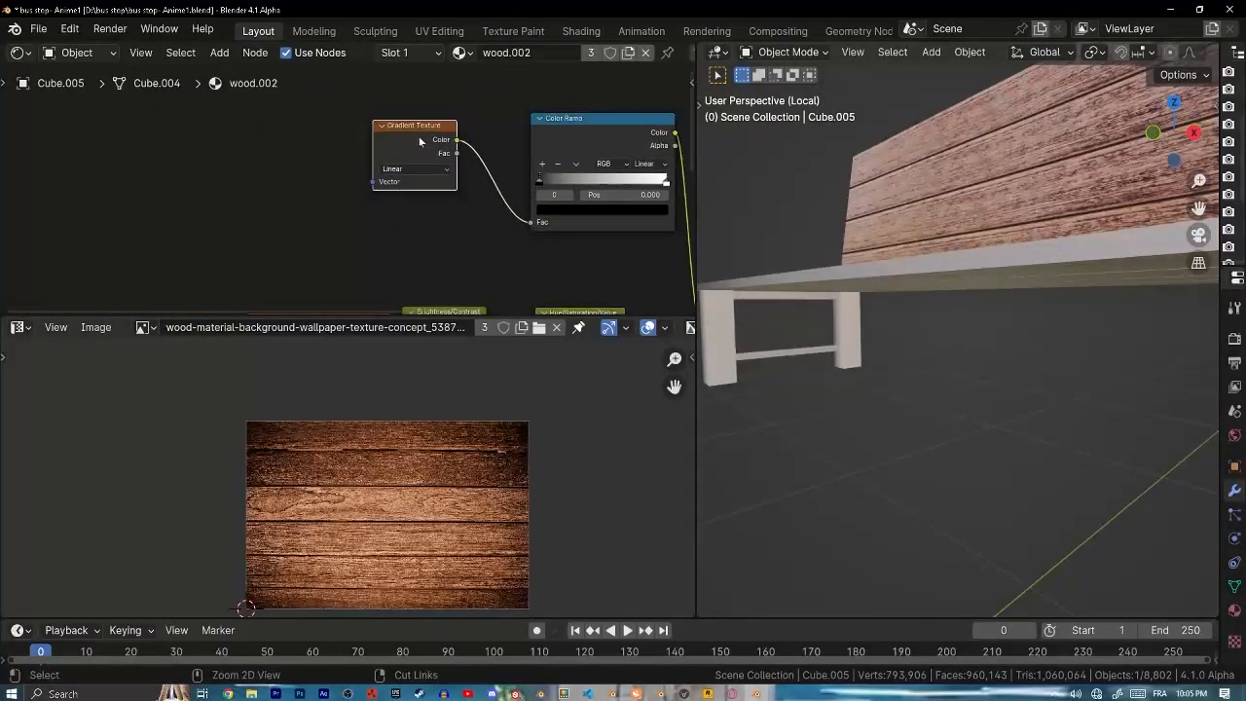
middle_click_drag(419, 142, 544, 227)
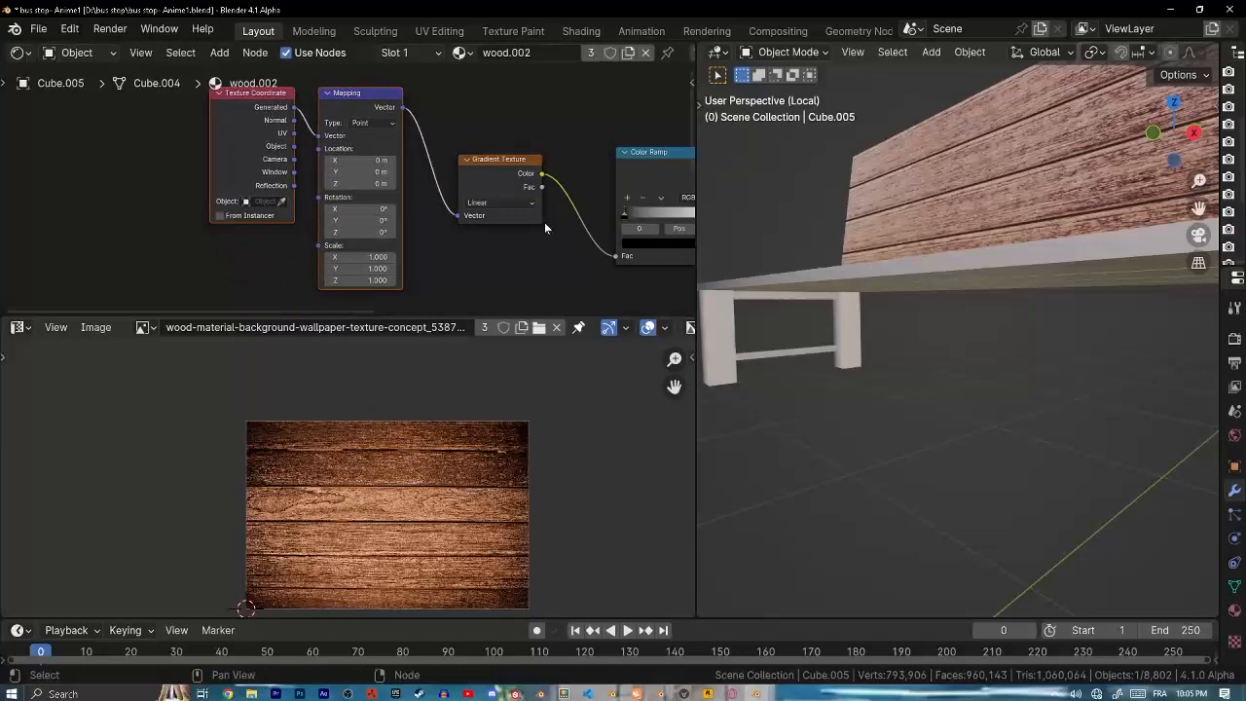
- Set the Y rotation of the gradient's Mapping node to 90°
mouse_move(788, 389)
middle_mouse_down()
mouse_move(867, 399)
mouse_move(860, 272)
mouse_move(911, 343)
mouse_move(970, 323)
mouse_move(857, 243)
middle_mouse_up()
scroll(353, 190, "up", 4)
left_click(389, 232)
key("Return")
scroll(422, 178, "down", 4)
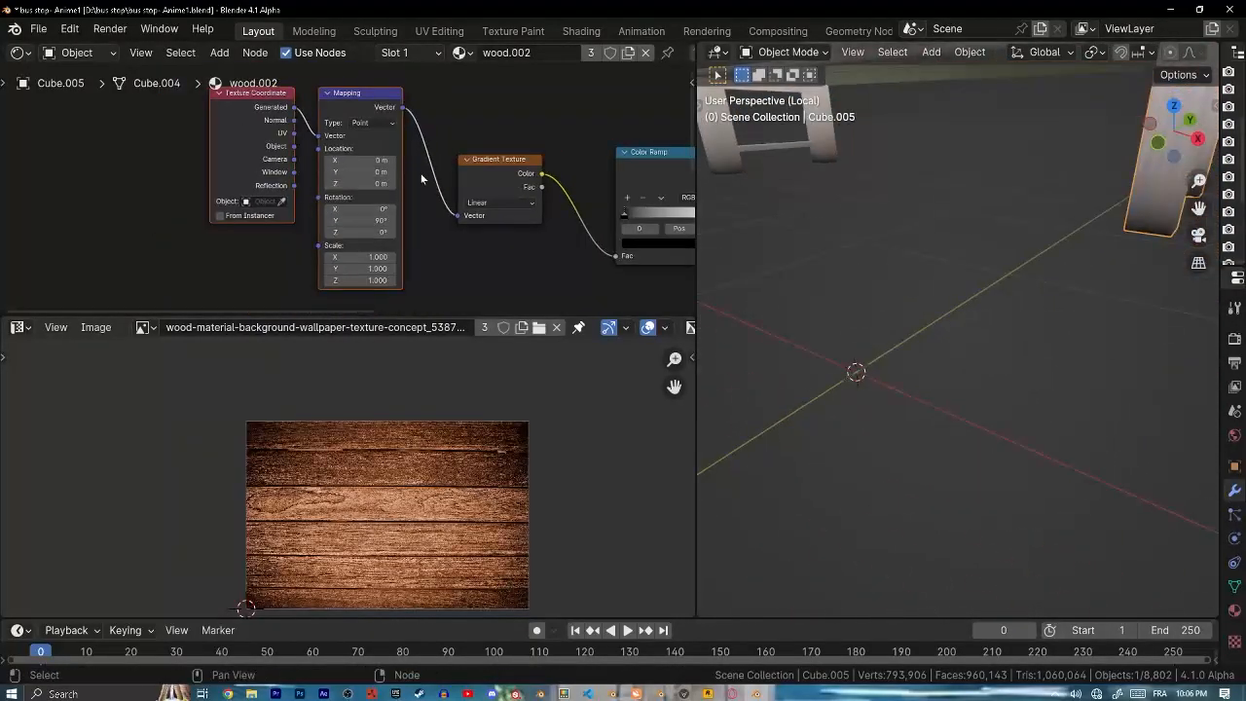
- Raise the Multiply node's factor to 1.000
scroll(423, 179, "down", 2)
middle_click_drag(617, 226, 355, 173)
scroll(419, 229, "up", 3)
left_click_drag(421, 243, 491, 243)
middle_click_drag(1056, 131, 896, 331, "shift")
scroll(378, 128, "down", 3)
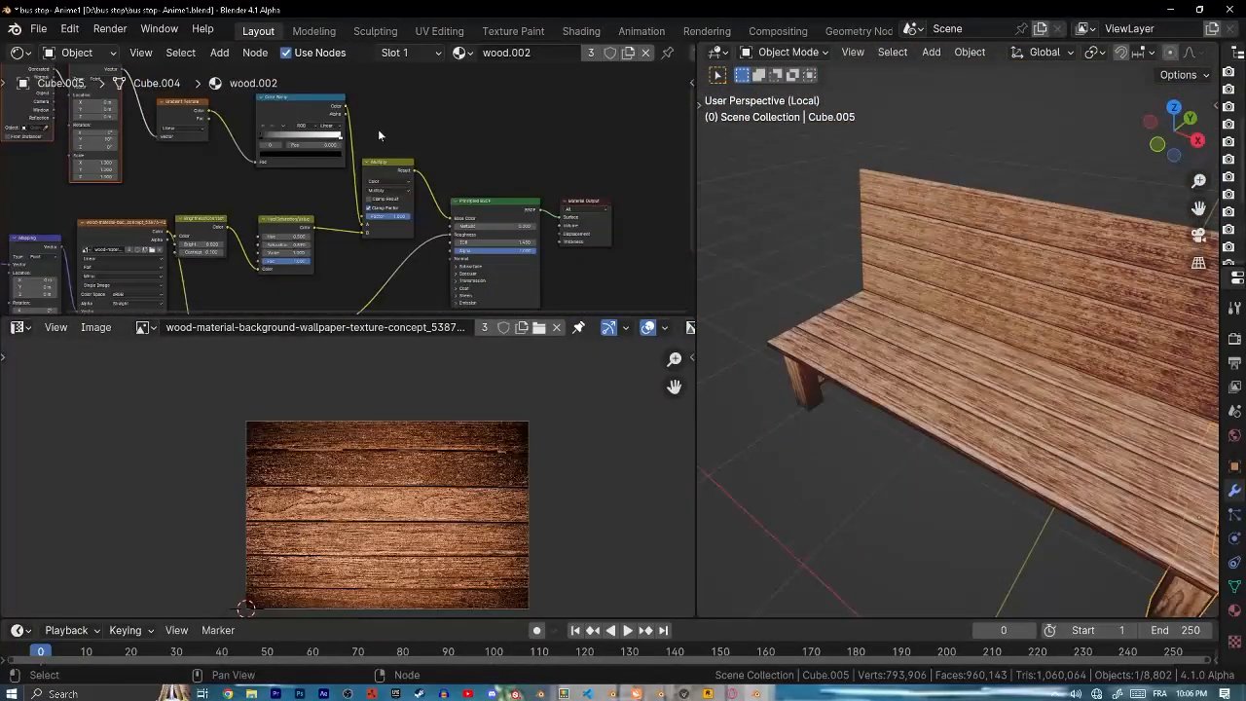
- Copy the gradient mapping, Color Ramp and Multiply nodes into the bench backrest's wood.003 material
middle_click_drag(378, 128, 527, 184)
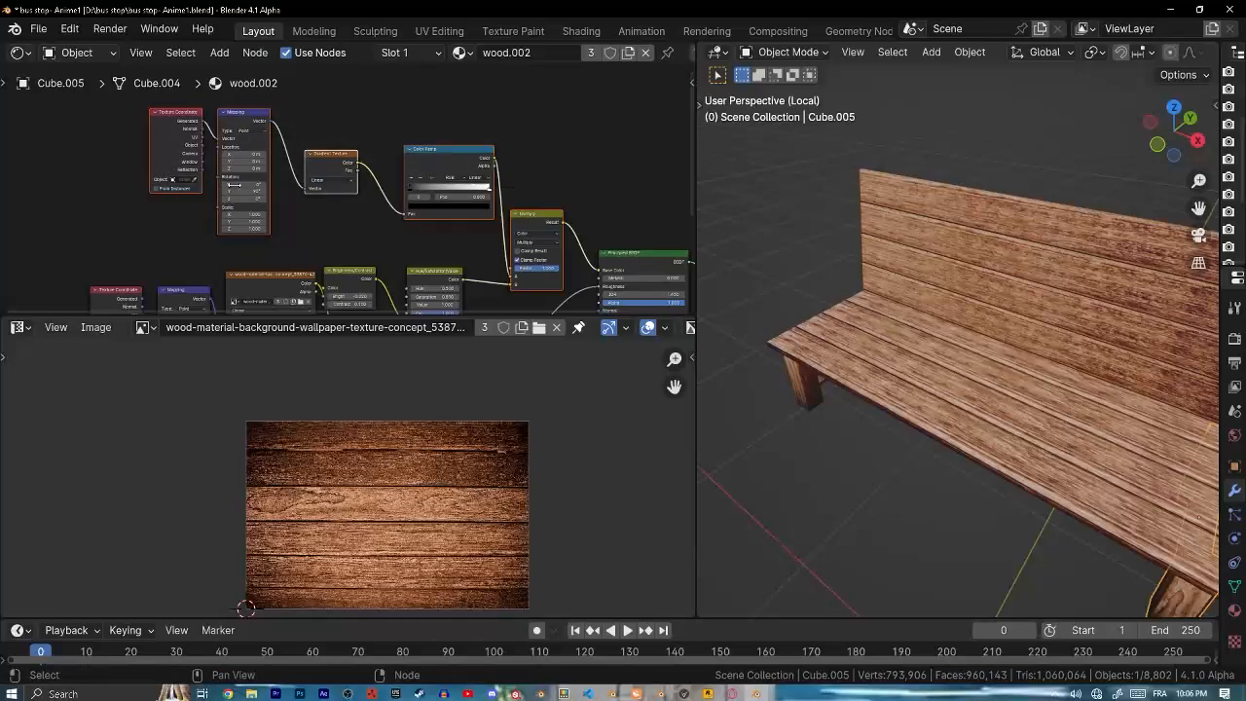
left_click(1039, 286)
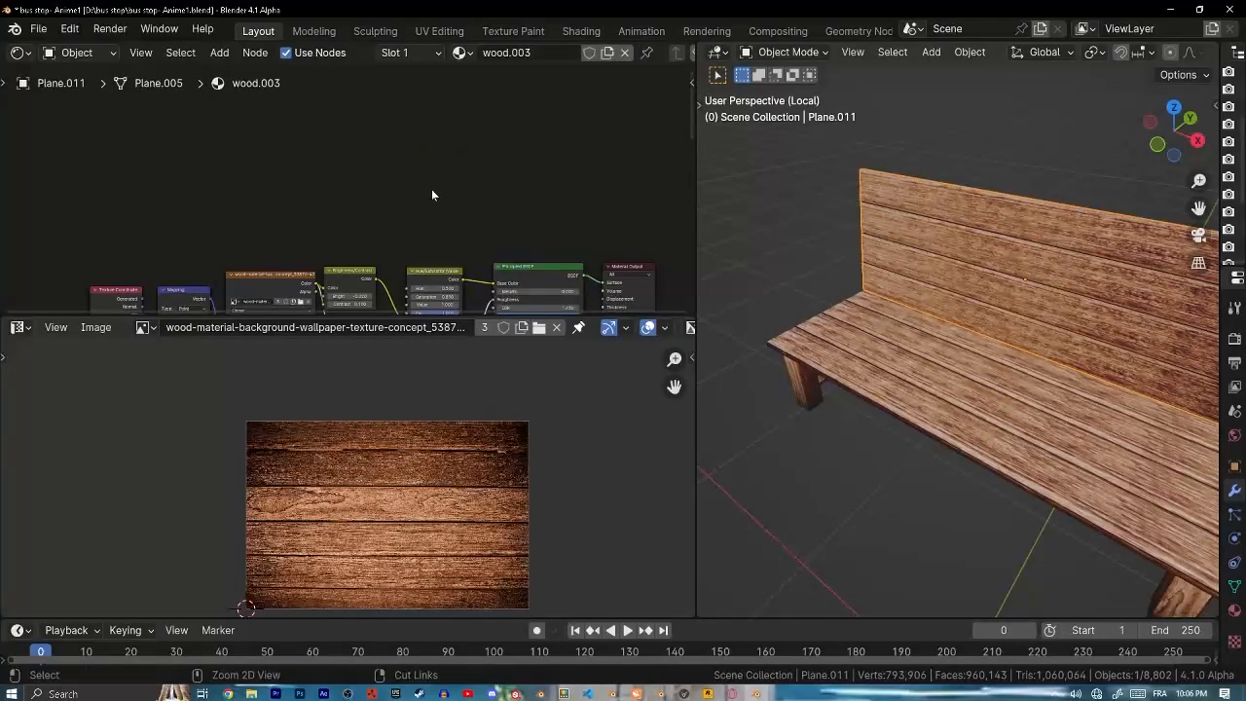
scroll(523, 178, "up", 4)
middle_click_drag(501, 190, 529, 122)
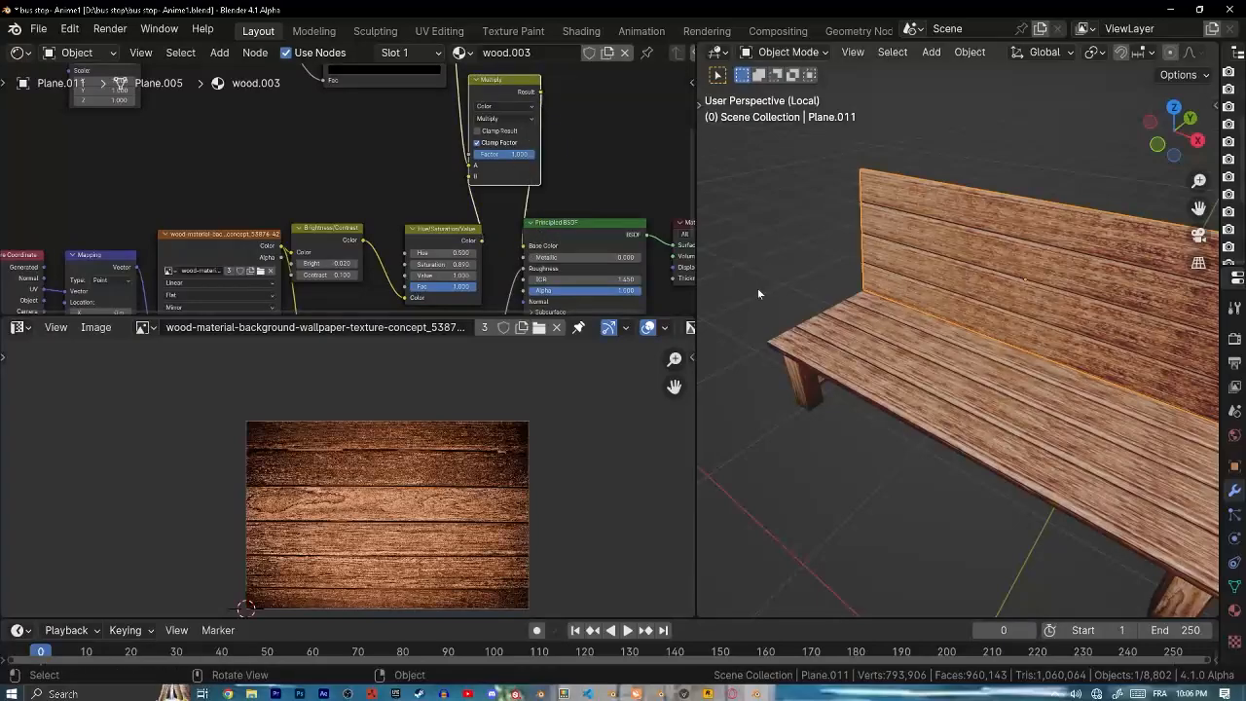
- Adjust the Y rotation of the backrest gradient's Mapping node to about 103°
middle_click_drag(1160, 351, 1119, 316)
middle_click_drag(460, 188, 568, 264)
scroll(311, 200, "up", 4)
middle_click_drag(301, 208, 477, 288)
left_click_drag(380, 238, 393, 239)
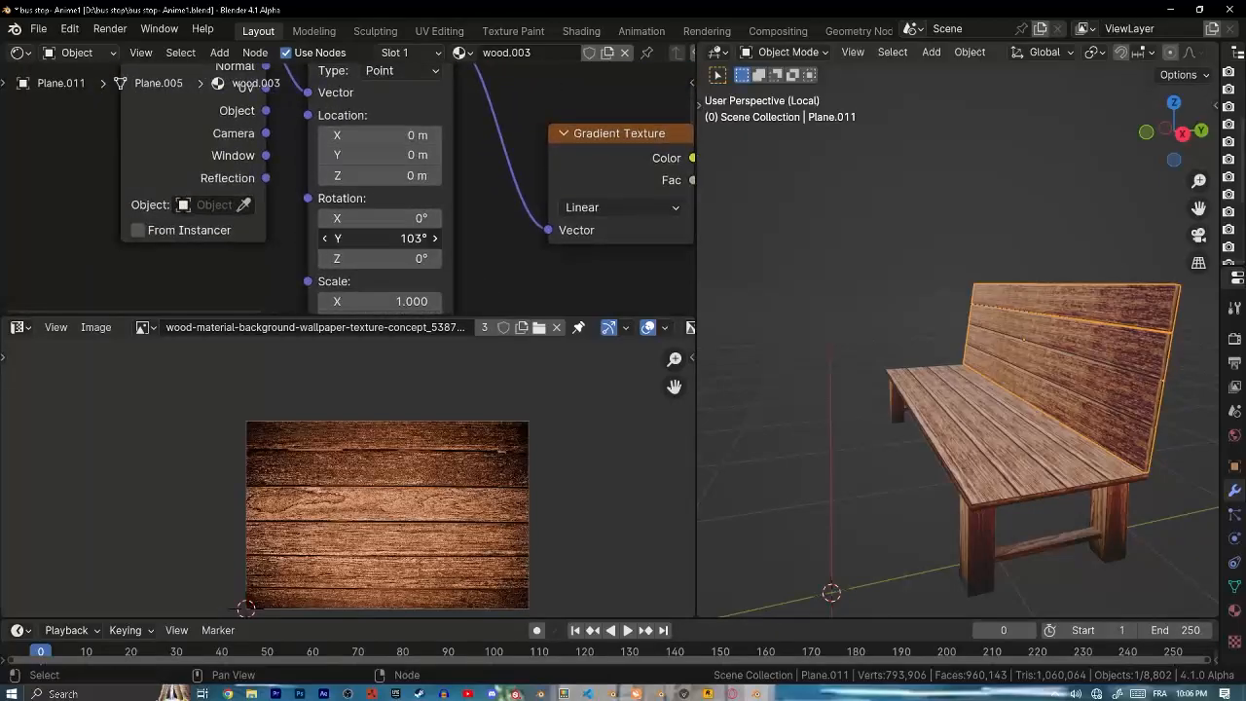
left_click_drag(379, 238, 389, 238)
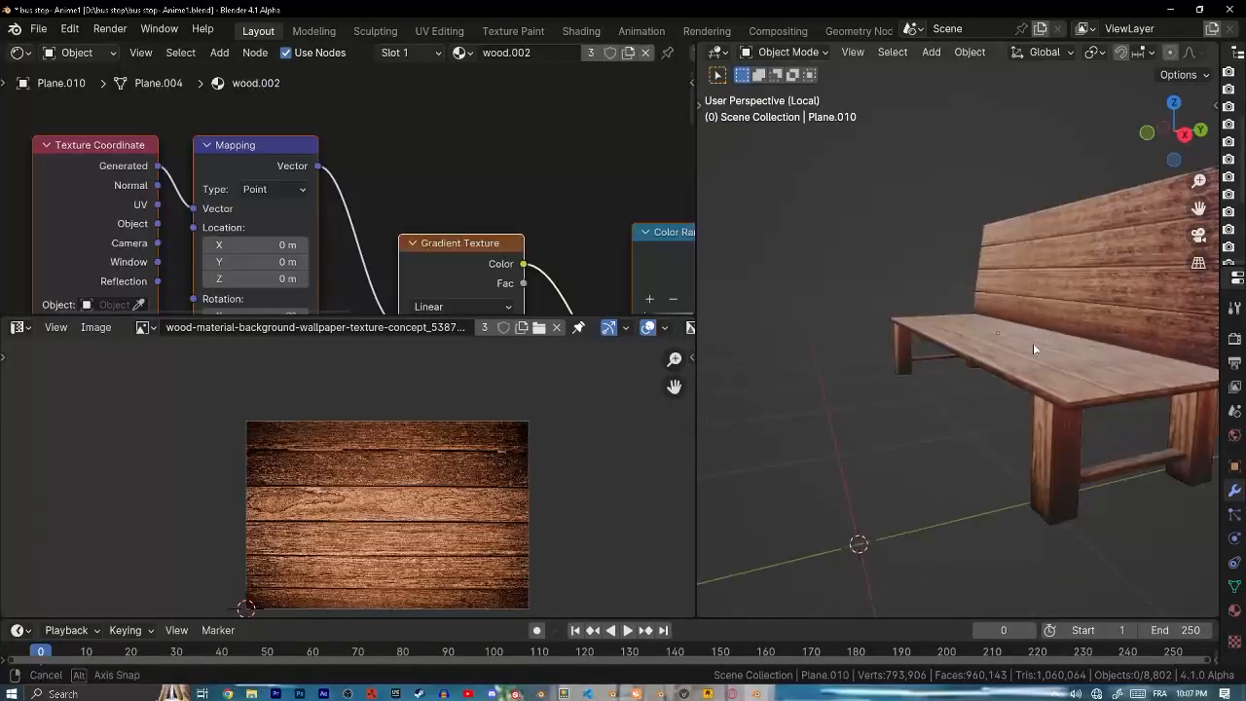
- Save the file and return from the isolated bench to the full scene in Solid shading
middle_click_drag(1035, 348, 1076, 393)
scroll(1075, 393, "up", 1)
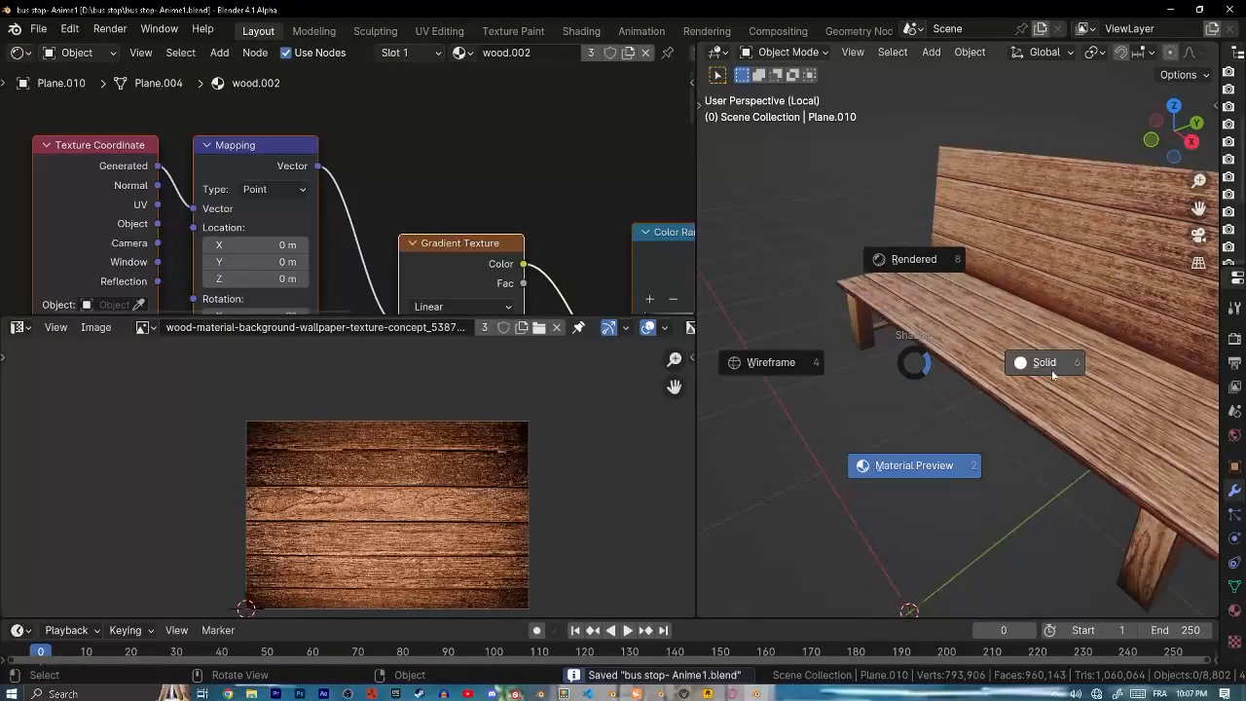
left_click(1052, 375)
key("KP_Divide")
- Link the bench seat's wood.002 material to the wooden rack in front of the bench
left_click(1046, 387)
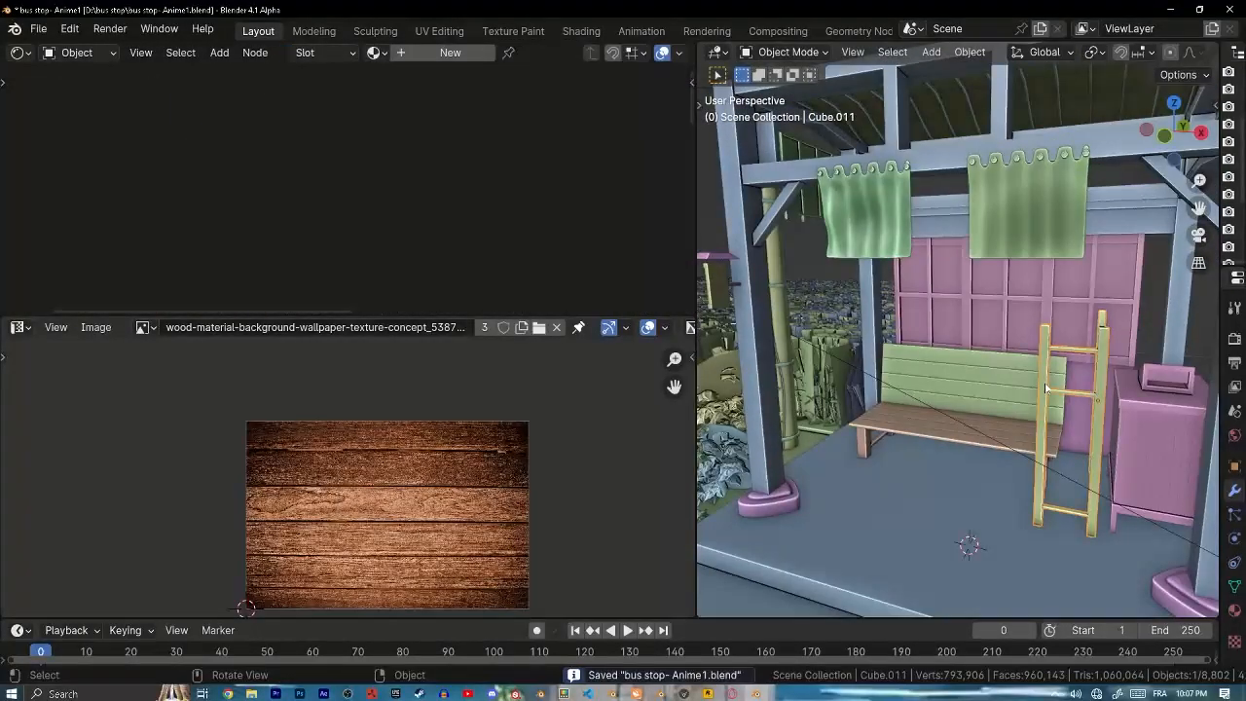
left_click(989, 425, "shift")
middle_click_drag(989, 425, 1028, 447)
key("ctrl+l")
left_click(1027, 446)
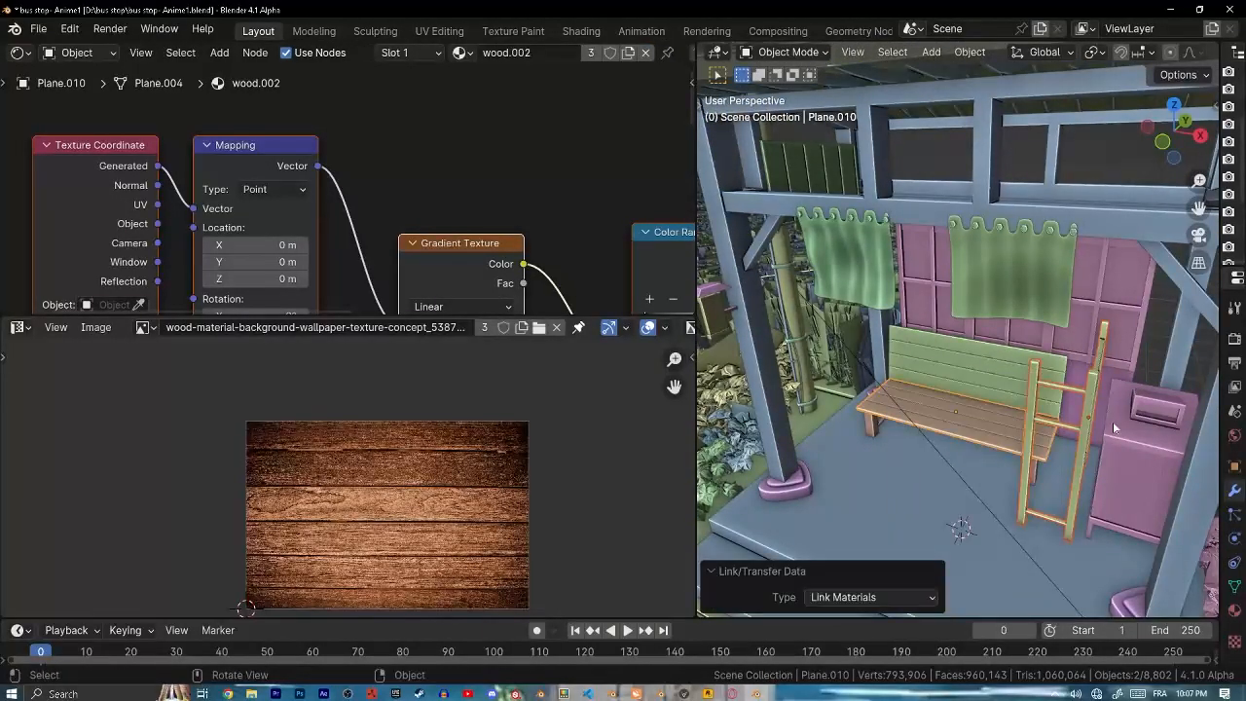
- Isolate the wooden rack in local view and display it in Material Preview shading
left_click(1090, 392)
key("KP_Divide")
key("z")
left_click(1067, 400)
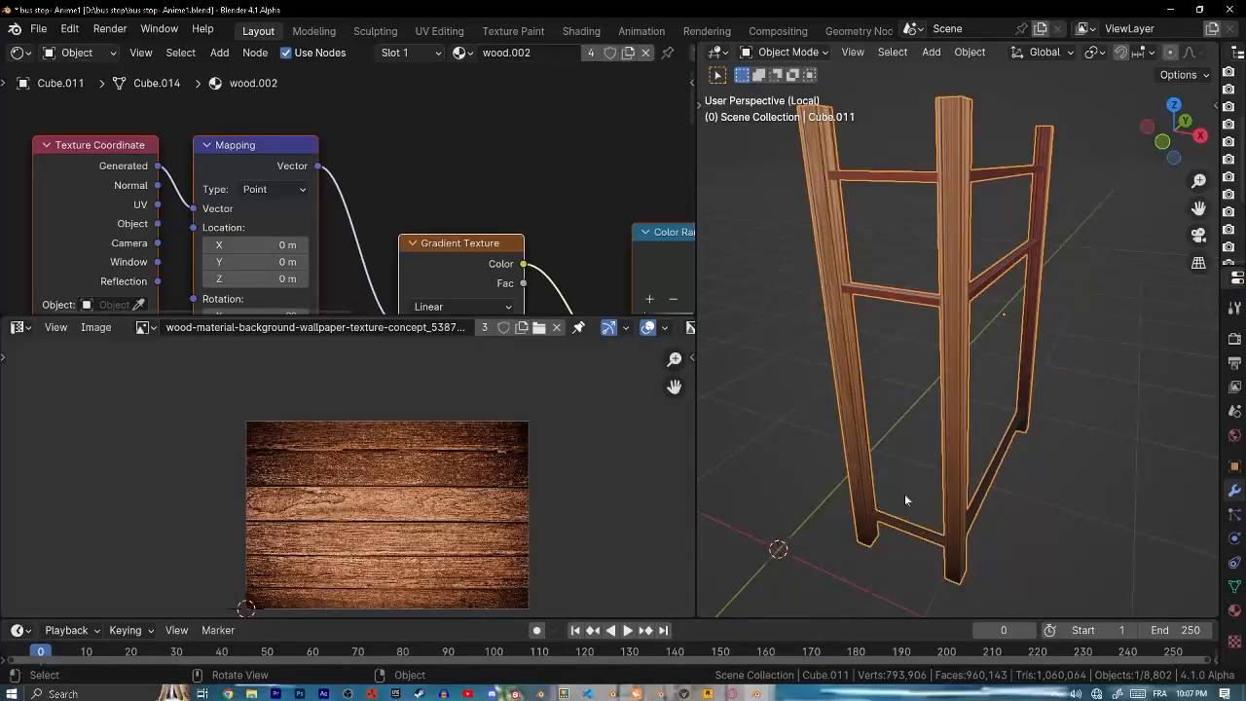
- Unwrap all of the rack's faces with Cube Projection
scroll(946, 450, "up", 4)
mouse_move(904, 494)
middle_mouse_down()
mouse_move(946, 450)
mouse_move(1051, 489)
mouse_move(1015, 435)
middle_mouse_up()
key("Tab")
key("a")
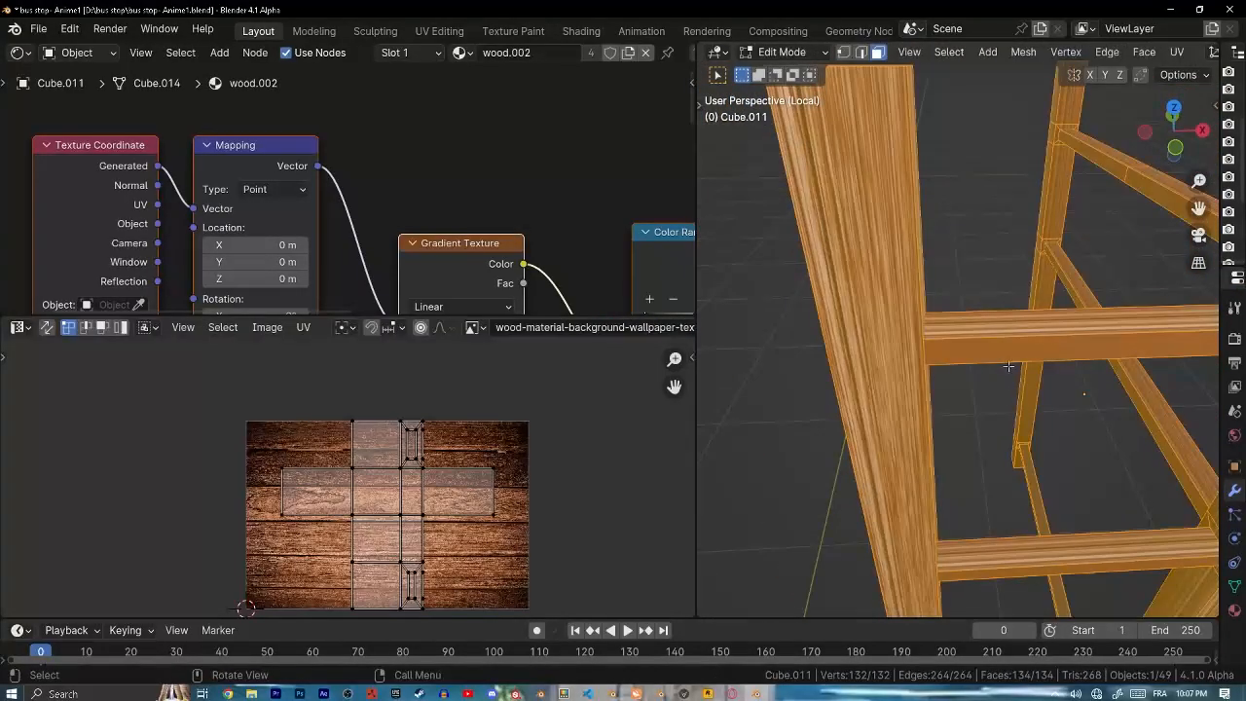
key("shift+r")
key("u")
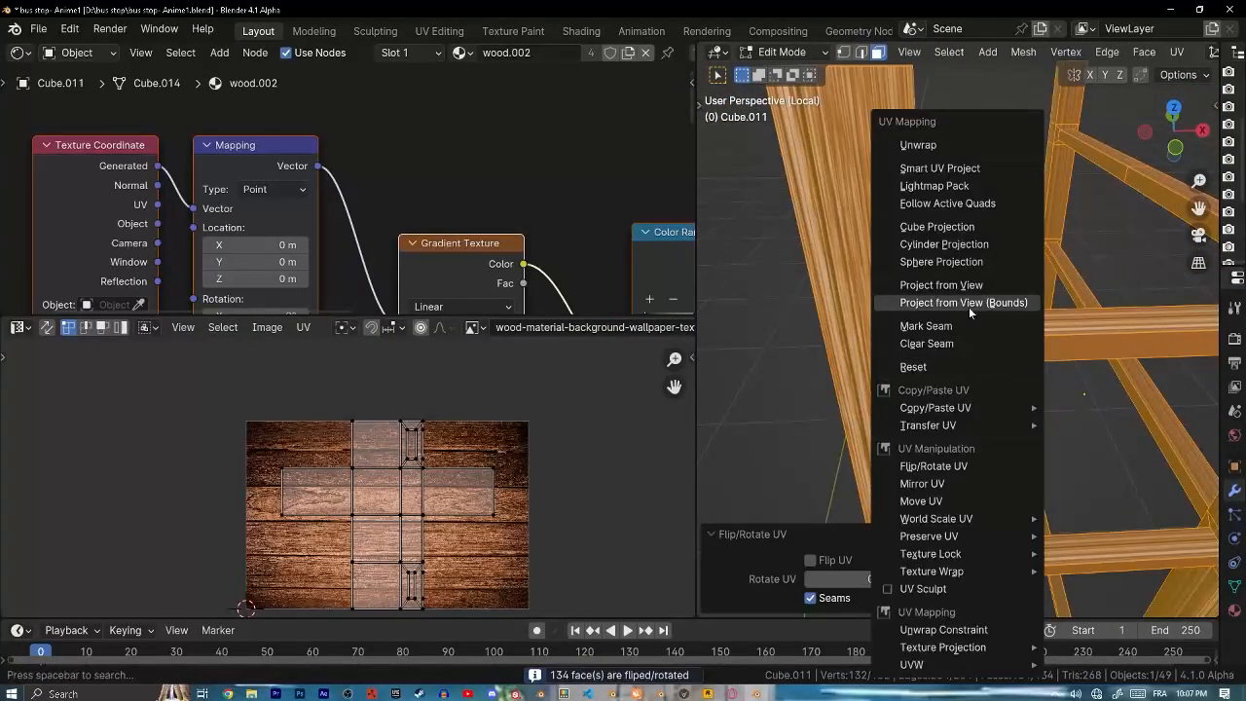
left_click(1002, 224)
middle_click_drag(1001, 225, 1002, 195)
- Scale the rack's UVs down to about 0.51 and rotate them 90° to align the wood grain
key("a")
key("s")
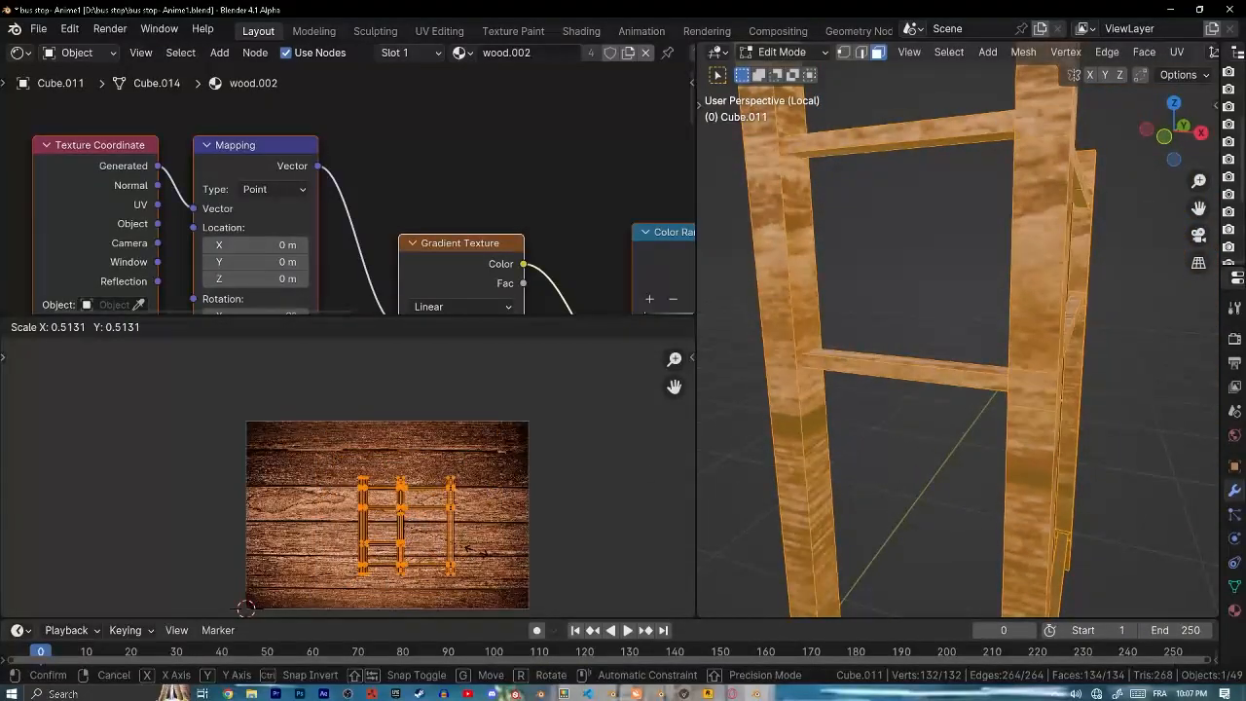
left_click(470, 548)
type("r90s")
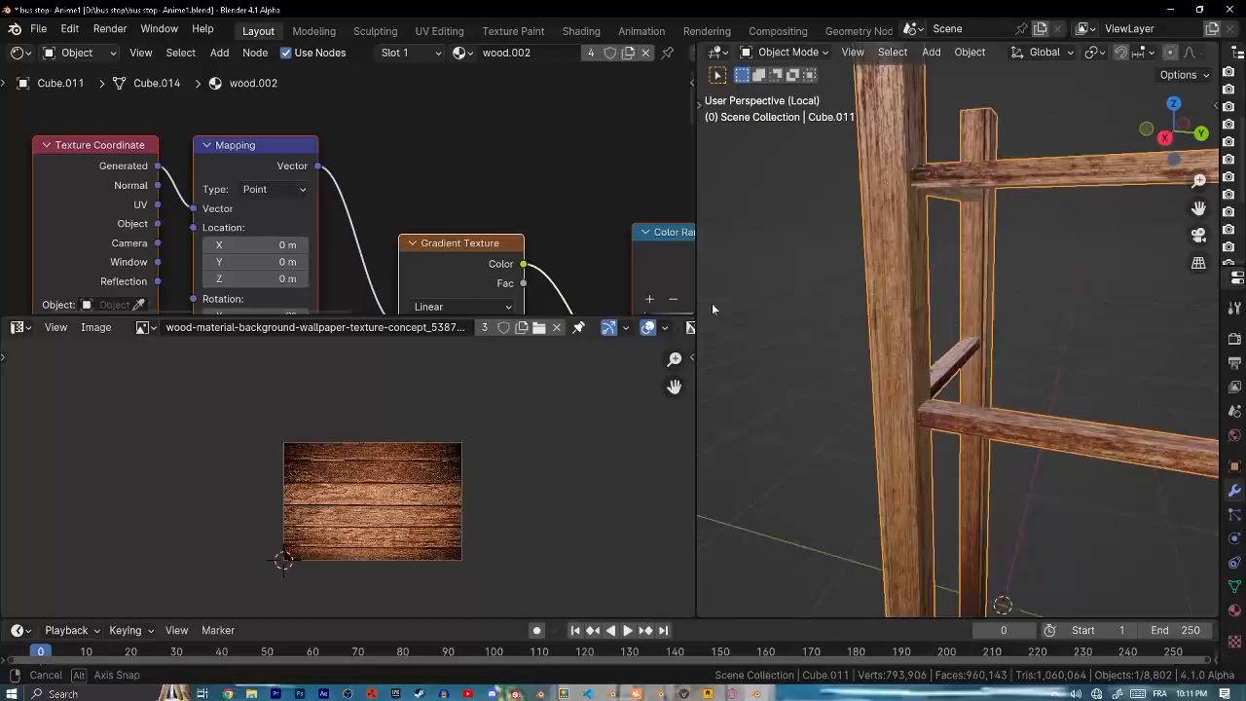
- Check the wood texture around the rack and save the file
middle_click_drag(711, 309, 905, 263)
scroll(1013, 302, "down", 7)
left_click_drag(866, 204, 1208, 477)
key("ctrl+s")
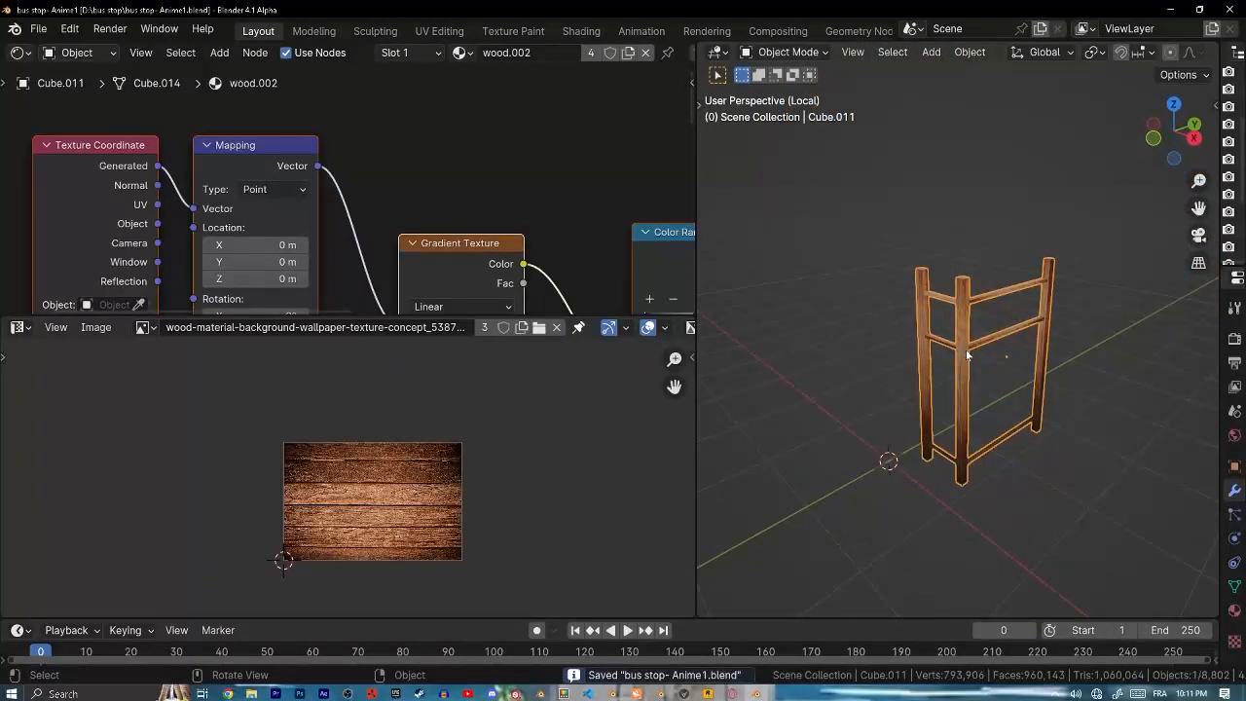
- Leave the rack's local view and isolate the slotted box beside the bench
left_click(1120, 317)
key("KP_Divide")
mouse_move(967, 390)
middle_mouse_down()
mouse_move(1049, 393)
mouse_move(1021, 392)
middle_mouse_up()
left_click(1049, 393)
key("KP_Divide")
middle_click_drag(1088, 349, 1001, 318)
- Unwrap all faces of the box with Smart UV Project at a 66° angle limit and zero island margin
key("Tab")
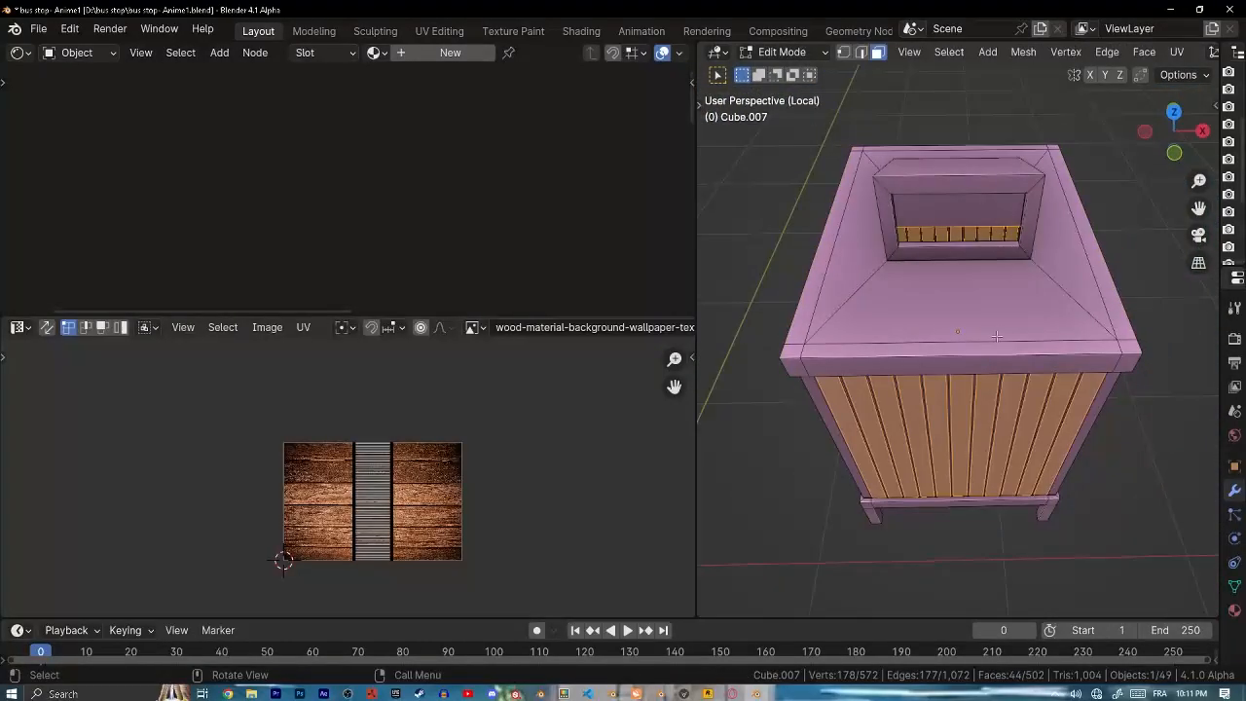
key("u")
left_click(953, 169)
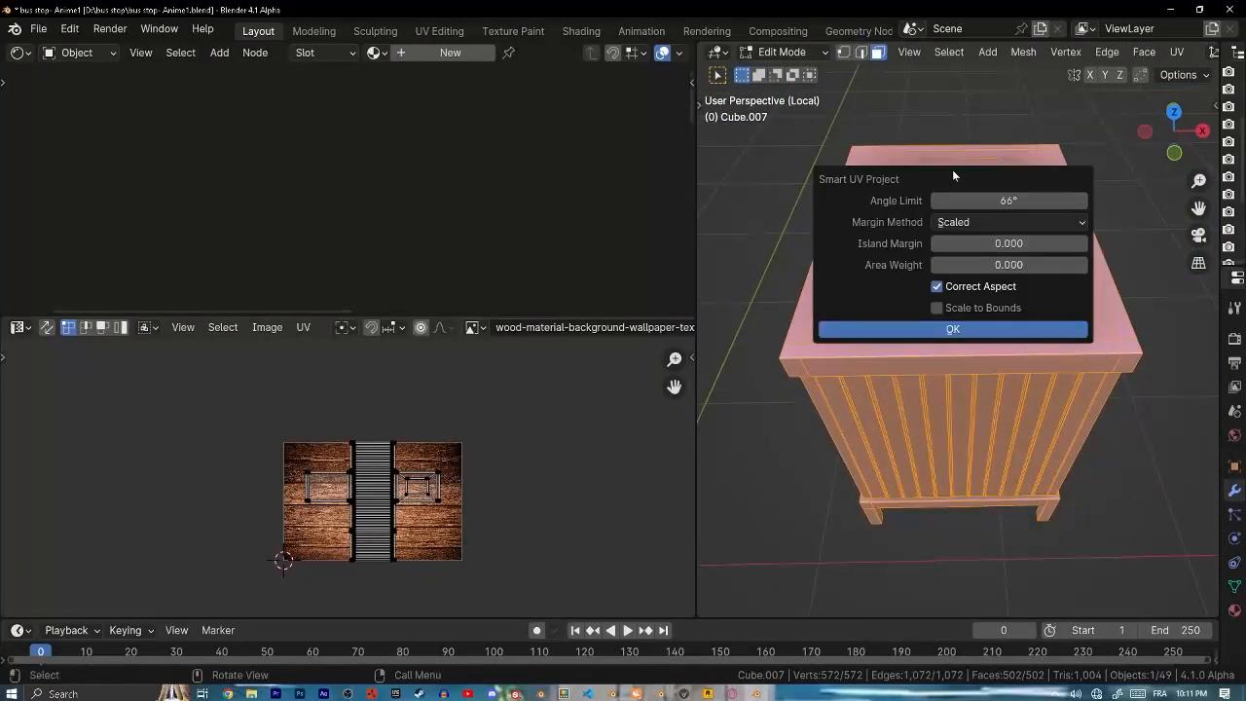
left_click(964, 331)
key("Tab")
- Assign the existing wood.001 material to the box and show its textured shading in the viewport
middle_click_drag(902, 326, 936, 261)
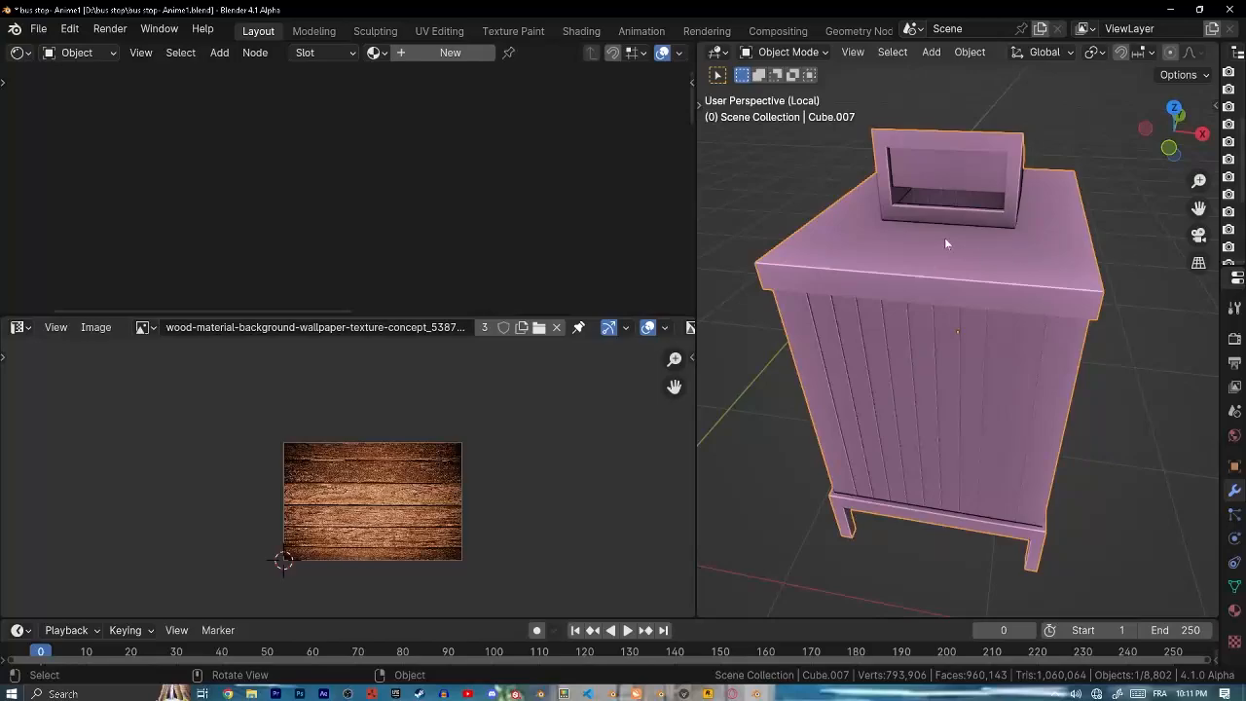
left_click(376, 53)
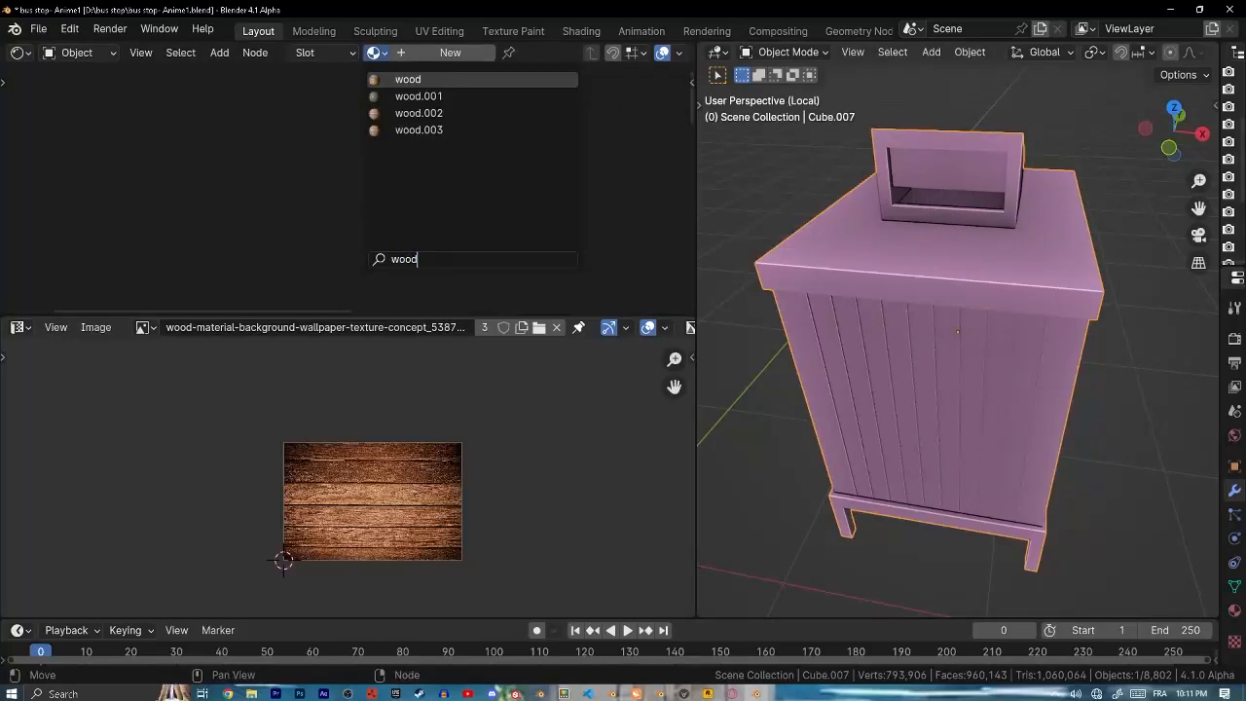
left_click(418, 96)
scroll(397, 160, "down", 6)
middle_click_drag(623, 258, 517, 198)
scroll(519, 198, "up", 1)
key("z")
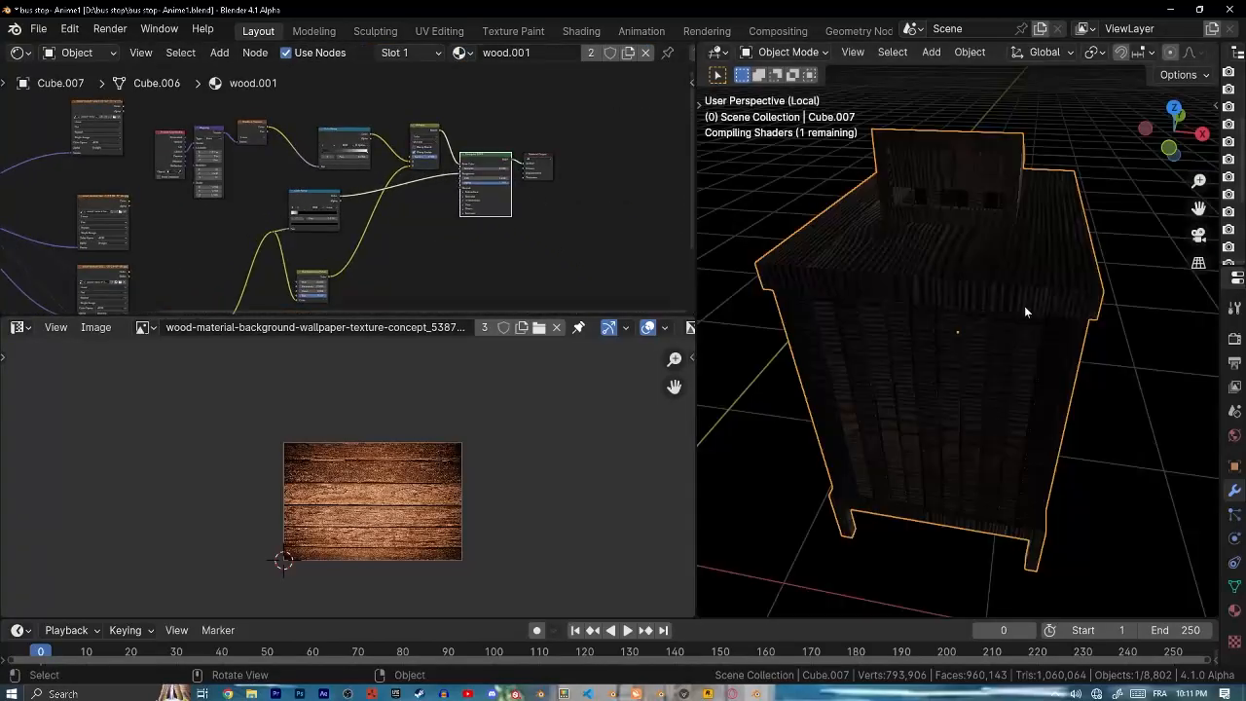
- Leave the box's local view and isolate the gridded window panel behind the bench
scroll(1012, 310, "up", 6)
key("Tab")
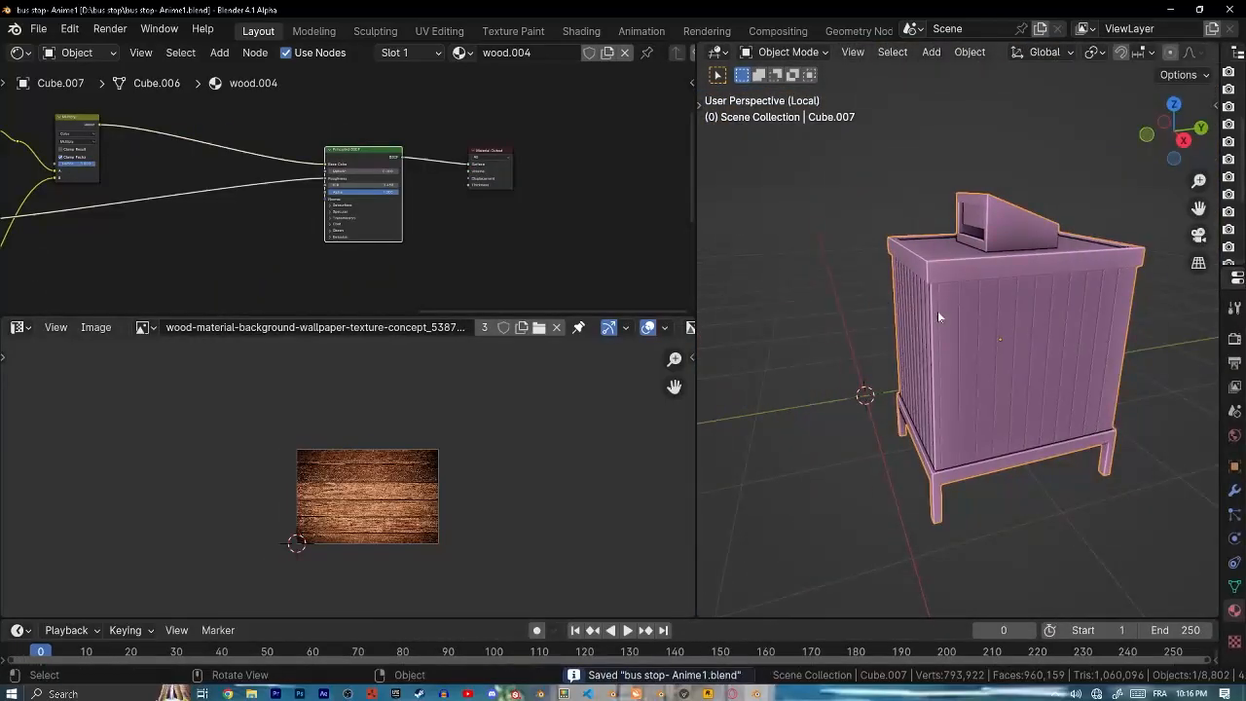
key("KP_Divide")
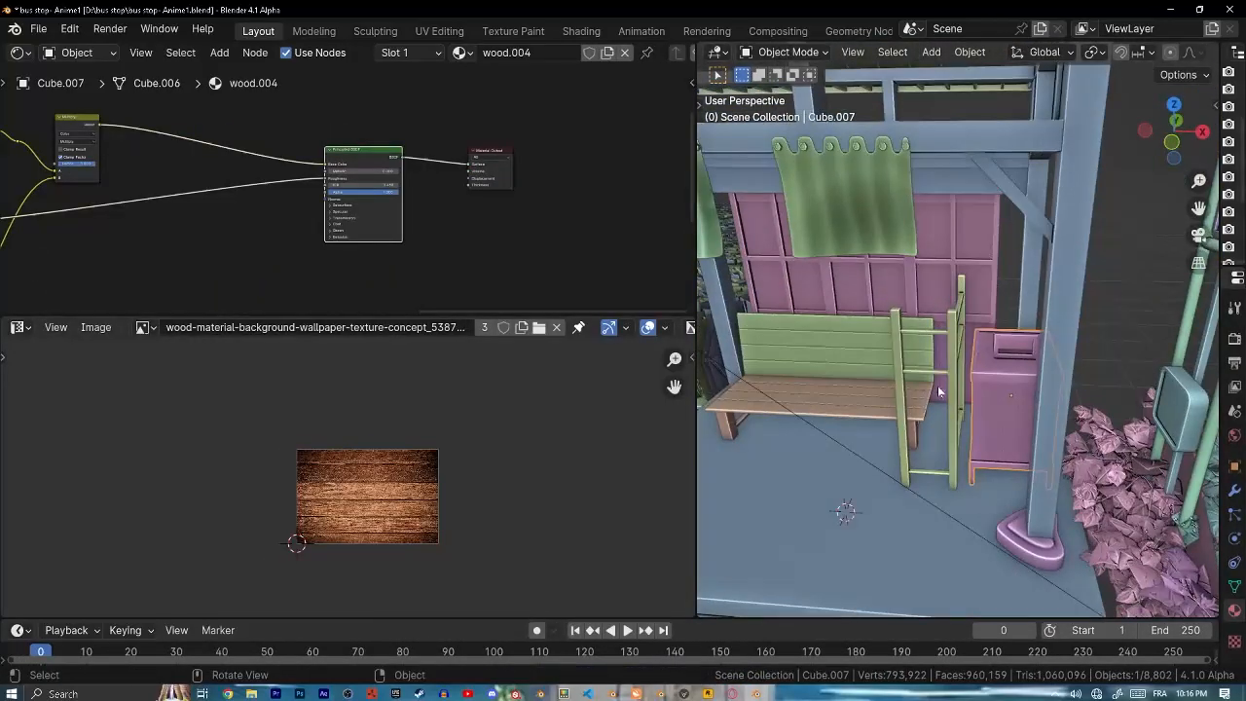
middle_click_drag(937, 391, 939, 330)
scroll(938, 292, "up", 5)
left_click(903, 255)
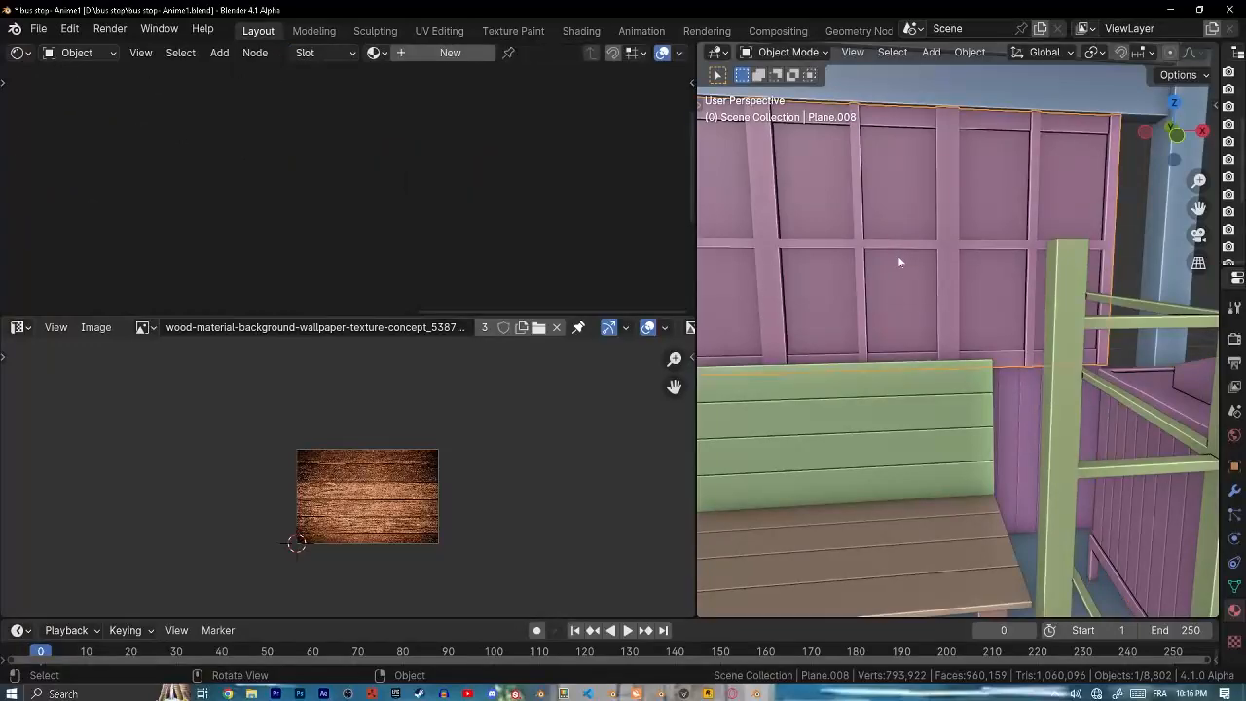
key("KP_Divide")
mouse_move(1218, 445)
left_mouse_down()
mouse_move(1116, 445)
mouse_move(1219, 445)
left_mouse_up()
- Assign the existing wood material to the window panel and show it in Material Preview shading
left_click(379, 54)
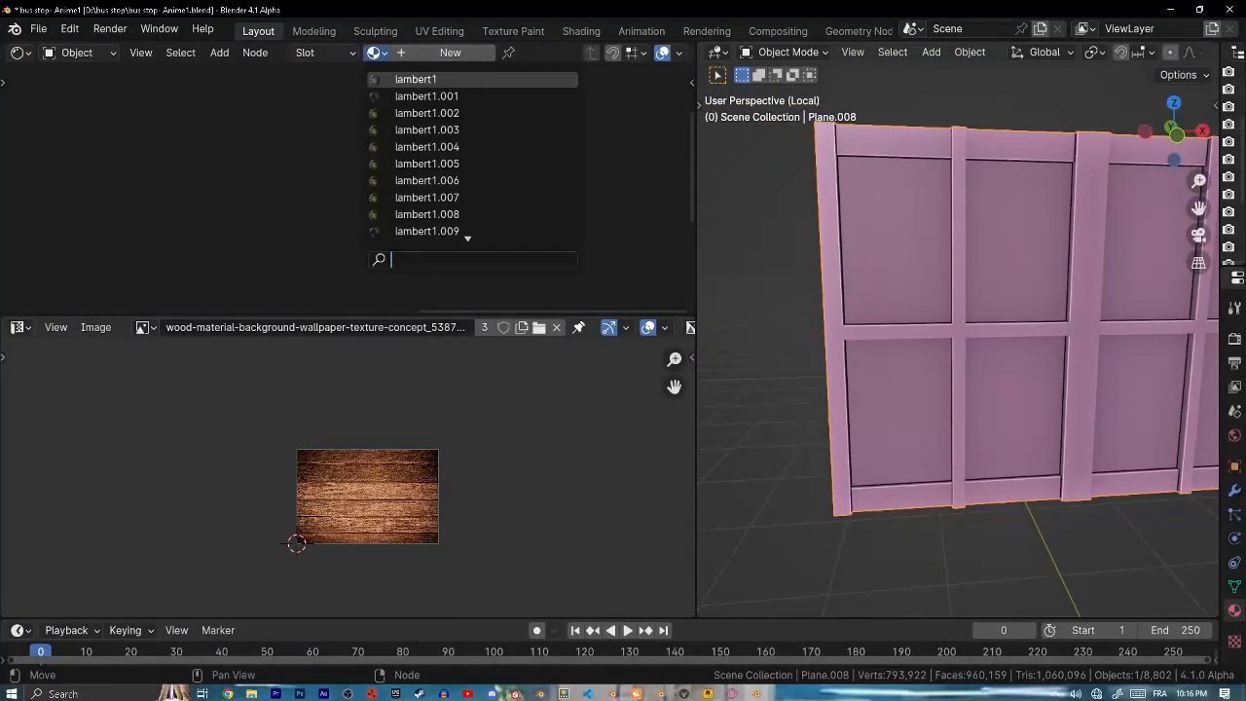
type("wood")
key("Return")
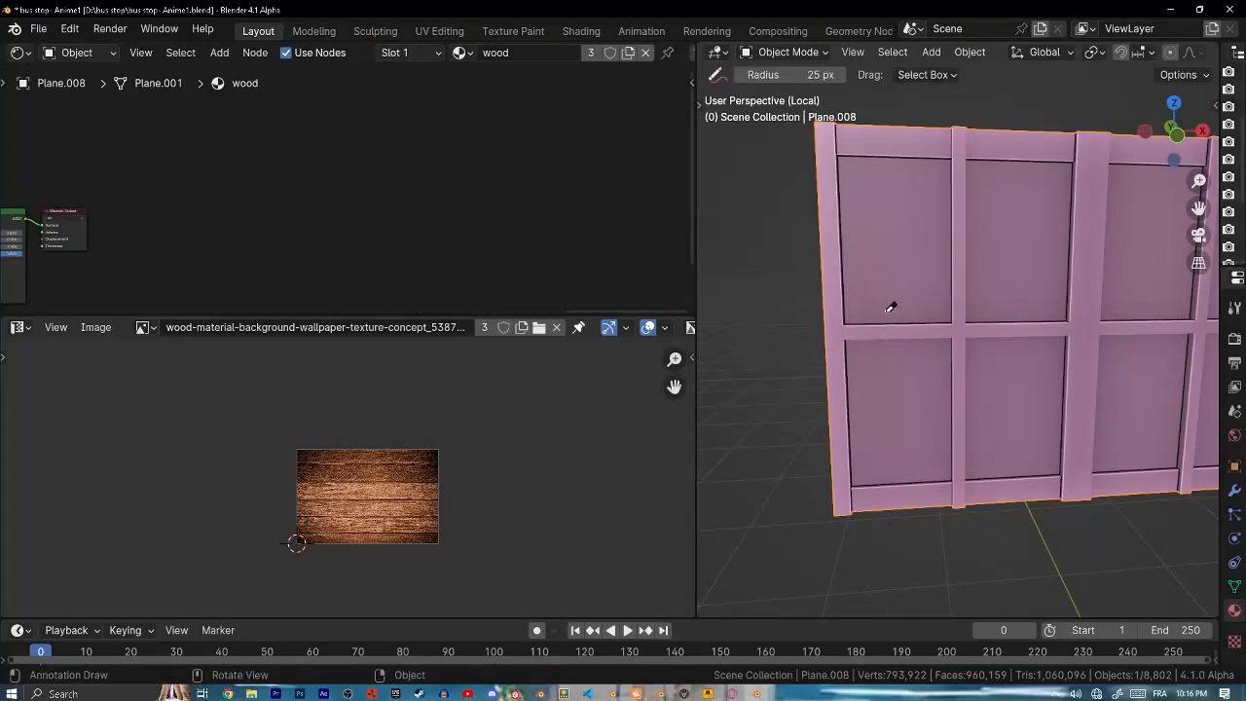
key("t")
left_click(721, 109)
key("t")
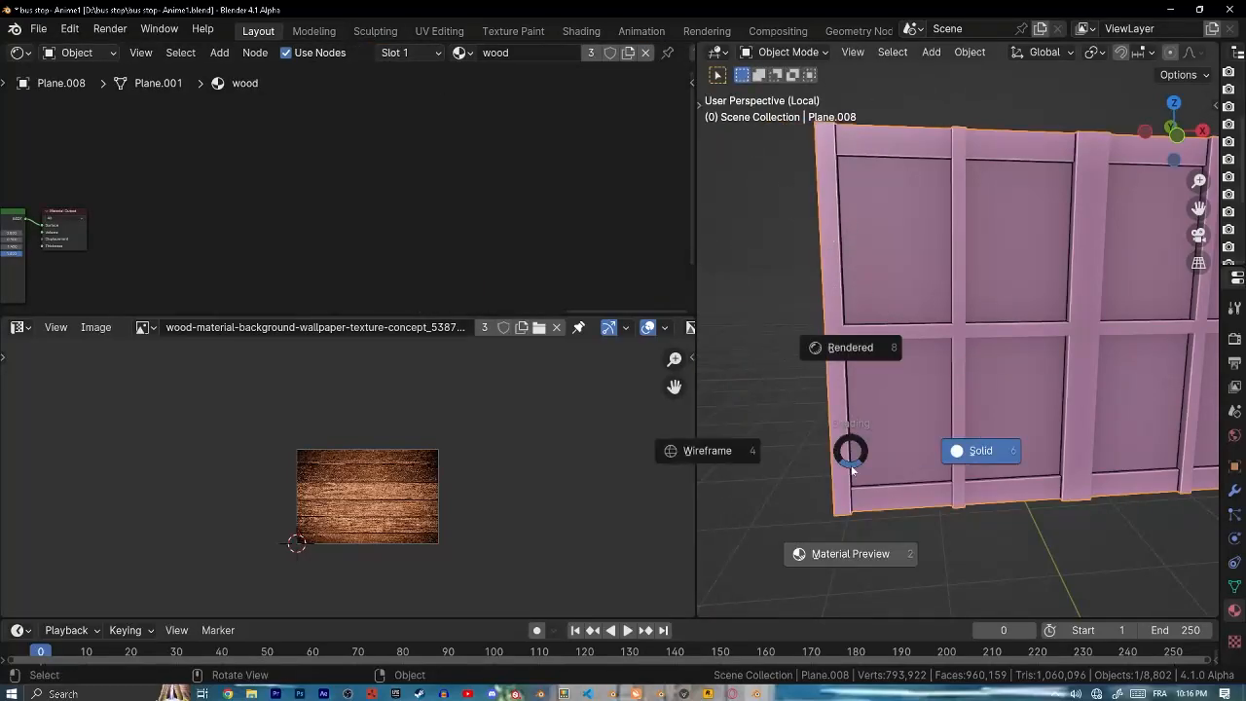
left_click(851, 471)
middle_click_drag(854, 474, 915, 485)
scroll(920, 476, "up", 4)
middle_click_drag(925, 467, 956, 361)
- Unwrap all faces of the window panel with Cube Projection
key("Tab")
scroll(957, 361, "down", 4)
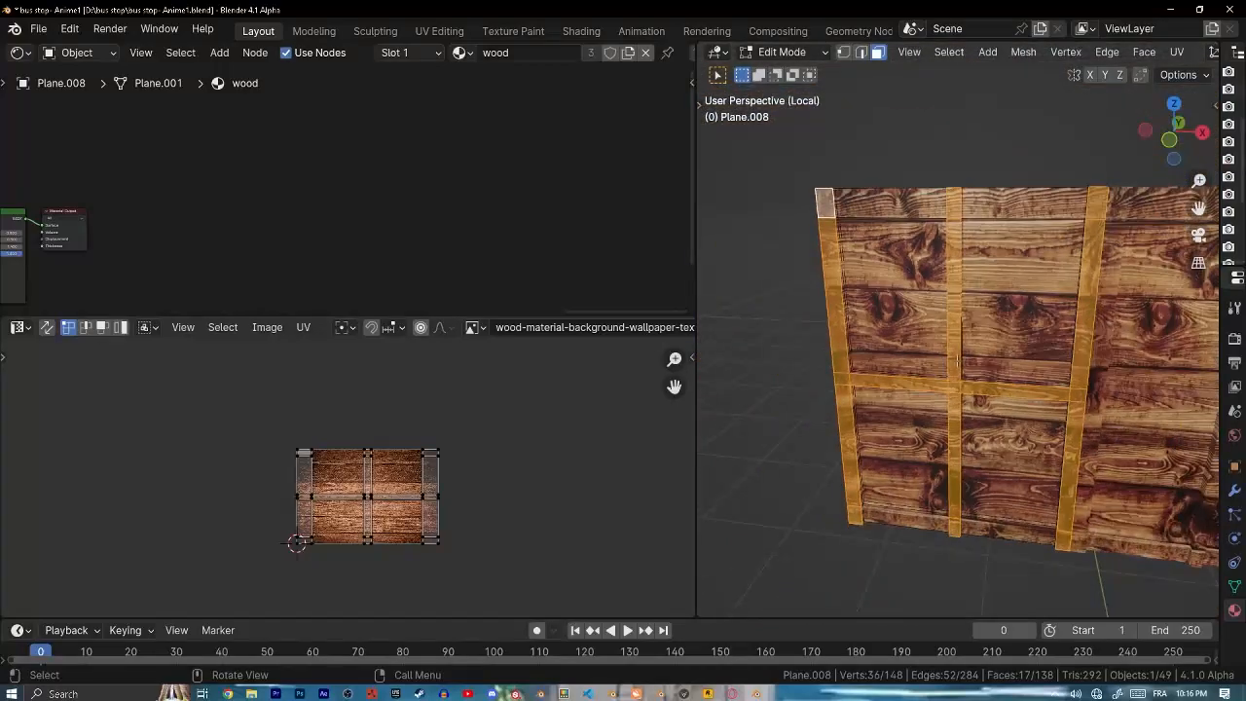
key("a")
scroll(957, 361, "up", 4)
key("u")
left_click(1002, 226)
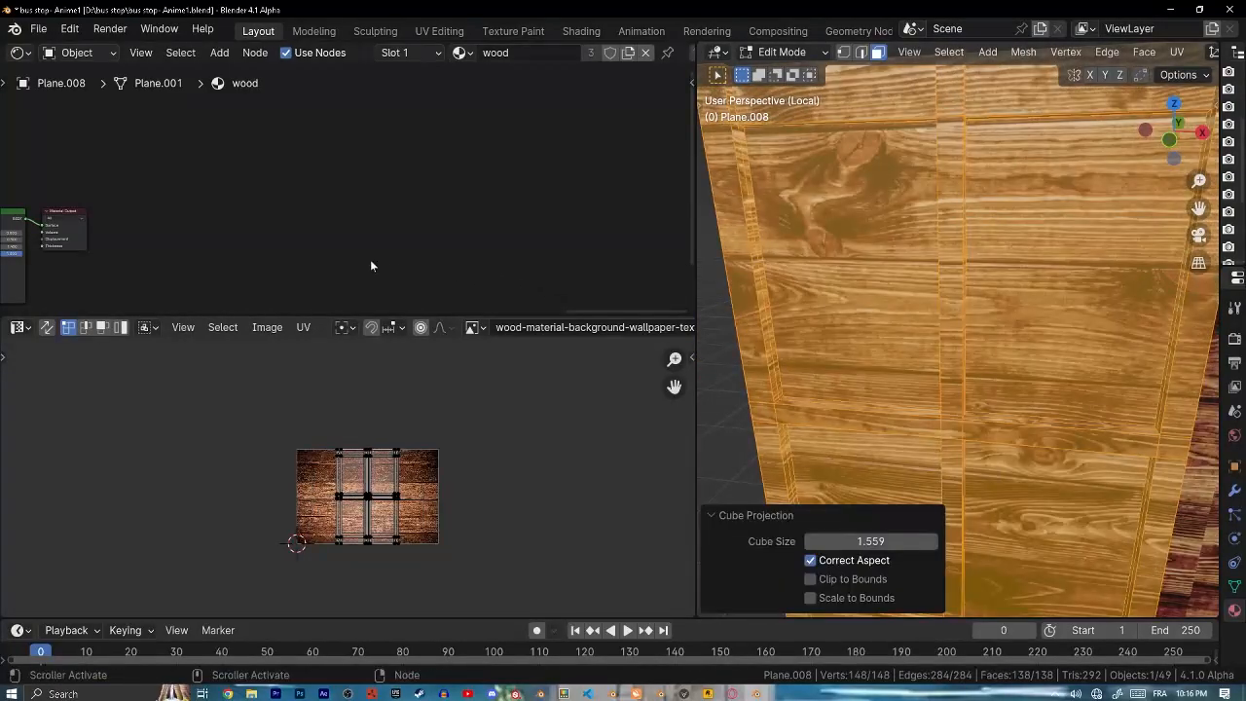
- Rotate all of the window panel's UVs by 90°
scroll(350, 251, "down", 5)
middle_click_drag(292, 232, 548, 184)
scroll(348, 476, "up", 3)
type("a")
type("90")
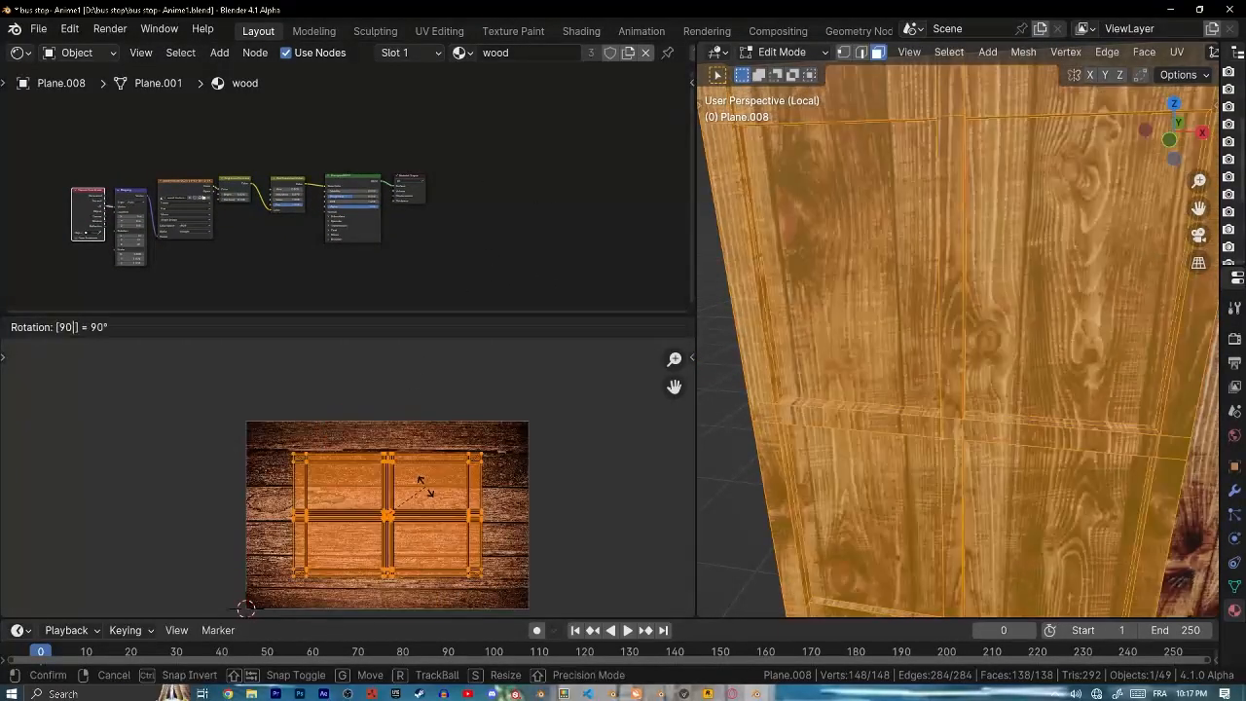
key("Return")
- Make an independent copy of the wood material for the window panel
scroll(294, 251, "up", 5)
scroll(414, 222, "up", 1)
middle_click_drag(414, 222, 762, 191)
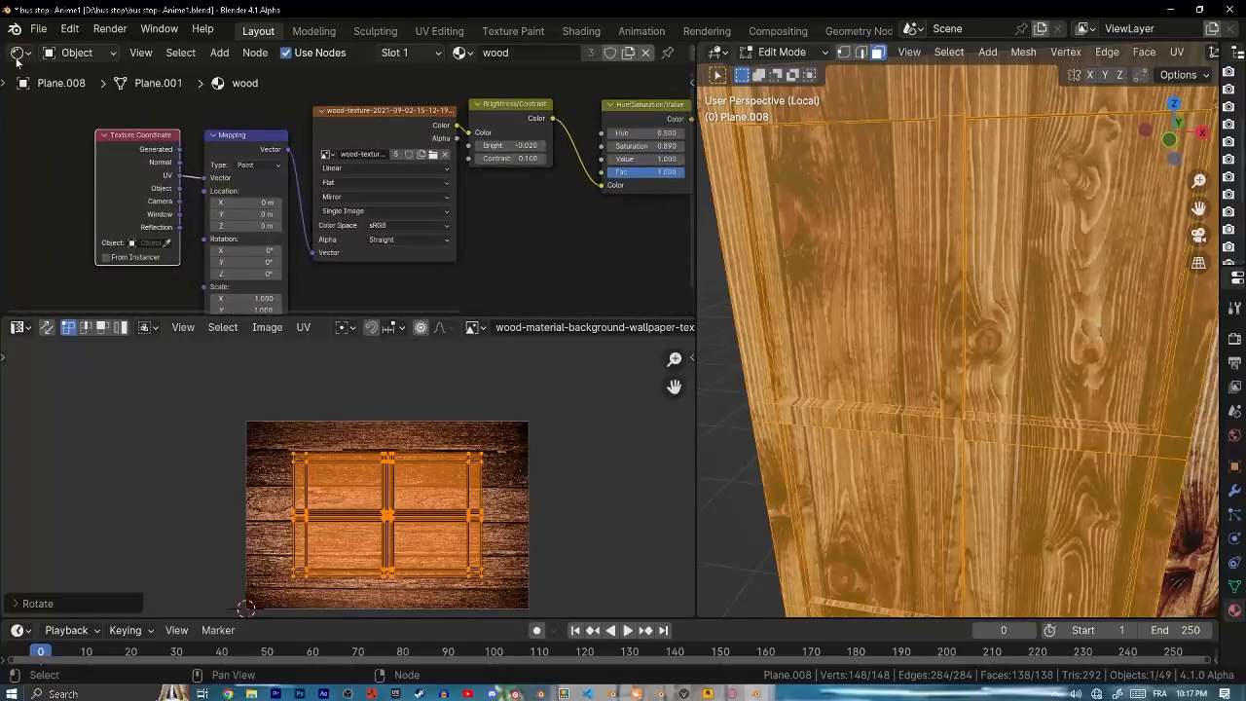
left_click(630, 56)
- Replace the copied material's texture with the wood-material-background-wallpaper-texture-concept image from the D:\bus stop\backgrounds folder
scroll(386, 201, "up", 4)
middle_click_drag(387, 200, 373, 256)
left_click(457, 202)
scroll(748, 415, "down", 5)
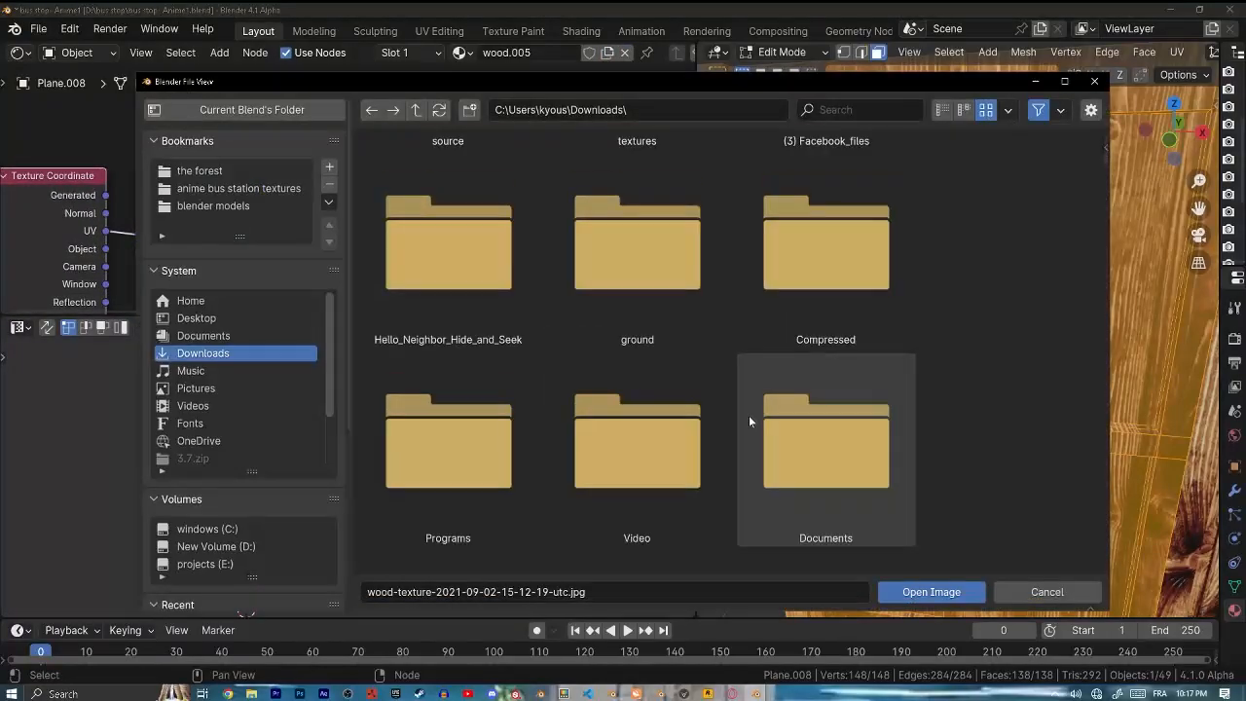
scroll(749, 411, "down", 1)
scroll(750, 411, "up", 1)
scroll(244, 502, "down", 3)
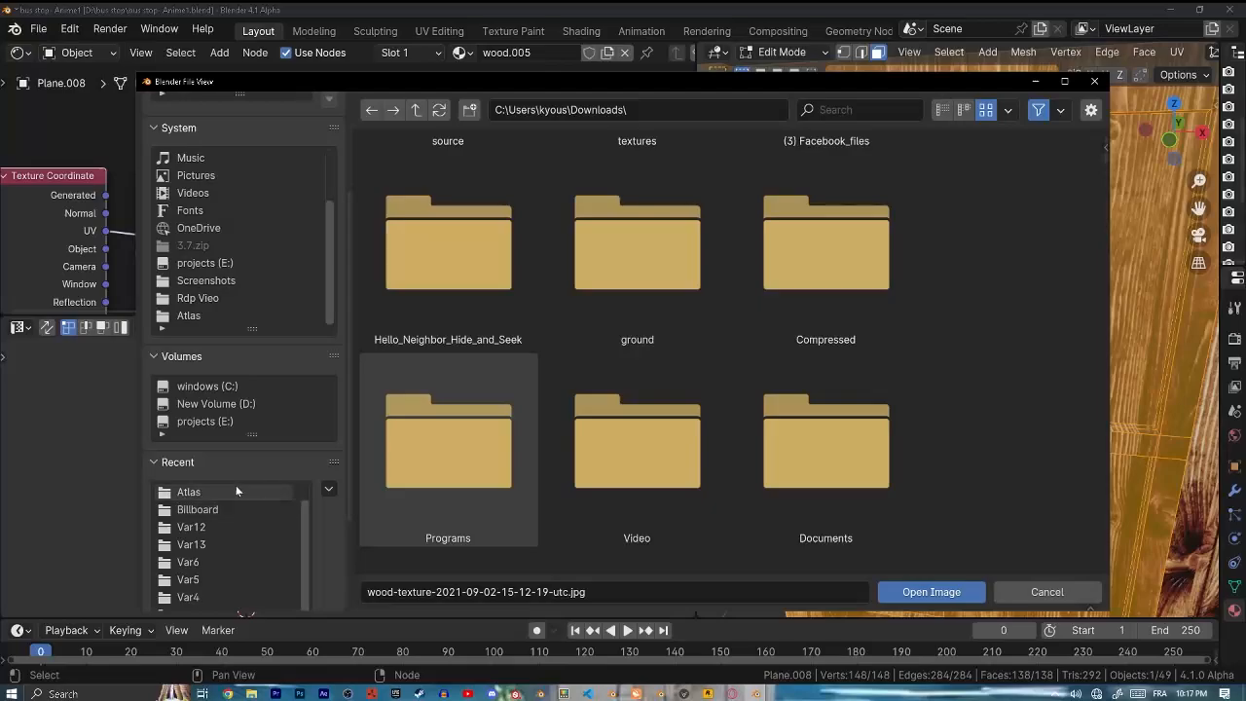
left_click(236, 492)
left_click(416, 110)
left_click(416, 110)
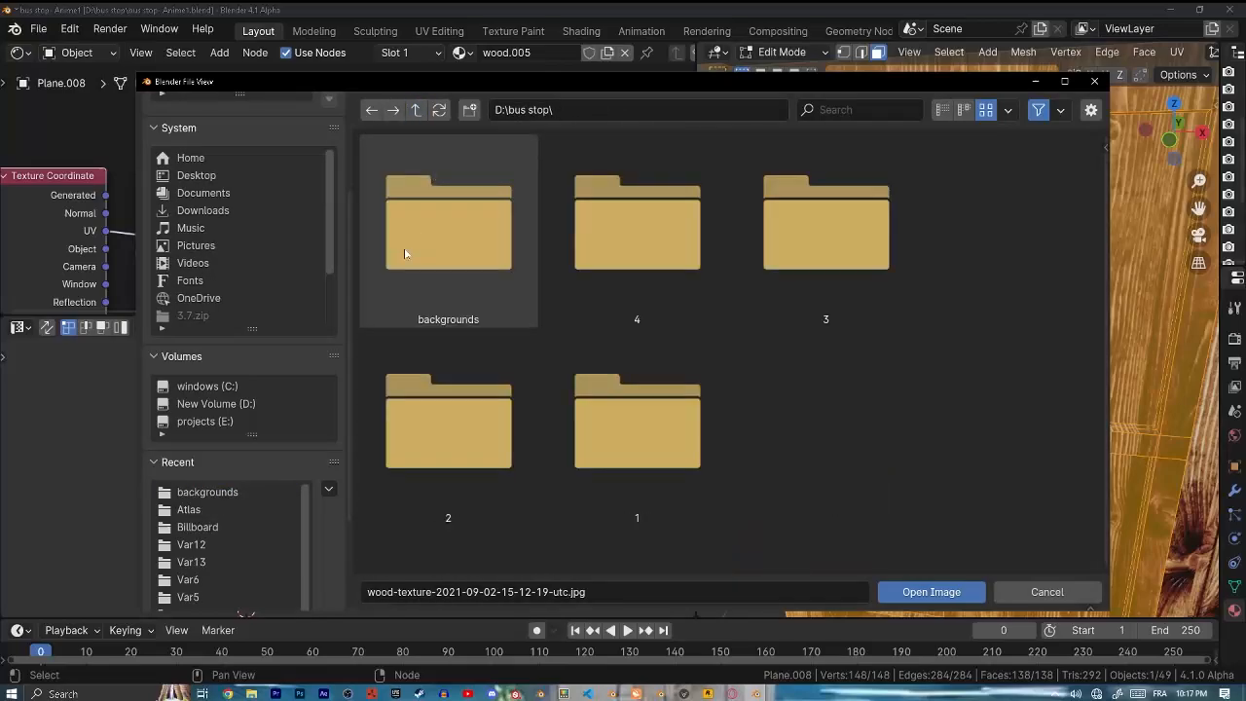
double_click(405, 254)
scroll(753, 420, "down", 15)
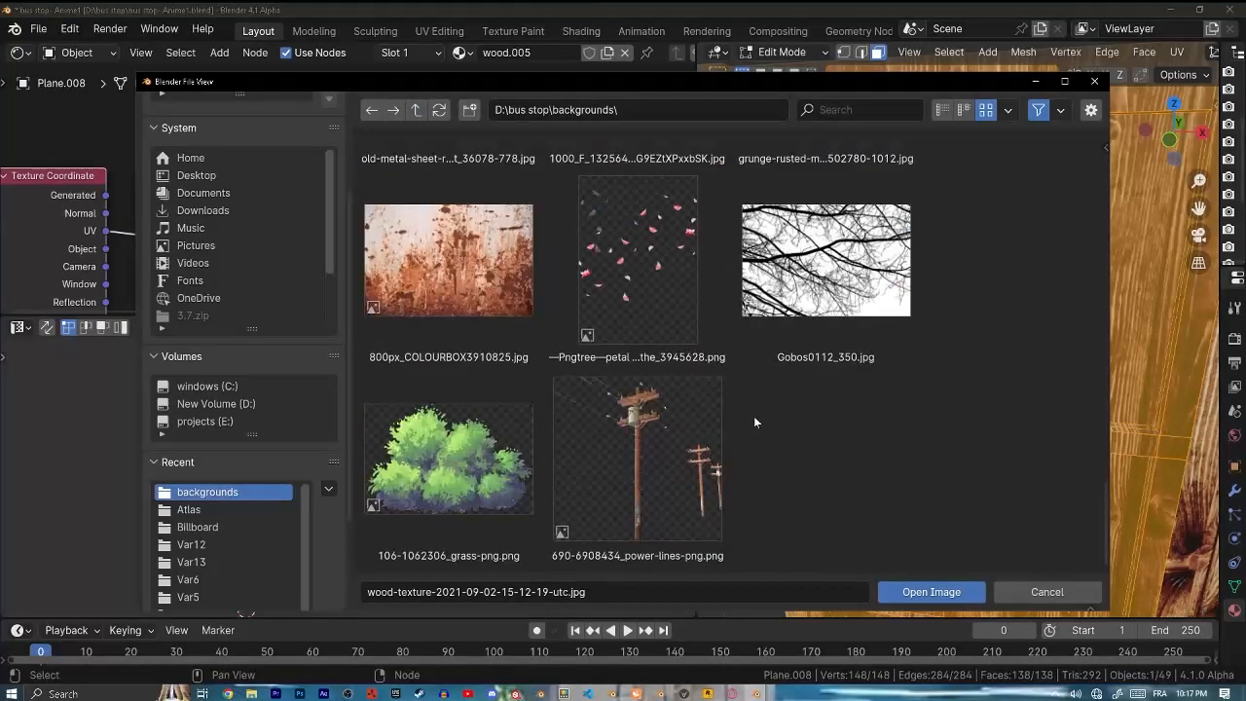
scroll(755, 421, "up", 10)
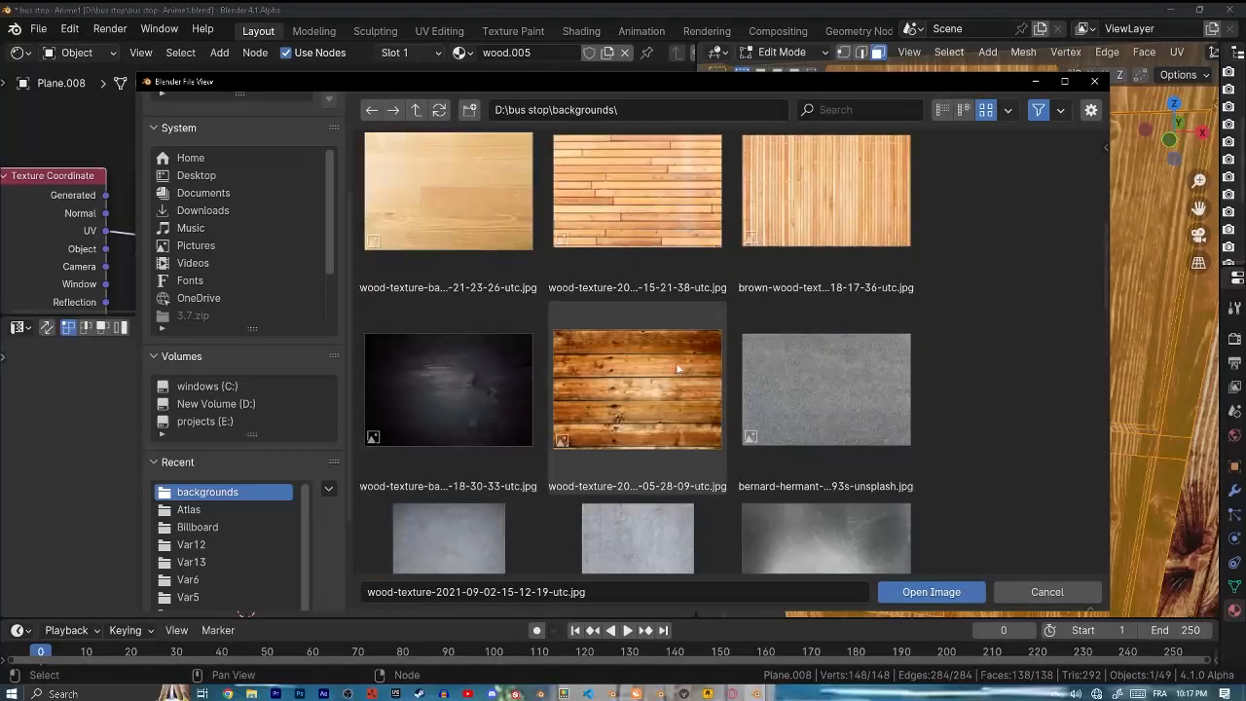
scroll(643, 389, "down", 5)
double_click(420, 463)
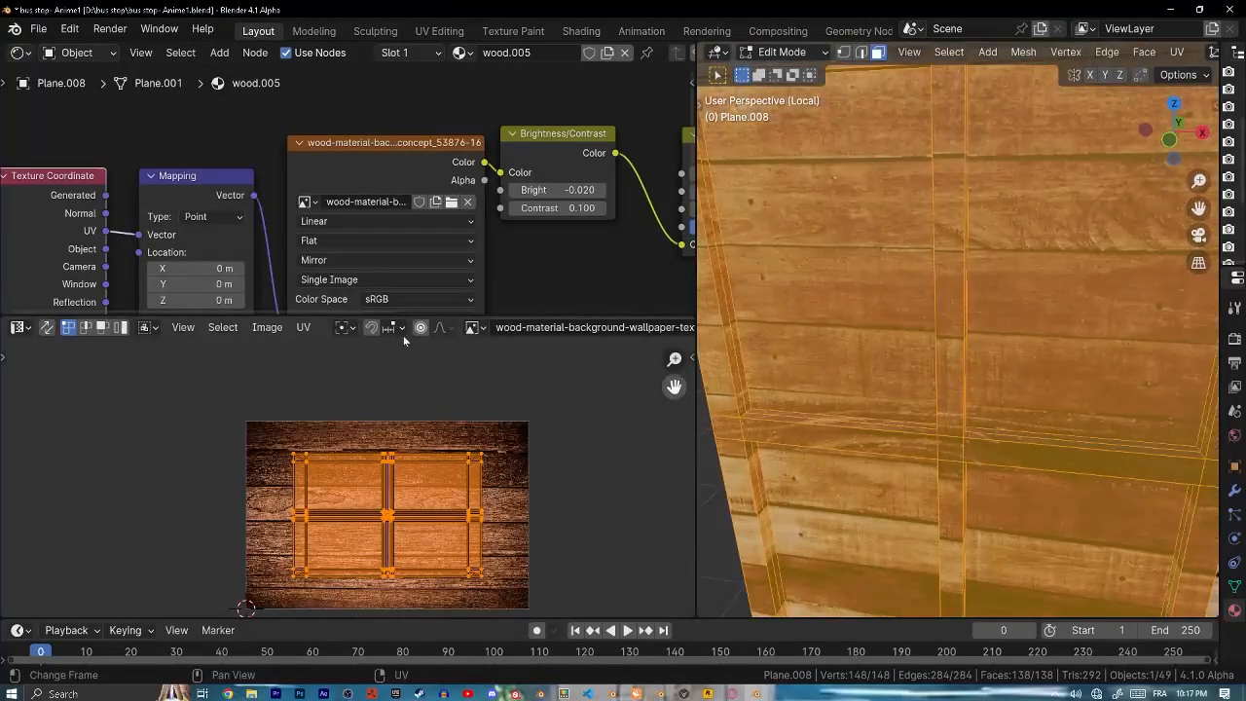
- Rotate the panel's UVs by another 90° and return to Object Mode
type("r90")
key("Return")
key("Tab")
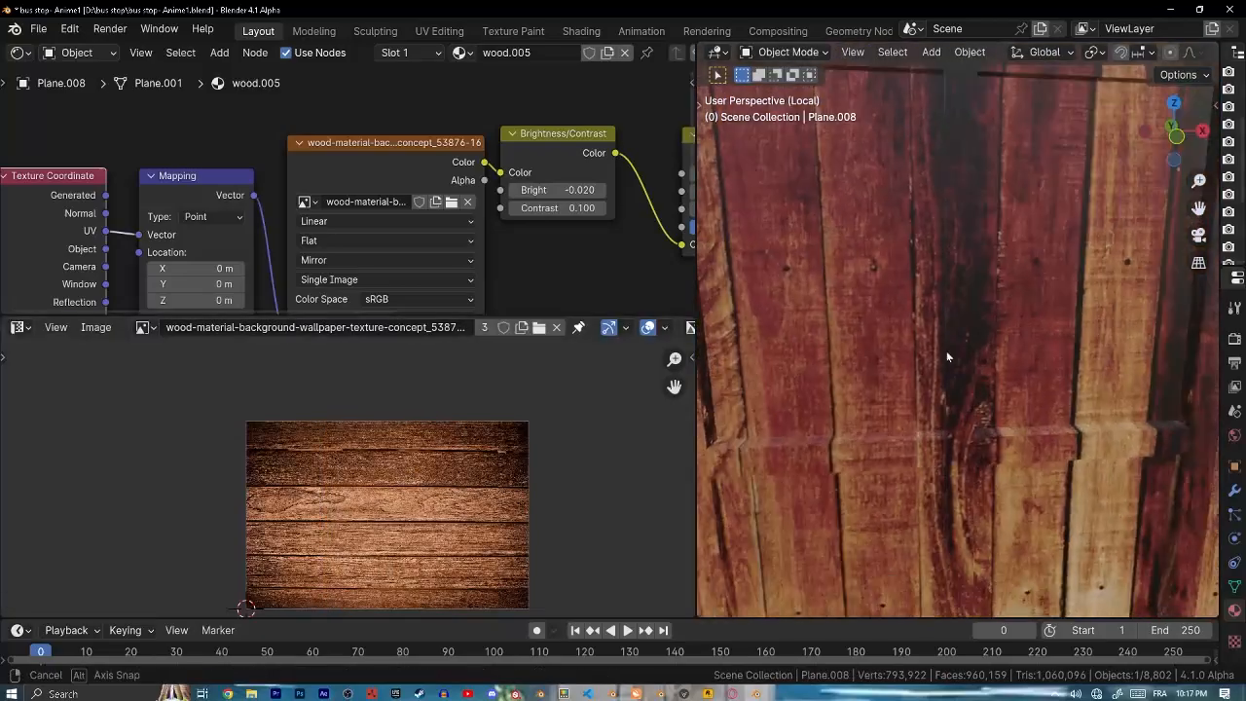
- Select the recessed pane faces between the bars of the window frame in Edit Mode
key("Tab")
left_click(853, 296)
left_click(1056, 307, "shift")
left_click(1056, 516, "shift")
left_click(862, 521, "shift")
key("shift+z")
mouse_move(1068, 251)
middle_mouse_down()
mouse_move(1054, 248)
mouse_move(1197, 268)
mouse_move(1018, 302)
mouse_move(989, 411)
mouse_move(959, 428)
middle_mouse_up()
key("shift+z")
left_click(990, 411, "shift")
scroll(959, 429, "down", 3)
key("ctrl+space")
key("ctrl+space")
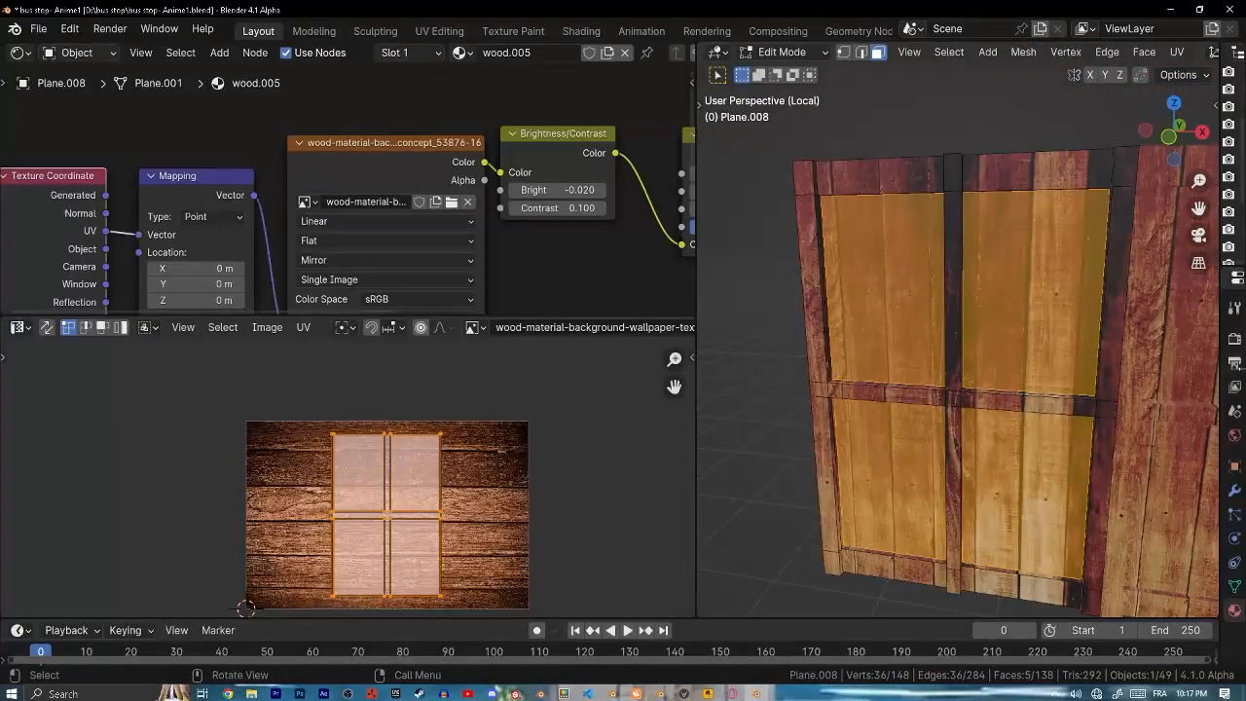
- Add a second material slot with a new material named glass and assign the slot to the selected panes
left_click_drag(1219, 355, 940, 355)
left_click(1229, 337)
left_click(1022, 465)
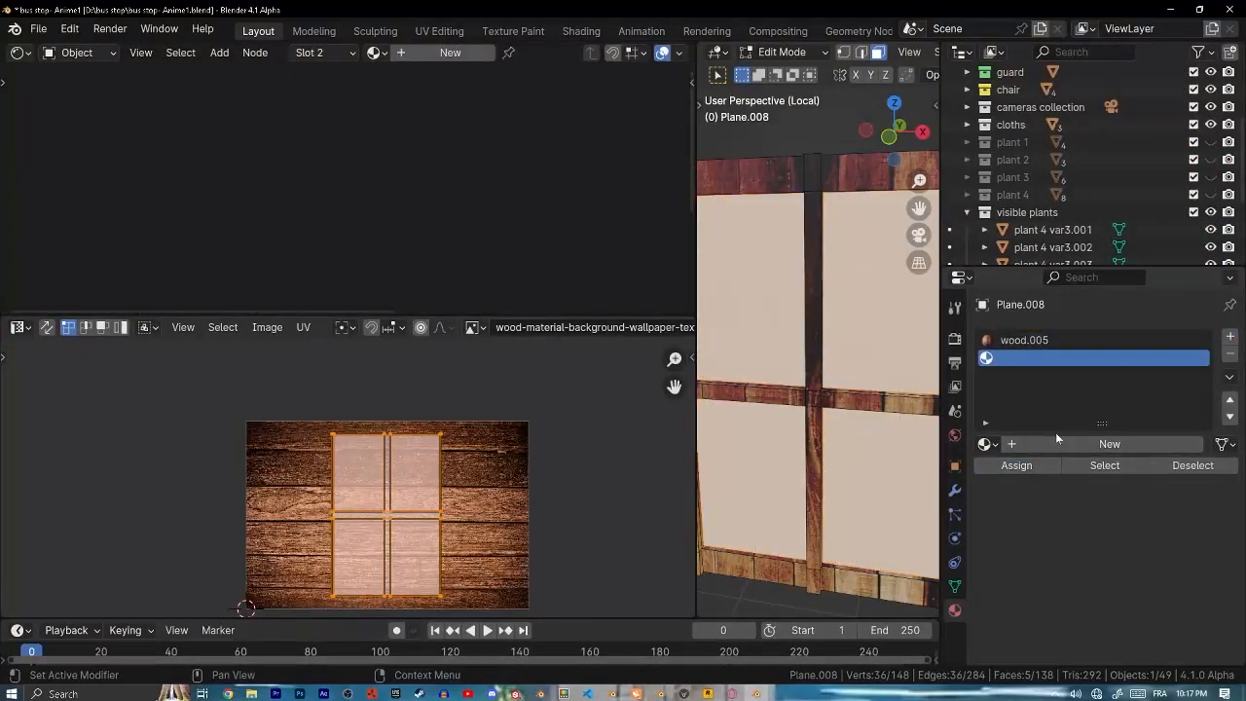
left_click(1057, 444)
double_click(1057, 443)
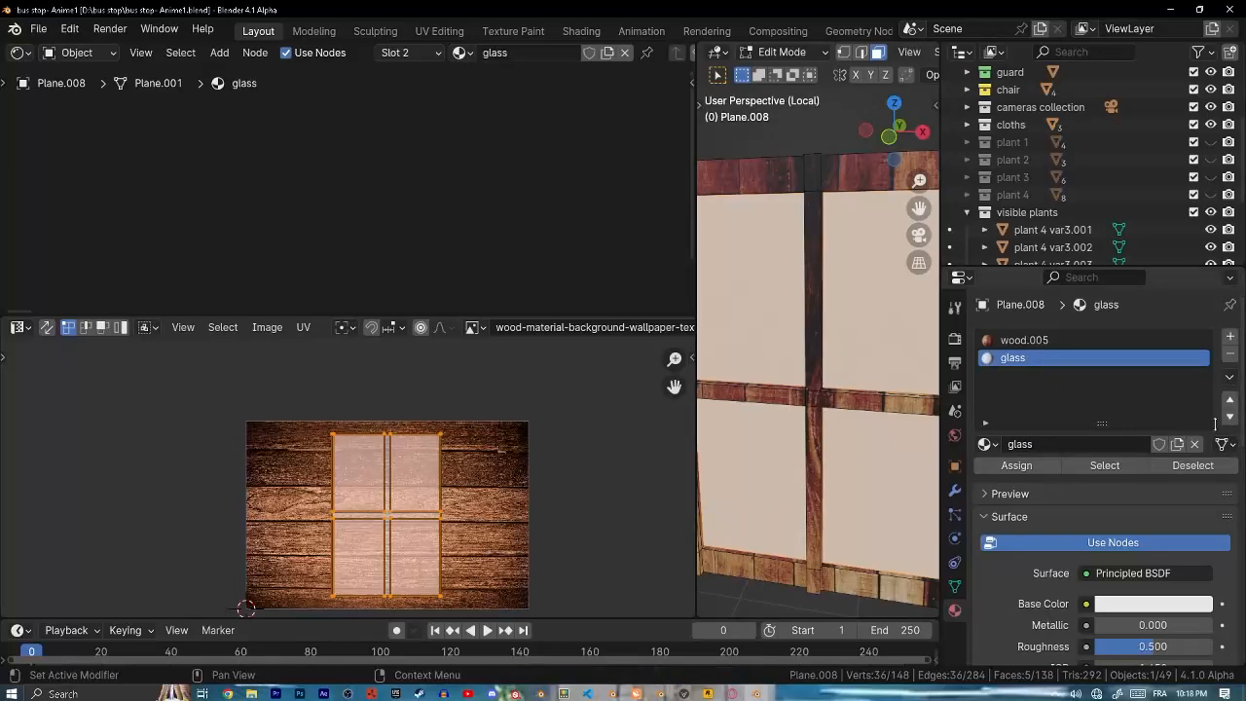
scroll(991, 523, "down", 5)
scroll(1060, 451, "up", 5)
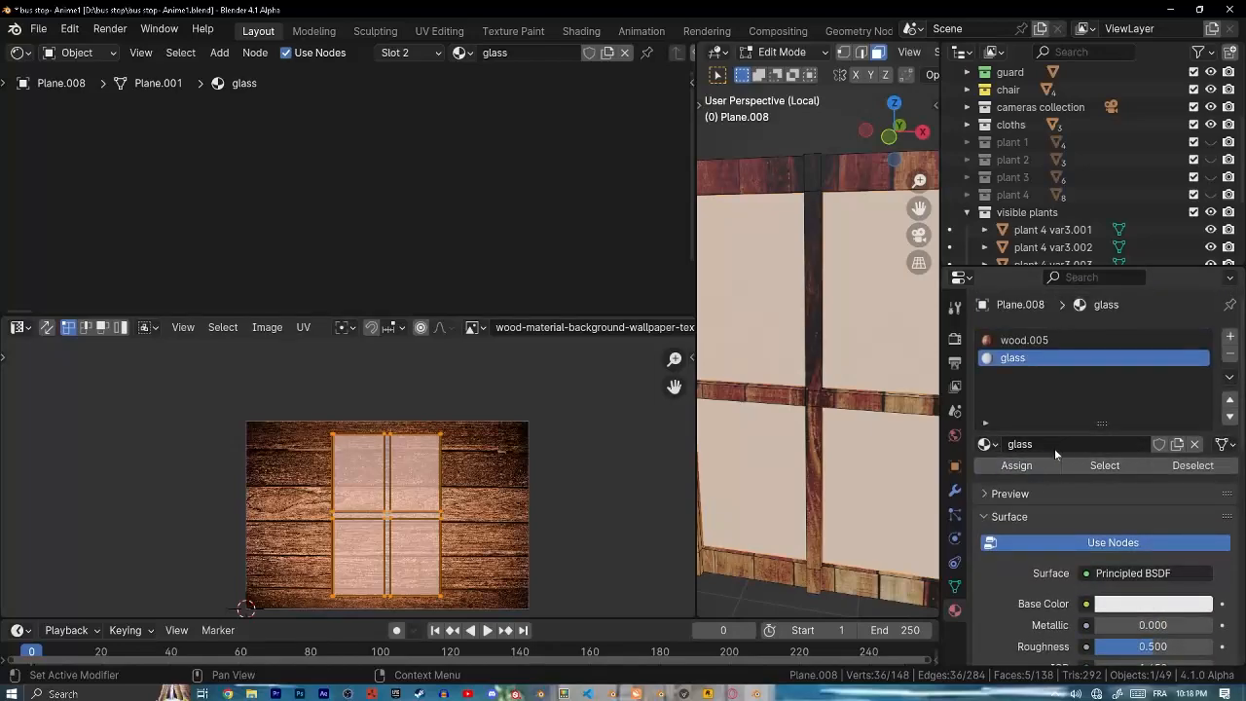
- Replace the Principled BSDF feeding the glass material's output with a new Transparent BSDF
key("Home")
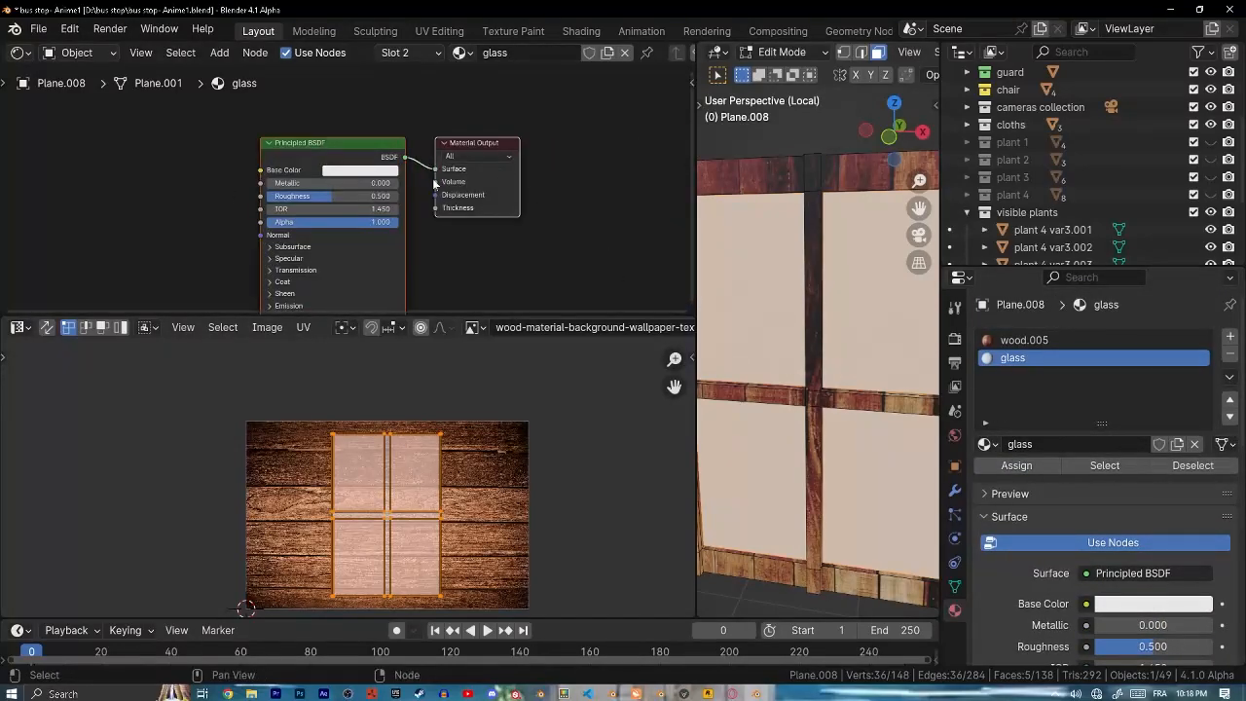
left_click_drag(435, 171, 349, 162)
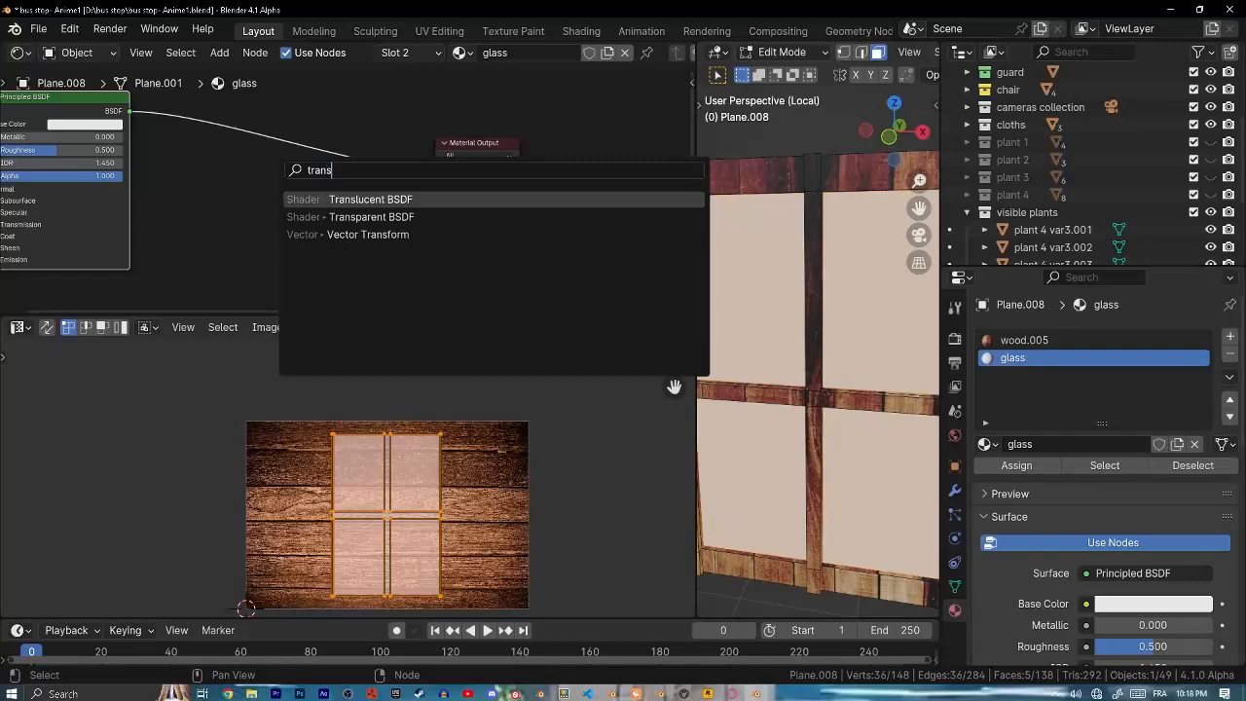
type("trans")
key("Down")
key("Return")
left_click(241, 230)
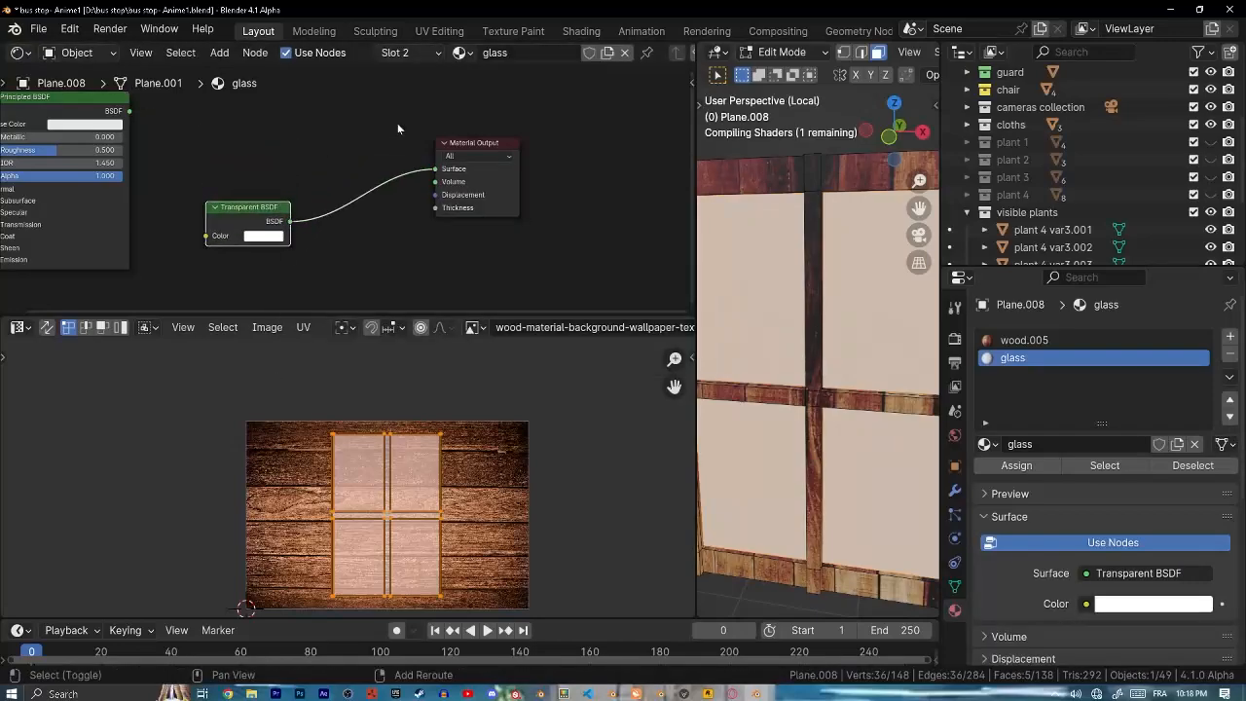
key("shift+a")
key("Return")
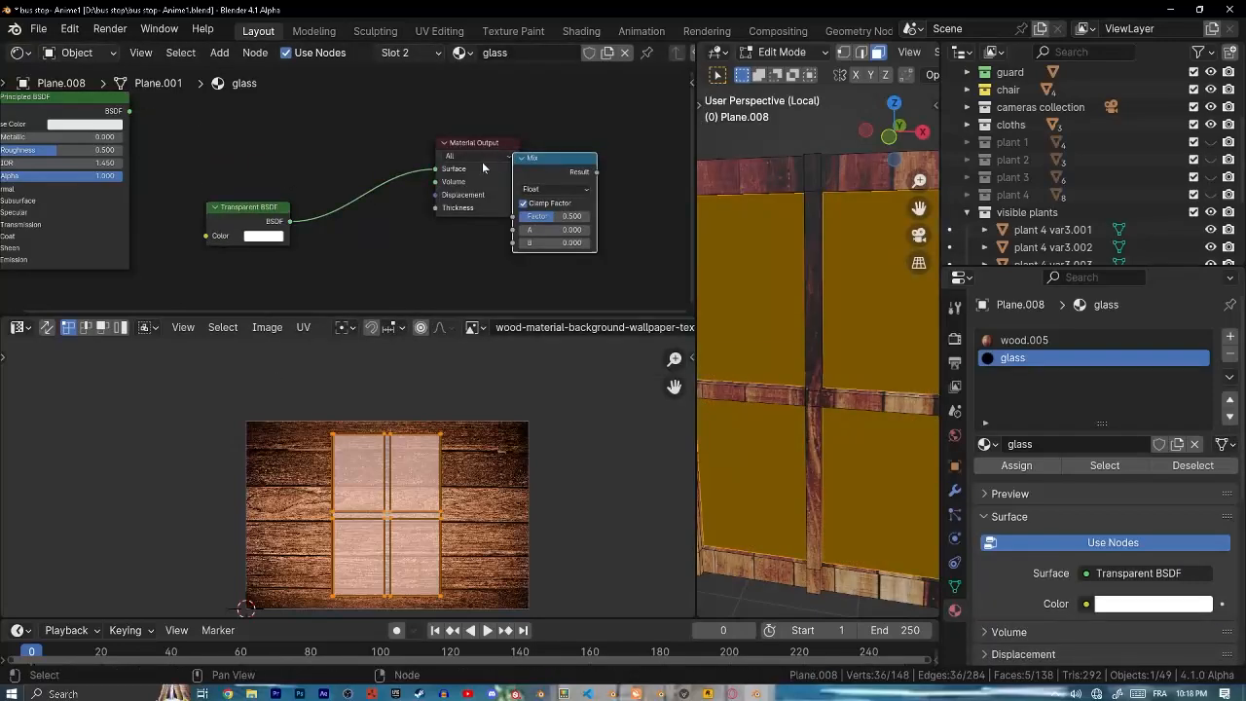
key("Escape")
- Insert a Mix Shader between the Transparent BSDF and the Material Output
key("shift+a")
type("mix shader")
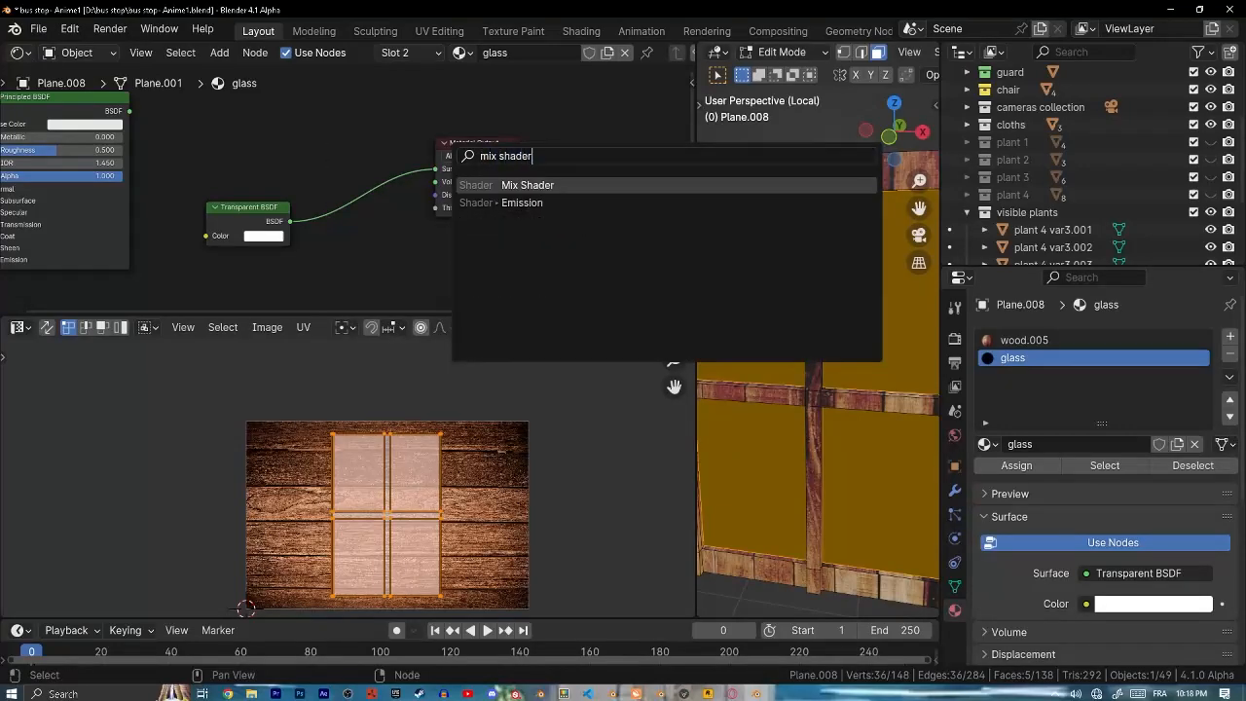
key("Return")
left_click(348, 214)
- Add a Glossy BSDF to the Mix Shader's first shader input, with the Transparent BSDF in the second
middle_click_drag(273, 111, 316, 144)
key("shift+a")
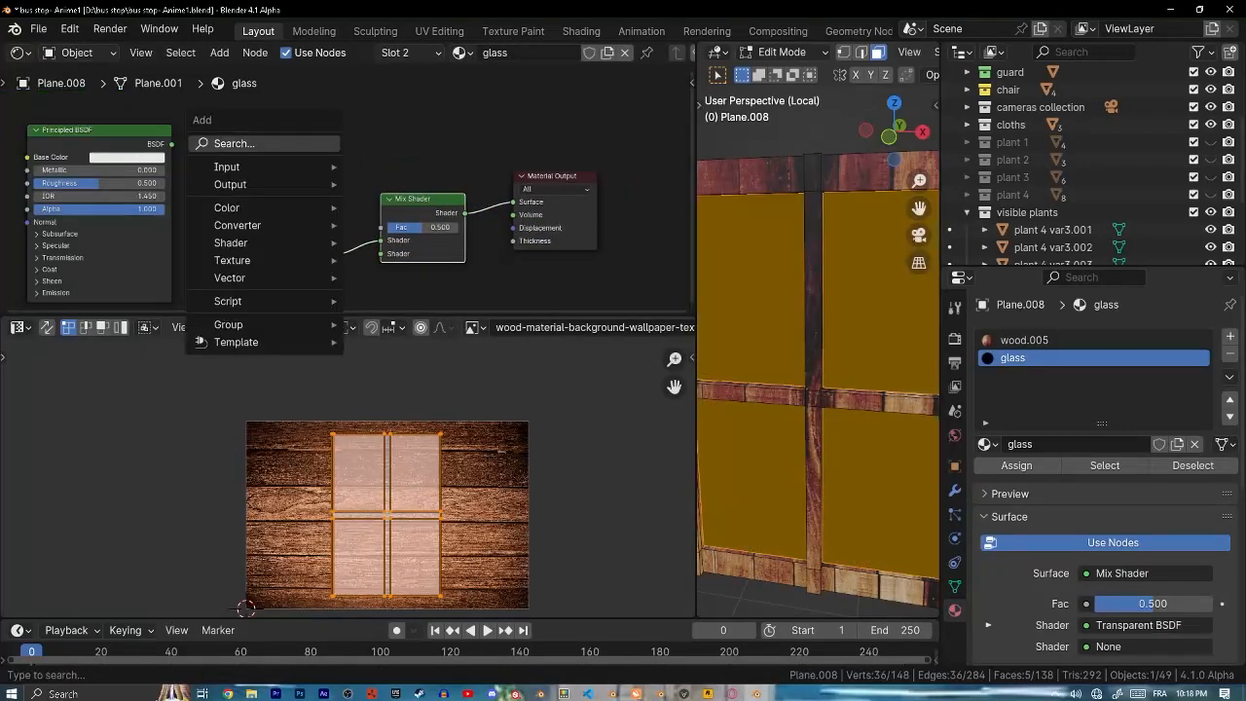
left_click(317, 144)
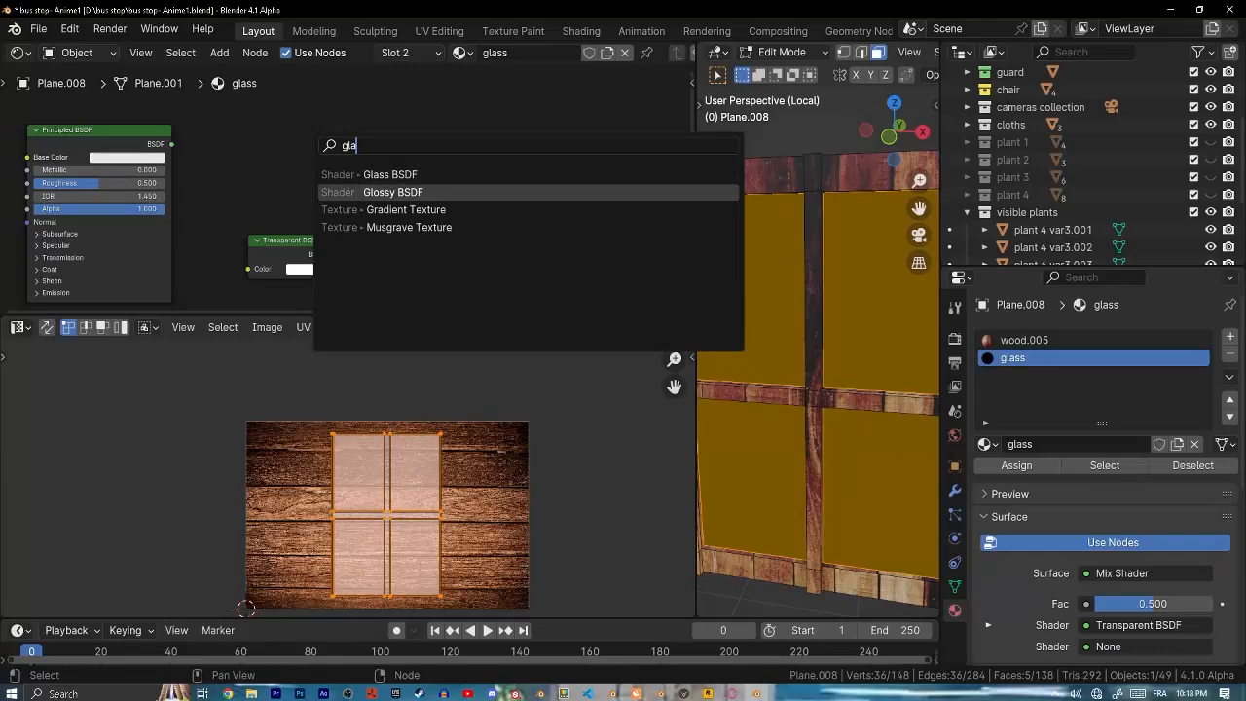
key("Return")
left_click(335, 122)
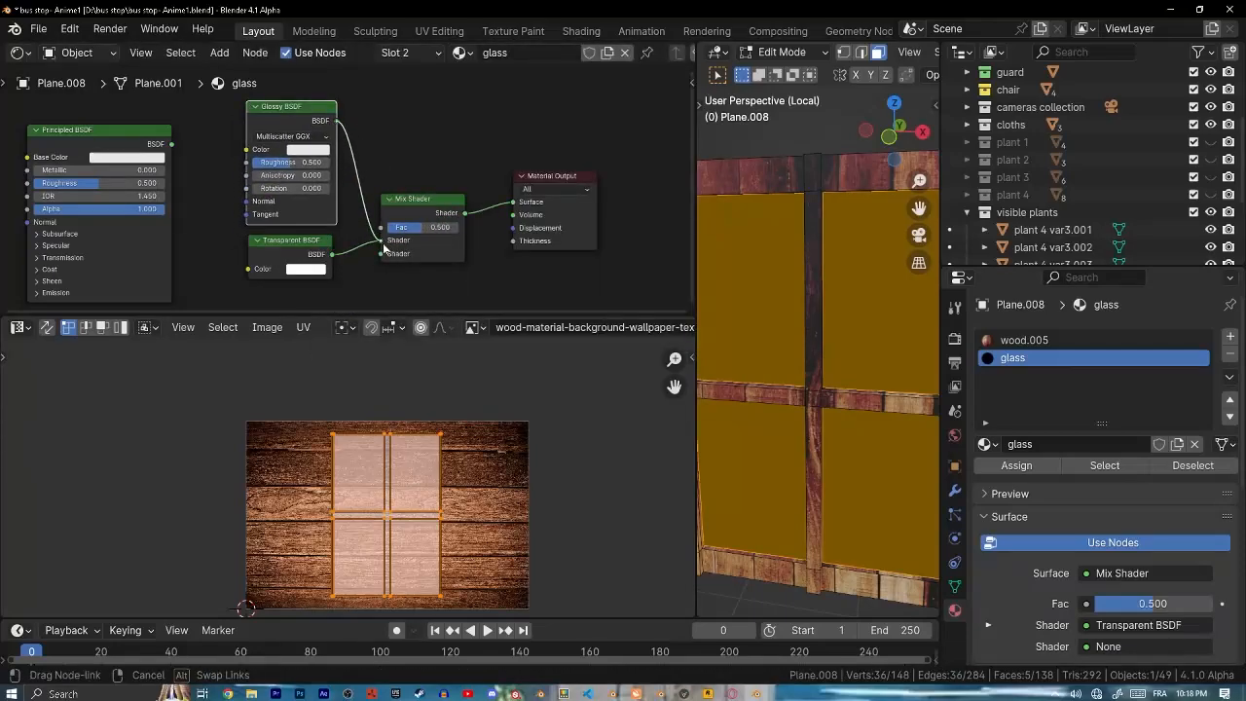
left_click_drag(384, 249, 378, 256)
- Add a Light Path node to the glass material's node tree
key("shift+a")
type("li")
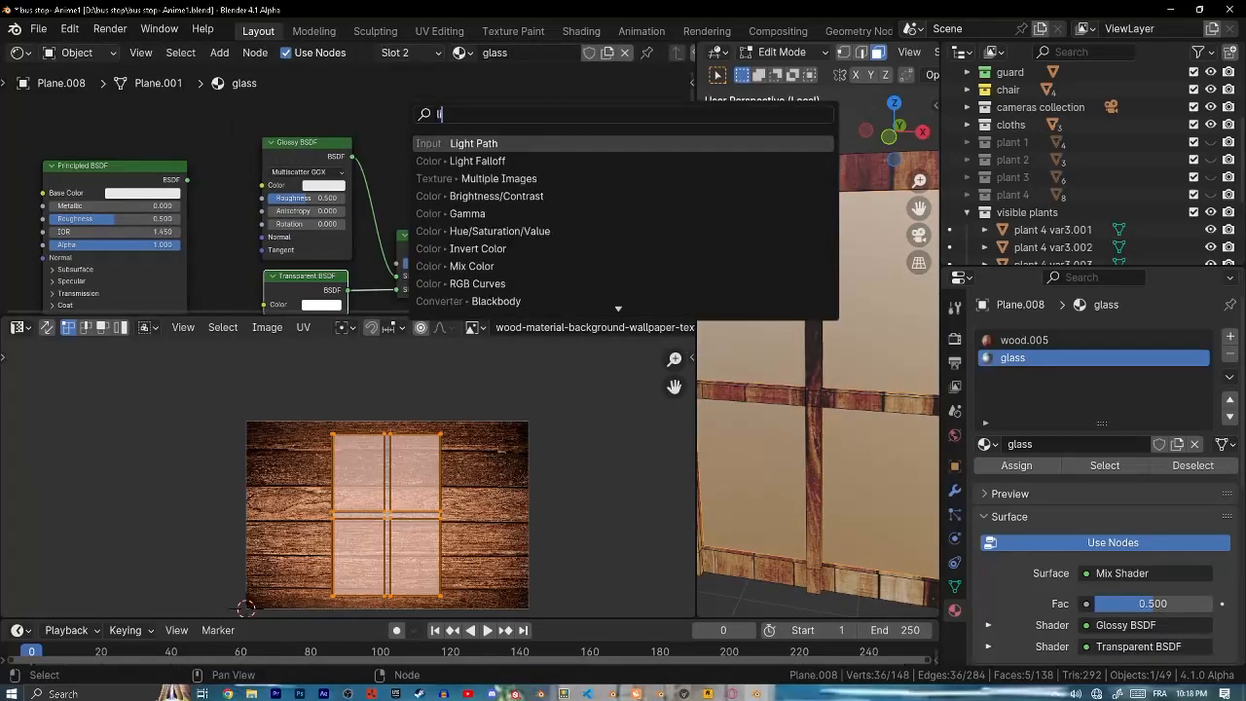
type("g")
key("Return")
left_click(238, 86)
left_click_drag(322, 116, 399, 173)
- Reposition the Light Path node and connect its Is Shadow Ray output to the Mix Shader's Fac input
scroll(415, 234, "down", 1)
middle_click_drag(393, 78, 319, 185)
key("Home")
key("g")
left_click(296, 260)
scroll(399, 255, "up", 4)
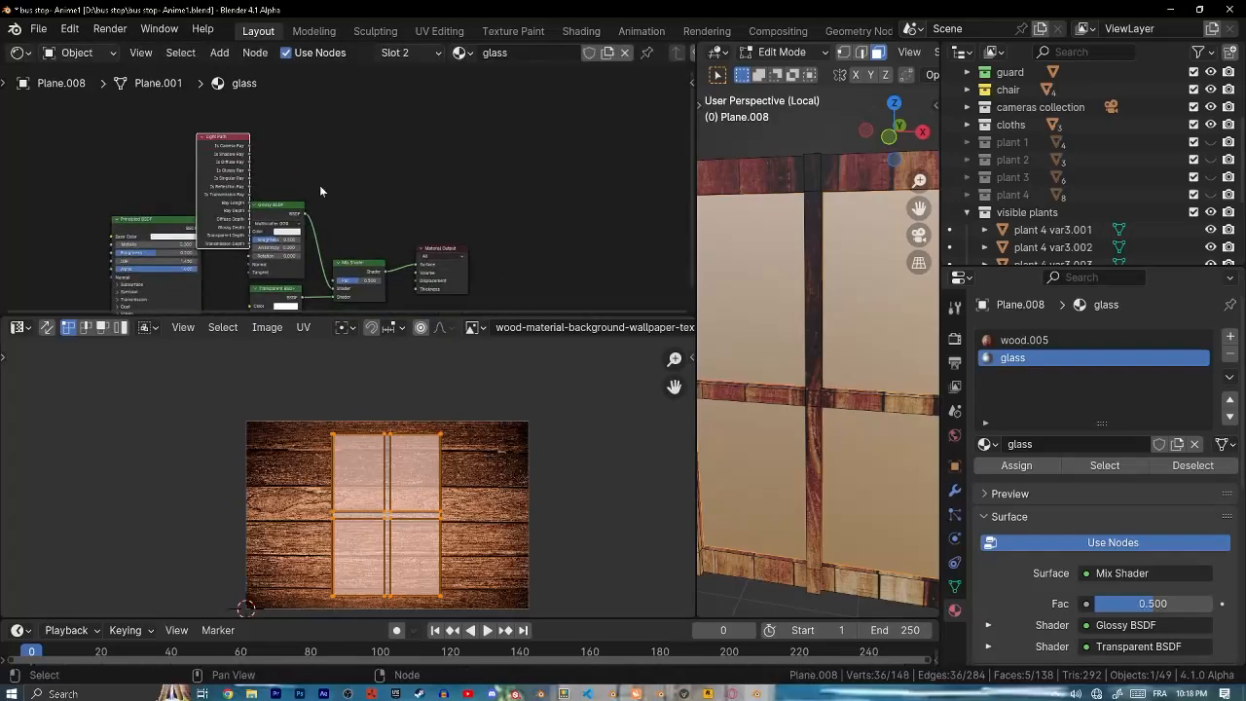
left_click_drag(336, 281, 343, 281)
scroll(361, 219, "up", 5)
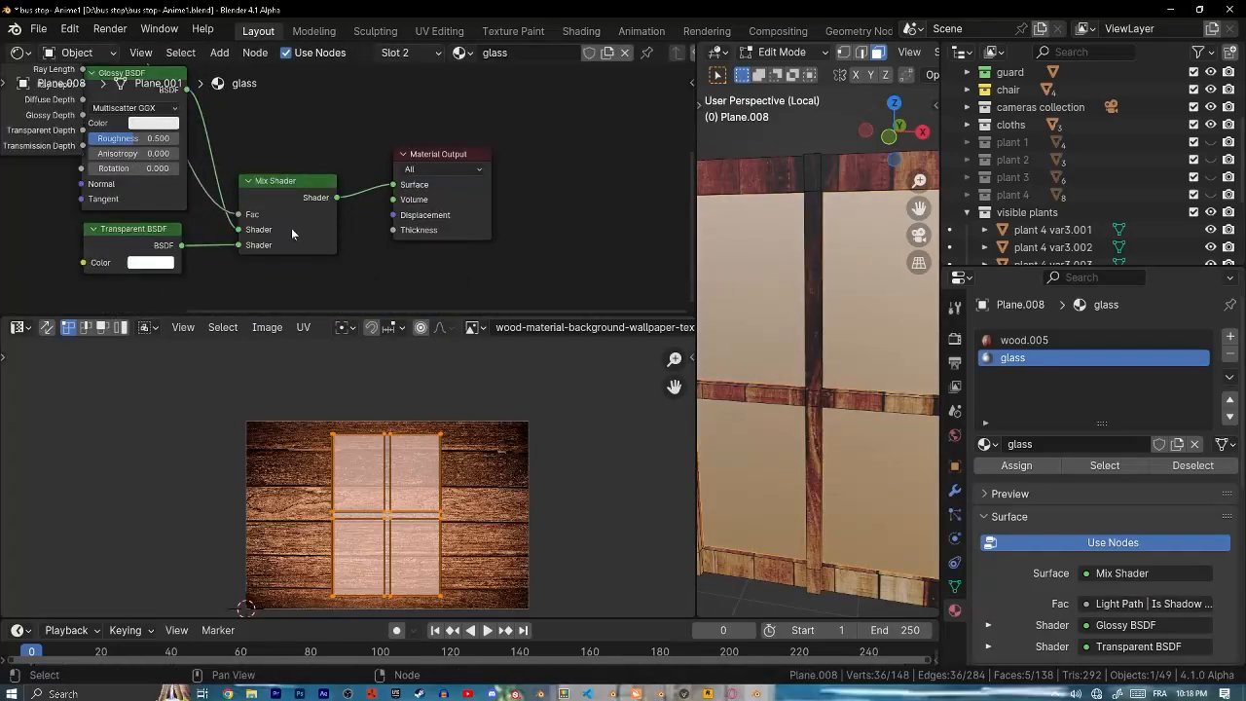
- Swap the Mix Shader's inputs so Transparent BSDF is first and Glossy BSDF second, and return to Object Mode
mouse_move(361, 220)
middle_mouse_down()
mouse_move(361, 158)
mouse_move(357, 206)
middle_mouse_up()
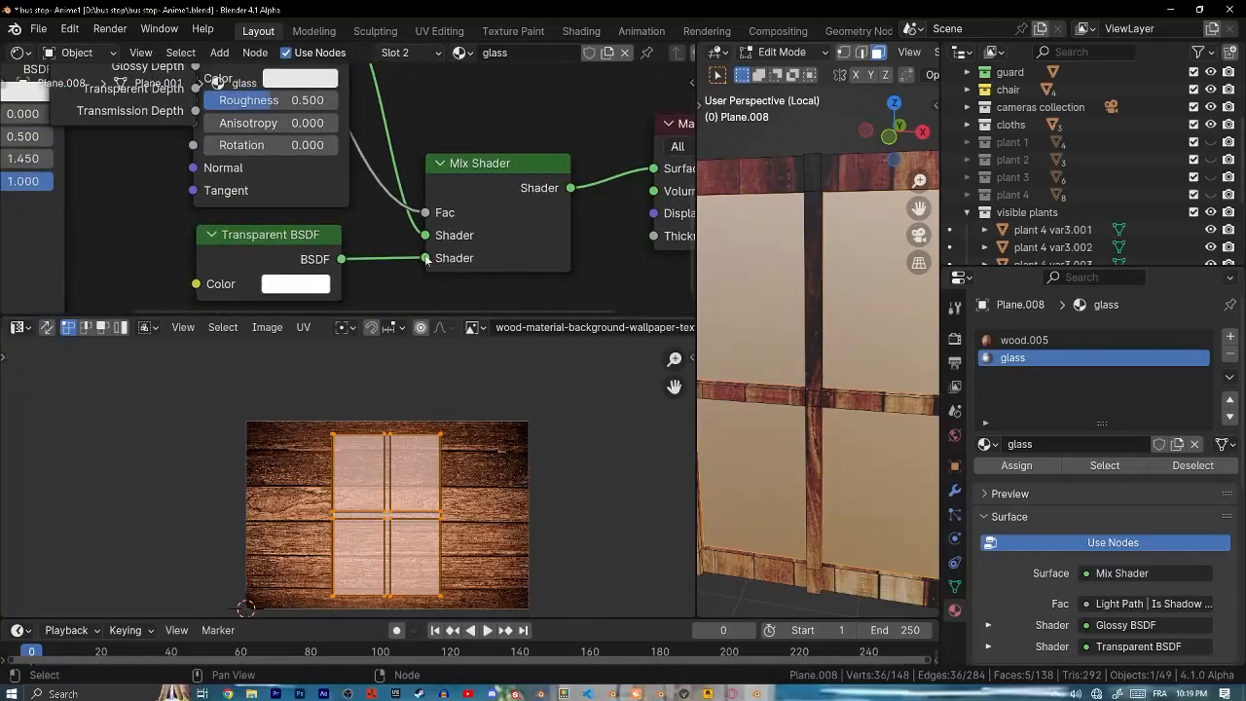
left_click_drag(428, 259, 405, 239)
scroll(389, 194, "down", 4)
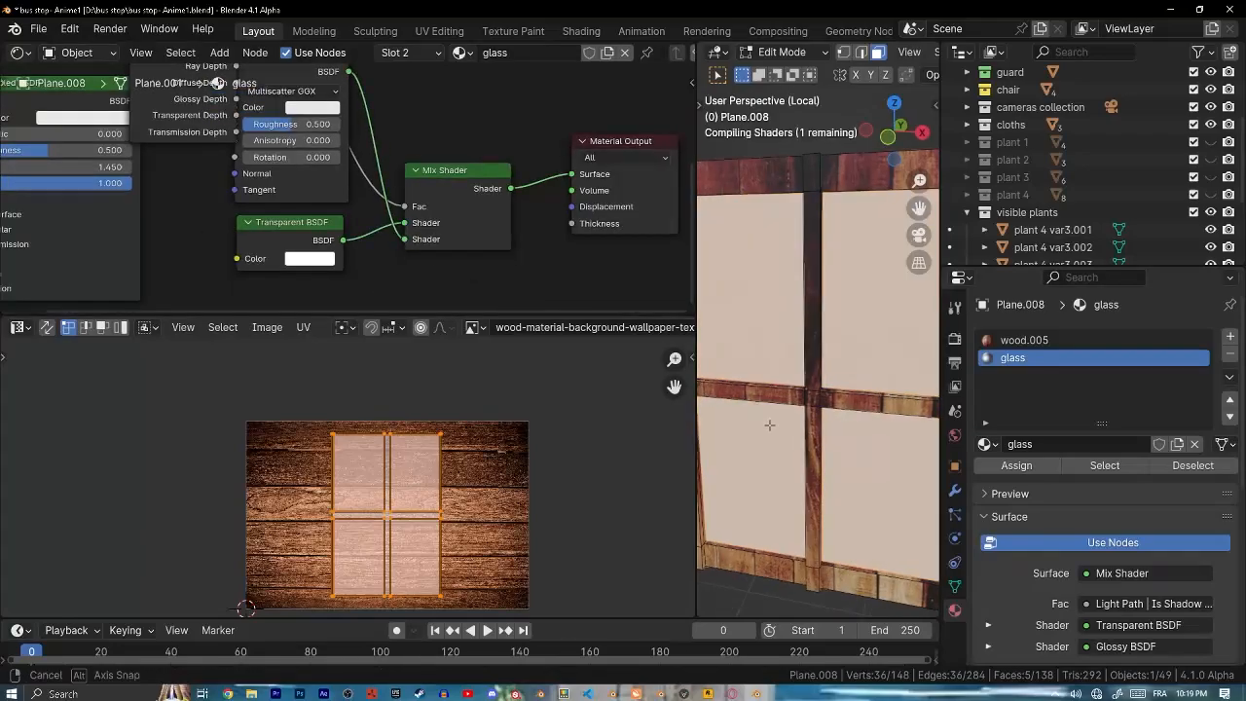
key("Tab")
scroll(477, 229, "up", 1)
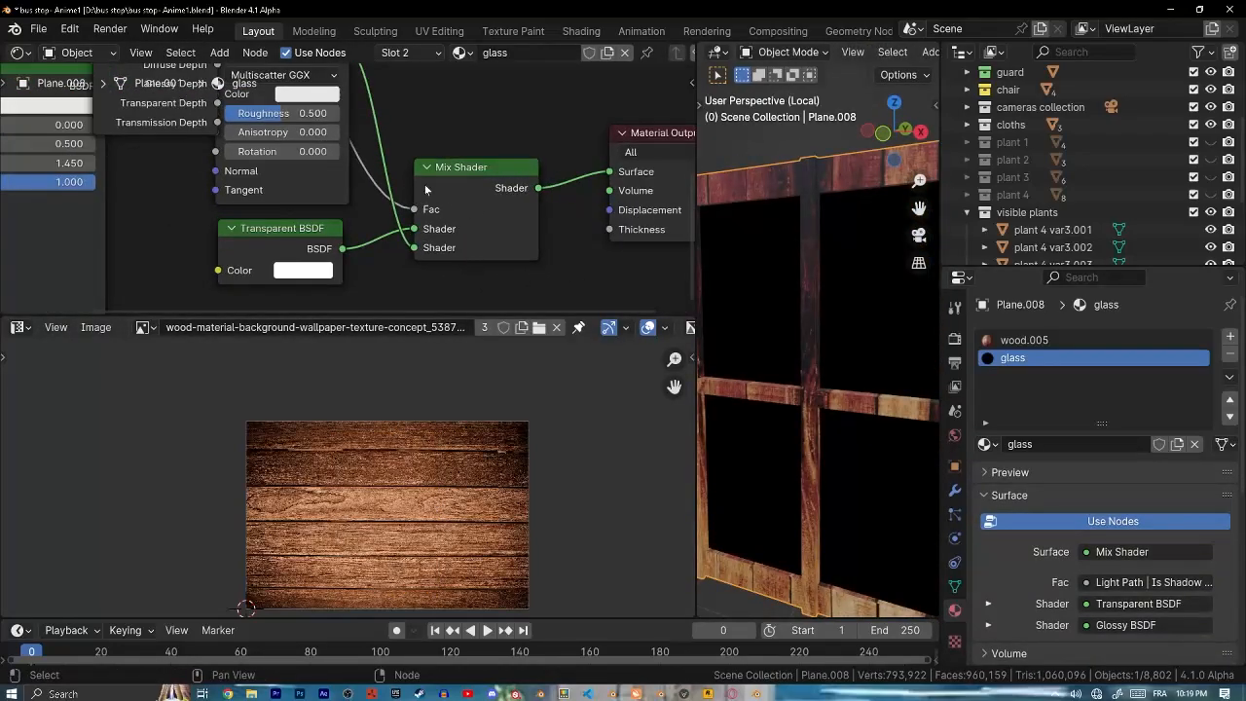
- Connect Glossy BSDF as the Mix Shader's first shader and Transparent BSDF as the second, and set the glass Blend Mode and Shadow Mode to Alpha Hashed
left_click_drag(415, 251, 419, 248)
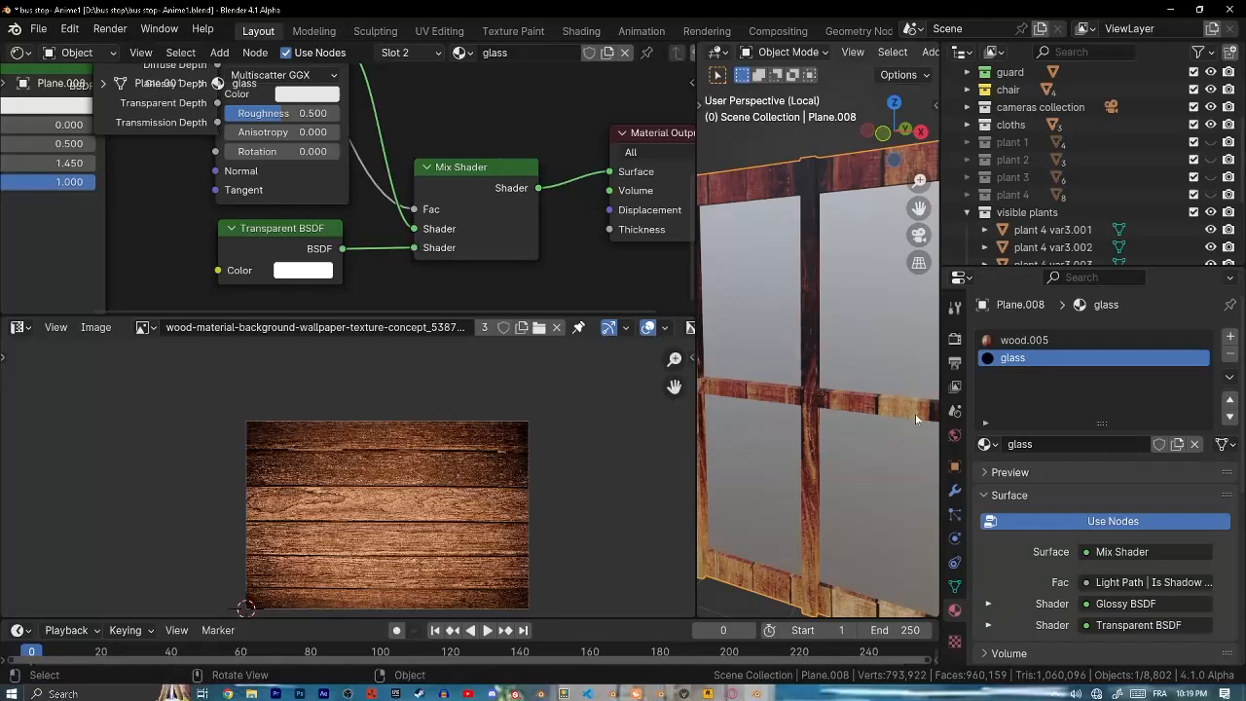
scroll(1132, 530, "down", 6)
left_click(1136, 501)
left_click(1153, 451)
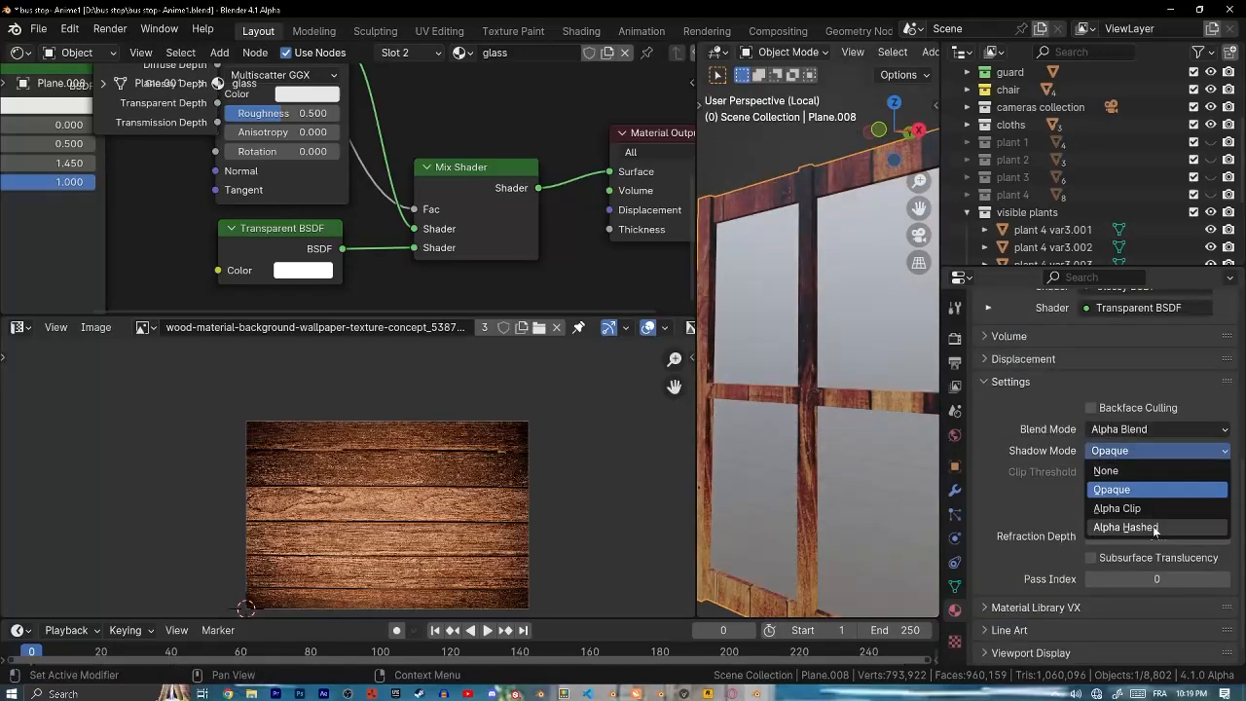
middle_click_drag(880, 450, 849, 409)
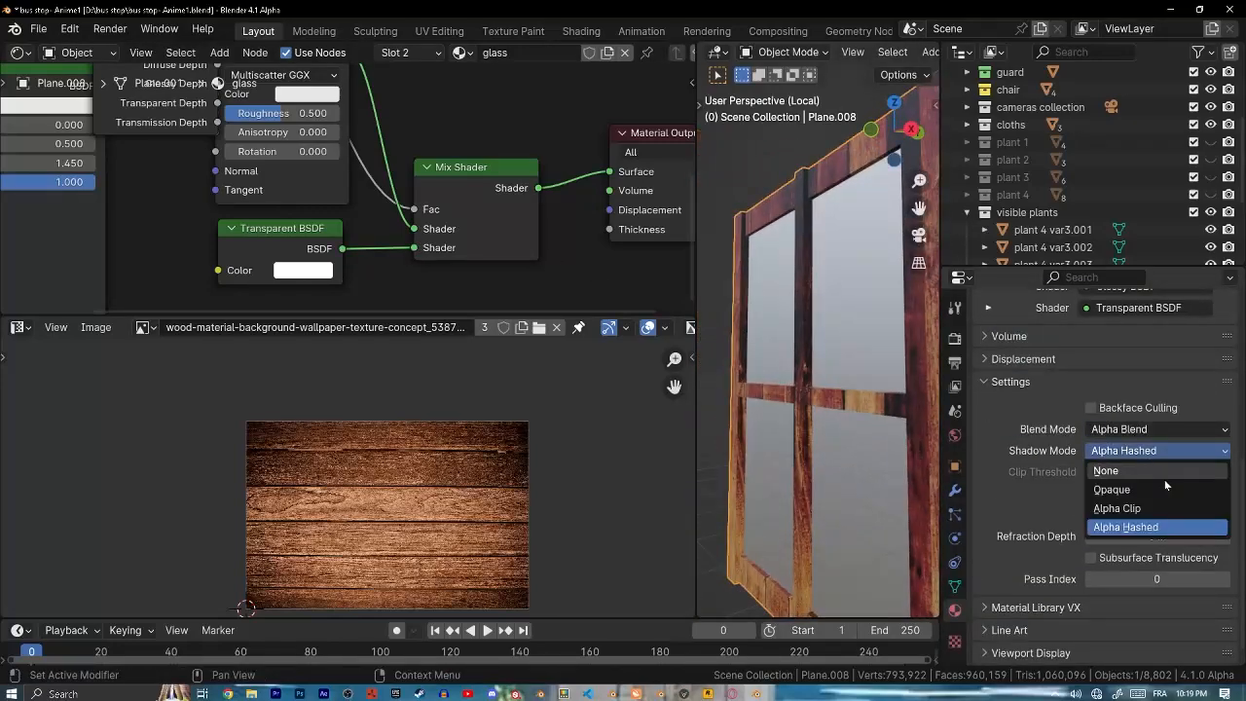
left_click(1161, 429)
left_click(1158, 485)
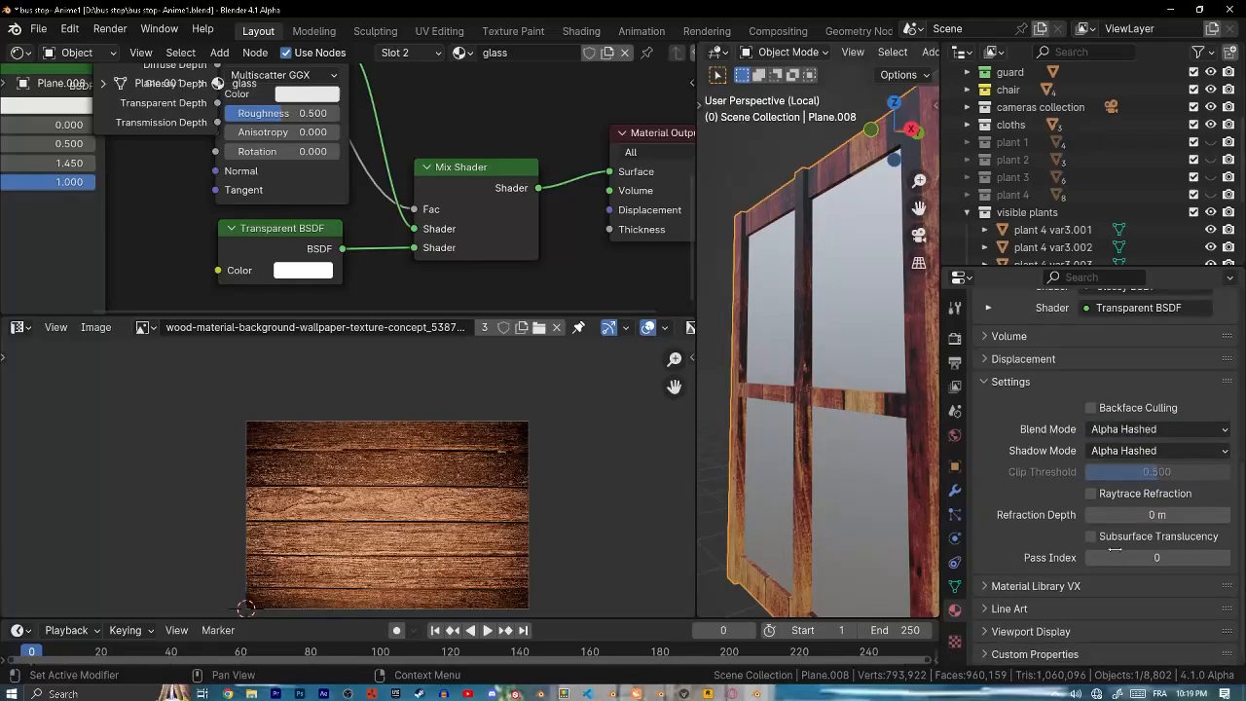
- Set the Glossy BSDF's Roughness to 0.030 and cut the Light Path link to the Mix Shader's Fac input
middle_click_drag(871, 434, 793, 428)
scroll(481, 248, "down", 2)
scroll(481, 247, "up", 3)
middle_click_drag(388, 139, 474, 232)
left_click_drag(363, 200, 306, 200)
middle_click_drag(384, 239, 402, 83, "ctrl")
right_click_drag(402, 83, 352, 109, "ctrl")
middle_click_drag(501, 209, 398, 127)
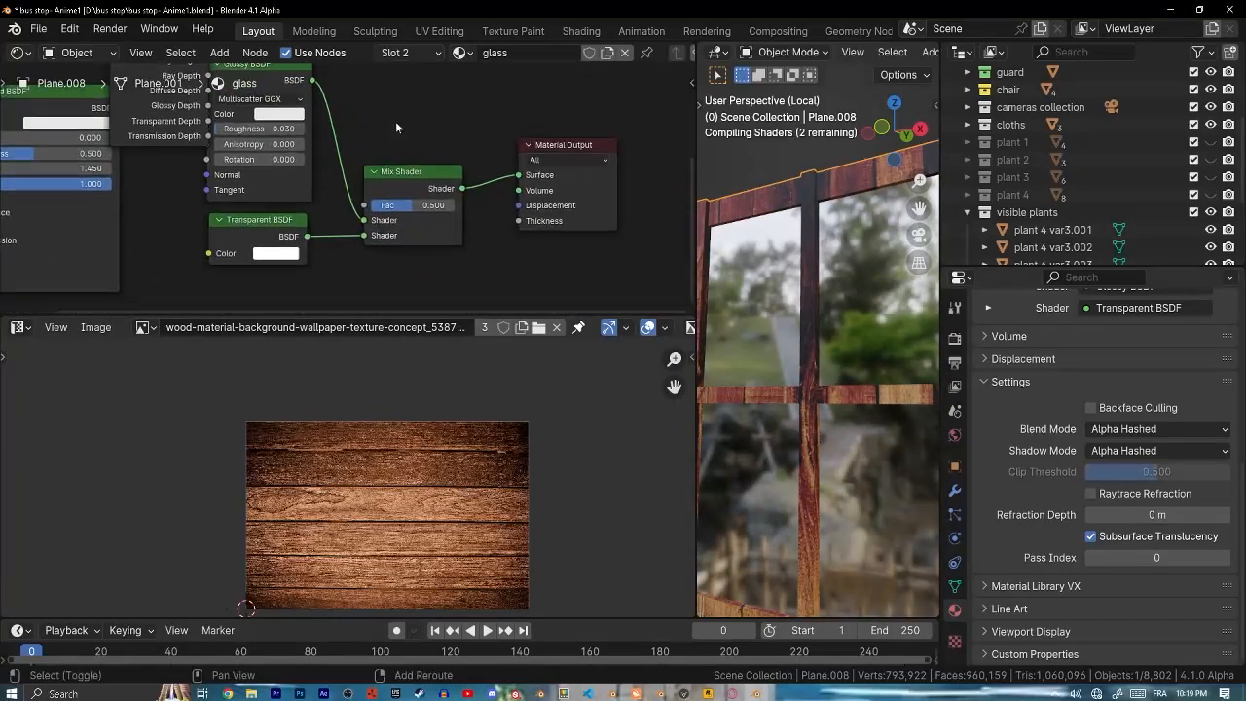
- Increase the Mix Shader's Fac to make the glass more transparent, and check the panes from several angles
scroll(415, 216, "up", 4)
middle_click_drag(415, 219, 467, 220)
left_click_drag(468, 204, 507, 203)
middle_click_drag(822, 413, 765, 357)
scroll(853, 431, "down", 4)
middle_click_drag(765, 357, 857, 370)
scroll(779, 343, "up", 7)
scroll(843, 371, "down", 4)
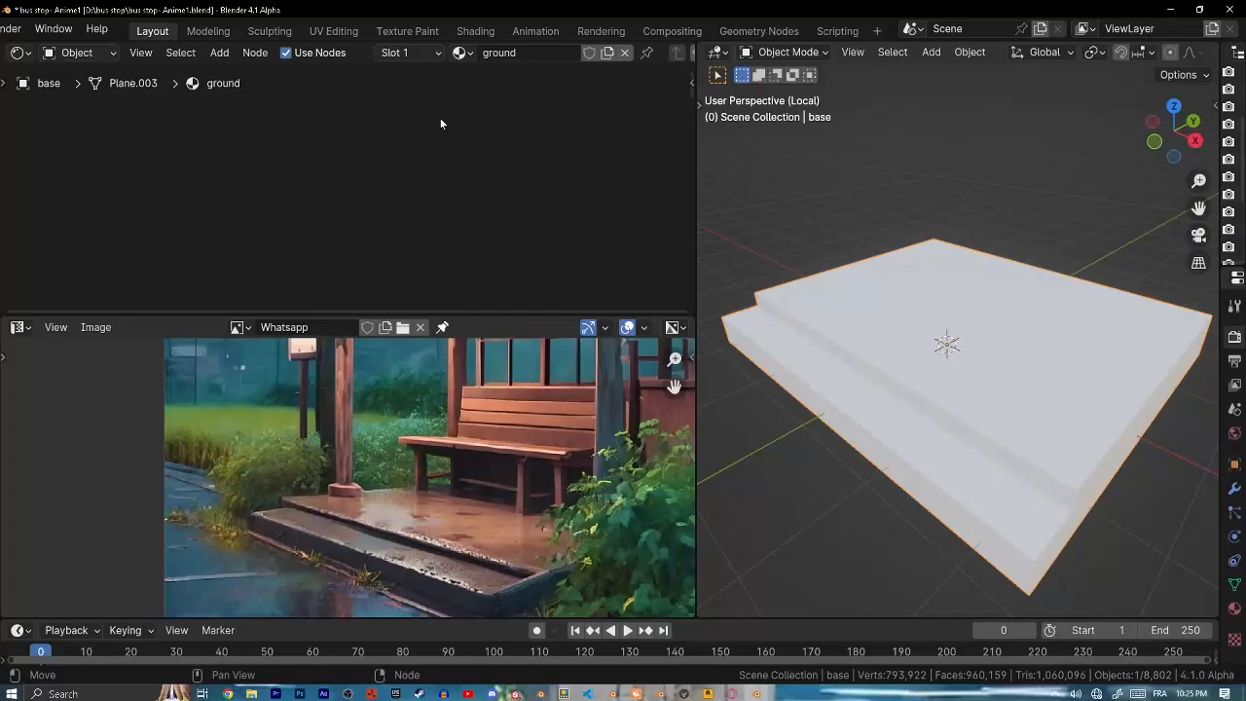
- Make room beside the base's ground shader nodes and browse the backgrounds folder in File Explorer for a texture image
key("Home")
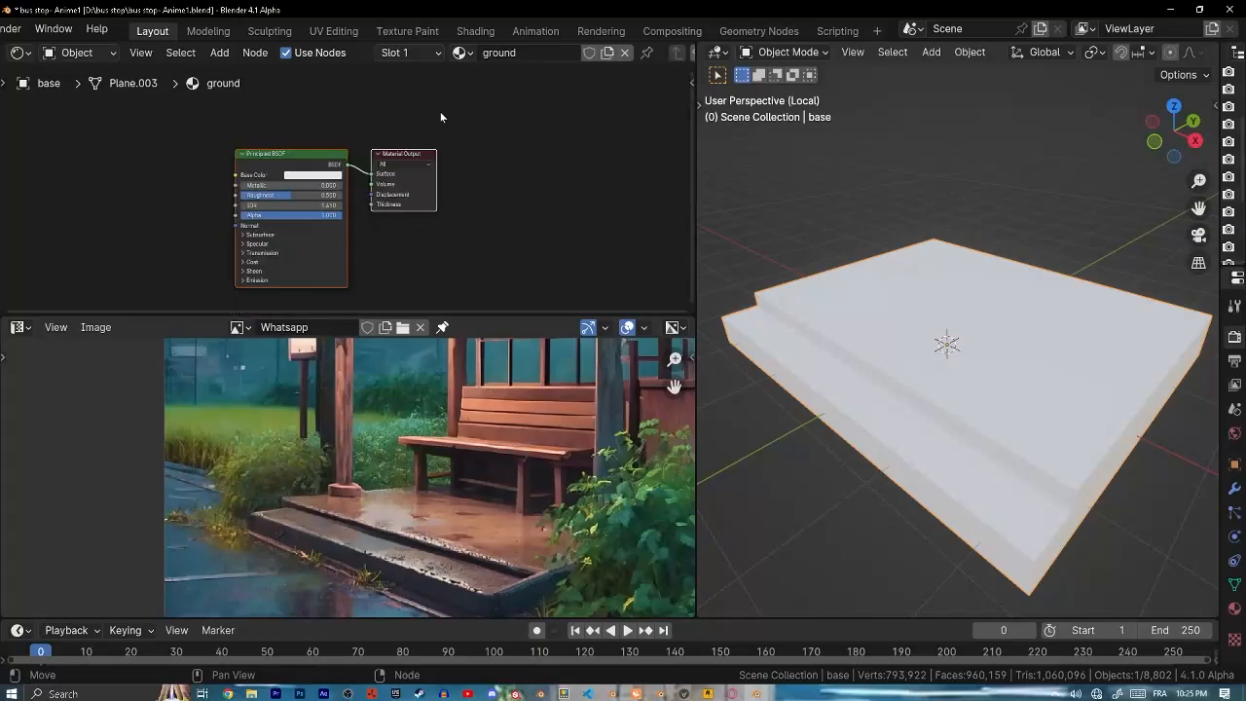
middle_click_drag(327, 156, 589, 177)
left_click(252, 693)
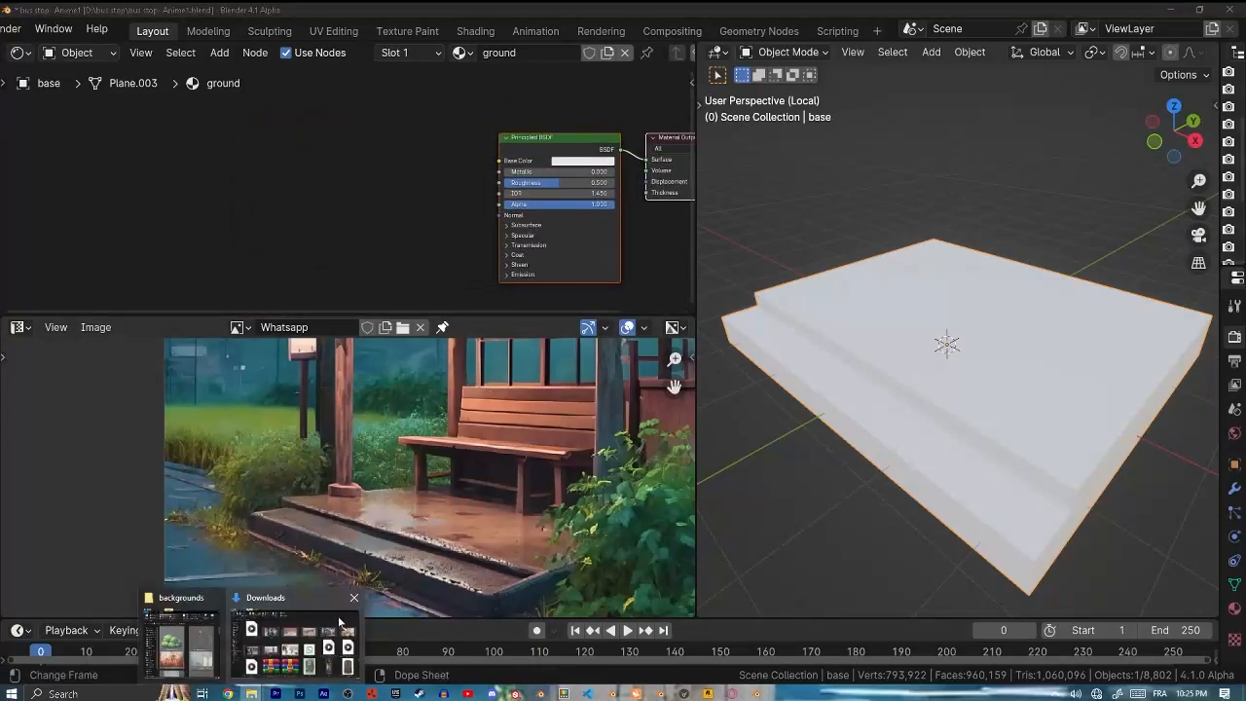
left_click(180, 640)
scroll(634, 375, "down", 8)
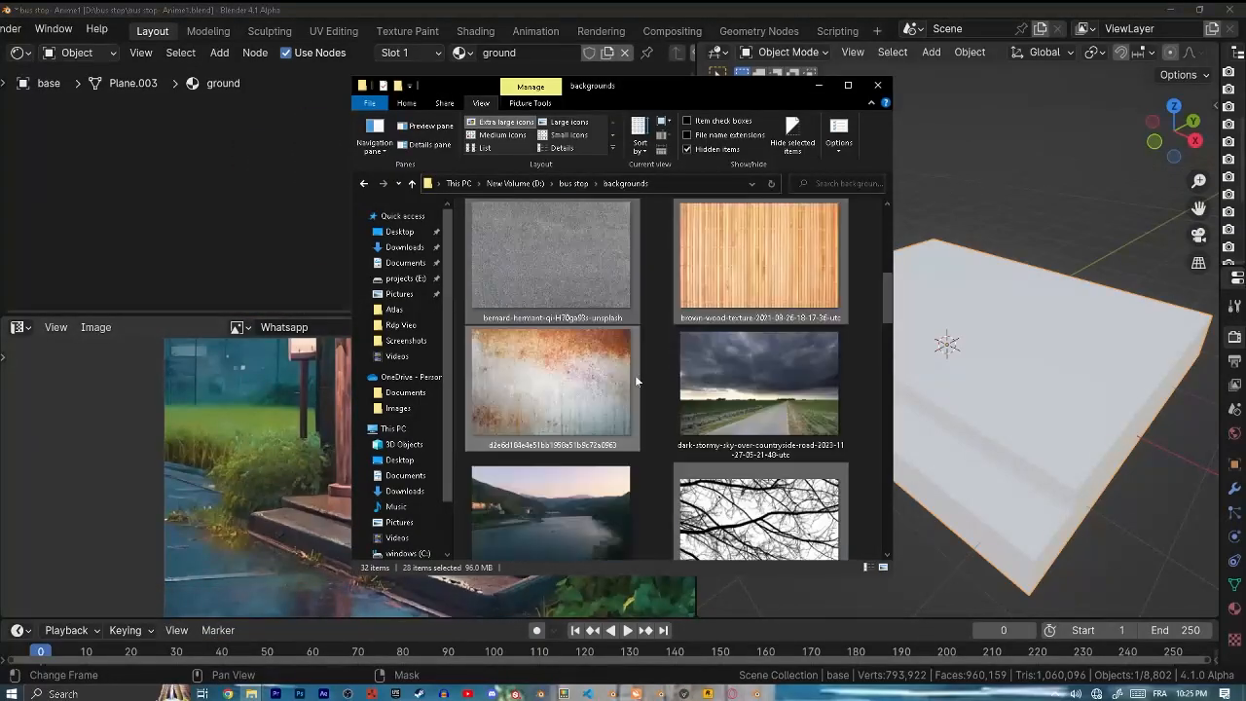
left_click(635, 374)
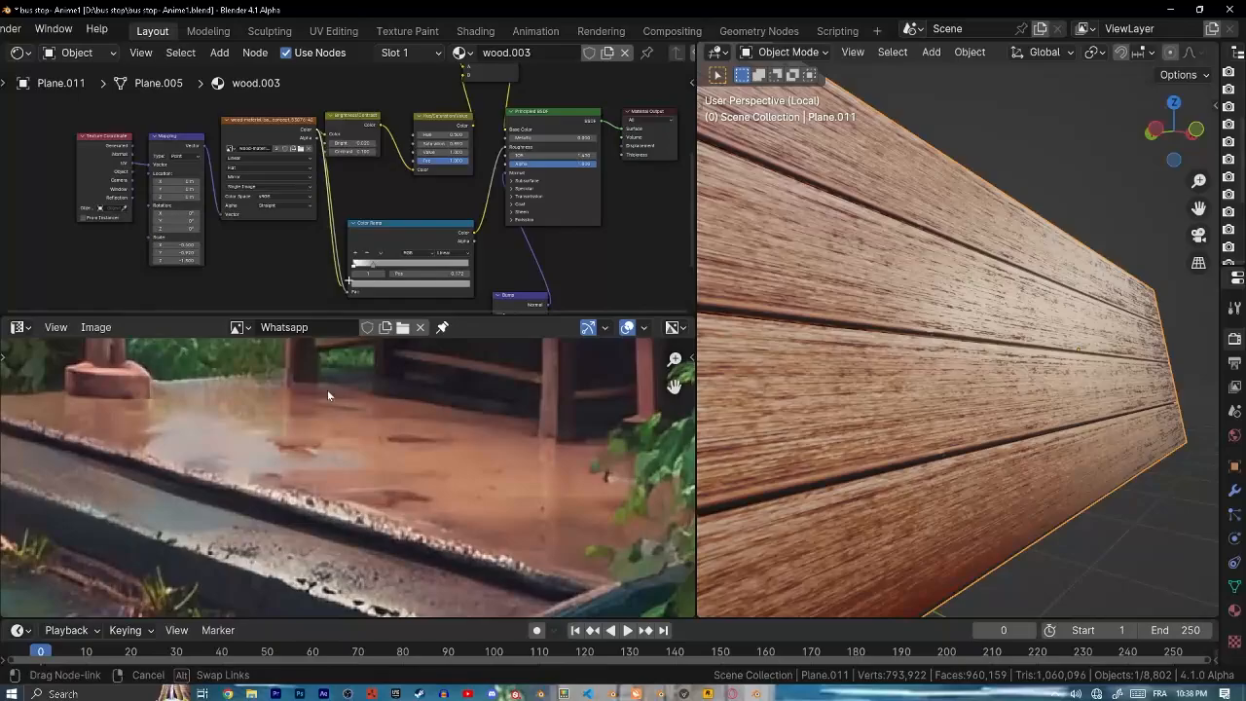
- Feed the wood image through a second Color Ramp into the Bump node's Height in wood.003, and reduce the Bump Strength to about 0.186
left_click_drag(327, 390, 361, 256)
left_click_drag(498, 216, 496, 209)
scroll(512, 245, "up", 3)
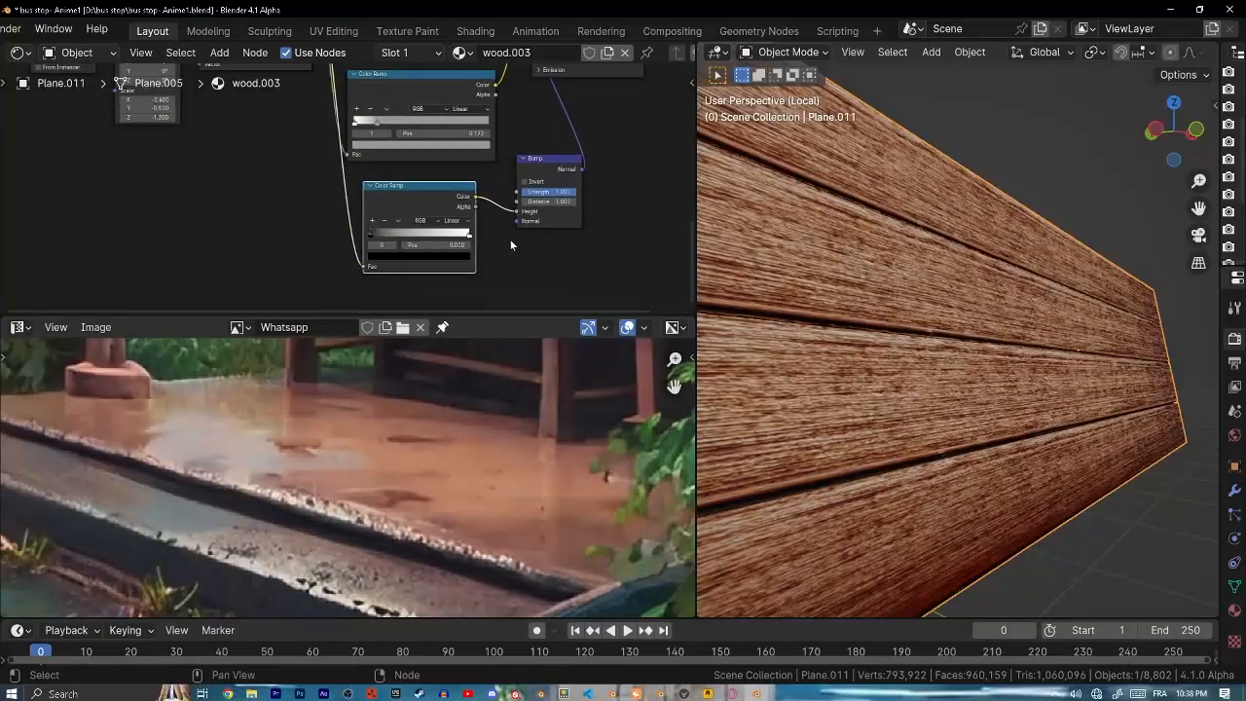
scroll(925, 267, "up", 3)
middle_click_drag(930, 263, 914, 279)
scroll(914, 279, "up", 2)
left_click_drag(612, 193, 560, 193)
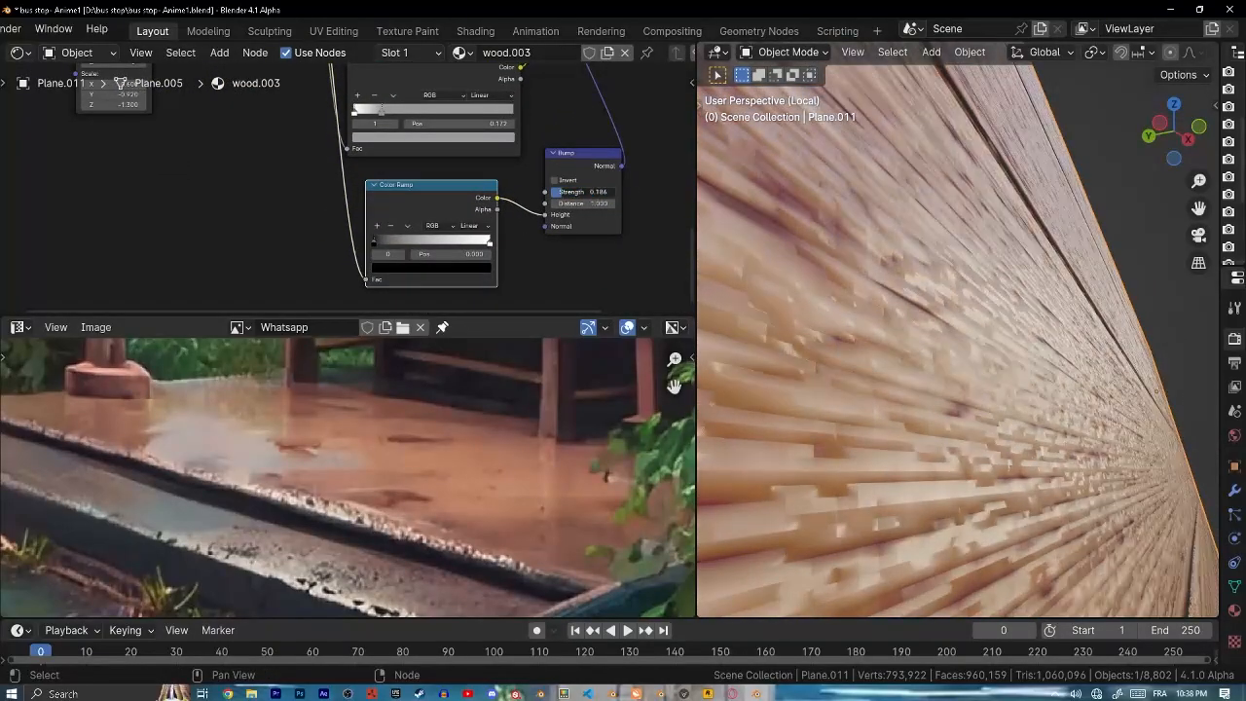
scroll(1065, 317, "down", 3)
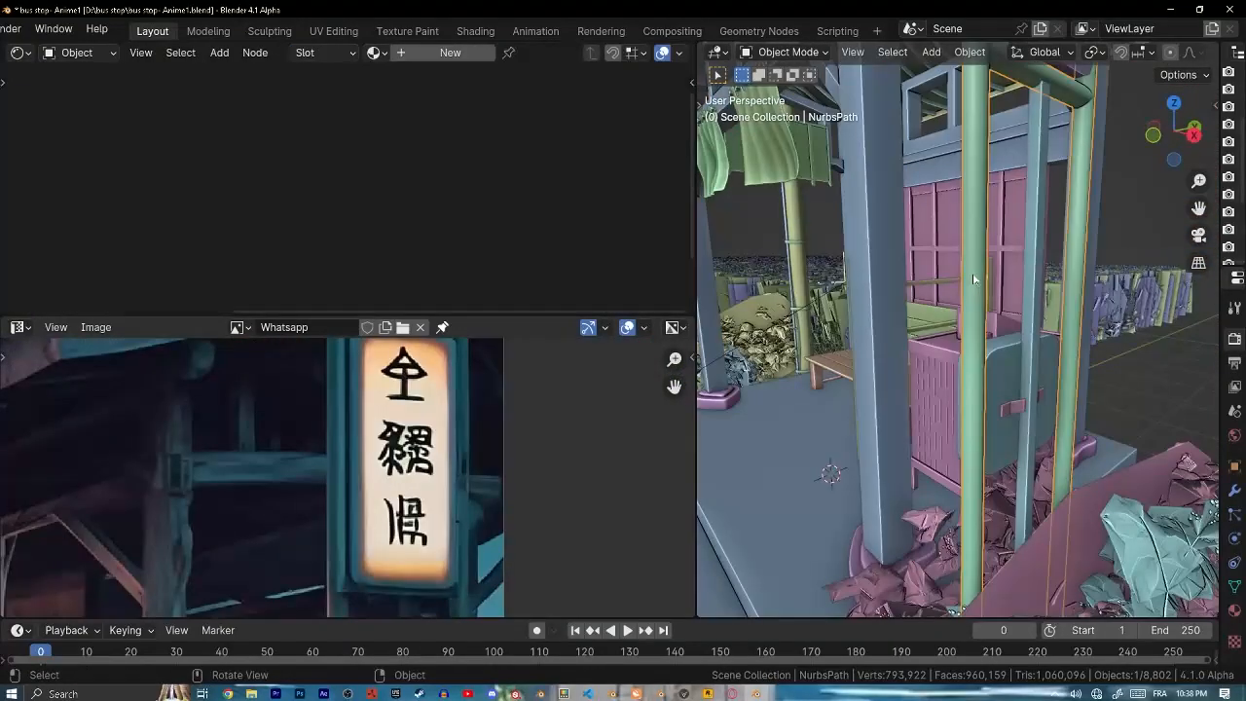
- Create a new material named metal on the sign's pipe frame and darken its Base Color
left_click(1076, 359)
left_click(425, 59)
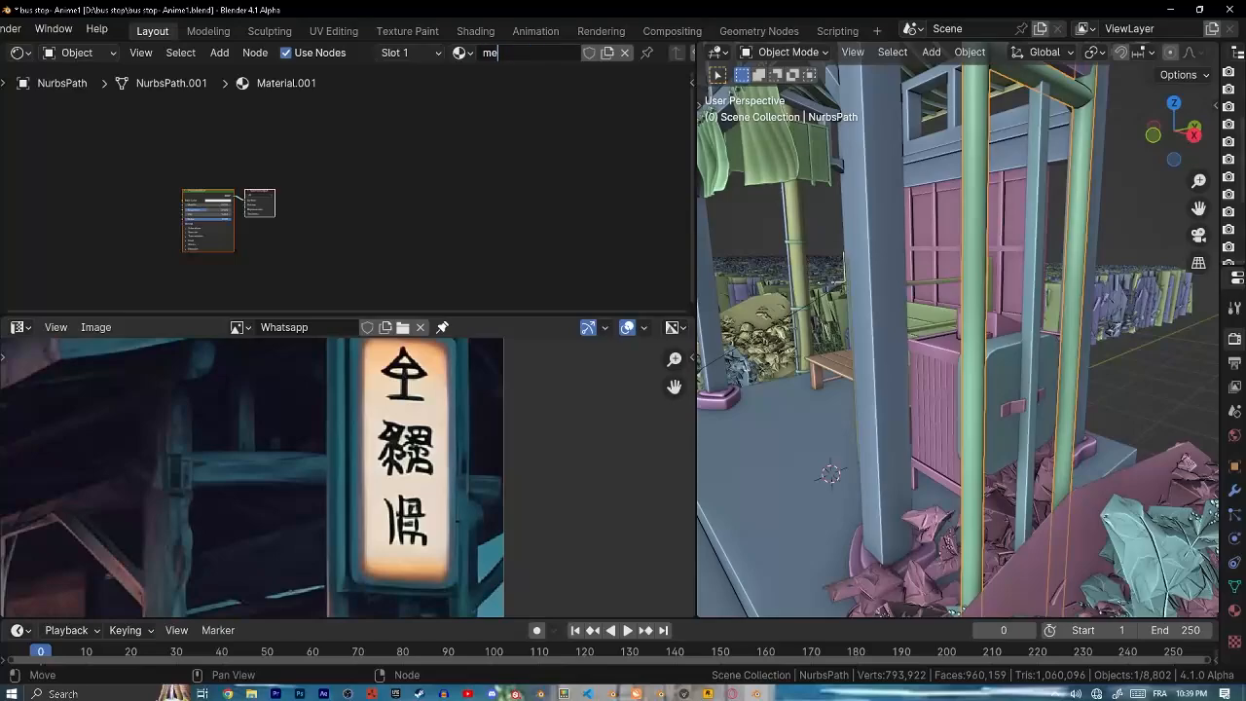
scroll(282, 193, "up", 4)
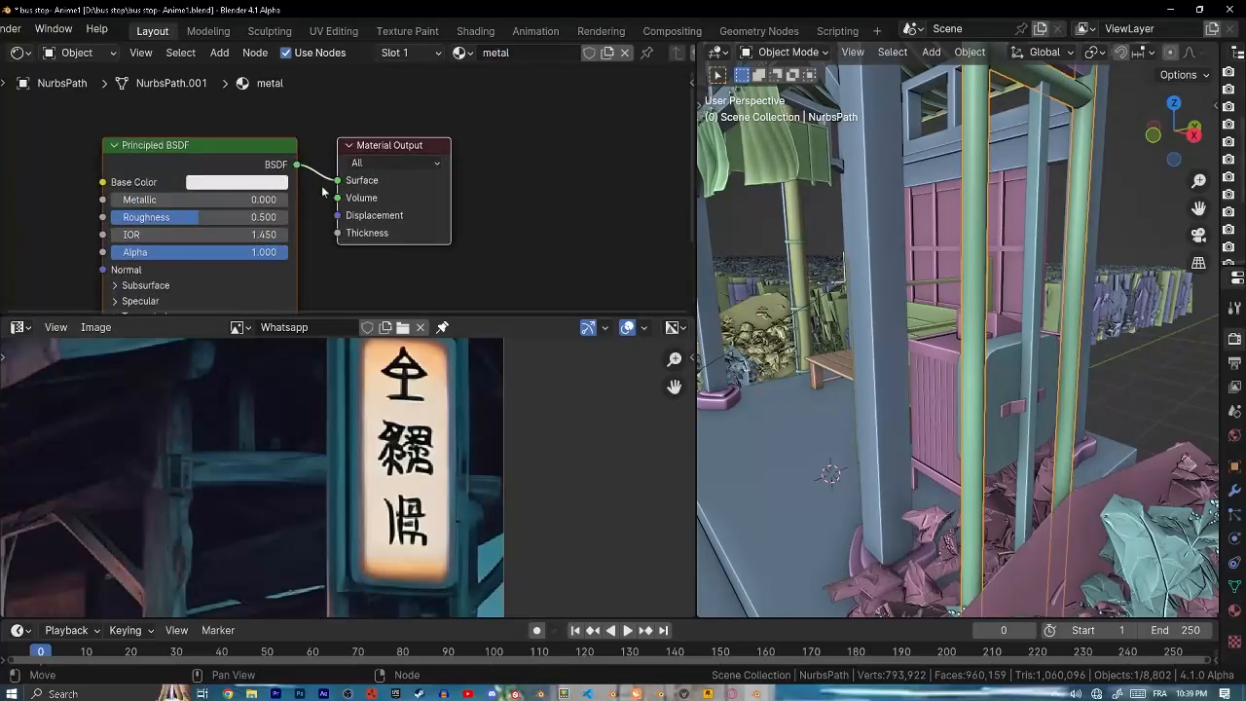
left_click(269, 185)
left_click_drag(349, 230, 349, 322)
- Isolate the pipe frame, sign panel and box in local view, using Material Preview shading
left_click(1012, 407, "shift")
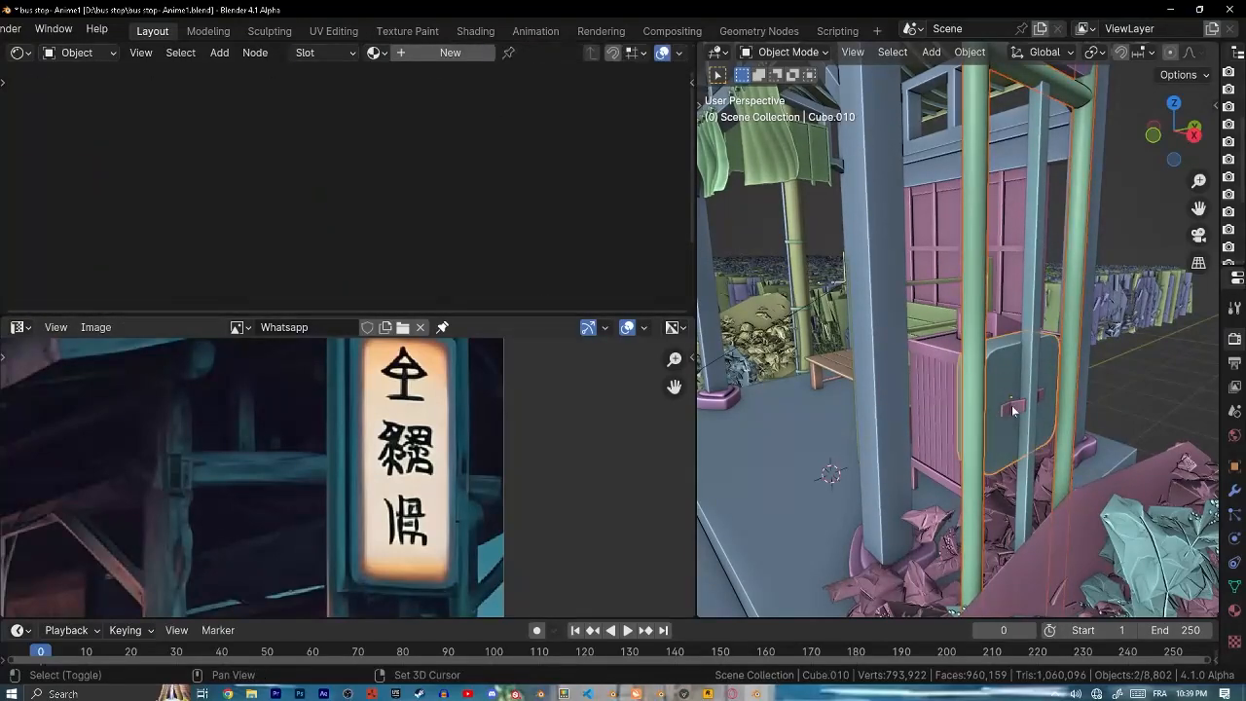
left_click(1009, 420, "shift")
mouse_move(1009, 419)
middle_mouse_down("shift")
mouse_move(966, 345)
mouse_move(994, 504)
middle_mouse_up("shift")
left_click(965, 345, "shift")
key("KP_Divide")
key("z")
left_click(952, 434)
scroll(957, 331, "up", 8)
- Set the Roughness of the pipe frame's metal material to 0.320
left_click(897, 269)
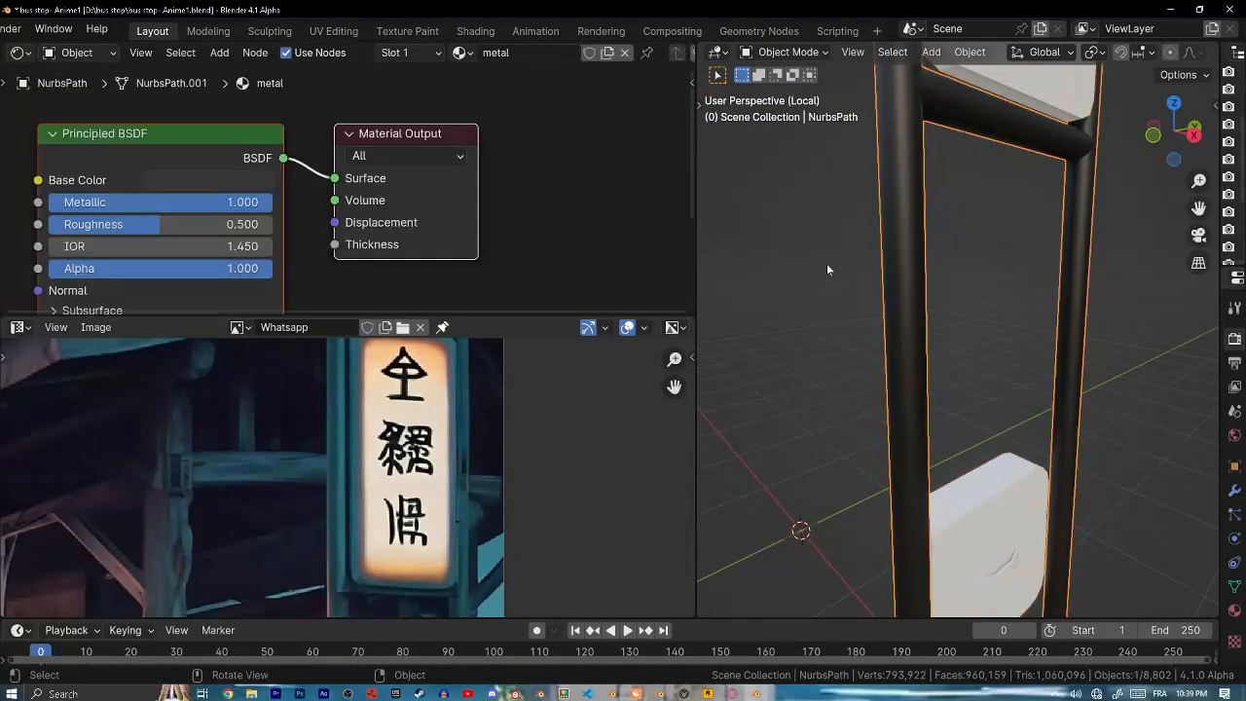
middle_click_drag(185, 203, 405, 204)
left_click_drag(403, 224, 521, 224)
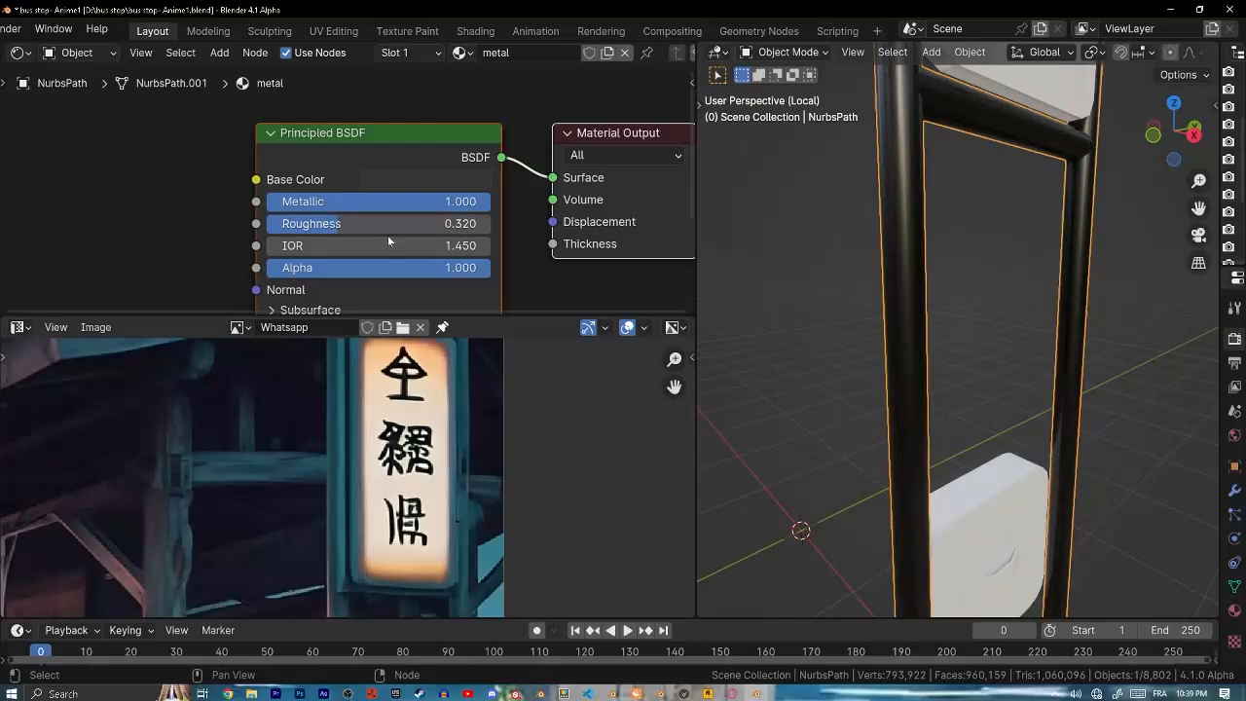
- Link the pipe frame's metal material to the sign panel
middle_click_drag(767, 269, 902, 237)
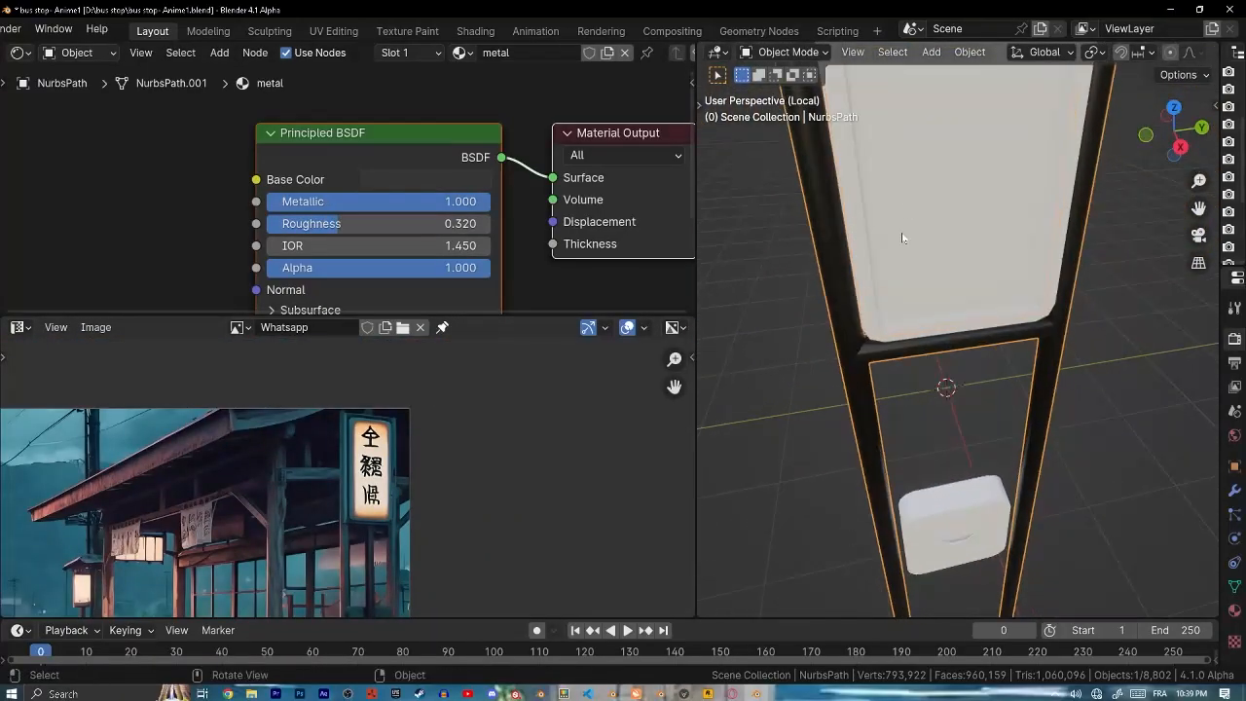
left_click(846, 312, "shift")
key("ctrl+l")
left_click(850, 308)
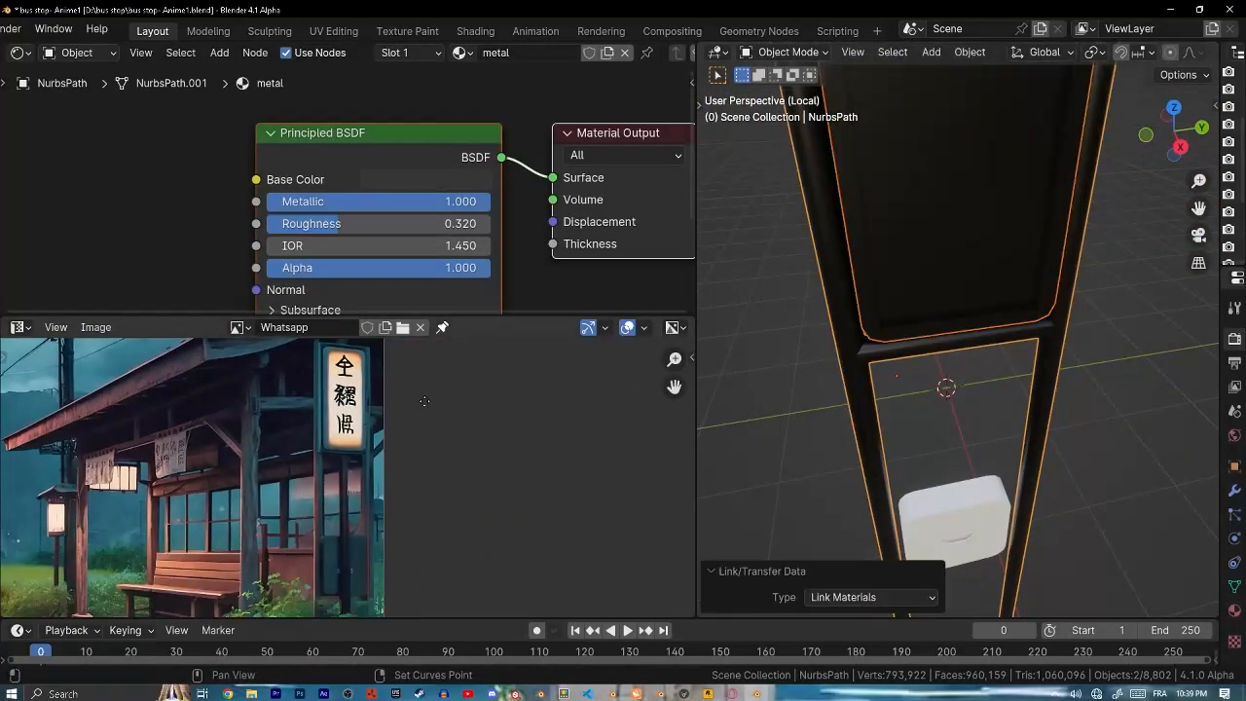
middle_click_drag(849, 309, 1024, 410)
- Return to the full scene in Solid shading and link the pipe frame's metal material to the thin post between the pipes
key("z")
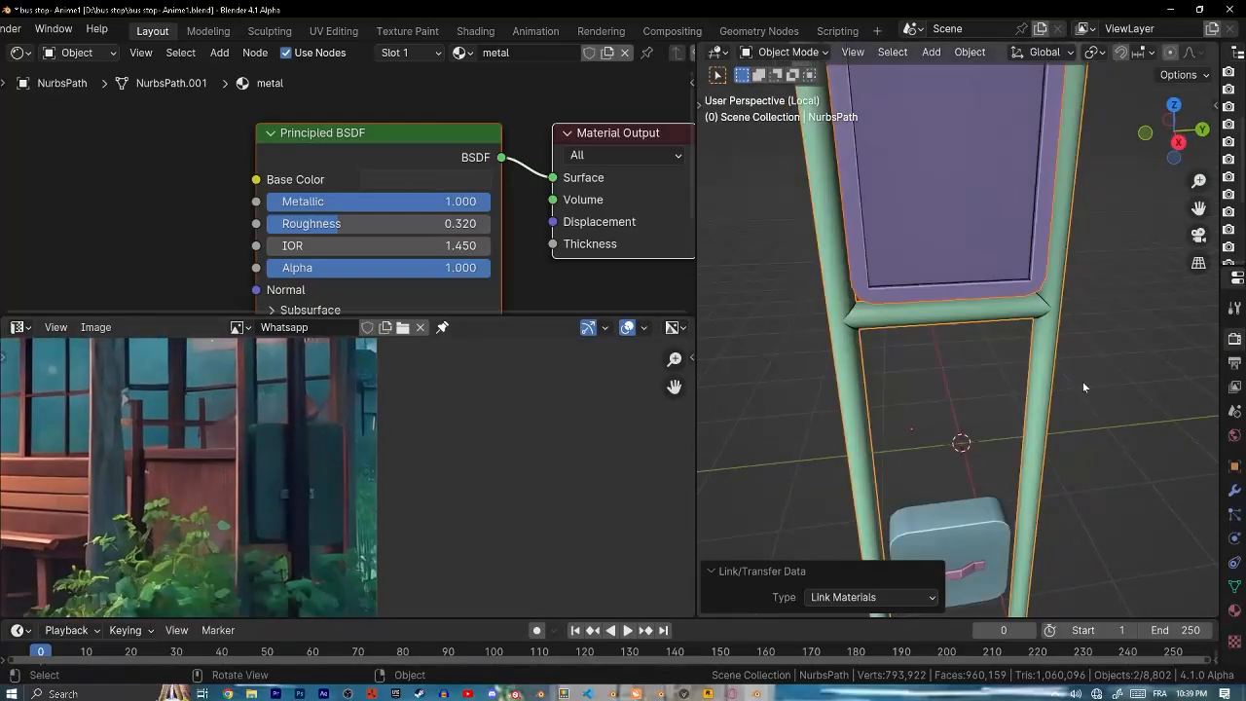
key("KP_Divide")
middle_click_drag(1057, 458, 913, 336, "shift")
left_click(887, 251, "shift")
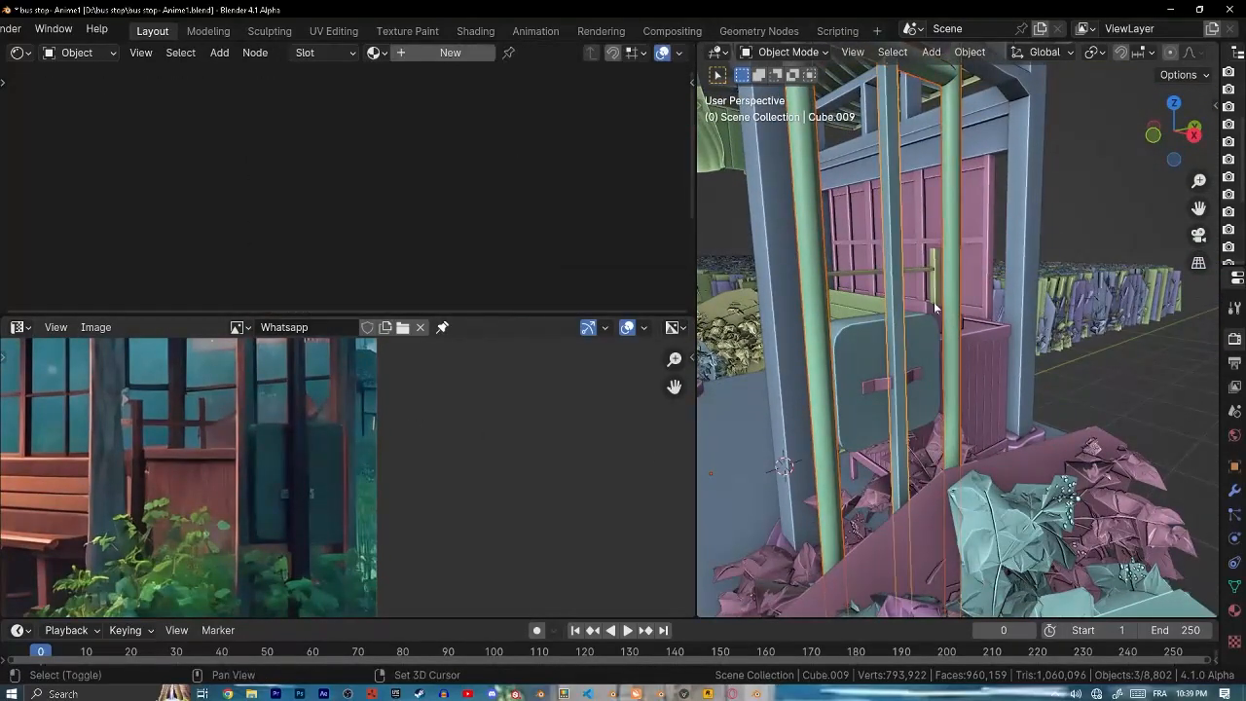
left_click(949, 278, "shift")
key("ctrl+l")
left_click(932, 261)
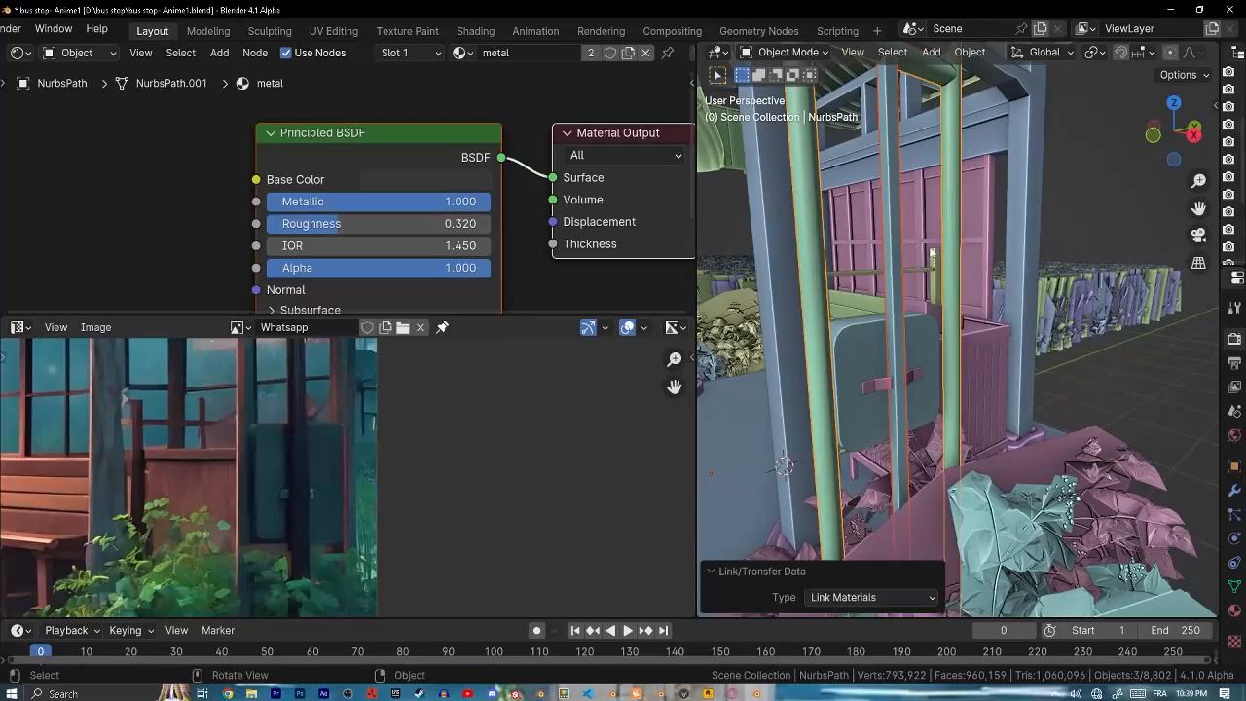
- Create a new material named metal 1 on the rounded box behind the thin post
key("KP_Decimal")
scroll(402, 526, "up", 1)
scroll(924, 506, "down", 1)
middle_click_drag(925, 506, 945, 309, "shift")
left_click(945, 309)
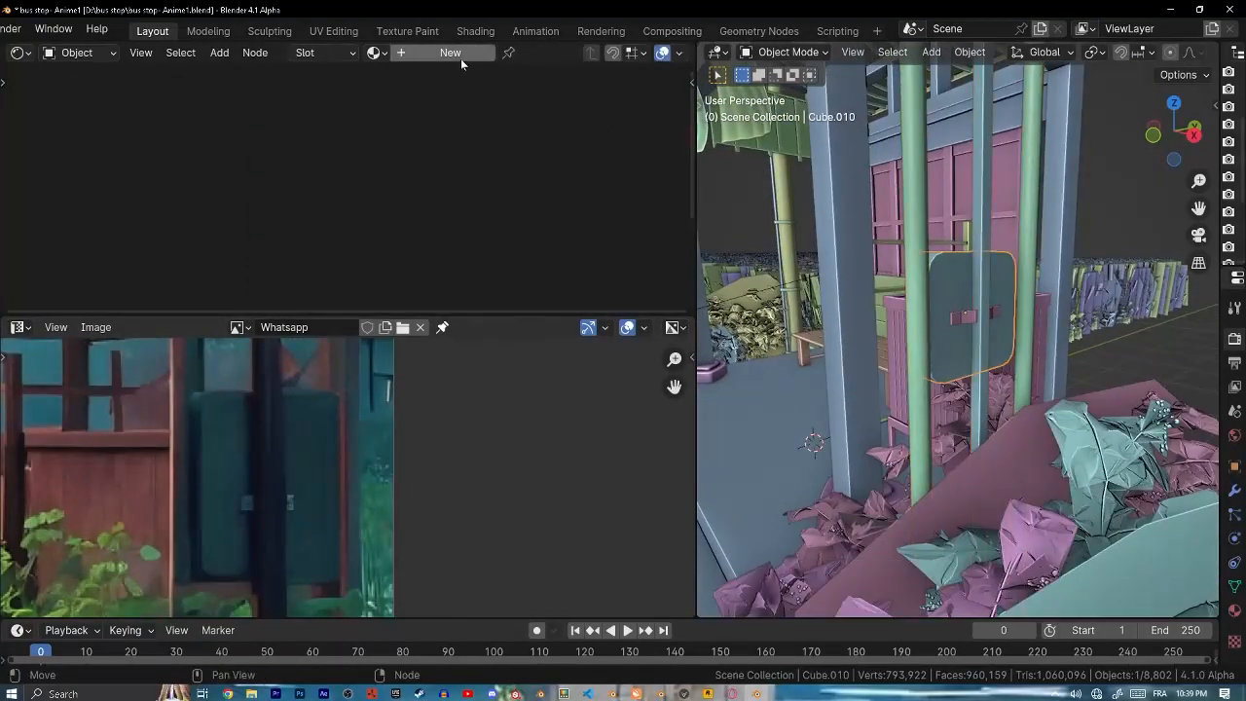
left_click(460, 56)
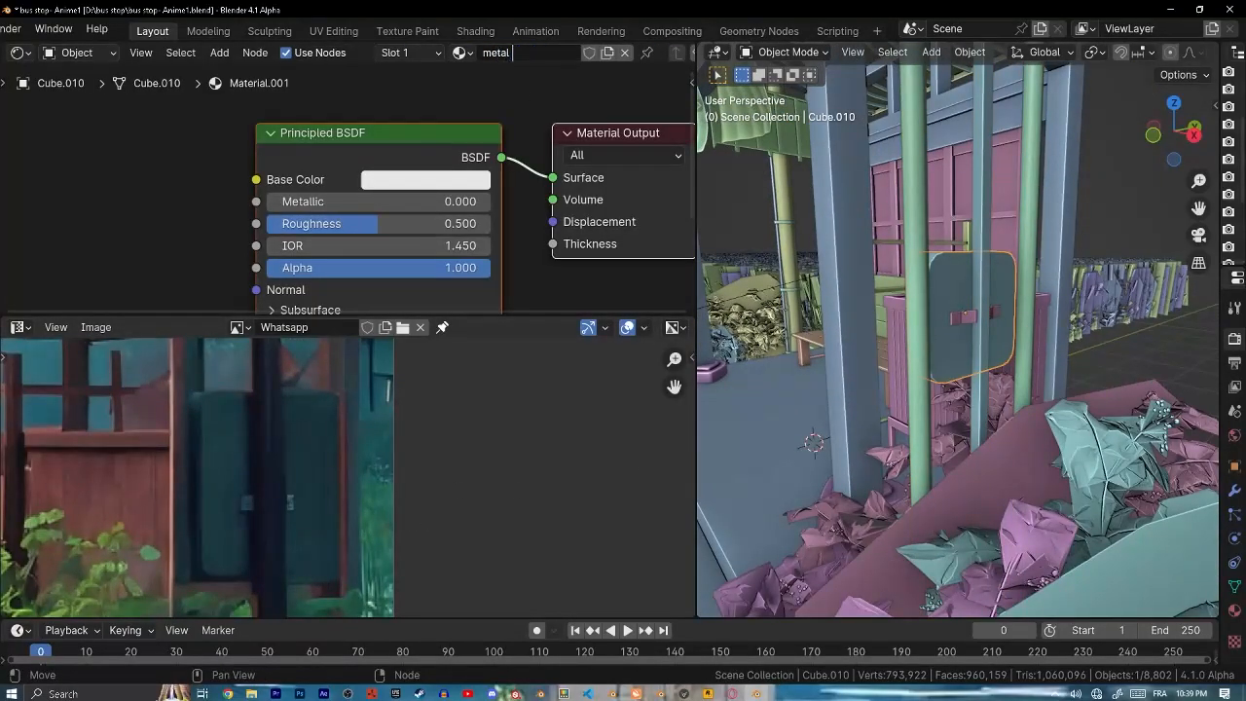
key("Return")
scroll(431, 191, "up", 2)
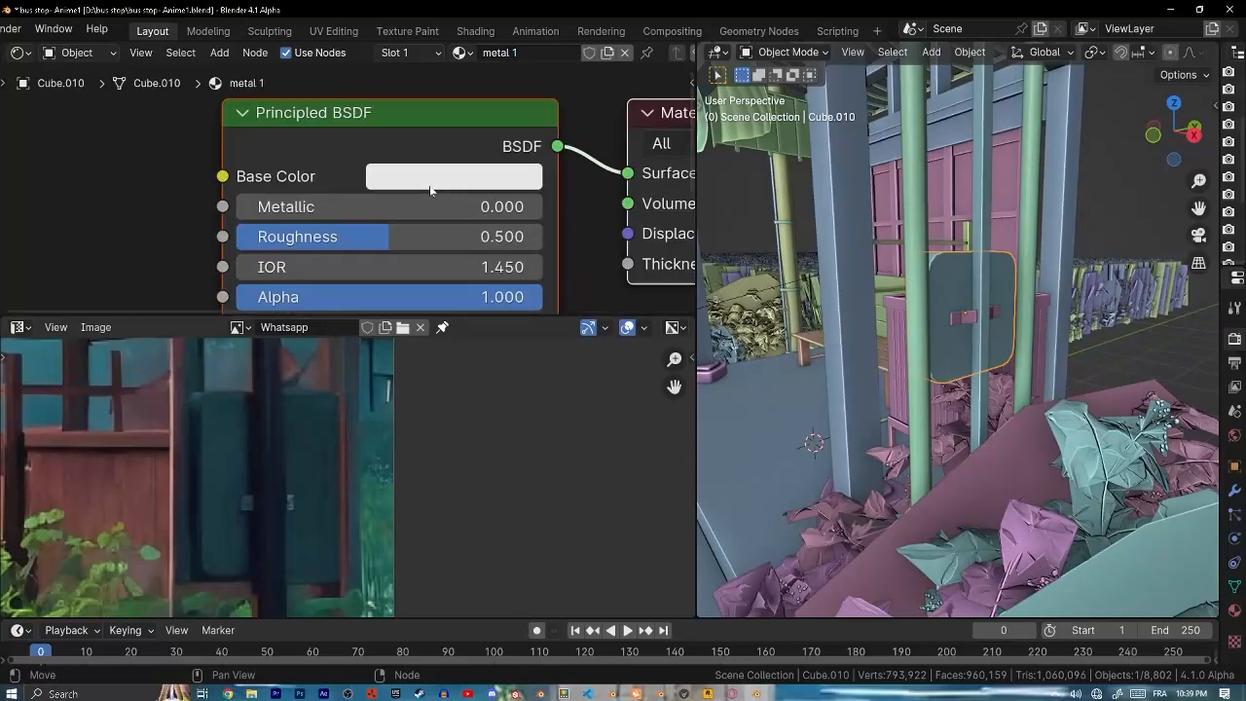
- Isolate the box in Material Preview and set its metal 1 material to Metallic 1.000 and Roughness 0.333
key("KP_Divide")
left_click(1069, 346)
key("z")
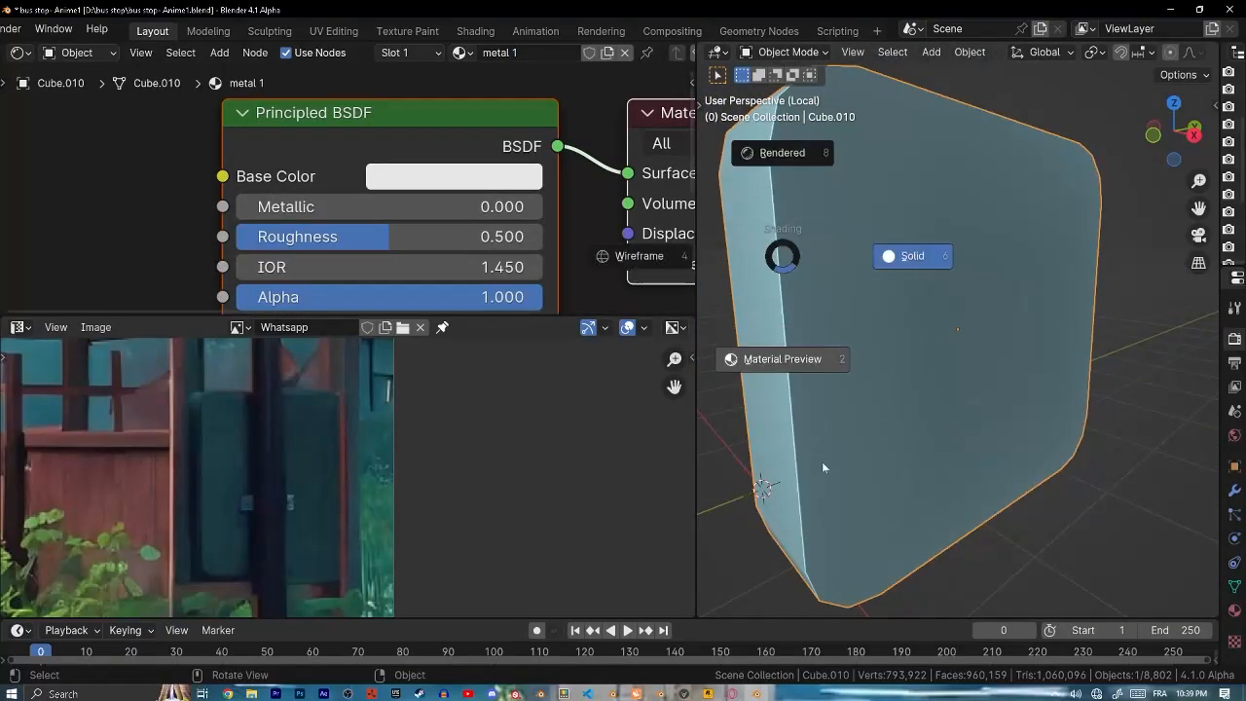
left_click(821, 463)
left_click_drag(378, 209, 545, 209)
mouse_move(388, 236)
left_mouse_down()
mouse_move(452, 236)
mouse_move(371, 236)
left_mouse_up()
middle_click_drag(905, 233, 929, 252)
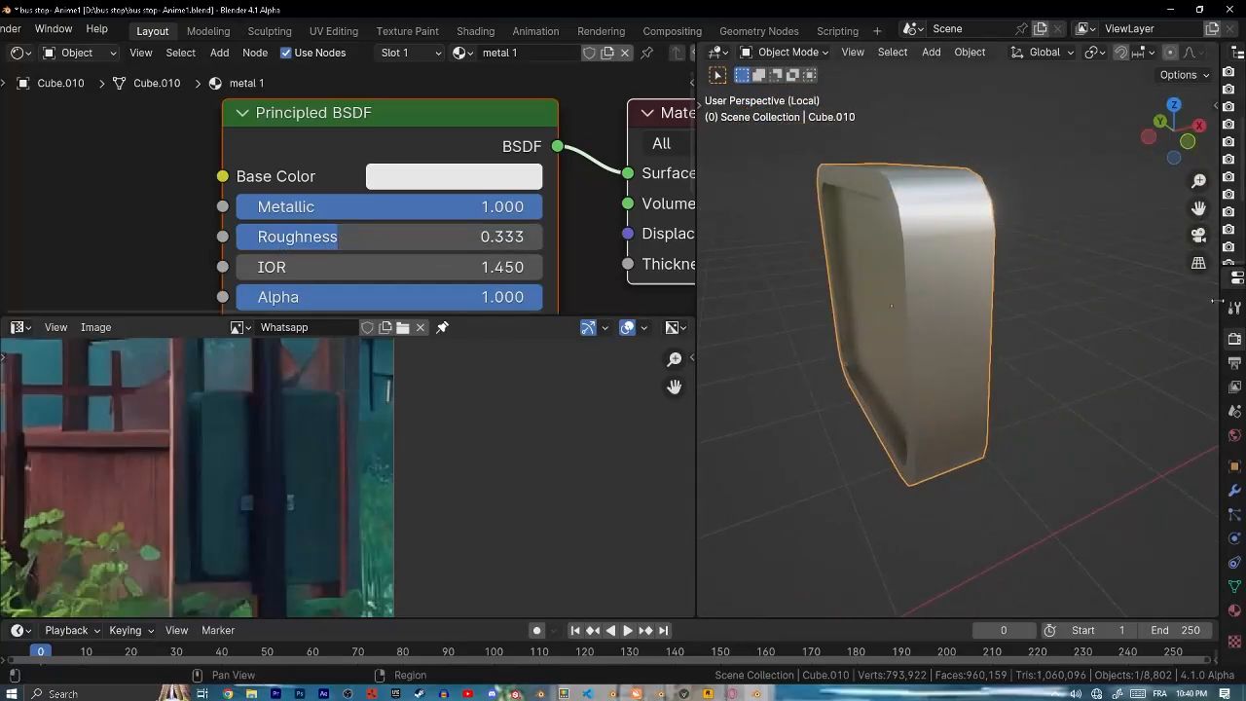
- Widen the properties area and add a Bevel modifier to the box
left_click_drag(1218, 278, 1000, 277)
middle_click_drag(786, 278, 828, 276, "shift")
scroll(1107, 427, "down", 8)
left_click(1014, 609)
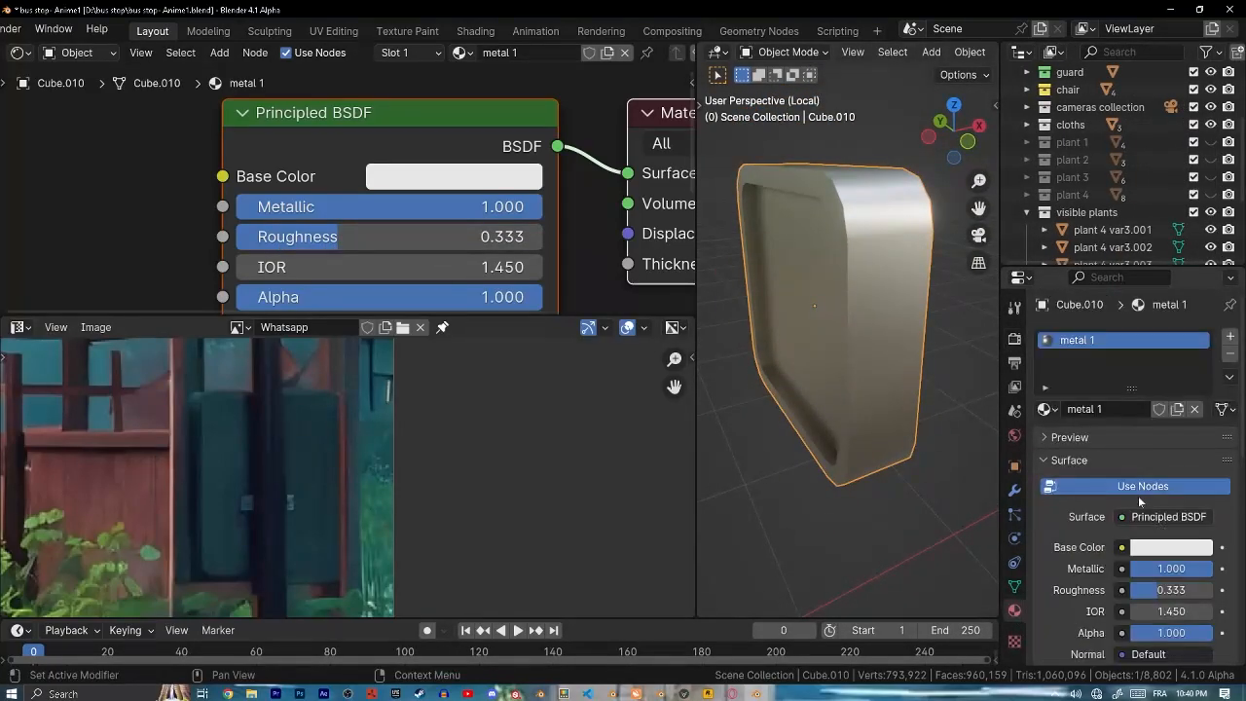
scroll(1138, 496, "down", 3)
scroll(1156, 487, "up", 3)
left_click(1014, 497)
left_click(1102, 335)
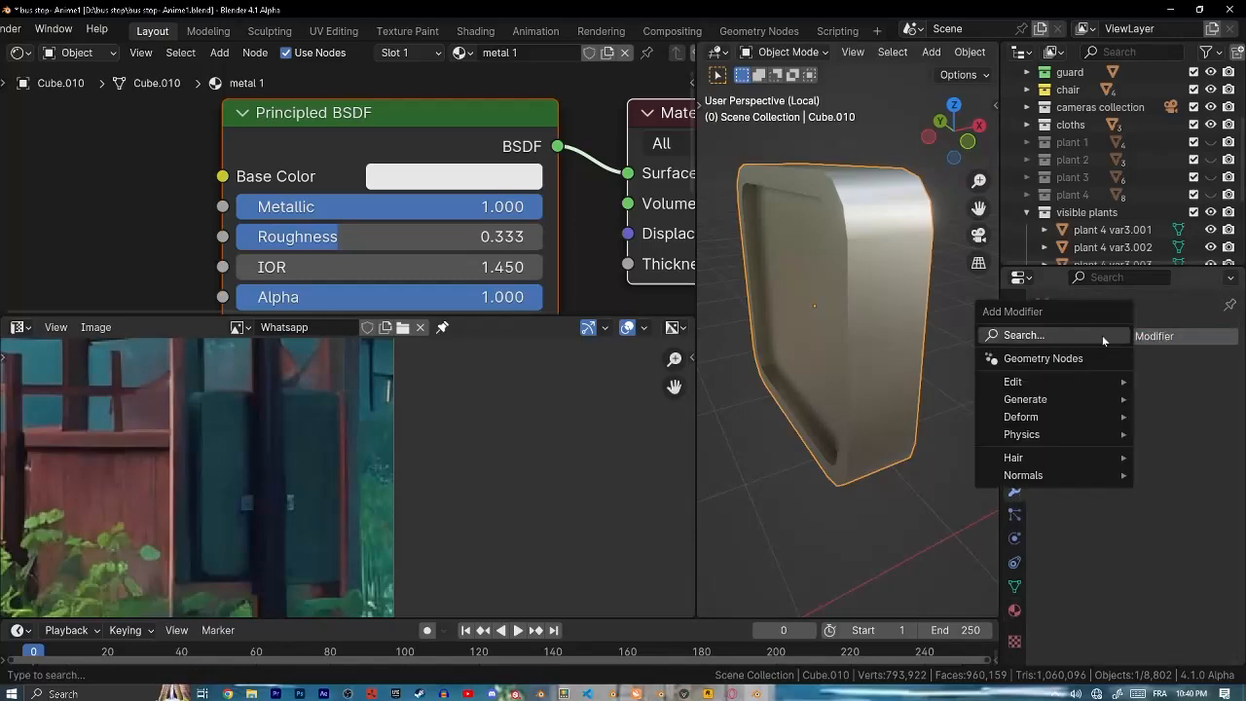
type("bevel")
key("Return")
- Apply all transforms to the box and set its Bevel modifier to an Amount of 0.007 m with 3 segments
middle_click_drag(904, 375, 957, 415)
mouse_move(1162, 431)
left_mouse_down()
mouse_move(1187, 431)
mouse_move(1129, 431)
mouse_move(1146, 431)
left_mouse_up()
key("ctrl+a")
left_click(843, 305)
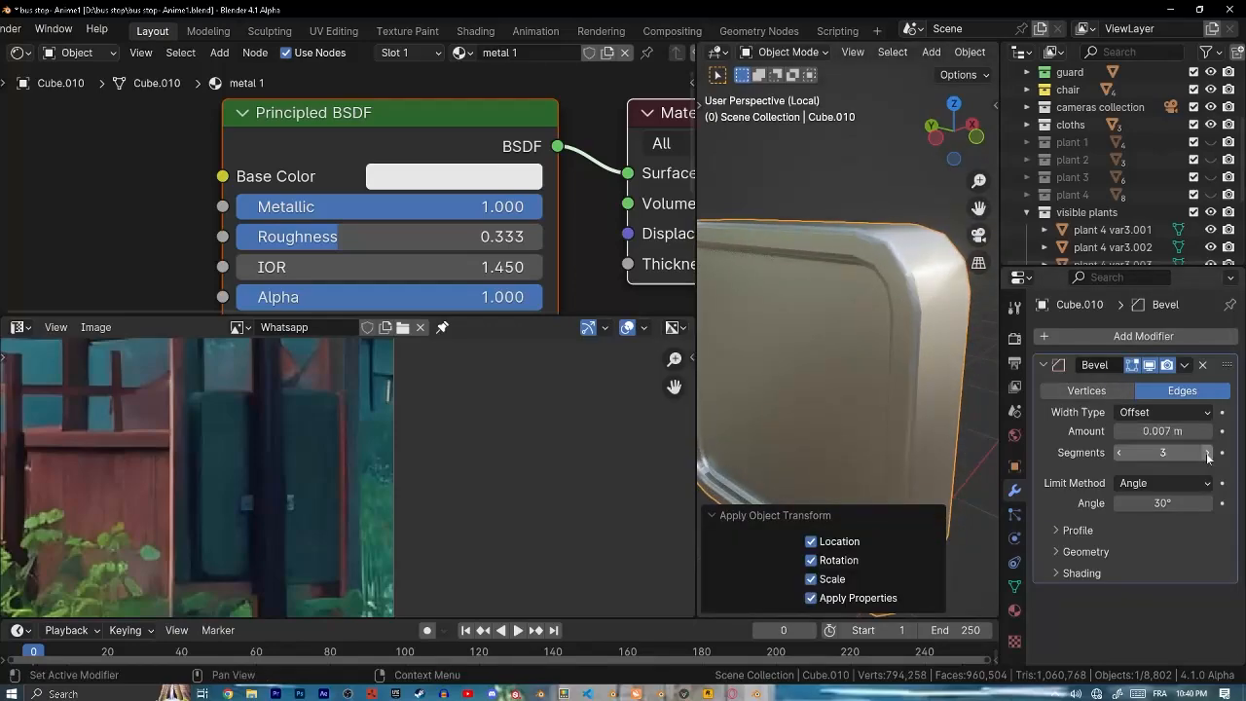
middle_click_drag(915, 322, 835, 344)
left_click(835, 344)
- Darken the metal 1 material's Base Color to mid grey and set its Roughness to 0.703
left_click(1014, 610)
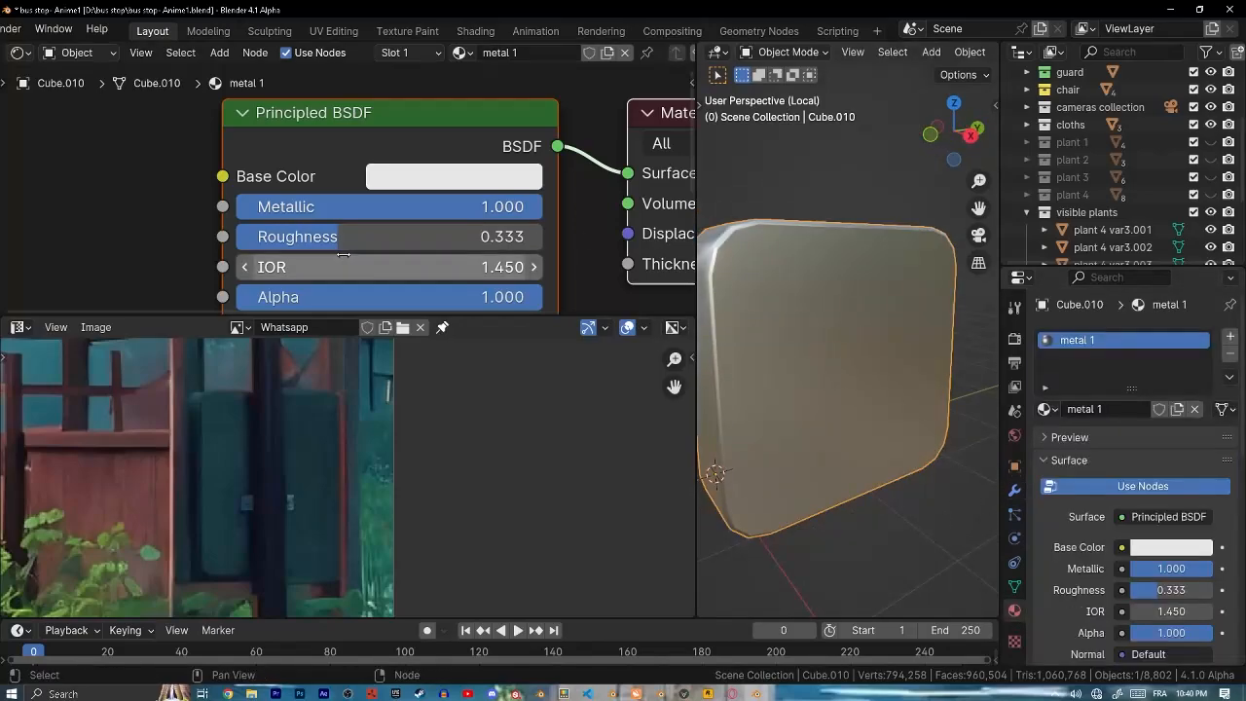
left_click(454, 176)
left_click_drag(646, 266, 646, 356)
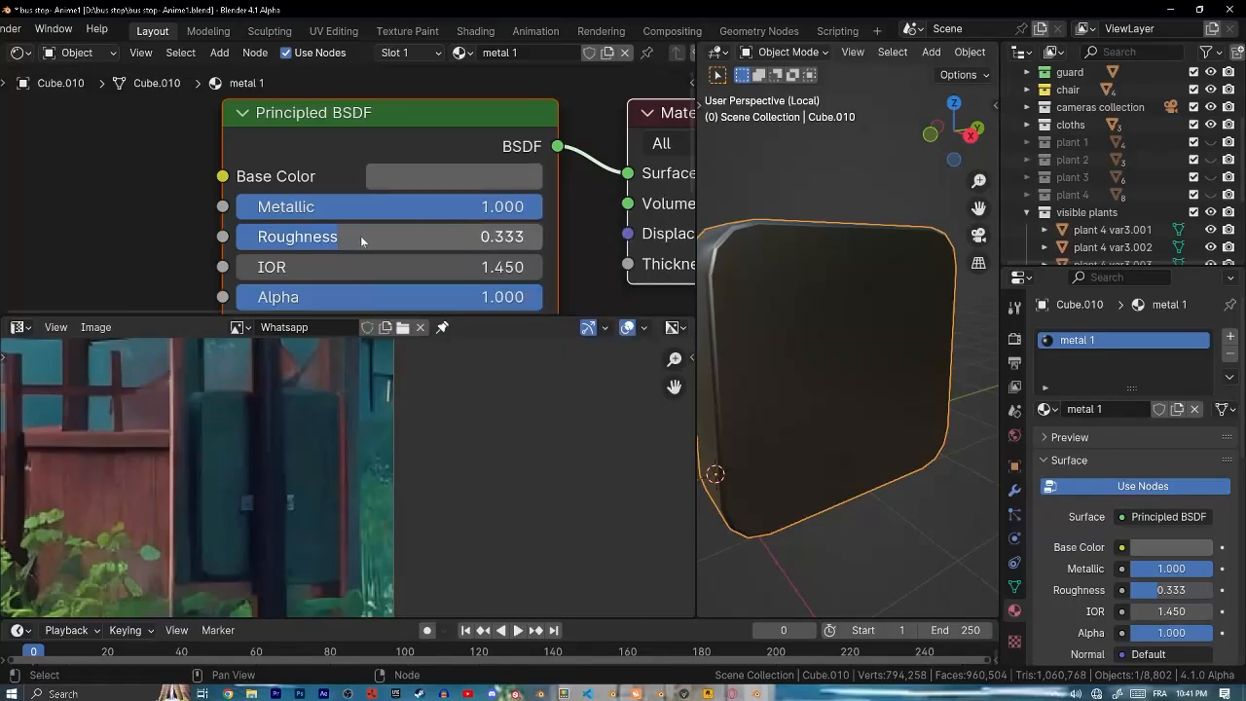
left_click_drag(360, 236, 405, 236)
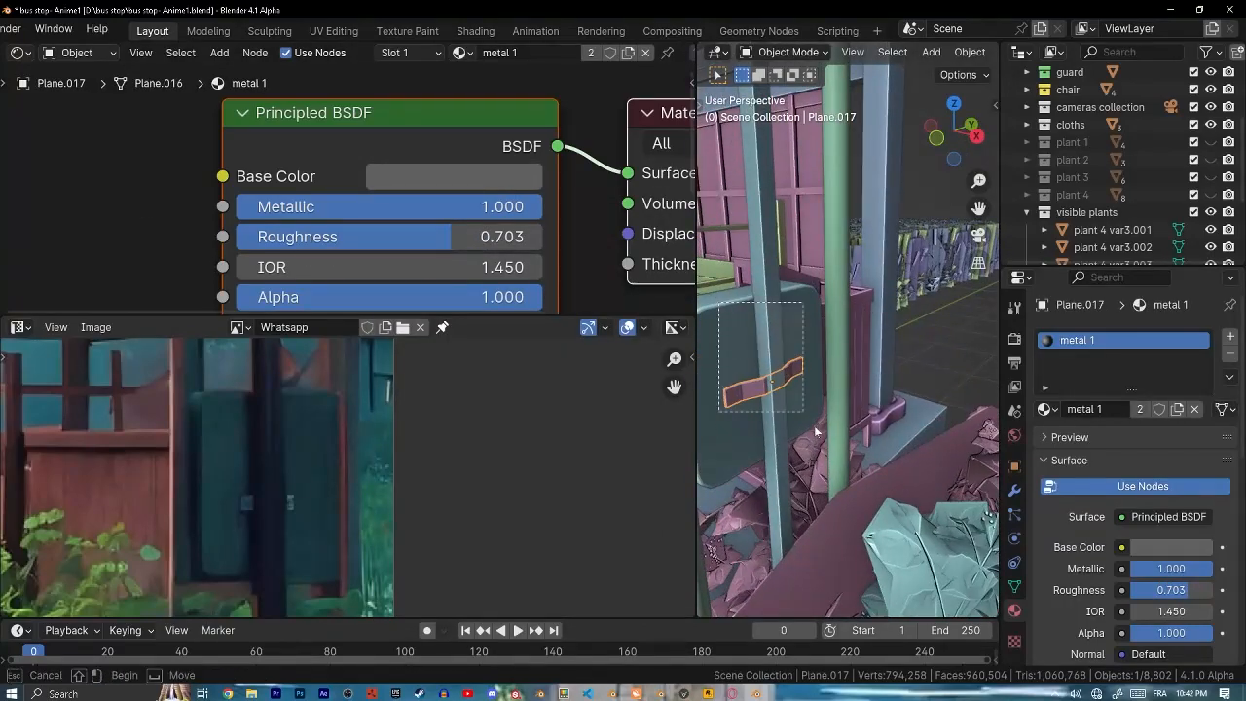
- Deselect the small clasp strip on the box
left_click_drag(816, 431, 815, 432, "ctrl")
scroll(816, 428, "down", 2)
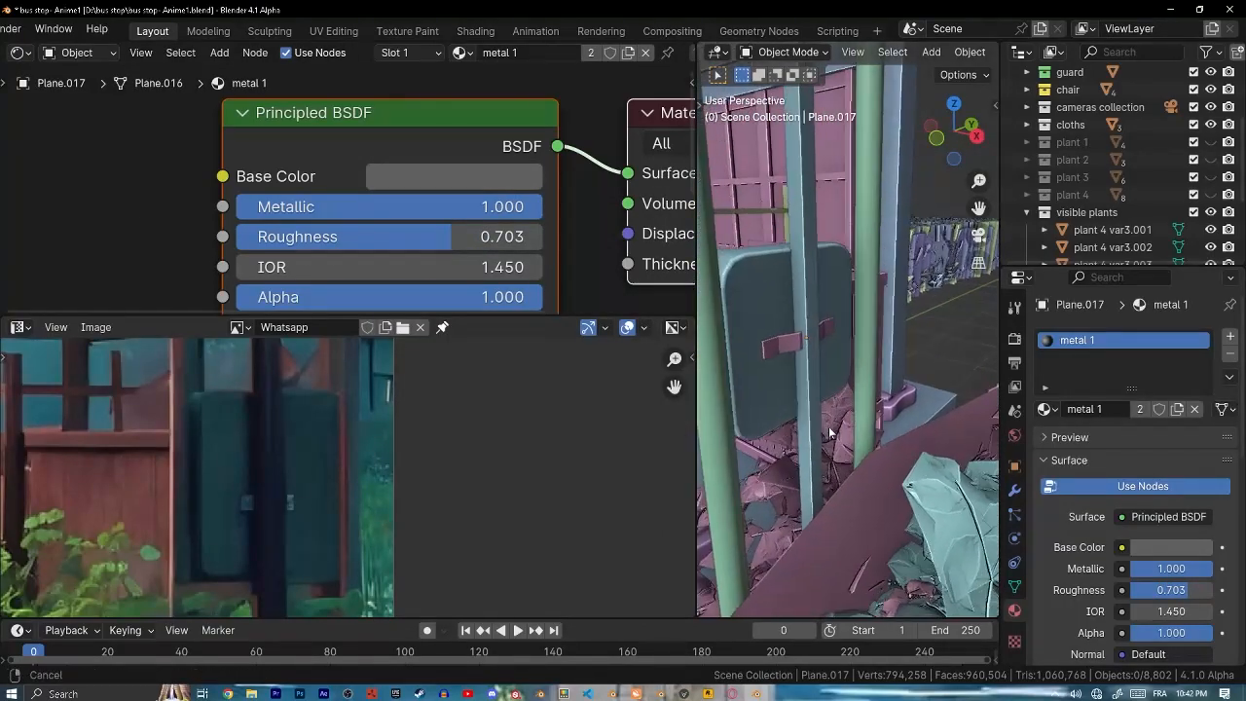
- Save the scene and select the tall sign panel beside the bus stop
key("ctrl+s")
scroll(824, 322, "down", 3)
middle_click_drag(826, 303, 827, 487, "shift")
left_click(827, 280)
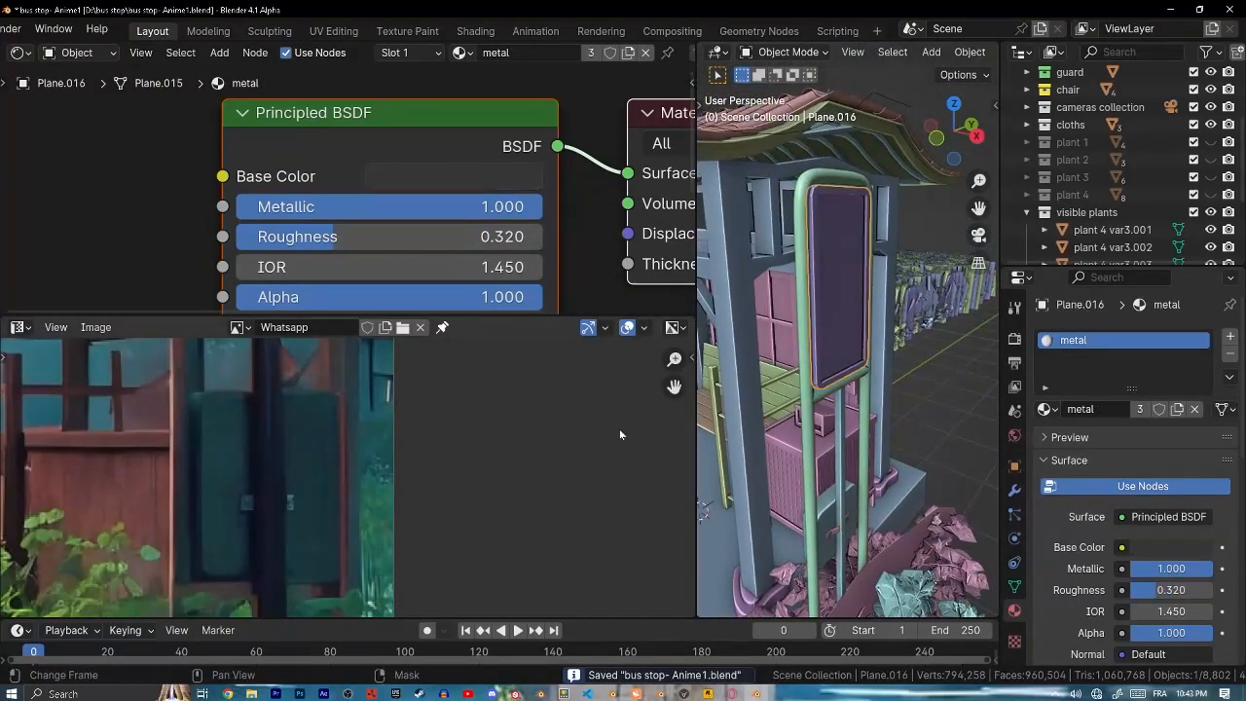
scroll(304, 538, "down", 3)
scroll(359, 524, "up", 4)
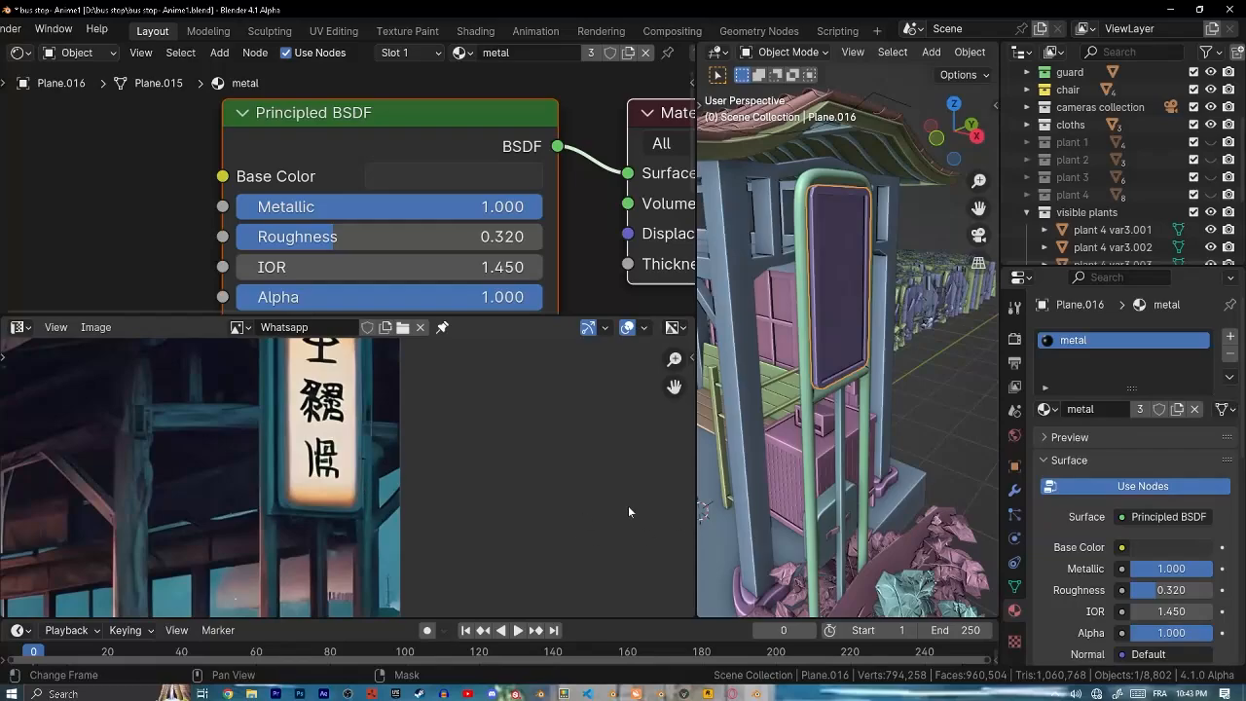
middle_click_drag(759, 457, 912, 418)
scroll(825, 325, "up", 3)
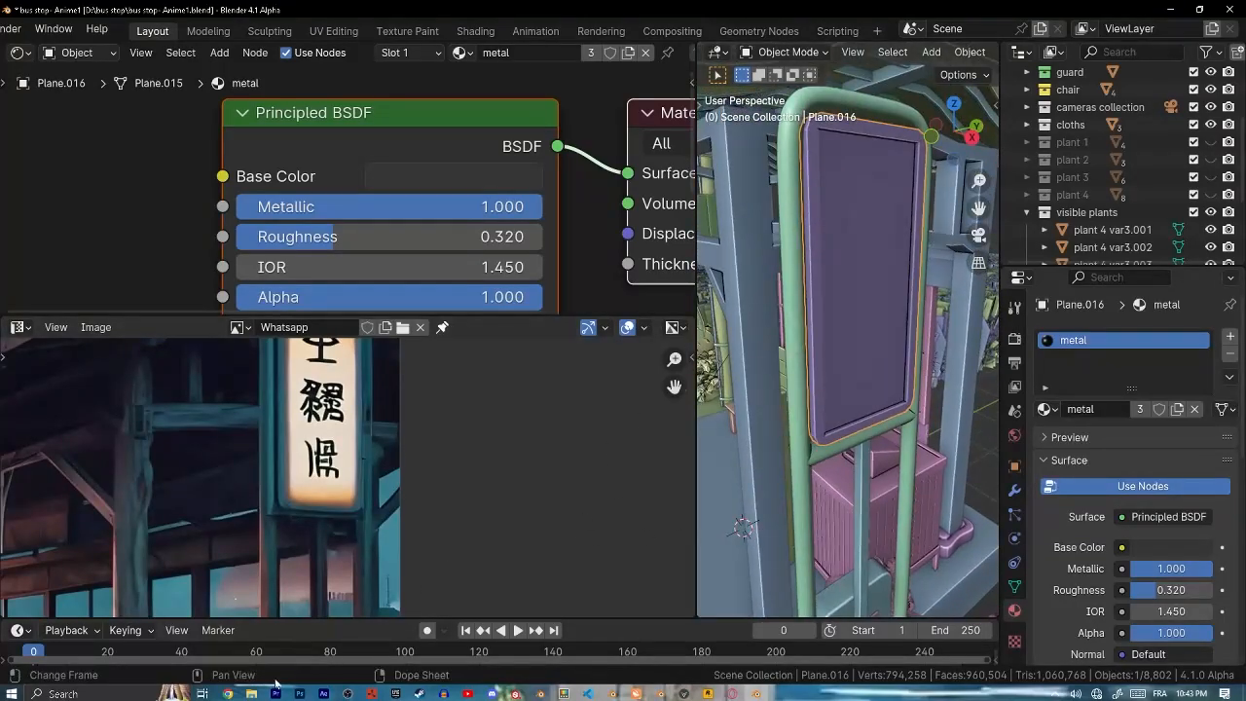
mouse_move(230, 694)
middle_click_drag(769, 419, 778, 292)
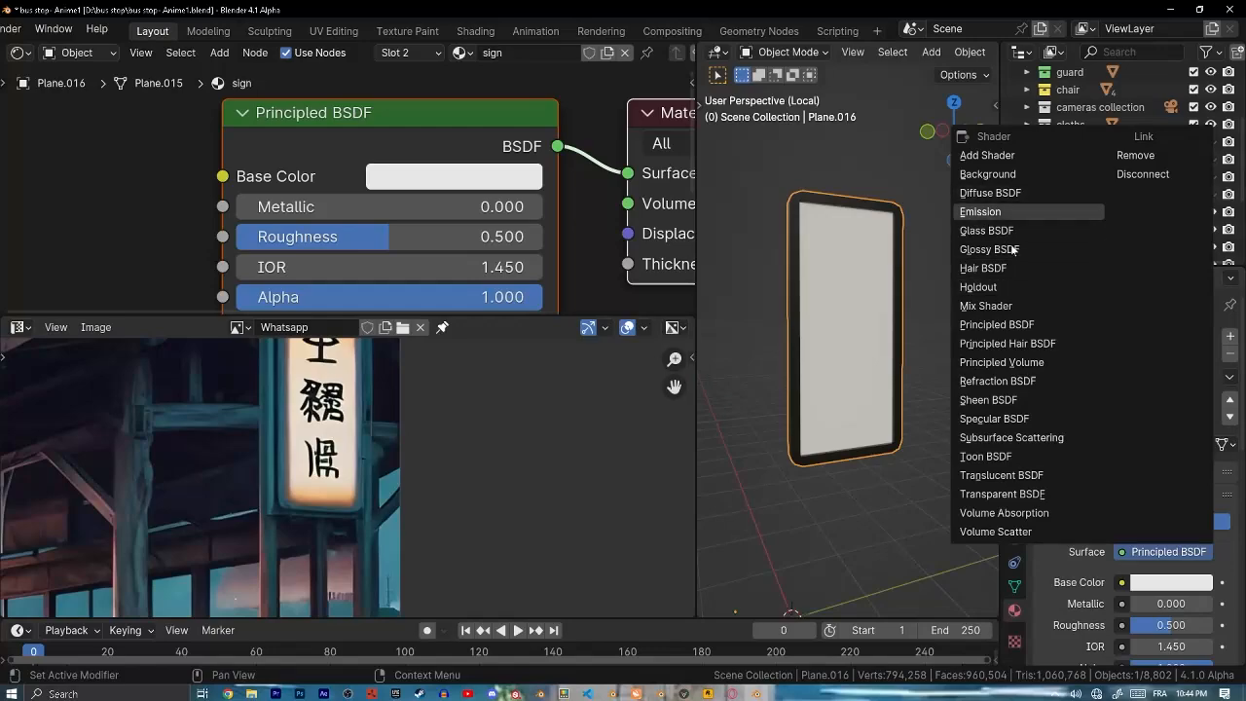
- Change the sign material's surface shader to Emission with a Strength of 5.800
left_click(1011, 212)
left_click_drag(1160, 604, 1203, 603)
middle_click_drag(813, 446, 782, 437)
middle_click_drag(515, 212, 492, 166)
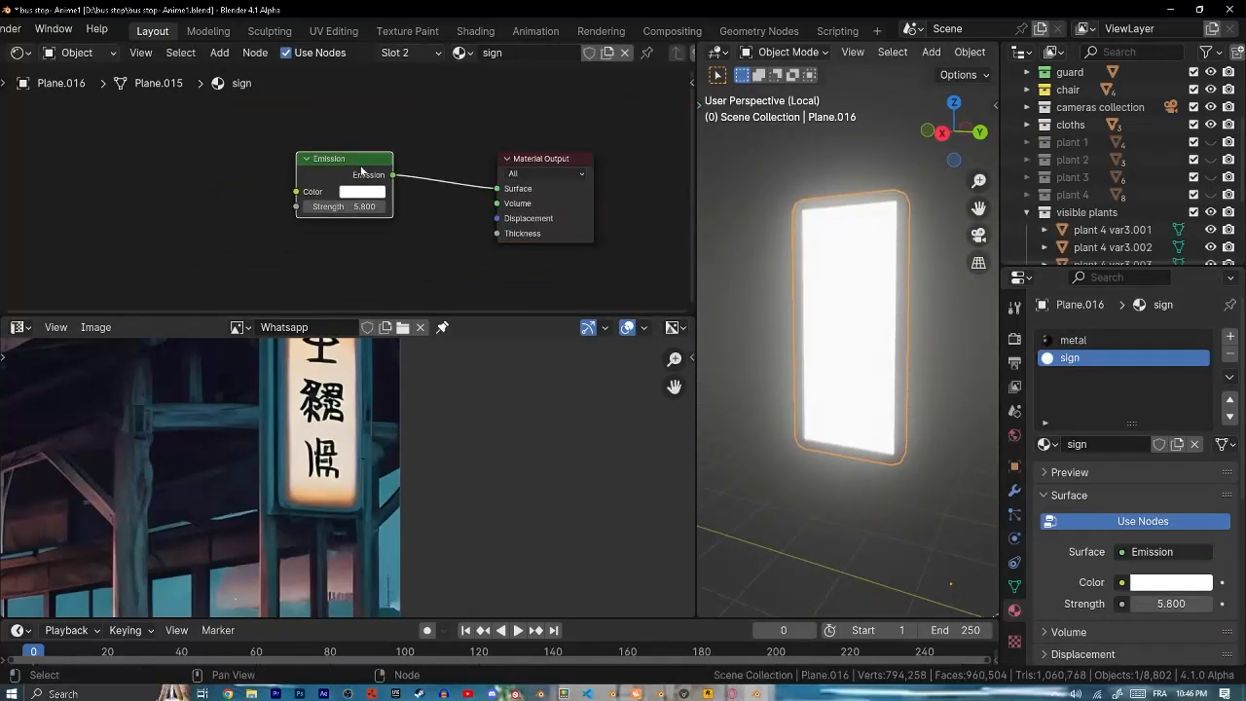
- Bring the japanese-36645_1280 image from the backgrounds folder into the sign material's node tree
left_click_drag(364, 170, 218, 200)
middle_click_drag(353, 131, 455, 117)
mouse_move(248, 691)
left_click(279, 640)
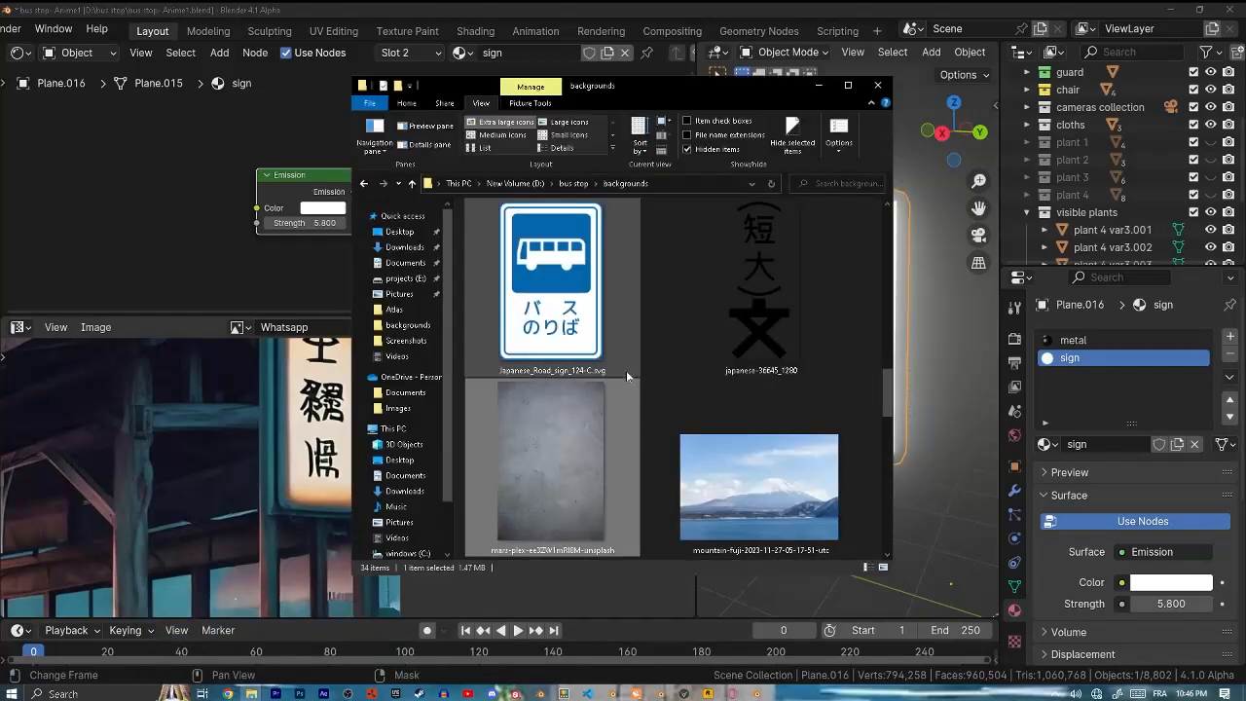
left_click_drag(107, 176, 107, 176)
left_click(820, 86)
middle_click_drag(241, 178, 237, 225)
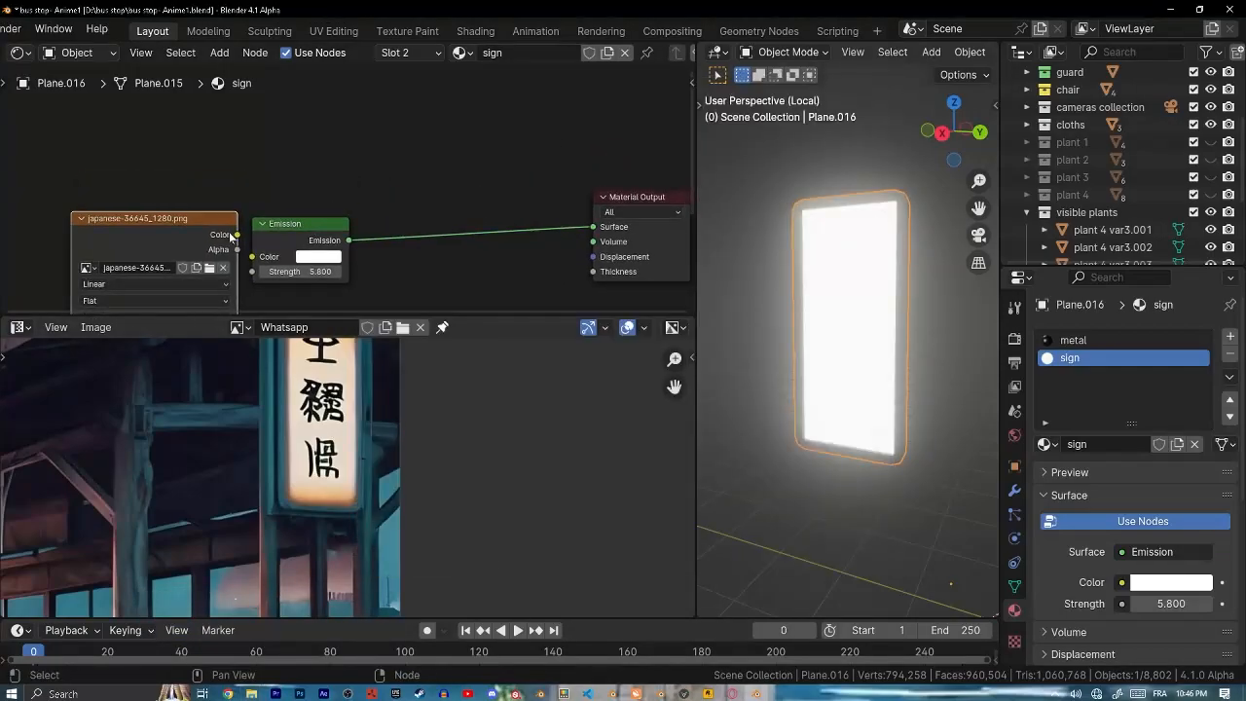
- Enlarge the node editor and insert a Mix Color node between the Emission and Material Output nodes
left_click_drag(224, 223, 446, 44)
scroll(442, 143, "down", 7)
left_click_drag(485, 316, 480, 522)
scroll(469, 368, "up", 5)
middle_click_drag(462, 313, 434, 231)
key("shift+a")
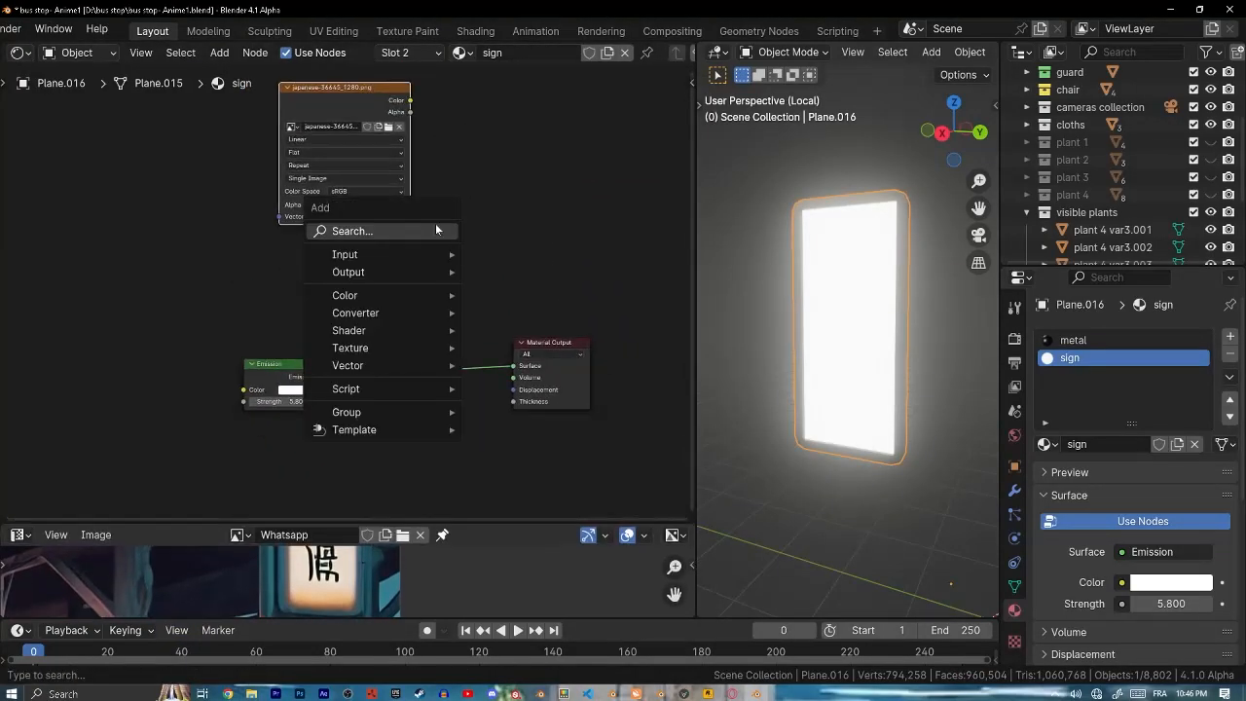
left_click(434, 231)
key("Return")
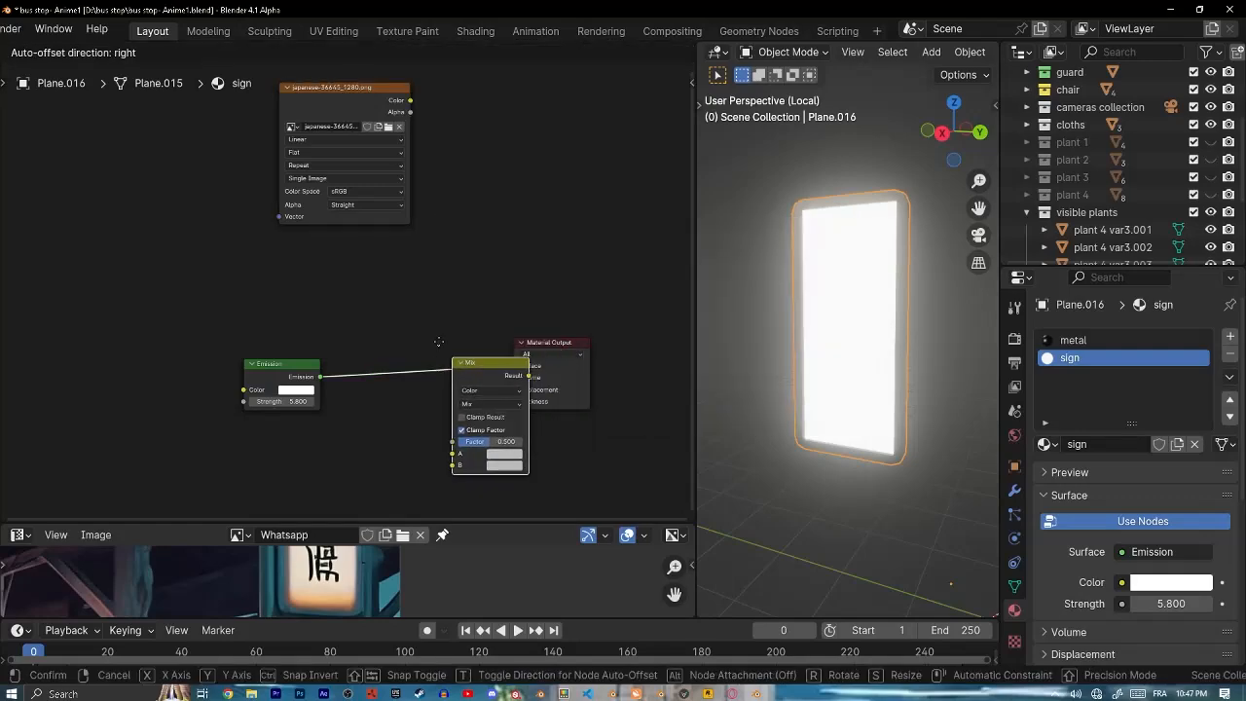
left_click(477, 365)
scroll(357, 334, "up", 2)
- Add a Shader to RGB node and feed it from the Emission node
key("shift+a")
left_click(385, 255)
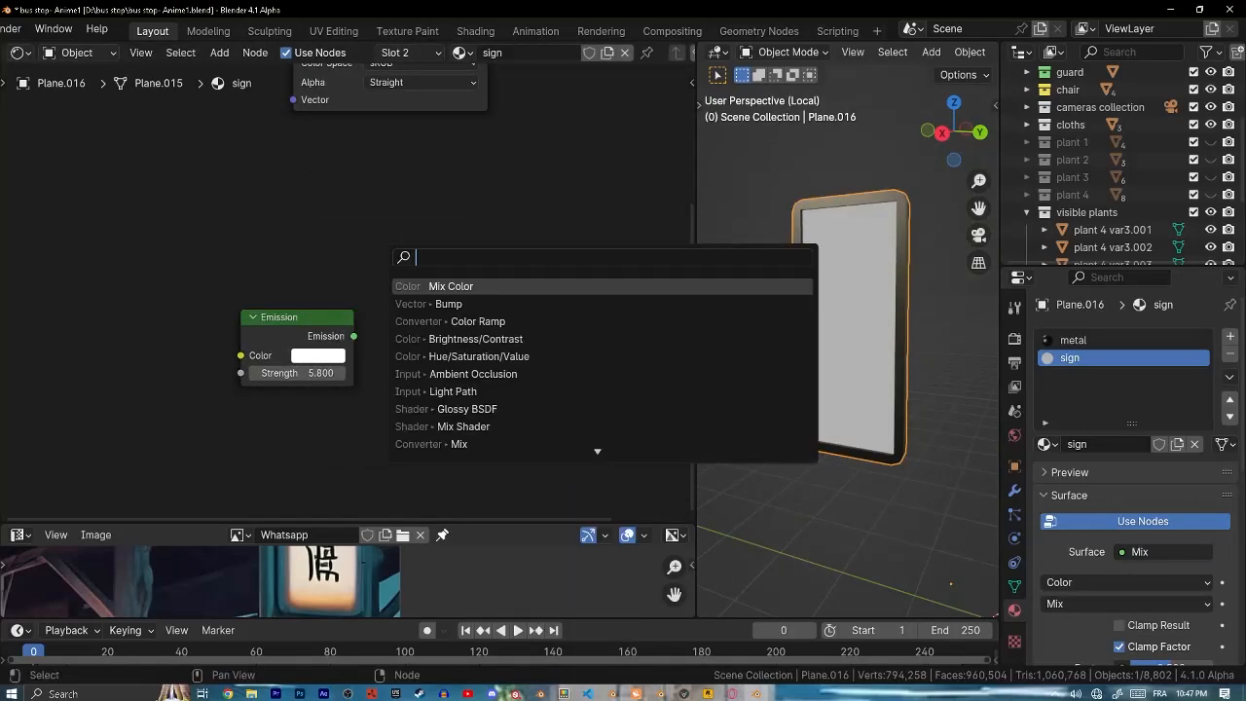
type("shader ")
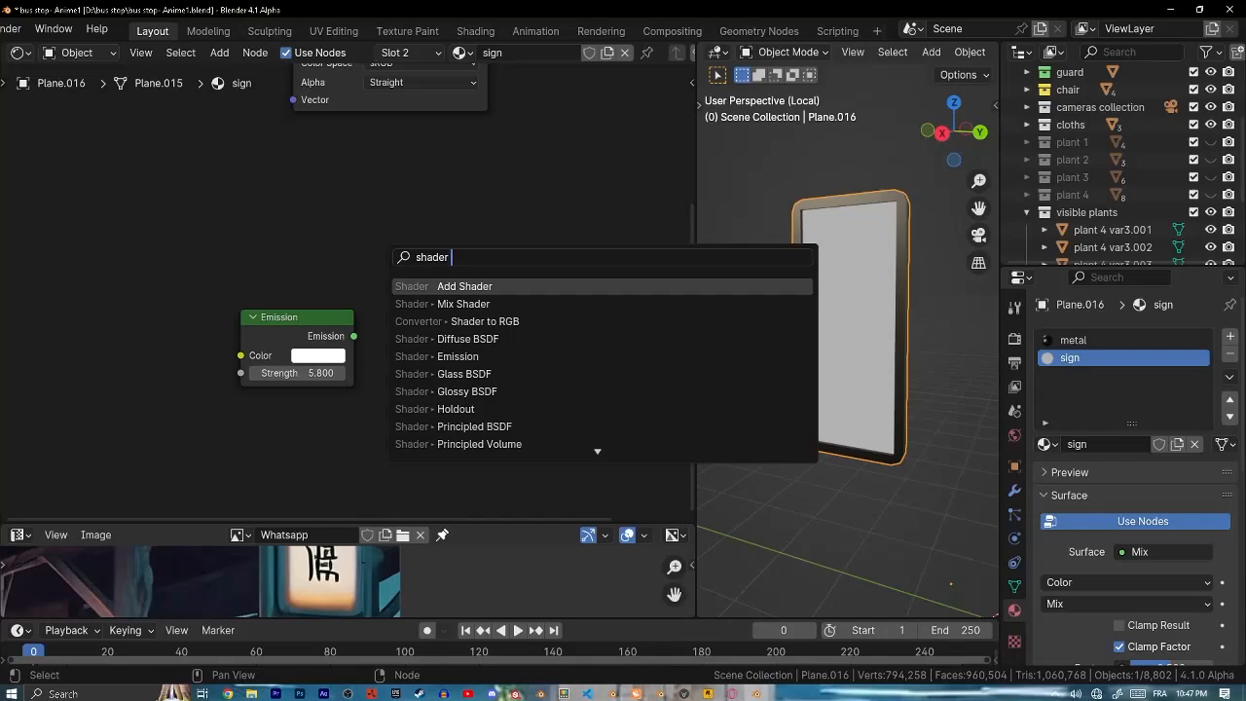
type("to")
key("Return")
left_click(356, 340)
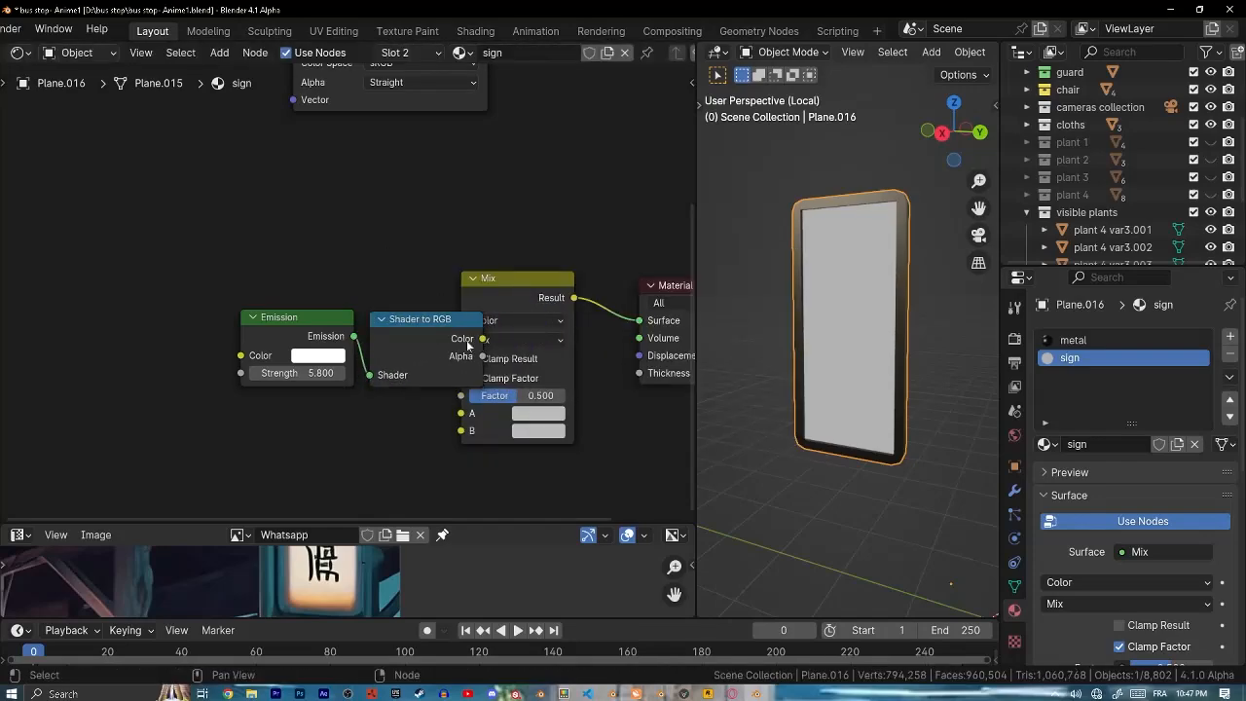
- Connect the image's Color to the Mix node's A input and the Shader to RGB Color to its B input
left_click_drag(494, 419, 507, 335)
middle_click_drag(516, 326, 473, 367)
middle_click_drag(434, 203, 423, 270)
left_click_drag(370, 217, 269, 306)
left_click_drag(333, 124, 368, 151)
left_click_drag(388, 379, 391, 381)
- Unwrap the sign's glowing faces with Cube Projection and enlarge the UV editor
key("Tab")
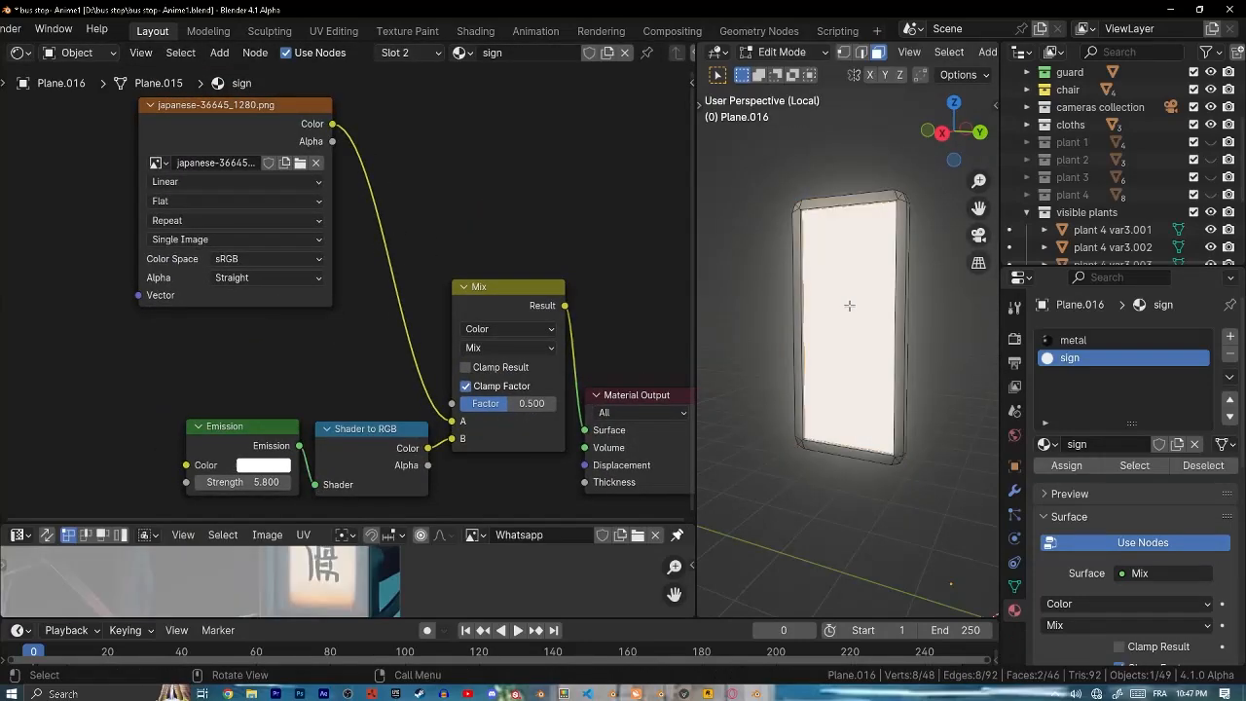
middle_click_drag(848, 306, 885, 292)
key("u")
left_click(848, 230)
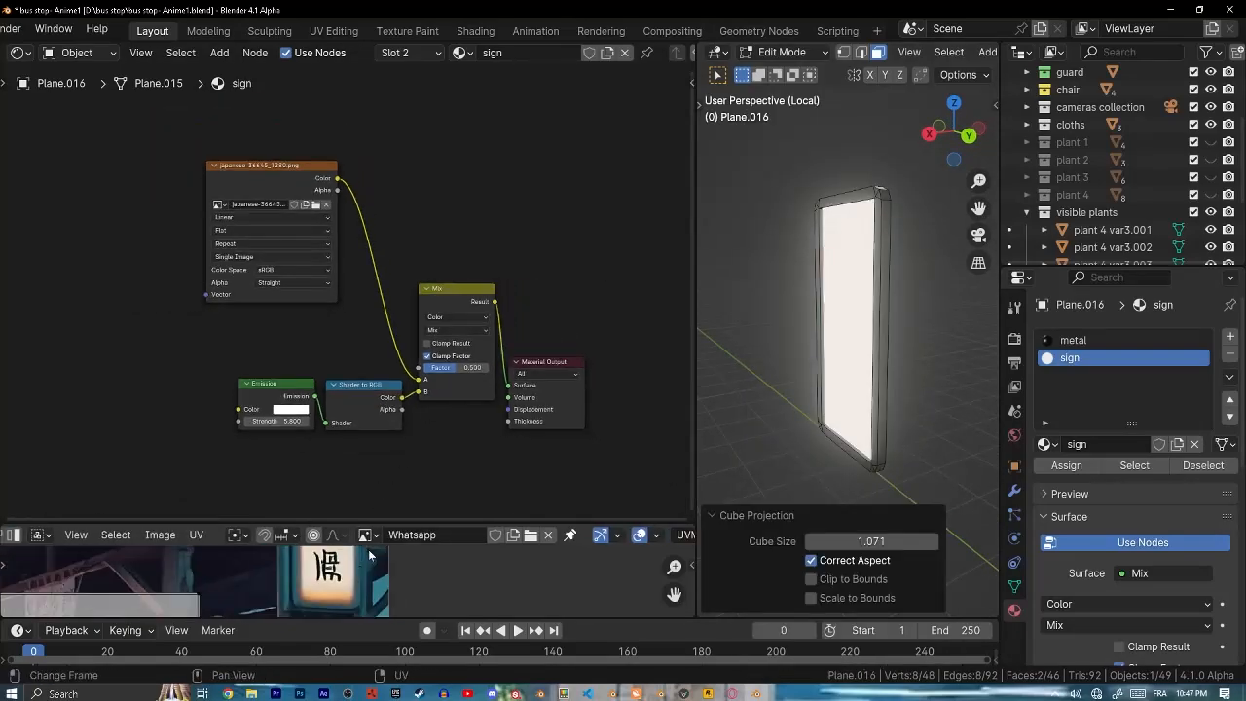
left_click_drag(370, 526, 370, 323)
scroll(369, 480, "up", 3)
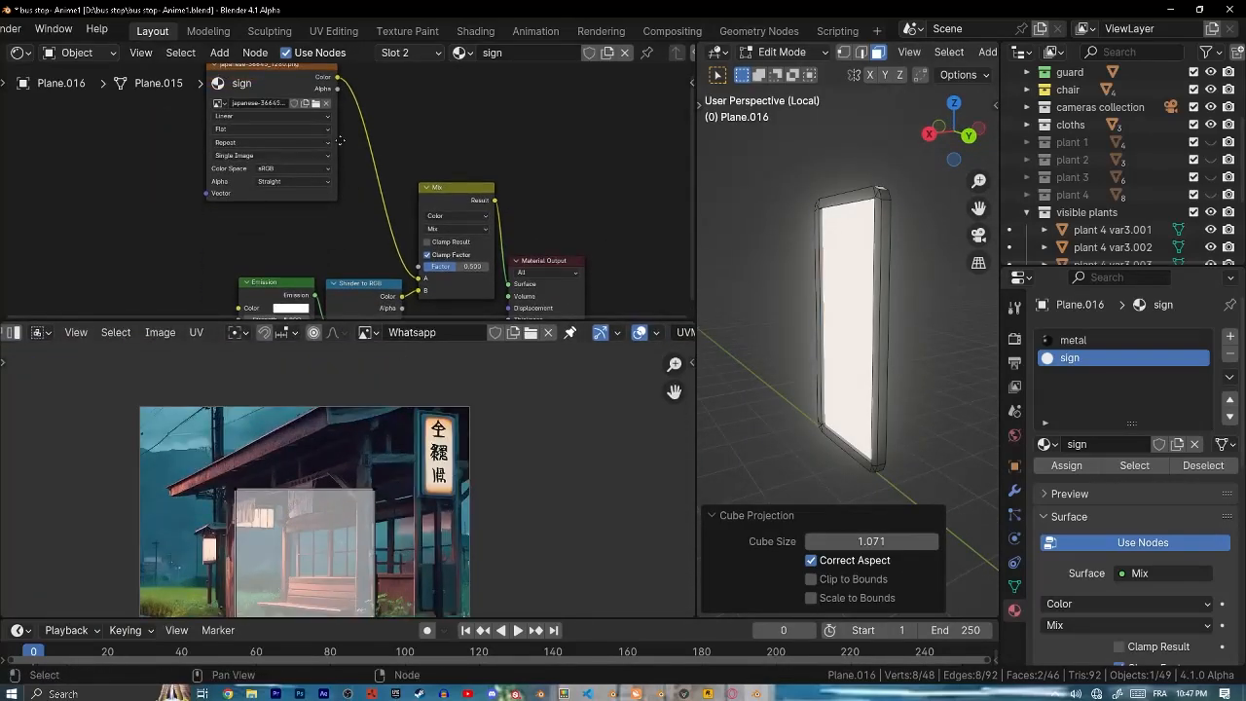
- Add Texture Coordinate and Mapping nodes to the image texture and try a Mix Factor of 0.000
middle_click_drag(339, 140, 471, 202)
left_click(422, 155)
key("ctrl+t")
middle_click_drag(737, 253, 790, 255)
scroll(487, 257, "up", 4)
middle_click_drag(602, 308, 401, 205)
scroll(488, 257, "up", 2)
left_click_drag(392, 246, 326, 247)
middle_click_drag(857, 273, 822, 267)
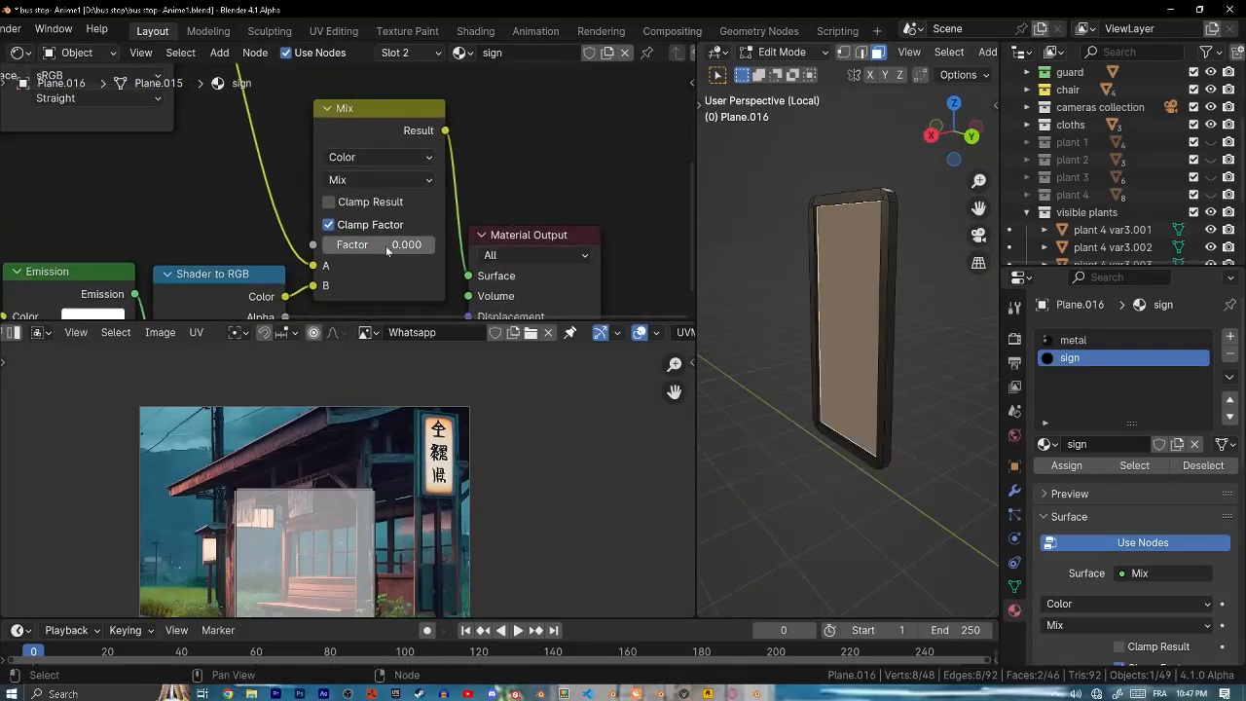
- Set the Mix node's blending mode to Multiply
left_click(396, 181)
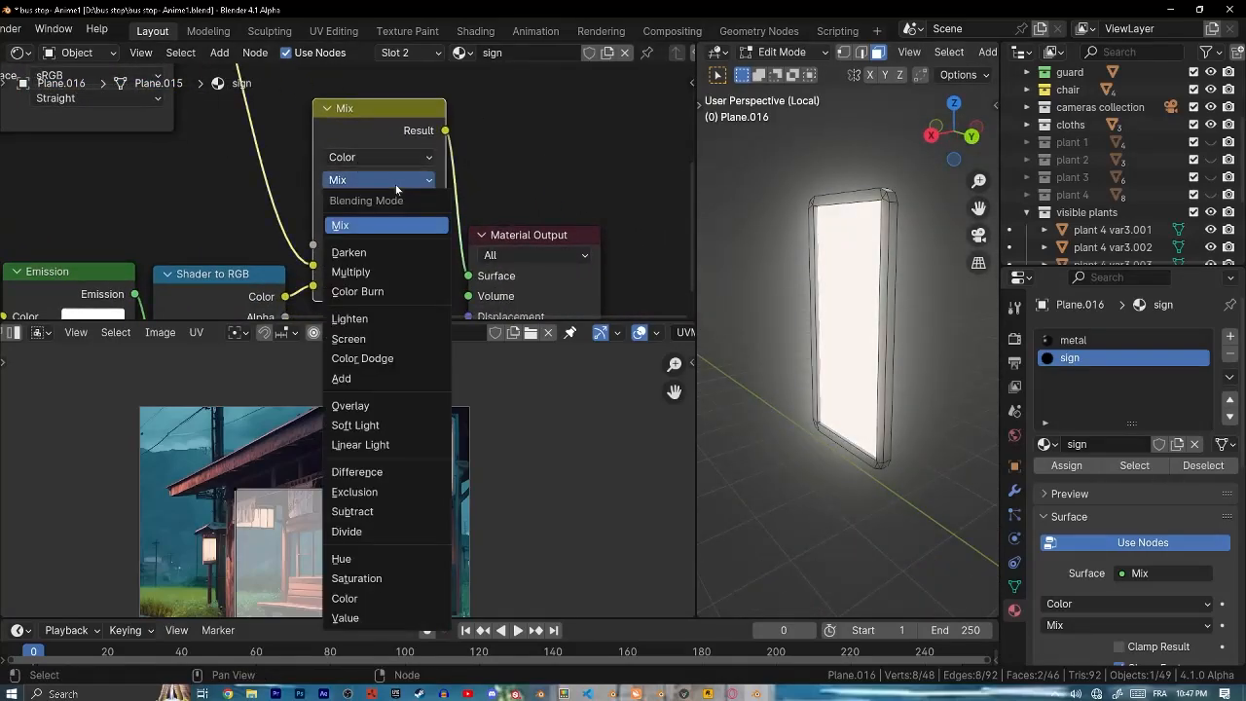
left_click(379, 276)
scroll(311, 194, "down", 1)
middle_click_drag(292, 165, 509, 265)
- Show japanese-36645_1280.png in the UV editor and scale the sign face's UVs to cover the characters
left_click(293, 93)
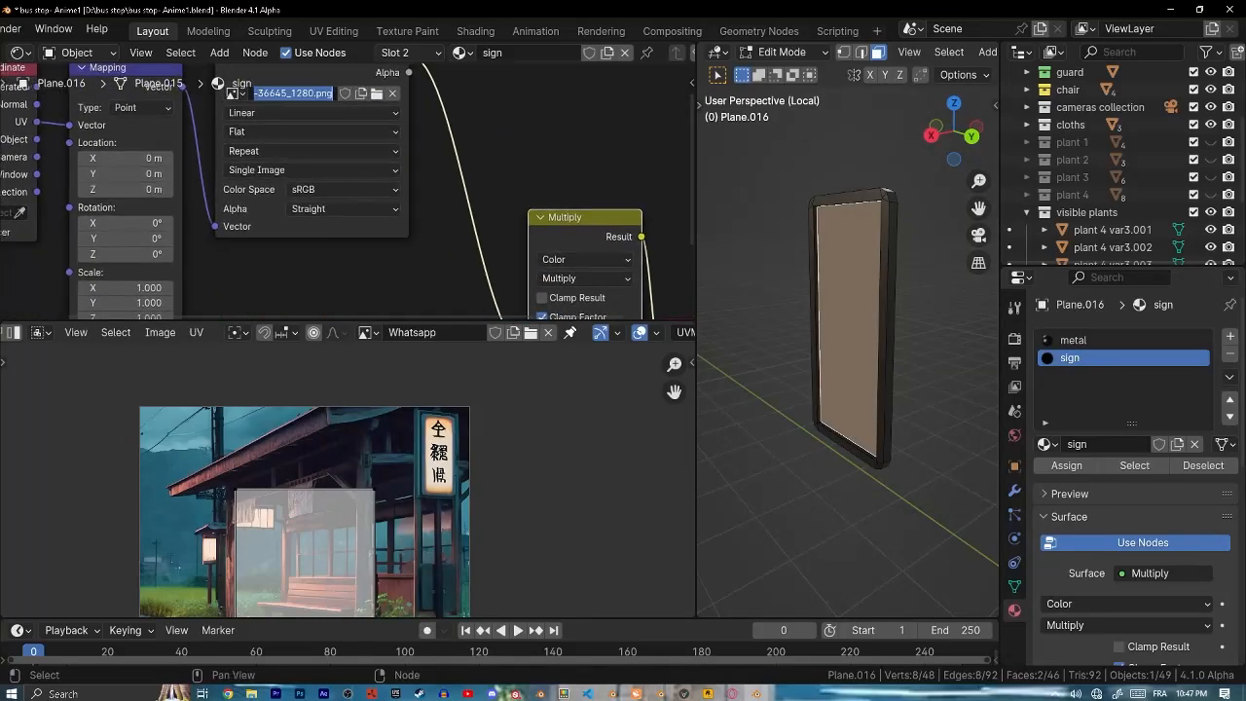
left_click(367, 332)
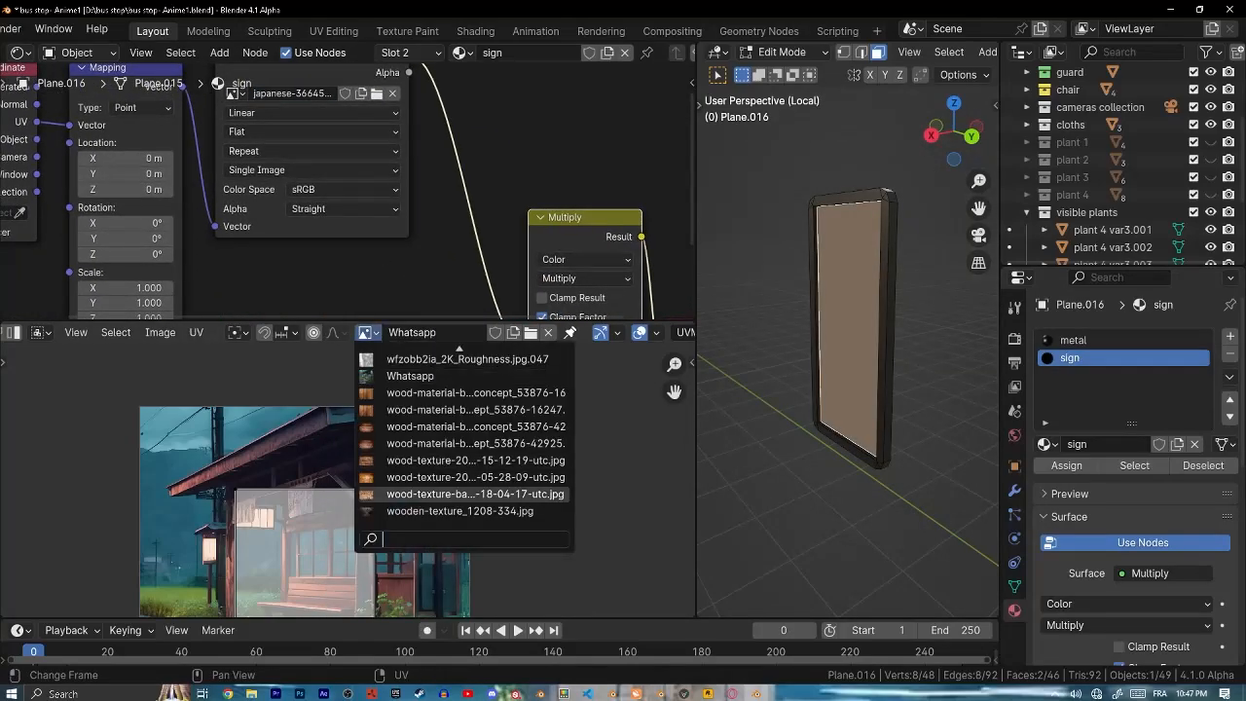
type("japanese-36645_1280.png")
key("Return")
key("s")
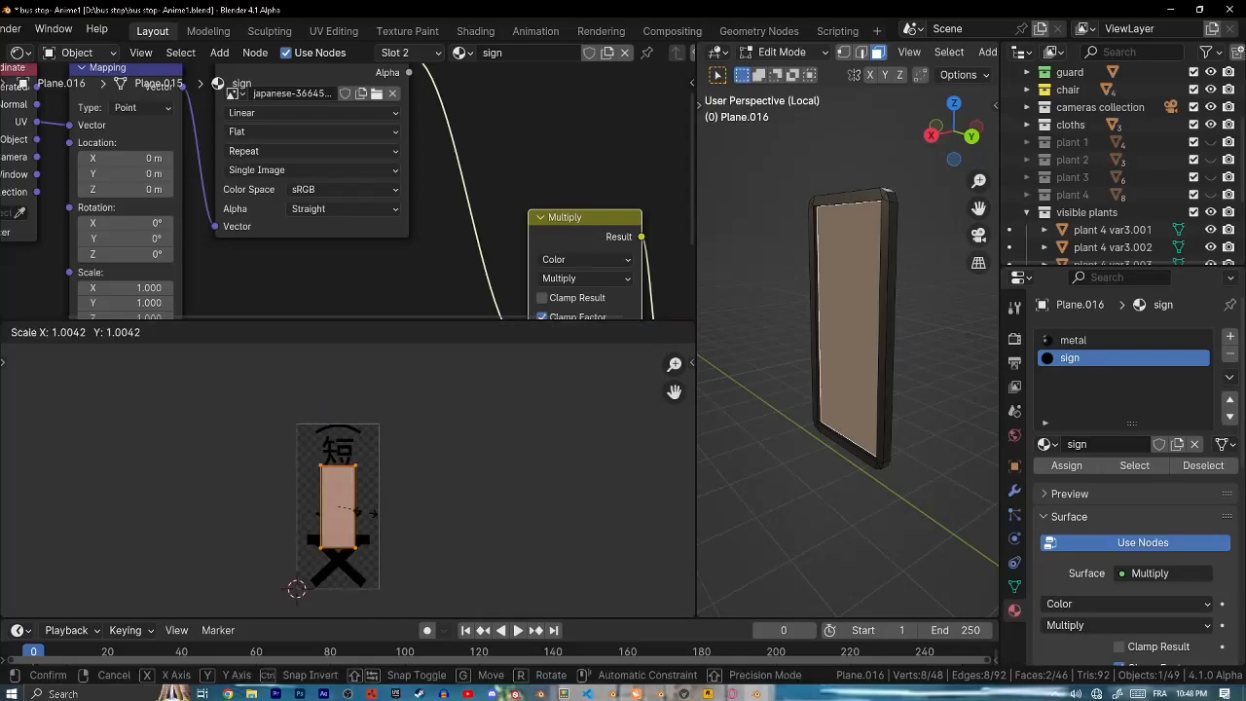
left_click(753, 430)
key("Tab")
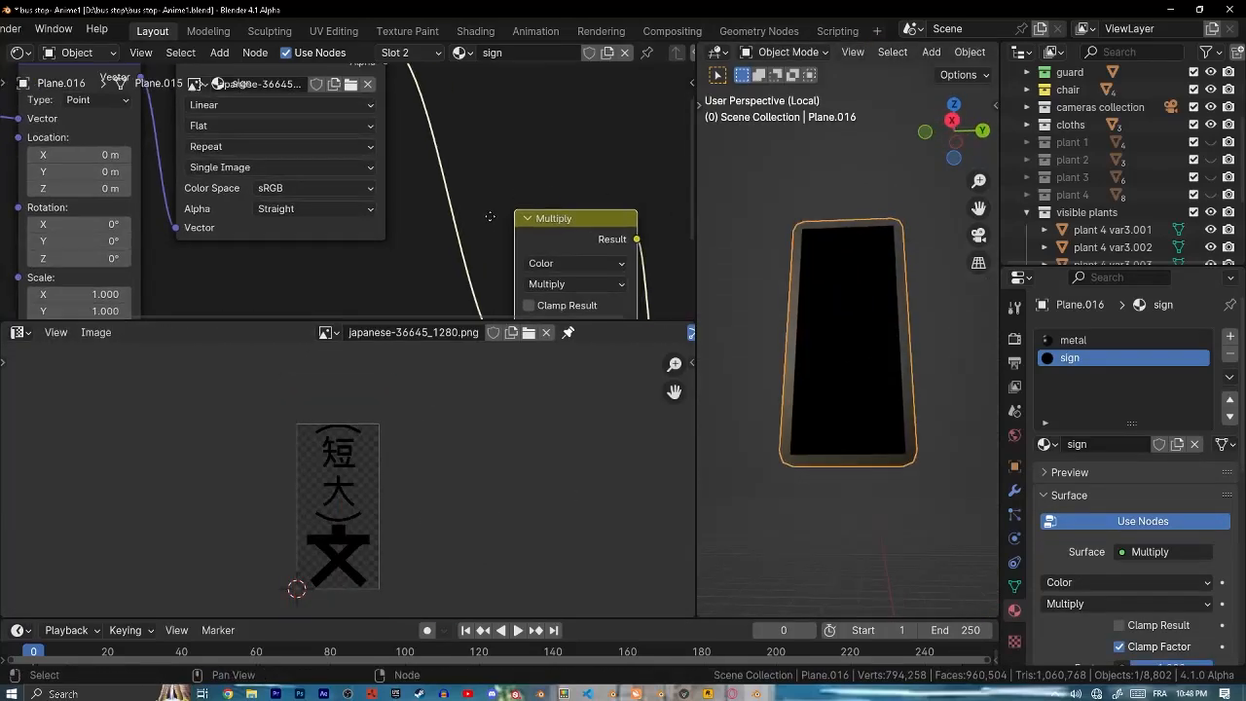
- Switch the blending mode of the Multiply node to Add
middle_click_drag(618, 279, 369, 162)
left_click(370, 160)
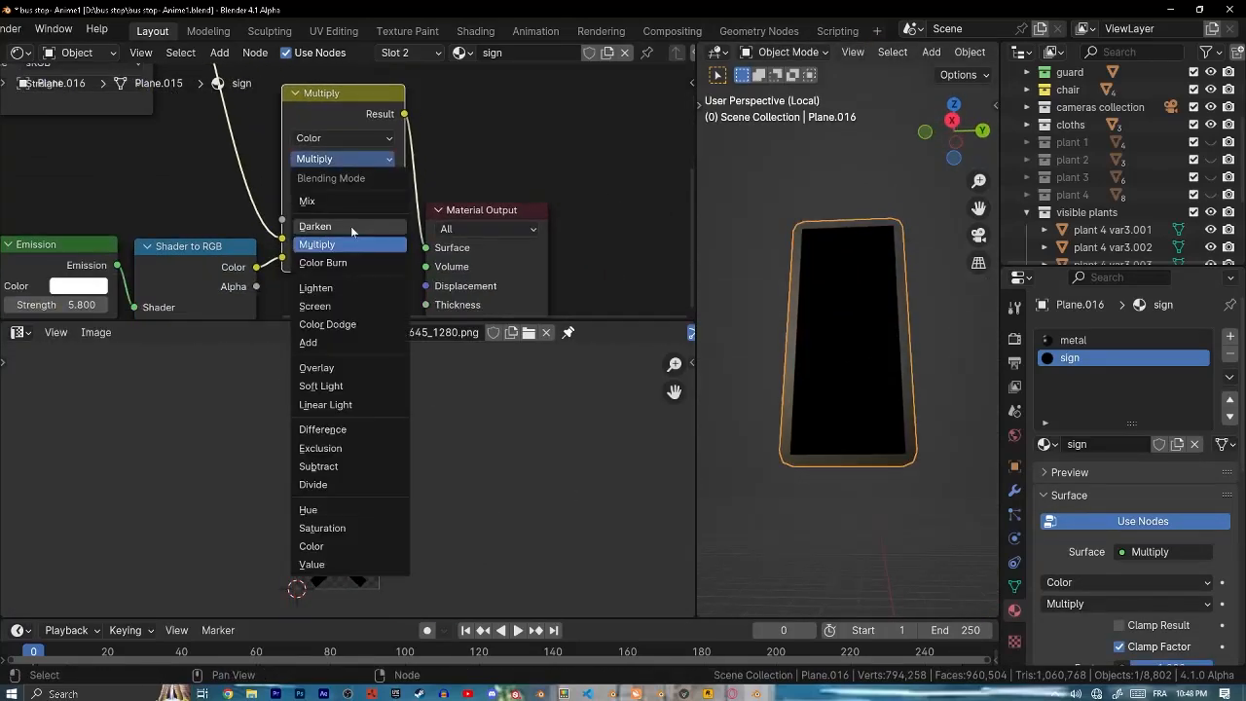
left_click(349, 345)
scroll(349, 345, "down", 1)
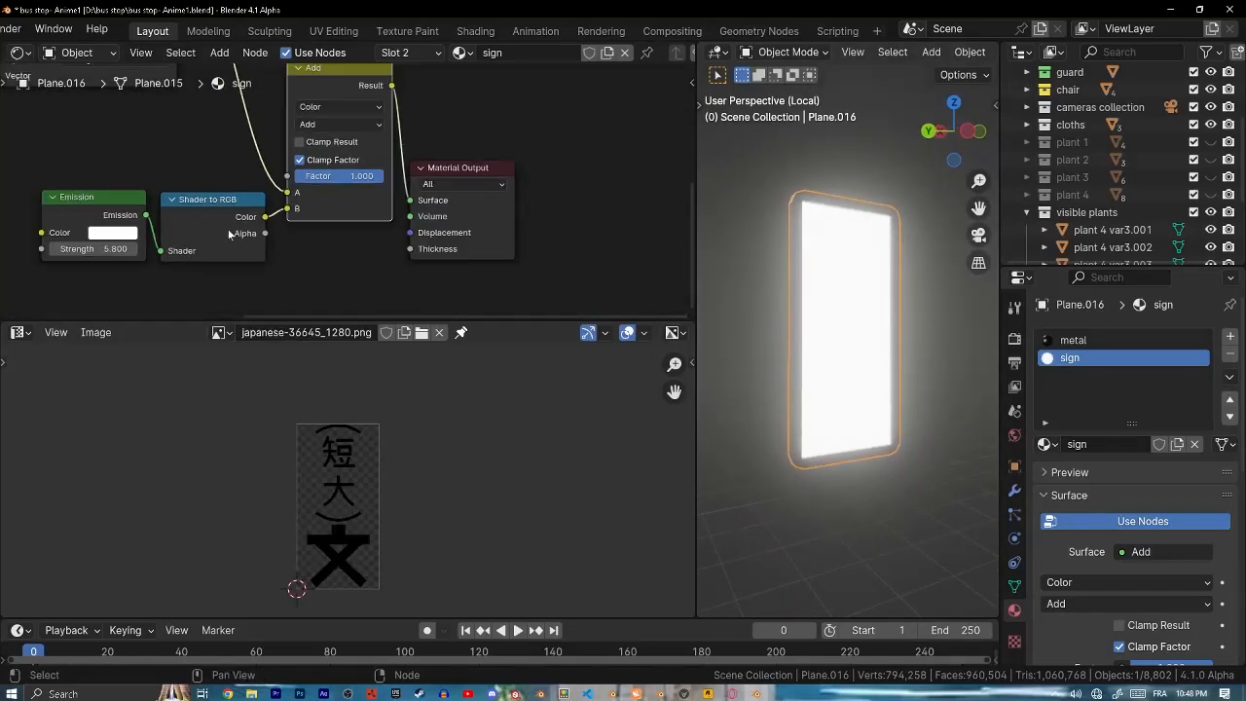
- Disconnect the Add node from the image texture and the Material Output, and move it clear of the image nodes
middle_click_drag(228, 233, 368, 265)
scroll(380, 255, "down", 5)
left_click_drag(529, 232, 632, 155)
right_click_drag(551, 220, 530, 141, "ctrl")
right_click_drag(356, 180, 409, 180, "ctrl")
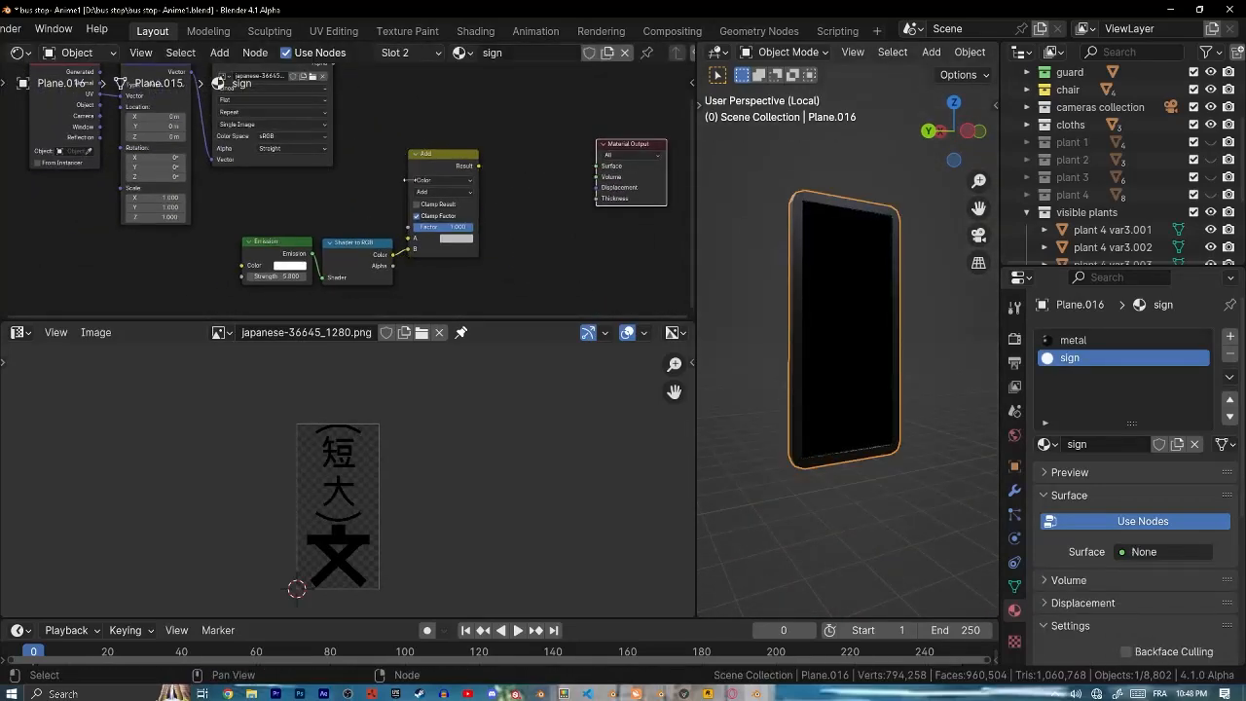
left_click_drag(433, 167, 457, 254)
left_click_drag(362, 255, 357, 255)
left_click_drag(333, 294, 300, 233)
- Add a Principled BSDF node between the image texture and the Material Output
key("shift+a")
left_click(484, 125)
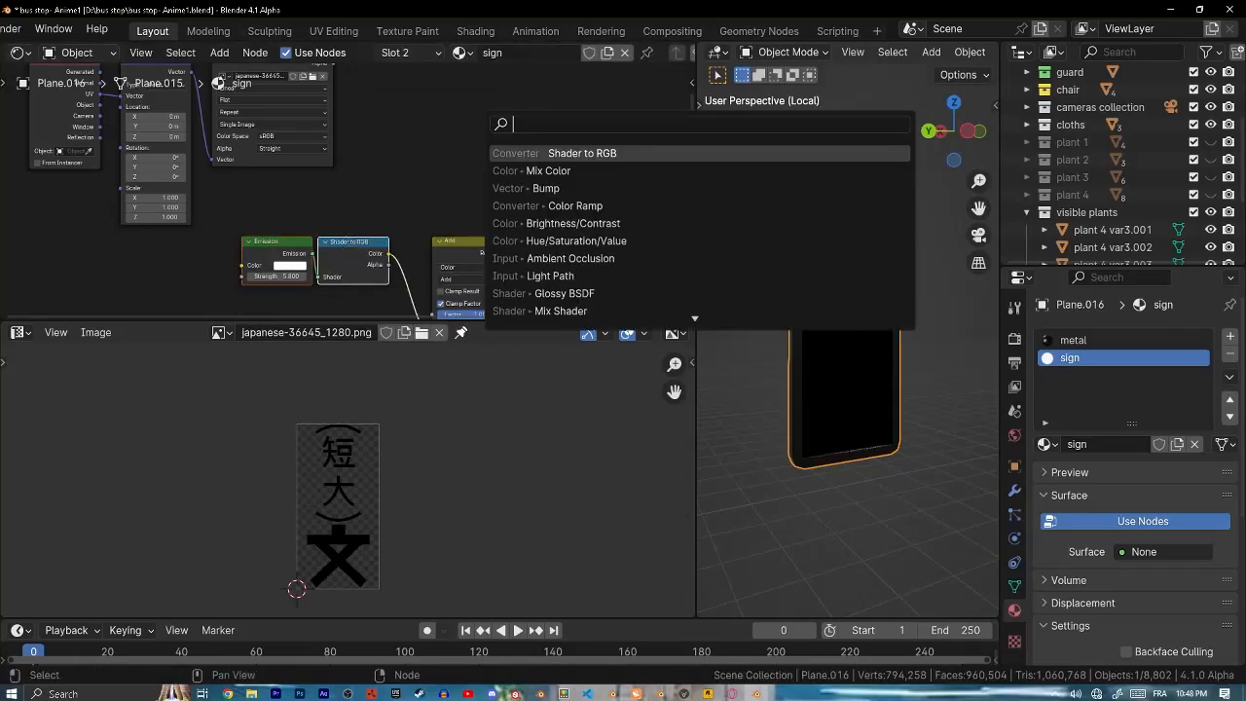
key("Down")
key("Down")
key("Down")
key("Down")
key("Return")
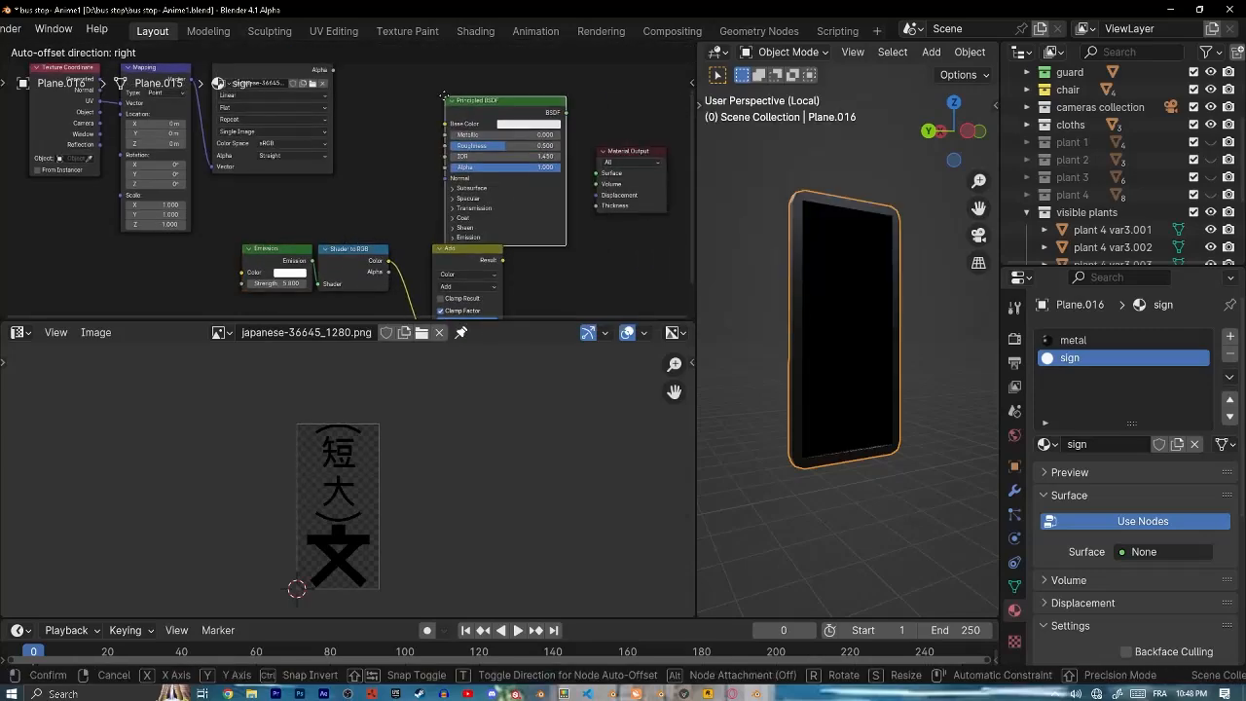
left_click(566, 115)
- Connect the Principled BSDF to the Surface output and the image's Color to its Base Color
left_click_drag(609, 181, 607, 180)
middle_click_drag(396, 111, 407, 166)
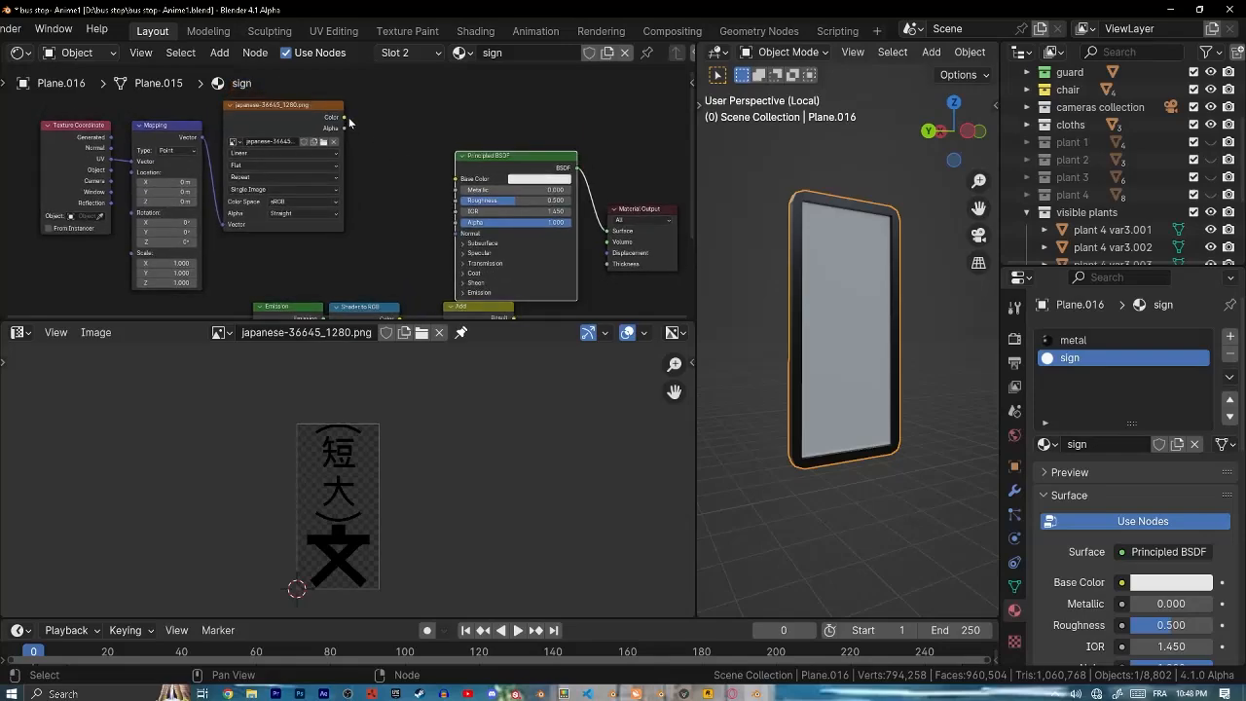
left_click_drag(463, 180, 457, 179)
middle_click_drag(750, 219, 837, 282)
scroll(457, 175, "down", 2)
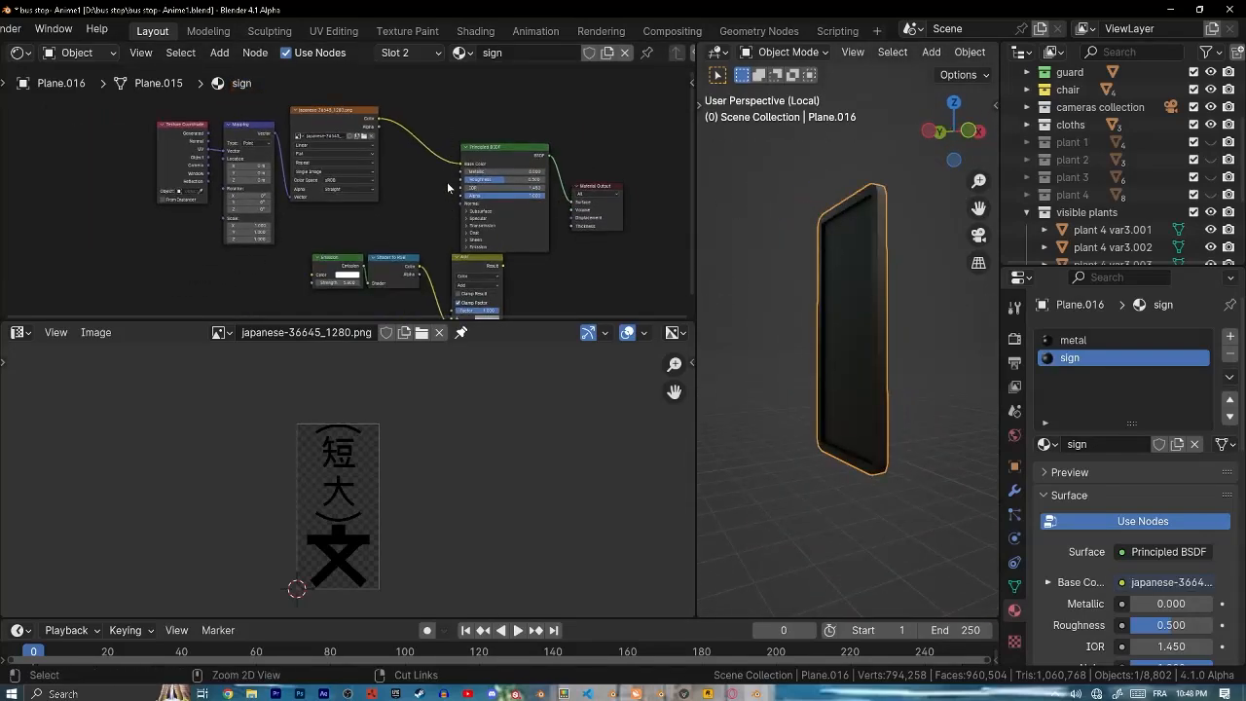
- Delete every node of the sign material except the Emission and Material Output nodes
right_click_drag(564, 140, 548, 185, "ctrl")
left_click_drag(510, 111, 199, 197)
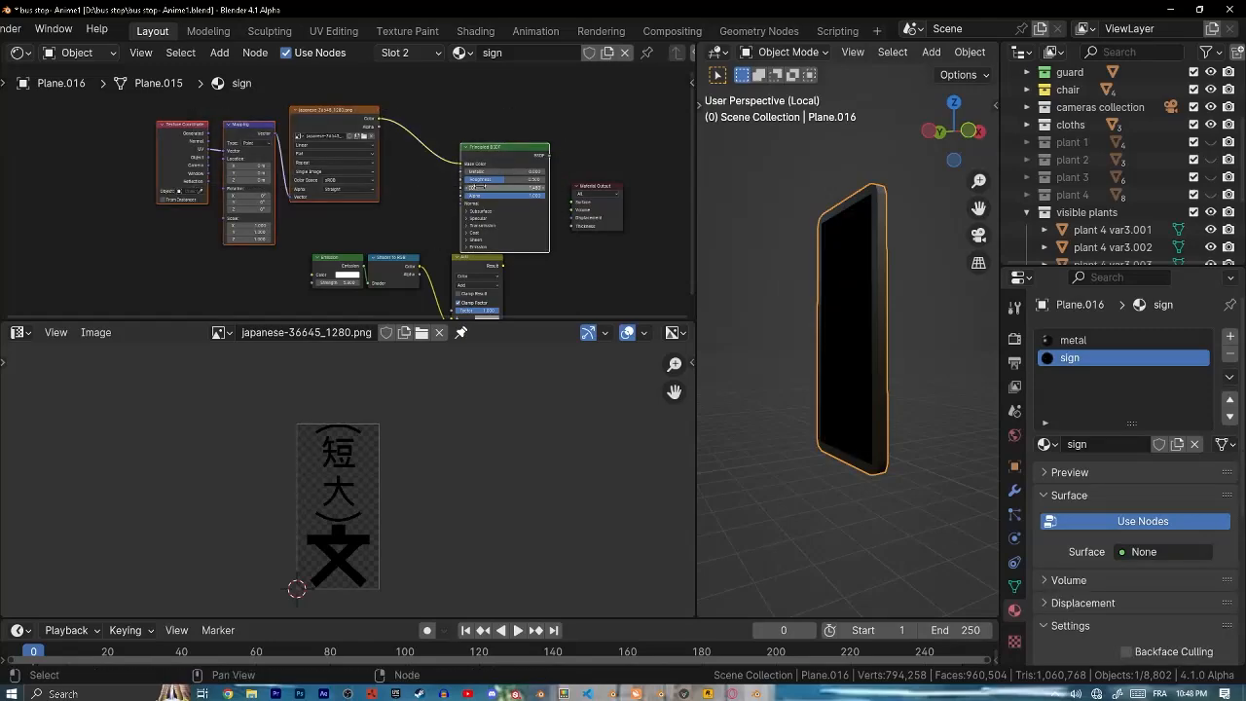
key("x")
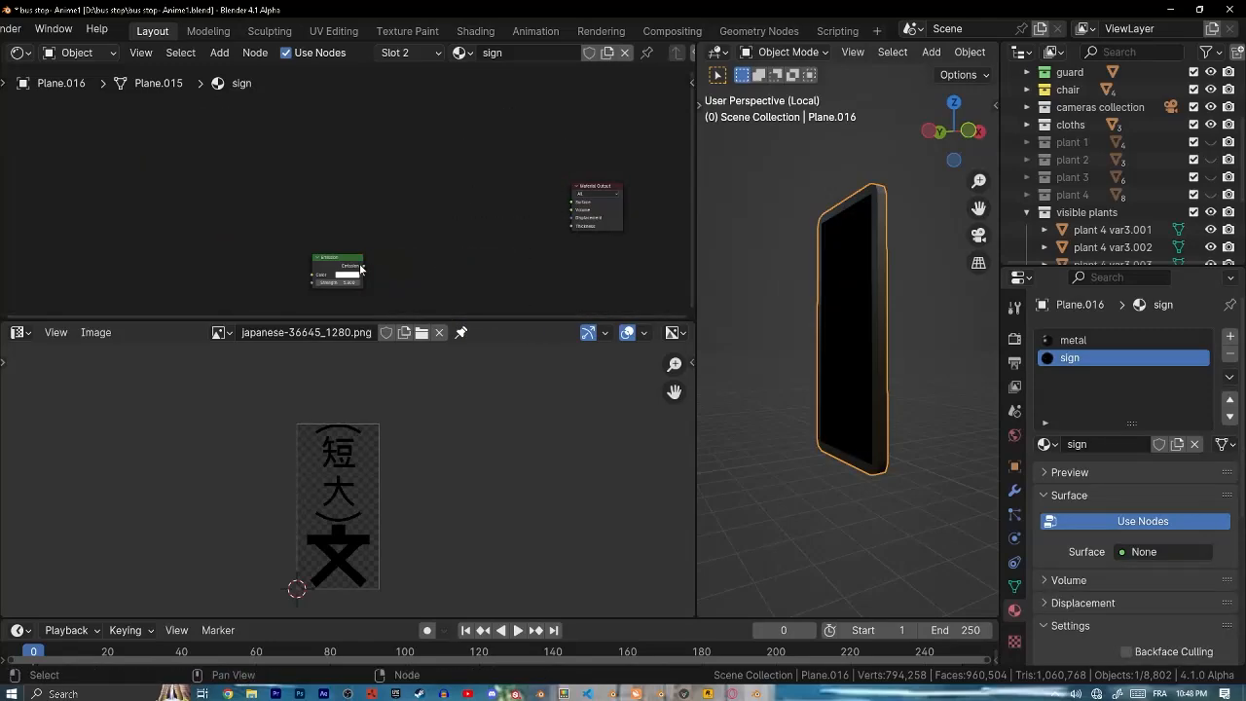
- Reconnect the Emission node to the Surface output and tint its Color pale yellow
left_click_drag(578, 207, 572, 201)
left_click_drag(339, 258, 472, 194)
left_click(1163, 580)
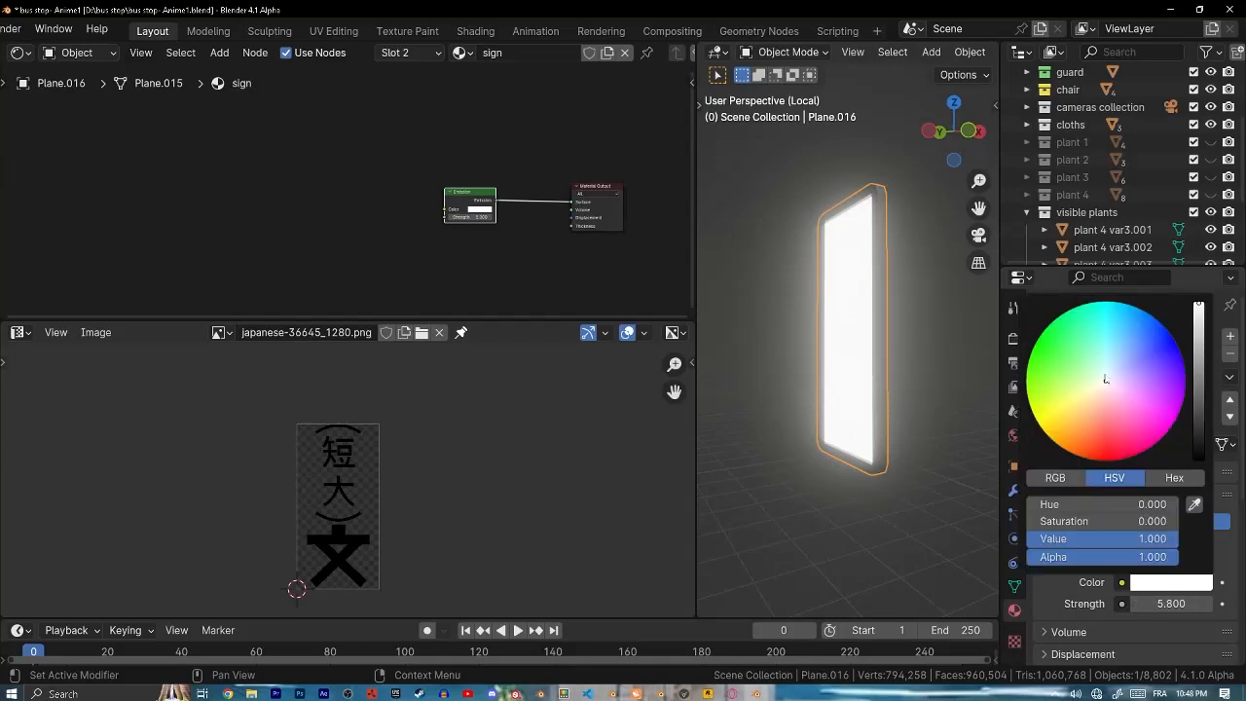
middle_click_drag(973, 370, 934, 366)
- Snap the 3D cursor to the sign's front glowing face
key("Tab")
key("shift+s")
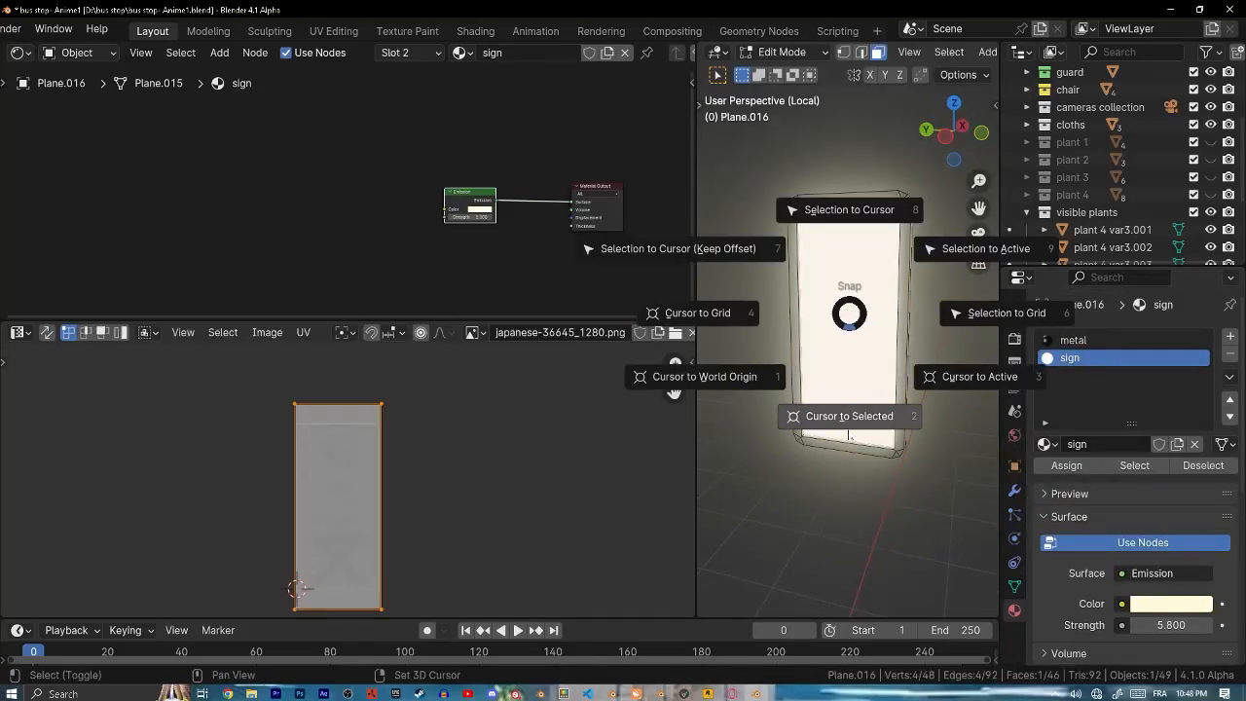
left_click(843, 340)
- Import japanese-36645_1280.png from the backgrounds folder as an image plane at the 3D cursor
key("Tab")
key("shift+a")
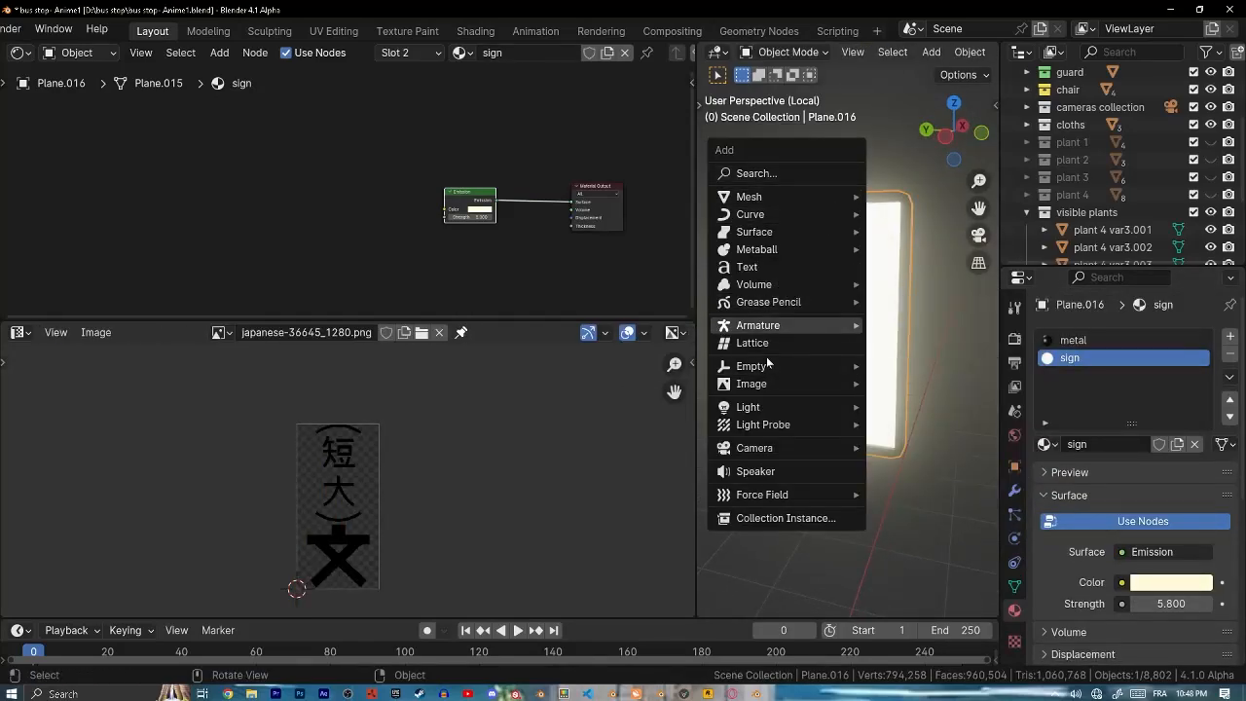
mouse_move(769, 383)
left_click(930, 418)
double_click(457, 326)
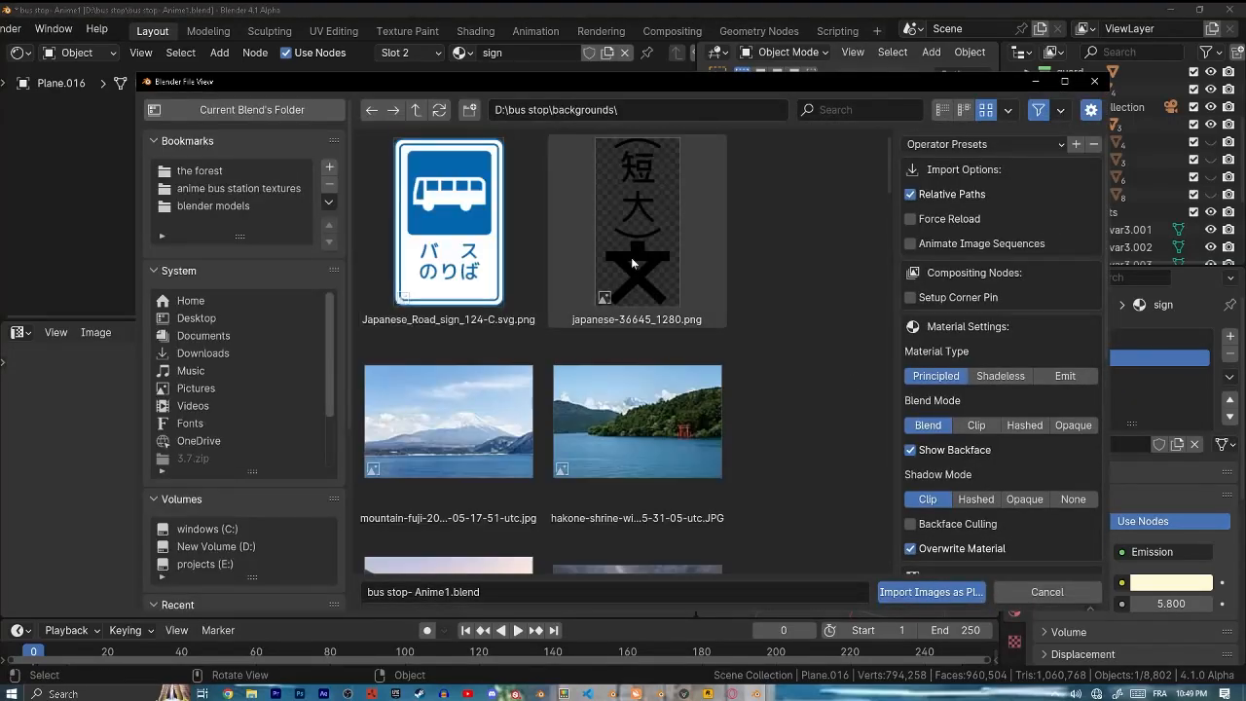
left_click(638, 233)
left_click(929, 592)
- Extrude the imported character plane to give it thickness
scroll(857, 390, "up", 3)
middle_click_drag(896, 409, 871, 414)
key("Tab")
key("e")
left_click(866, 423)
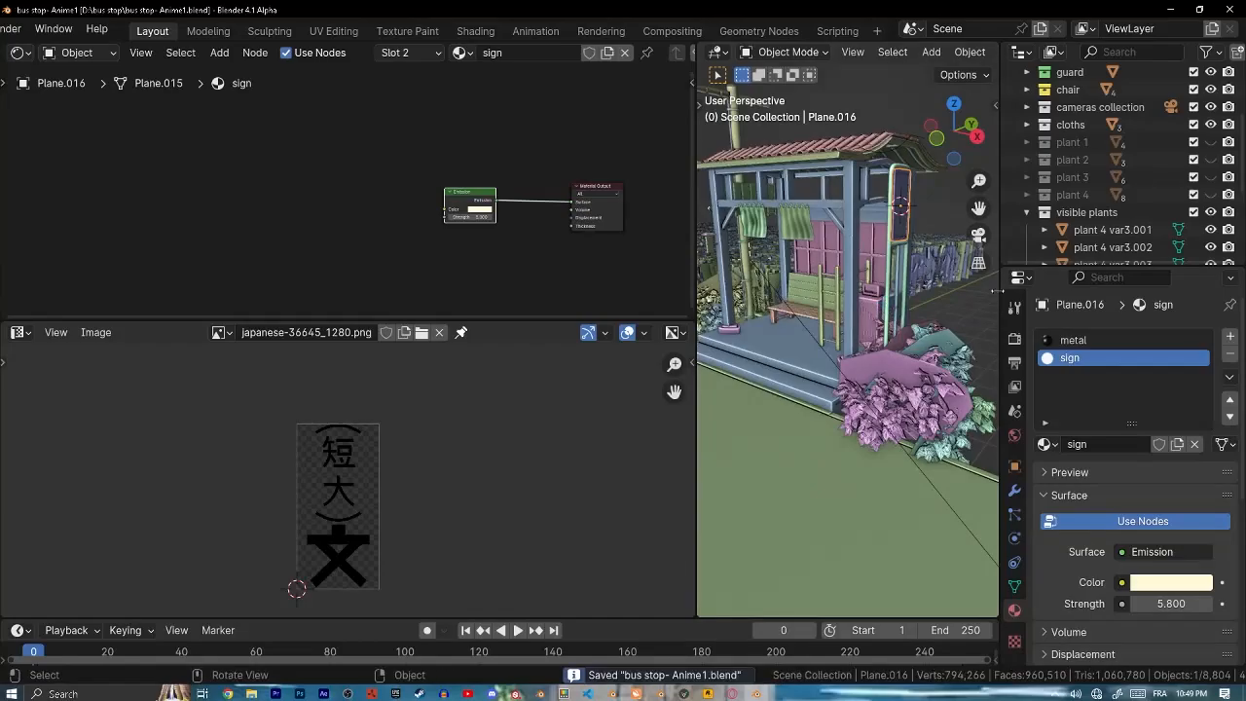
- Assign the existing metal material to the roof of the small lantern beside the shelter's front post
left_click_drag(997, 290, 1218, 290)
scroll(890, 299, "up", 4)
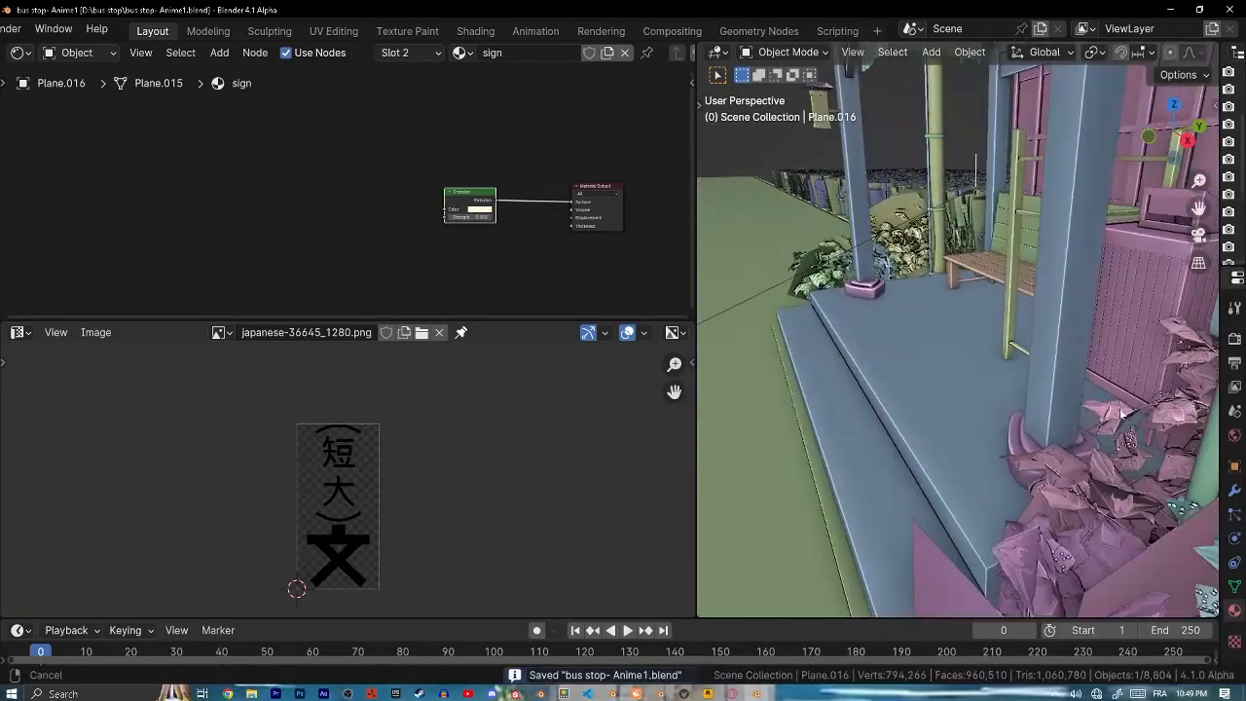
middle_click_drag(890, 299, 974, 292)
middle_click_drag(974, 292, 973, 180, "shift")
left_click(973, 177)
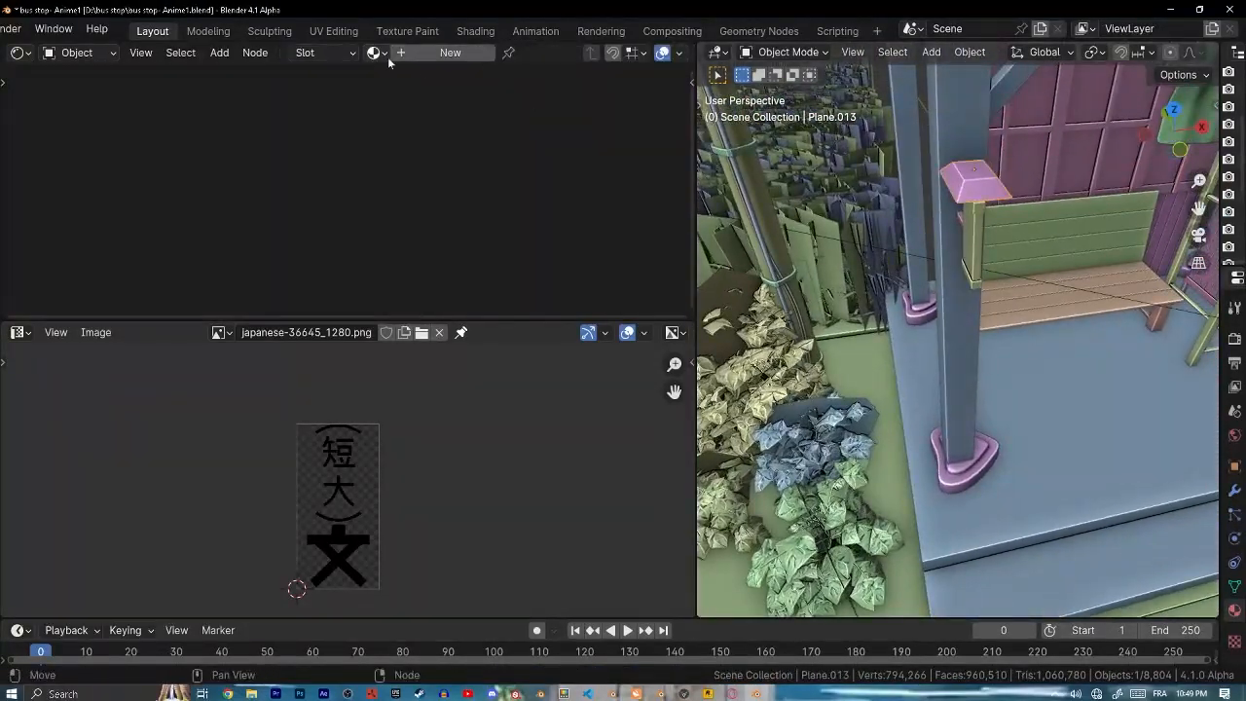
left_click(375, 53)
type("metal")
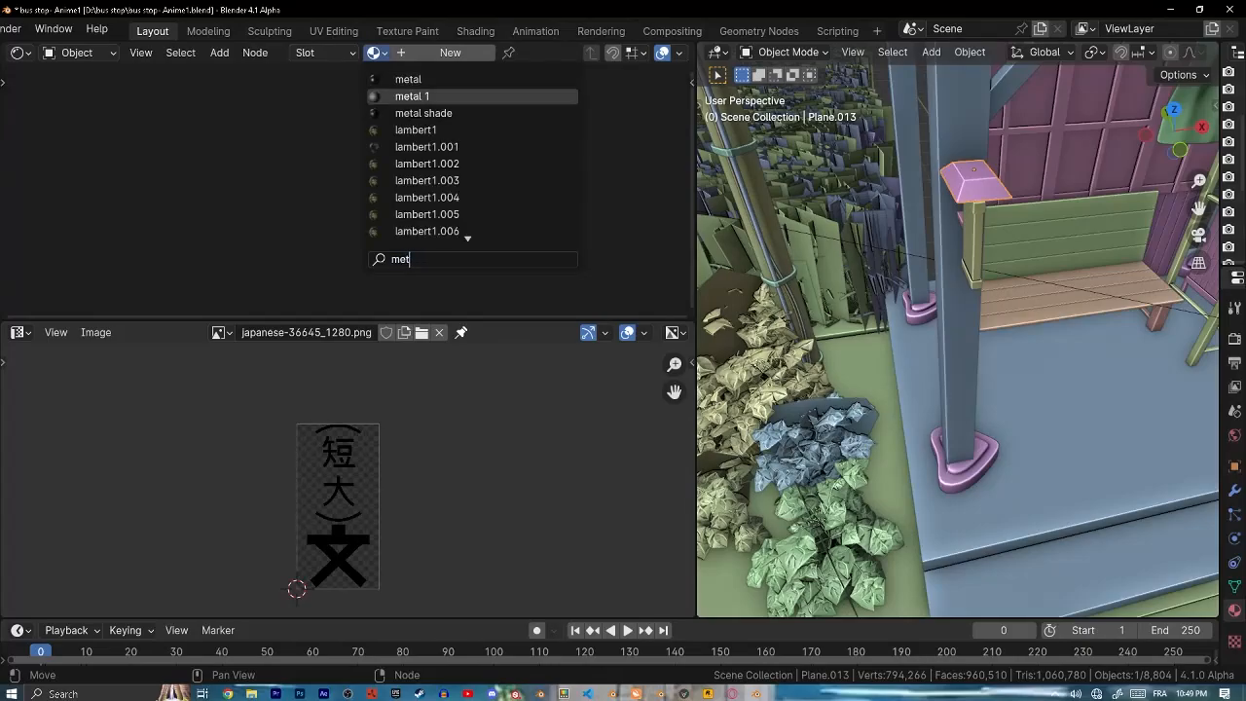
key("Return")
- Assign the existing metal material to the lantern's box-shaped body
middle_click_drag(991, 214, 1036, 209)
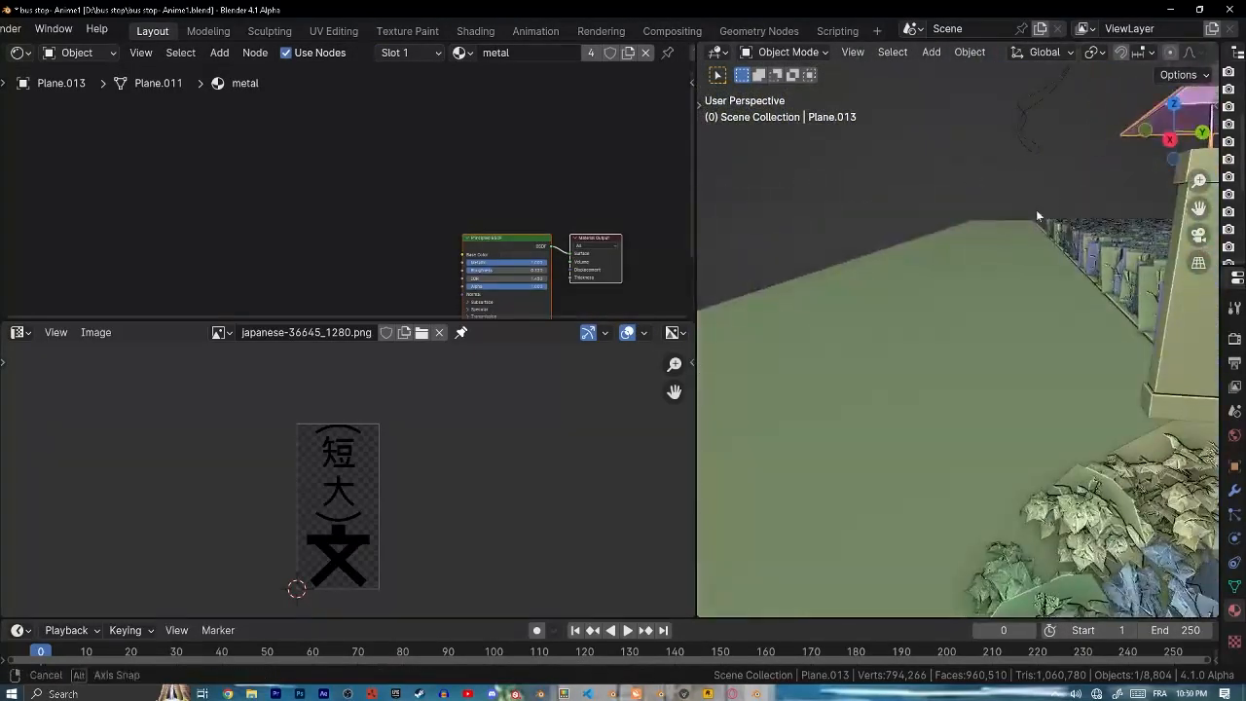
scroll(1148, 167, "up", 4)
left_click(1098, 193)
left_click(374, 52)
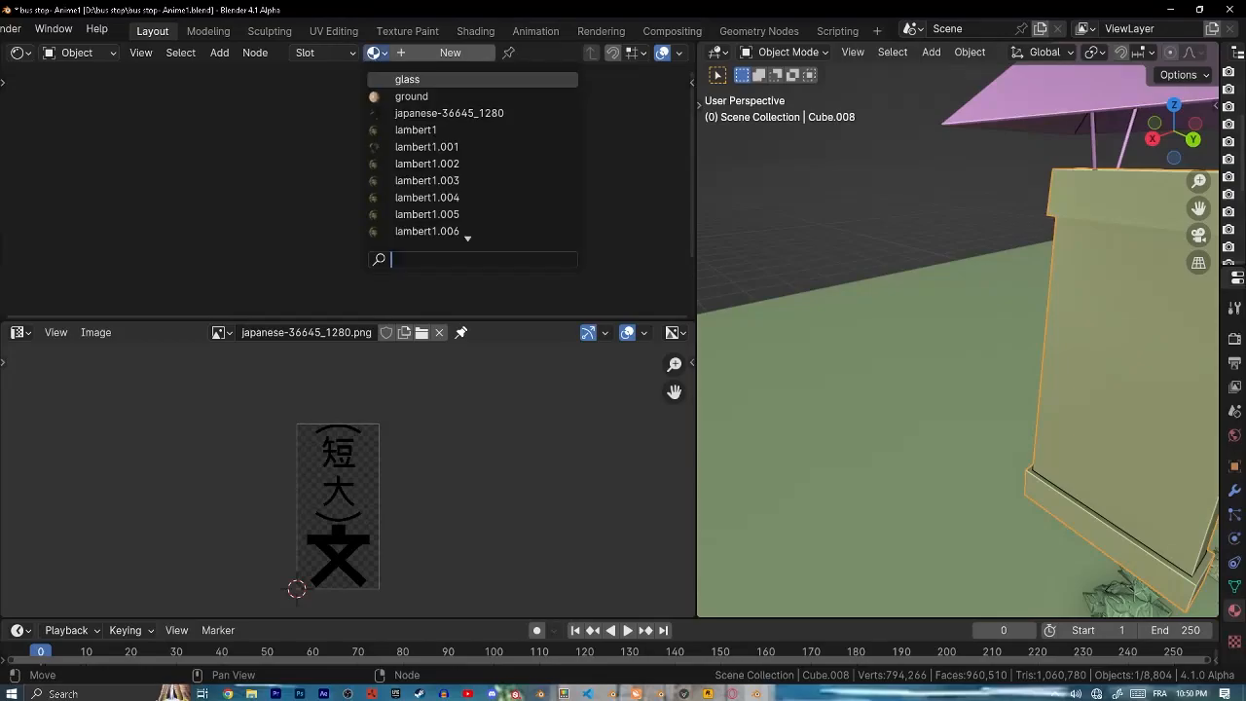
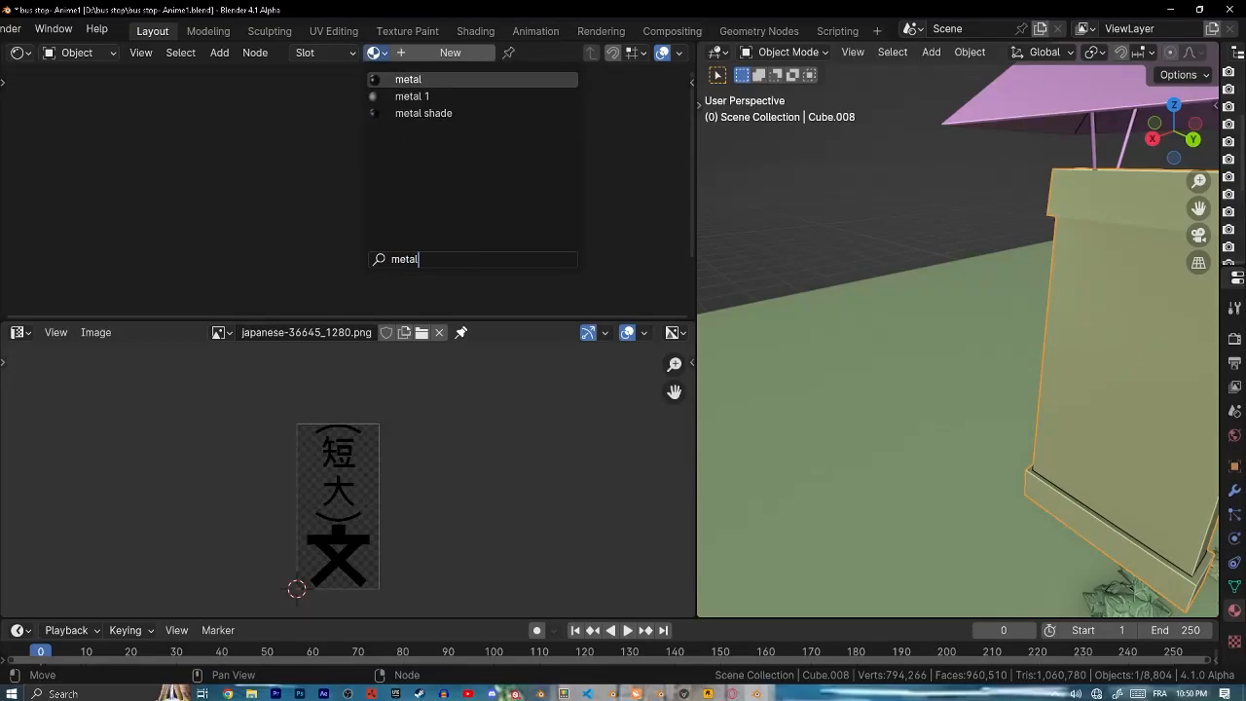
key("Return")
- Check which materials the tall sign and its Japanese character plane use
scroll(1071, 340, "down", 8)
middle_click_drag(1071, 341, 1008, 584)
scroll(988, 568, "down", 4)
scroll(1008, 584, "up", 1)
left_click(1029, 340)
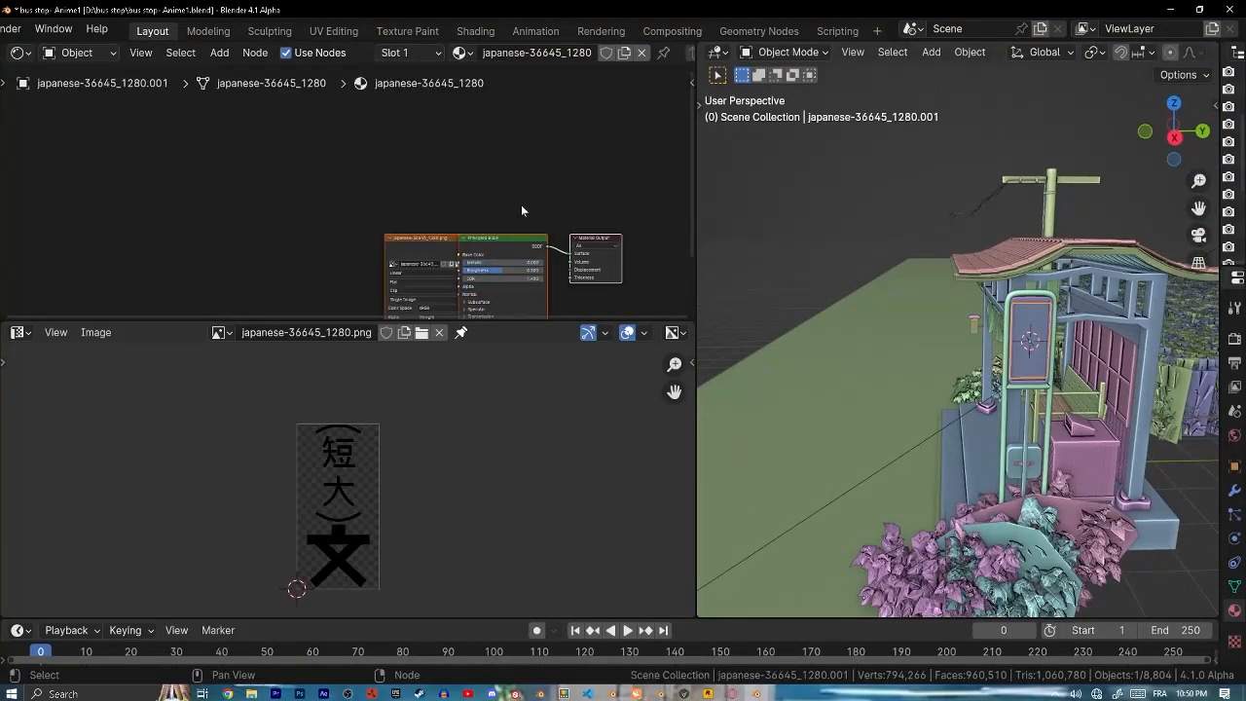
left_click(1033, 307)
middle_click_drag(845, 220, 884, 218)
scroll(883, 218, "up", 7)
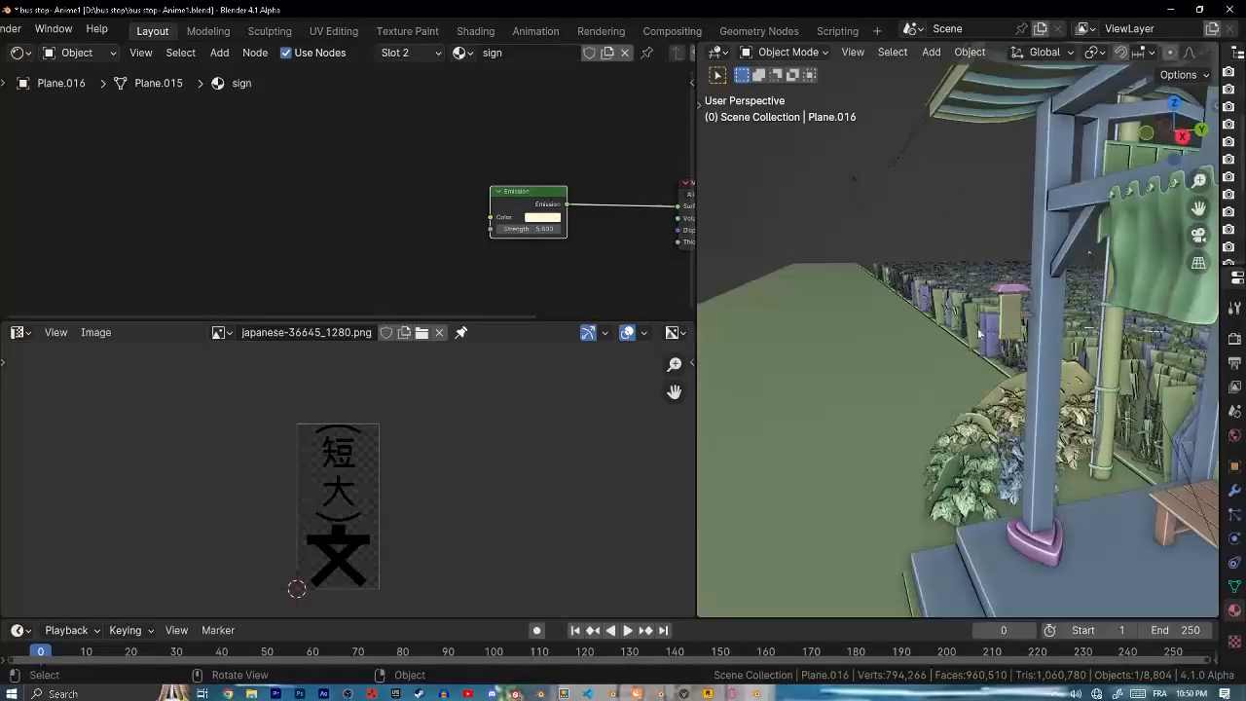
- Select the lantern body's side faces between the end caps and add a second material slot with the sign material
left_click(1076, 297)
key("Tab")
scroll(1065, 321, "up", 3)
middle_click_drag(1064, 304, 1015, 276, "shift")
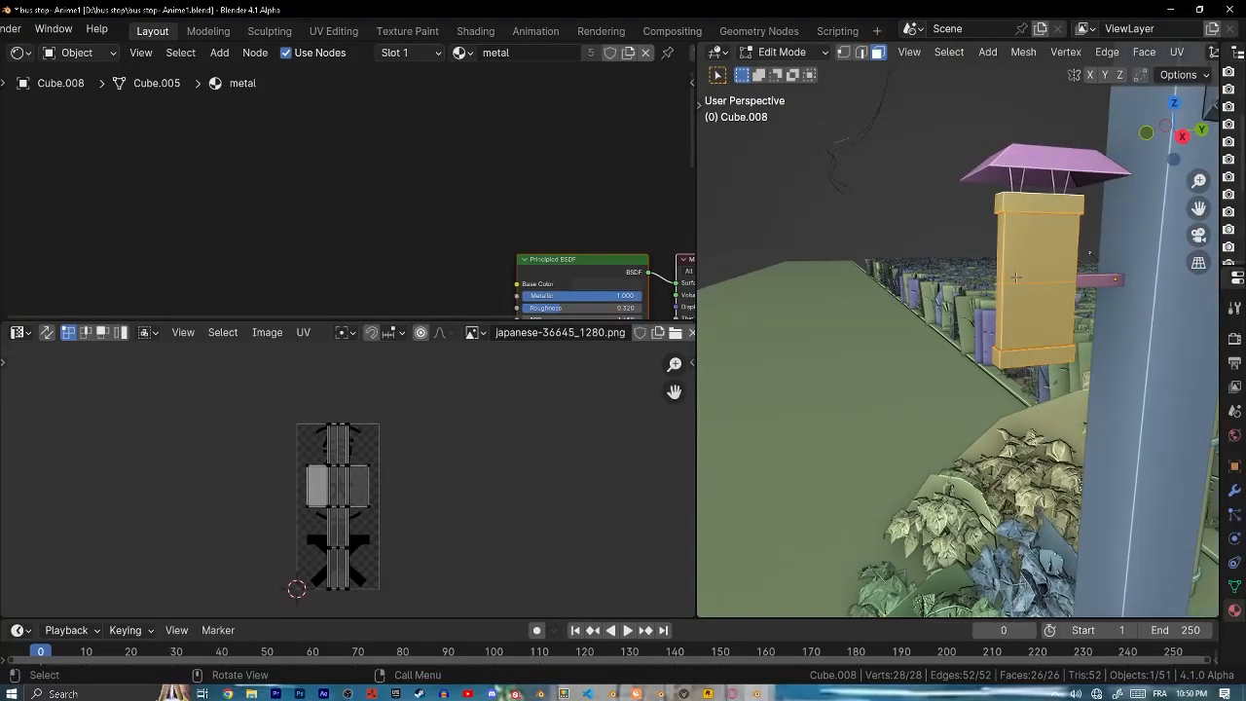
left_click(998, 307, "alt")
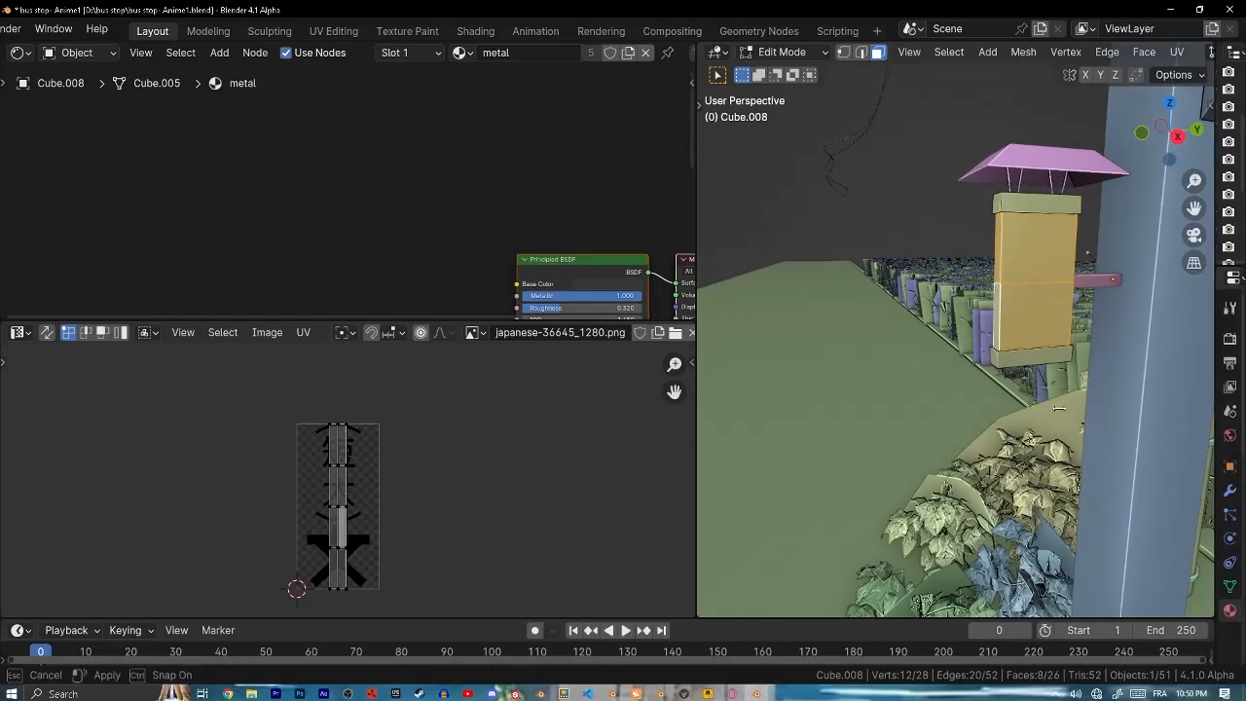
left_click_drag(1221, 447, 982, 448)
left_click(1229, 336)
left_click(1030, 444)
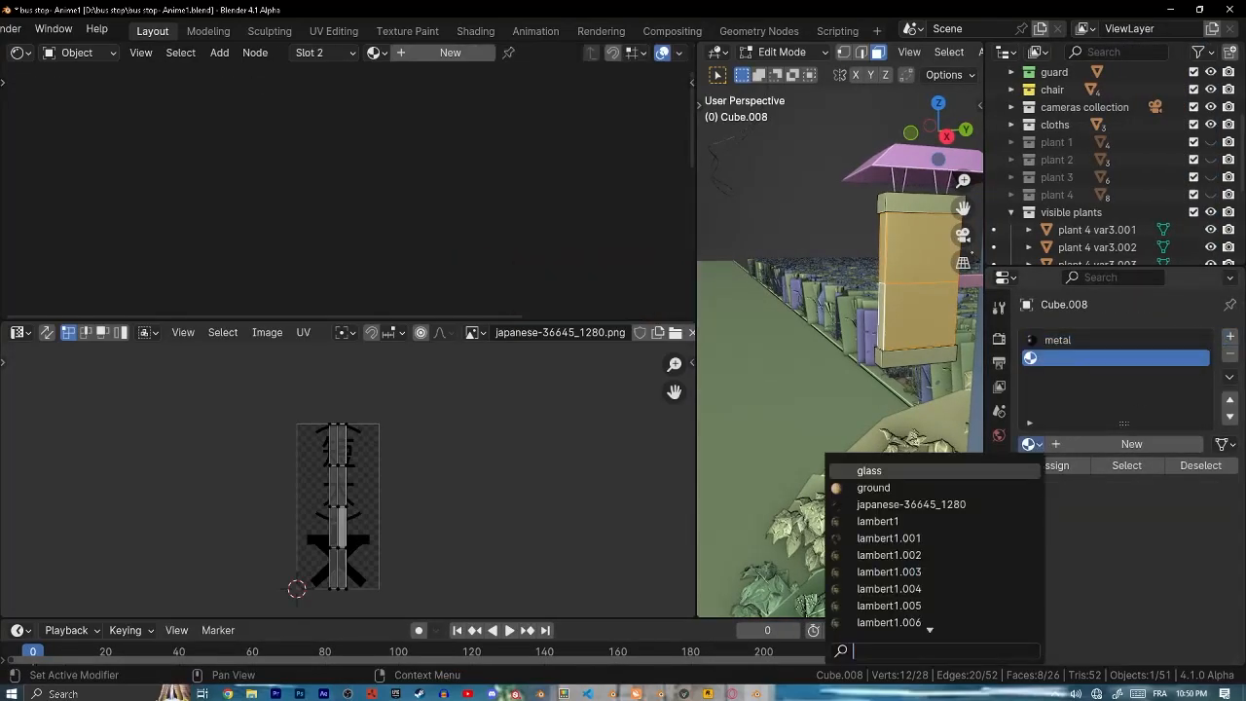
key("Return")
key("Tab")
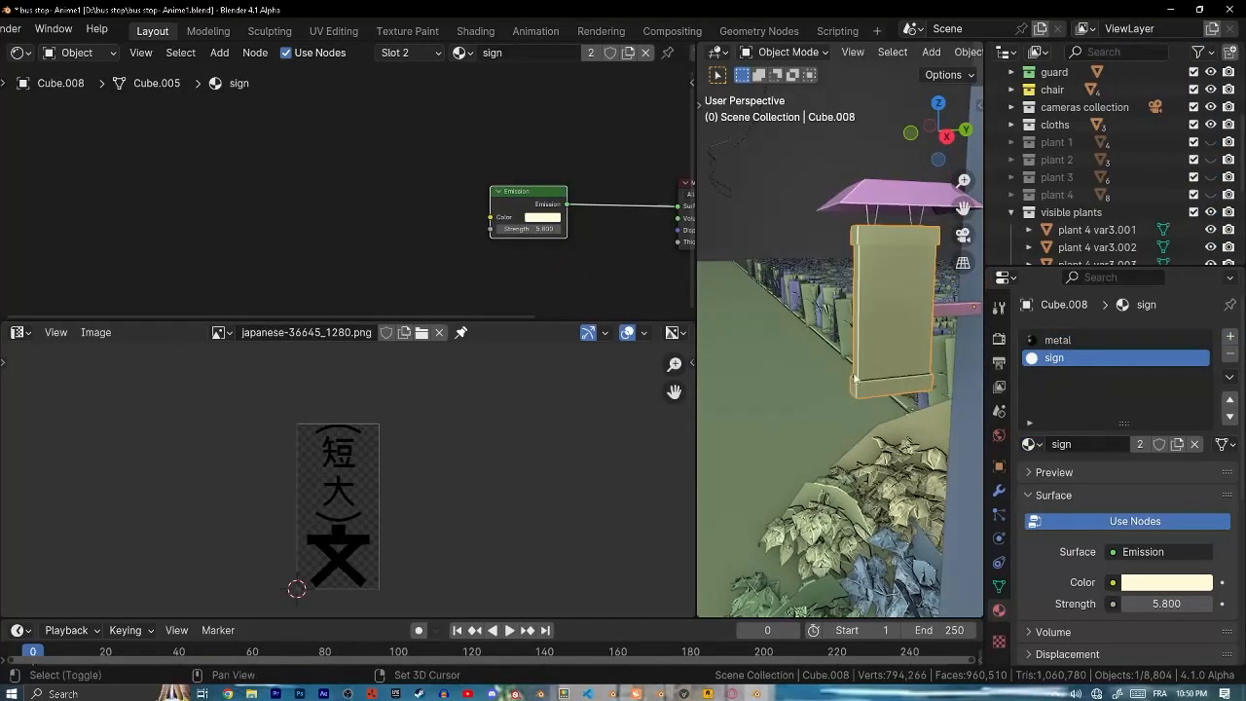
- Select the road plane and display the Whatsapp reference image, examining its wet road area
left_click(869, 208)
scroll(878, 365, "down", 8)
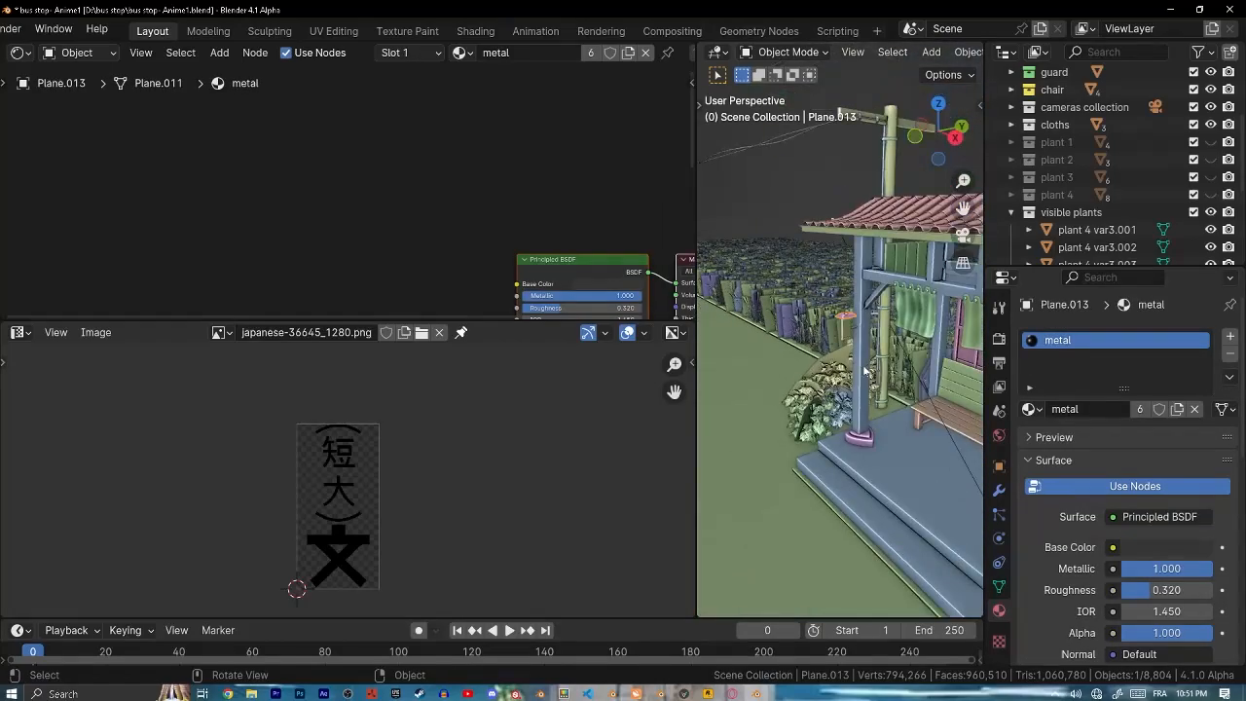
left_click(789, 441)
scroll(788, 438, "down", 5)
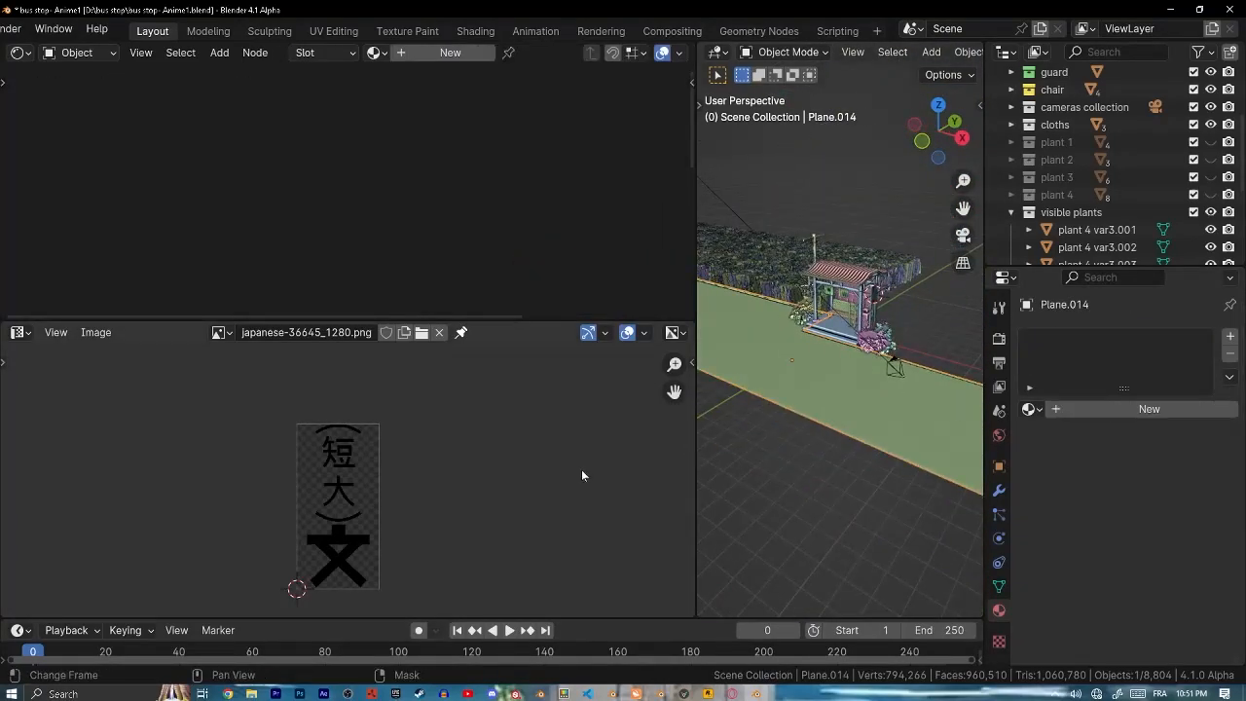
left_click(220, 331)
type("w")
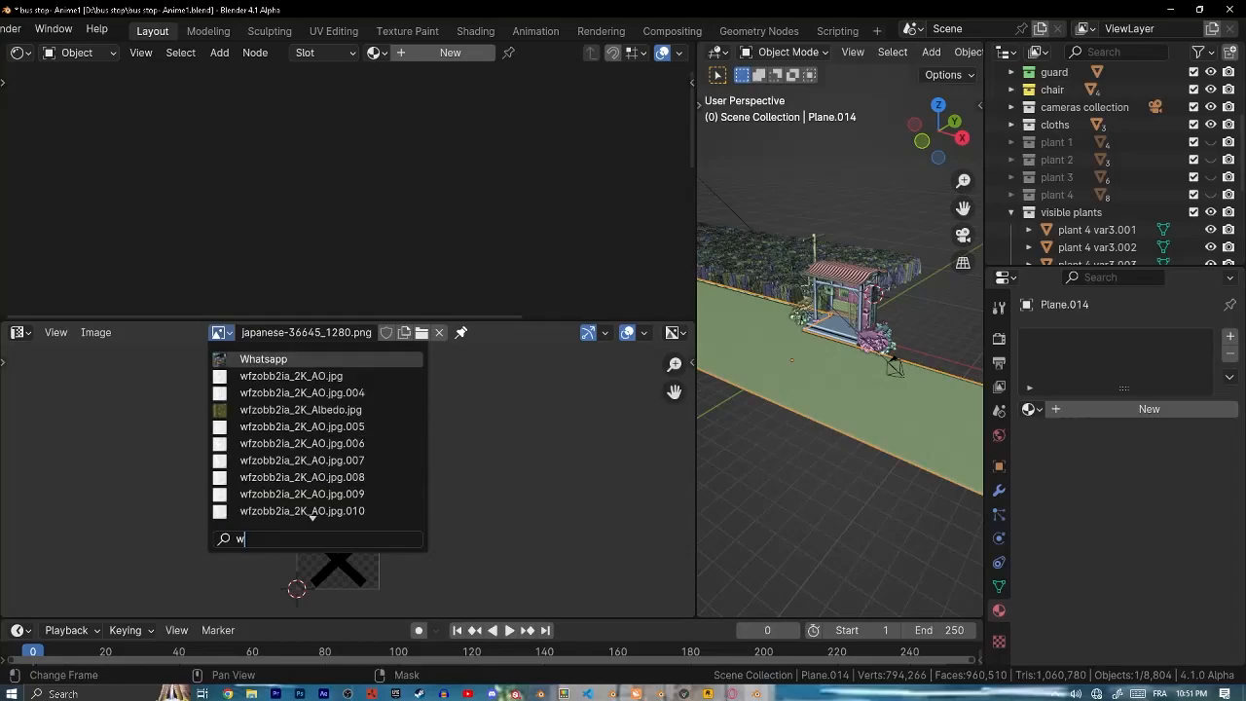
key("Return")
scroll(338, 584, "up", 8)
middle_click_drag(312, 603, 460, 543)
scroll(428, 447, "up", 3)
middle_click_drag(331, 452, 406, 472)
scroll(438, 452, "down", 3)
scroll(406, 473, "up", 1)
scroll(837, 386, "up", 4)
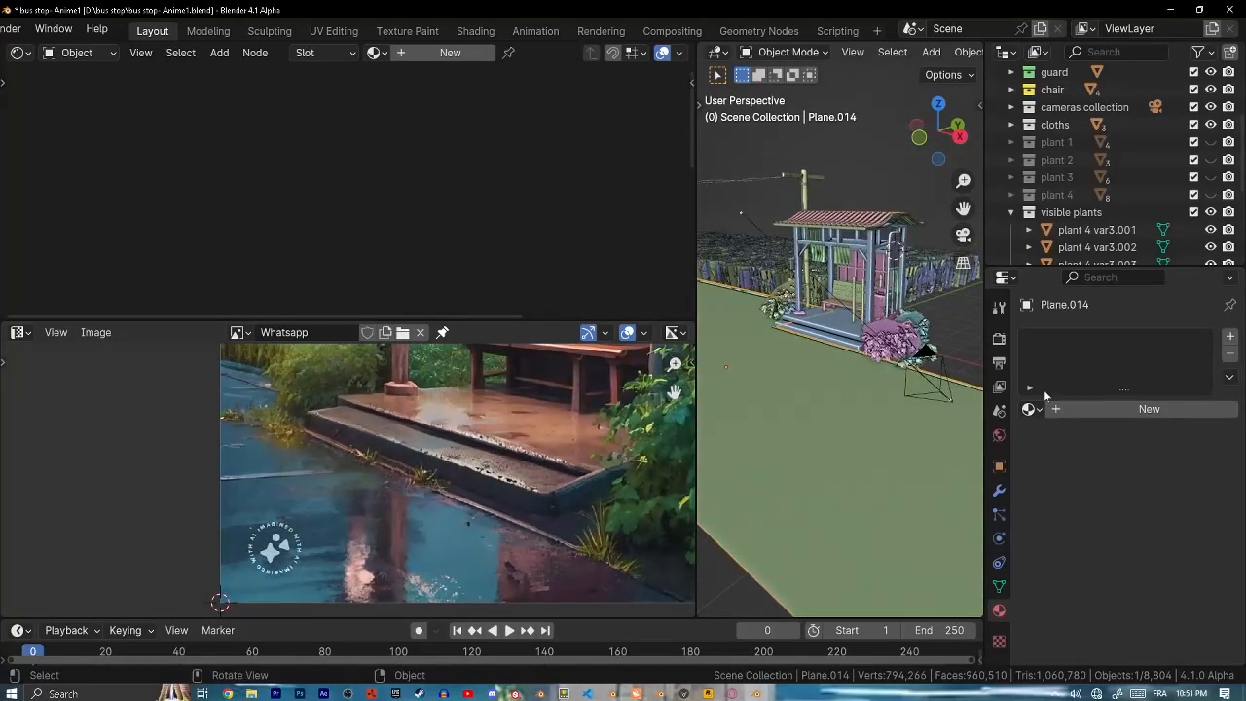
- Give the road a new material named asphalt, isolate the road, and connect the panorama-view image texture to Base Color
left_click(1092, 409)
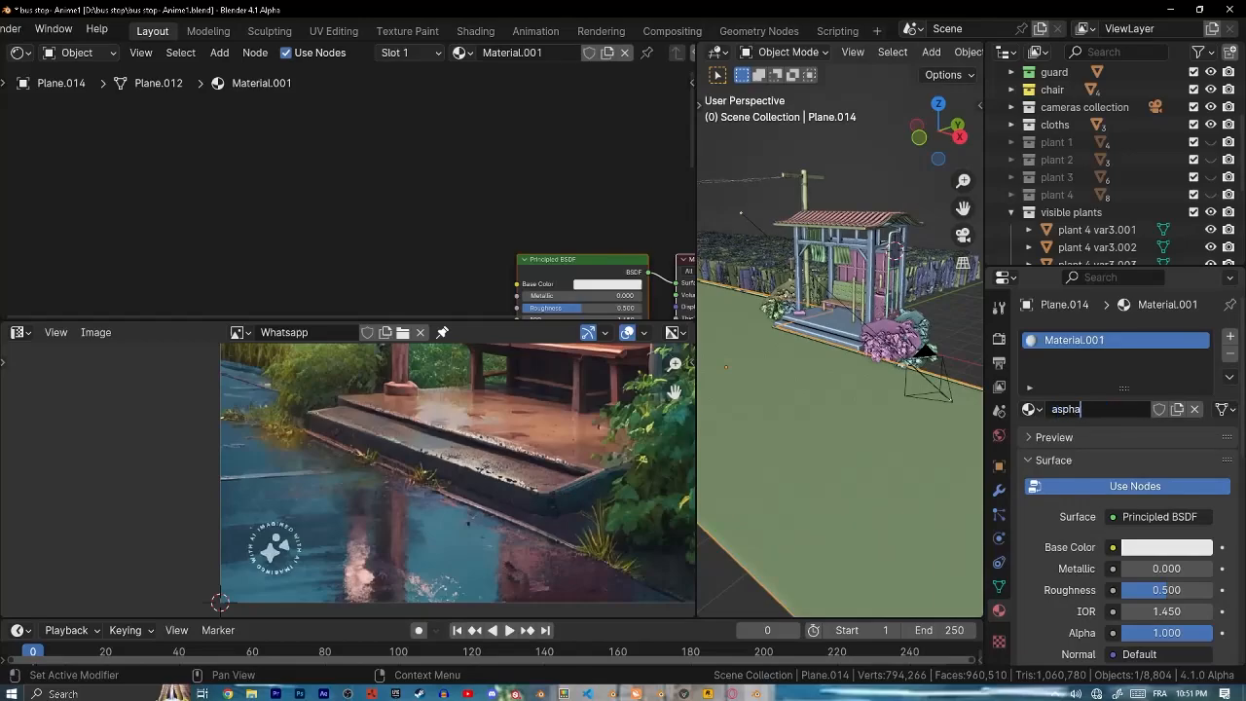
key("KP_Divide")
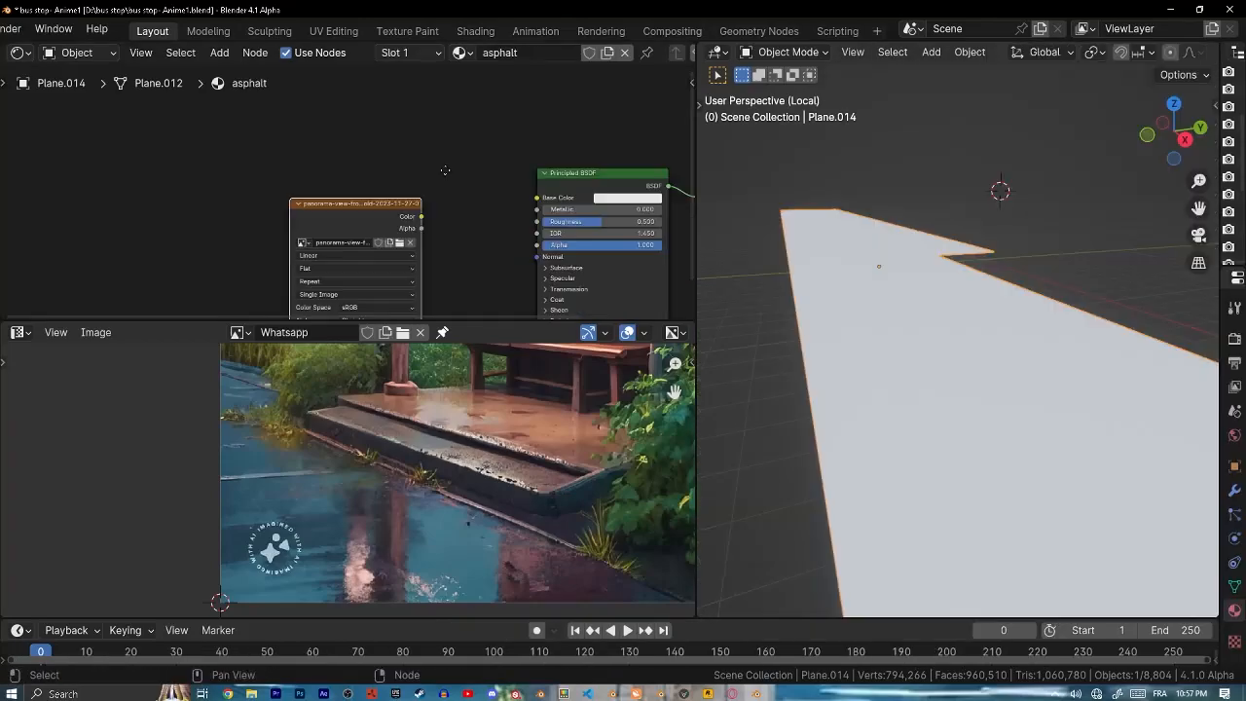
left_click_drag(456, 209, 474, 210)
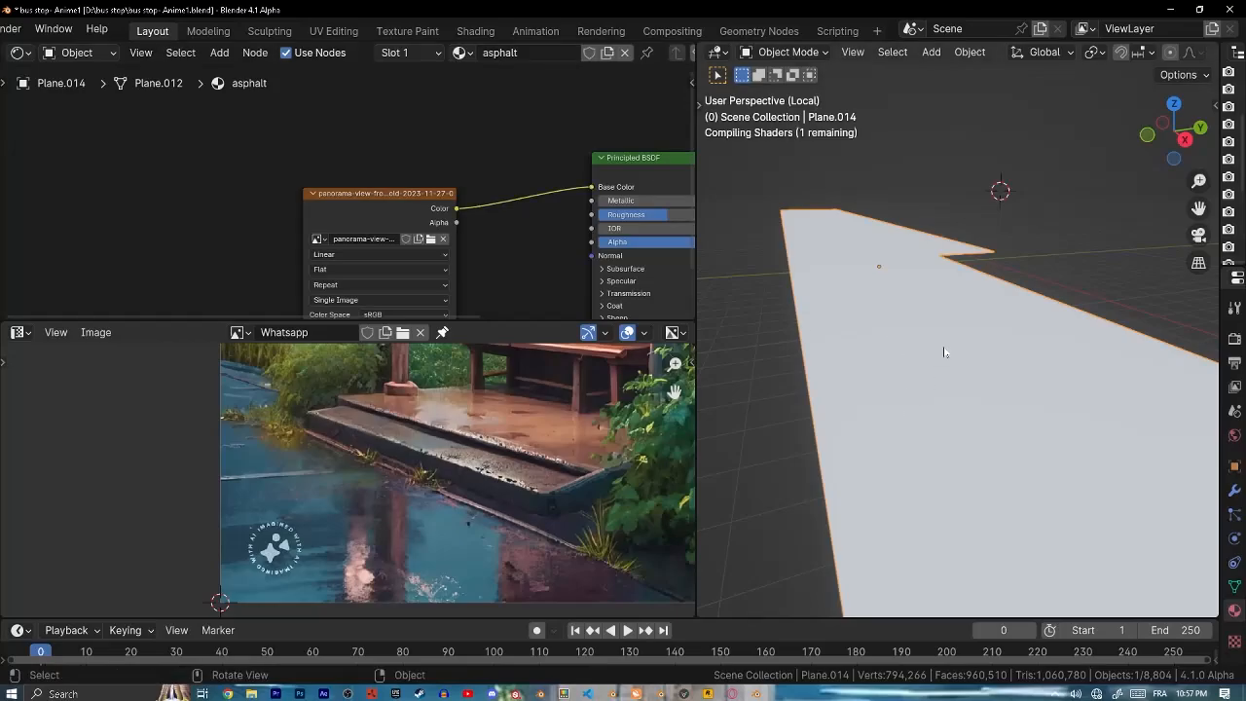
- Unwrap all faces of the road with Cube Projection
middle_click_drag(944, 352, 939, 314)
scroll(942, 330, "up", 5)
middle_click_drag(951, 383, 983, 477, "shift")
key("Tab")
scroll(1055, 402, "down", 4)
key("l")
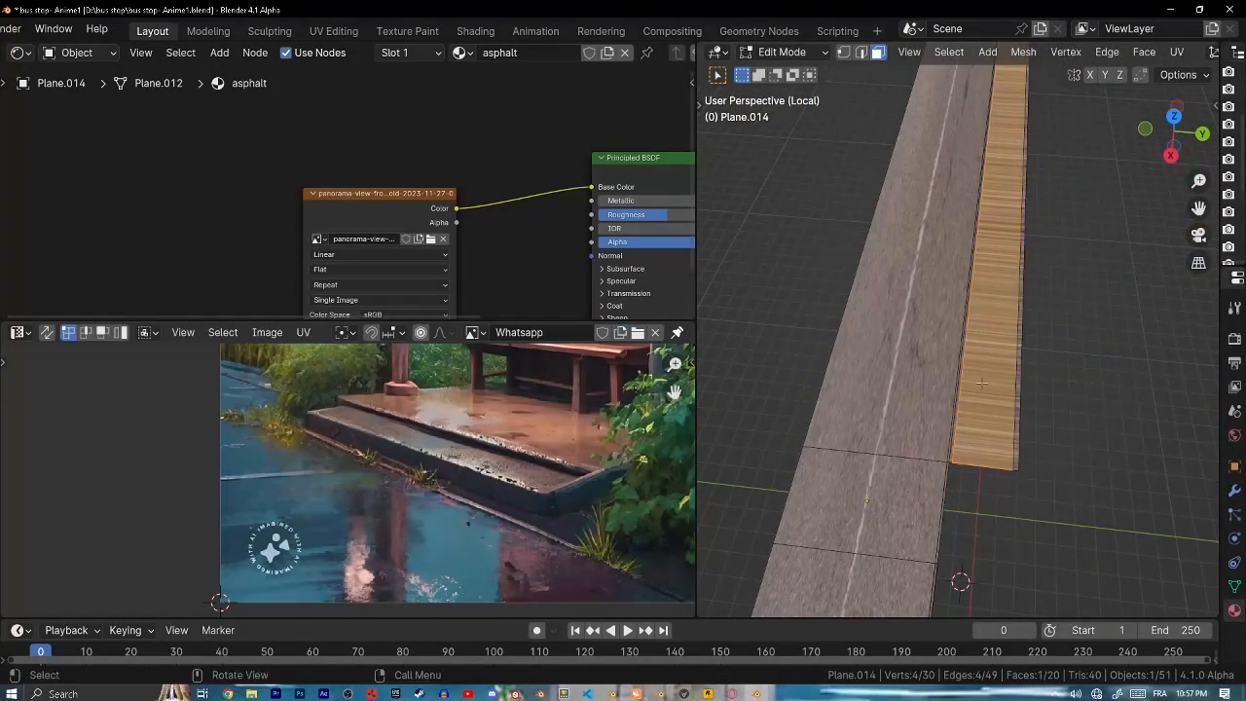
key("alt+a")
key("a")
key("u")
left_click(914, 230)
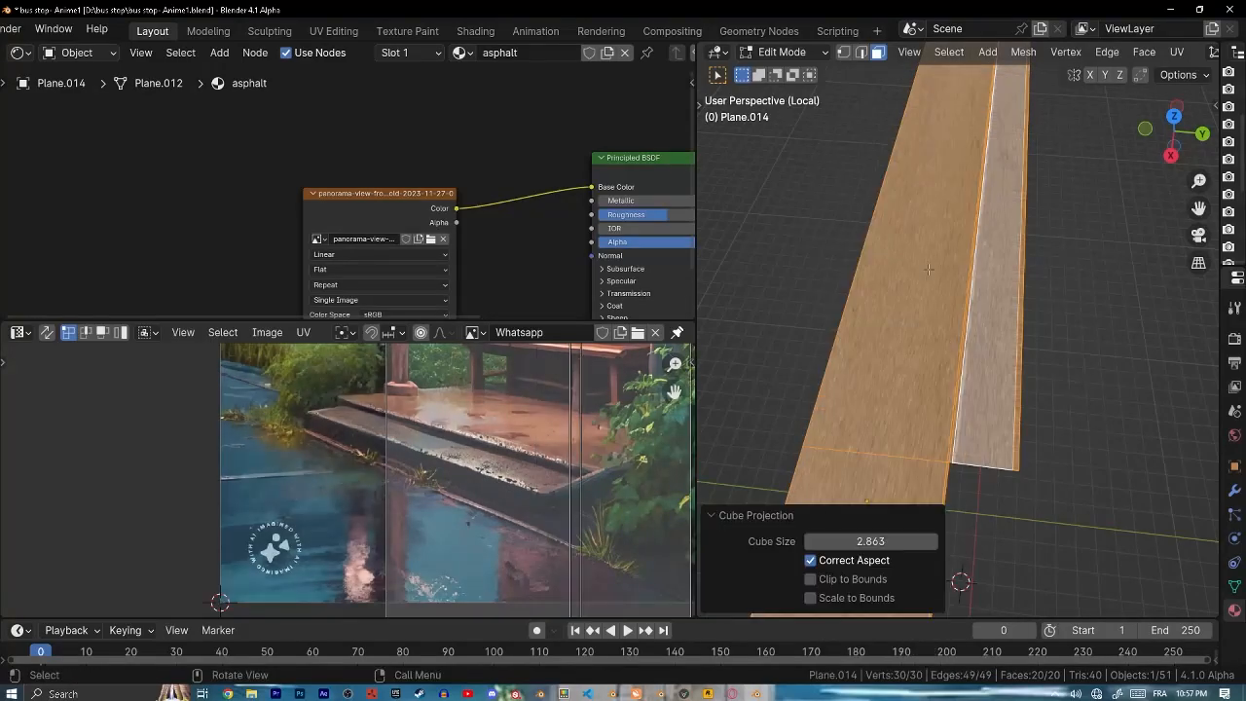
- Scale up the road's complete cube-projected UV layout
middle_click_drag(929, 269, 983, 233)
key("s")
right_click(968, 412)
key("a")
key("s")
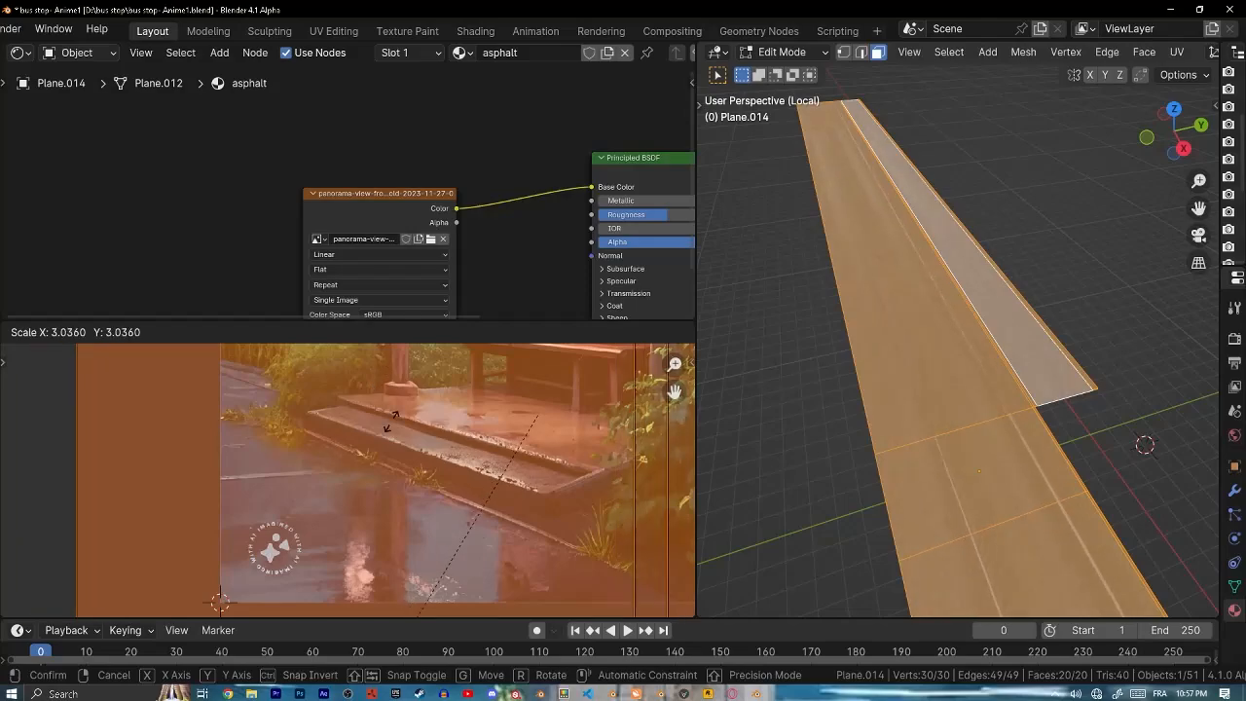
left_click(442, 523)
- Shift the road's UVs by about 0.46 along Y to reposition the white line on the road
key("g")
key("x")
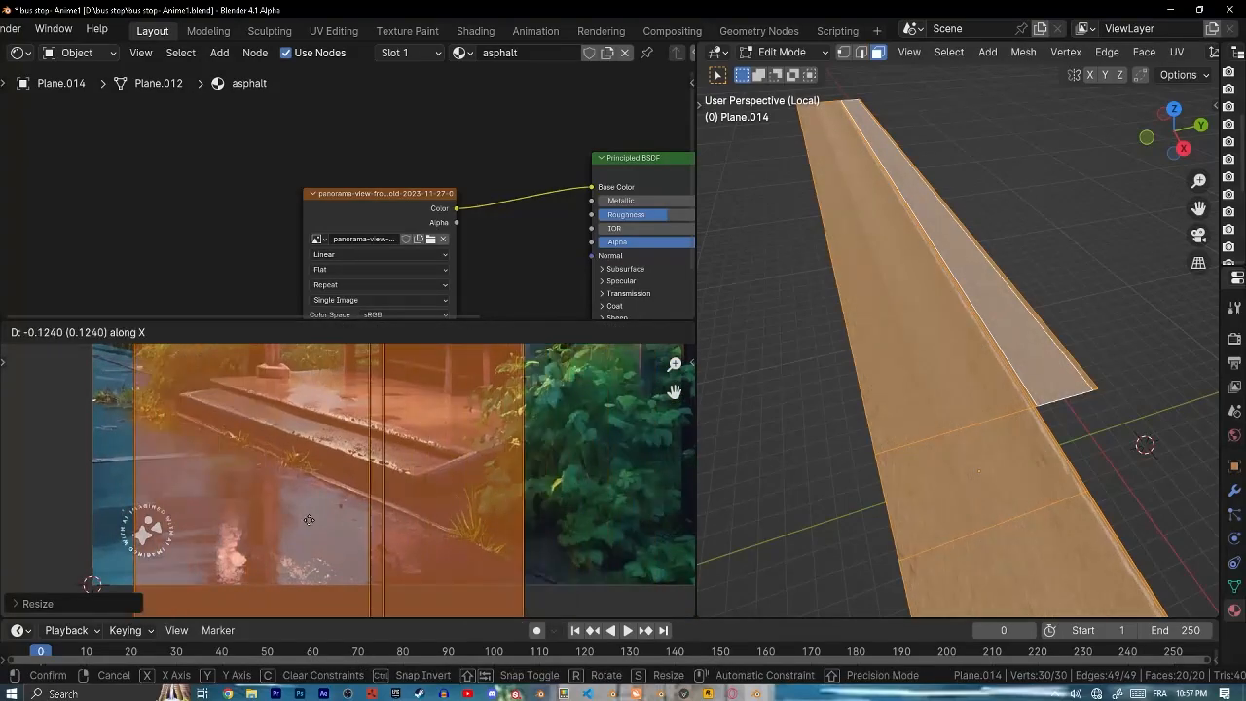
right_click(397, 520)
key("g")
key("y")
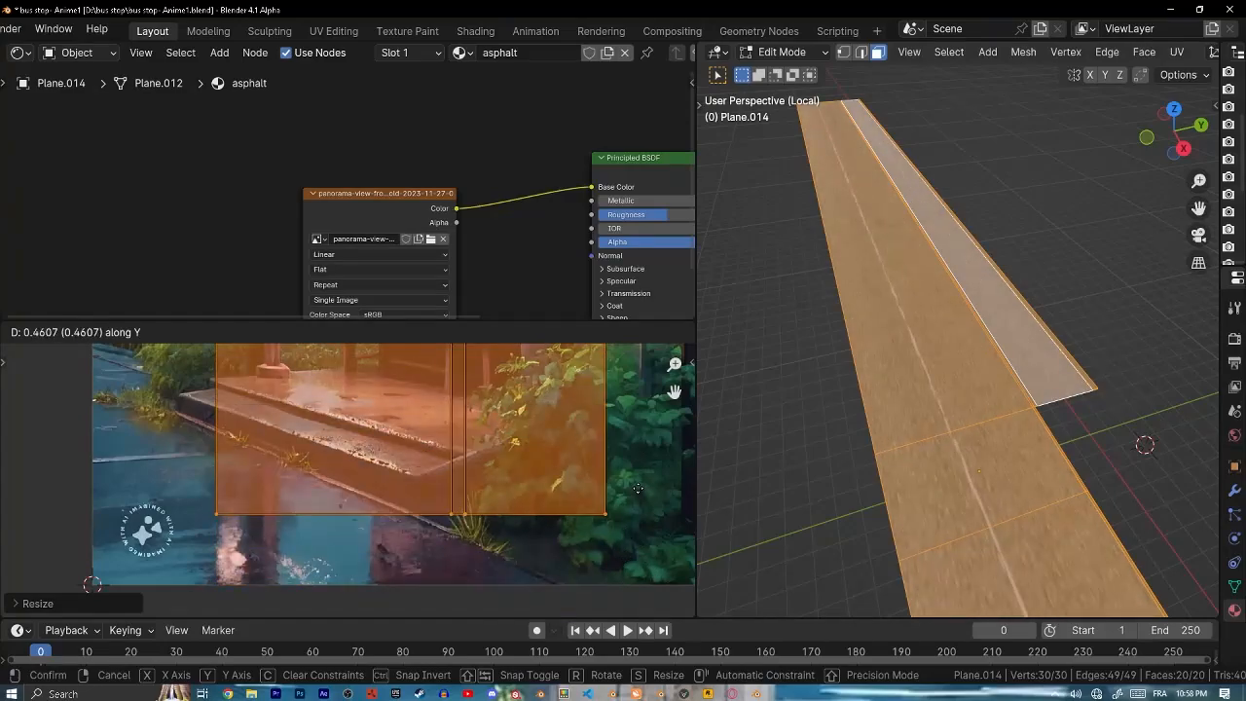
left_click(634, 496)
scroll(634, 497, "down", 8)
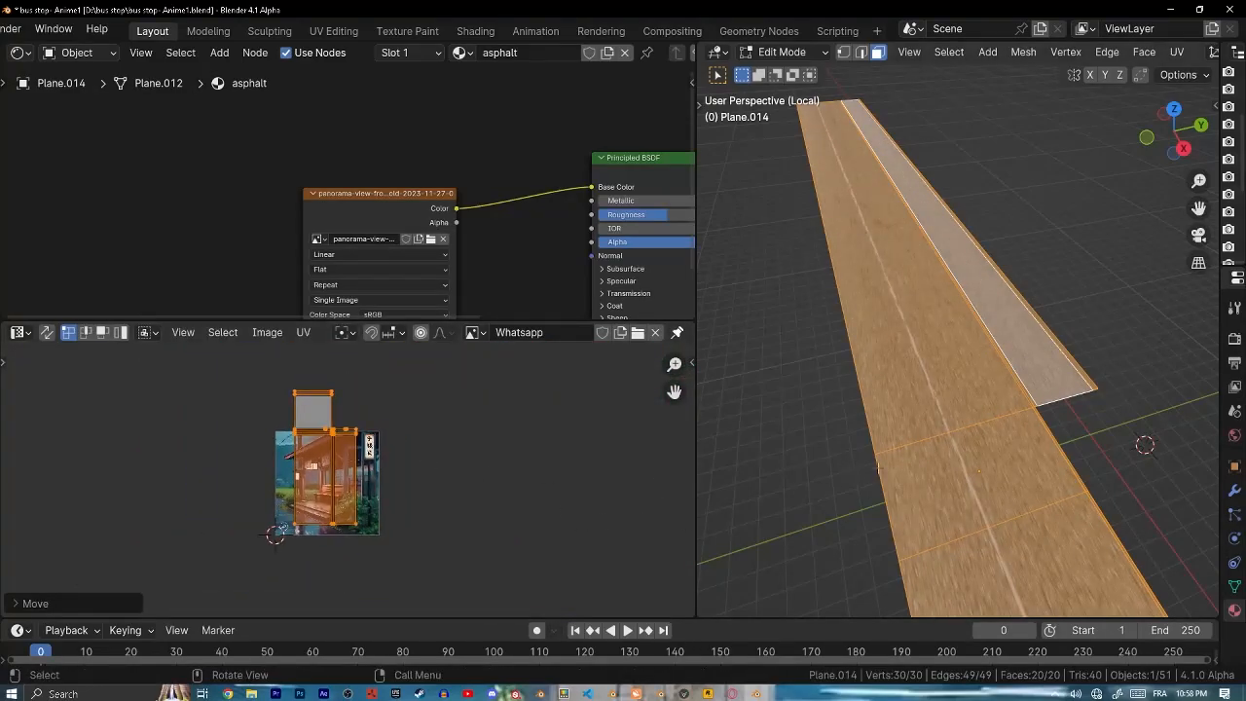
- Unwrap the road from the top view with Project from View and scale up the resulting UVs
key("KP_7")
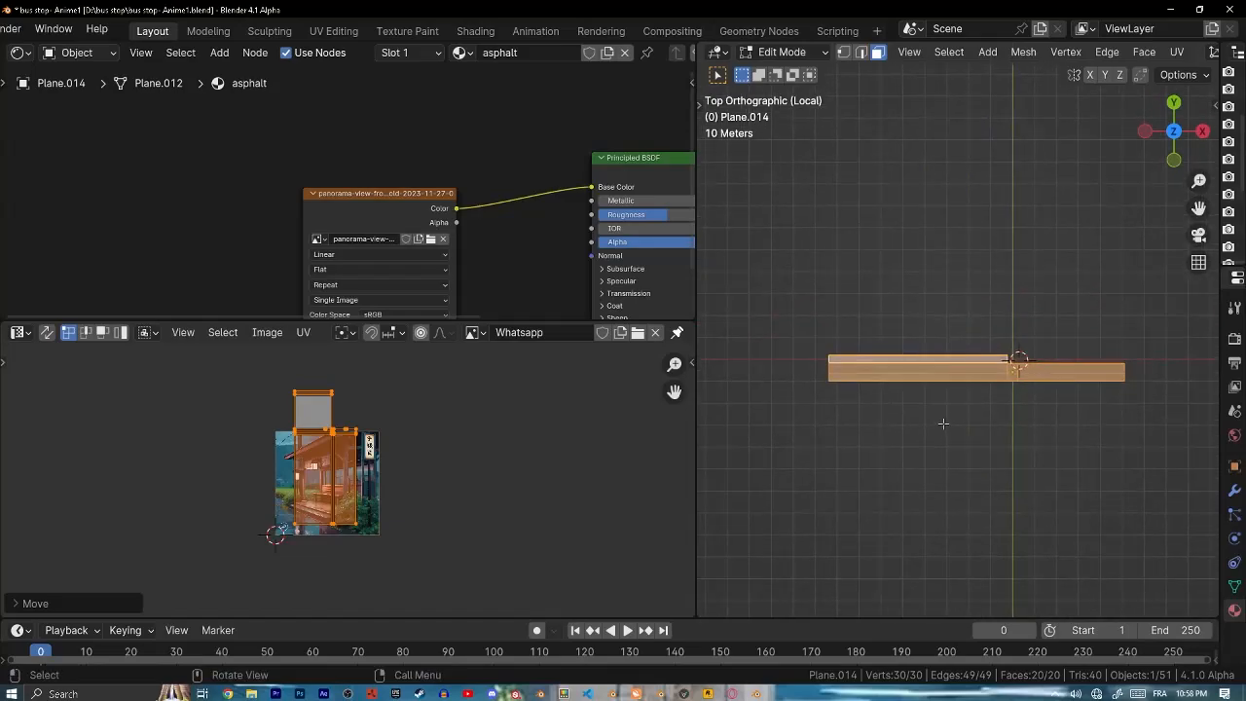
key("u")
left_click(872, 284)
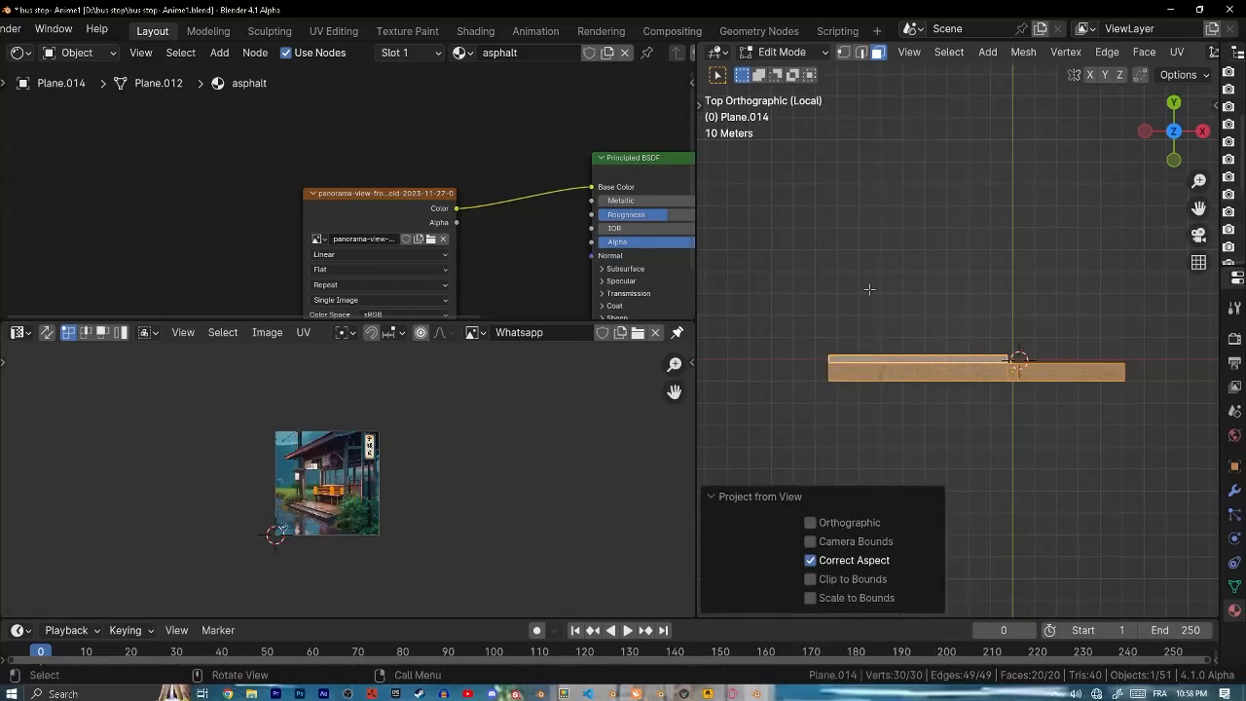
scroll(872, 292, "up", 3)
scroll(206, 494, "up", 5)
key("s")
left_click(309, 494)
middle_click_drag(935, 370, 961, 394)
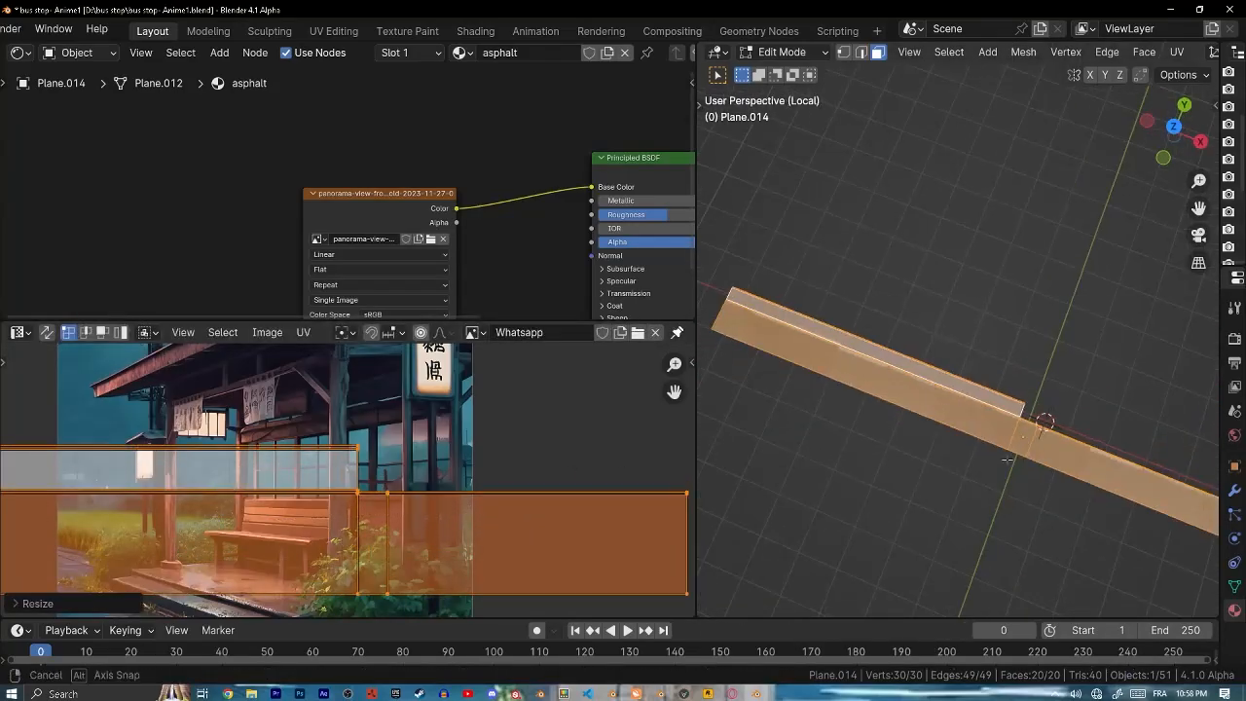
scroll(961, 394, "up", 4)
key("s")
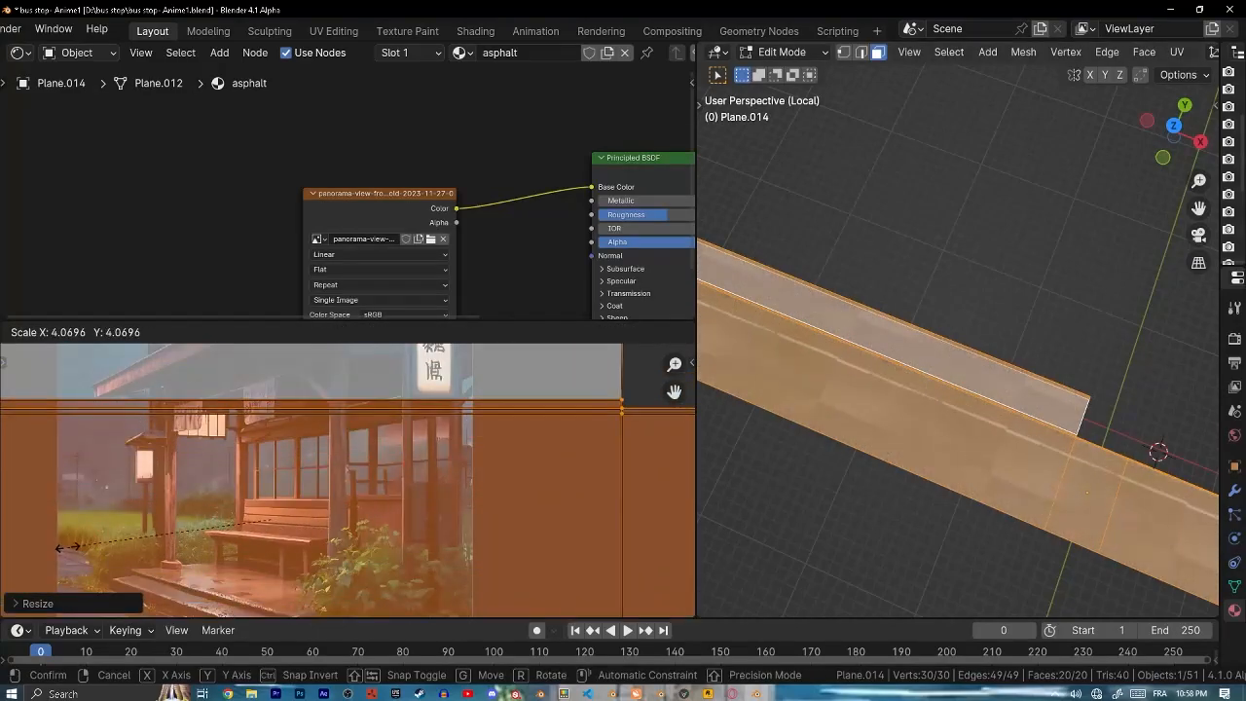
left_click(370, 552)
- Set the asphalt image texture's extension to Mirror and add Texture Coordinate and Mapping nodes to it
scroll(462, 207, "up", 4)
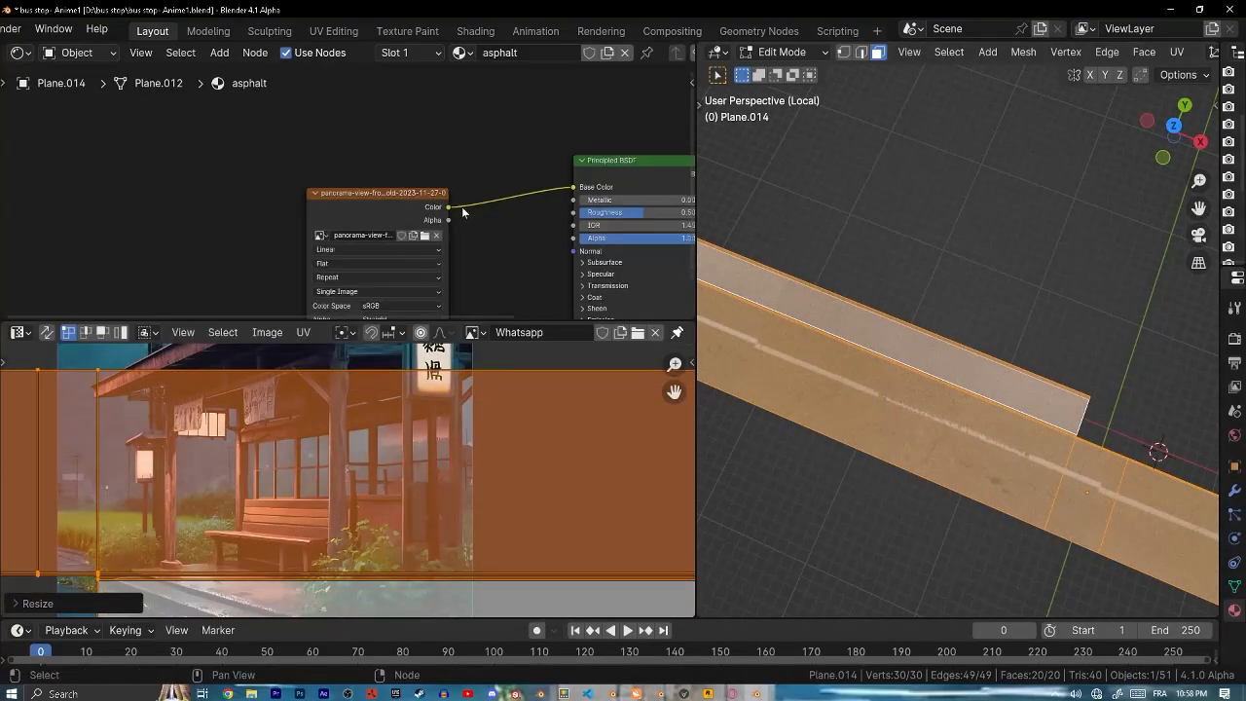
left_click(402, 222)
left_click(355, 344)
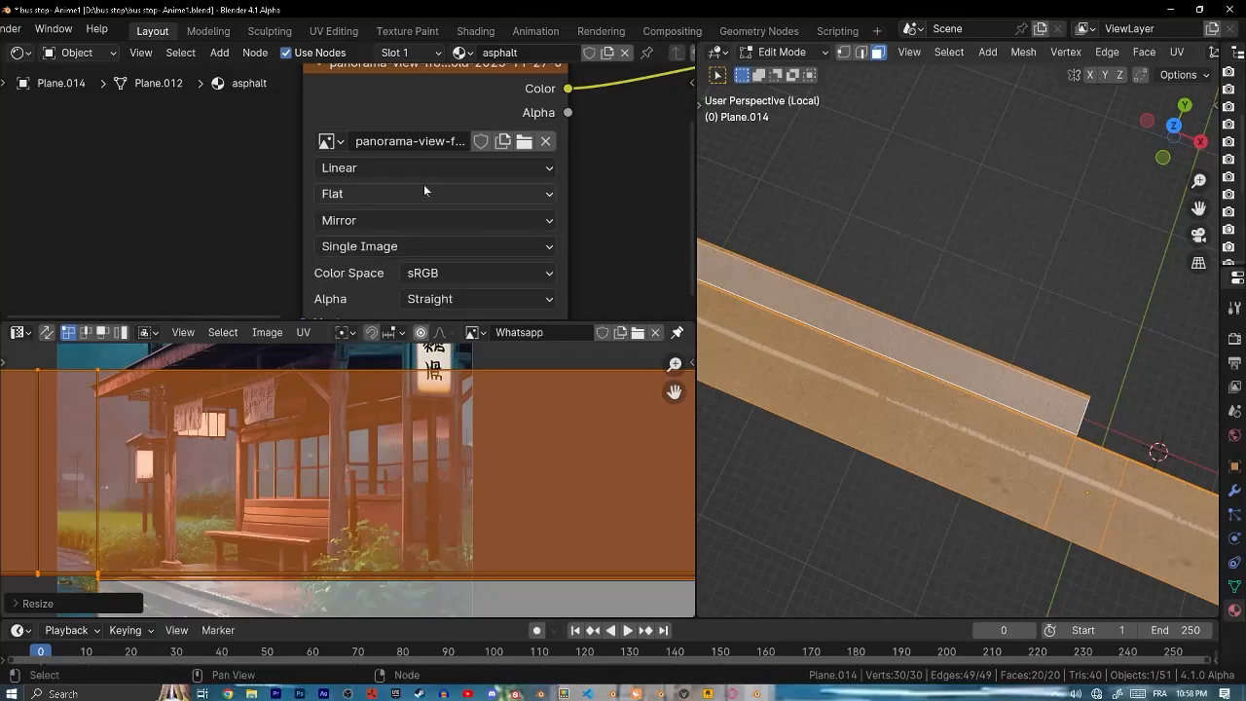
key("ctrl+t")
- Shift the road's UVs along Y and enlarge them to refine the white line and asphalt scale, returning to Object Mode
middle_click_drag(1090, 507, 977, 437, "shift")
scroll(982, 447, "up", 5)
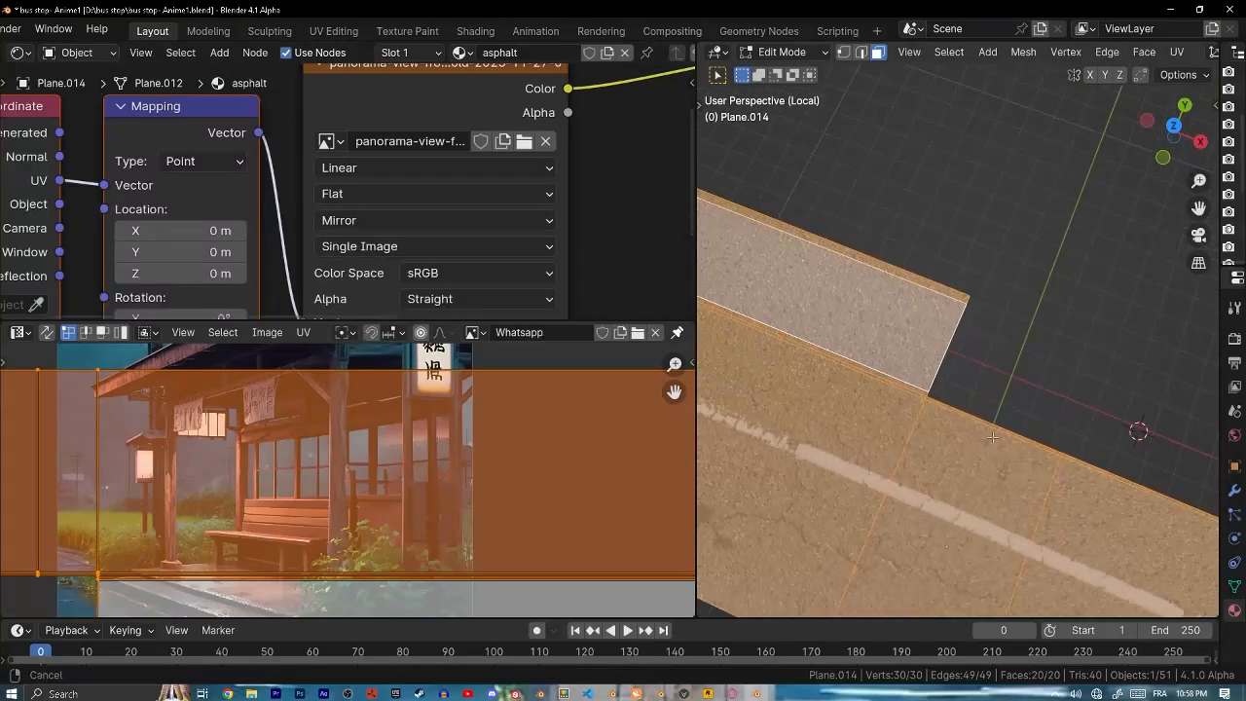
middle_click_drag(1008, 477, 876, 418)
key("g")
key("y")
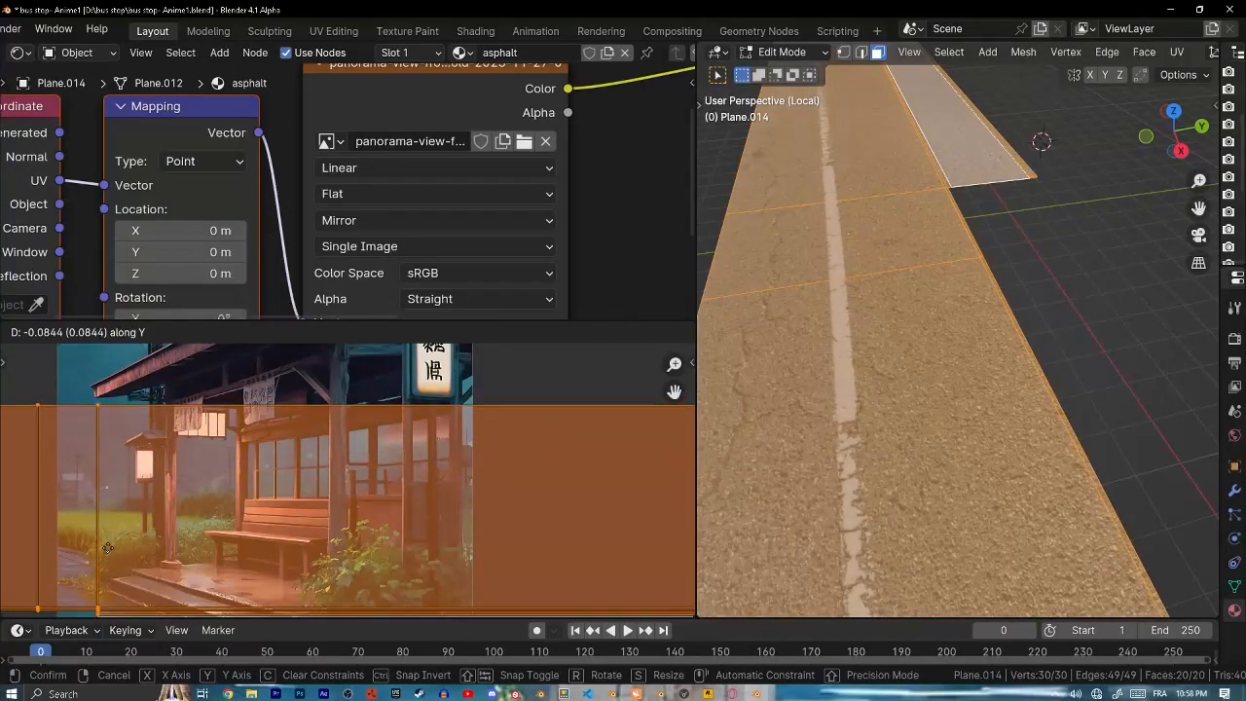
left_click(329, 537)
key("s")
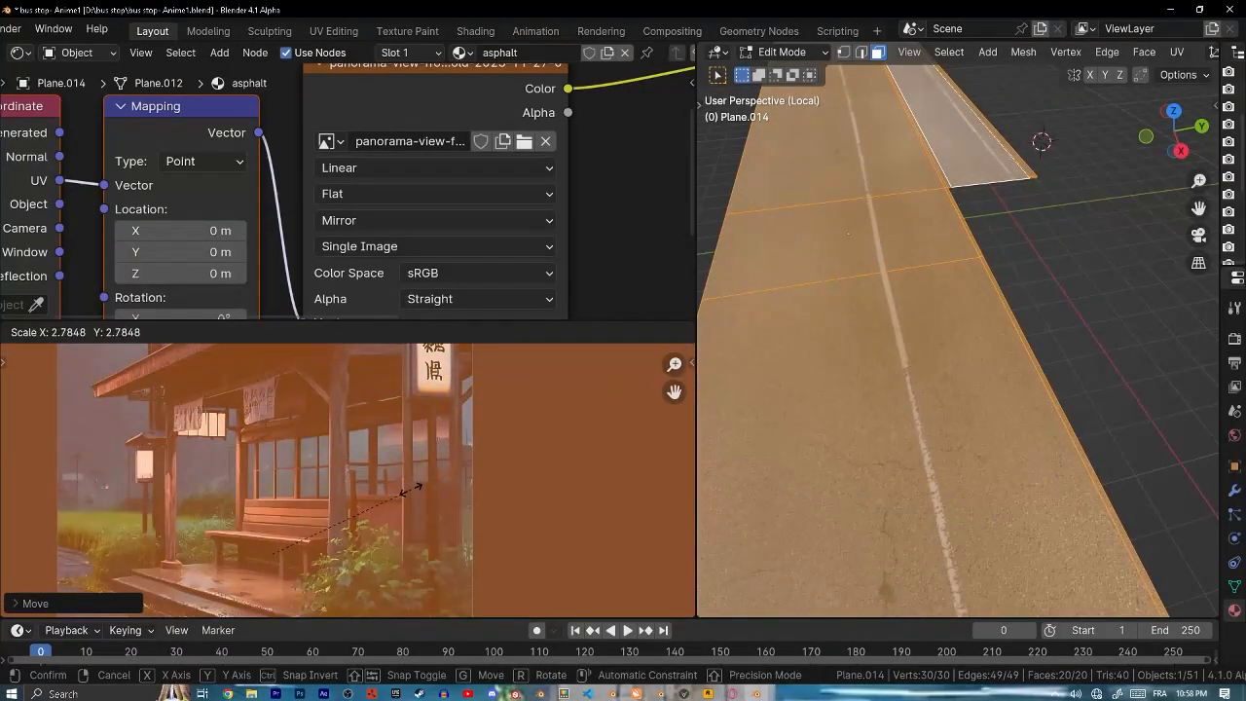
left_click(384, 488)
key("Tab")
middle_click_drag(959, 326, 876, 370)
scroll(436, 193, "down", 2)
left_click(536, 318)
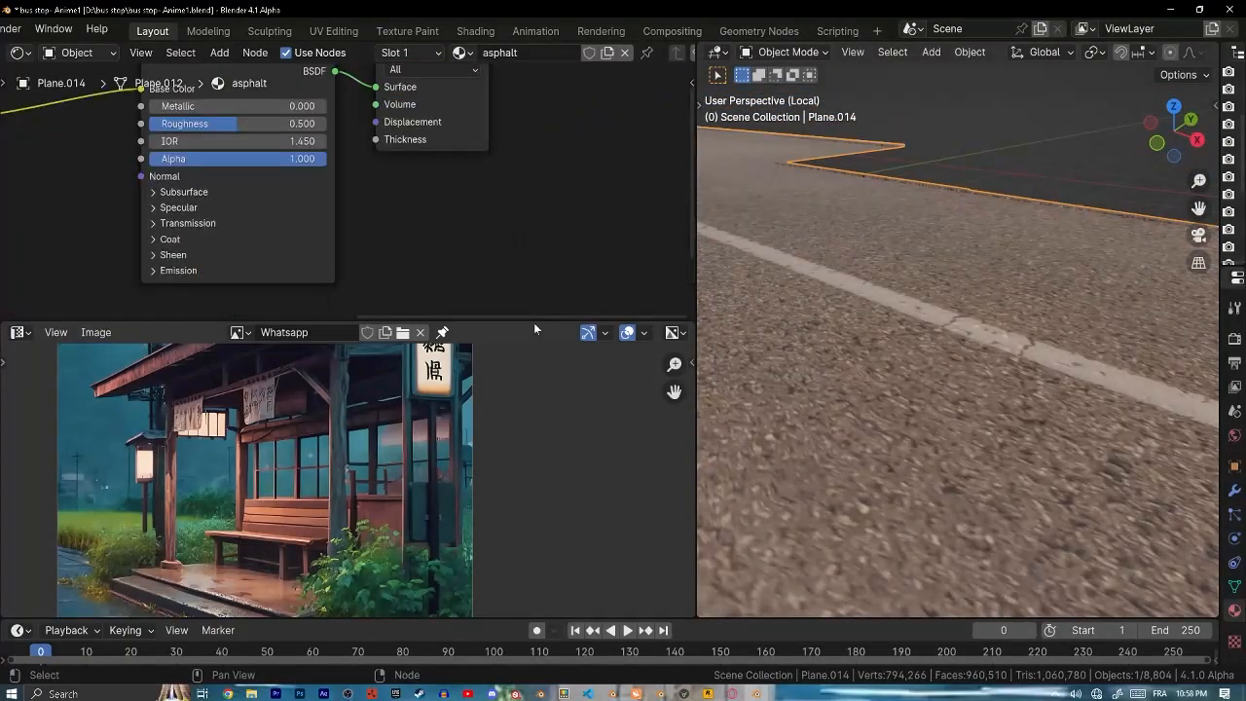
- Add a Color Ramp node fed by the asphalt image's Color output and connect it to the Principled BSDF's Roughness
left_click_drag(535, 322, 516, 600)
middle_click_drag(298, 376, 646, 353)
left_click_drag(323, 233, 316, 180)
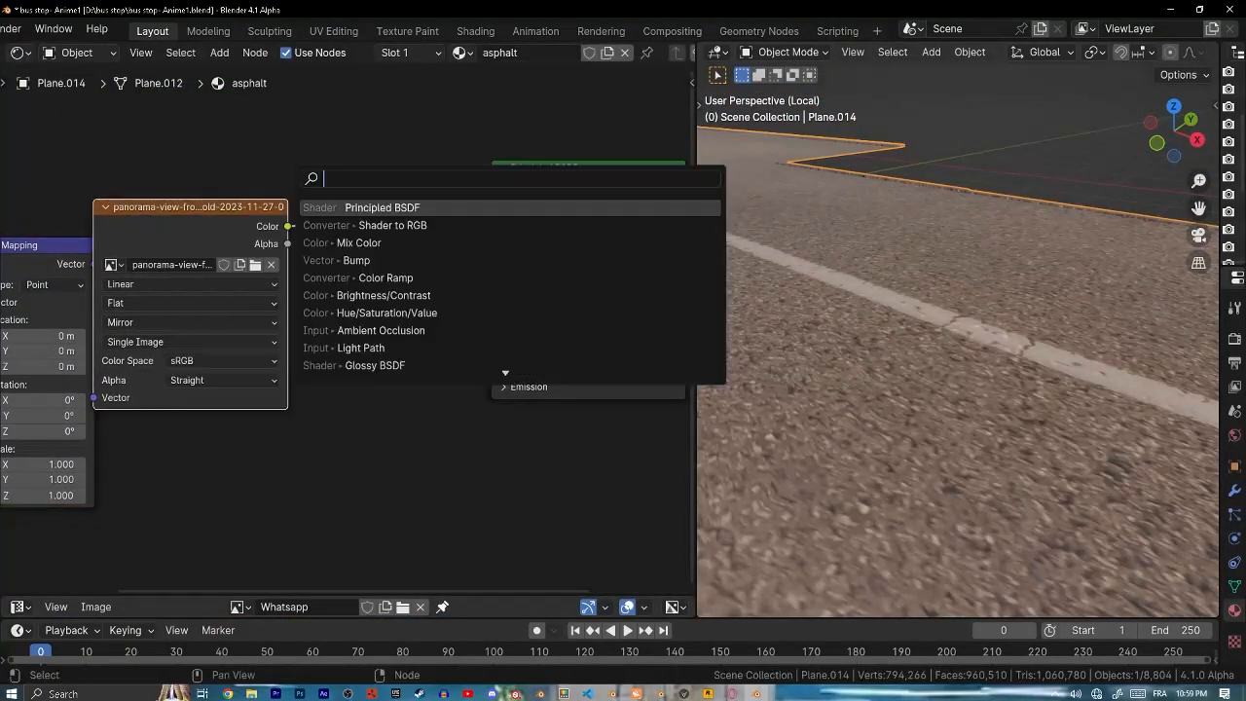
key("Return")
left_click(175, 465)
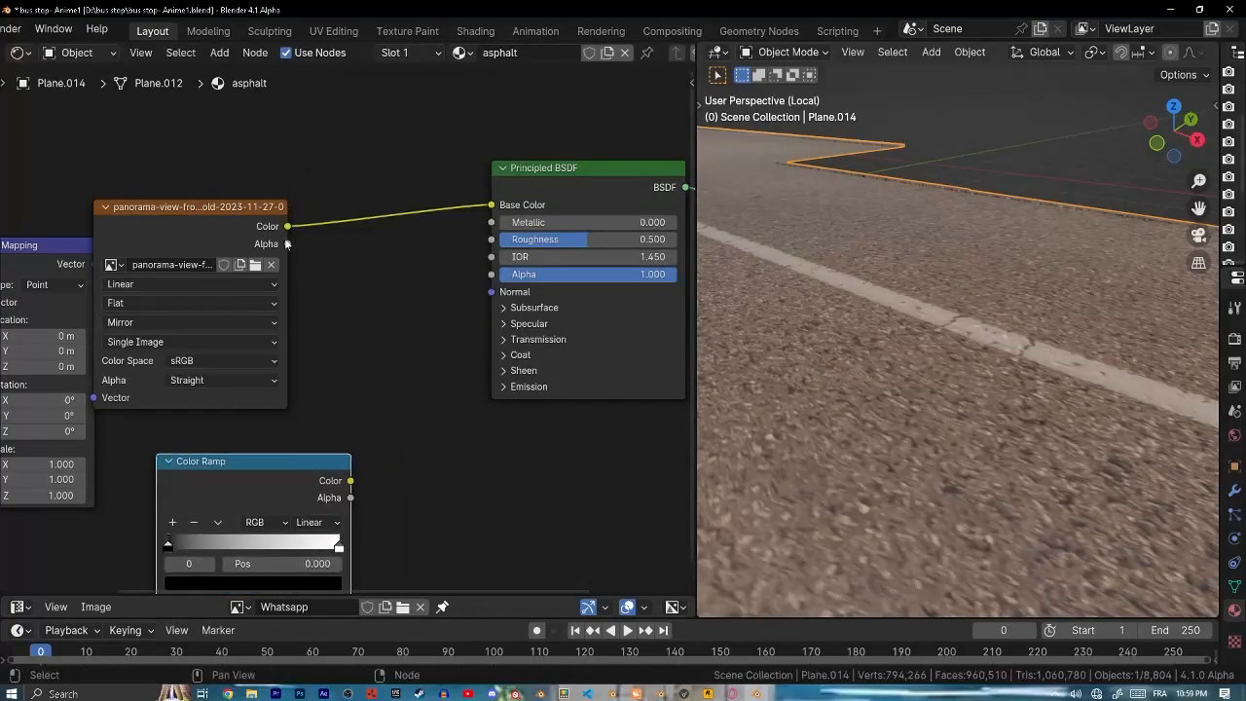
left_click_drag(288, 227, 157, 490)
middle_click_drag(379, 387, 366, 443)
left_click_drag(336, 427, 477, 186)
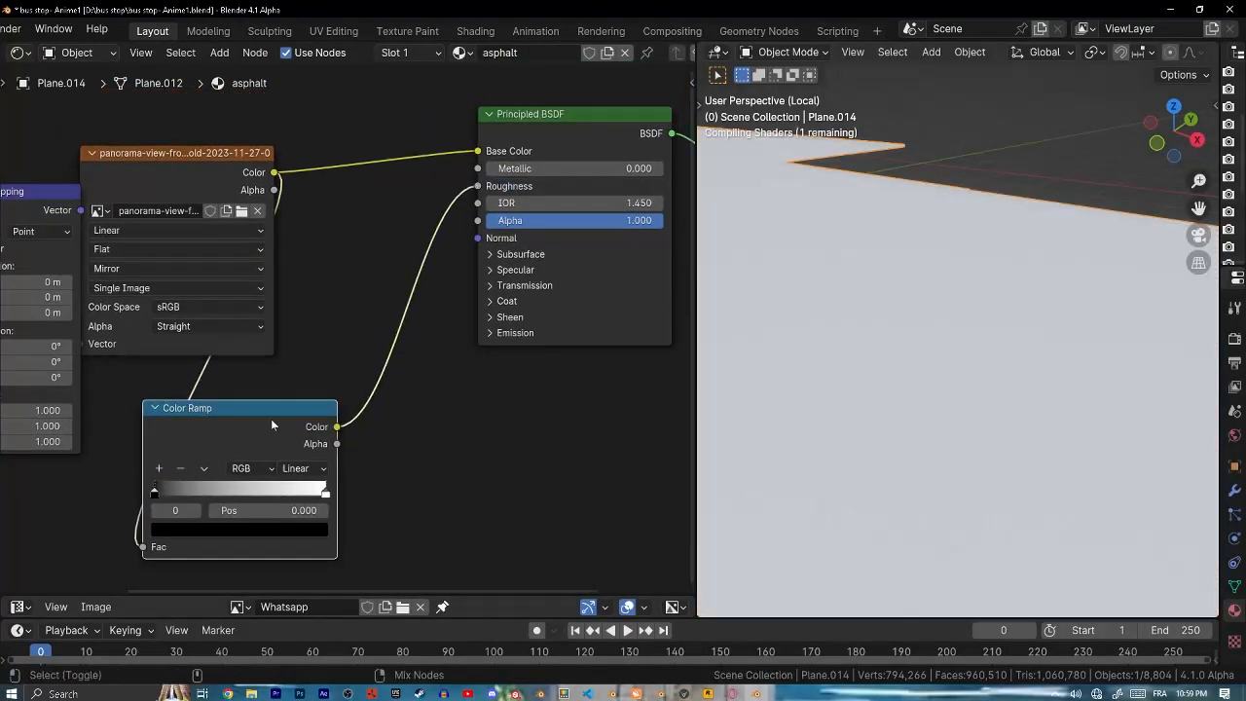
- Try different positions for the roughness Color Ramp's black and white stops while previewing its output on the road
left_click_drag(248, 440, 304, 425)
mouse_move(304, 424)
left_mouse_down()
mouse_move(215, 414)
mouse_move(311, 421)
left_mouse_up()
mouse_move(385, 476)
left_mouse_down()
mouse_move(333, 475)
mouse_move(380, 479)
left_mouse_up()
left_click_drag(224, 475, 330, 476)
left_click_drag(251, 475, 236, 477)
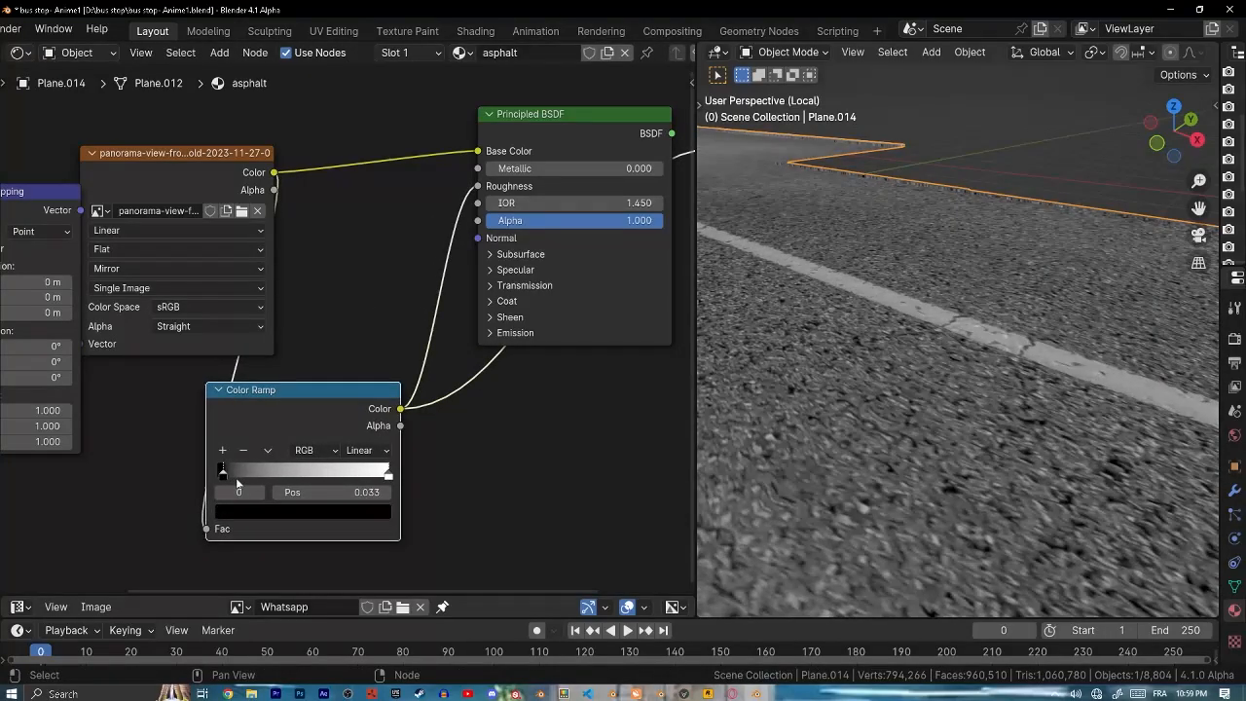
middle_click_drag(971, 358, 985, 368)
left_click_drag(227, 475, 220, 476)
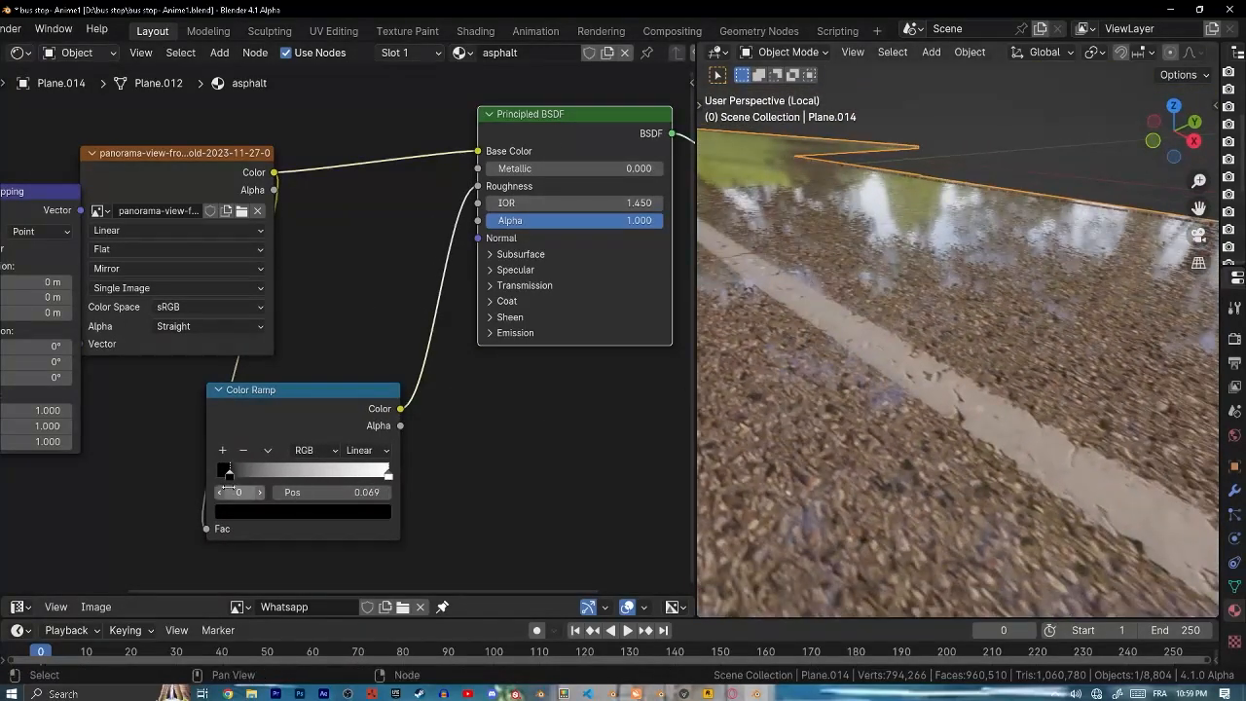
- Duplicate the Color Ramp, place the copy below the first and feed it from the asphalt image's Color output
left_click_drag(311, 435, 343, 366)
key("shift+a")
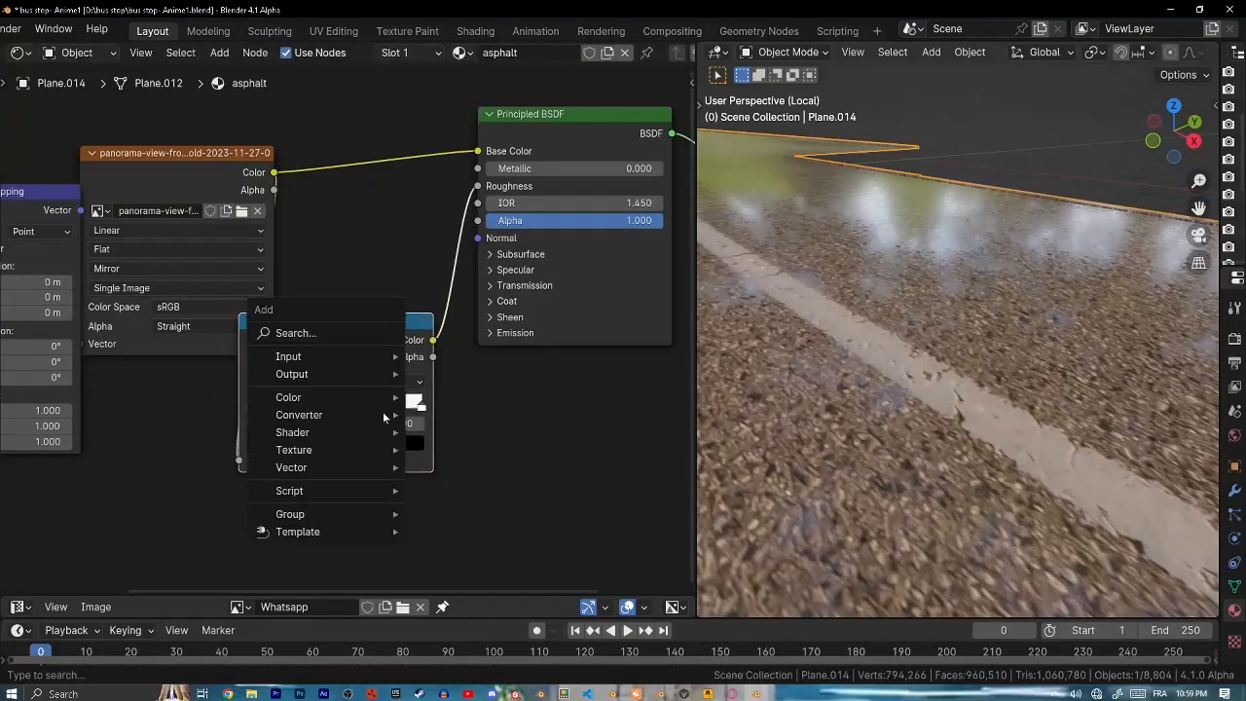
key("Escape")
key("shift+d")
left_click(406, 514)
left_click_drag(276, 173, 236, 529)
- Move the Principled BSDF aside to make room and add a Bump node connected to its Normal input
scroll(233, 525, "down", 5)
left_click_drag(642, 146, 354, 293)
key("g")
left_click(542, 396)
scroll(506, 423, "up", 4)
middle_click_drag(506, 423, 450, 336)
key("shift+a")
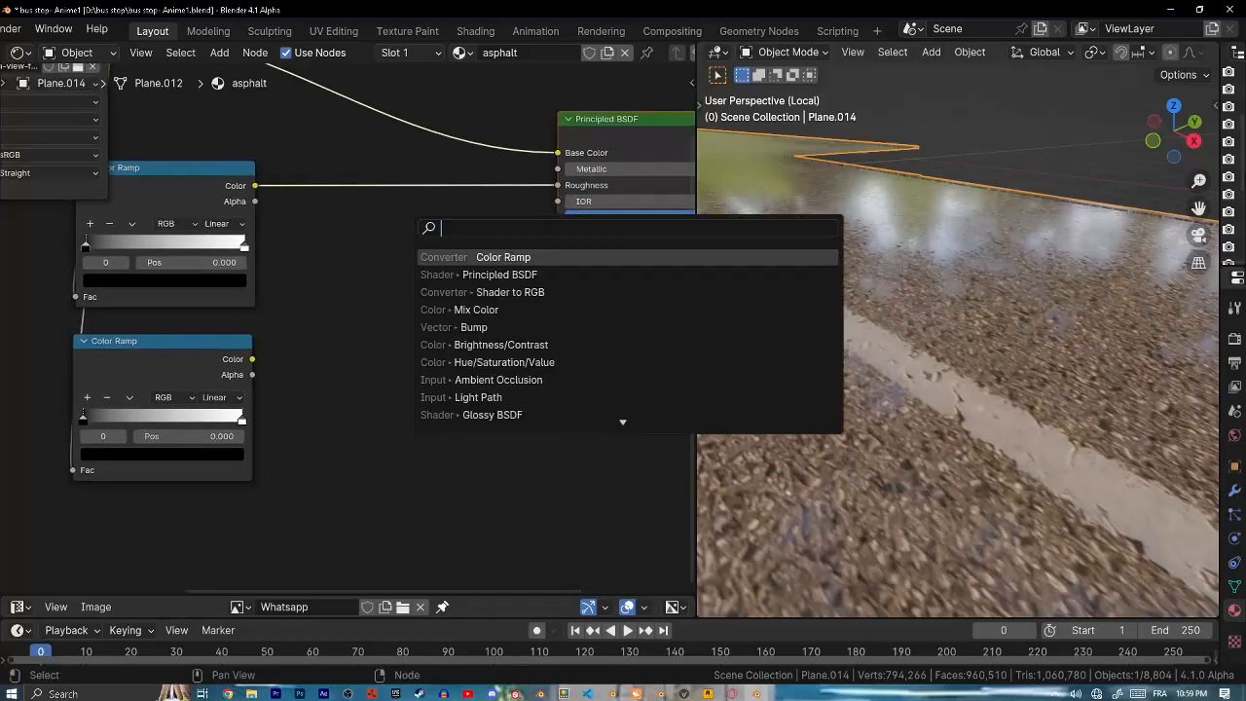
type("bump")
key("Return")
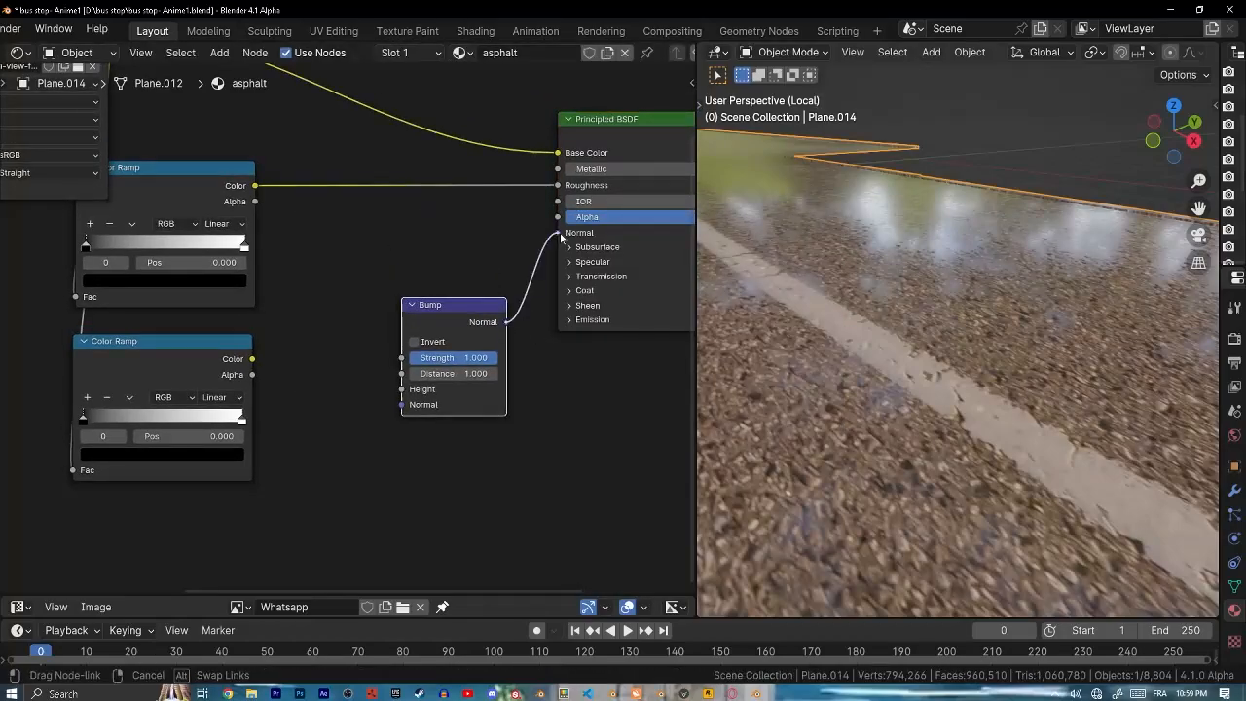
- Connect the second Color Ramp's Color to the Bump node's Height and set the bump strength to 0.014
mouse_move(917, 397)
middle_mouse_down()
mouse_move(939, 382)
mouse_move(895, 389)
middle_mouse_up()
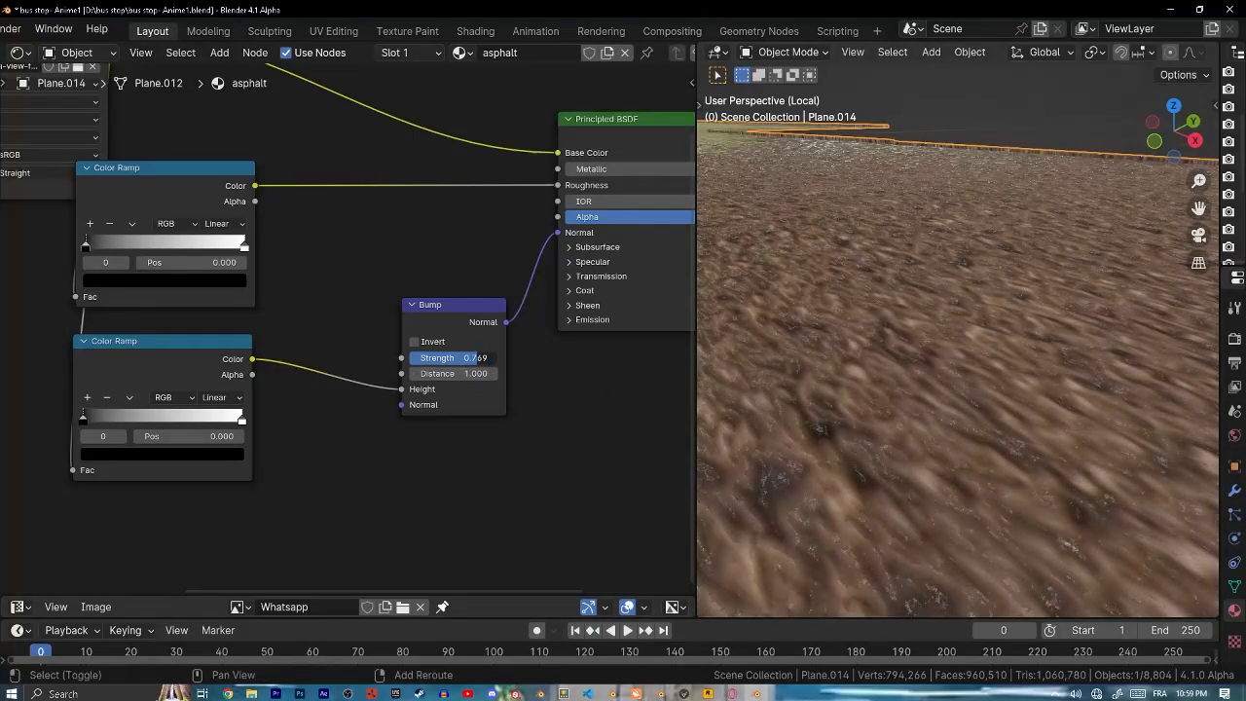
left_click_drag(477, 357, 420, 357)
scroll(967, 343, "down", 6)
middle_click_drag(816, 314, 826, 312)
scroll(479, 281, "down", 1)
- Insert a Hue/Saturation/Value node on the link from the asphalt image to the Base Color
middle_click_drag(478, 281, 261, 353)
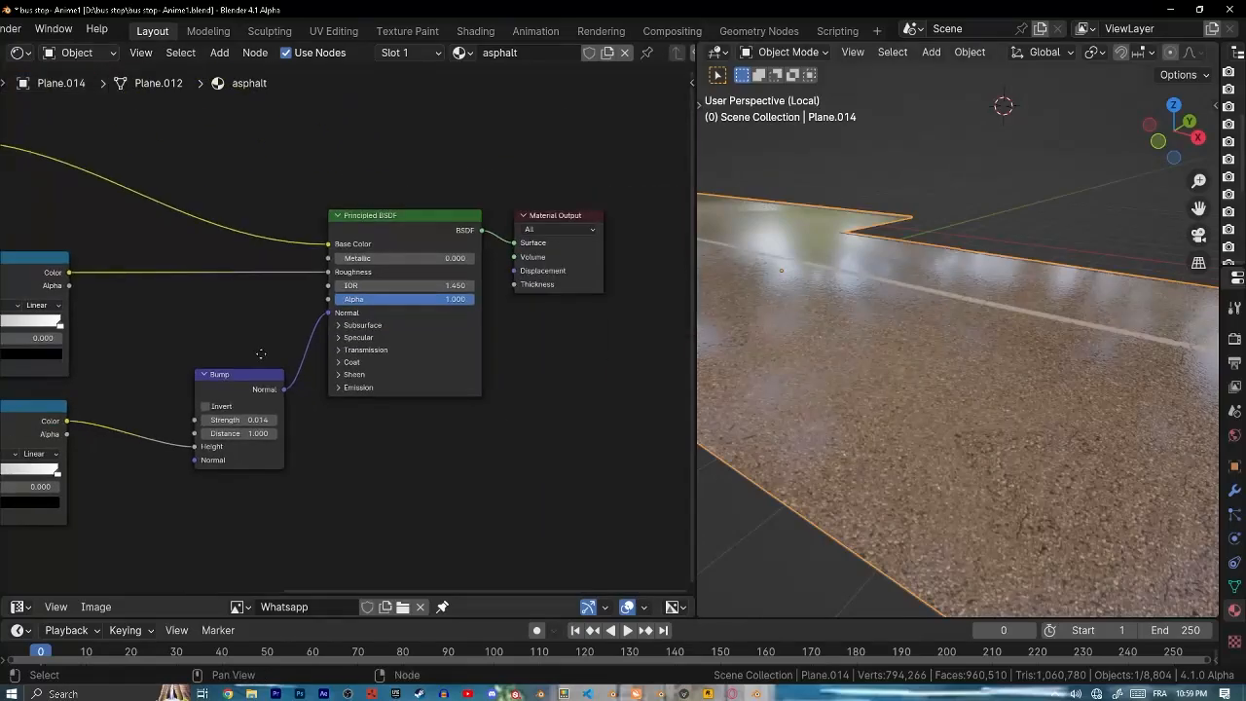
left_click_drag(390, 243, 563, 240)
key("shift+a")
left_click(497, 141)
type("hue")
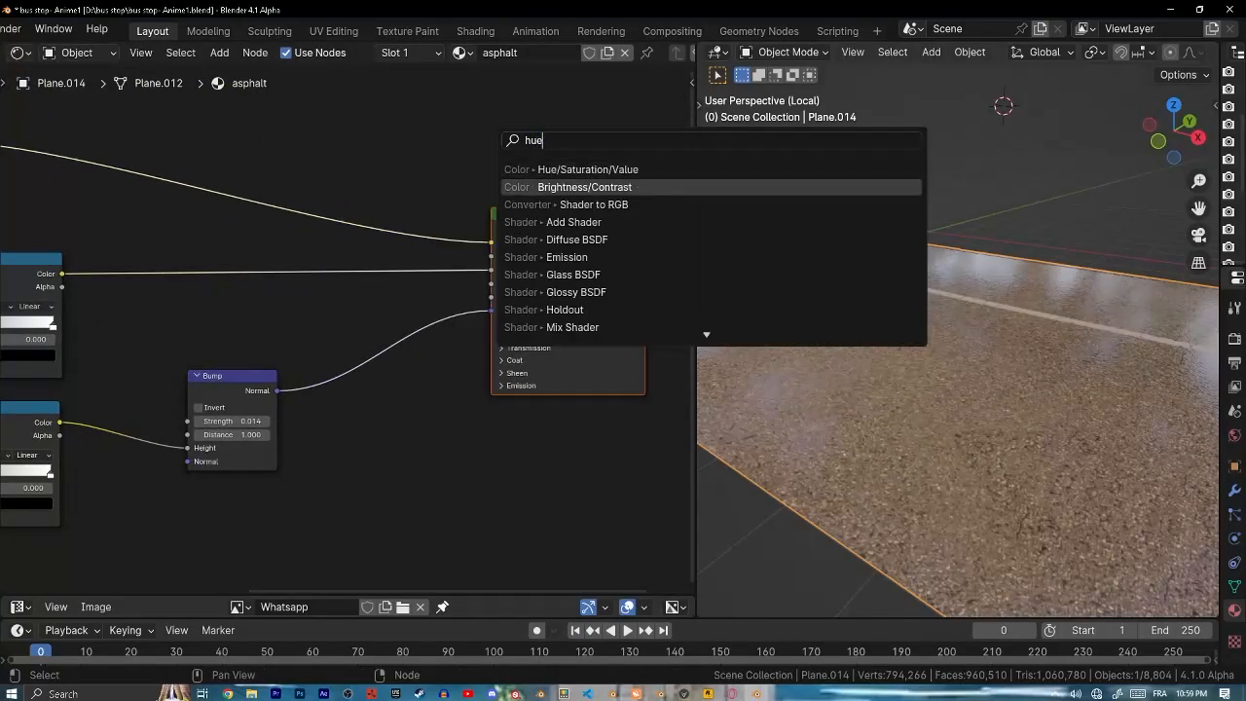
left_click(587, 170)
left_click(282, 161)
- Insert a Brightness/Contrast node between the Hue/Saturation/Value node and the Base Color
key("shift+a")
left_click(518, 115)
type("brigh")
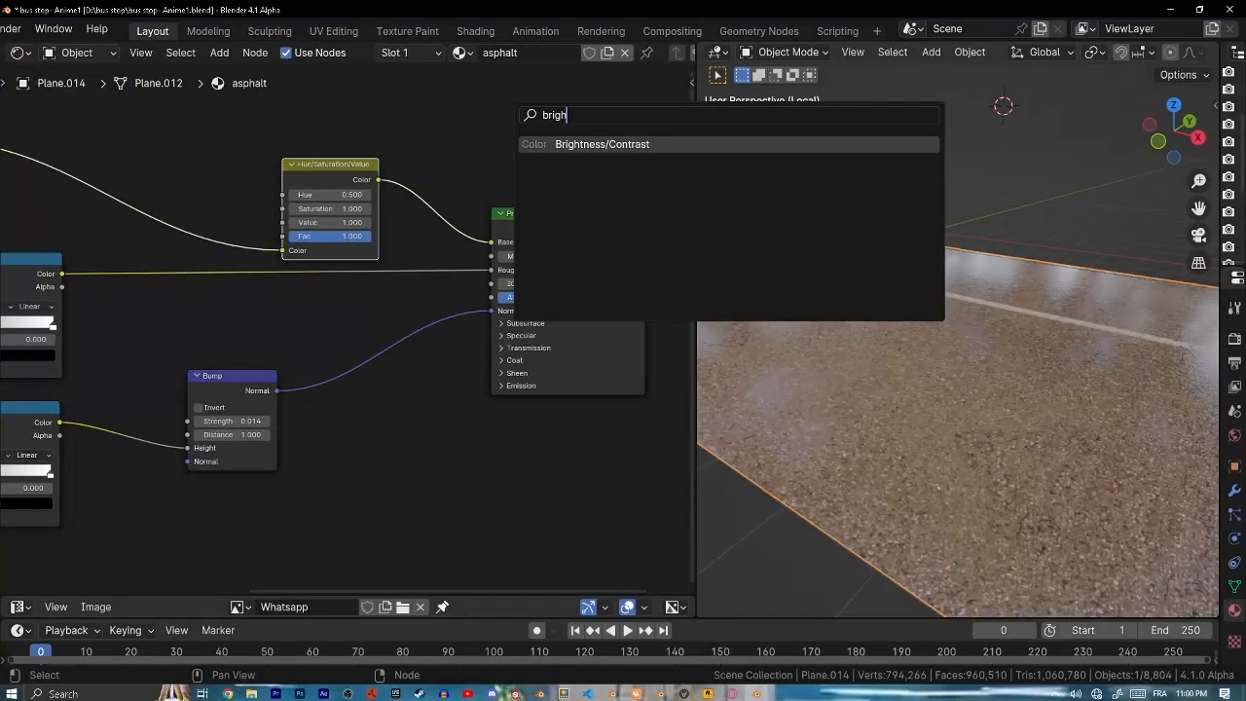
key("Return")
left_click(394, 183)
- Darken the asphalt with Bright at -0.090 and reduce its saturation to about 0.4
middle_click_drag(1028, 421, 1067, 427)
scroll(549, 193, "up", 4)
mouse_move(548, 191)
left_mouse_down()
mouse_move(525, 190)
mouse_move(555, 191)
mouse_move(543, 191)
left_mouse_up()
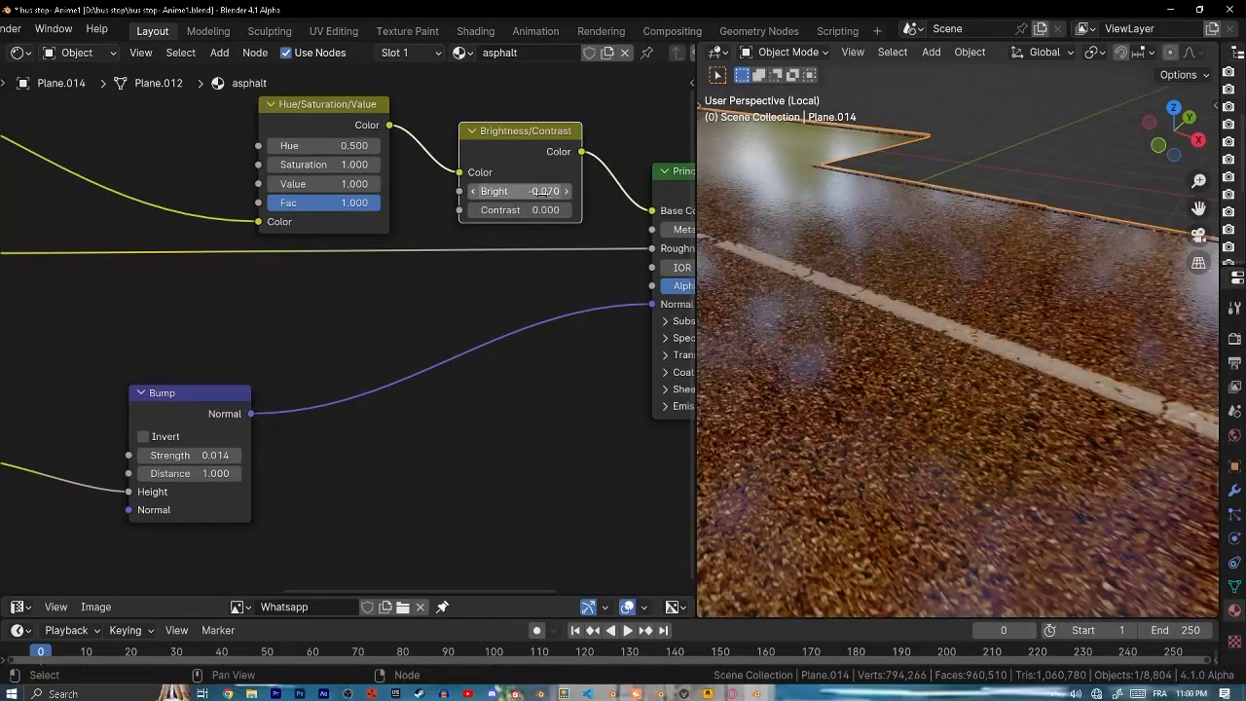
left_click_drag(326, 165, 273, 164)
left_click_drag(545, 191, 531, 191)
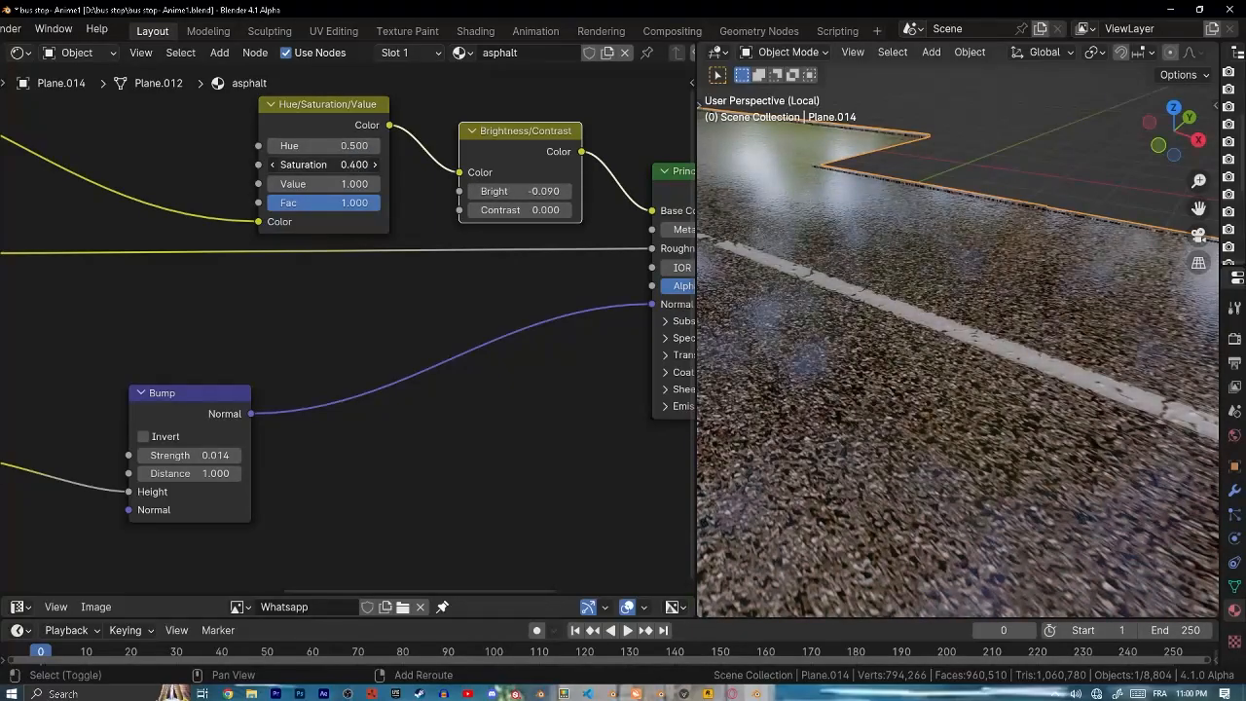
left_click_drag(325, 164, 328, 165)
middle_click_drag(866, 312, 951, 362)
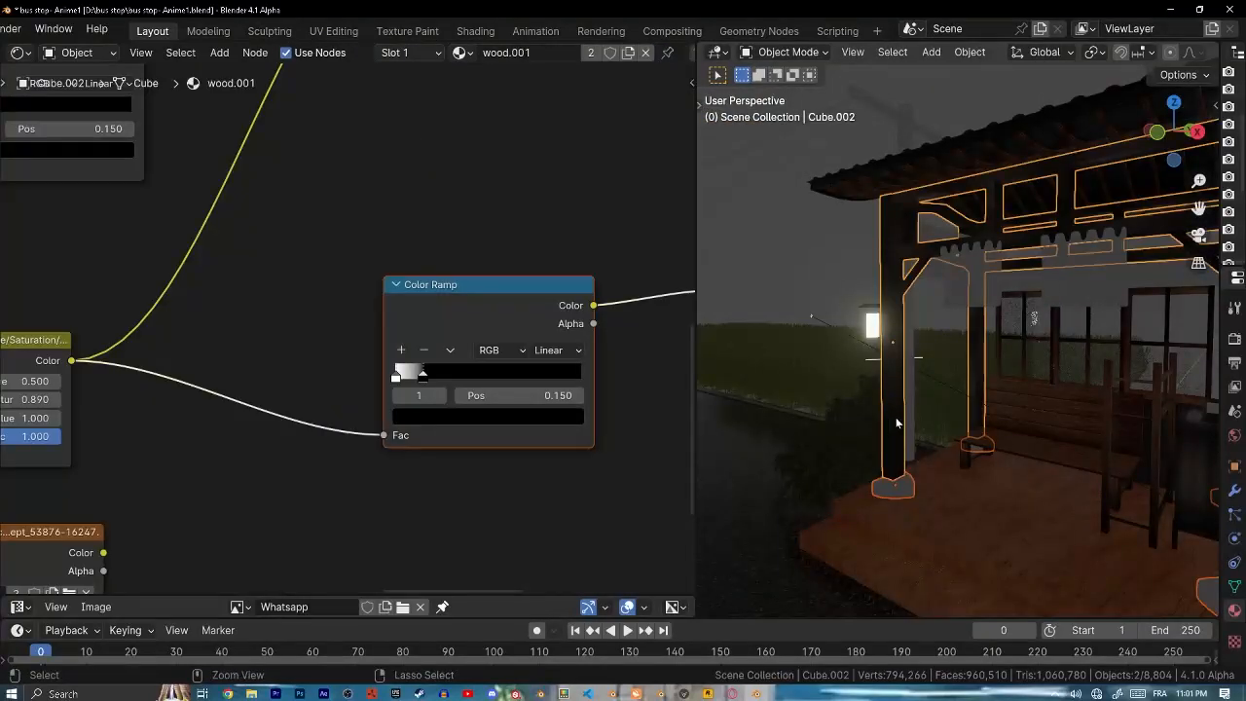
- Link the wooden frame's wood.001 material to the base at the foot of the shelter's pillars
key("ctrl+l")
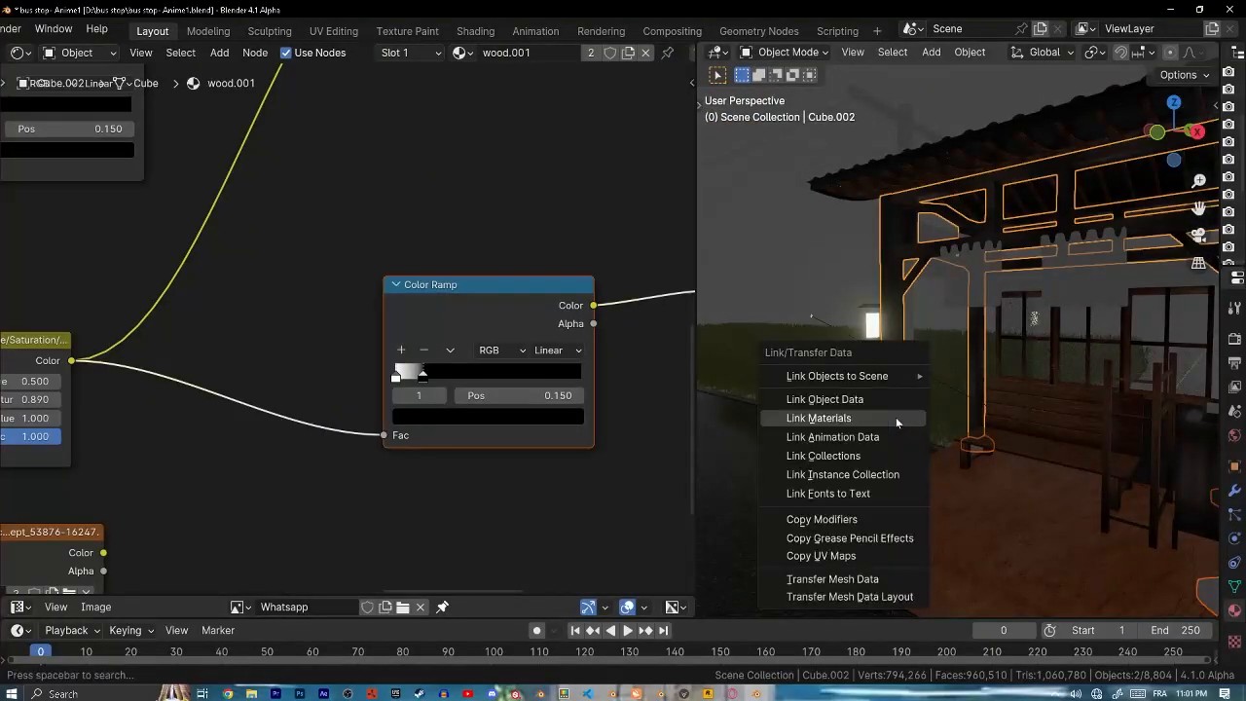
left_click(898, 414)
scroll(917, 511, "up", 5)
middle_click_drag(960, 473, 983, 424, "shift")
scroll(976, 526, "up", 1)
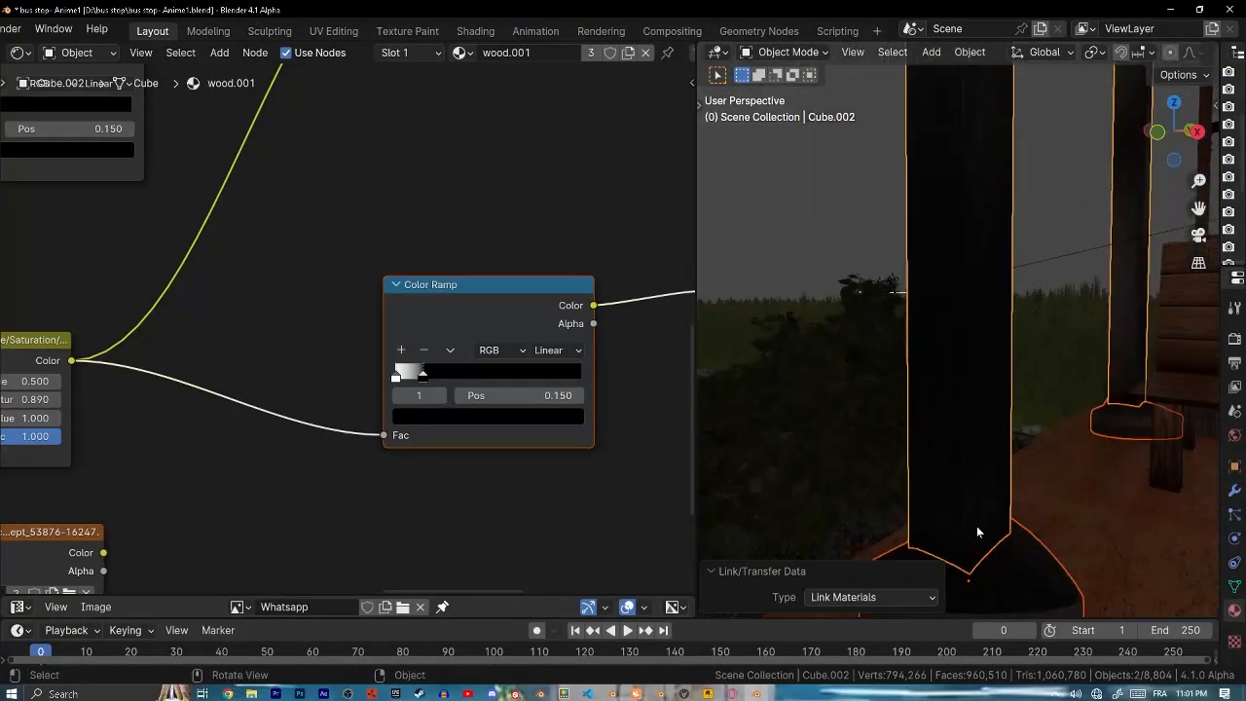
- Unwrap all faces of the pillar base so the wood texture maps onto it, returning to Object Mode
middle_click_drag(976, 526, 977, 466, "shift")
scroll(977, 469, "up", 2)
left_click(981, 478)
key("Tab")
key("a")
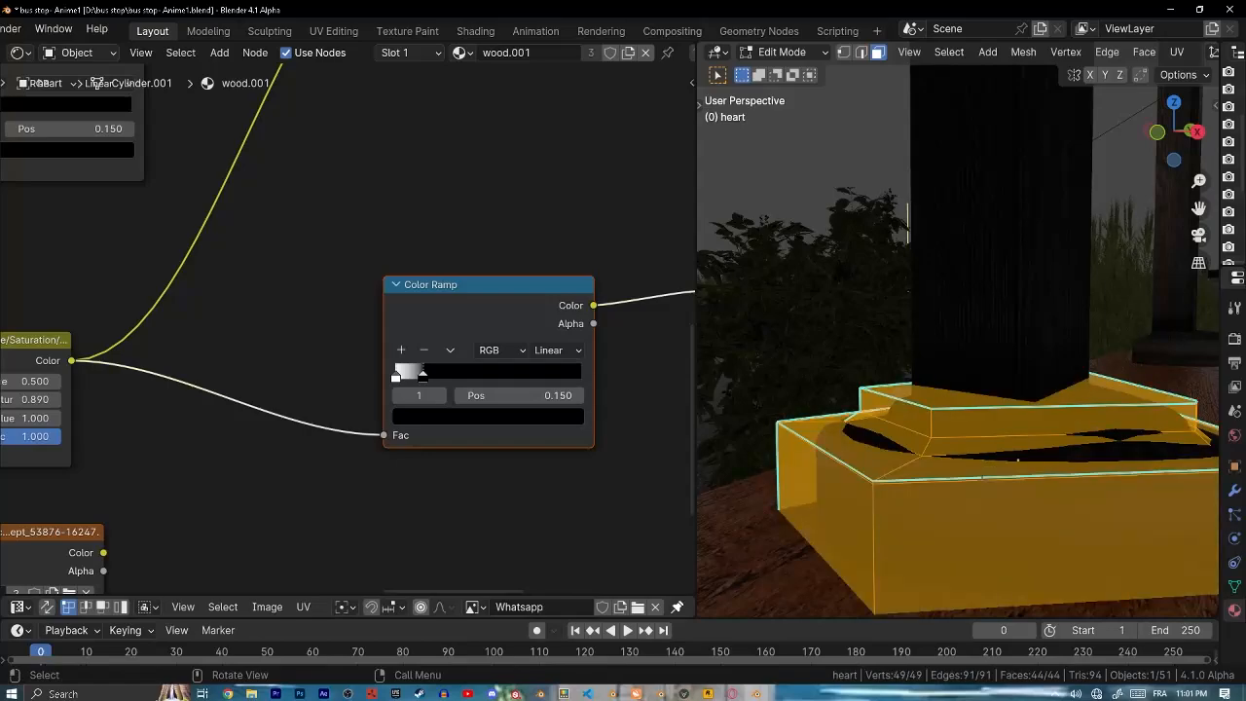
key("u")
left_click(943, 234)
key("Tab")
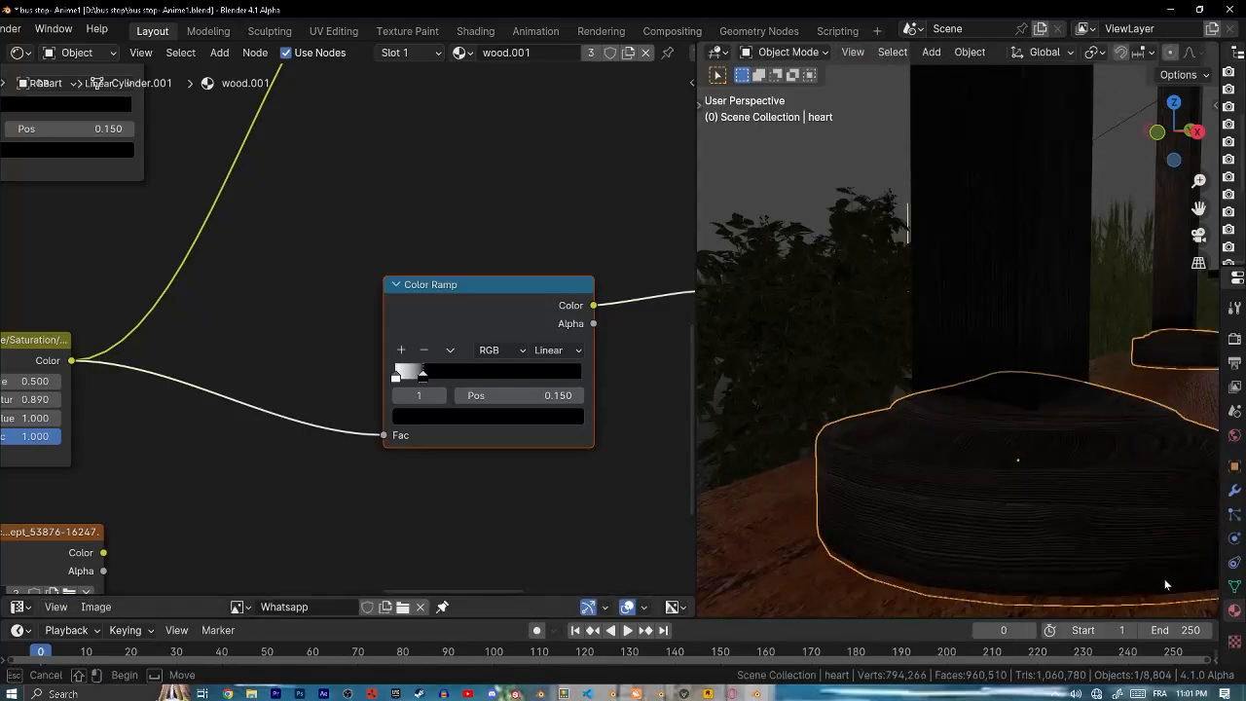
- Link the window frame's wood.005 material to the horizontal beam above the windows
key("alt+a")
left_click(1094, 214)
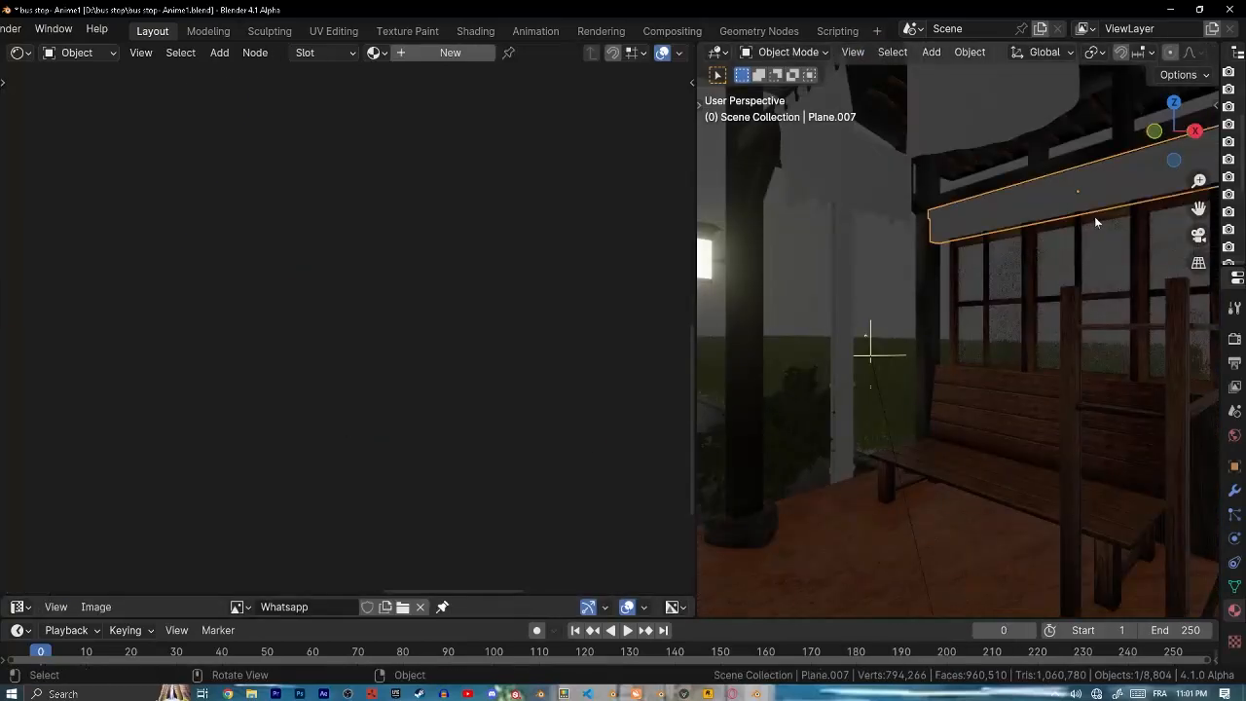
left_click(1094, 216, "shift")
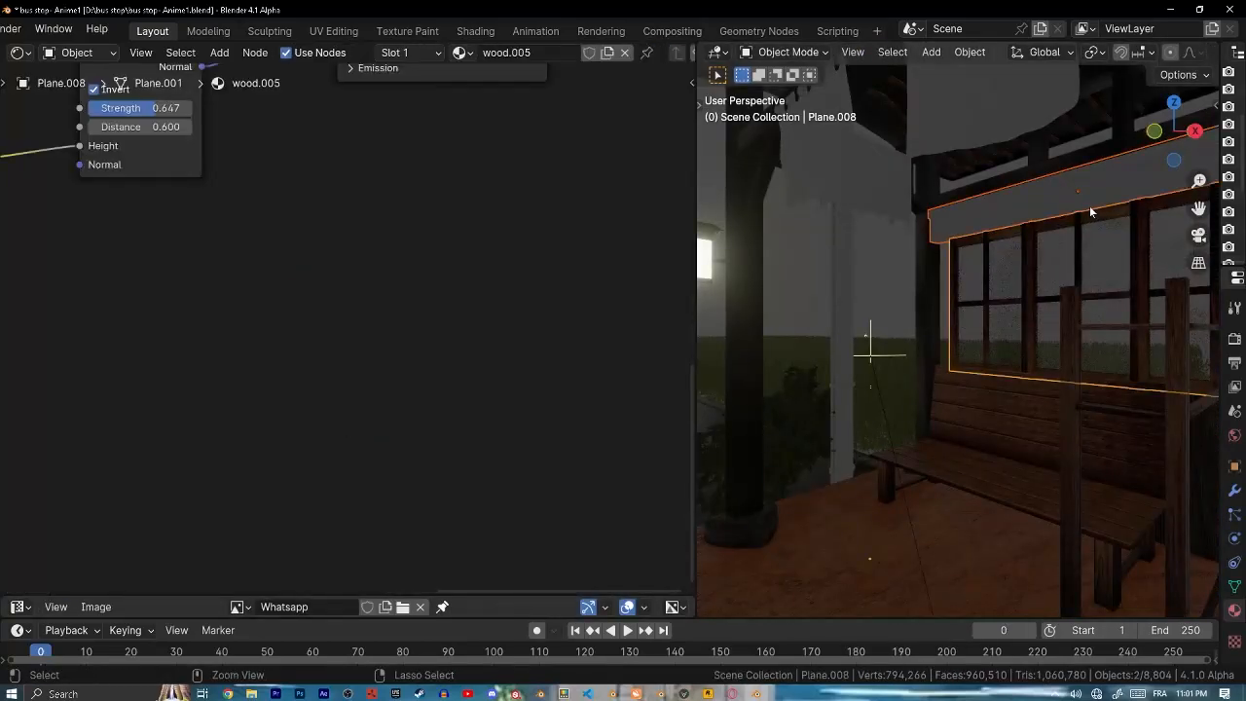
key("ctrl+l")
left_click(1080, 203)
middle_click_drag(944, 195, 912, 217, "shift")
scroll(973, 180, "up", 3)
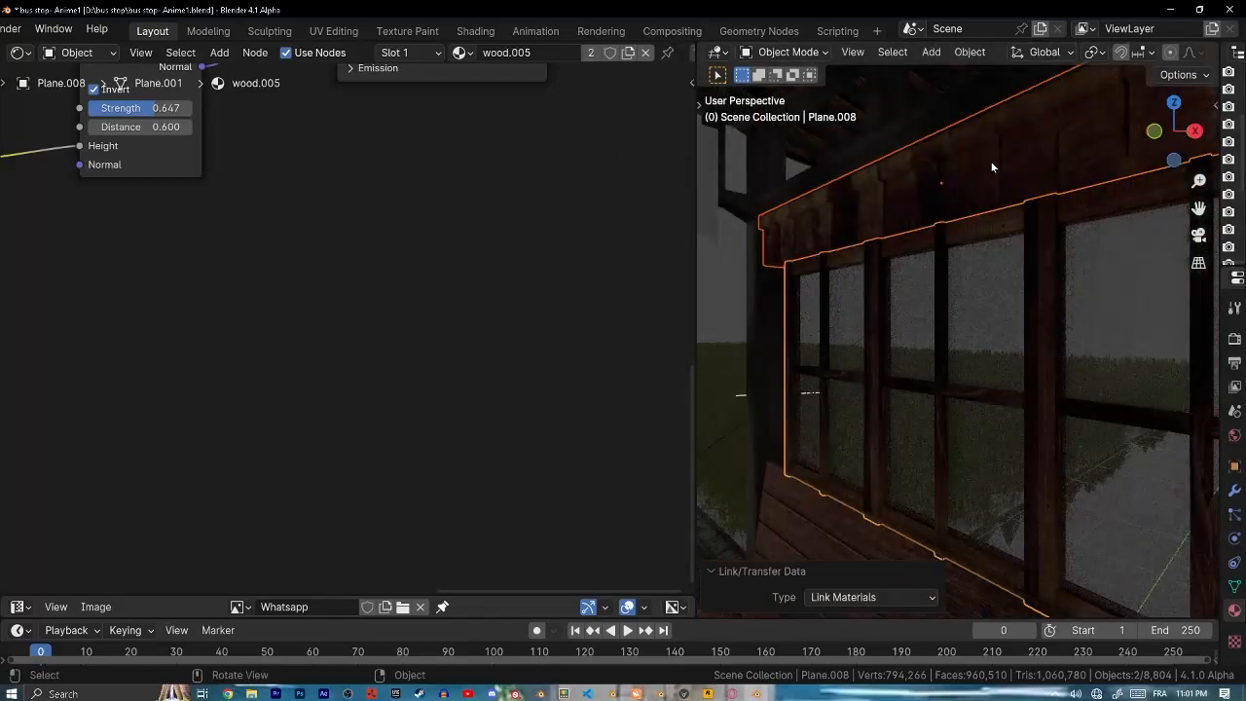
- Unwrap all faces of the beam above the windows with Cube Projection
middle_click_drag(993, 167, 979, 223, "shift")
left_click(977, 218)
key("Tab")
key("a")
key("u")
left_click(977, 218)
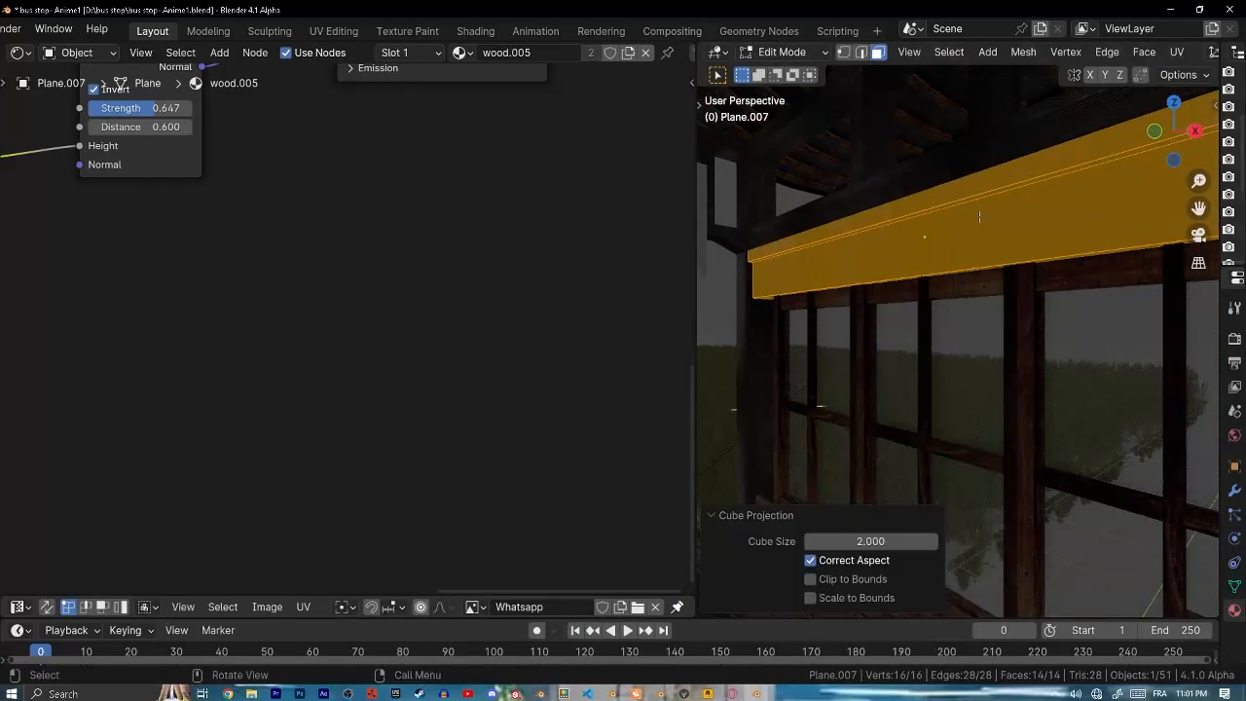
key("Tab")
- Enlarge the UV Editor and rotate all of the beam's cube-projected UVs by 90 degrees
key("Tab")
left_click_drag(548, 590, 548, 68)
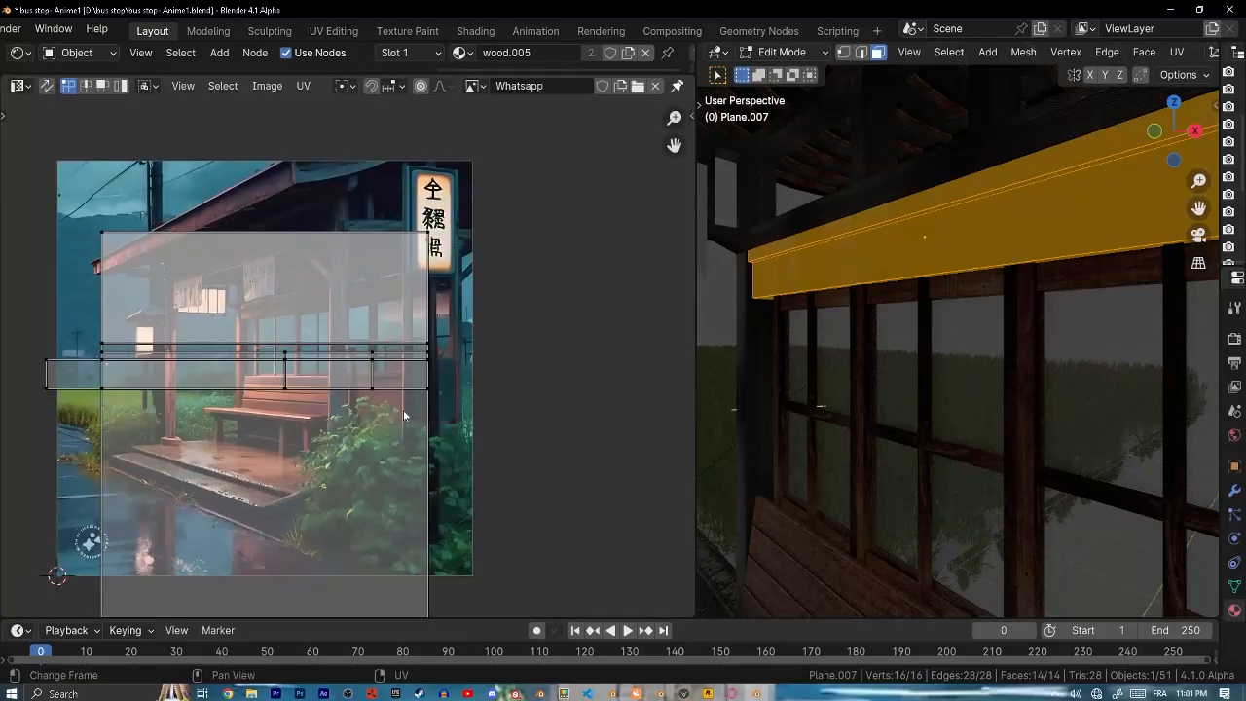
type("ar90")
key("Return")
key("Tab")
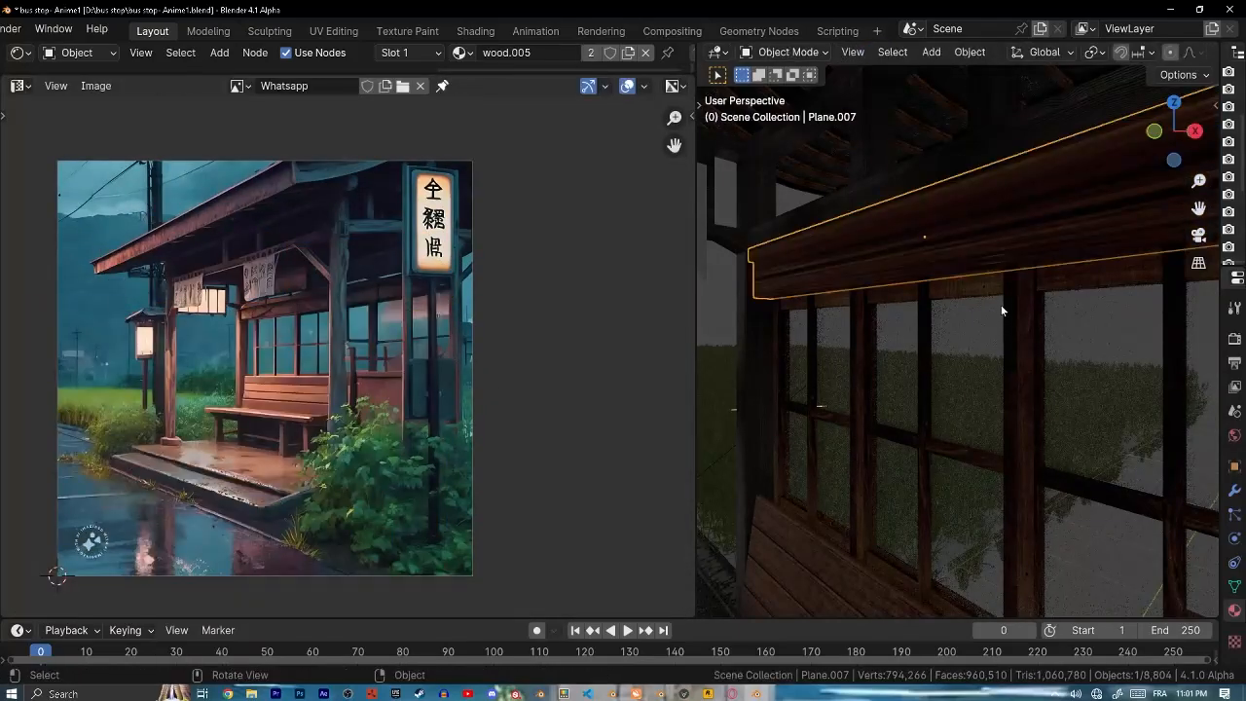
- Unwrap the beam above the windows from the front view with Project from View
middle_click_drag(1001, 304, 1056, 314)
key("KP_1")
key("Tab")
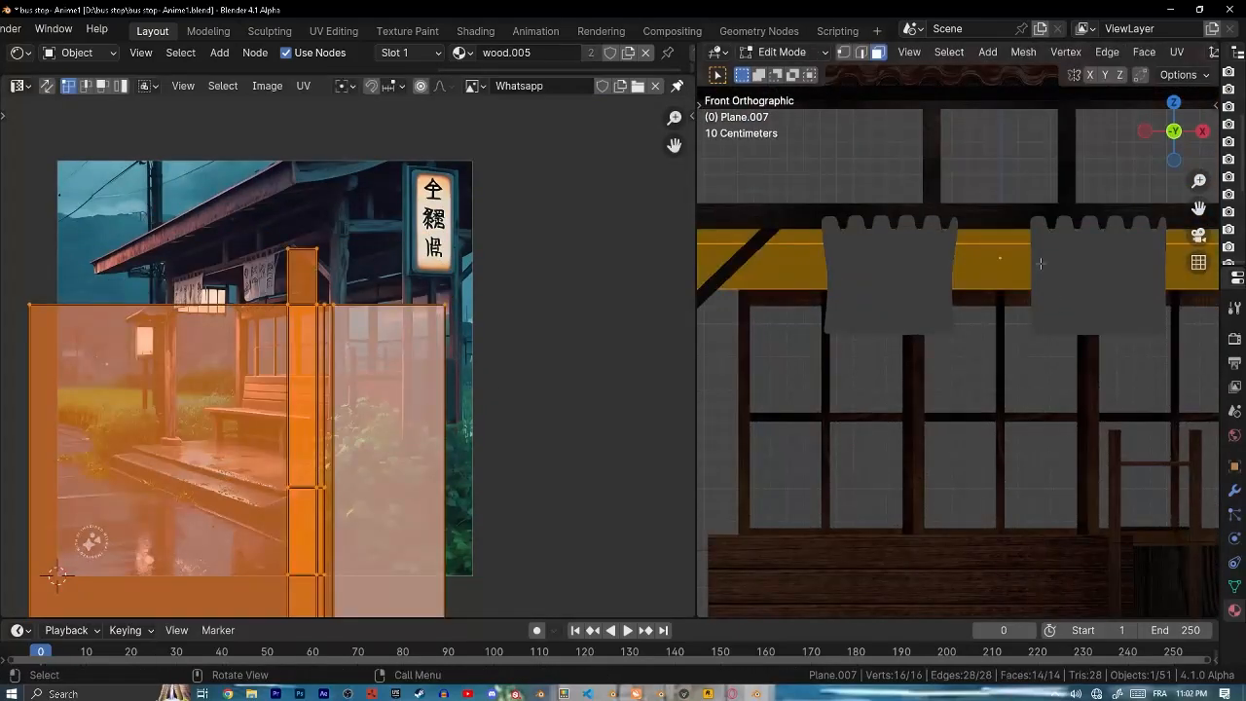
key("u")
left_click(1005, 303)
key("Tab")
key("Tab")
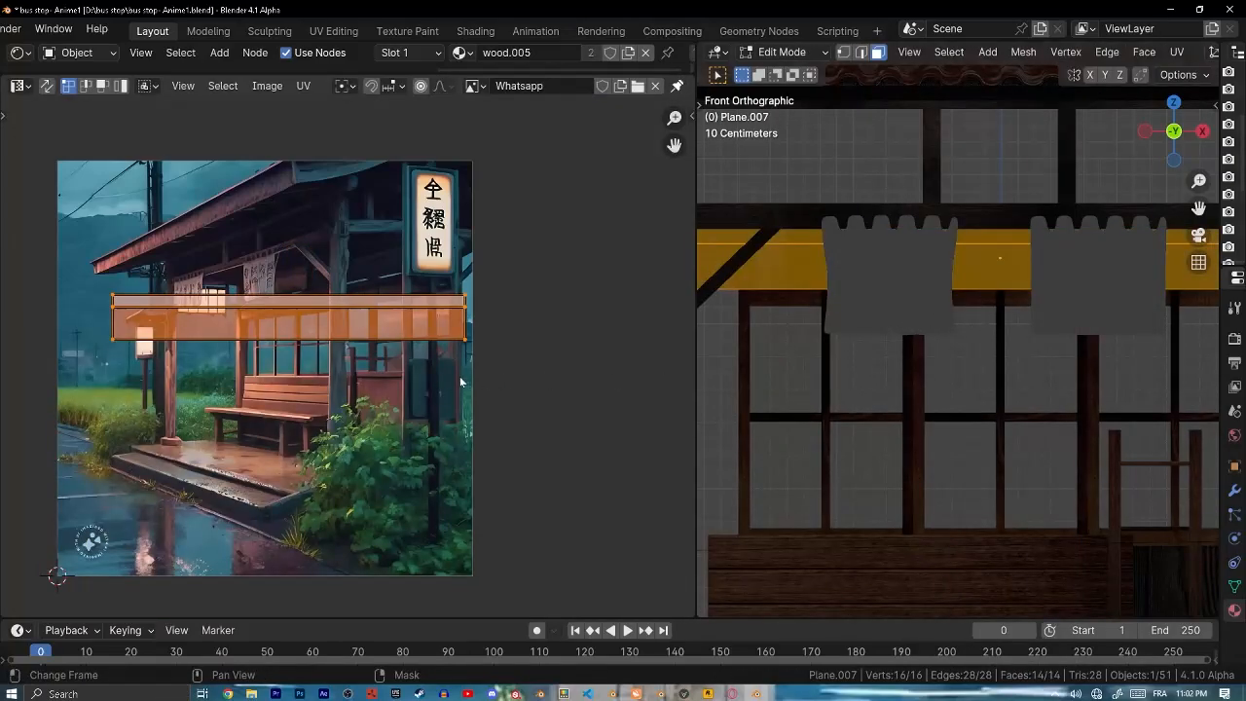
- Rotate the beam's front-projected UVs by 90 degrees and check the wood grain in Object Mode
type("r90")
key("Return")
key("Tab")
scroll(1014, 294, "up", 8)
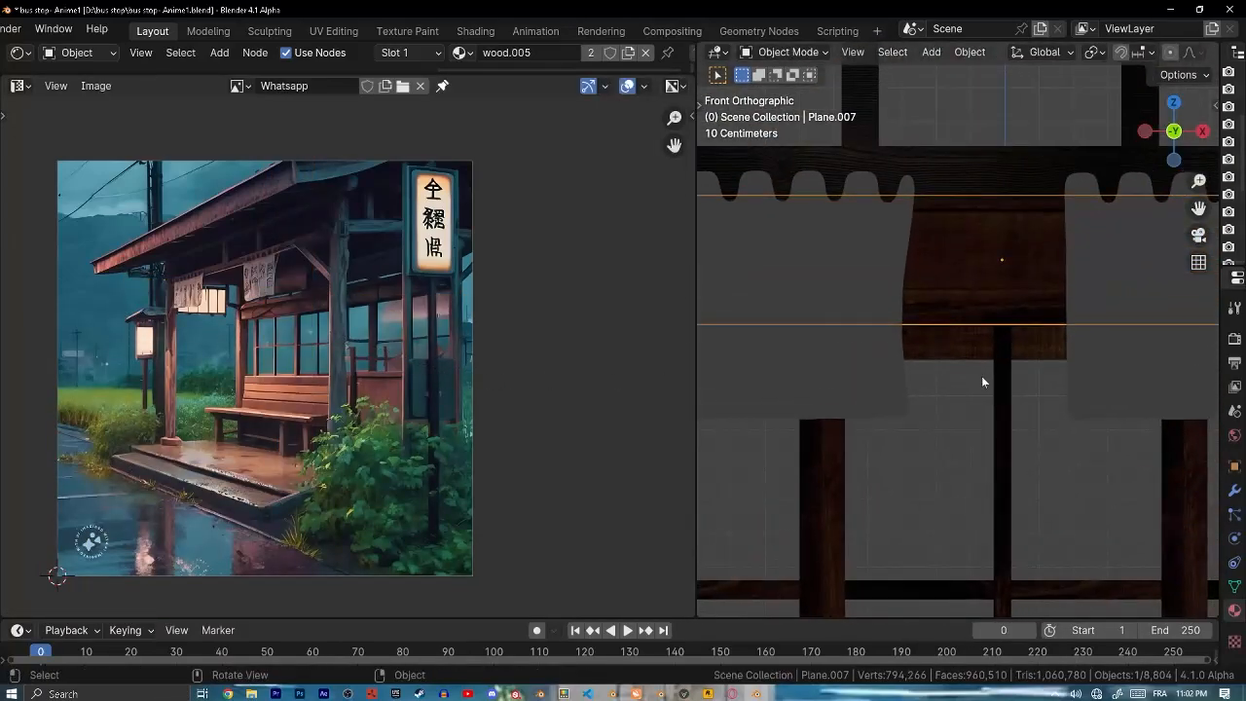
middle_click_drag(1013, 327, 1000, 337)
scroll(1000, 337, "down", 11)
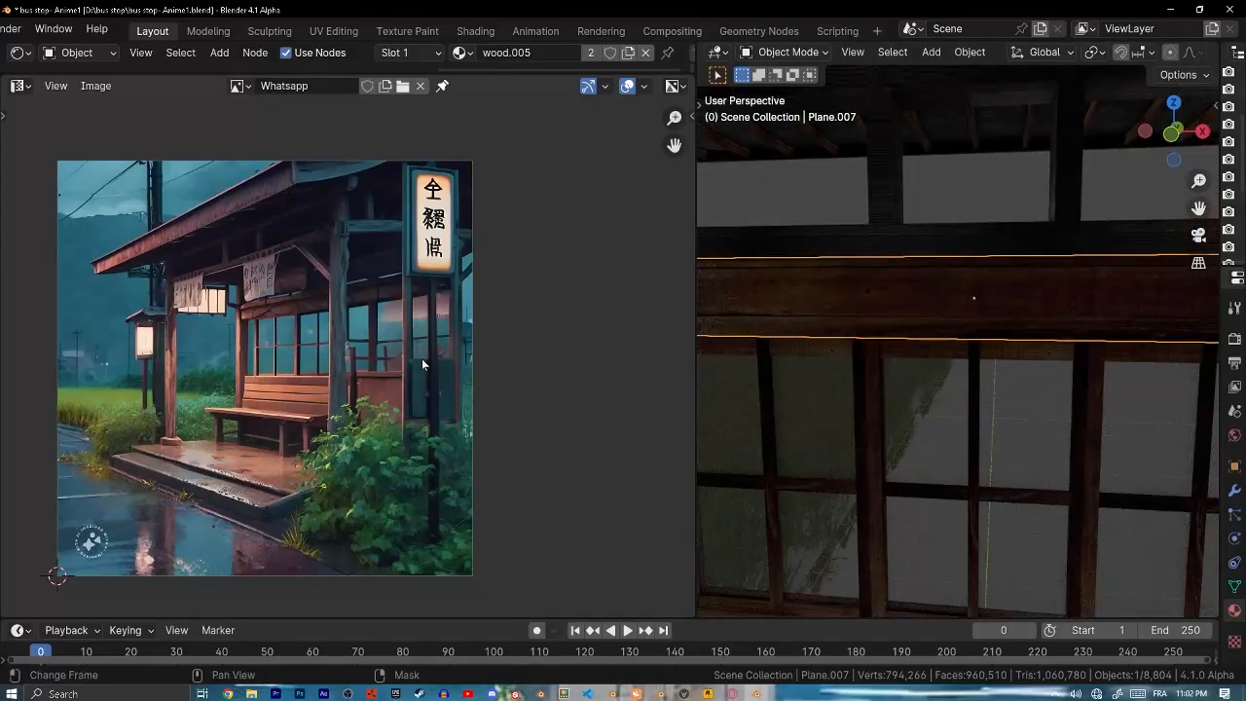
- Scale down the beam's UVs and shift them along X to refine the wood grain, returning to Object Mode
key("Tab")
key("s")
key("x")
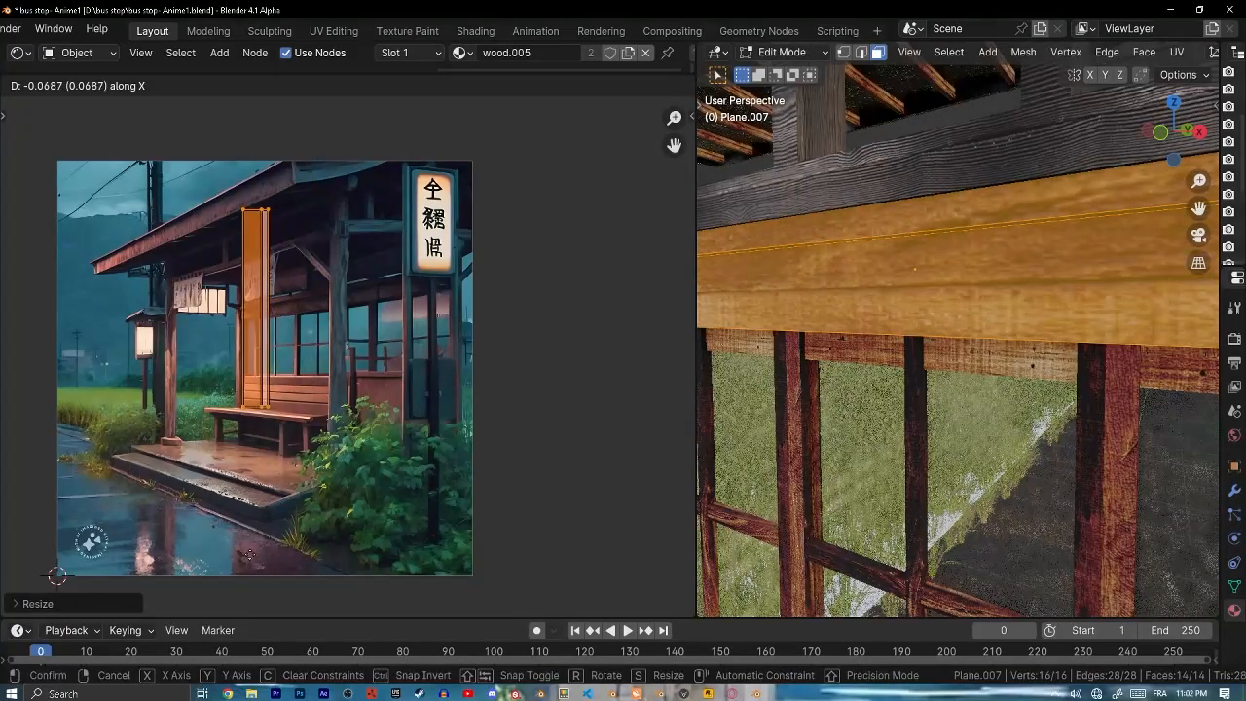
key("Return")
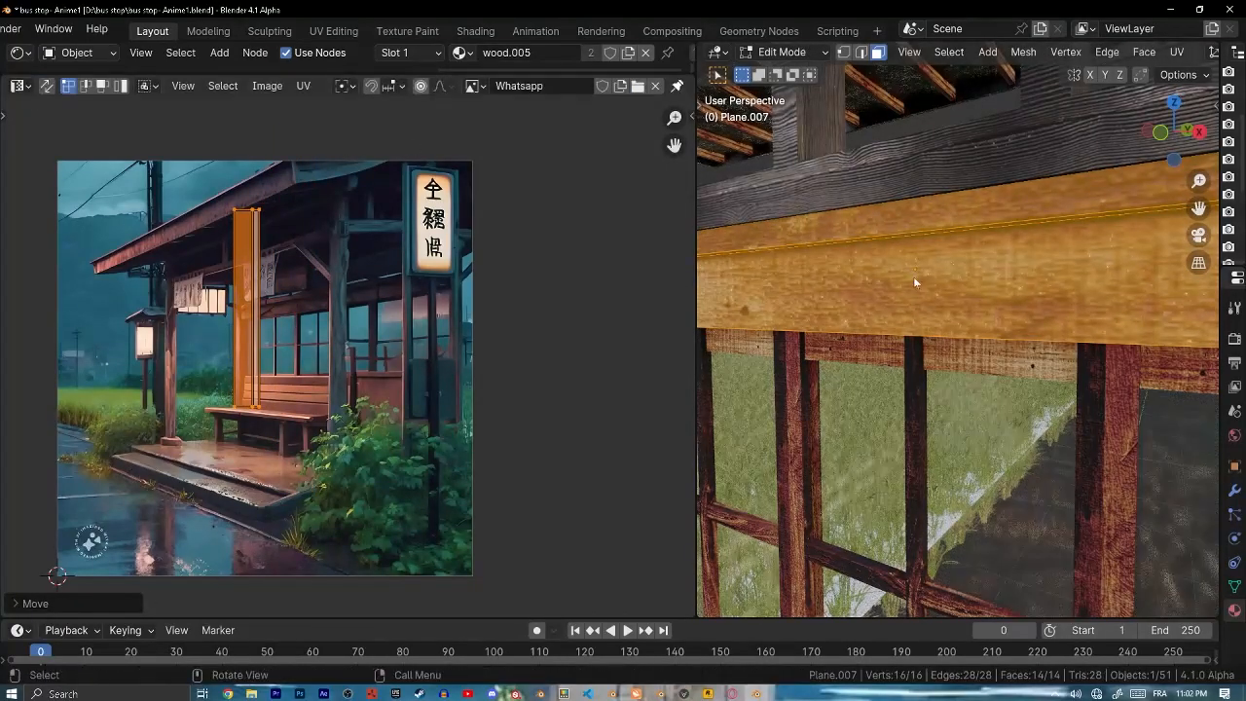
key("Tab")
middle_click_drag(913, 277, 885, 346)
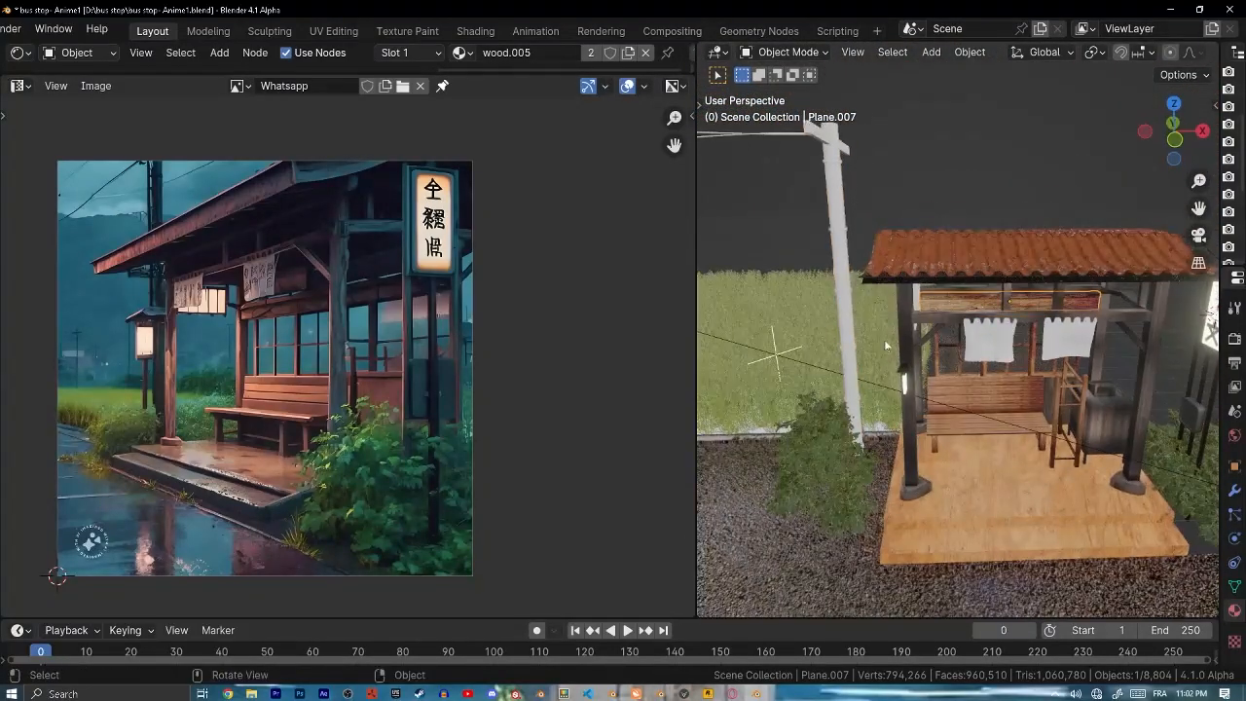
- Link the metal material to the utility pole and assign the metal 1 material to the ring clamps around it
key("ctrl+l")
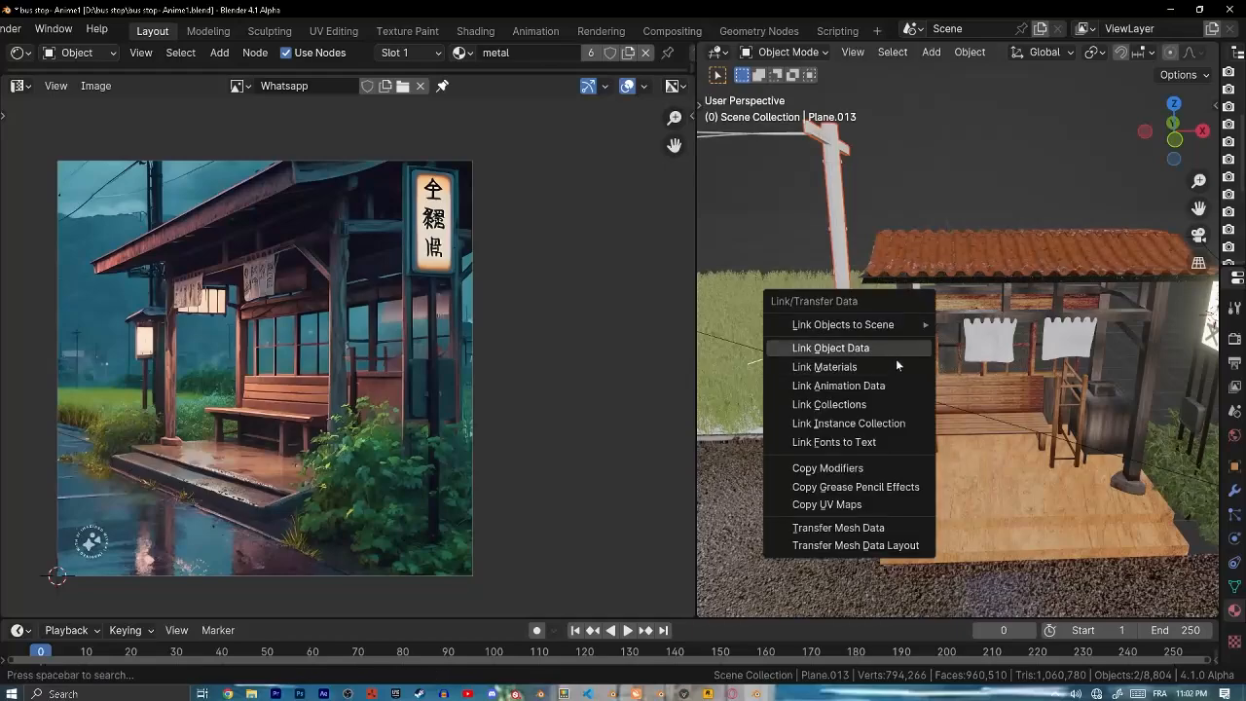
left_click(895, 362)
scroll(934, 333, "up", 3)
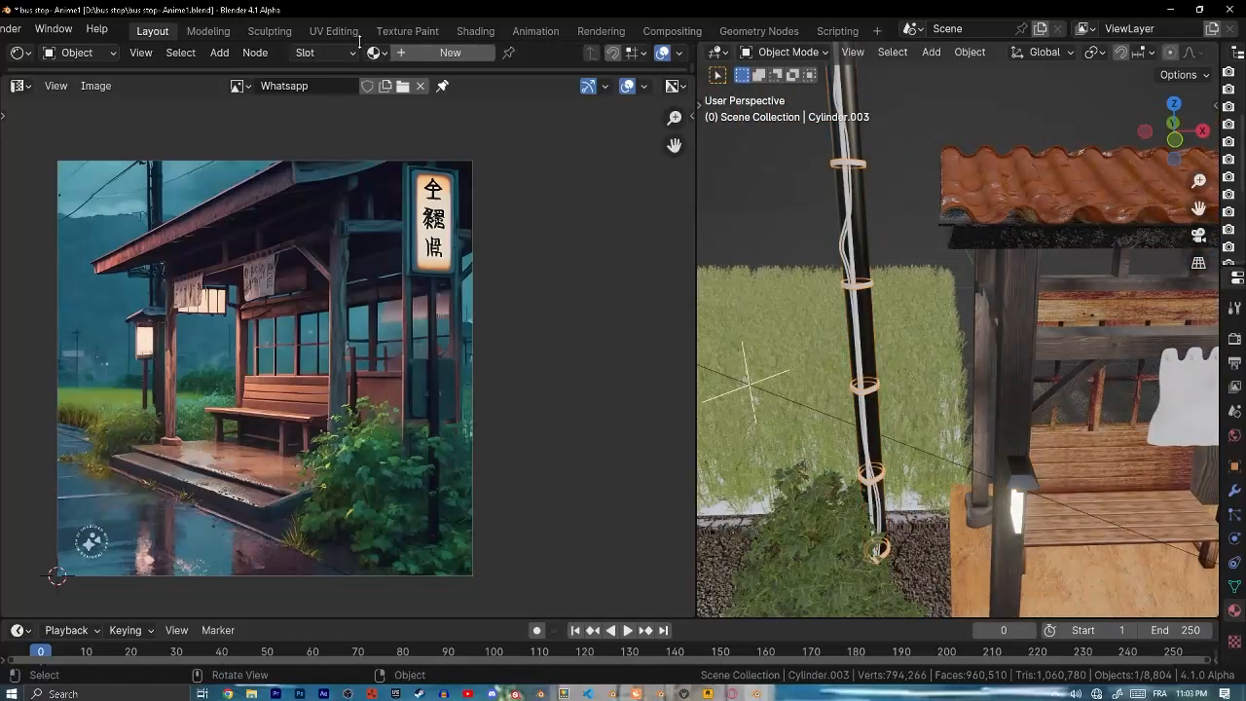
left_click(373, 52)
left_click(412, 97)
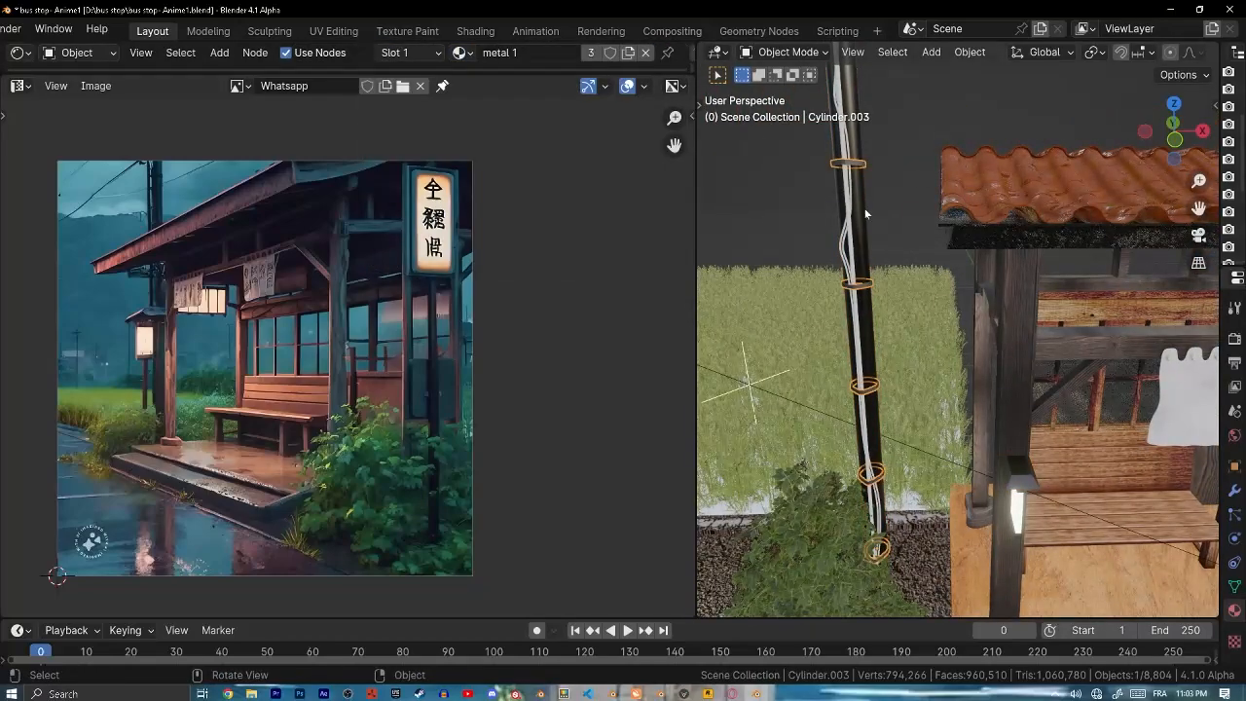
- Assign the metal 1 material to a cable running down the utility pole and enlarge the shader editor to reveal its nodes
left_click(374, 52)
left_click(516, 80)
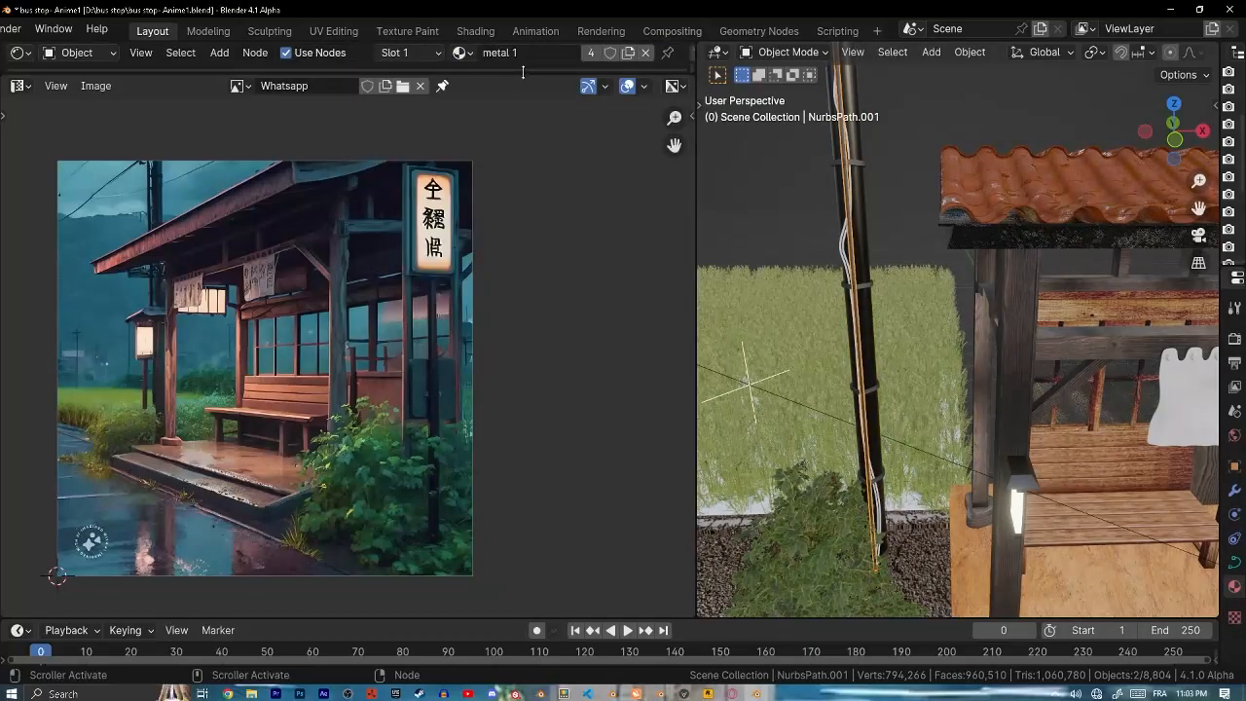
left_click_drag(523, 70, 523, 445)
scroll(497, 184, "down", 3)
middle_click_drag(497, 184, 688, 347)
- Make the cable's metal 1 material a single-user copy and adjust its Metallic value and base color
left_click(629, 52)
scroll(349, 257, "up", 3)
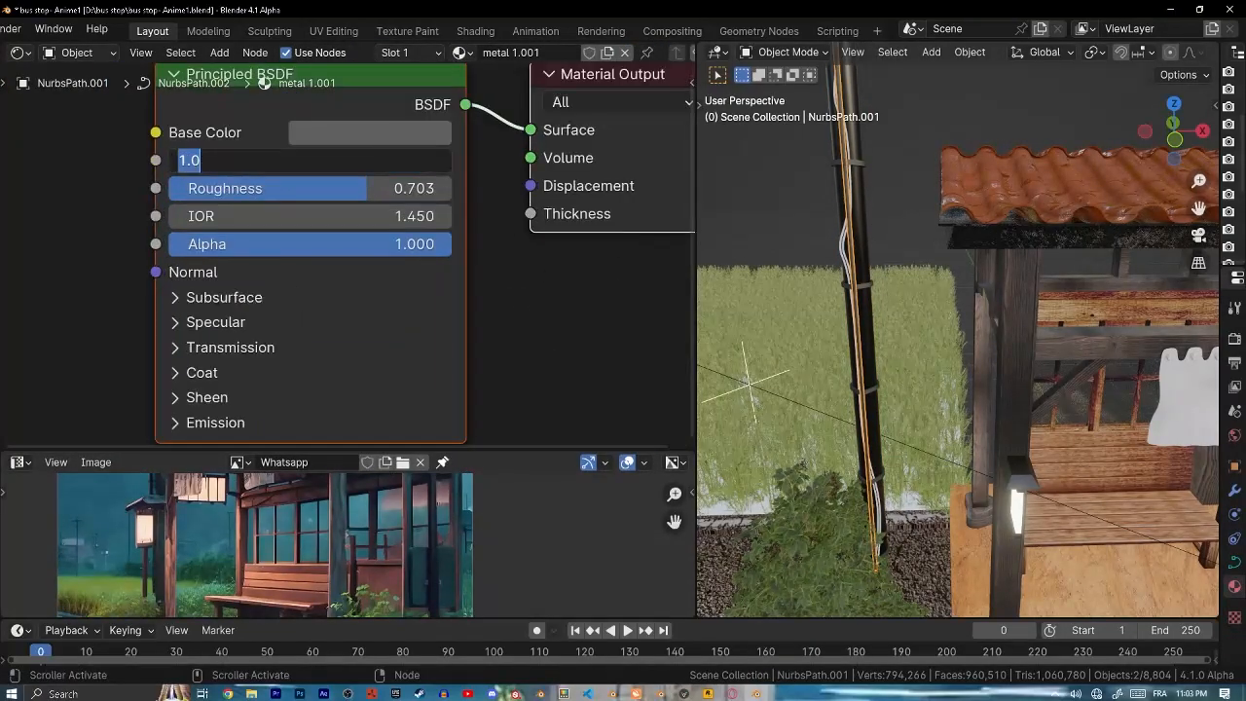
left_click(370, 132)
left_click_drag(548, 223, 548, 218)
- Link the ring clamps' metal 1 material to the other cable on the utility pole and deselect everything
left_click(852, 201)
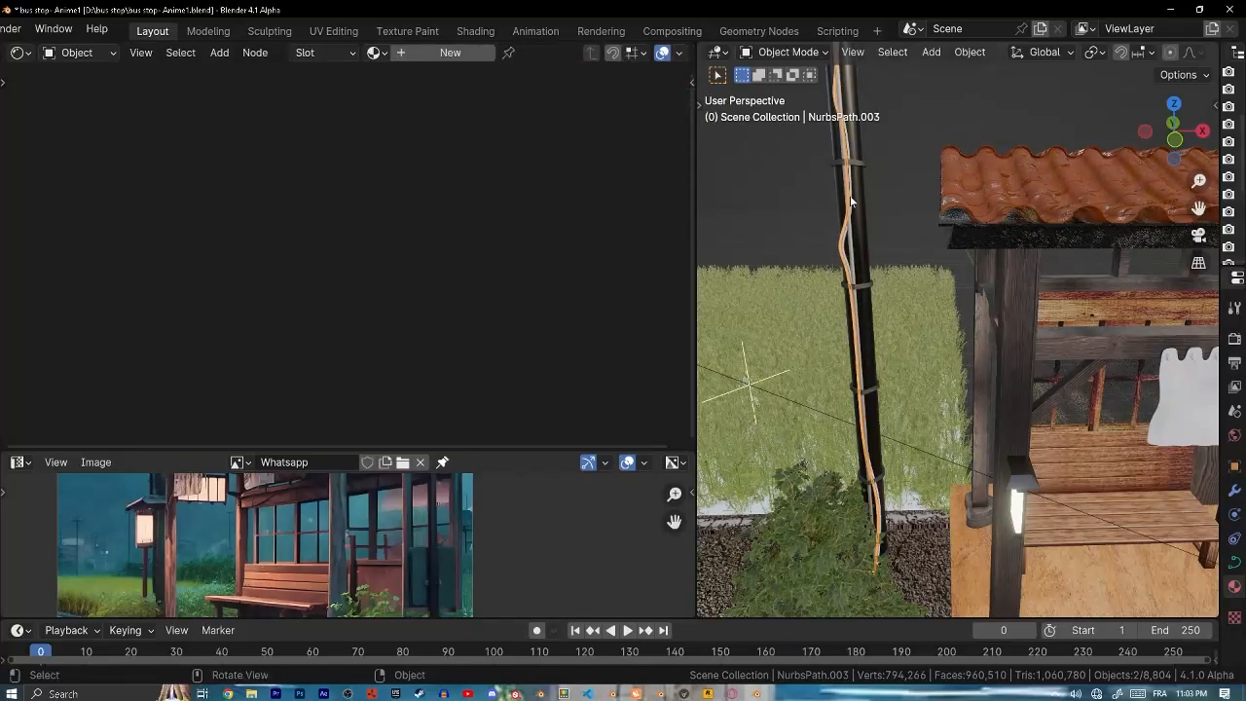
left_click(859, 164, "shift")
key("ctrl+l")
left_click(821, 138)
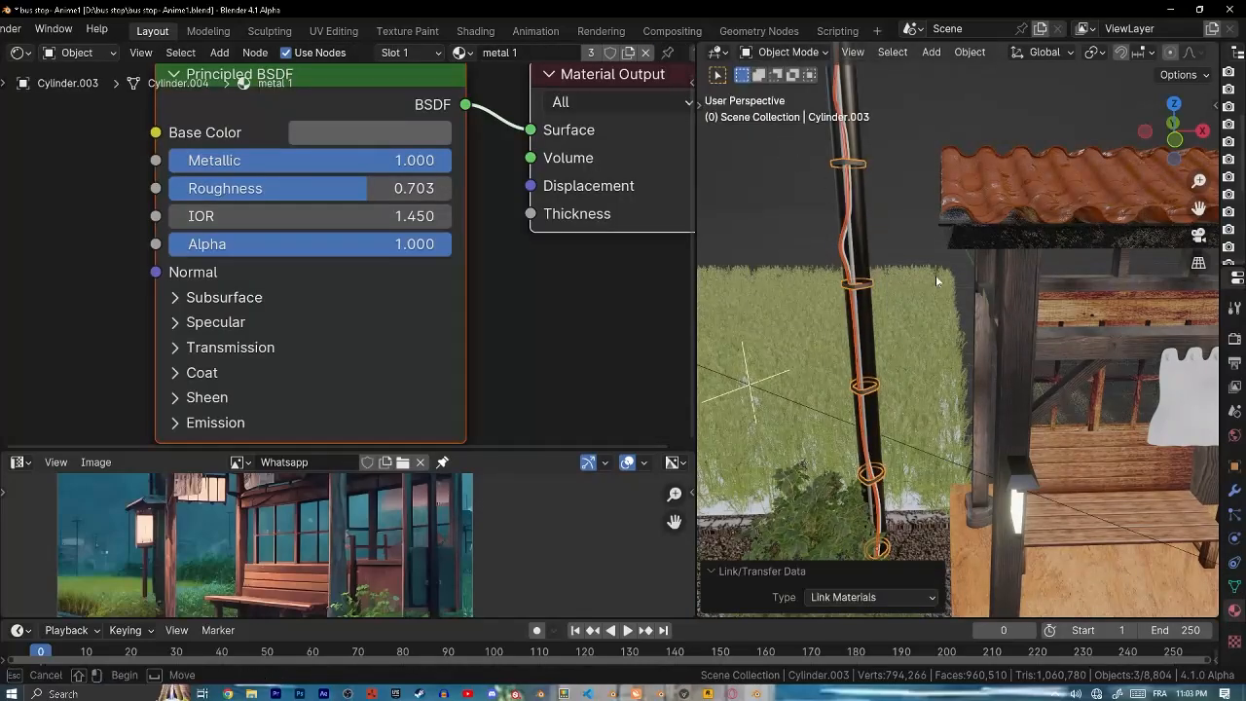
left_click(934, 264)
- Make the utility pole's metal material a single-user copy and change its base color to light blue
scroll(897, 205, "down", 5)
middle_click_drag(896, 203, 779, 265)
scroll(890, 236, "up", 5)
middle_click_drag(890, 237, 906, 328)
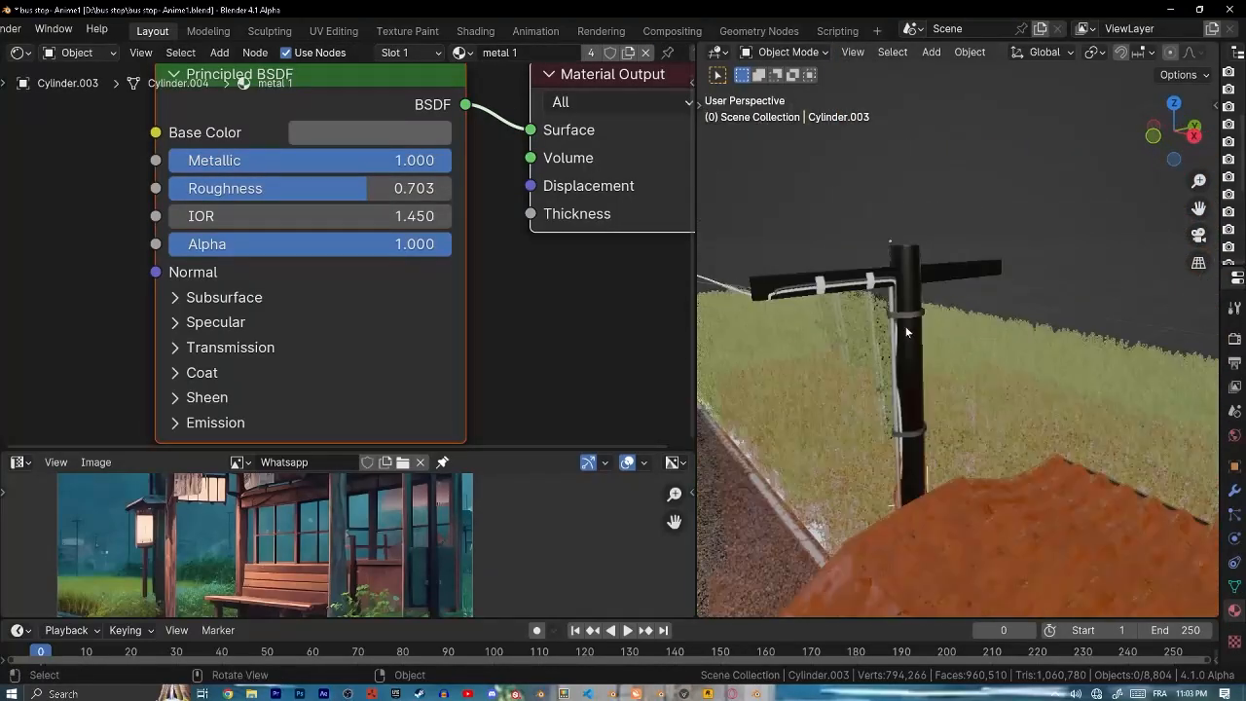
scroll(906, 321, "up", 4)
left_click(820, 184)
middle_click_drag(535, 107, 499, 239)
middle_click_drag(492, 122, 491, 124)
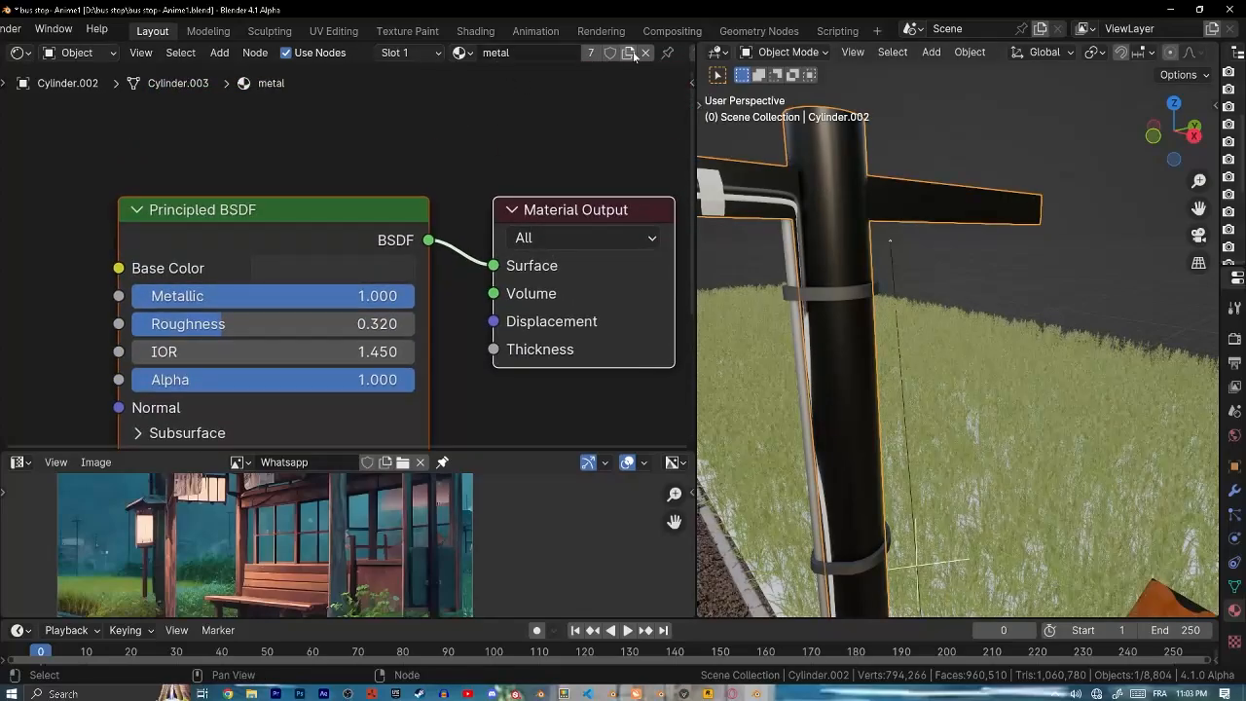
left_click(338, 274)
left_click_drag(514, 462, 513, 284)
scroll(730, 201, "down", 5)
middle_click_drag(1049, 471, 991, 535)
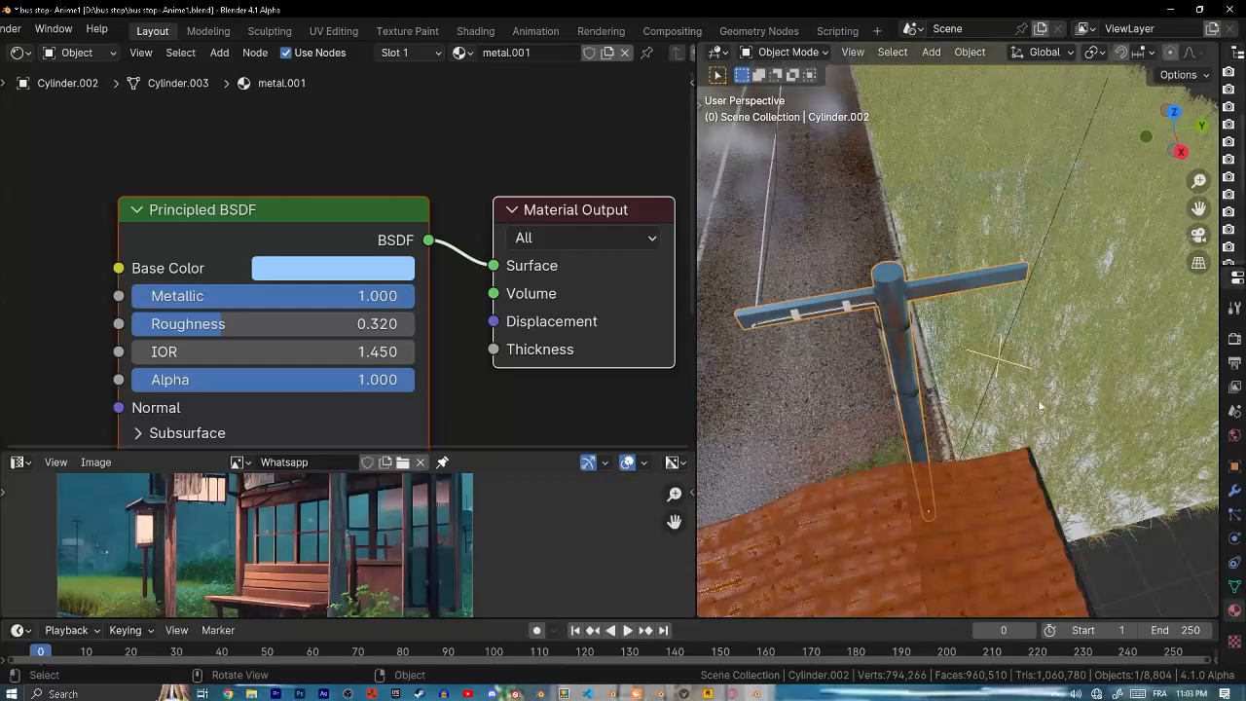
- Create a material named dirt on the grass field plane and connect the brown dirt image texture to its Base Color
left_click(939, 333)
left_click(425, 55)
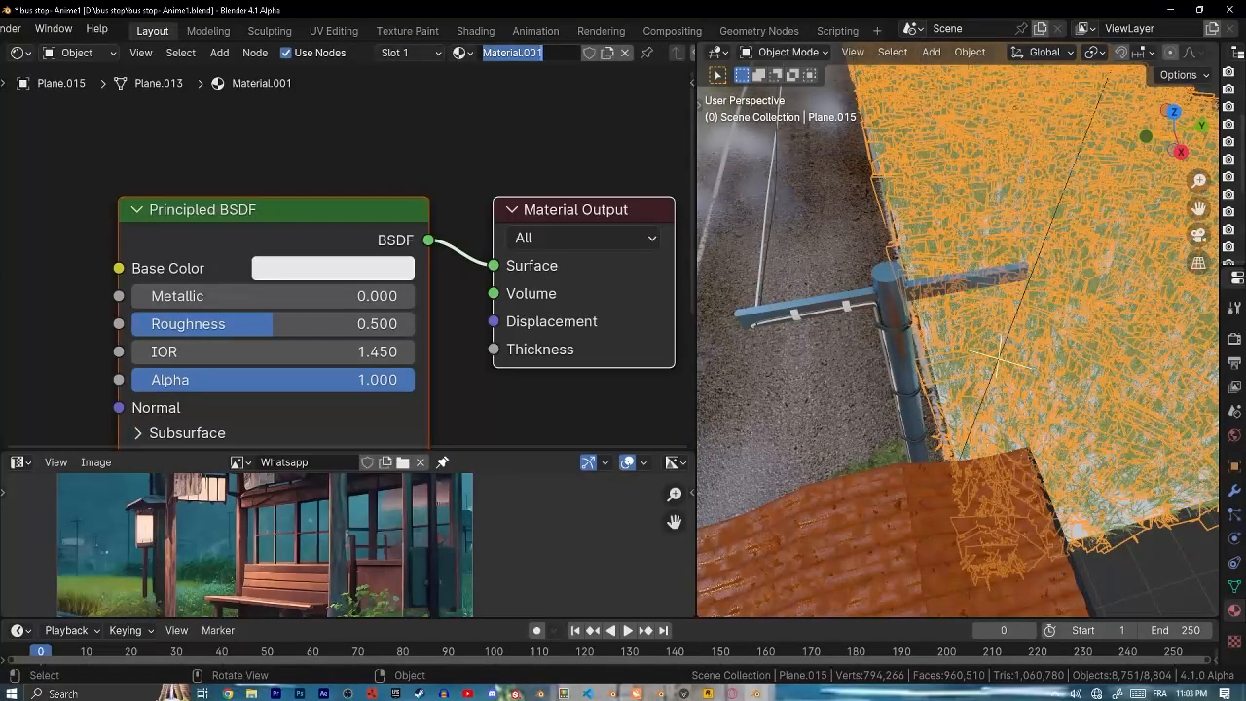
key("Return")
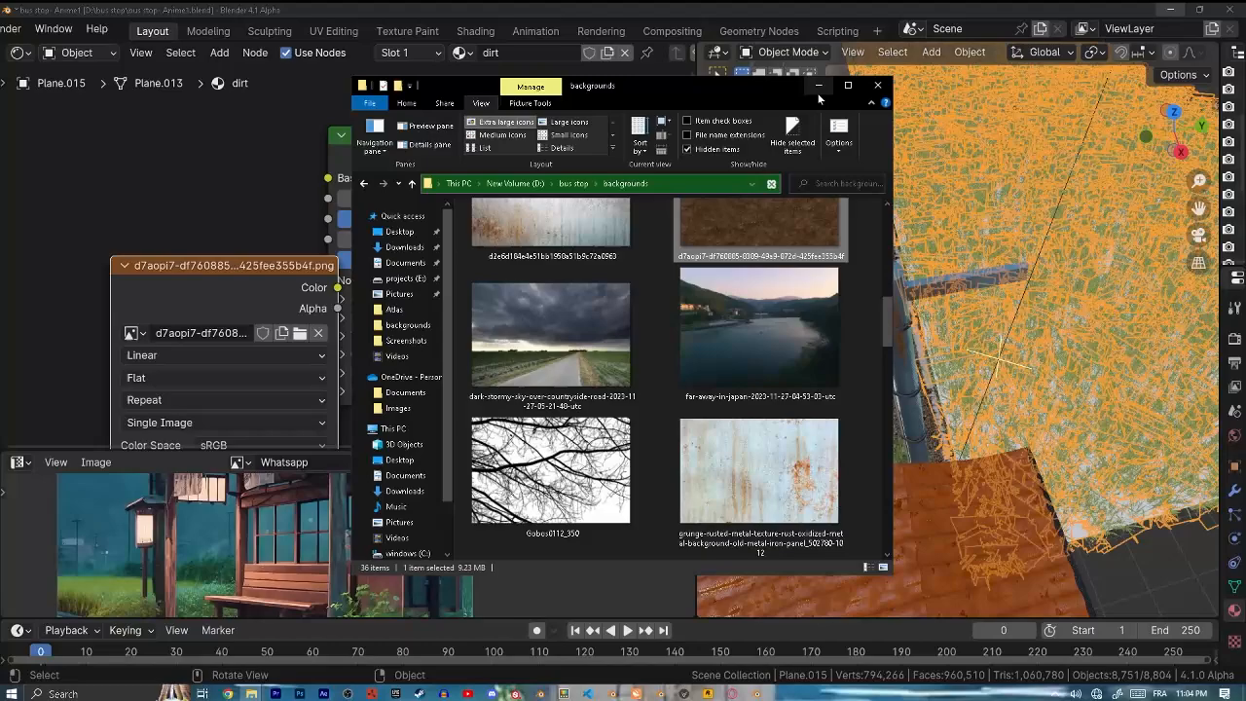
left_click(817, 88)
left_click_drag(162, 266, 14, 208)
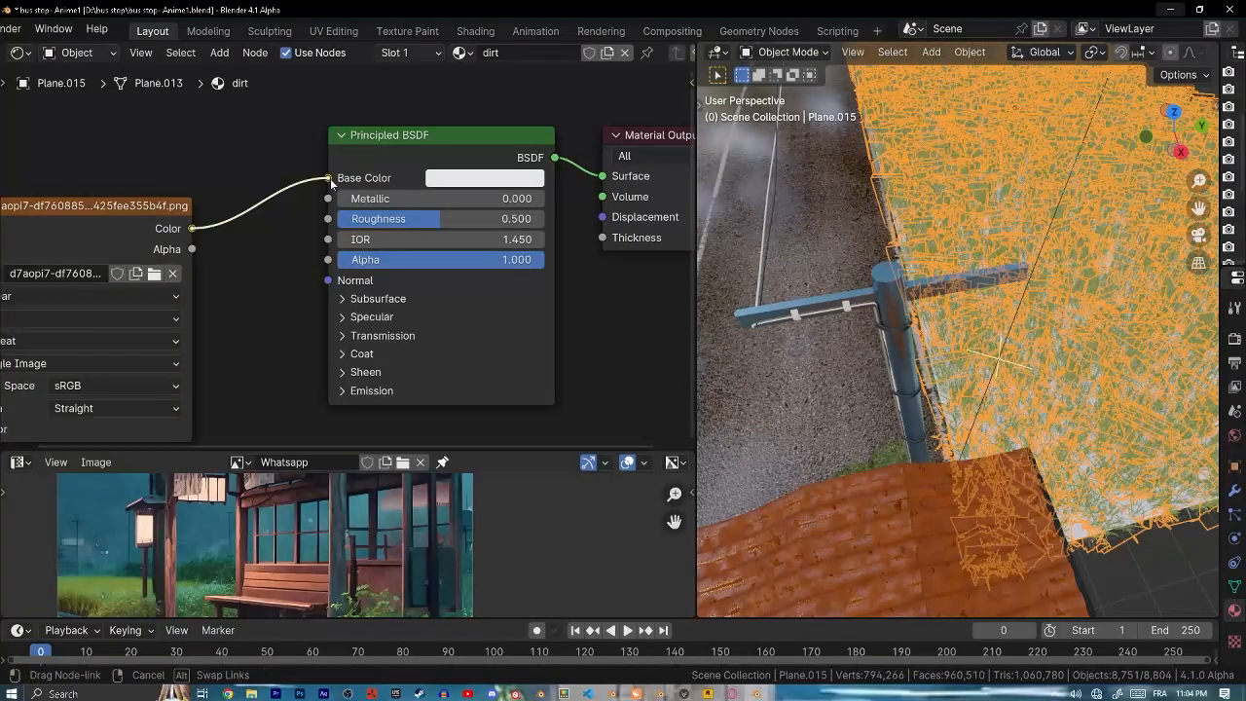
- Add mapping nodes to the dirt texture, using Object coordinates and a scale of 2.1 on all axes
key("Tab")
middle_click_drag(1025, 364, 925, 392)
scroll(568, 253, "down", 2)
key("ctrl+t")
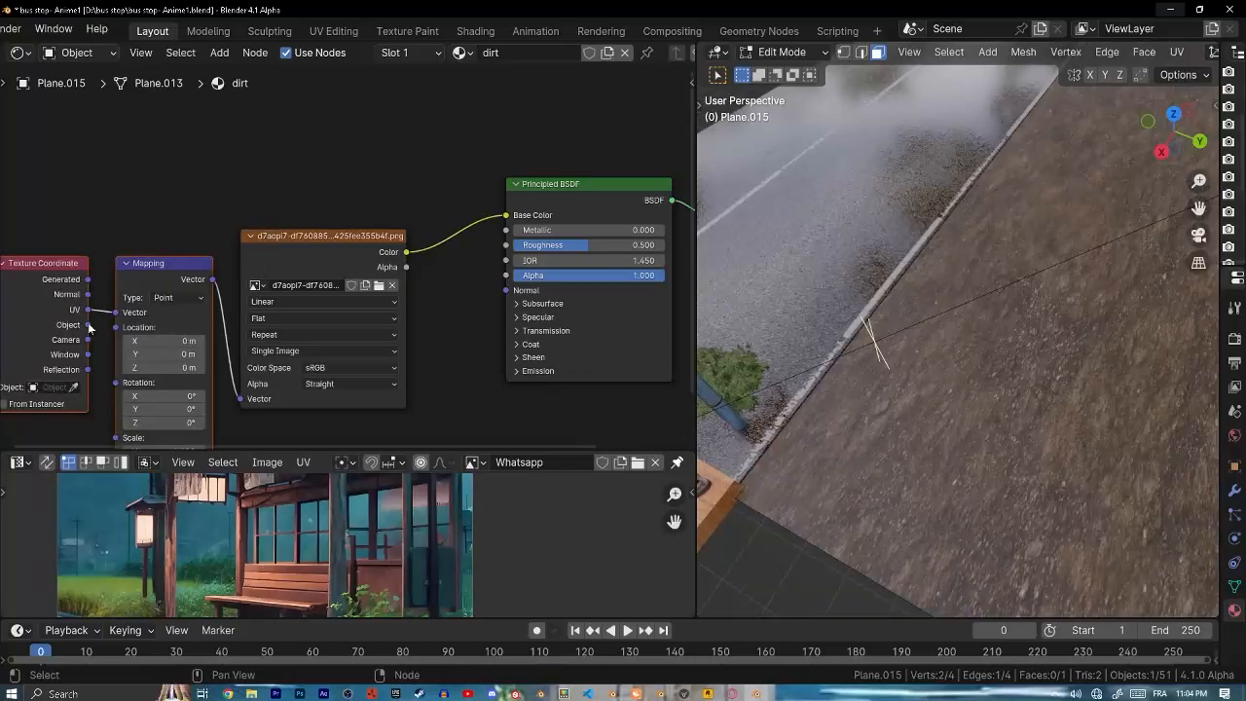
left_click_drag(139, 321, 132, 317)
middle_click_drag(319, 395, 375, 248)
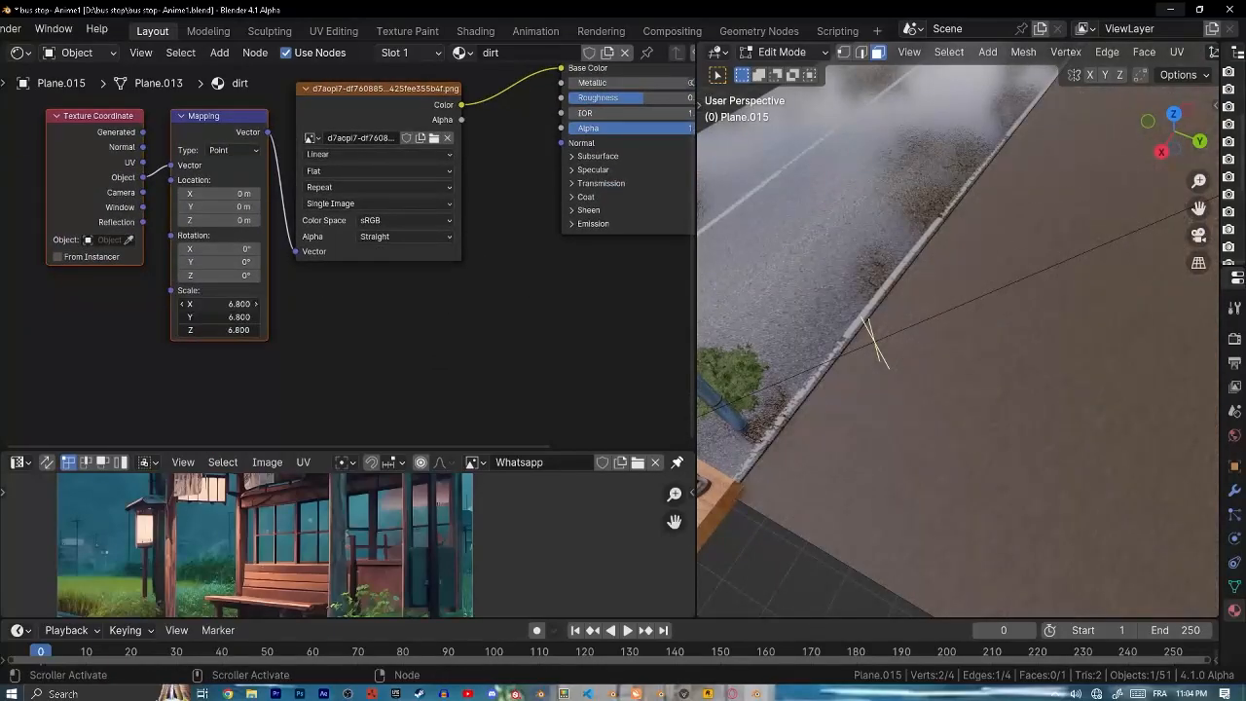
left_click_drag(219, 303, 239, 304)
middle_click_drag(925, 401, 973, 390)
- Route the dirt texture's color through a Color Ramp and a Bump node into the Principled BSDF's Normal
scroll(470, 188, "down", 1)
middle_click_drag(470, 188, 404, 286)
scroll(402, 233, "up", 1)
left_click_drag(401, 214, 475, 378)
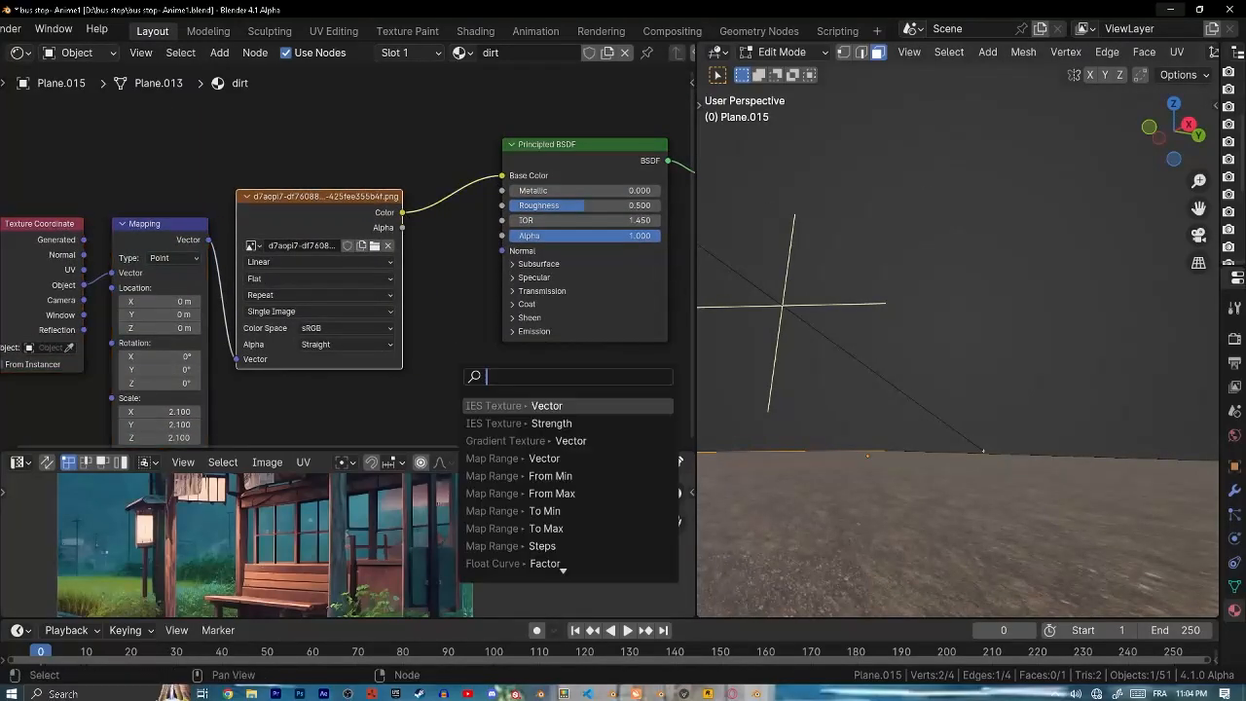
type("color a")
key("BackSpace")
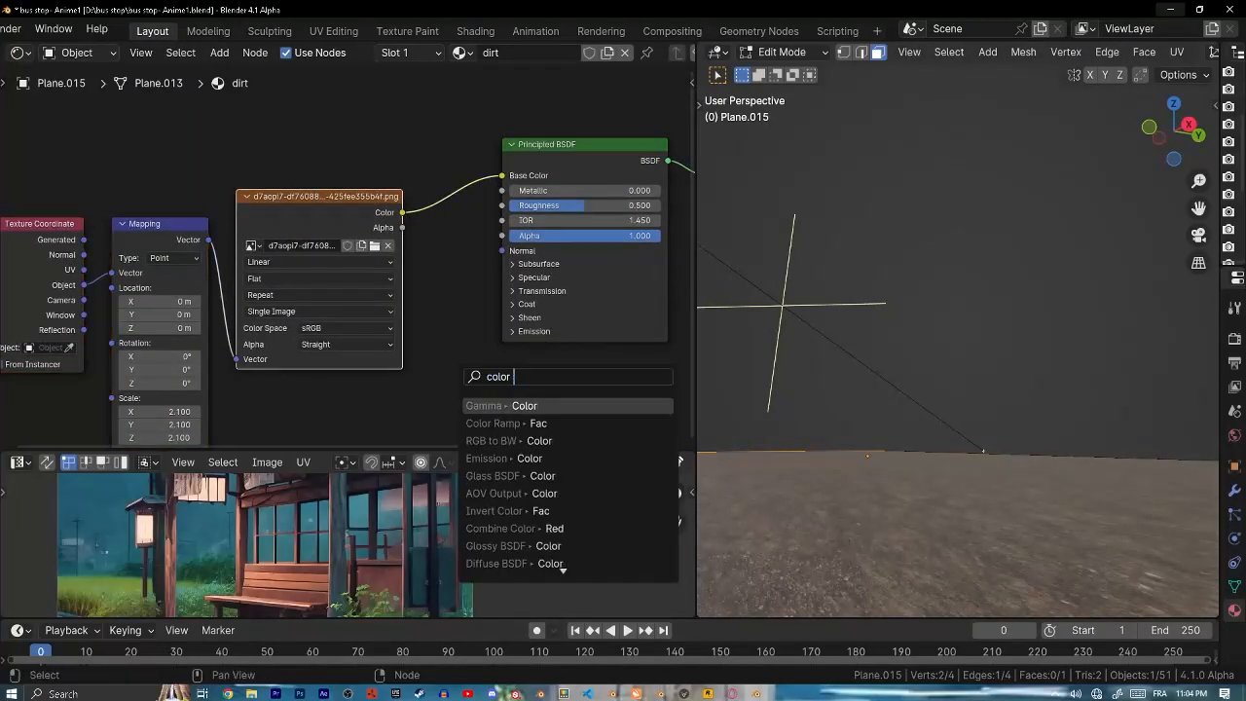
key("Return")
left_click_drag(582, 393, 648, 394)
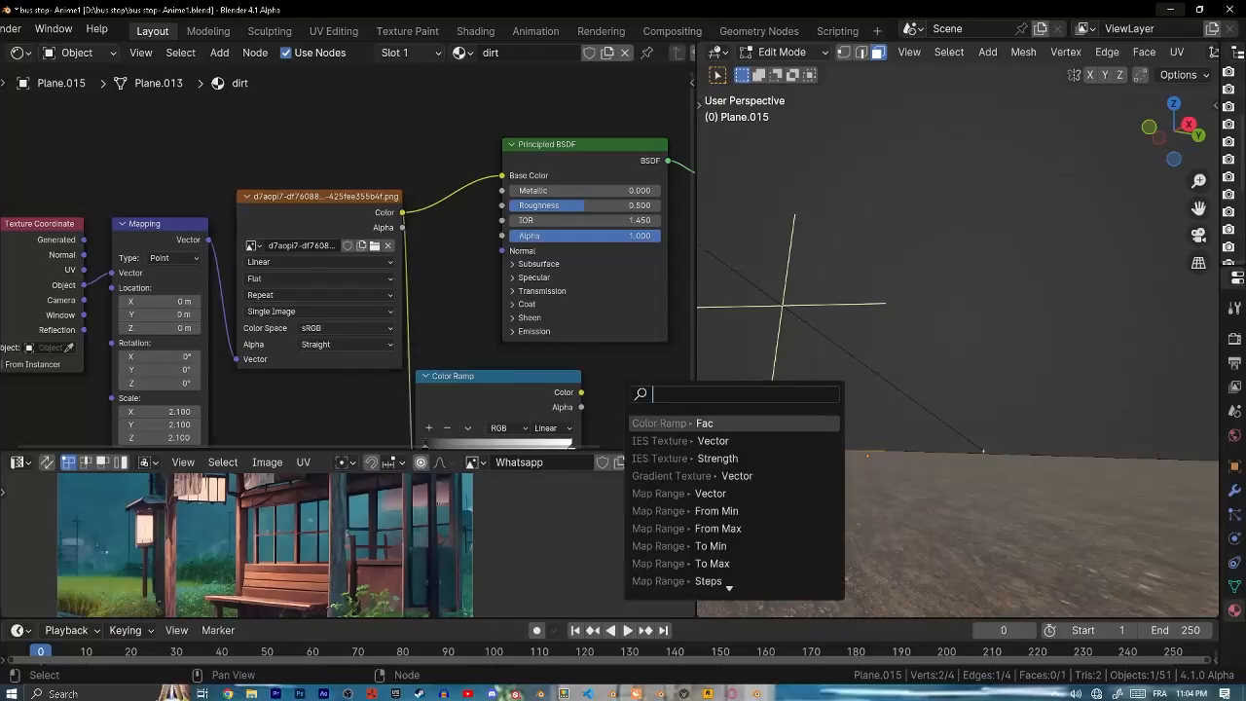
key("Return")
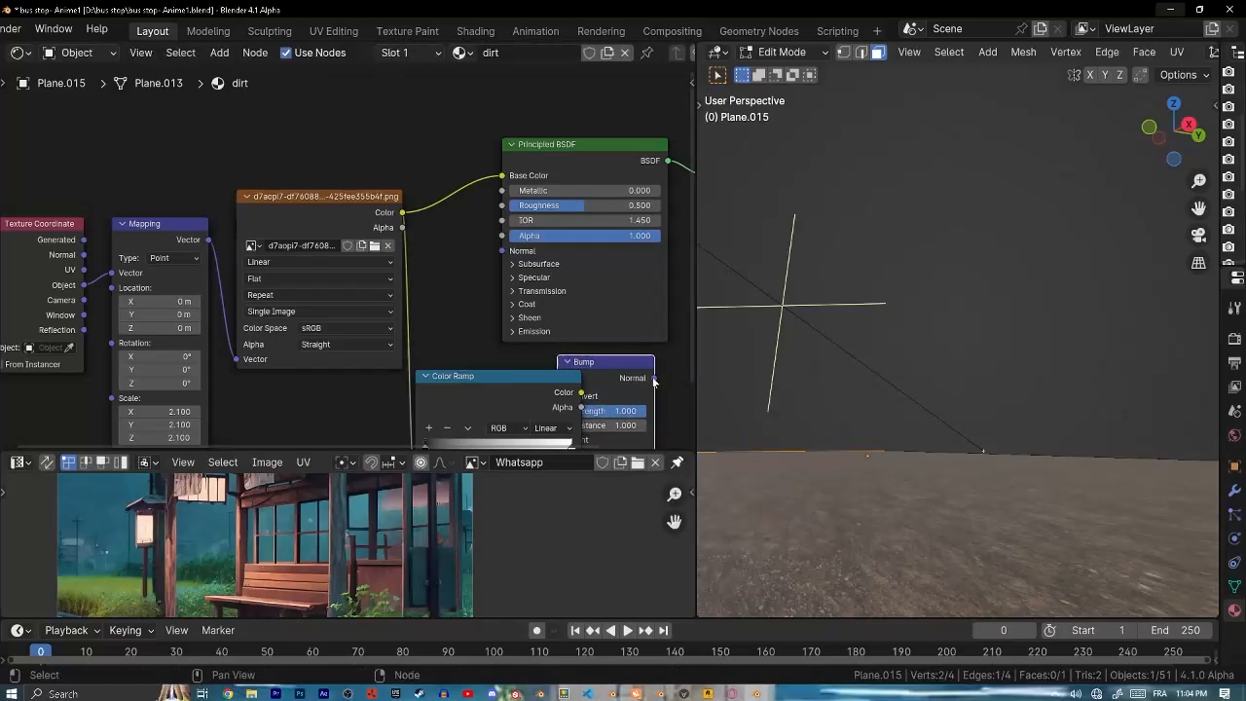
left_click_drag(506, 258, 502, 251)
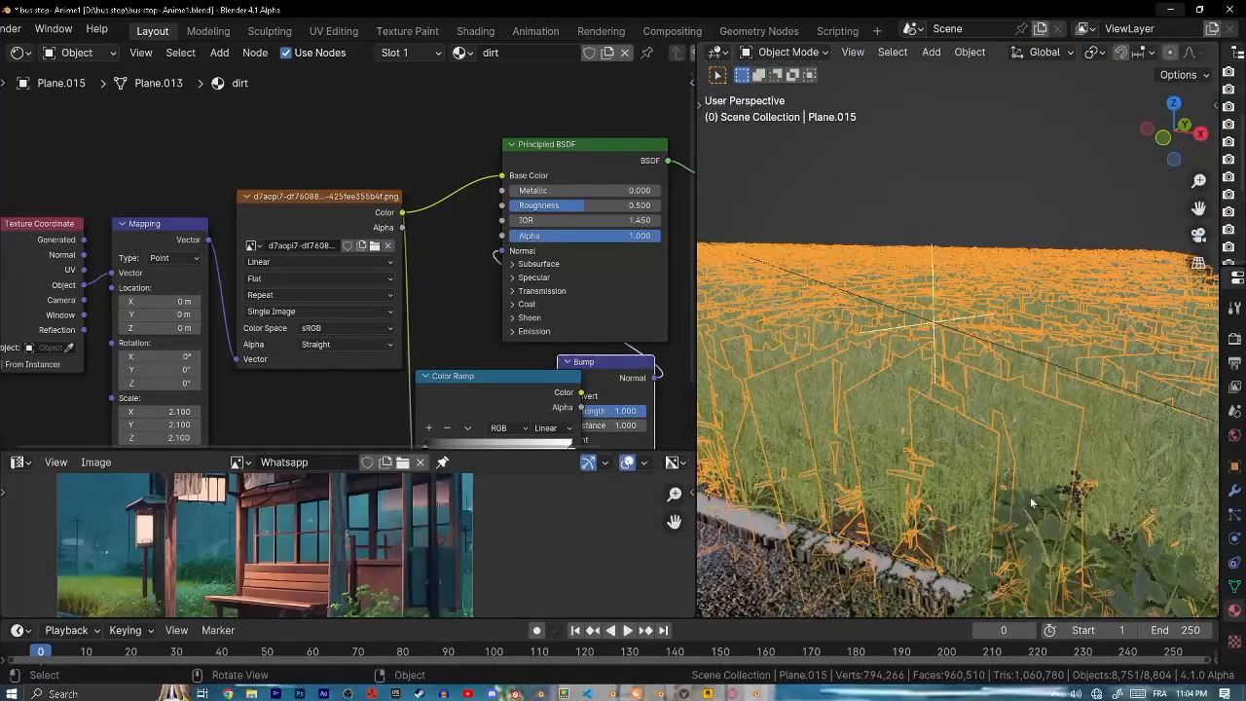
- Deselect everything and examine the grass edge, the wet road and the shelter front in Object Mode
scroll(1050, 504, "up", 3)
key("alt+a")
middle_click_drag(1050, 504, 1028, 485)
scroll(973, 531, "down", 3)
scroll(1028, 485, "down", 7)
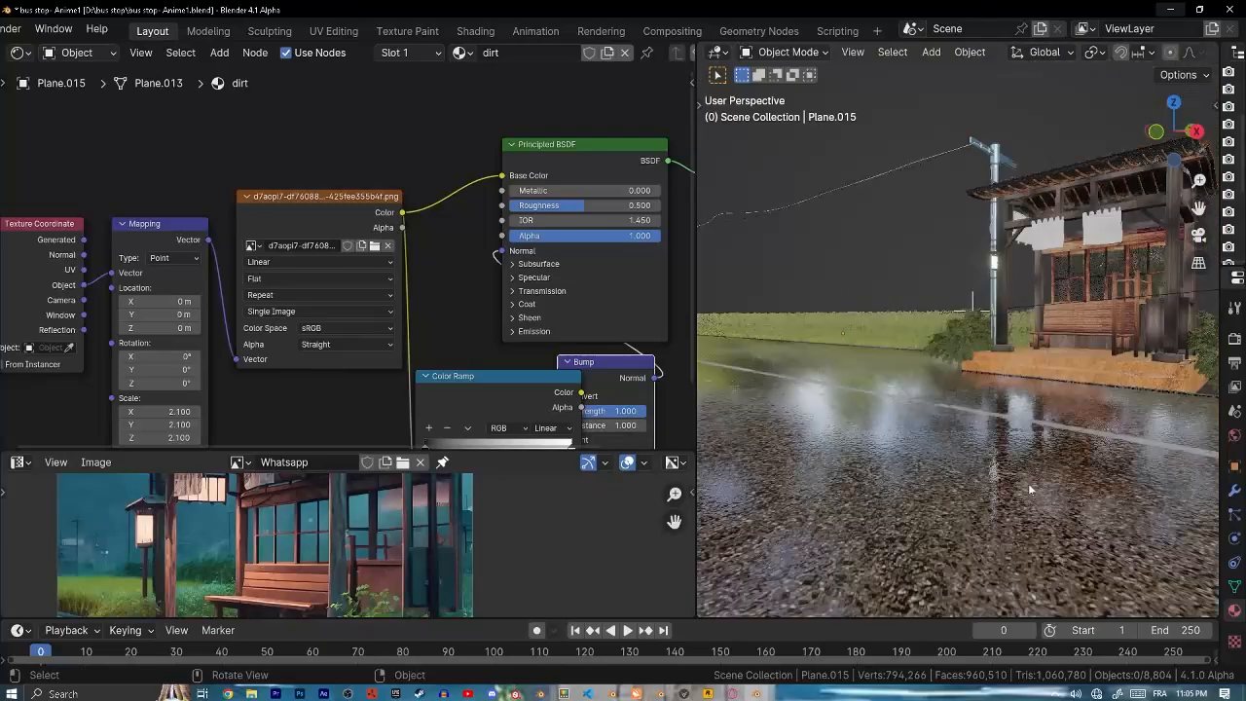
middle_click_drag(1050, 435, 1059, 392)
scroll(1059, 392, "up", 4)
middle_click_drag(1075, 326, 1027, 370, "shift")
scroll(1028, 370, "up", 6)
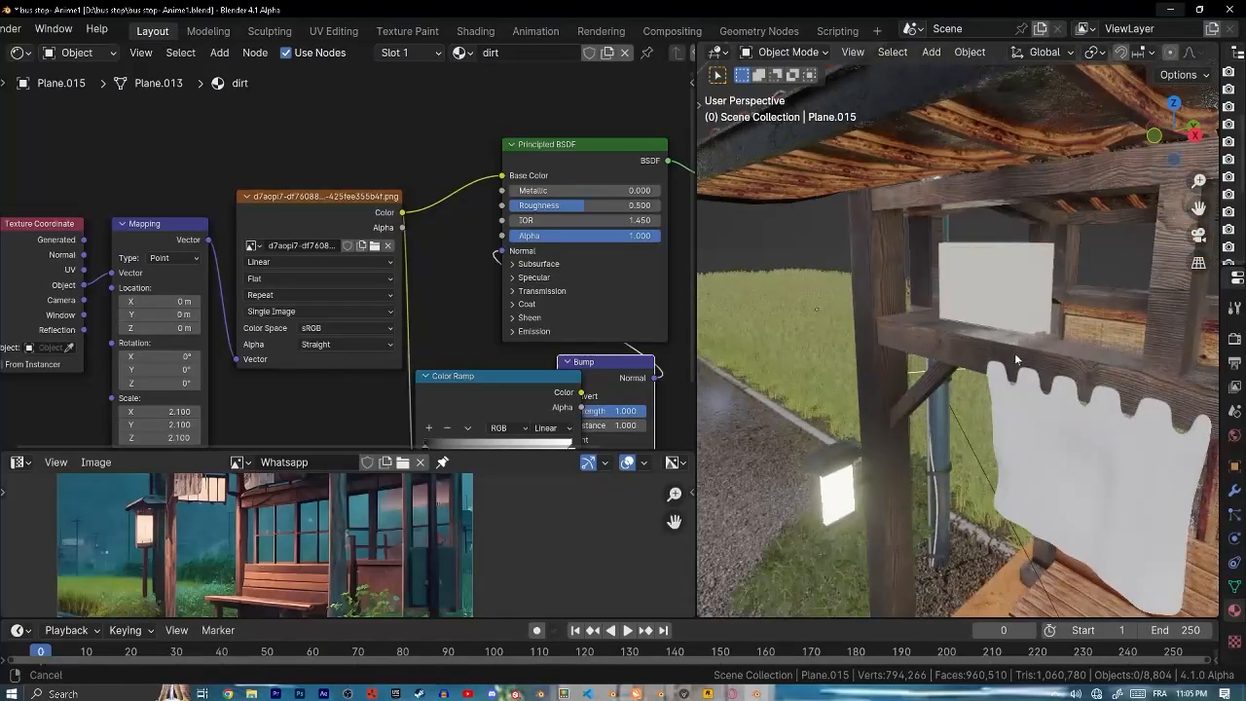
scroll(1026, 371, "down", 3)
- Link the illuminated roadside sign's materials to the blank sign hanging under the shelter roof and open its mesh for editing
left_click(1017, 368)
scroll(1025, 371, "down", 6)
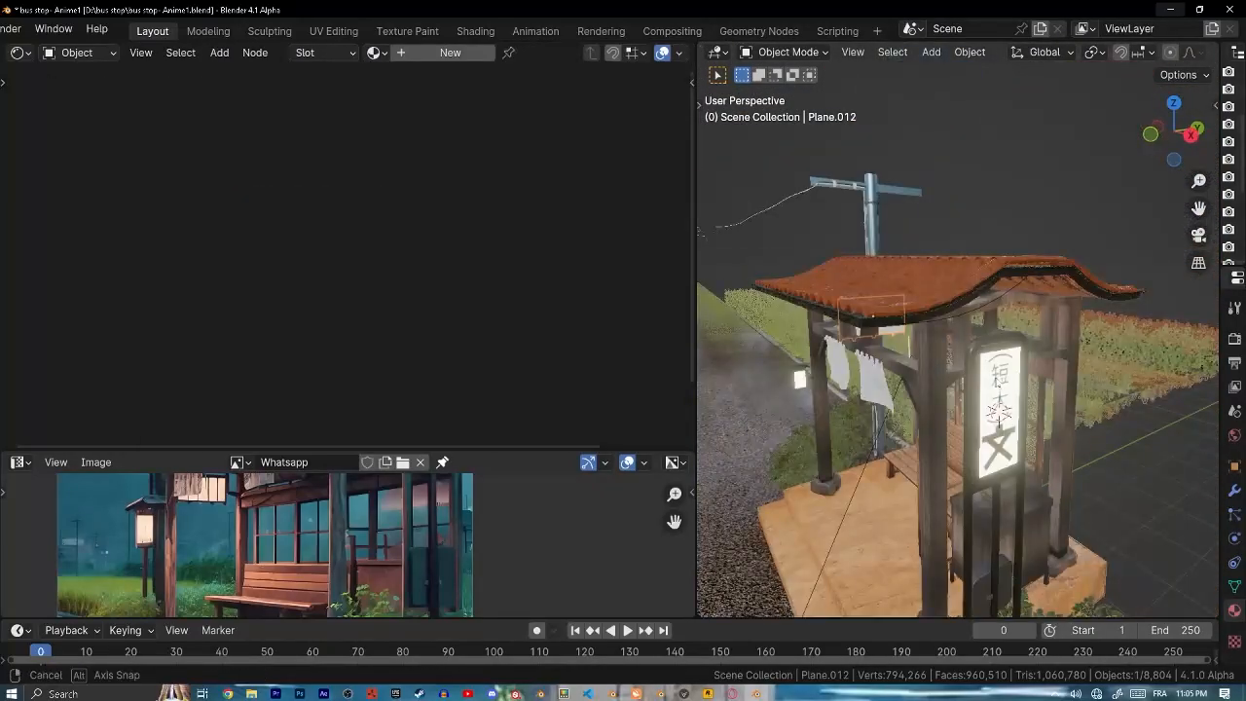
scroll(923, 310, "up", 1)
key("ctrl+l")
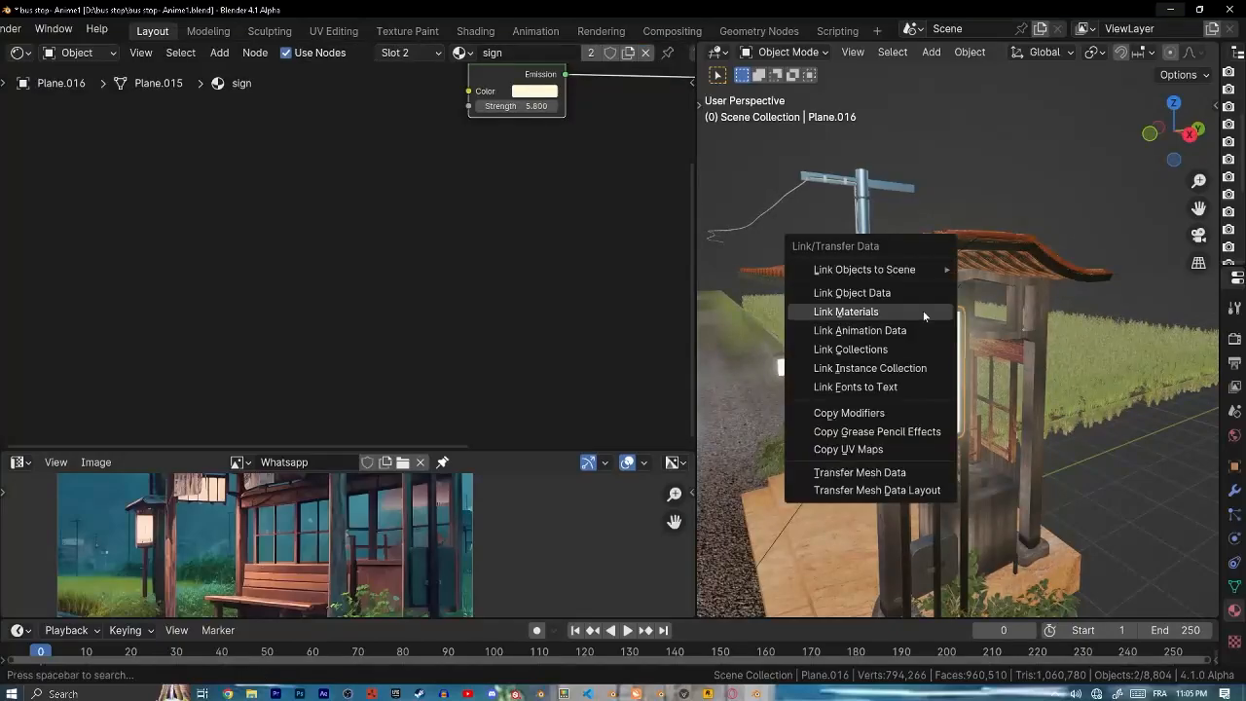
left_click(923, 311)
scroll(911, 281, "up", 6)
scroll(906, 222, "down", 2)
middle_click_drag(918, 222, 855, 251)
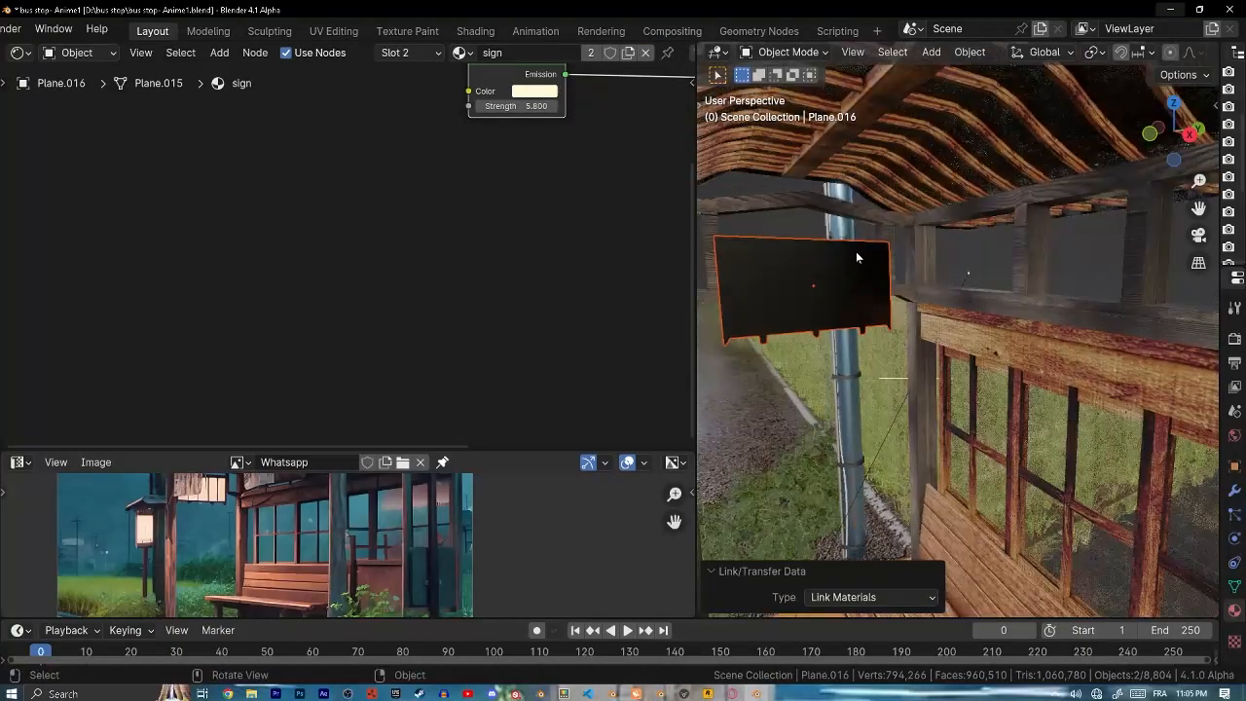
key("Tab")
- Switch the viewport to Rendered shading and inspect the glowing signs and their reflections on the road
key("shift+z")
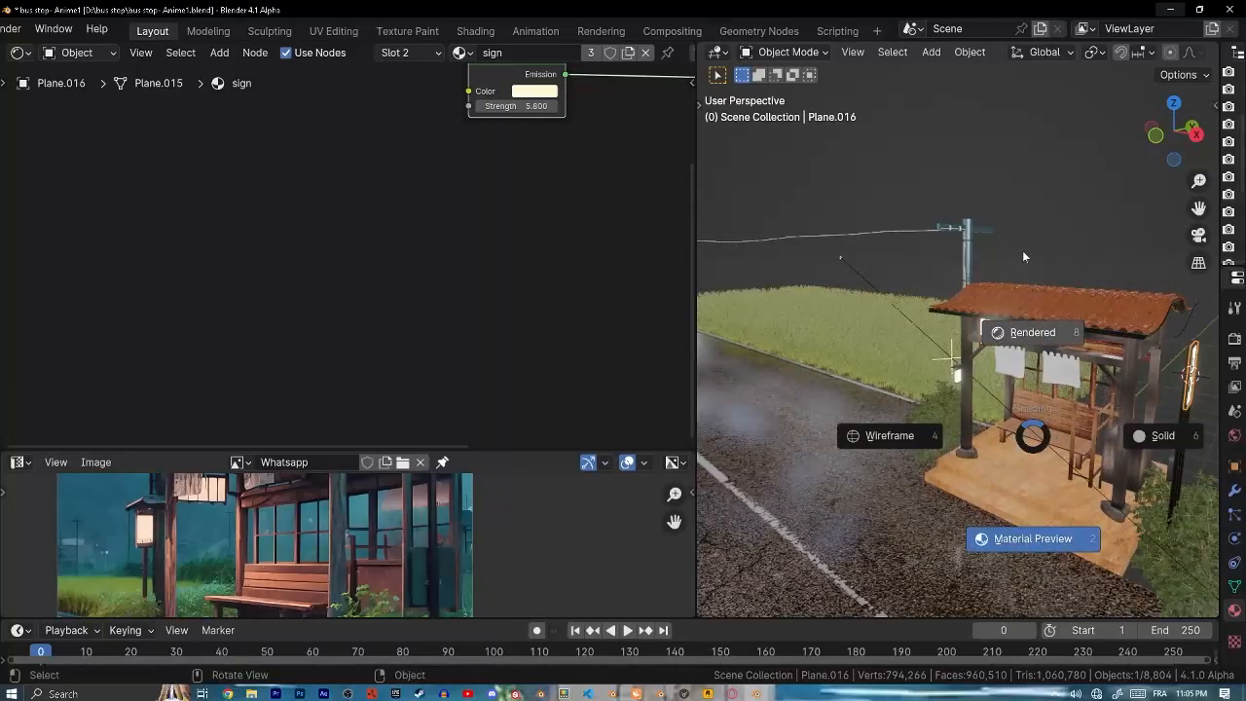
left_click(1022, 256)
scroll(980, 472, "down", 3)
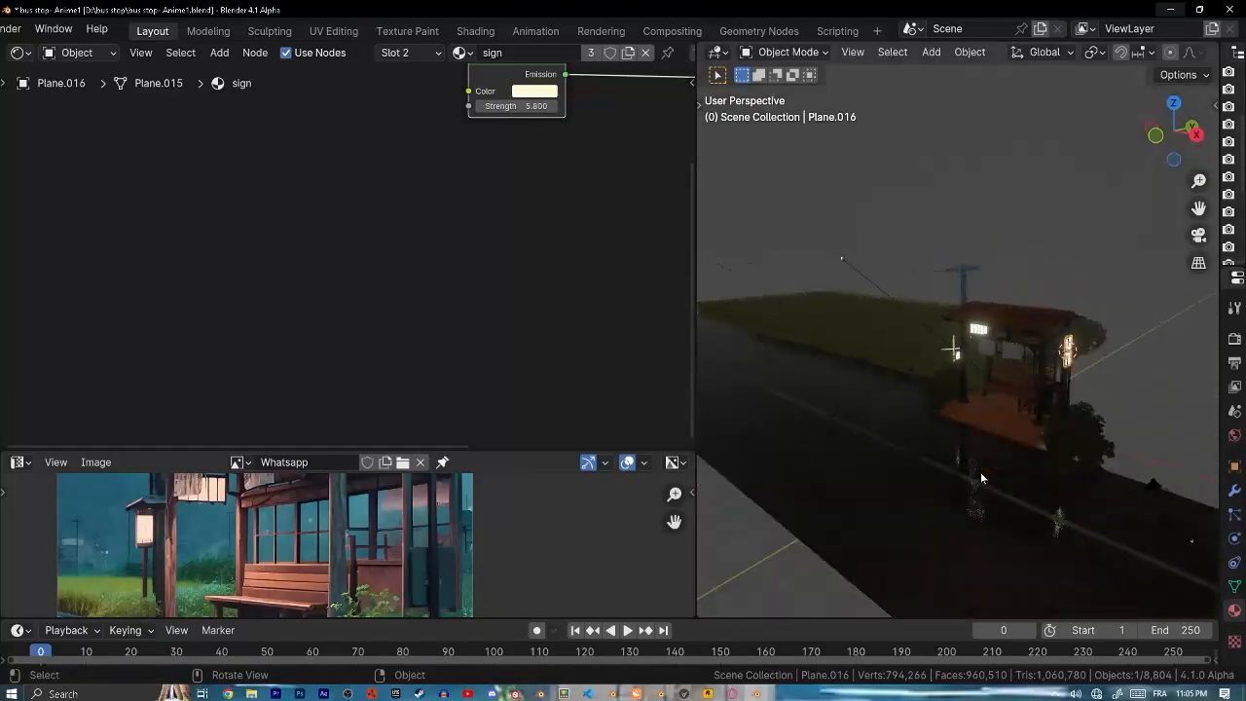
mouse_move(980, 472)
middle_mouse_down()
mouse_move(922, 443)
mouse_move(917, 424)
middle_mouse_up()
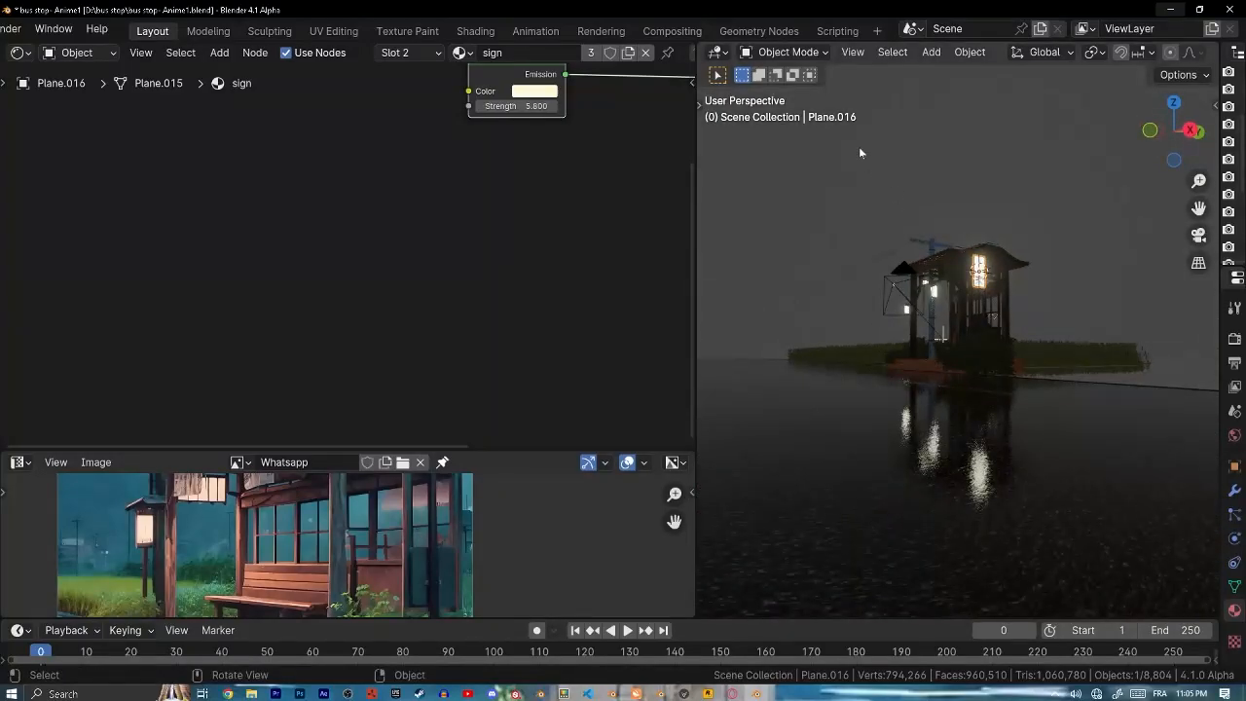
scroll(996, 418, "up", 5)
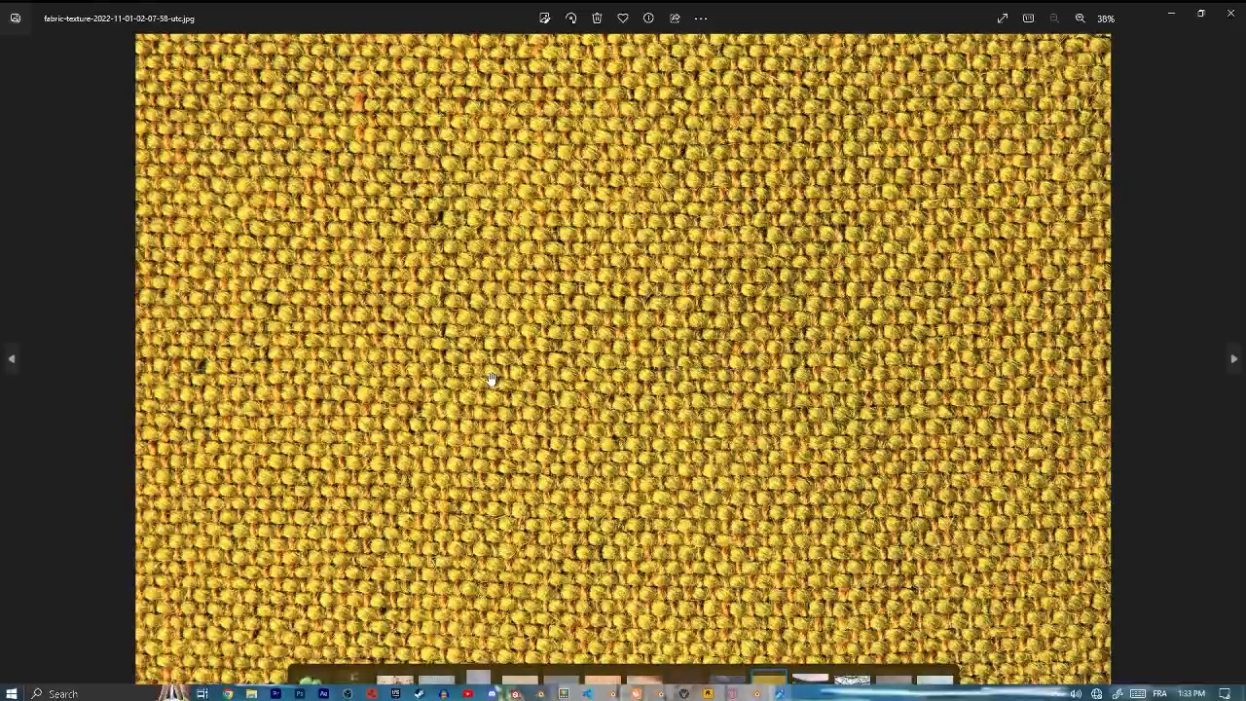
- Inspect the weave of the yellow fabric texture image up close
scroll(492, 377, "up", 3)
scroll(494, 378, "up", 6)
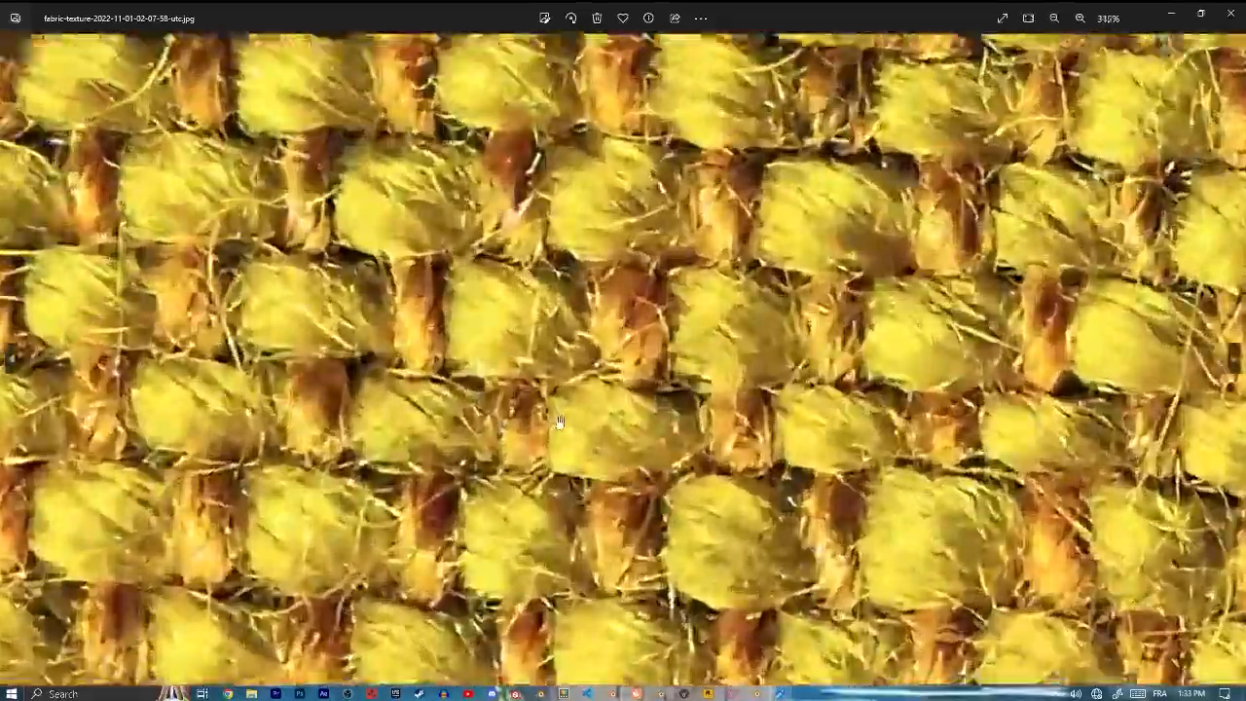
scroll(560, 428, "down", 8)
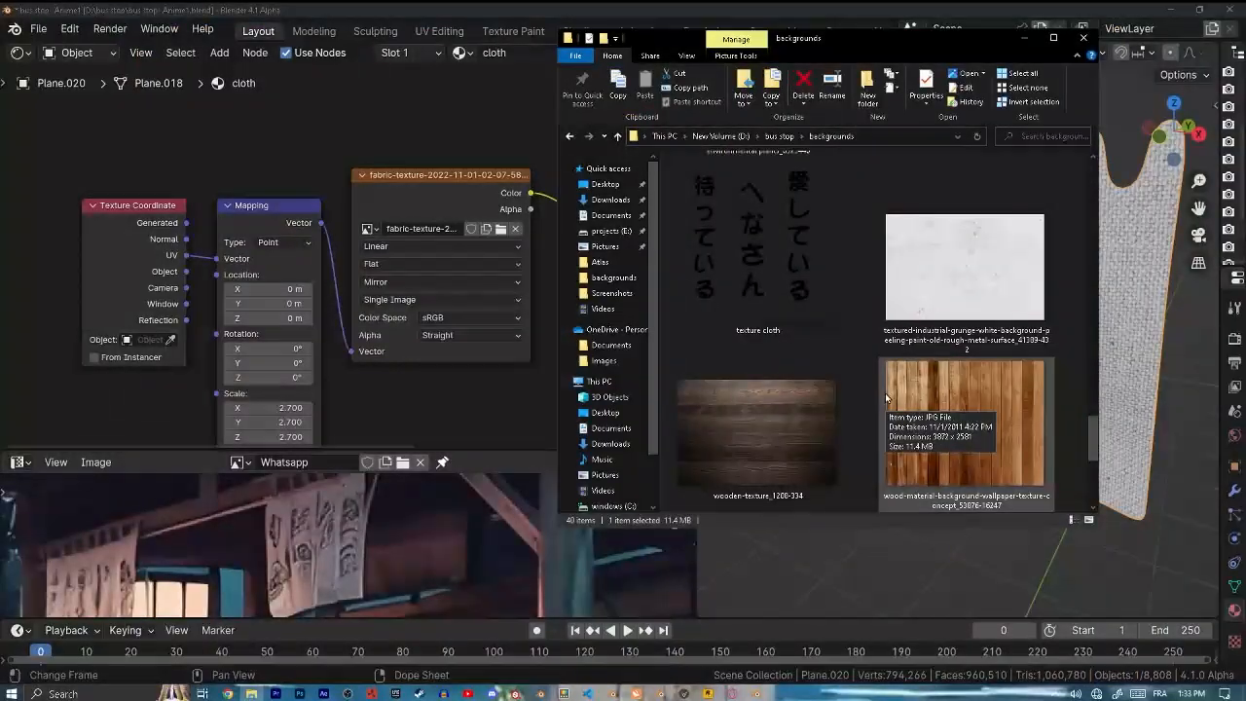
- Add the texture cloth image from the backgrounds folder to the curtain's cloth material
left_click(703, 247)
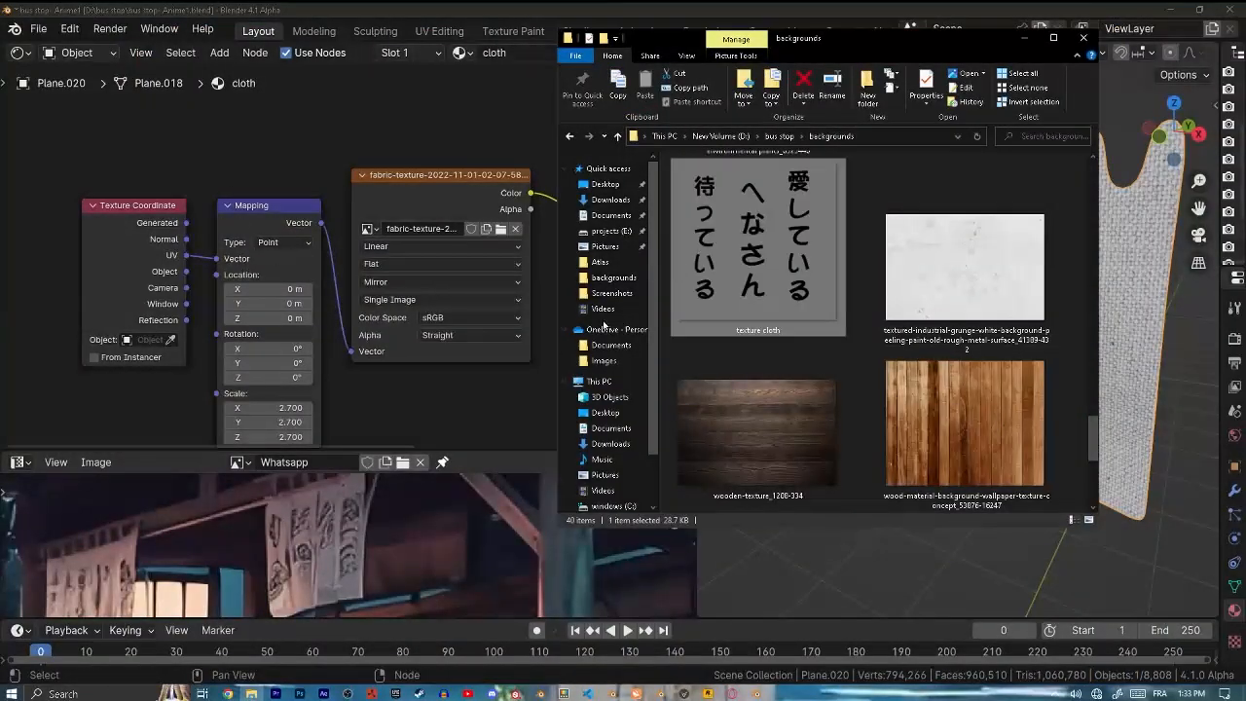
left_click(1023, 37)
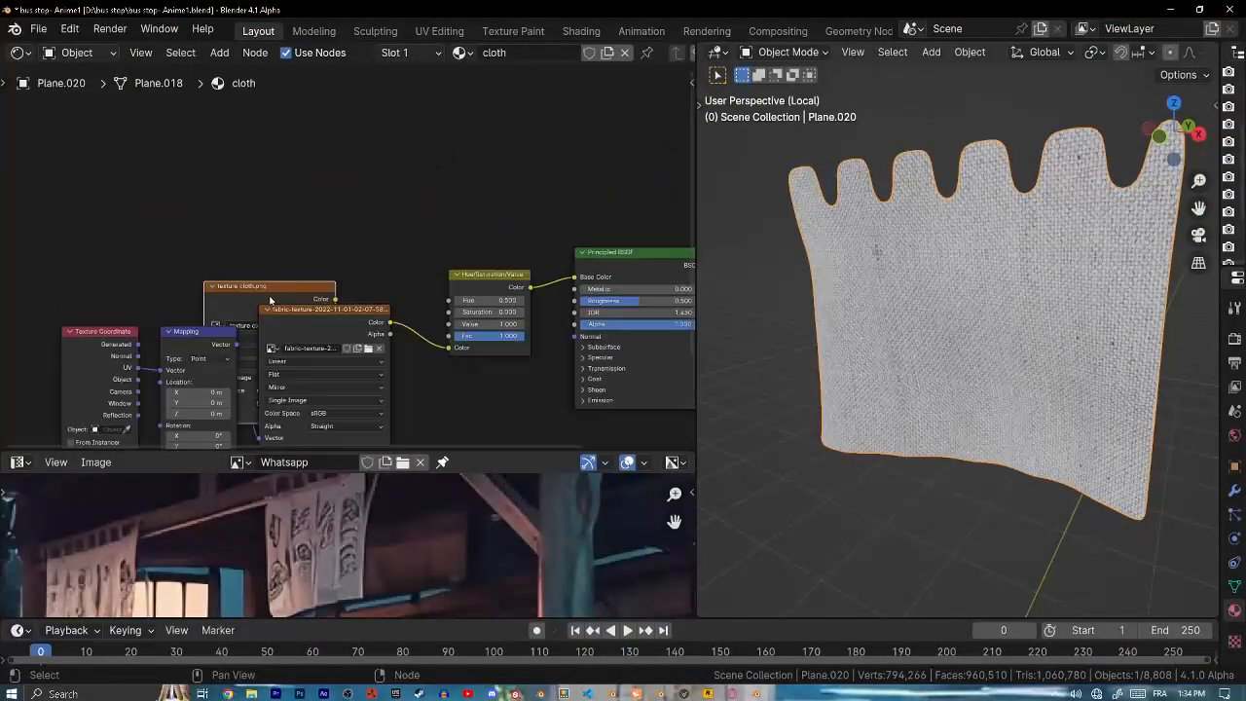
scroll(399, 256, "up", 2)
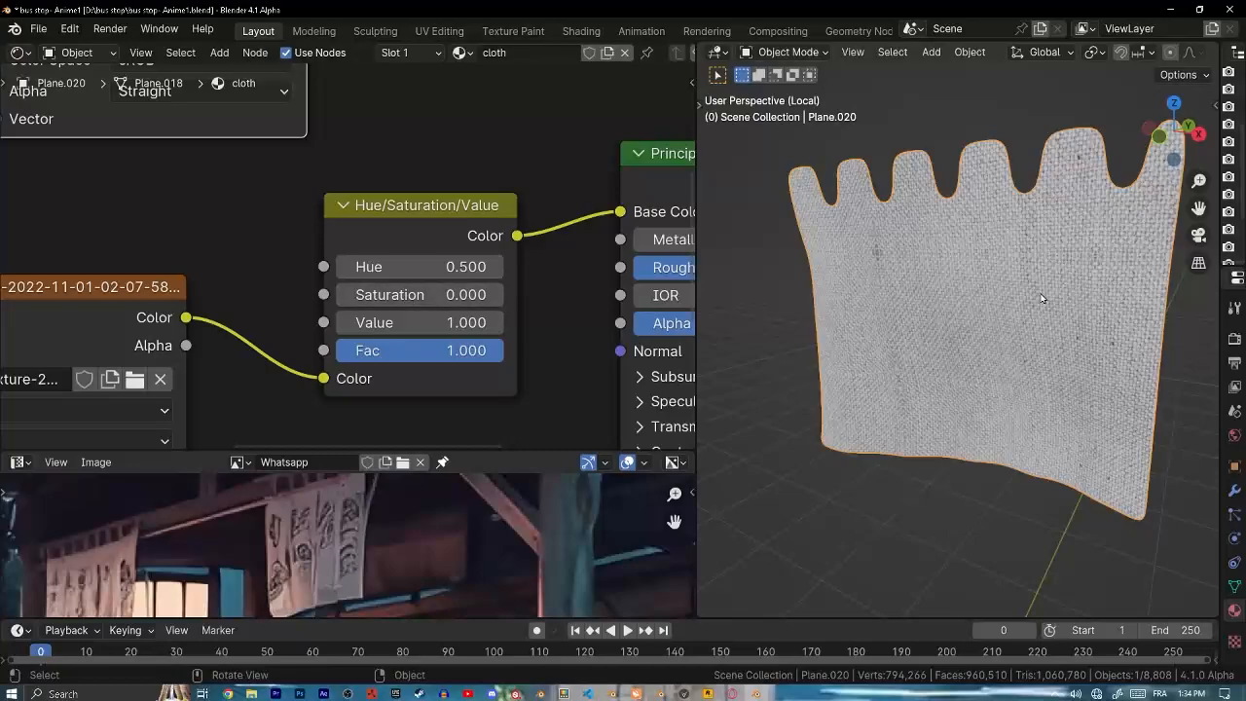
- Space out the cloth material's nodes to leave room between Hue/Saturation/Value and the Principled BSDF
left_click_drag(429, 295, 390, 295)
scroll(428, 295, "down", 2)
middle_click_drag(428, 295, 113, 349)
mouse_move(333, 196)
left_mouse_down()
mouse_move(524, 333)
mouse_move(333, 196)
left_mouse_up()
key("g")
left_click(456, 210)
left_click(456, 211)
middle_click_drag(232, 224, 324, 295)
scroll(341, 277, "down", 4)
- Insert a Mix Color node between Hue/Saturation/Value and Base Color, set to Multiply with a factor of 1
key("shift+a")
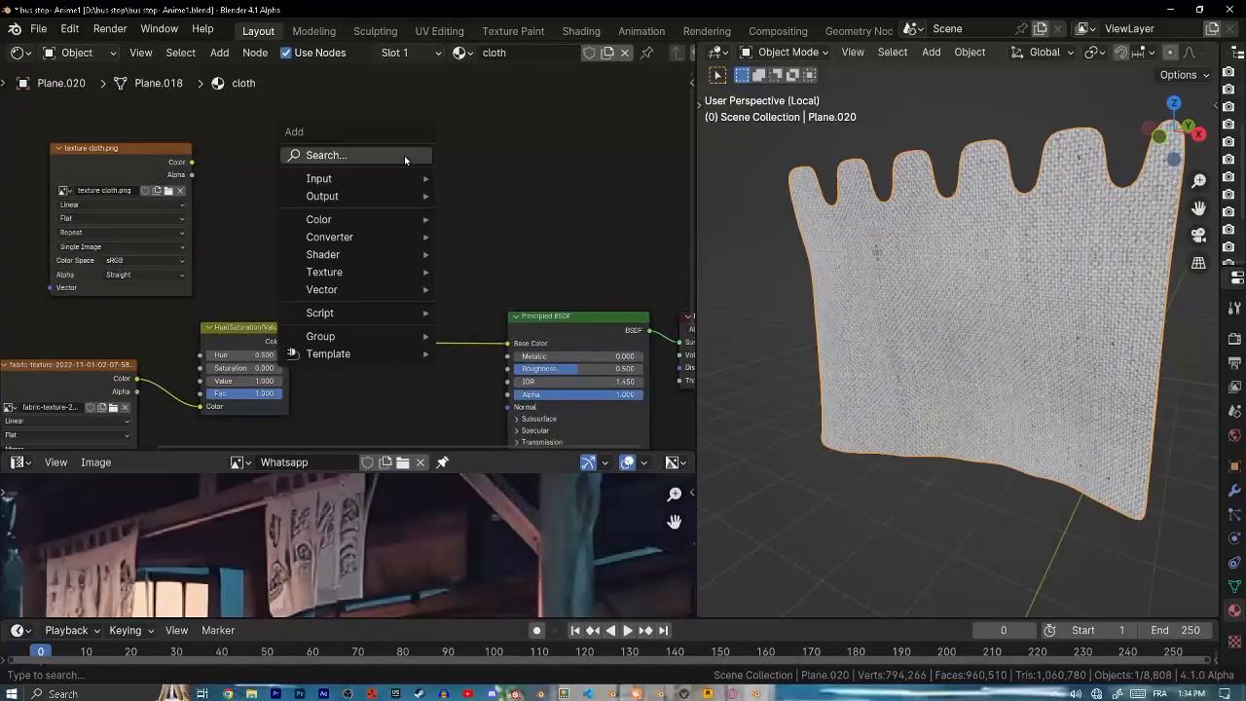
type("mic c")
left_click(448, 187)
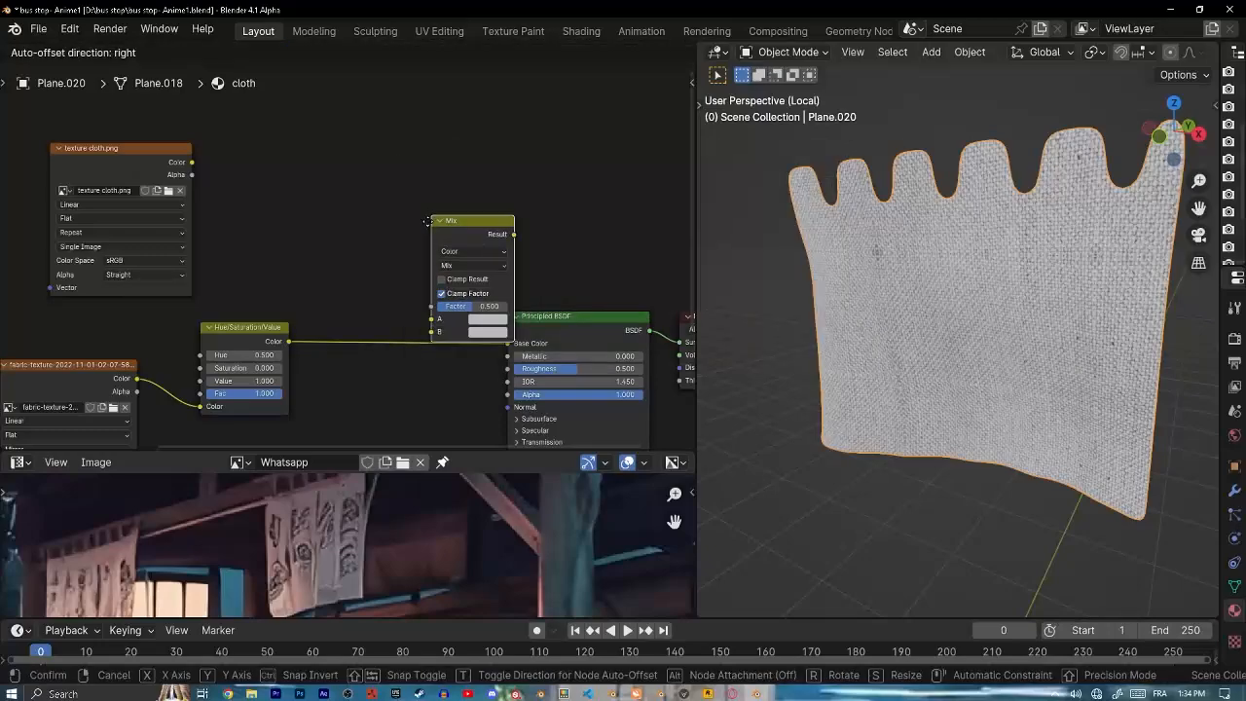
left_click(356, 300)
middle_click_drag(501, 443, 567, 367)
left_click(449, 328)
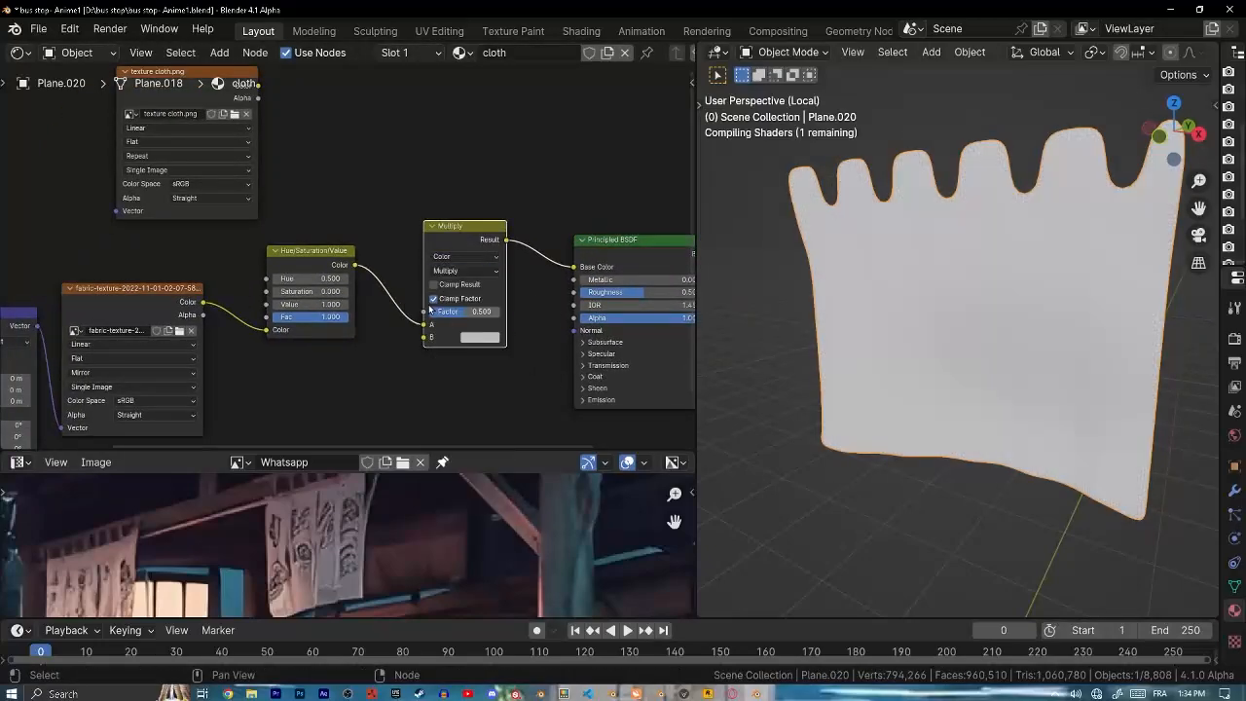
left_click_drag(457, 308, 498, 311)
- Connect the texture cloth image's color to the Multiply node's B input
mouse_move(808, 276)
middle_mouse_down()
mouse_move(820, 278)
mouse_move(798, 284)
middle_mouse_up()
scroll(433, 207, "up", 1)
middle_click_drag(433, 208, 454, 254)
left_click_drag(266, 123, 349, 182)
left_click_drag(449, 397, 451, 394)
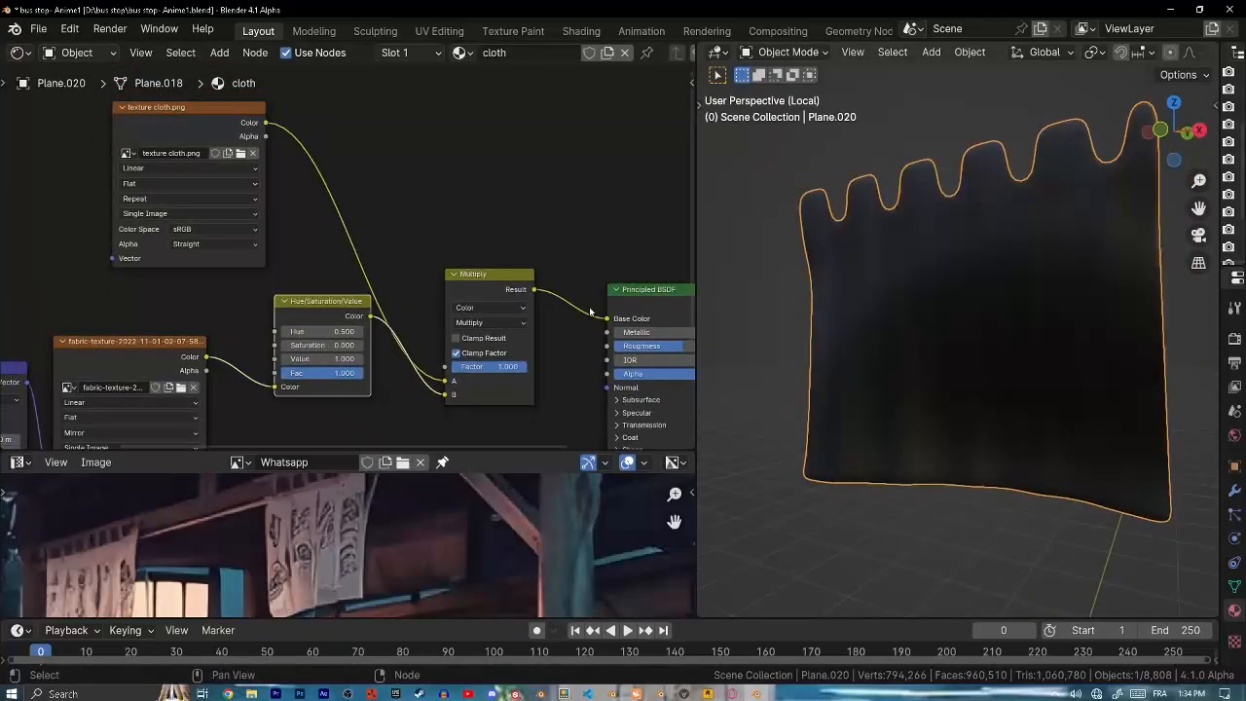
- Add Texture Coordinate and Mapping nodes to the texture cloth image, driven by UV coordinates
left_click(164, 186)
middle_click_drag(169, 212, 323, 247)
key("ctrl+t")
scroll(103, 245, "up", 2)
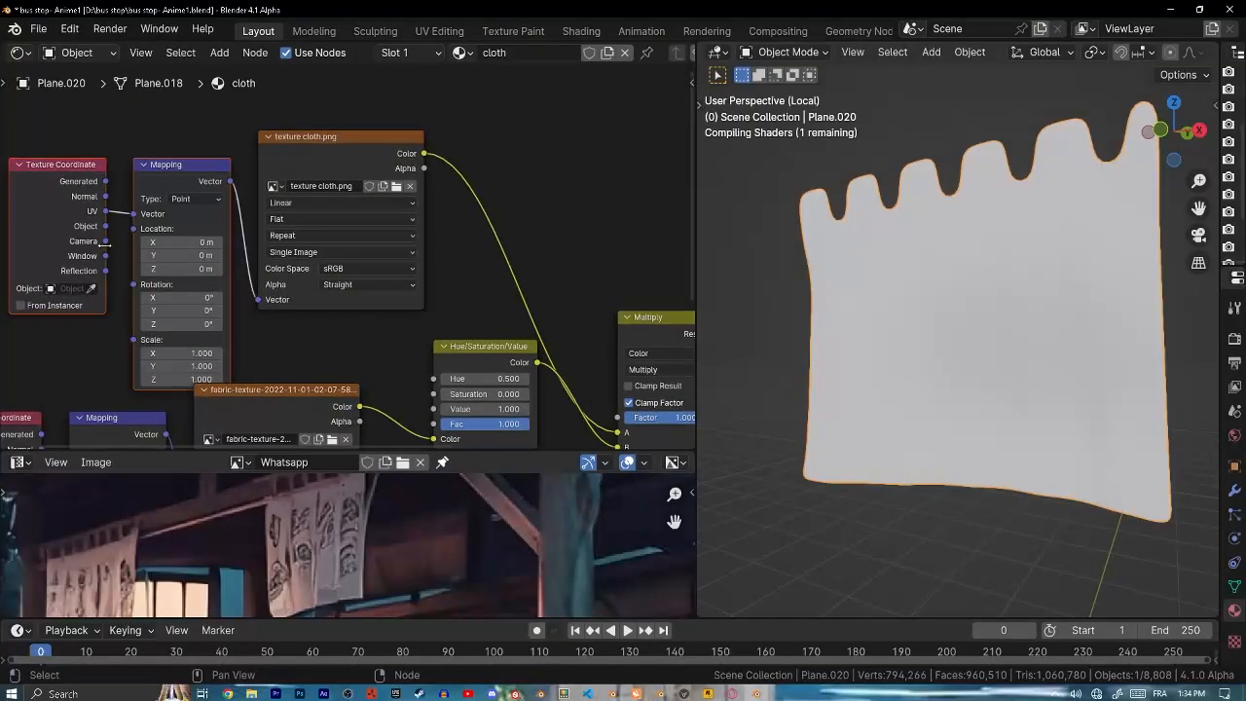
- Detach the texture cloth color from the Multiply node and reconnect it to input B
middle_click_drag(684, 428, 409, 346)
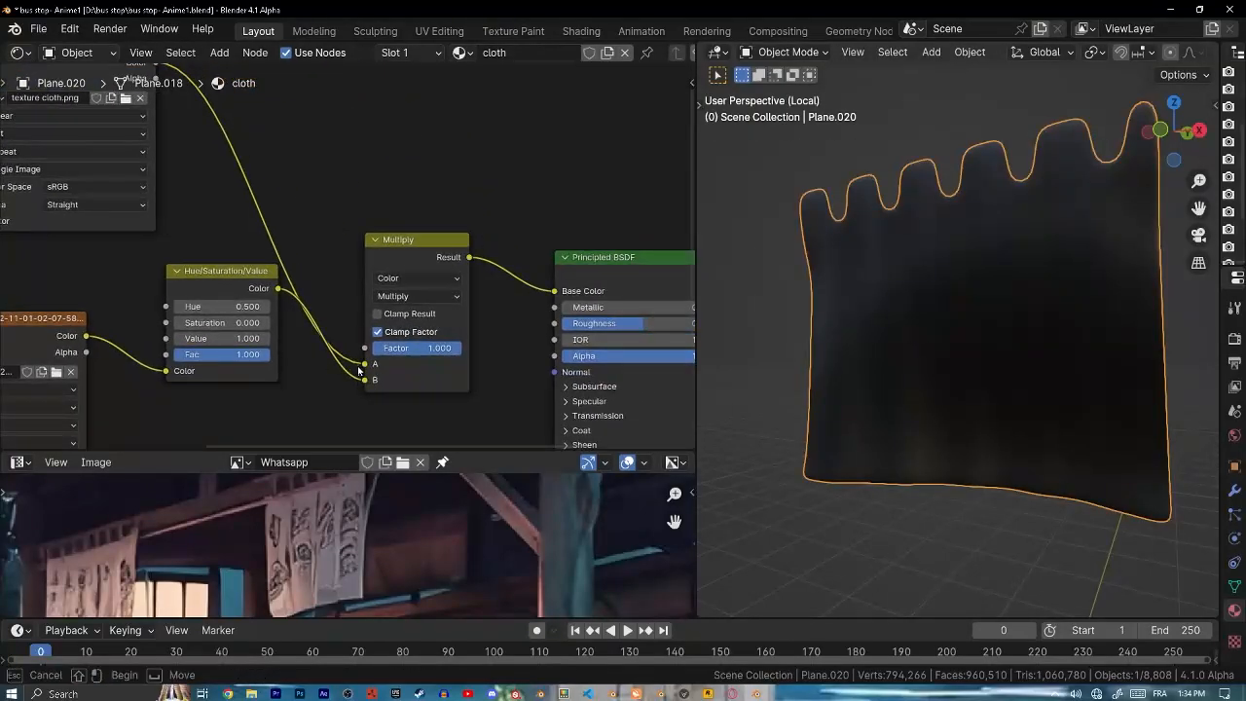
left_click_drag(374, 365, 374, 365)
middle_click_drag(172, 143, 222, 292)
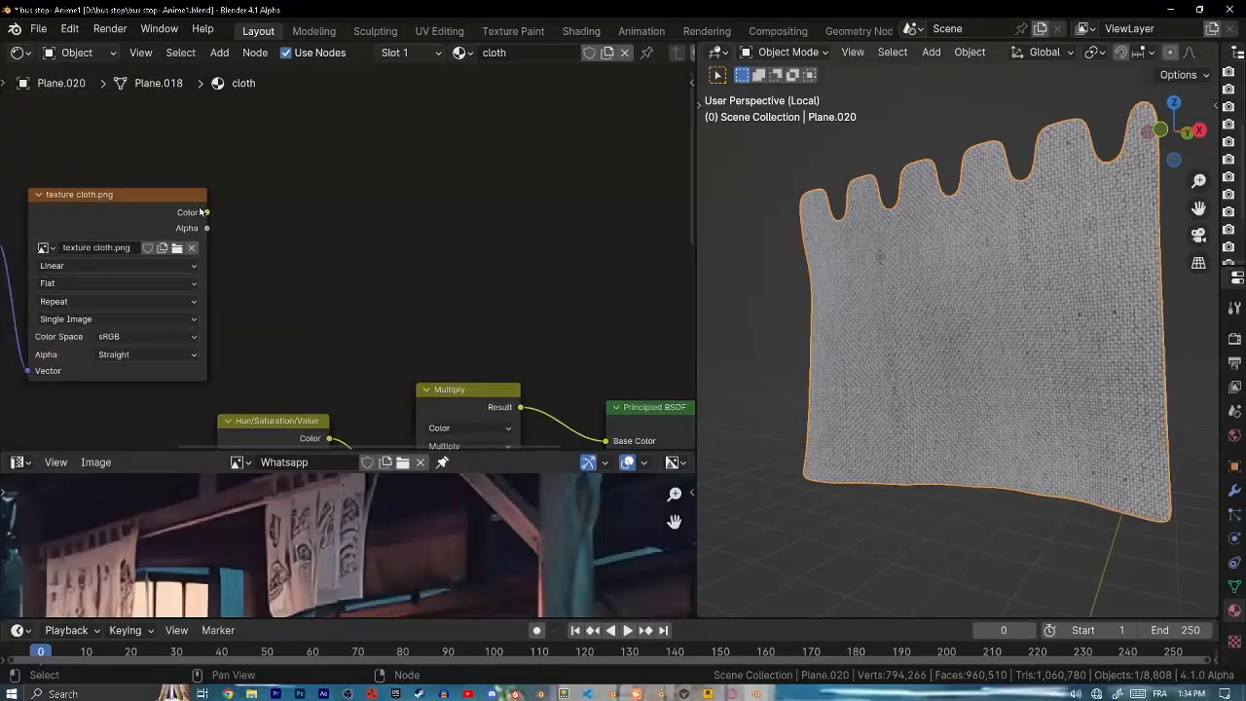
left_click_drag(204, 212, 422, 232)
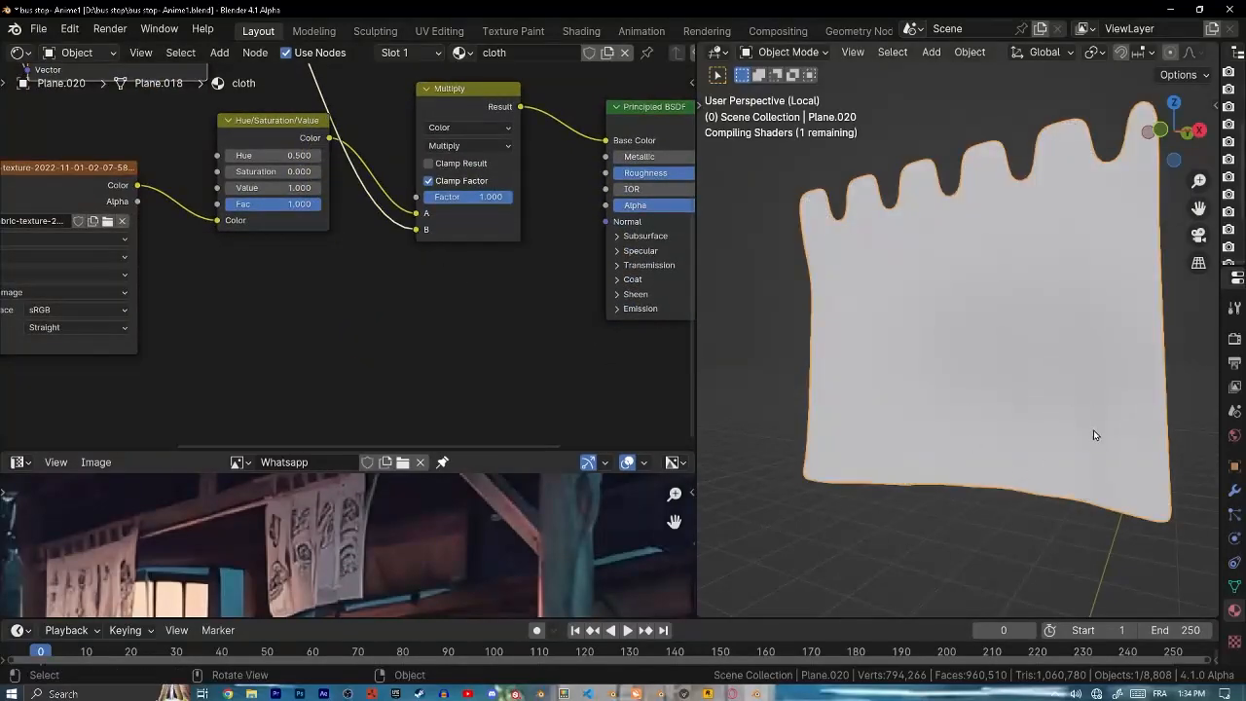
- Set the texture cloth image's Mapping scale to 5.5 on all three axes
middle_click_drag(382, 312, 267, 409)
scroll(429, 339, "up", 8)
mouse_move(428, 329)
left_mouse_down()
mouse_move(279, 329)
mouse_move(444, 327)
left_mouse_up()
scroll(347, 262, "down", 6)
middle_click_drag(172, 269, 681, 313)
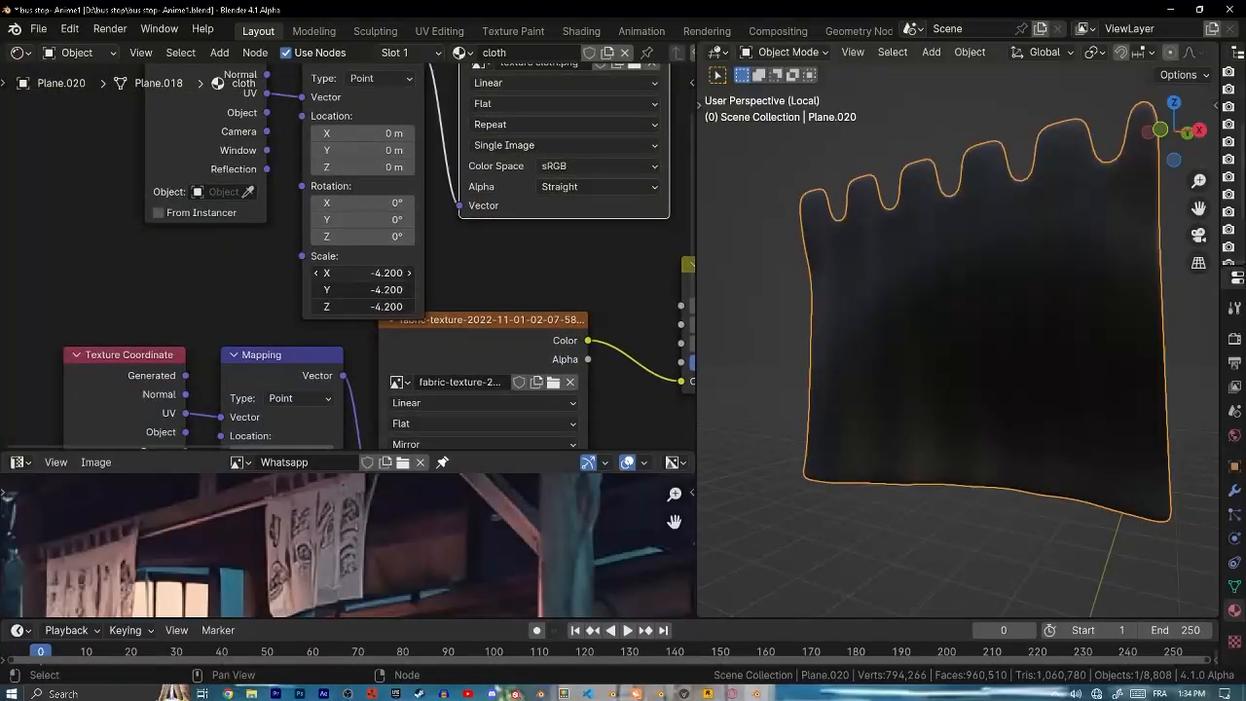
left_click_drag(375, 273, 282, 274)
scroll(376, 273, "down", 3)
- Drive the texture cloth image's Mapping node with Object coordinates instead of UV
middle_click_drag(266, 111, 225, 182)
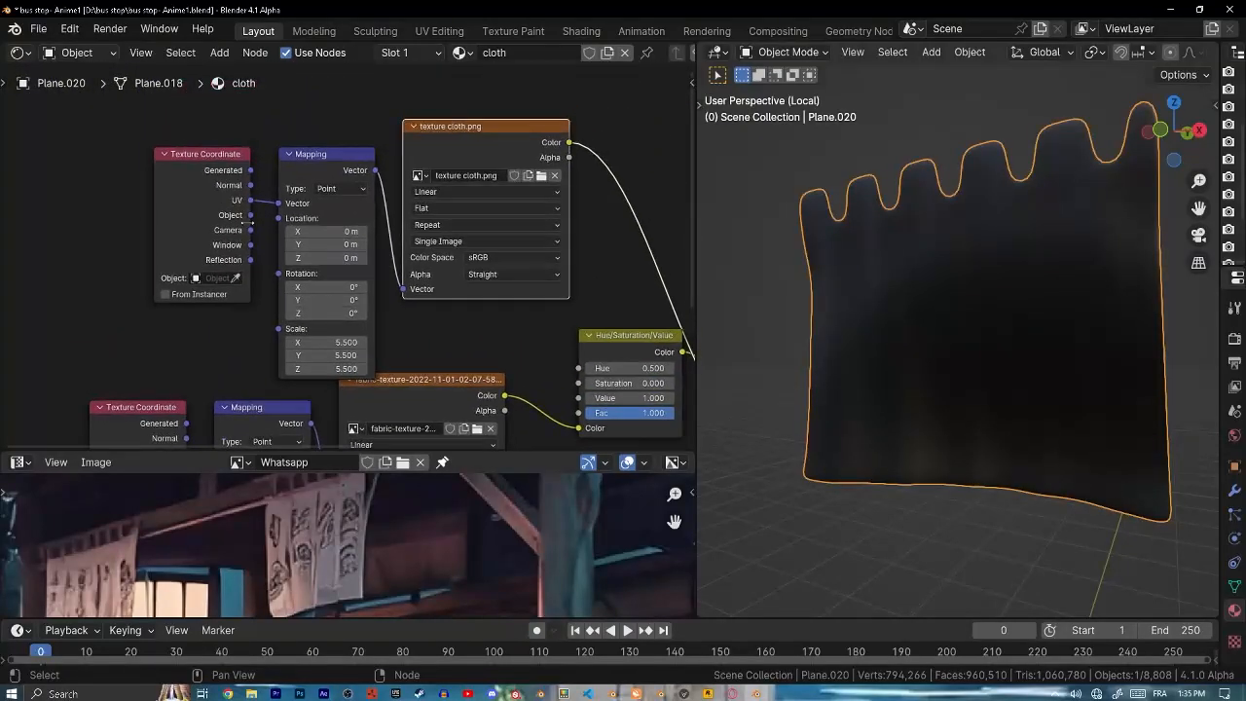
middle_click_drag(526, 282, 365, 237)
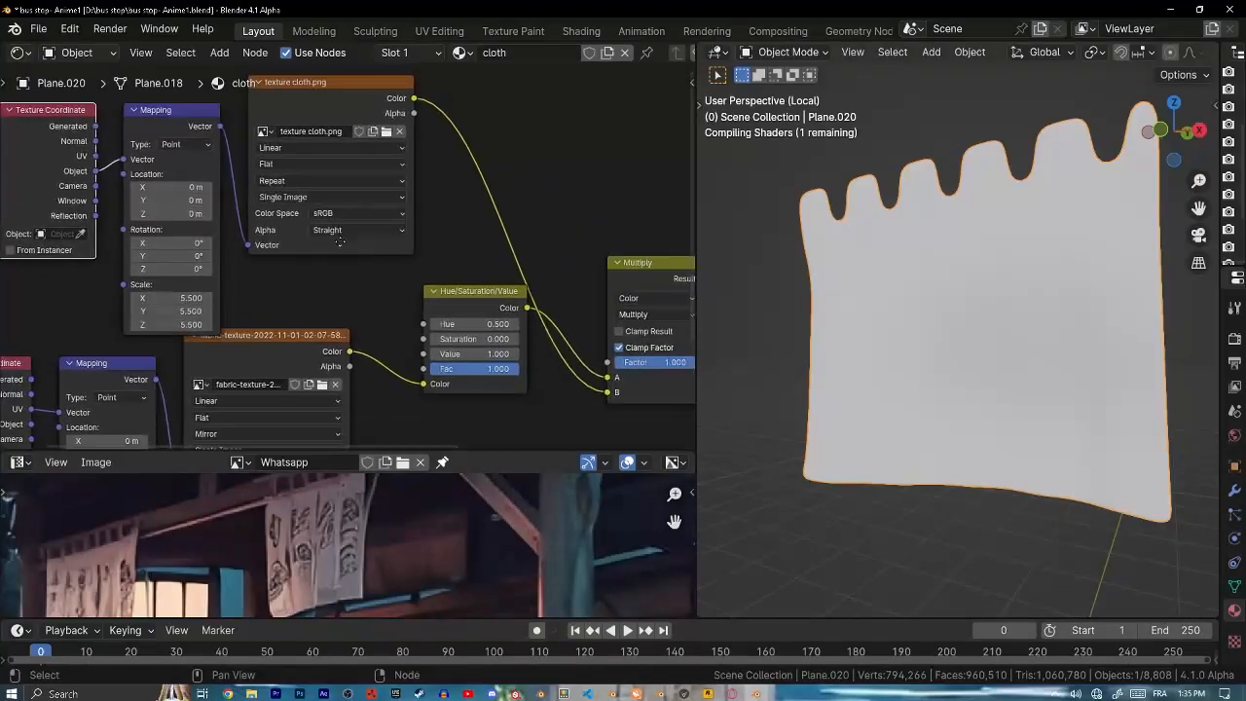
scroll(374, 250, "up", 5)
scroll(394, 250, "down", 5)
- Connect the texture cloth image's alpha to the Multiply node's B input in place of its color
middle_click_drag(471, 164, 407, 206)
left_click_drag(505, 285, 560, 326)
middle_click_drag(522, 258, 458, 297)
scroll(1047, 279, "up", 9)
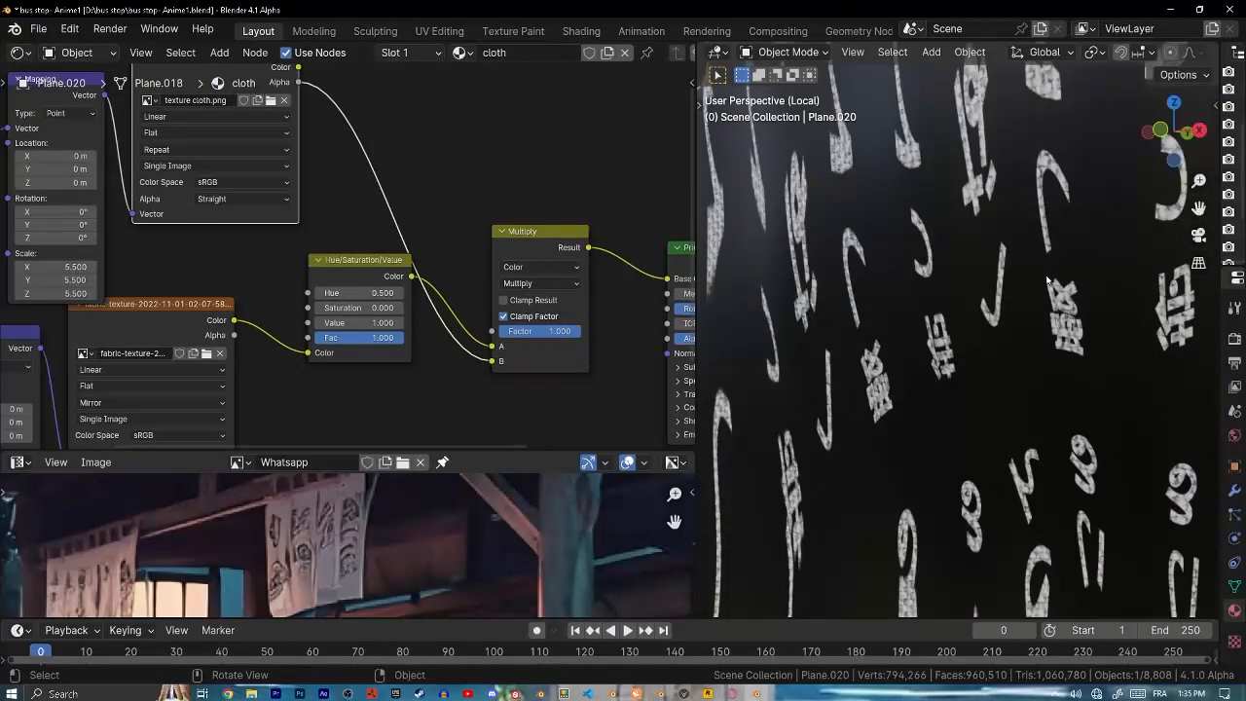
- Insert an Invert Color node between the texture cloth image's alpha and the Multiply node
scroll(1053, 245, "down", 5)
middle_click_drag(450, 100, 485, 190)
key("shift+a")
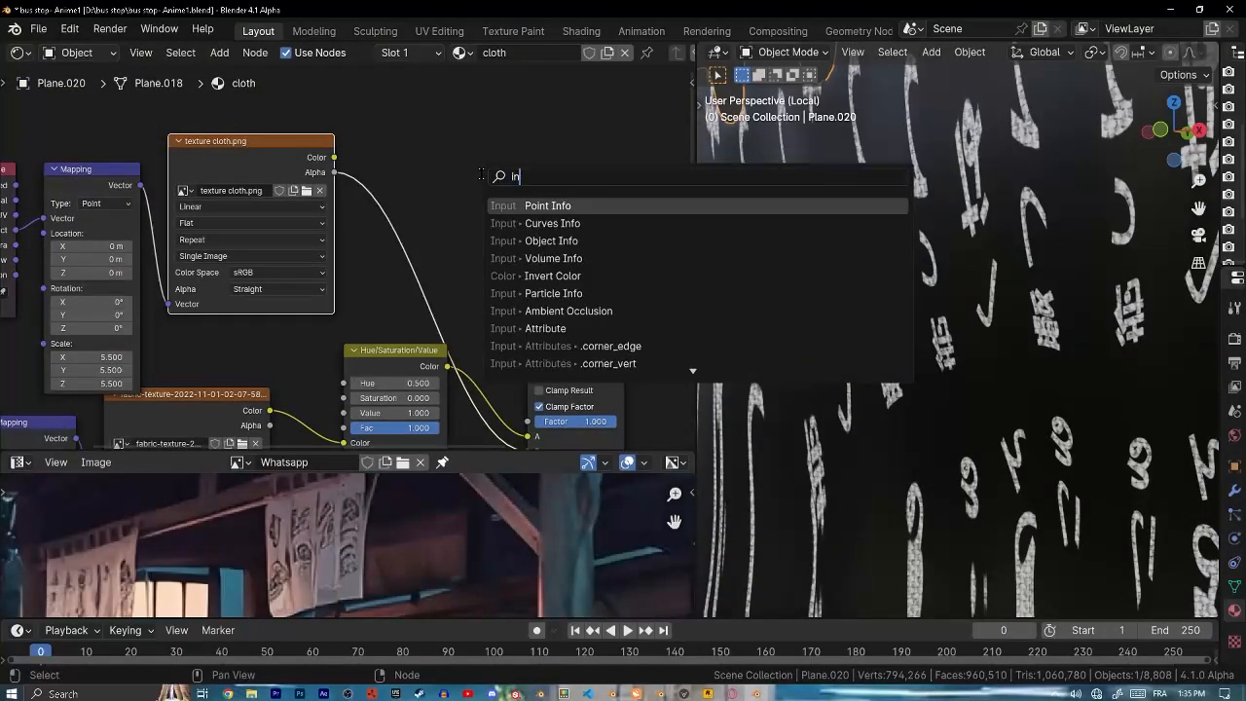
key("Return")
left_click(496, 269)
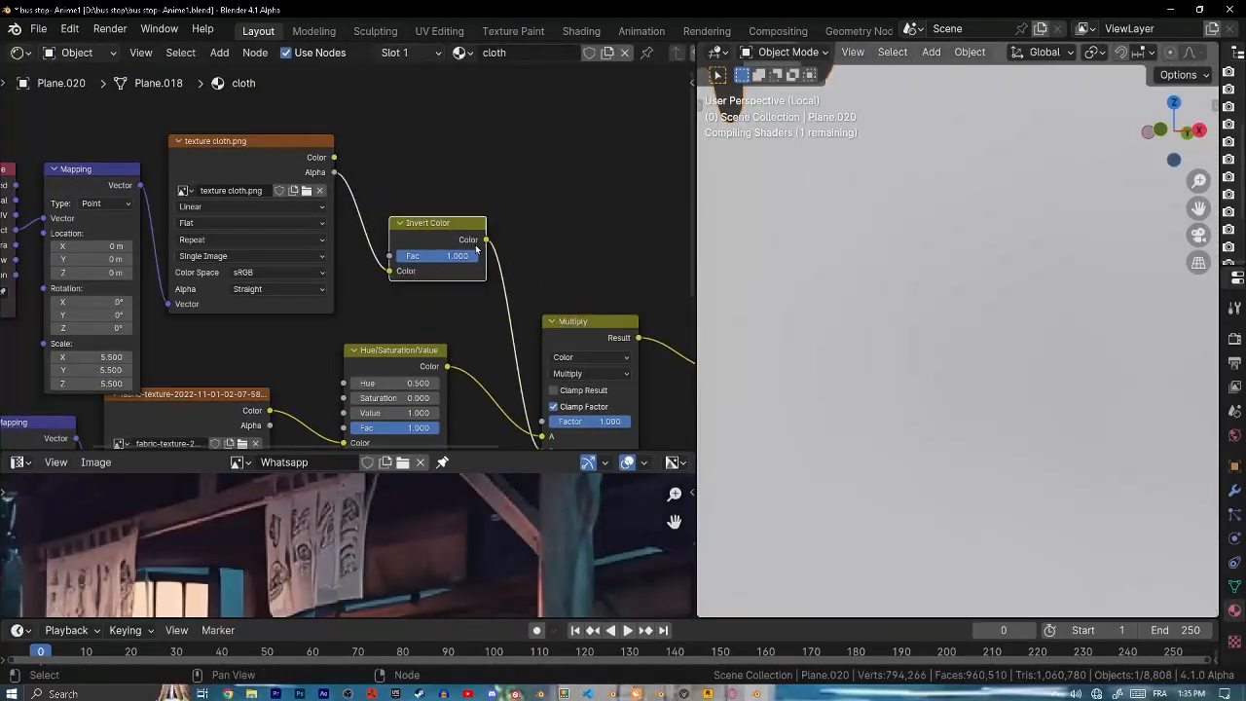
- Reconnect the UV output to the Mapping vector of the texture cloth image in place of Object coordinates
scroll(866, 292, "down", 4)
middle_click_drag(856, 296, 900, 296)
middle_click_drag(185, 215, 362, 191)
scroll(193, 179, "up", 5)
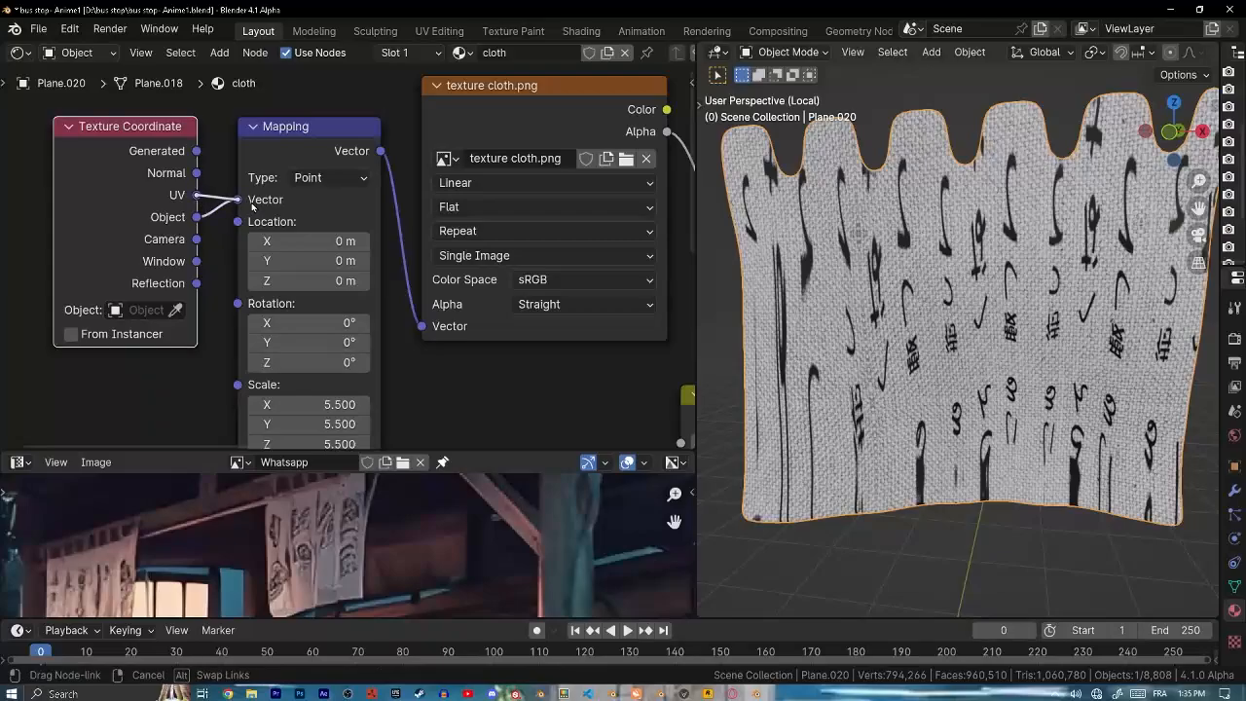
left_click_drag(251, 207, 253, 206)
middle_click_drag(409, 350, 228, 214)
scroll(340, 230, "down", 4)
scroll(906, 297, "up", 9)
scroll(827, 280, "down", 12)
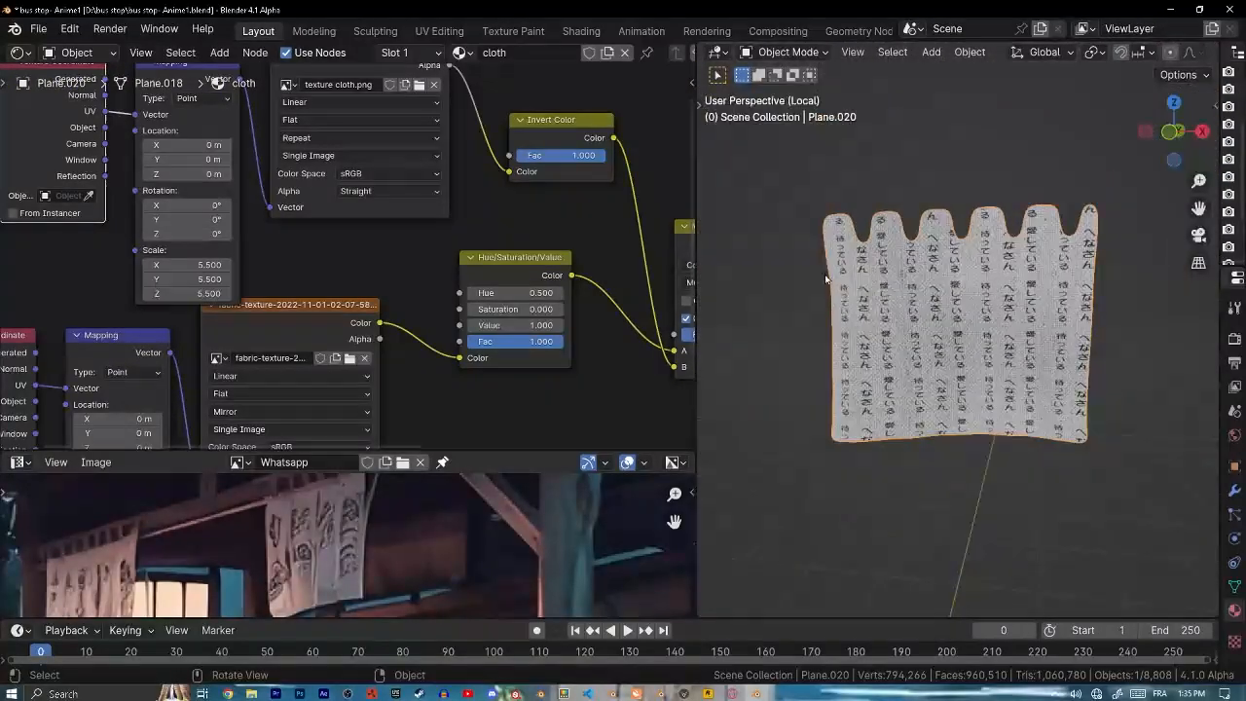
- Reset the lettering's Mapping scale to 1 on all axes and raise it to 1.09
scroll(243, 253, "up", 2)
left_click(295, 239)
type("1")
key("Return")
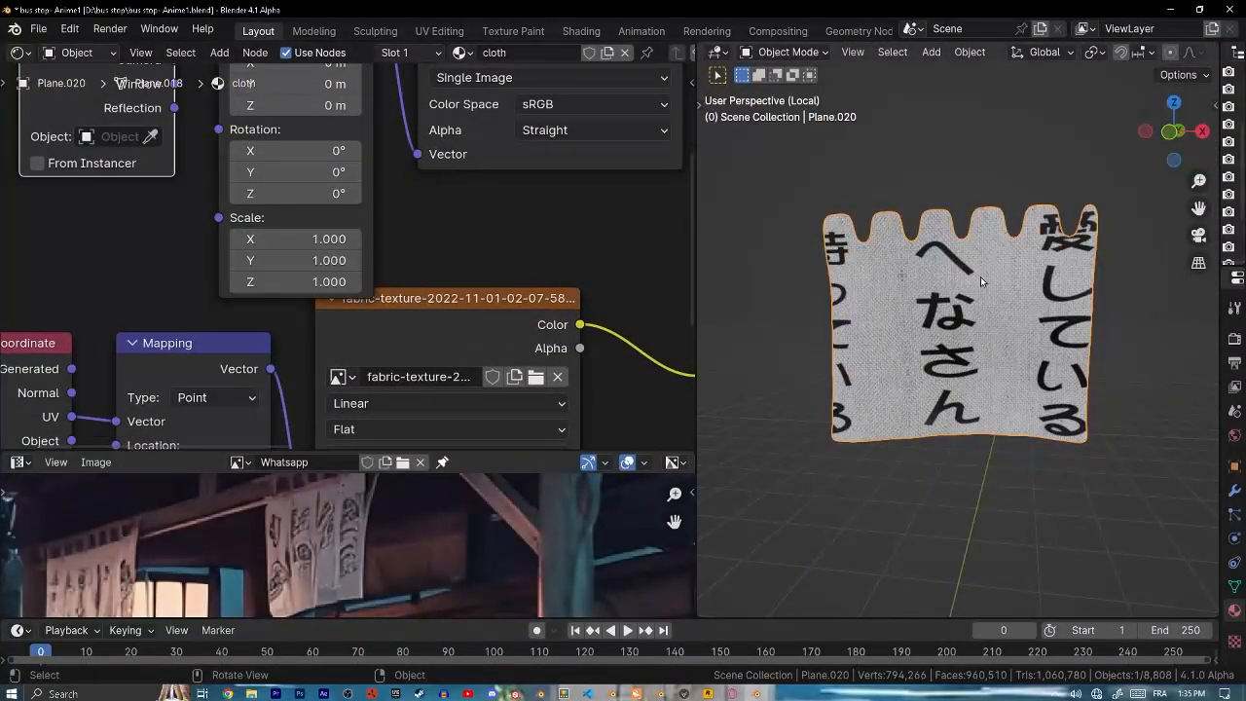
scroll(407, 266, "up", 2)
mouse_move(307, 233)
left_mouse_down()
mouse_move(308, 287)
mouse_move(370, 287)
mouse_move(331, 287)
mouse_move(307, 240)
left_mouse_up()
key("Return")
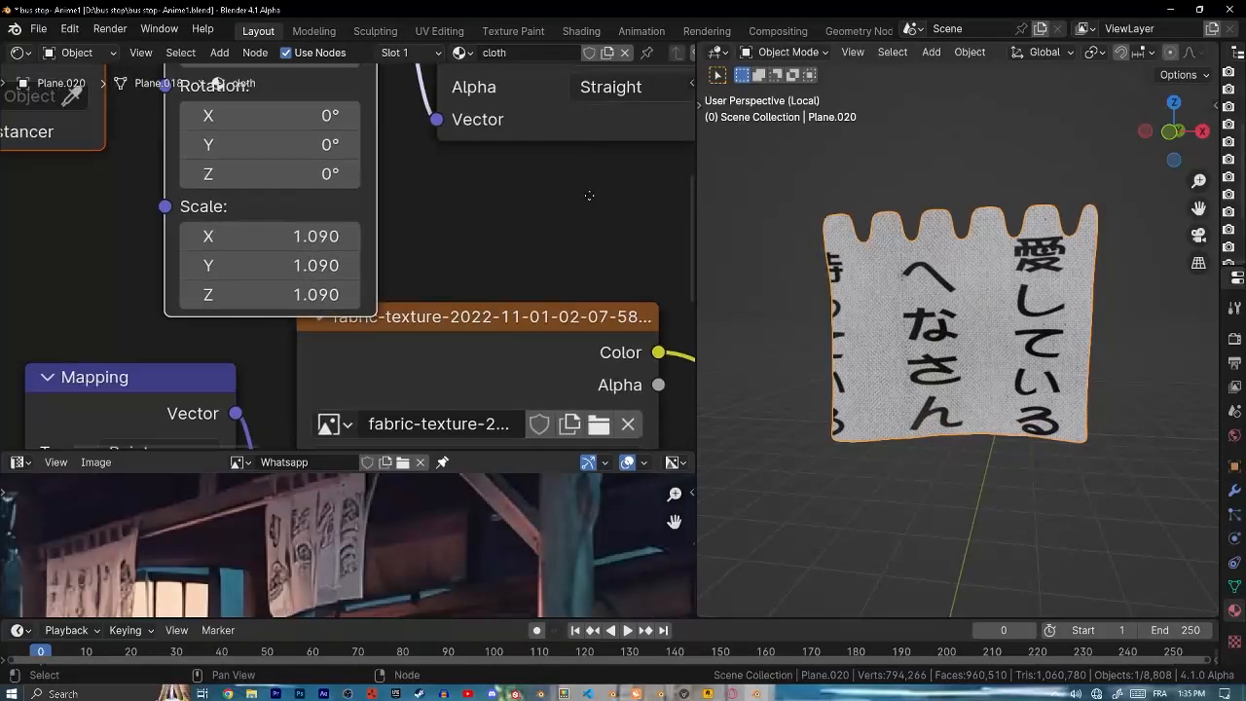
- Set the texture cloth image's extension mode to Clip
middle_click_drag(318, 290, 75, 439)
left_click(343, 124)
left_click(342, 260)
- Set the lettering's Mapping scale to 1.19 on all three axes
middle_click_drag(168, 381, 433, 209)
left_click_drag(372, 240, 408, 268)
left_click_drag(365, 209, 418, 268)
left_click_drag(317, 209, 300, 209)
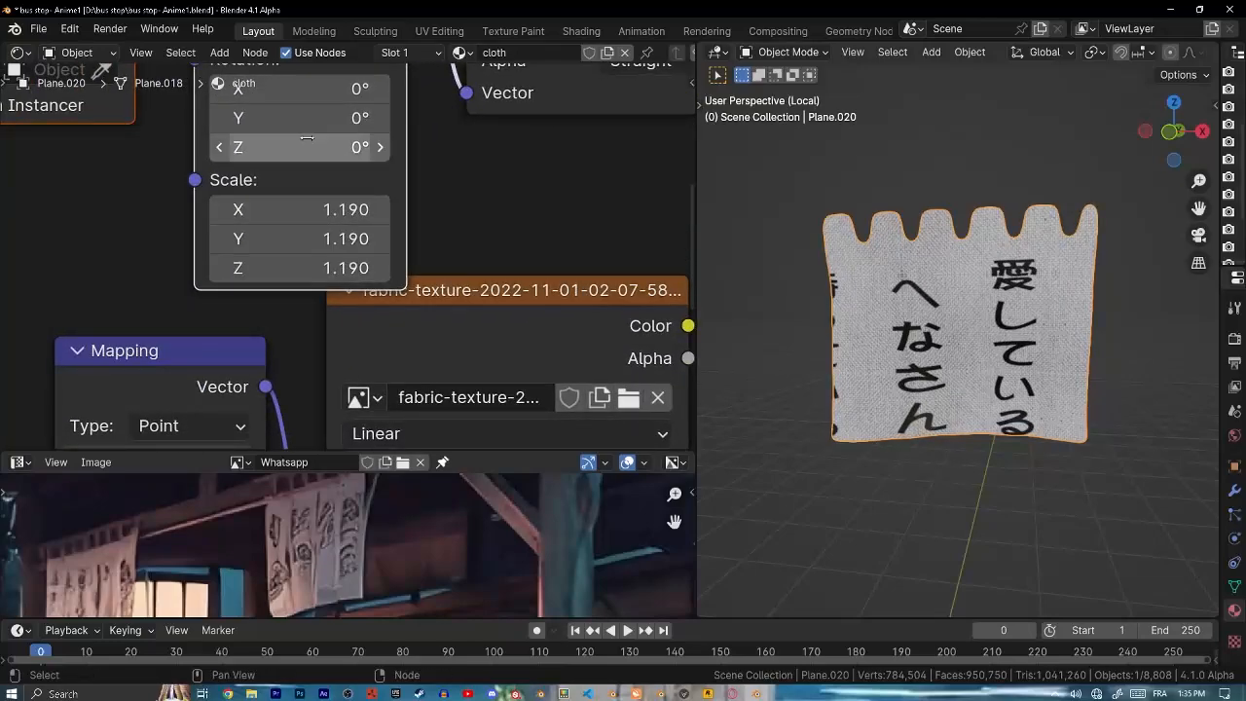
- Set the lettering's Mapping location to X -0.12 m and Y -0.06 m
middle_click_drag(310, 146, 269, 285)
middle_click_drag(259, 166, 259, 240)
mouse_move(259, 182)
left_mouse_down()
mouse_move(280, 182)
mouse_move(238, 182)
left_mouse_up()
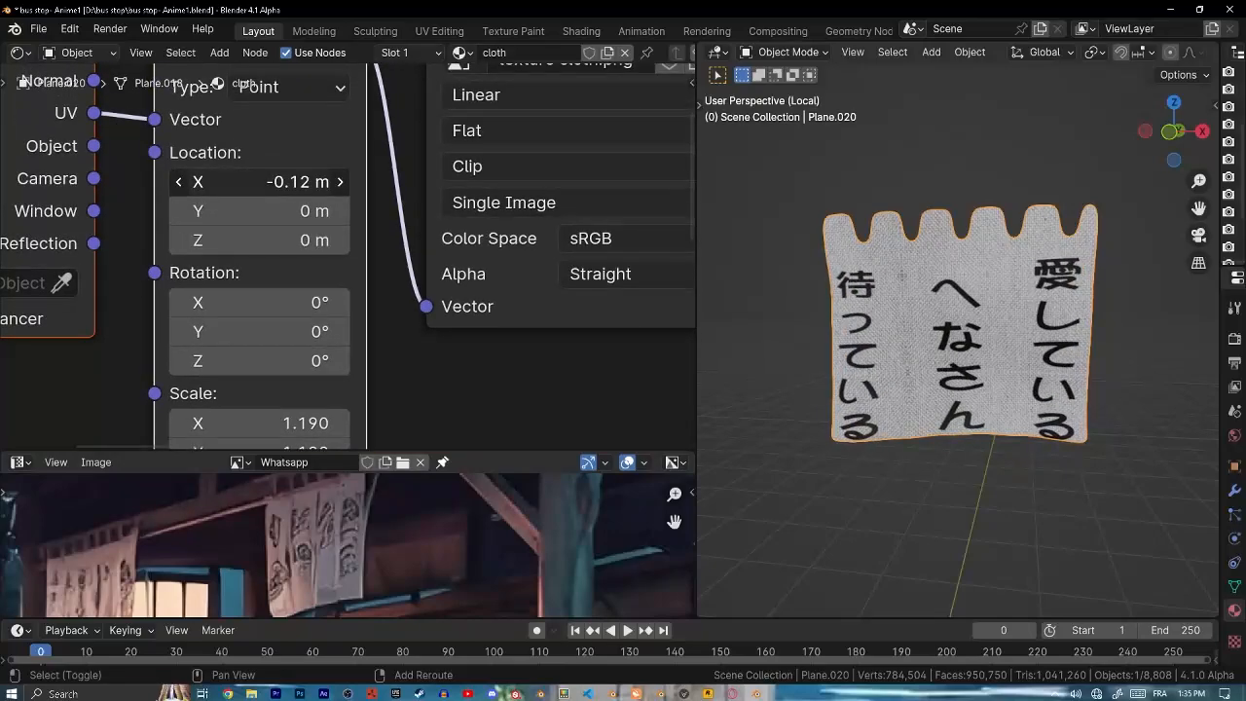
left_click_drag(292, 222, 277, 222)
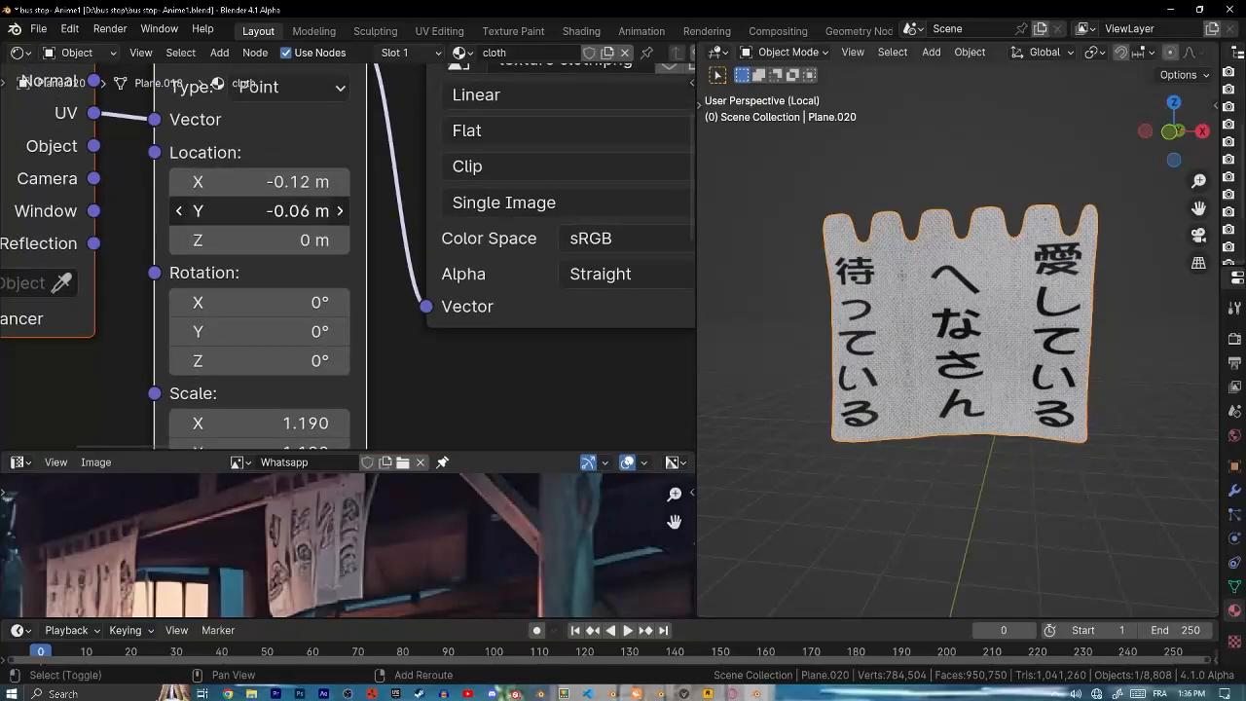
- Insert a Mix Color node between Invert Color and Multiply, with the inverted alpha feeding input A
middle_click_drag(584, 204, 197, 269)
scroll(716, 263, "down", 7)
middle_click_drag(685, 255, 500, 154)
scroll(500, 154, "up", 4)
key("shift+a")
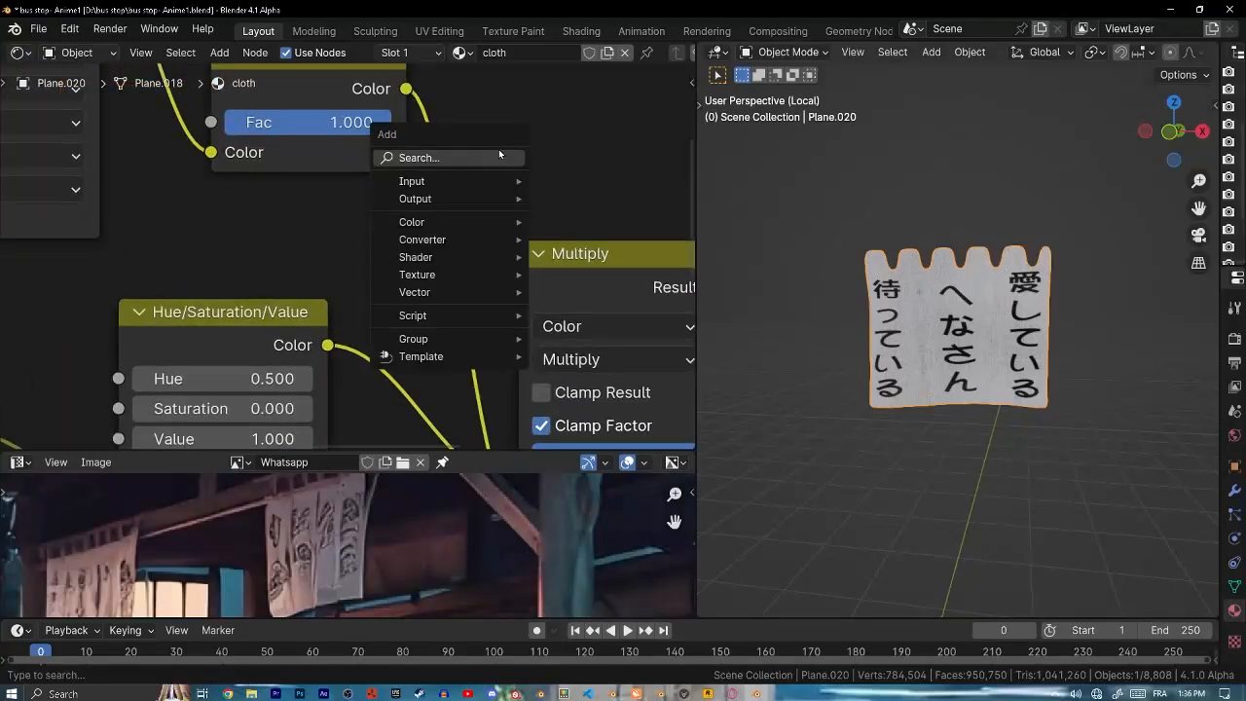
left_click(499, 152)
left_click(632, 180)
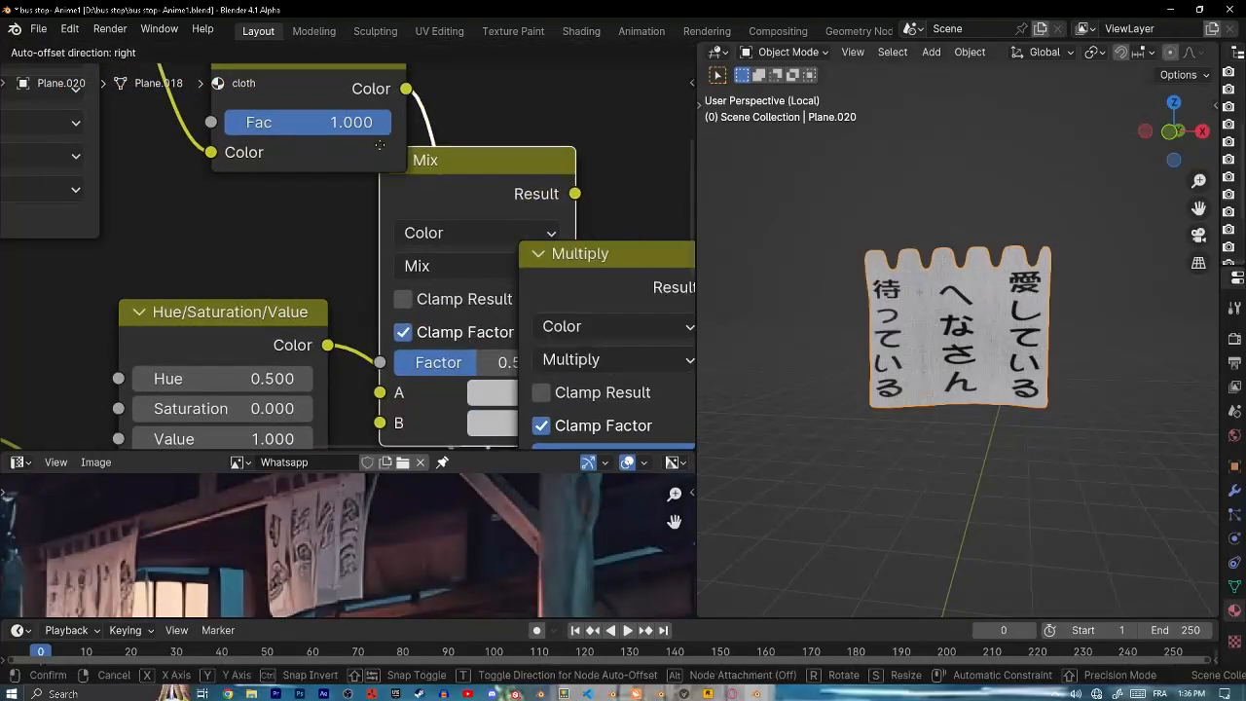
left_click(380, 147)
middle_click_drag(577, 186, 476, 150)
scroll(529, 105, "down", 1)
middle_click_drag(528, 105, 487, 197)
left_click_drag(487, 212, 503, 87)
- Set the new Mix node's B color to orange
scroll(551, 249, "up", 1)
middle_click_drag(511, 280, 345, 270)
scroll(341, 275, "up", 2)
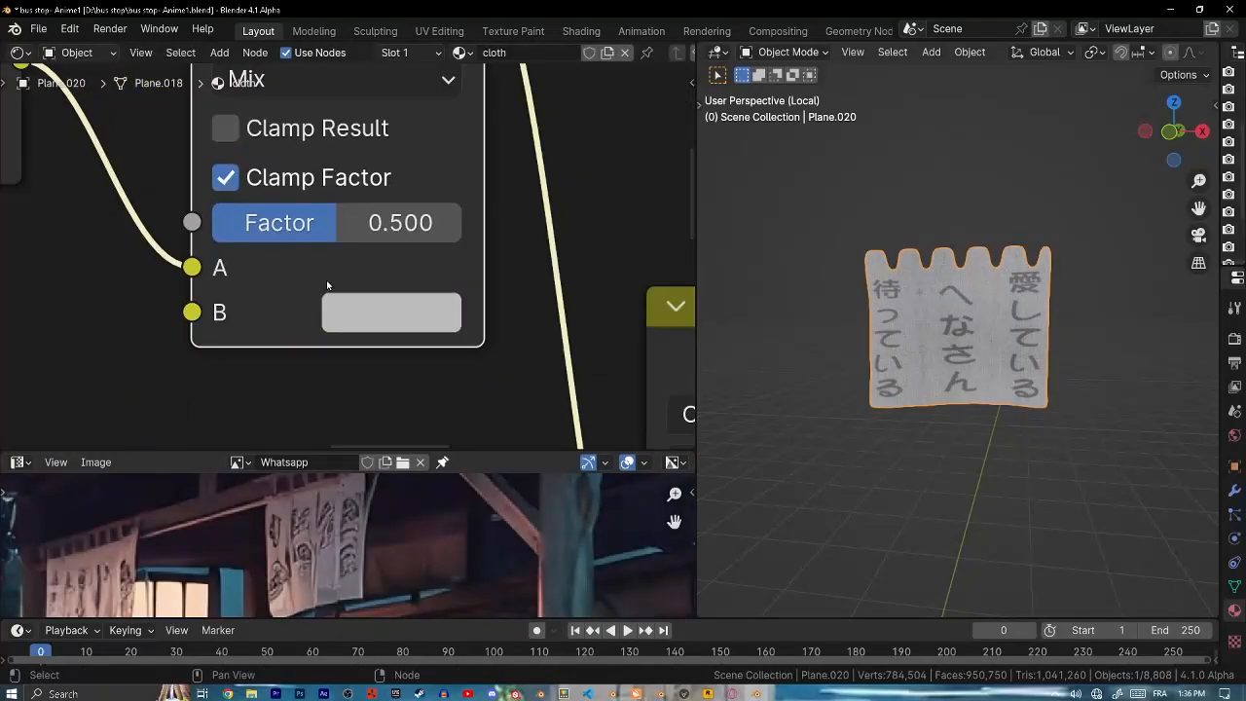
left_click(375, 309)
left_click_drag(519, 245, 452, 407)
- Examine the tinted lettering on the cloth weave up close and from a distance
scroll(1087, 364, "up", 13)
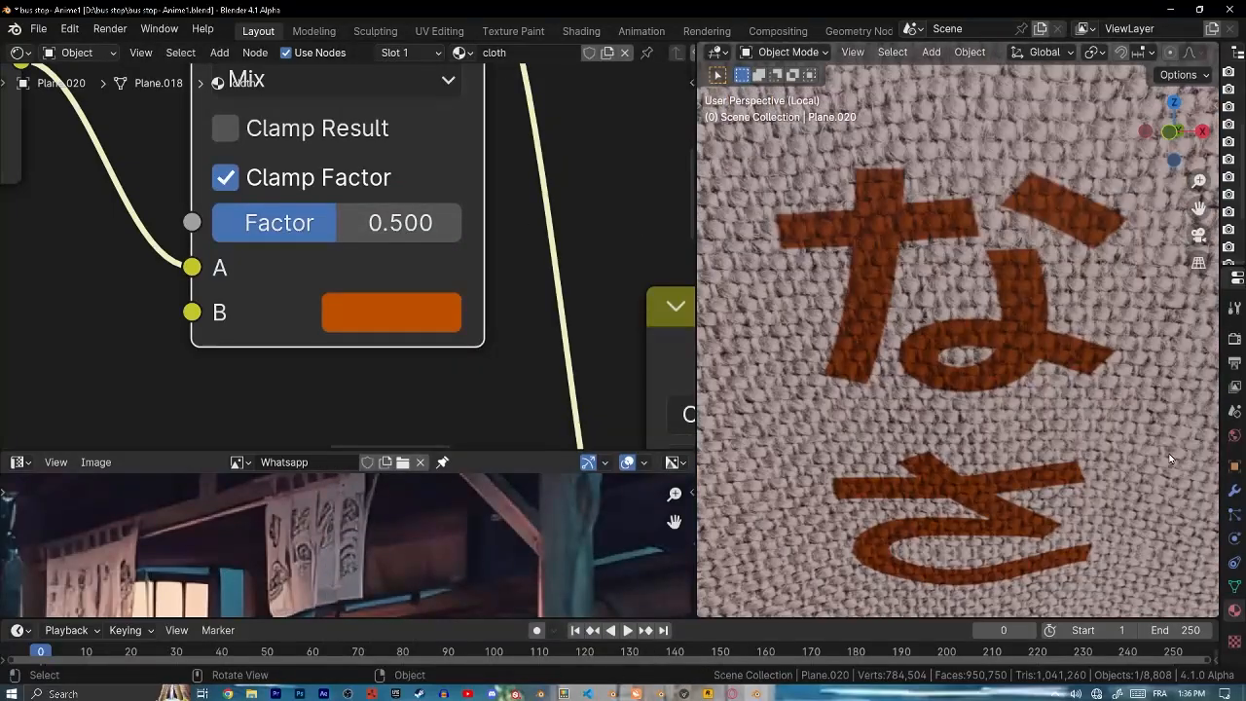
scroll(1169, 455, "down", 6)
middle_click_drag(1040, 375, 993, 372)
scroll(983, 371, "down", 7)
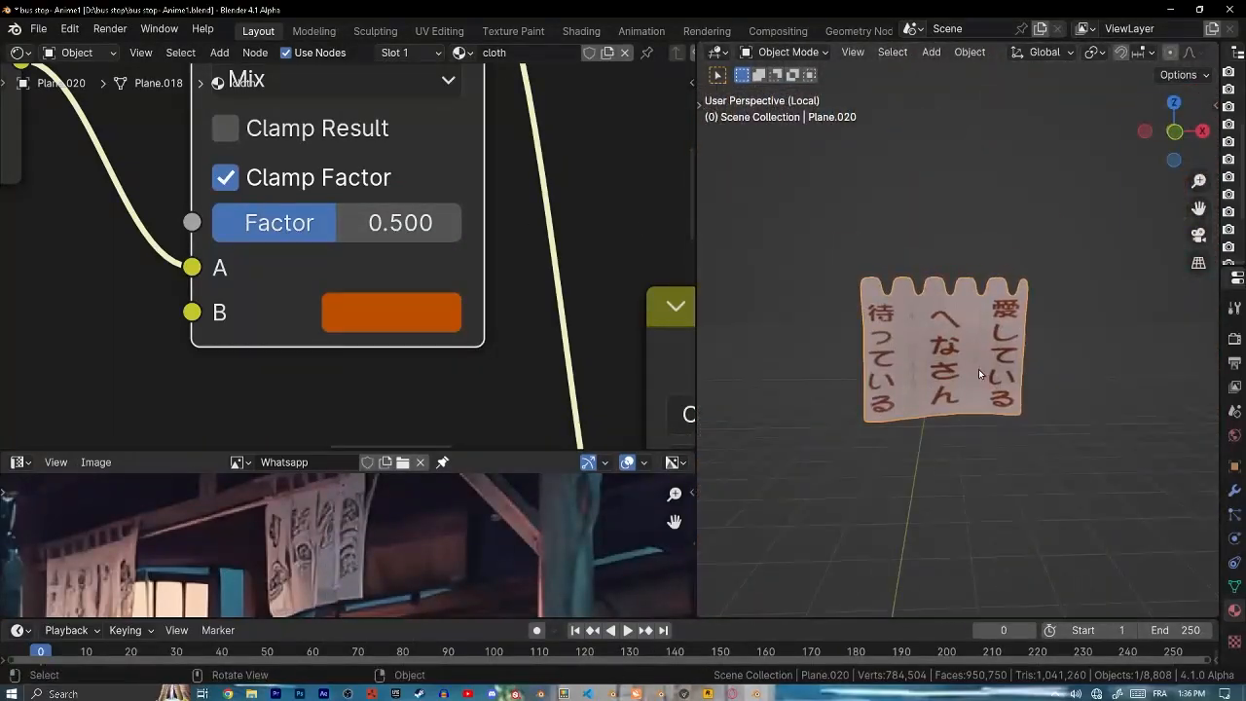
scroll(978, 351, "up", 12)
scroll(978, 318, "down", 6)
middle_click_drag(978, 318, 912, 331)
scroll(1070, 326, "down", 3)
scroll(912, 331, "down", 3)
scroll(351, 307, "down", 5)
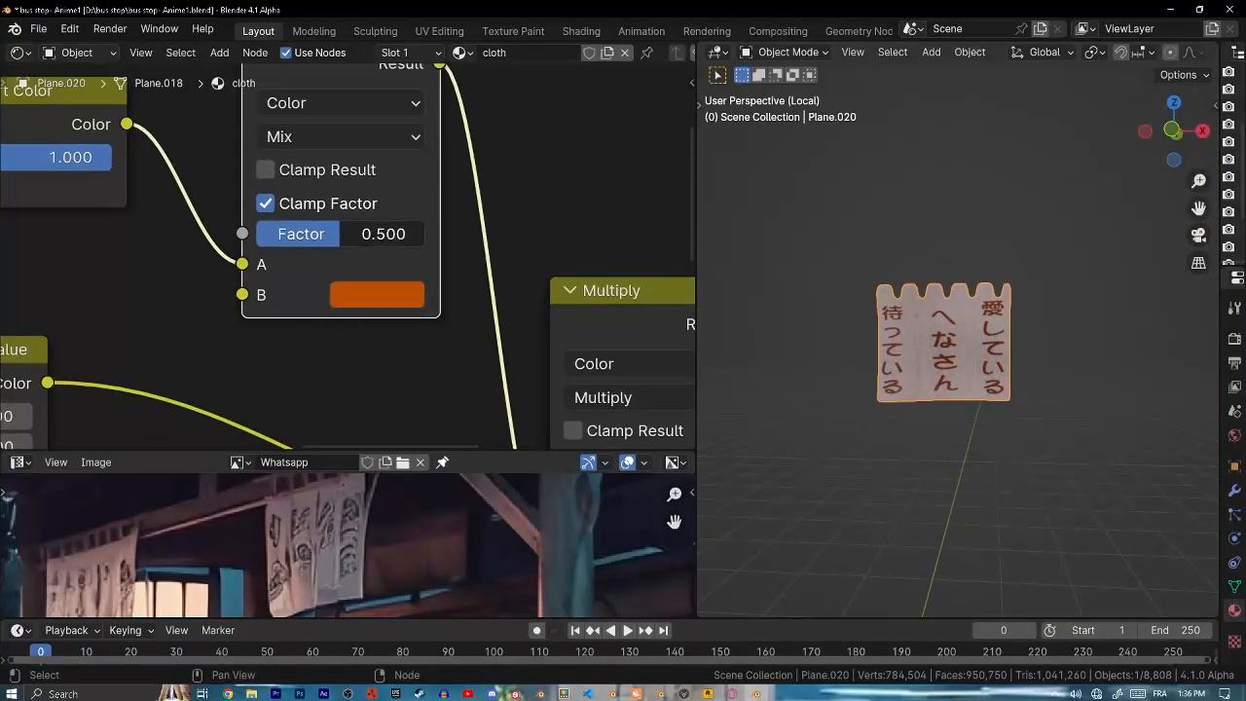
- Lower the orange Mix node's factor to 0.38 and check the lettering on the cloth
left_click_drag(340, 234, 255, 234)
scroll(873, 276, "up", 8)
scroll(917, 359, "up", 6)
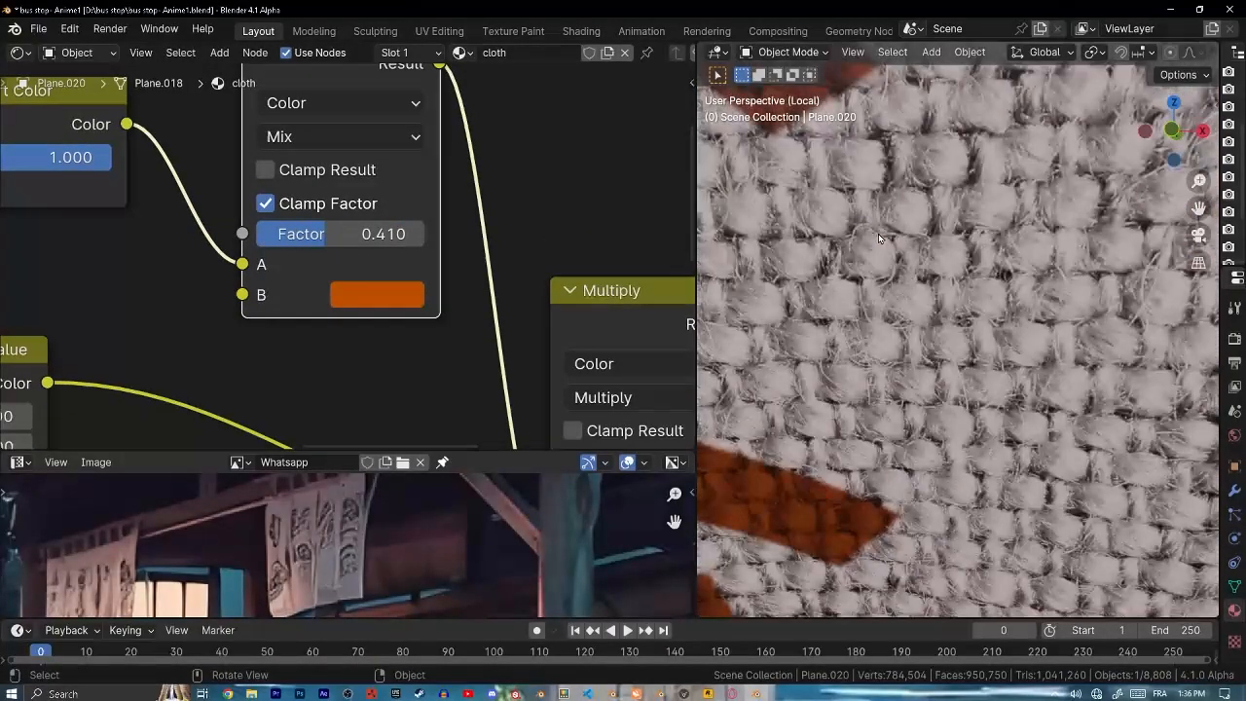
scroll(917, 359, "down", 5)
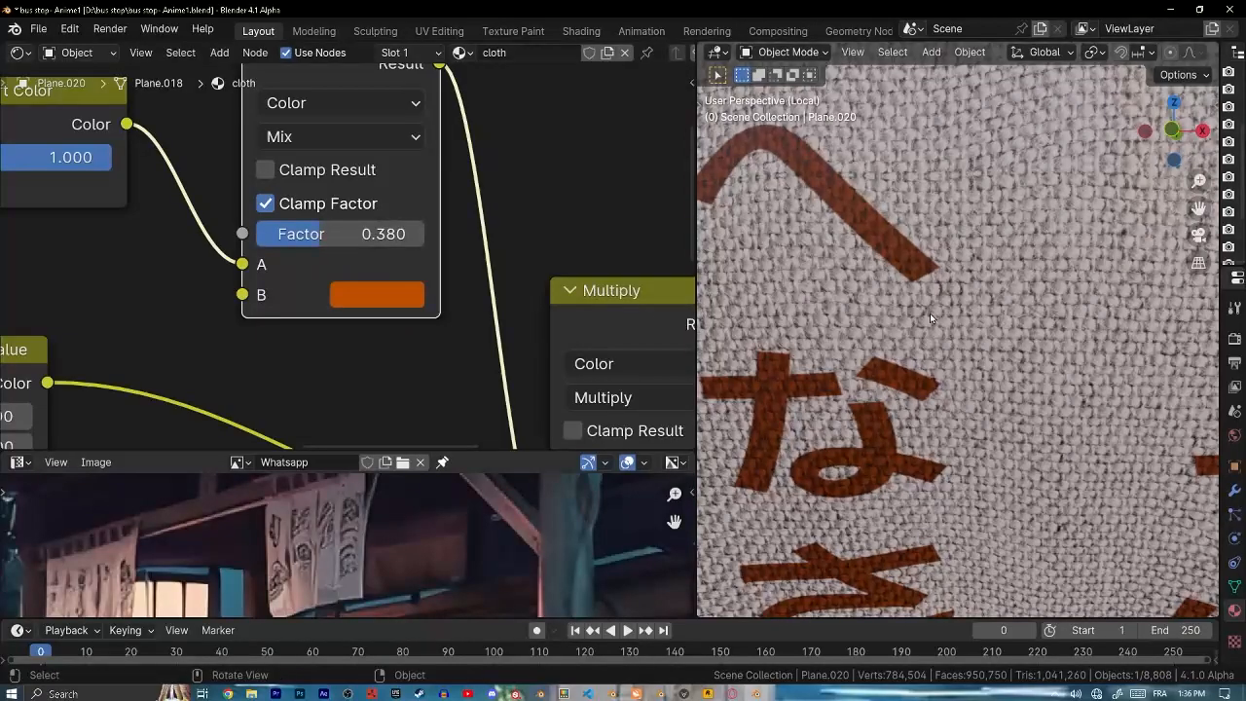
scroll(930, 318, "down", 5)
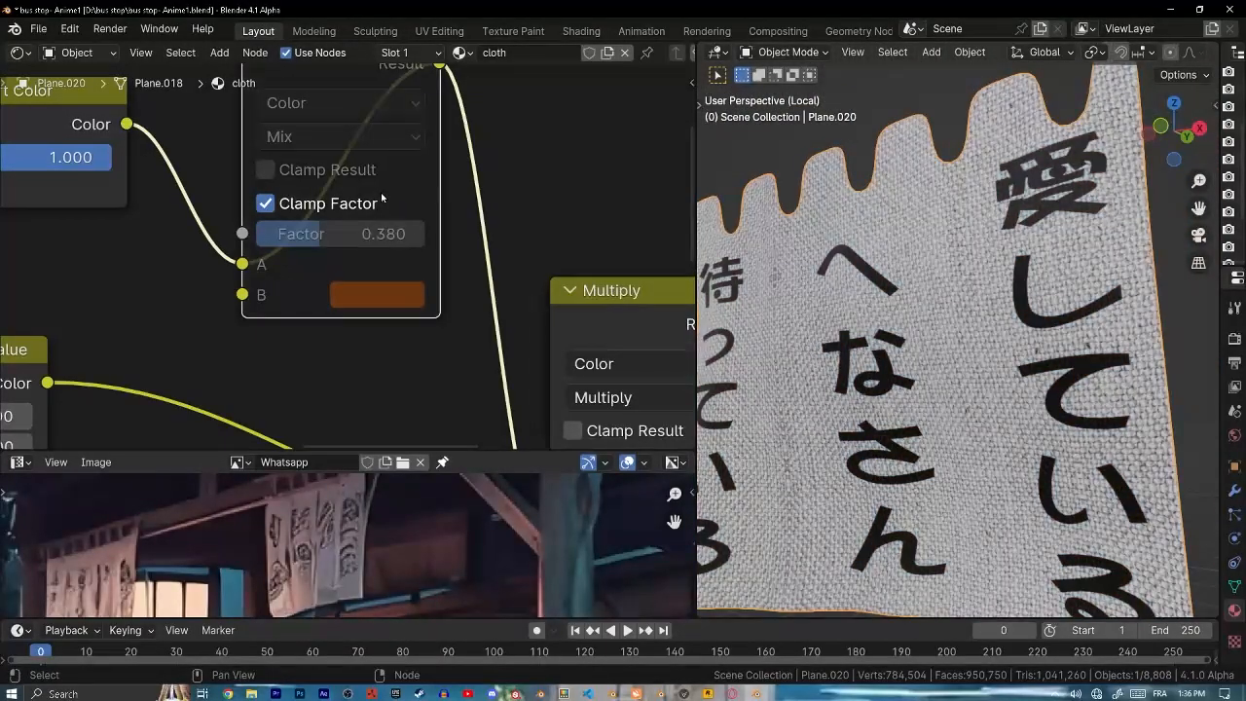
scroll(1046, 297, "up", 8)
scroll(1022, 275, "down", 4)
scroll(418, 324, "down", 8)
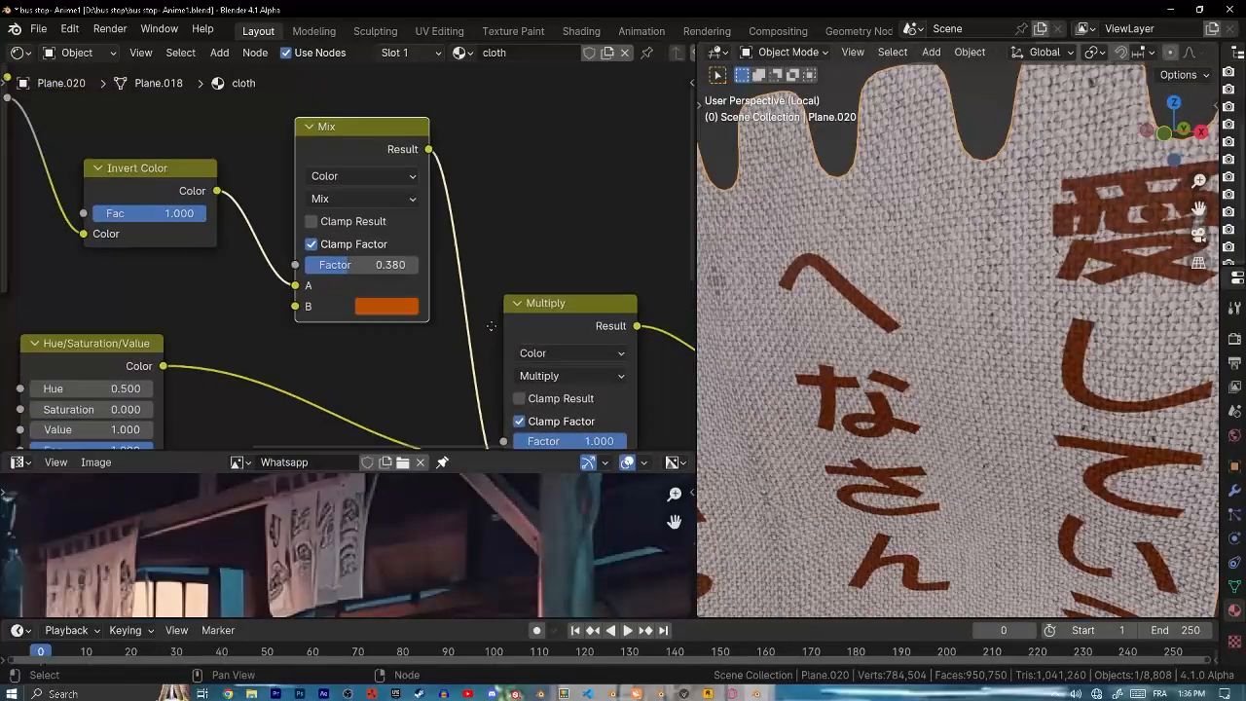
- Try driving the Mix node's factor with the Invert Color output
middle_click_drag(243, 160, 314, 253)
scroll(311, 253, "up", 1)
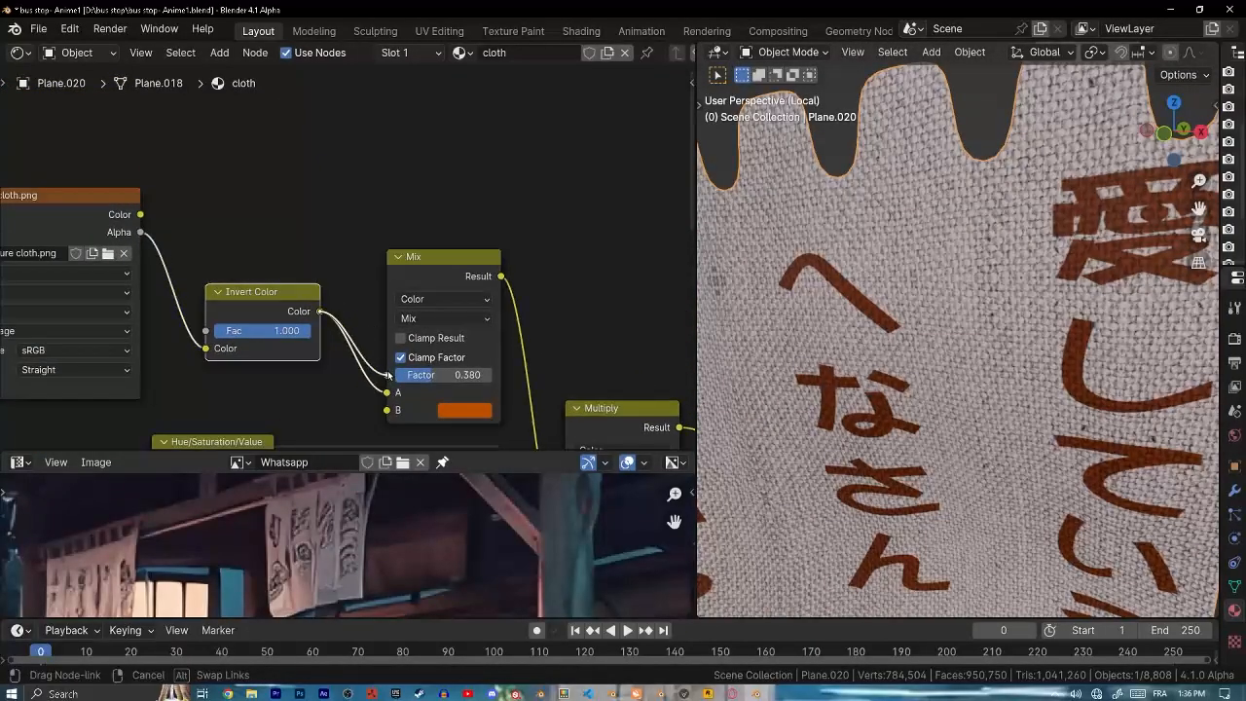
left_click_drag(387, 375, 388, 375)
- Move the Invert Color node aside and connect the texture cloth image's alpha to the Mix node's factor
scroll(322, 292, "up", 3)
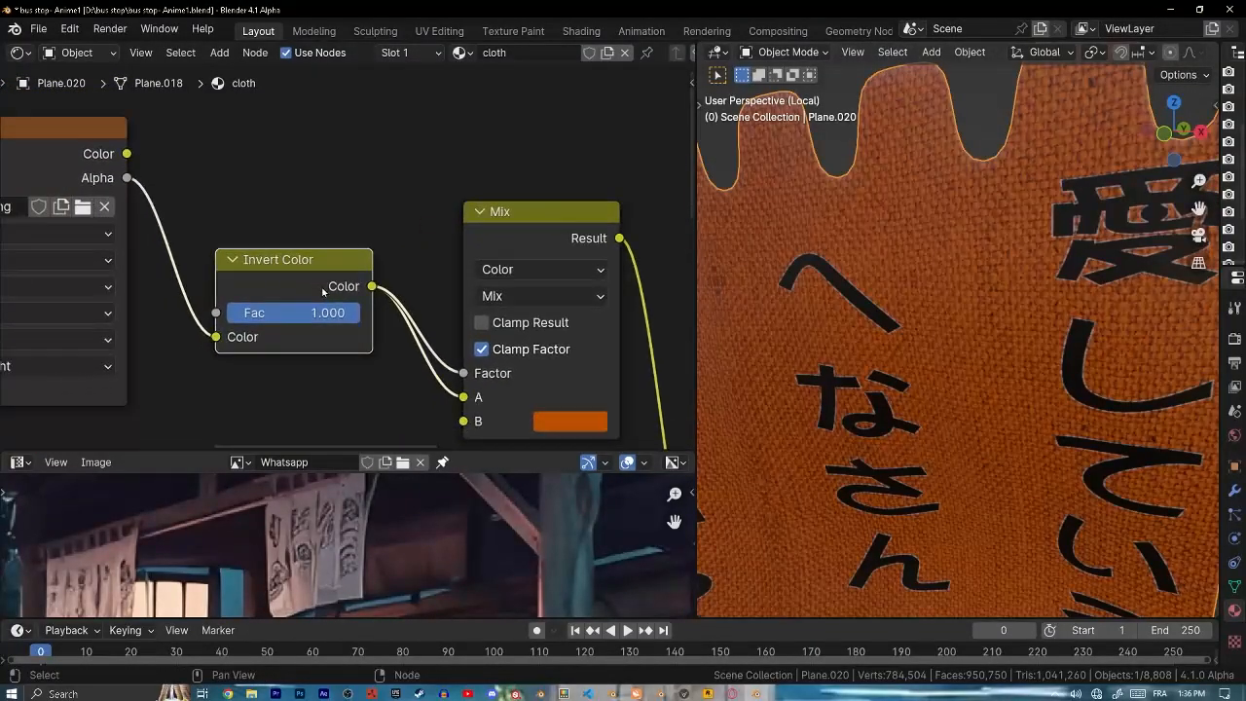
left_click_drag(322, 292, 299, 337)
left_click_drag(409, 334, 463, 373)
- Inspect the edges of the orange lettering and the fabric around it from several angles
scroll(955, 356, "up", 3)
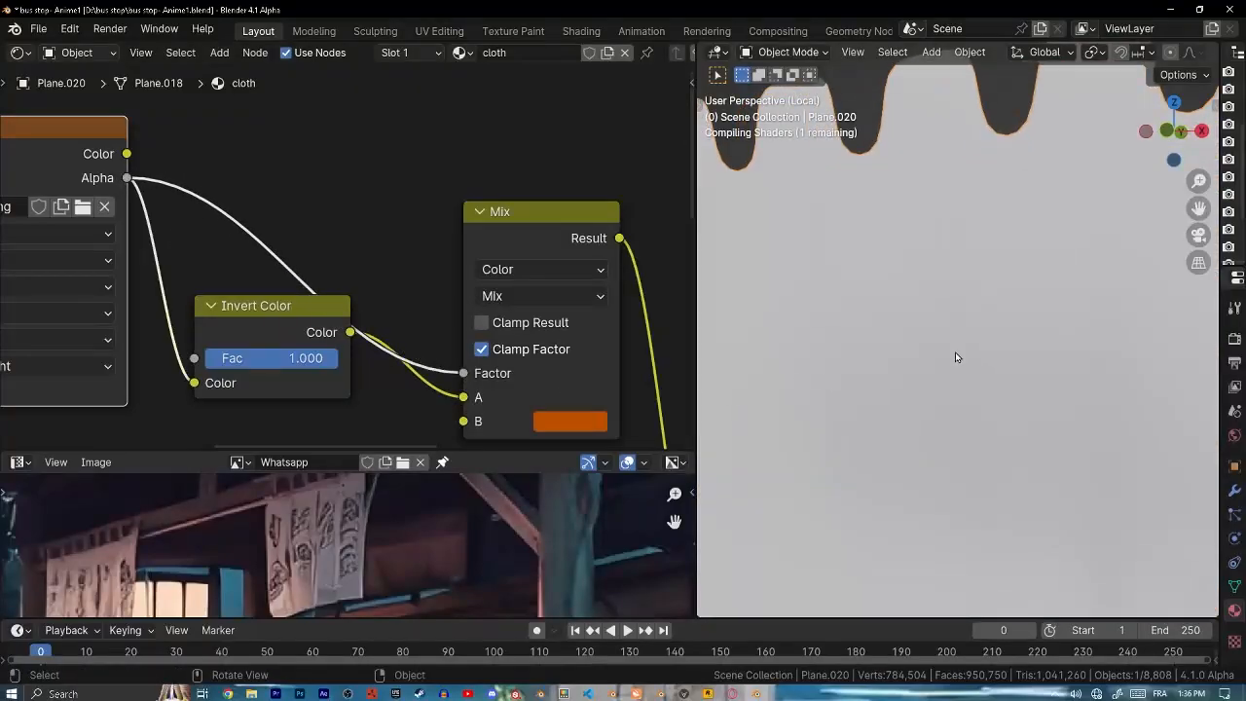
middle_click_drag(956, 356, 938, 330)
scroll(938, 330, "up", 3)
middle_click_drag(739, 244, 804, 376, "shift")
middle_click_drag(571, 404, 467, 318)
scroll(990, 343, "up", 5)
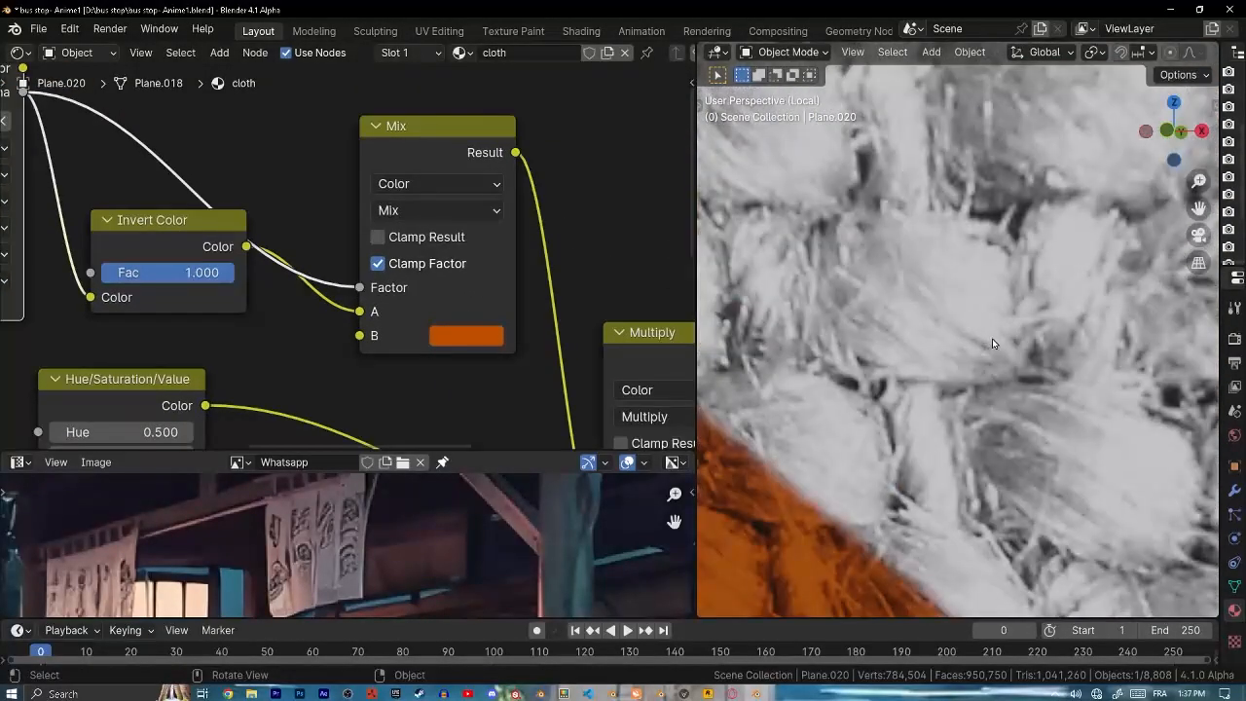
scroll(990, 343, "down", 10)
middle_click_drag(1033, 348, 959, 348)
scroll(958, 342, "up", 6)
- Mute and unmute the Mix node to compare the lettering with and without the orange tint
left_click(419, 134)
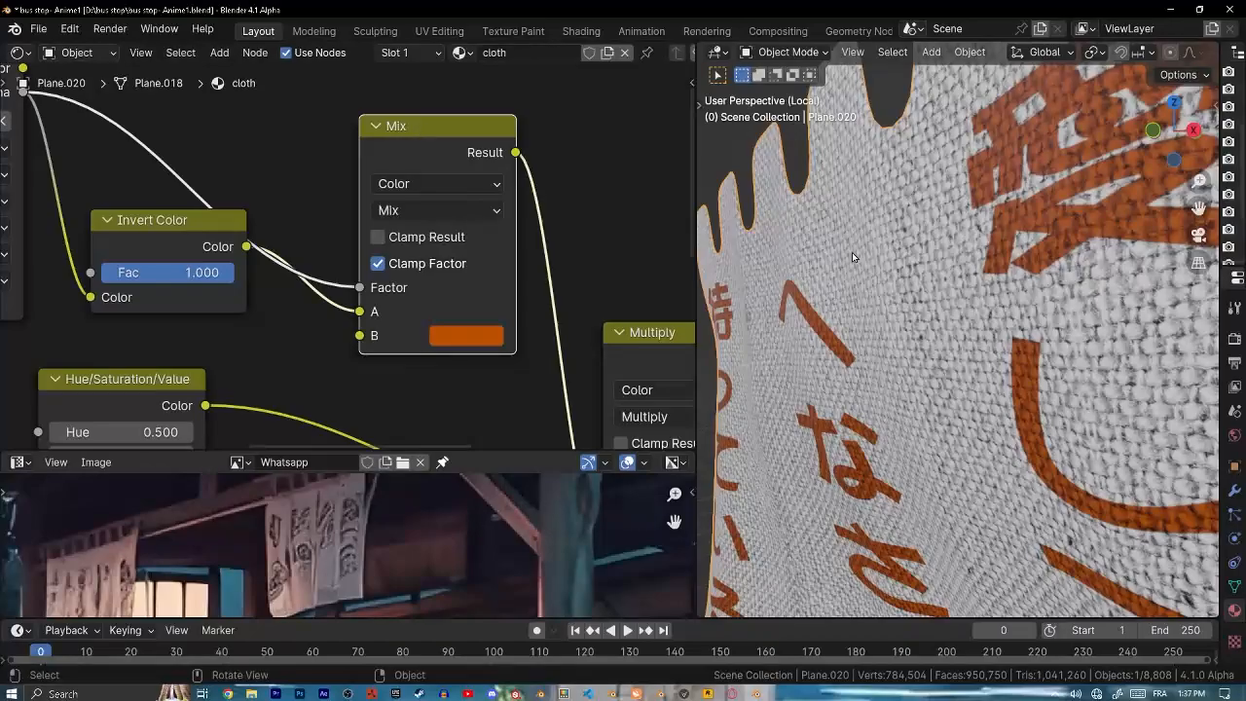
middle_click_drag(852, 257, 769, 260)
scroll(852, 362, "up", 5)
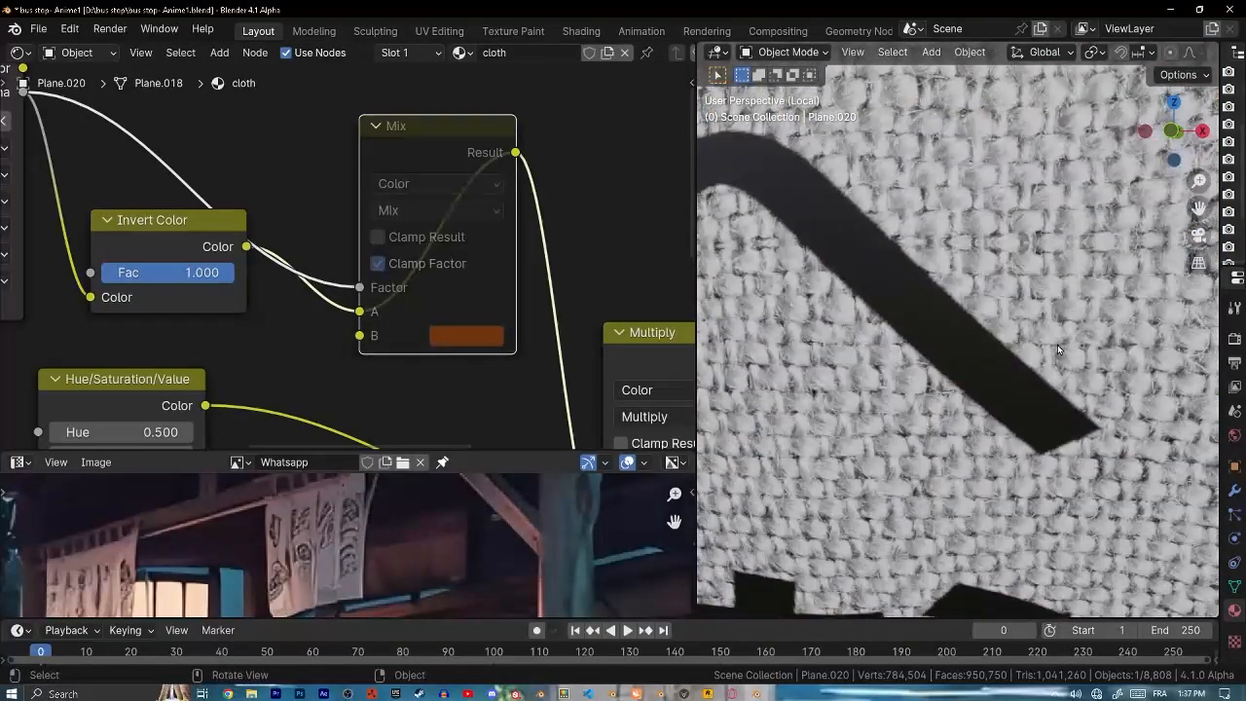
key("m")
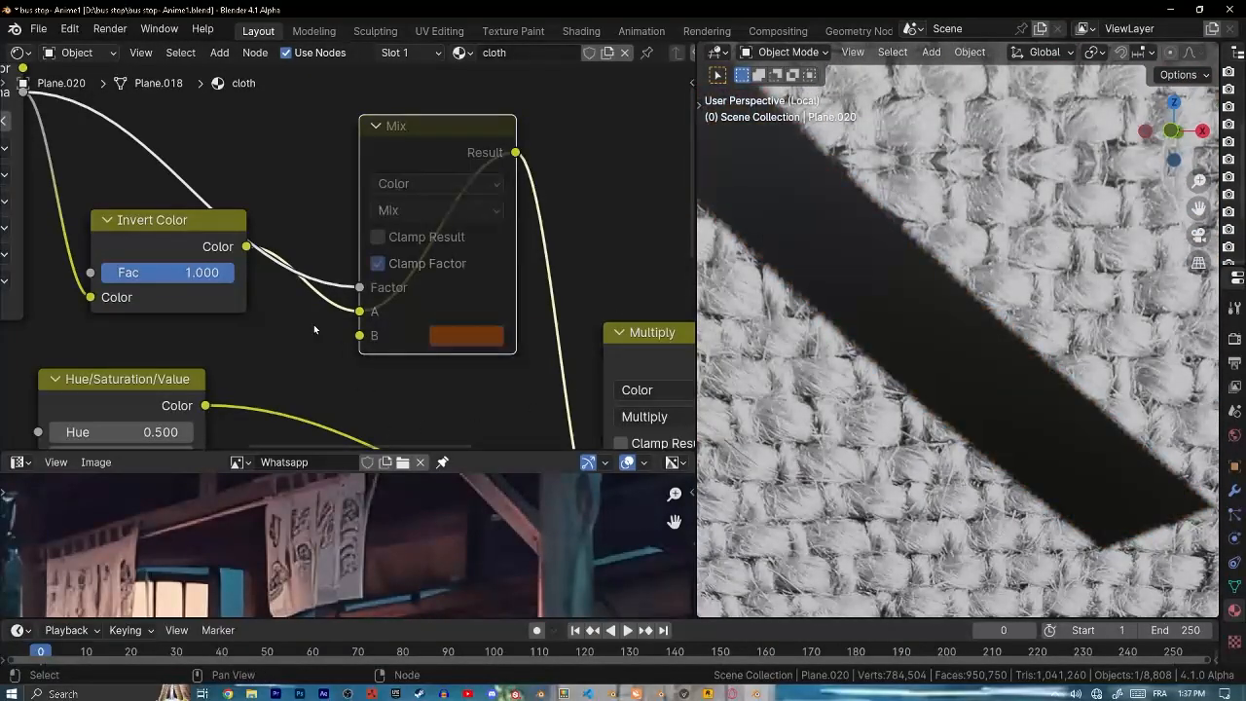
key("m")
middle_click_drag(316, 328, 177, 270)
scroll(985, 376, "down", 8)
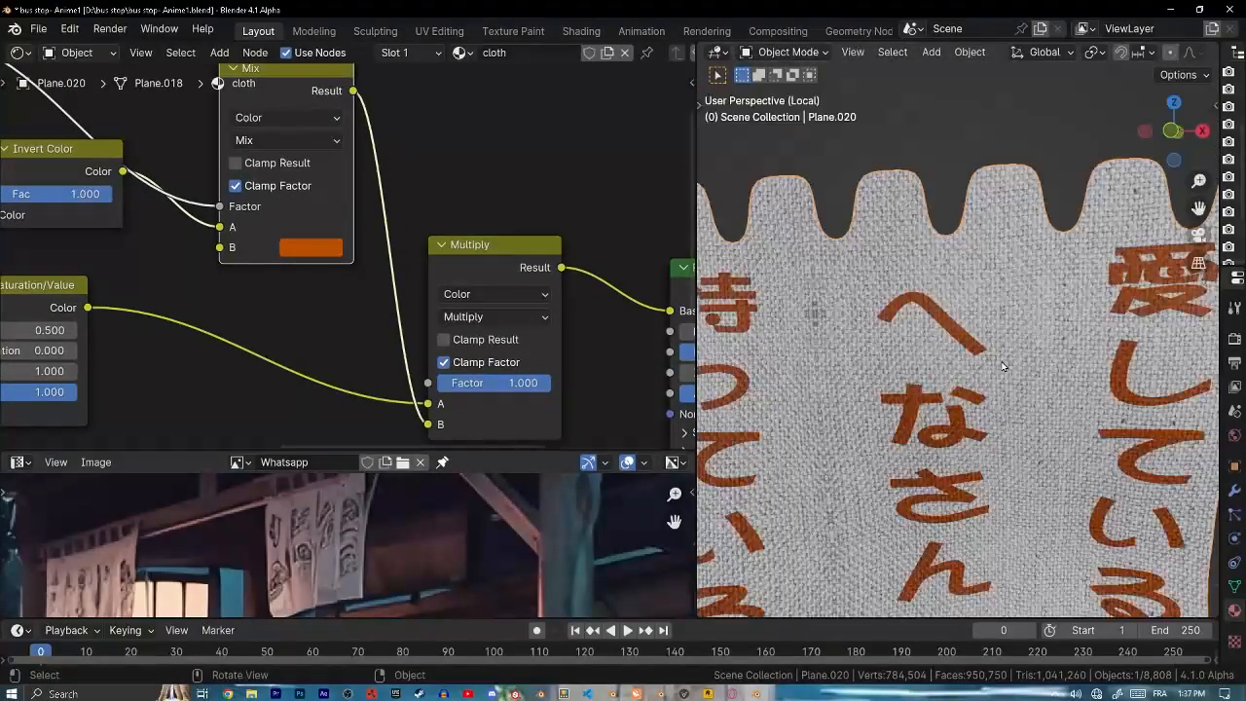
- Compare the lettered curtain in isolation and in place within the whole bus stop scene
key("slash")
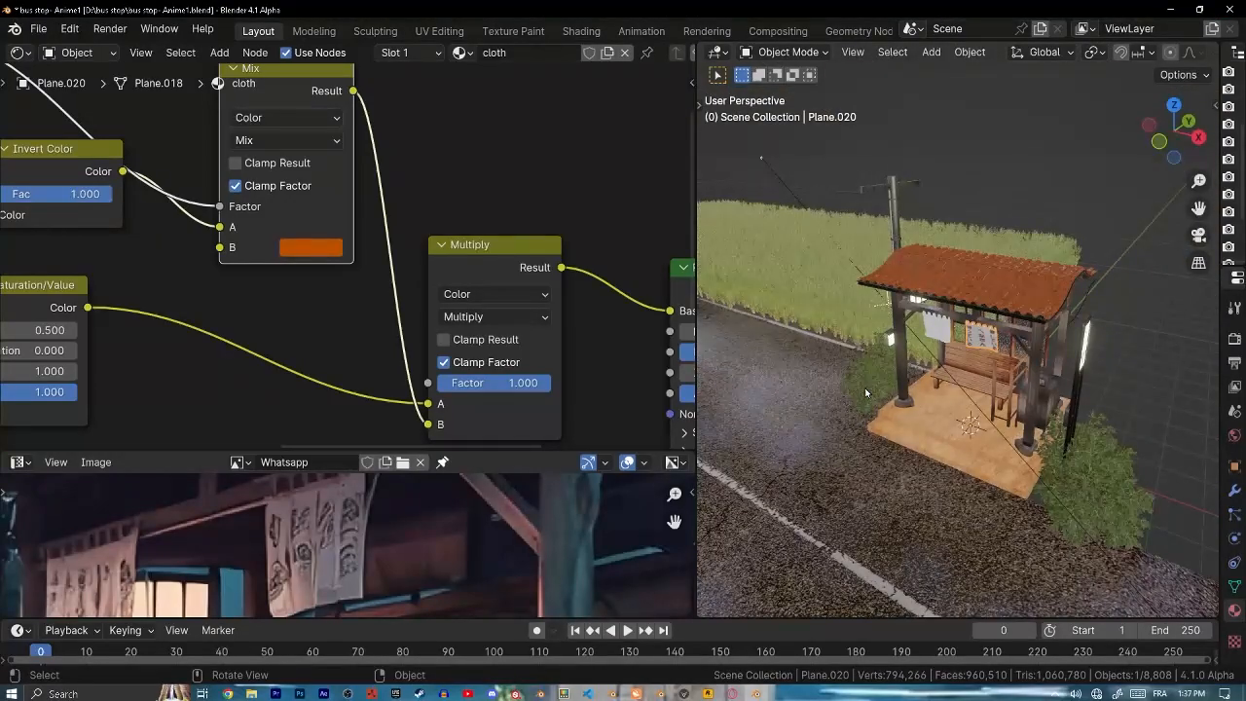
mouse_move(951, 444)
middle_mouse_down()
mouse_move(981, 430)
mouse_move(933, 420)
mouse_move(929, 393)
mouse_move(967, 433)
middle_mouse_up()
scroll(983, 430, "down", 4)
scroll(983, 430, "down", 3)
scroll(932, 416, "up", 5)
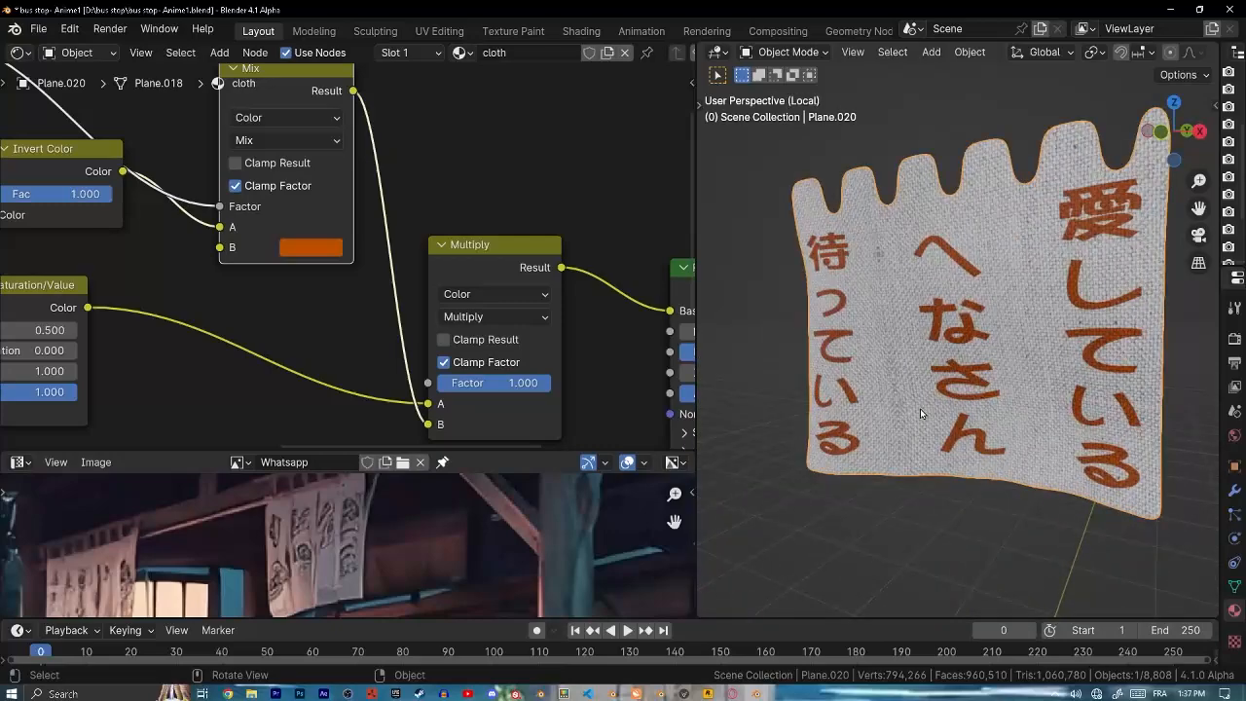
key("KP_Divide")
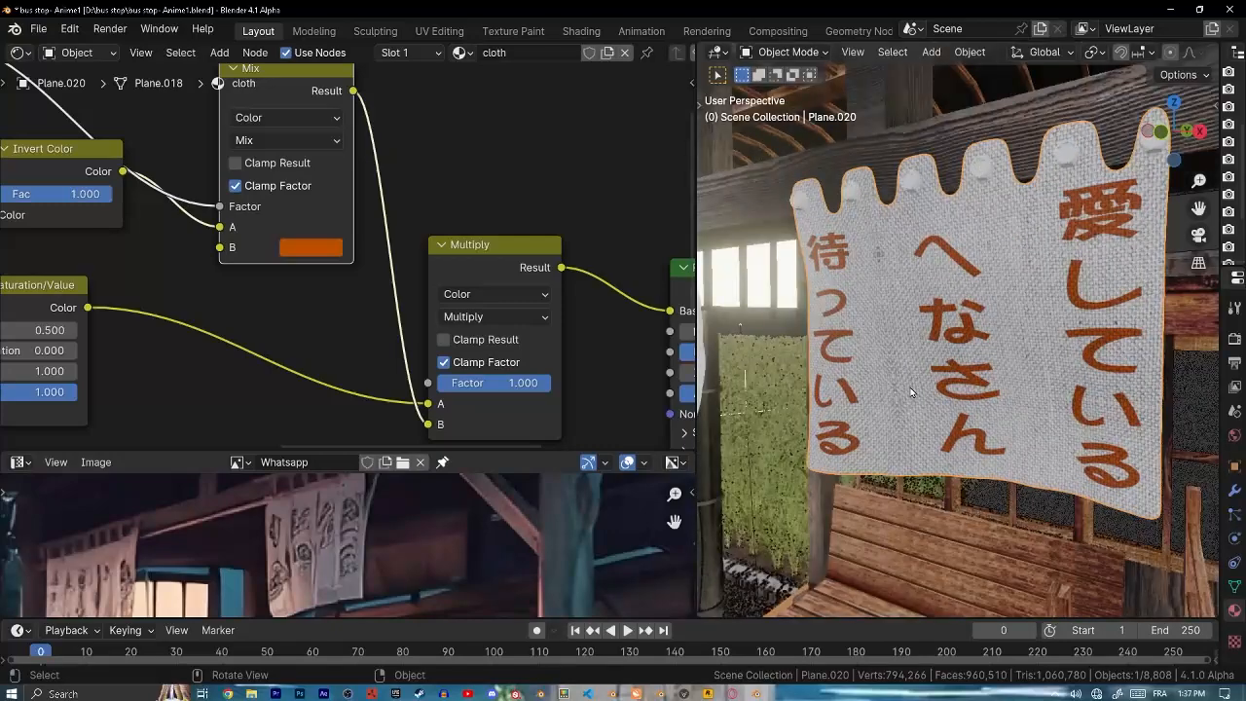
scroll(960, 399, "down", 5)
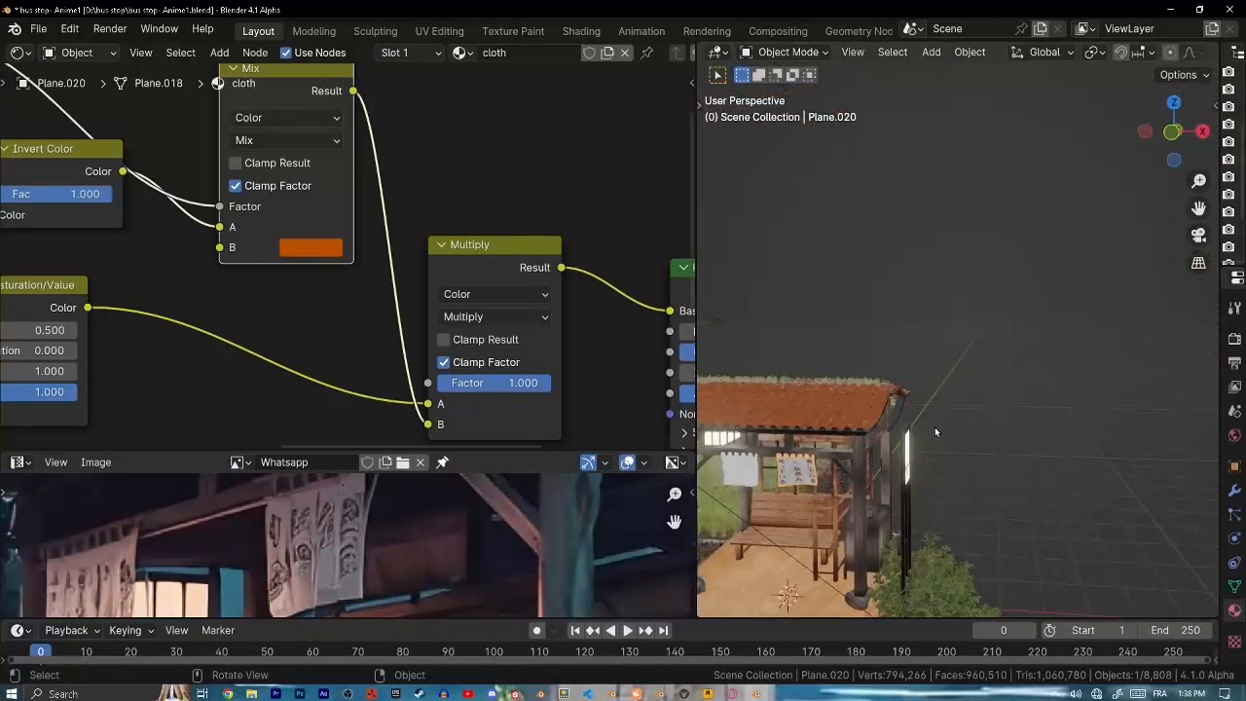
- Link the lettered curtain's material to the plain curtain beside it
left_click(741, 469)
left_click(796, 475, "shift")
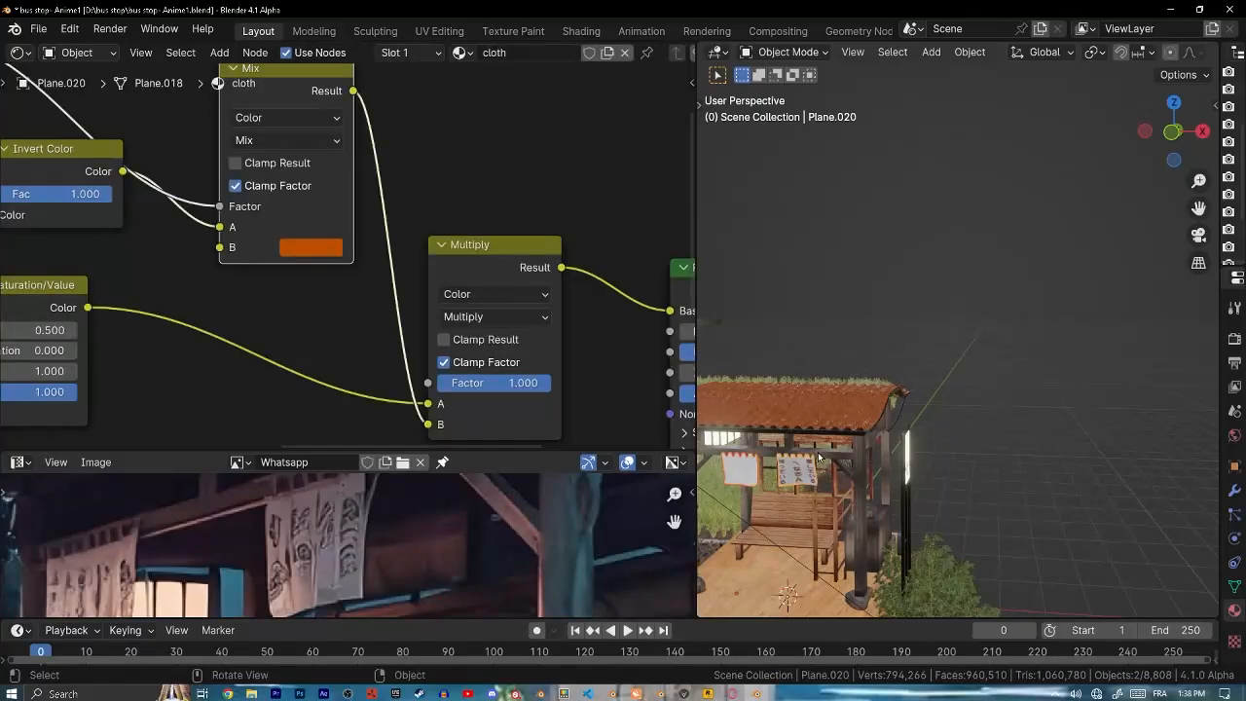
key("ctrl+l")
left_click(817, 452)
scroll(804, 499, "up", 5)
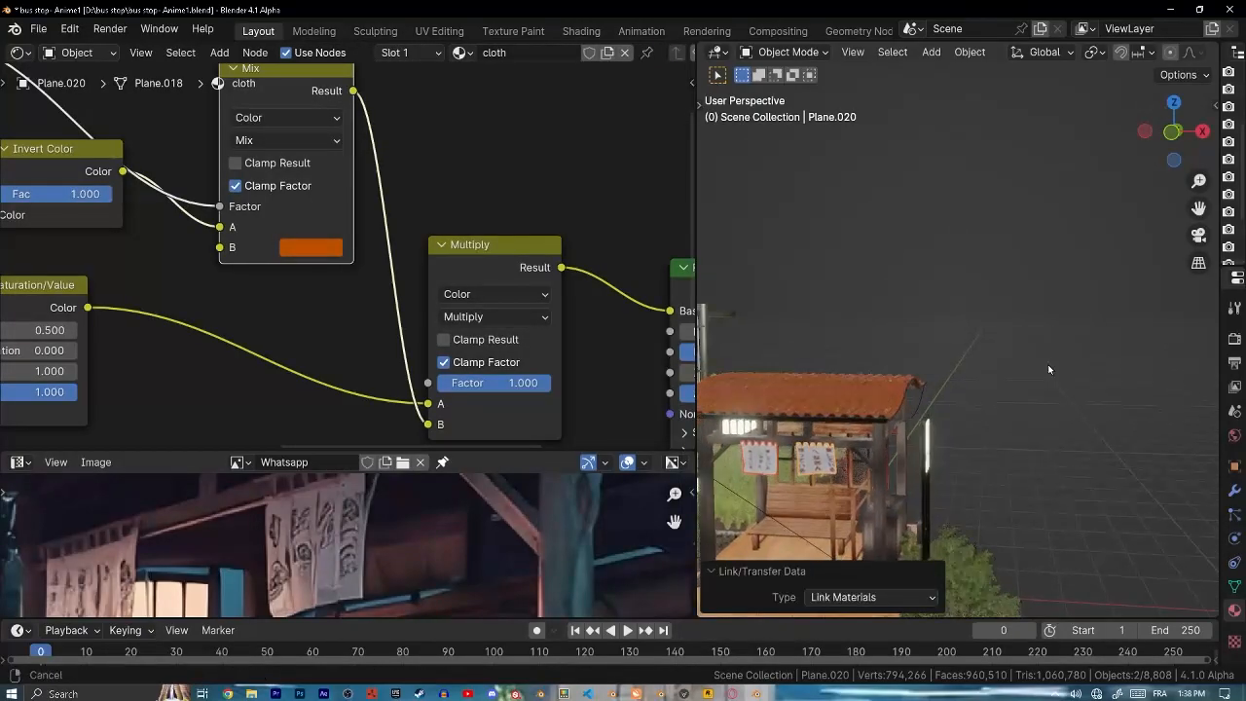
- Isolate the bus stop's base platform in local view
left_click(788, 455)
key("KP_Decimal")
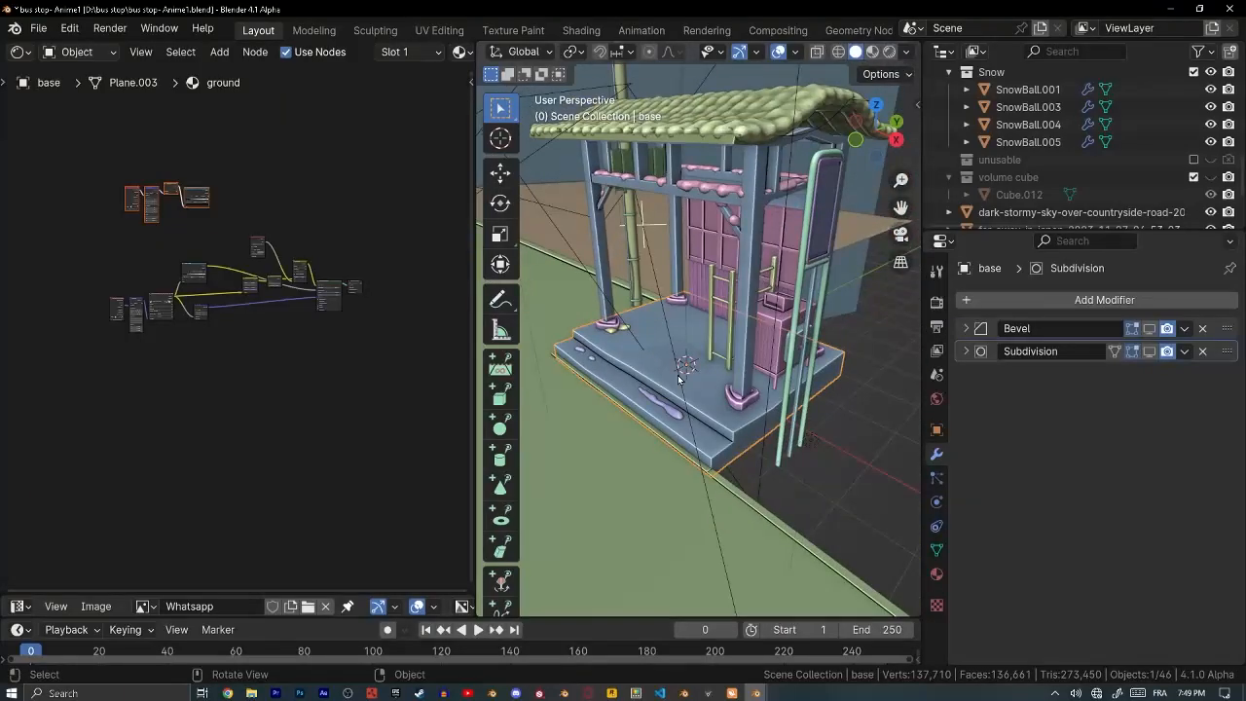
key("KP_Divide")
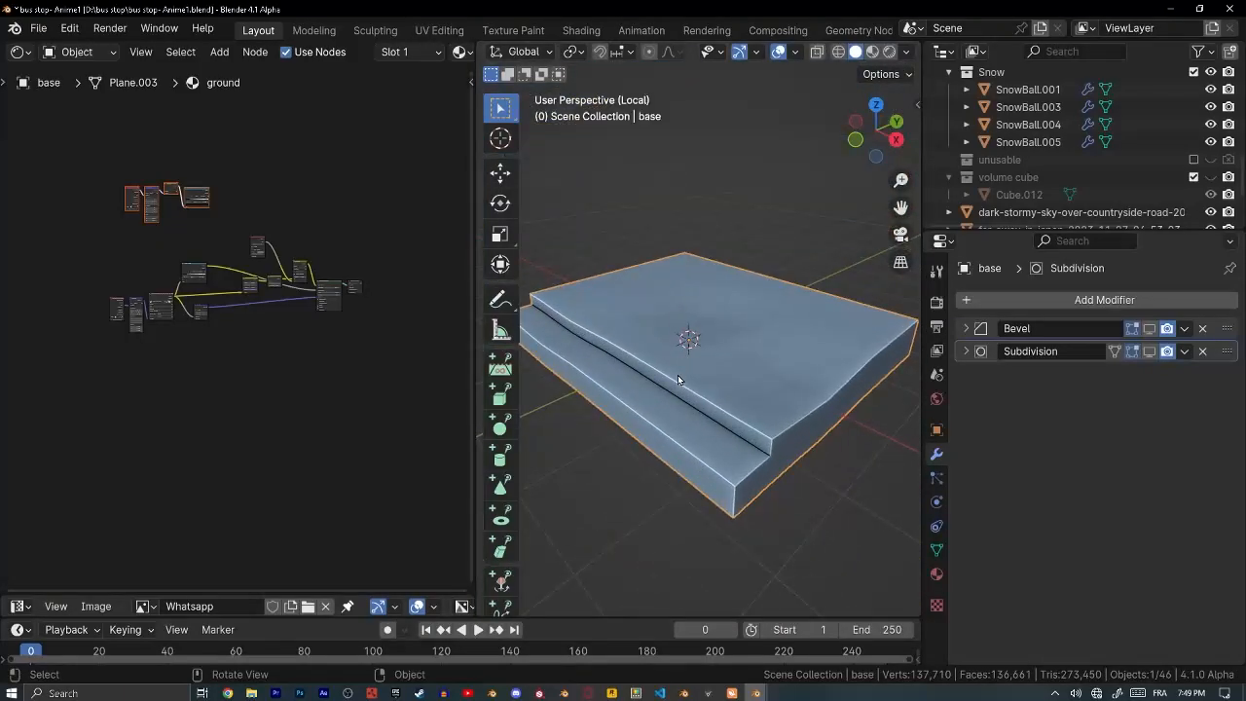
middle_click_drag(677, 375, 728, 401)
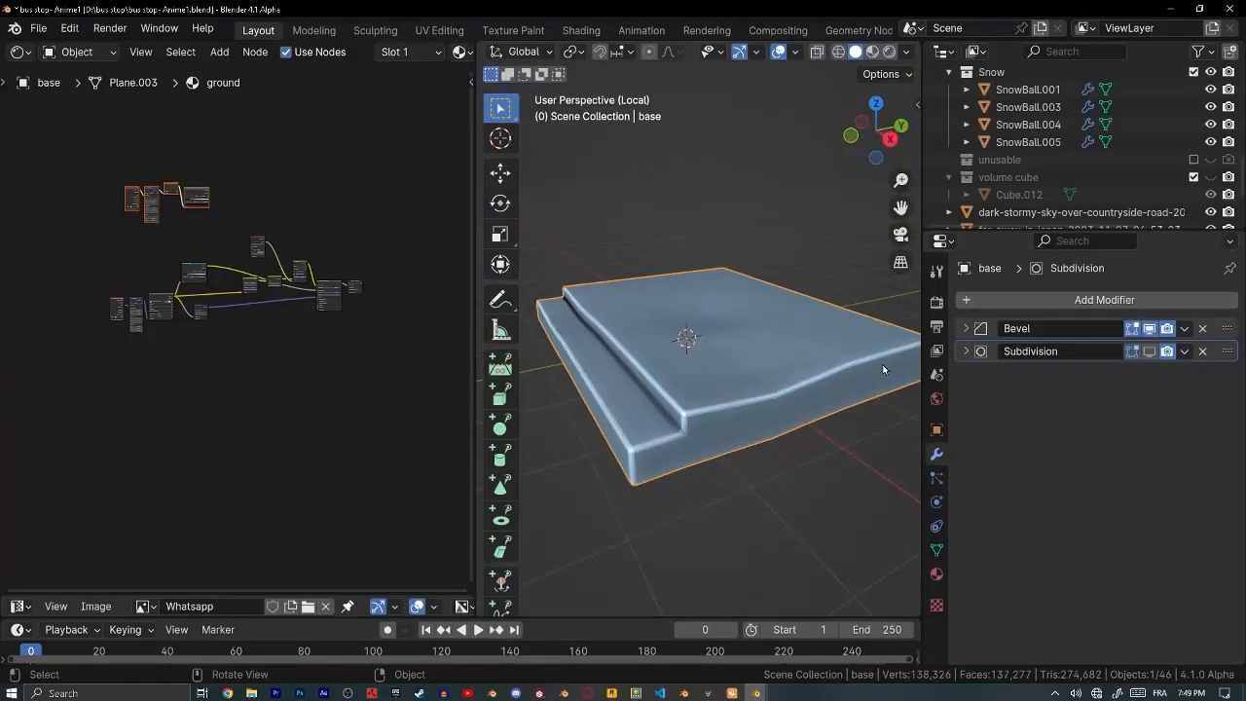
- Inspect the settings of the base's Bevel and Subdivision modifiers
left_click(965, 353)
left_click(964, 329)
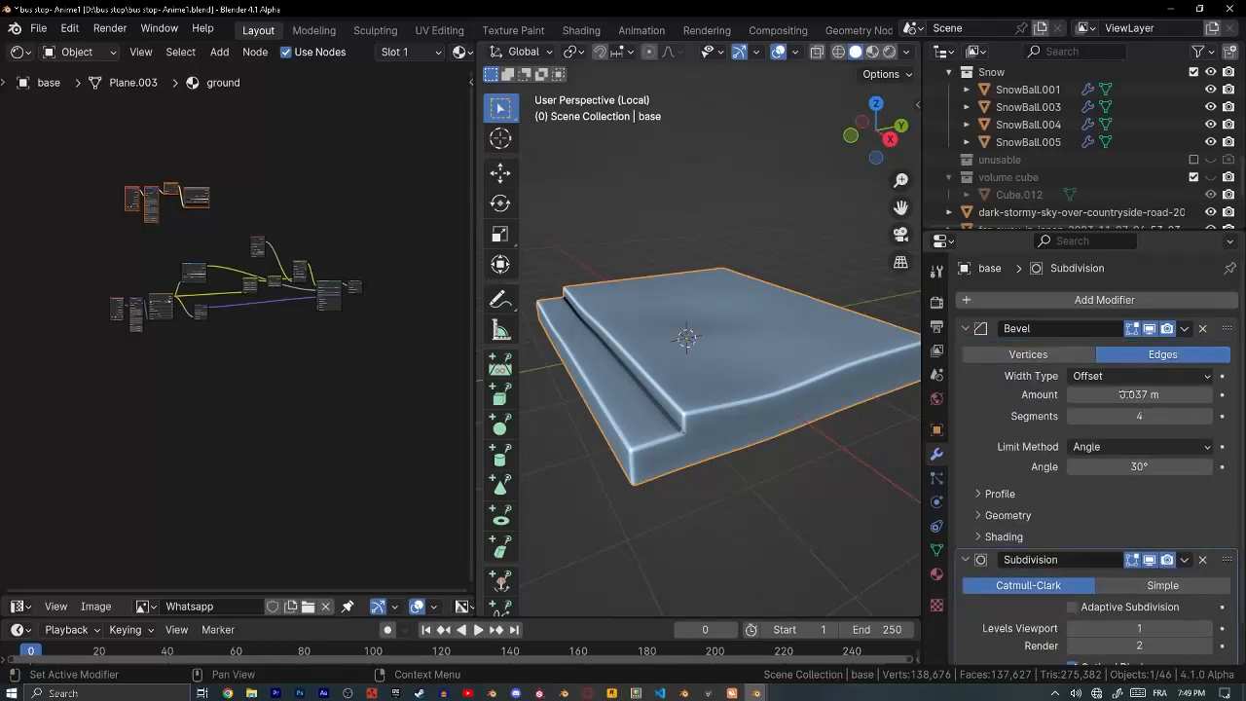
scroll(1106, 534, "down", 1)
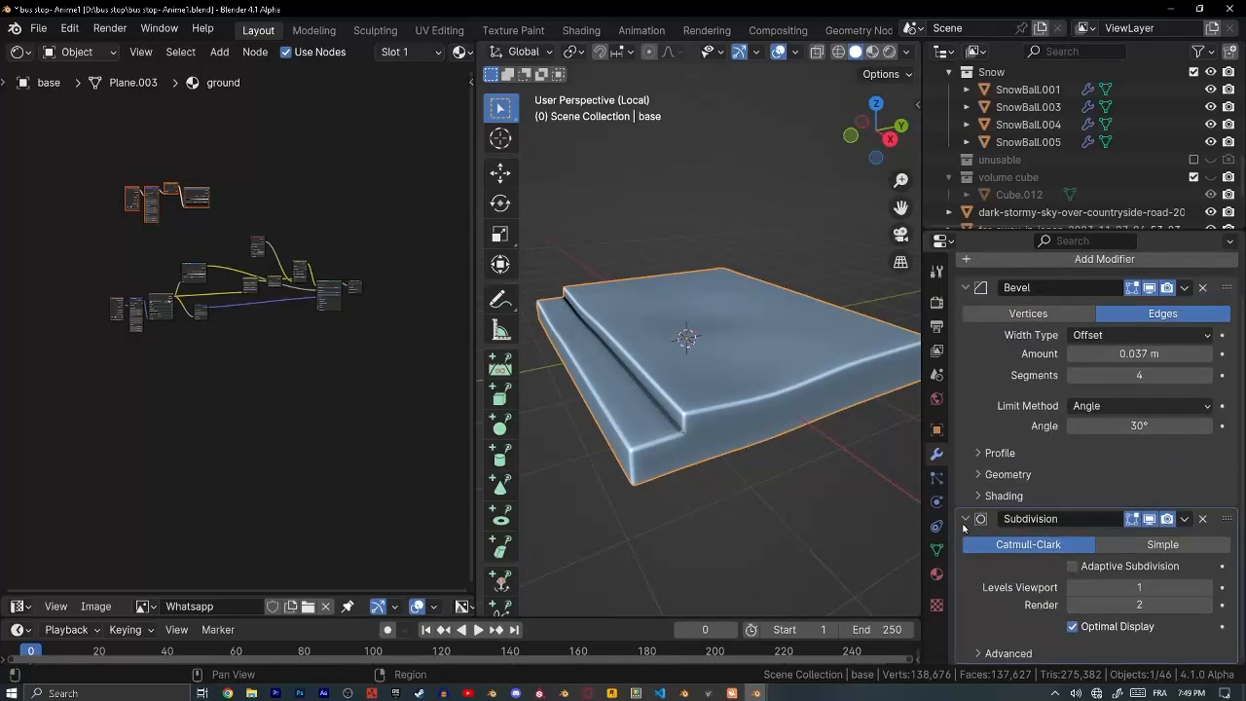
left_click(965, 288)
left_click(964, 351)
- Enter Edit Mode on the base and turn off the viewport display of its Bevel and Subdivision modifiers
key("Tab")
middle_click_drag(631, 295, 728, 326)
scroll(728, 326, "up", 3)
left_click(1150, 329)
left_click(1150, 352)
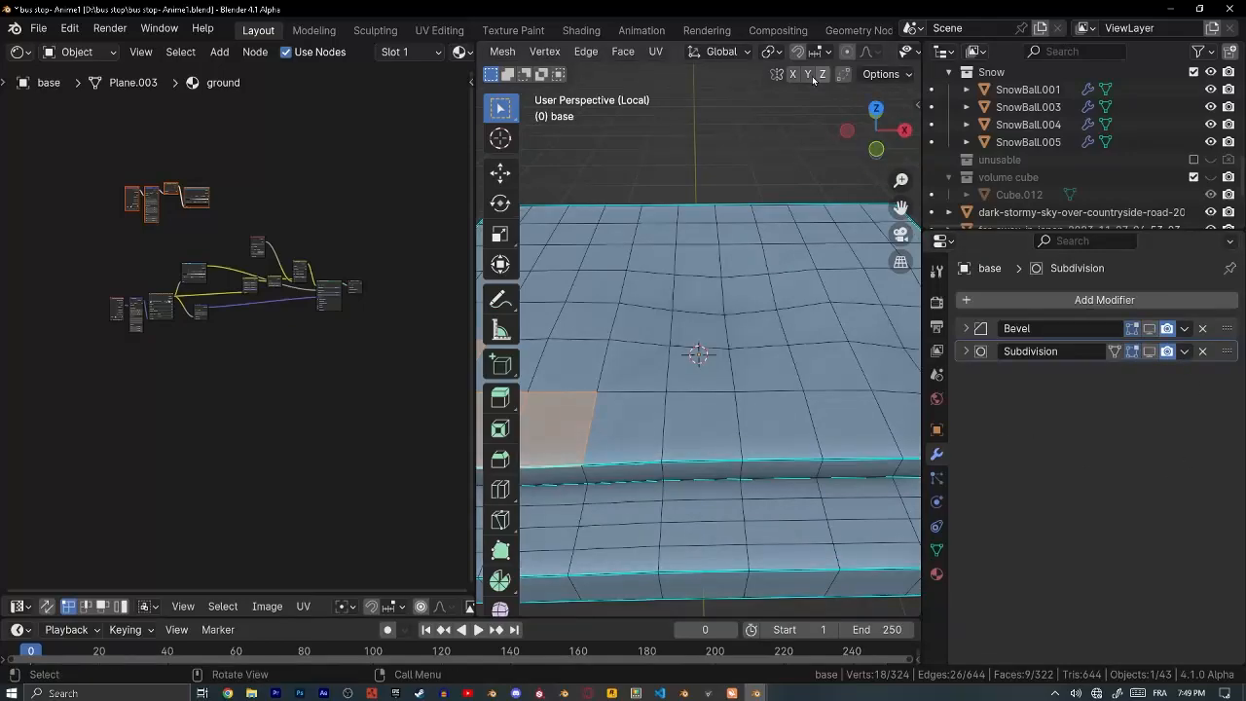
- Try moving a vertex on the base's upper surface with smooth proportional editing in vertex select mode
left_click(866, 51)
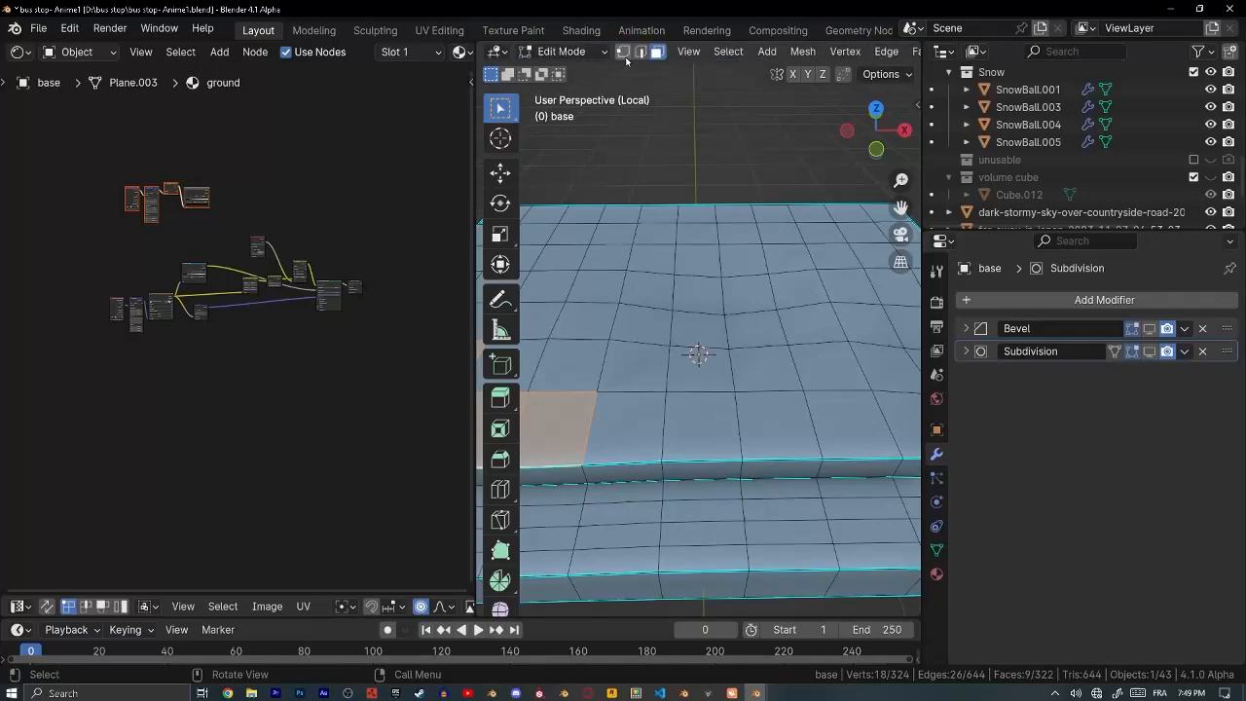
middle_click_drag(709, 362, 753, 317)
key("g")
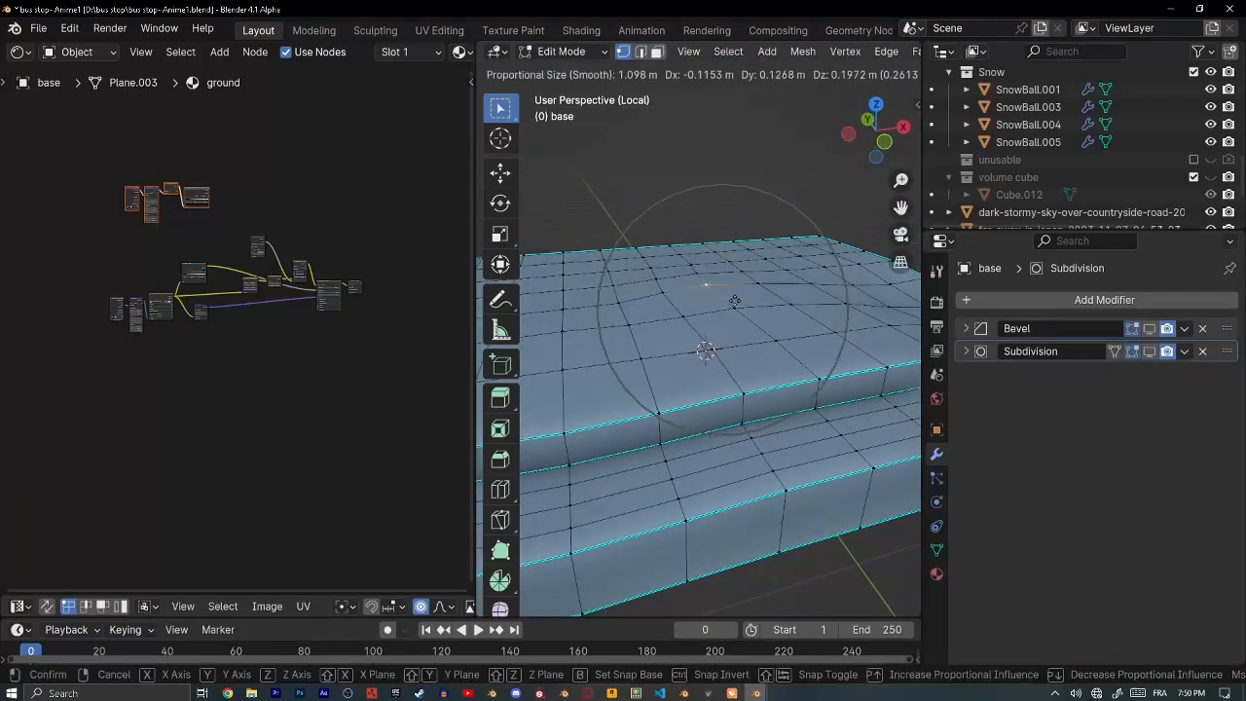
right_click(748, 300)
middle_click_drag(642, 313, 614, 364, "shift")
scroll(692, 284, "down", 5)
- Return to Object Mode and view the base in material preview with Bevel and Subdivision displayed, in a wider viewport
key("Tab")
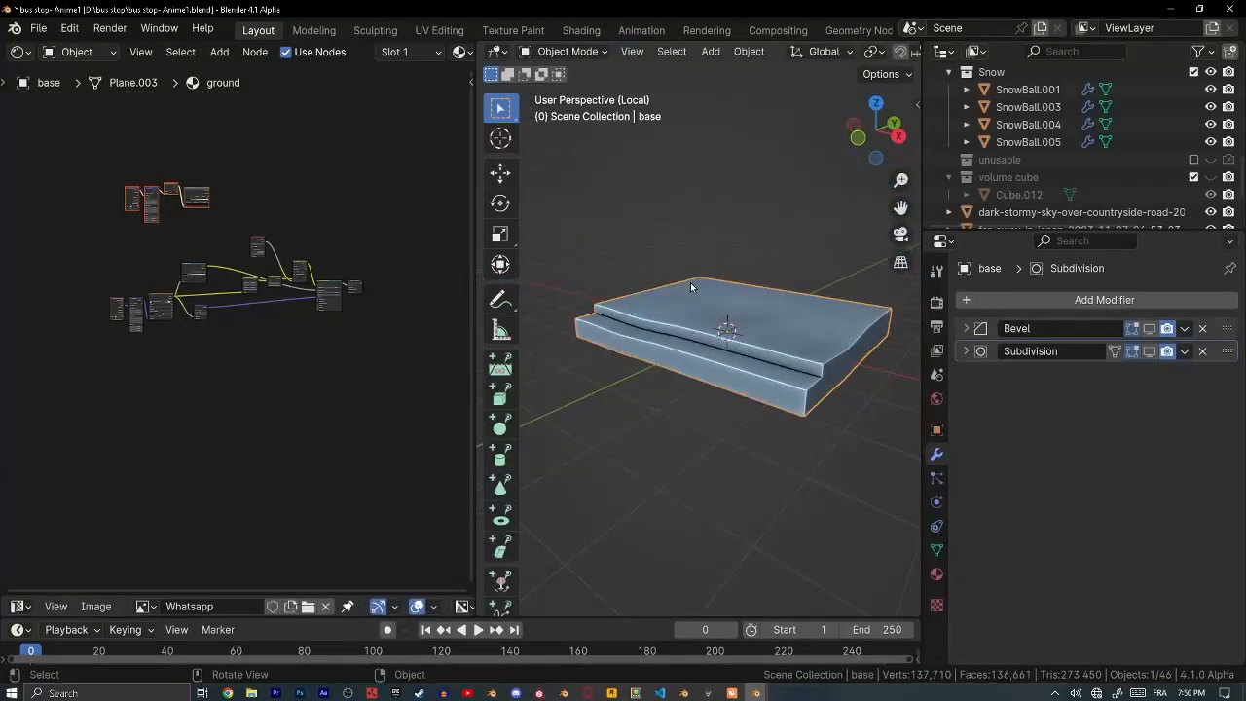
middle_click_drag(692, 283, 788, 292)
middle_click_drag(720, 329, 744, 326)
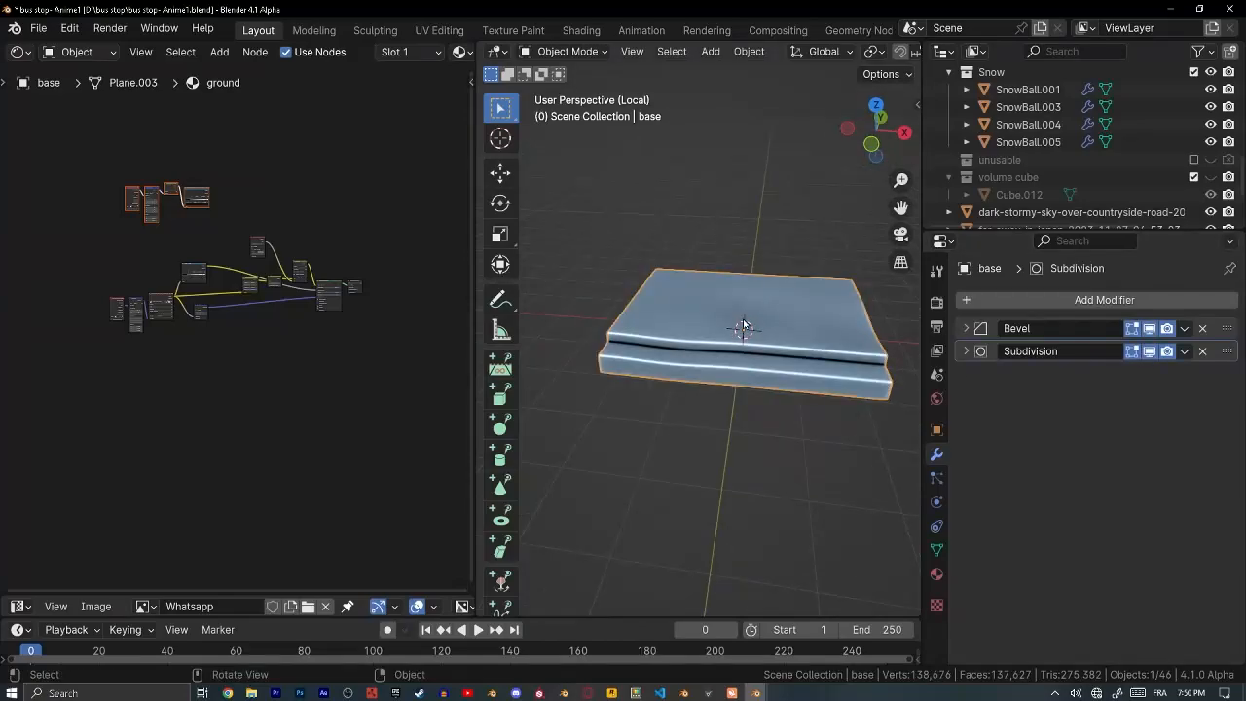
left_click(803, 363)
scroll(827, 379, "up", 3)
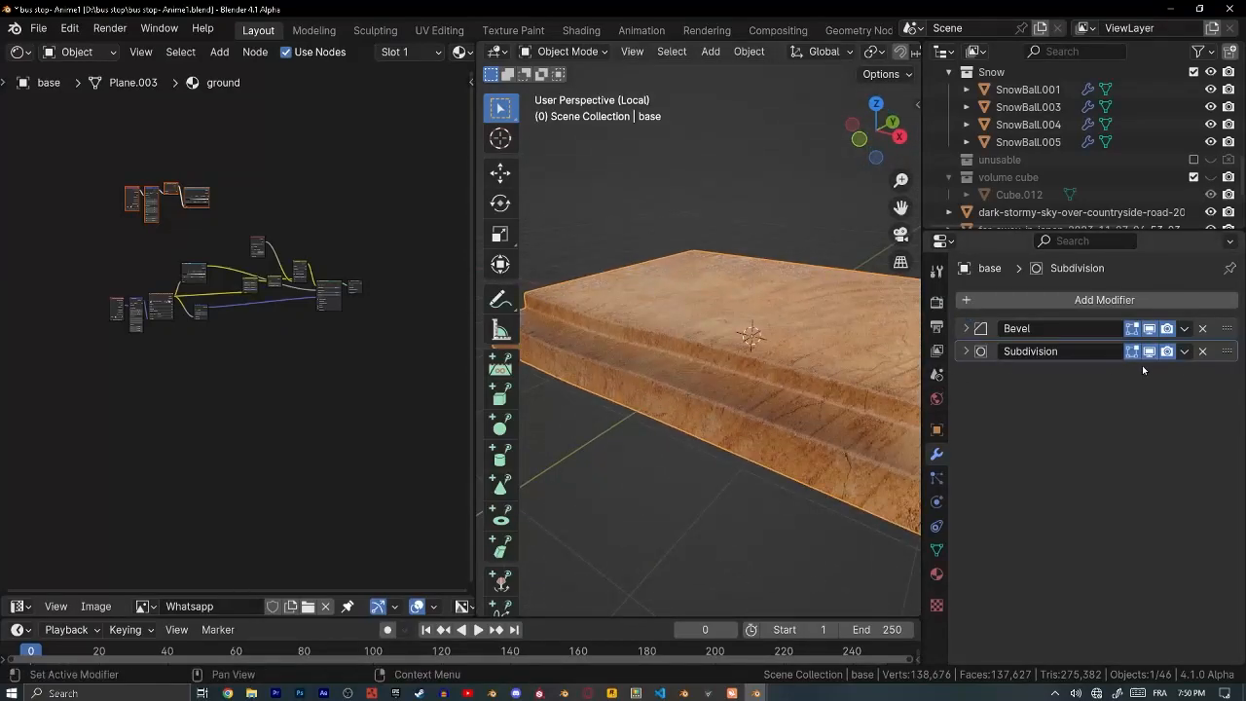
left_click_drag(920, 355, 1218, 360)
middle_click_drag(866, 421, 512, 412)
middle_click_drag(716, 385, 861, 372)
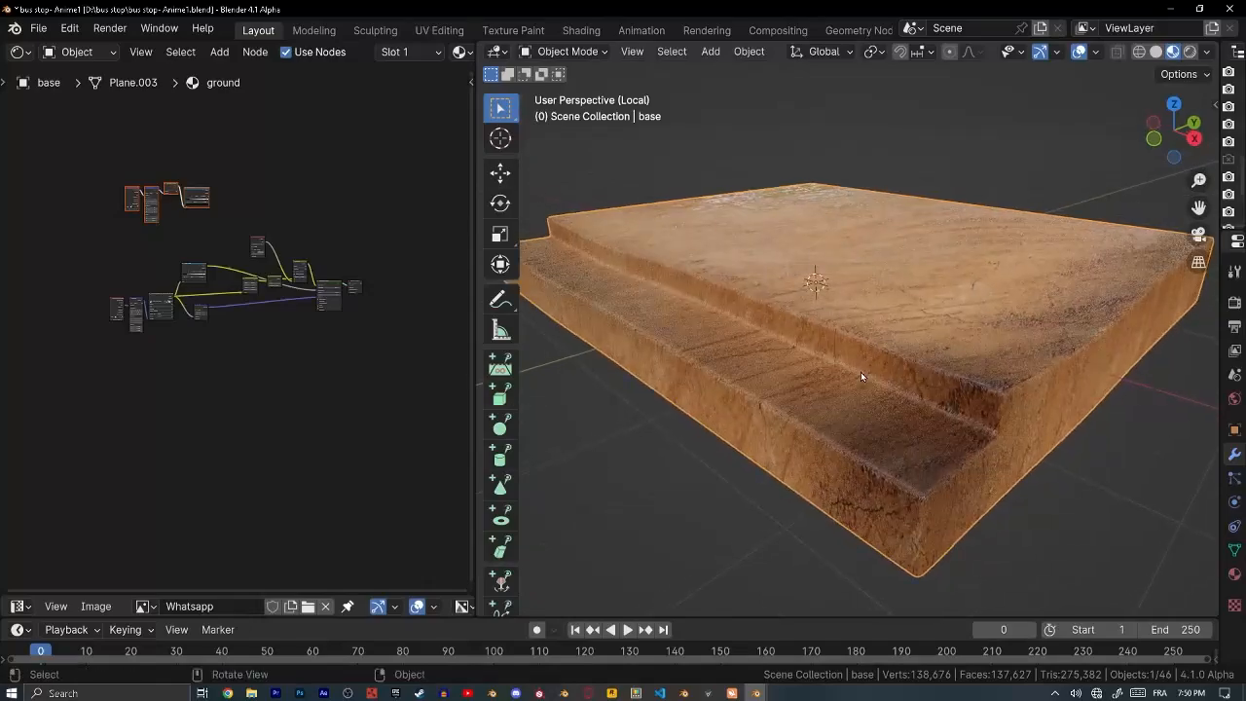
- Copy the ground material's image texture name and show that crack-clay-wall image in an enlarged Image Editor
scroll(219, 316, "up", 4)
scroll(243, 282, "up", 5)
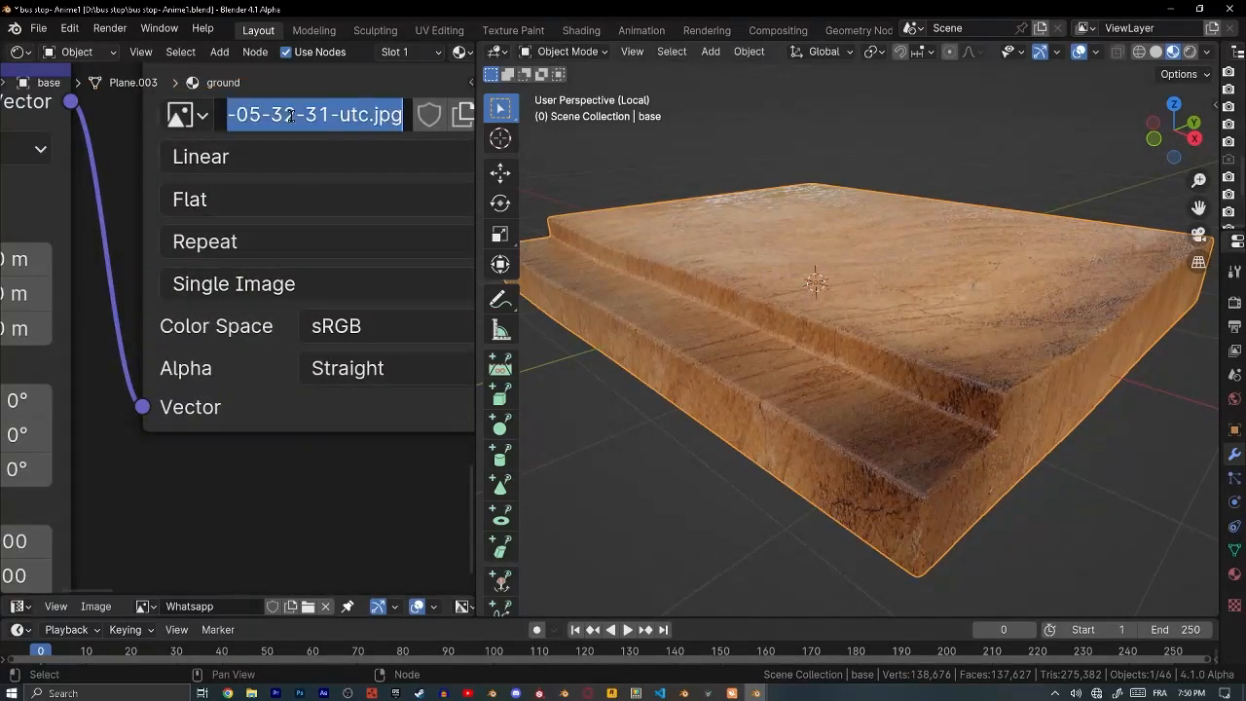
left_click_drag(212, 595, 57, 146)
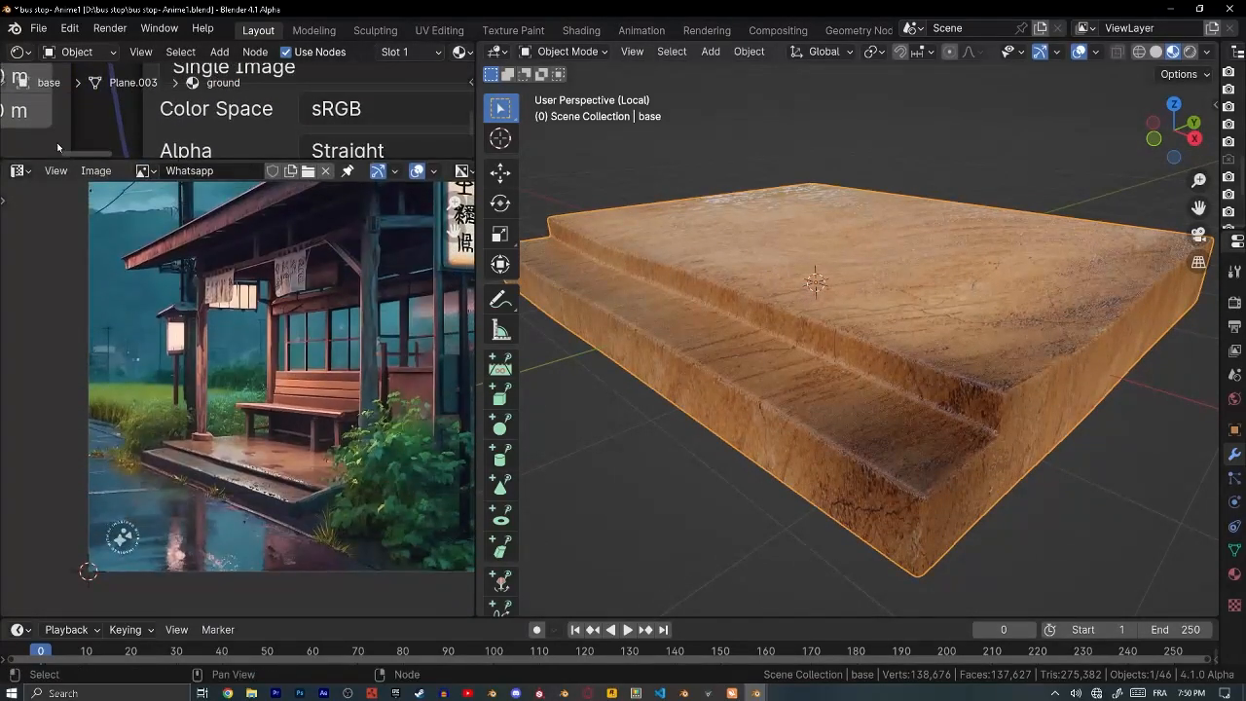
left_click(151, 173)
key("ctrl+v")
key("Return")
scroll(241, 390, "down", 6)
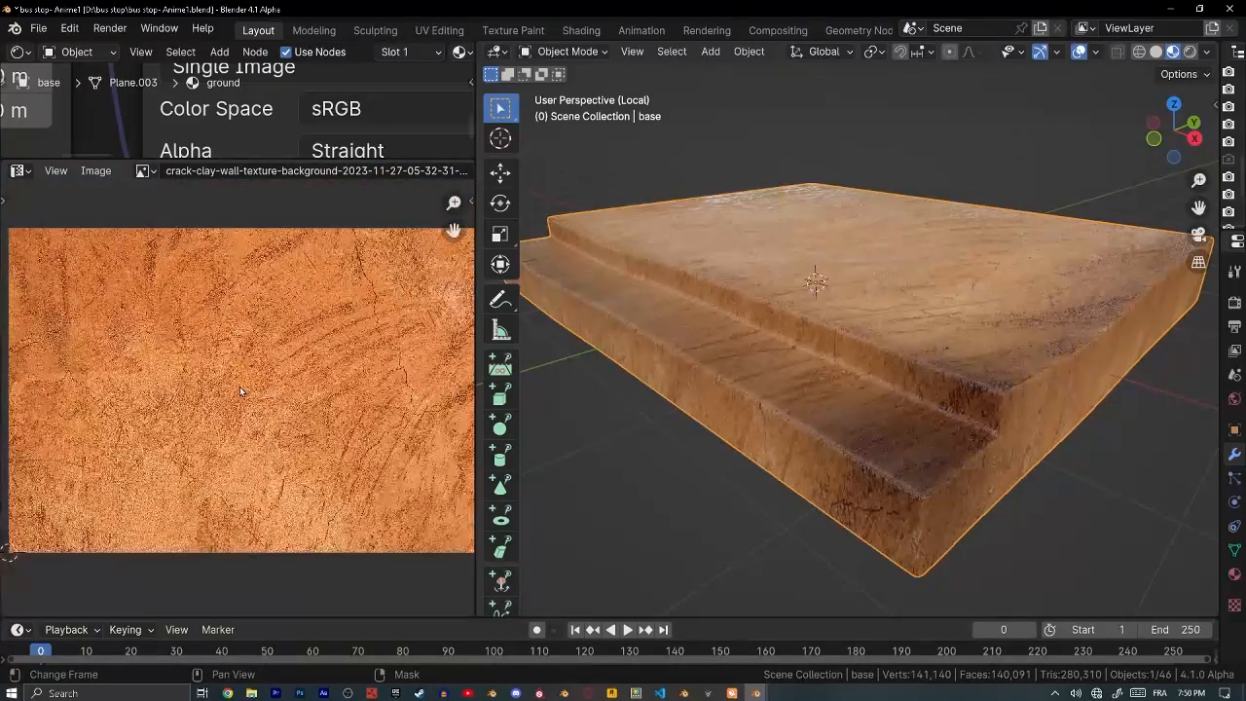
- Compare the cracks in the clay wall image with the texture on the base
middle_click_drag(241, 391, 321, 380, "ctrl")
middle_click_drag(857, 390, 823, 366)
middle_click_drag(428, 417, 295, 544, "ctrl")
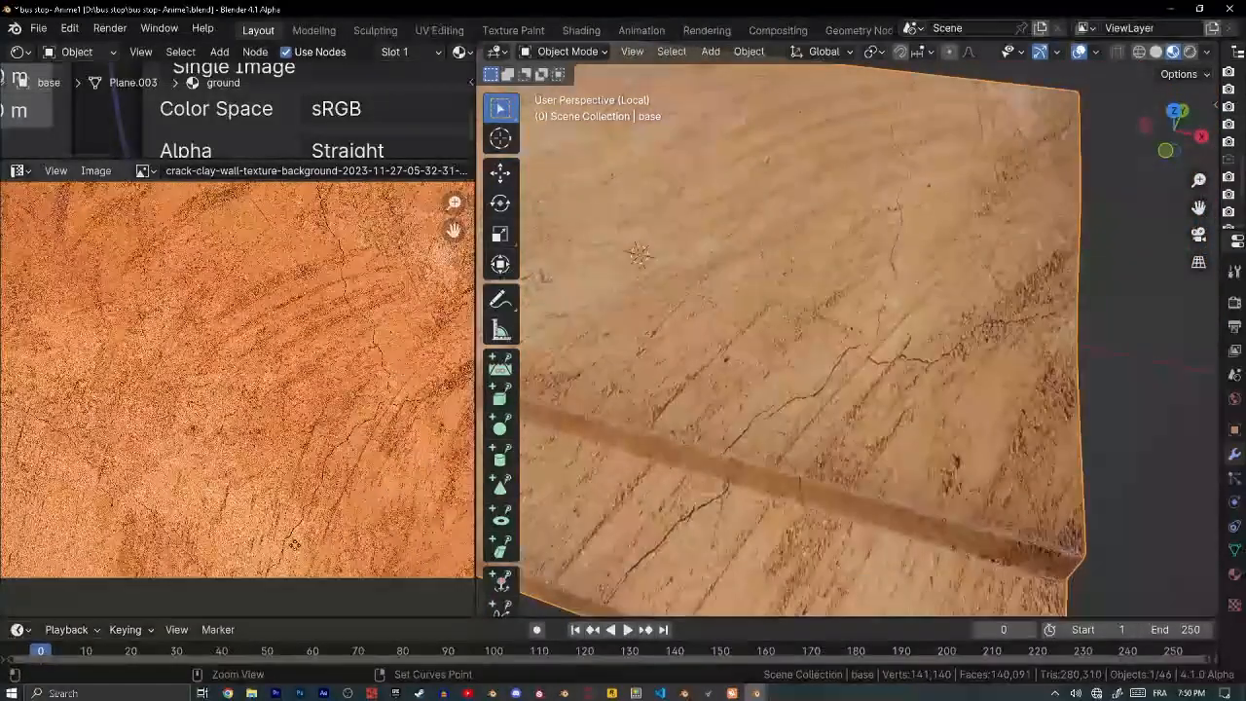
scroll(292, 543, "up", 2)
middle_click_drag(1067, 353, 815, 361)
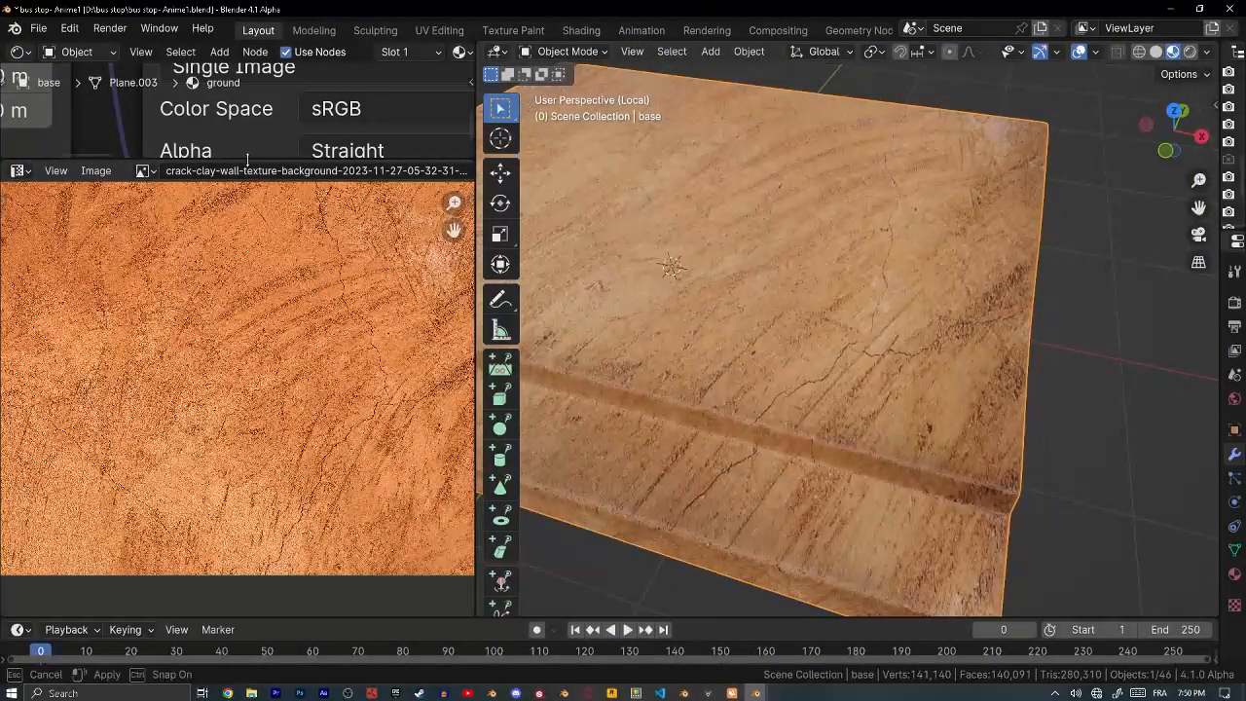
- Enlarge the node editor again and bring the ground material's Ambient Occlusion and Multiply nodes into view
left_click_drag(247, 159, 247, 596)
scroll(255, 282, "down", 10)
middle_click_drag(263, 231, 10, 458)
scroll(310, 335, "down", 3)
middle_click_drag(309, 341, 45, 337)
middle_click_drag(343, 293, 126, 345)
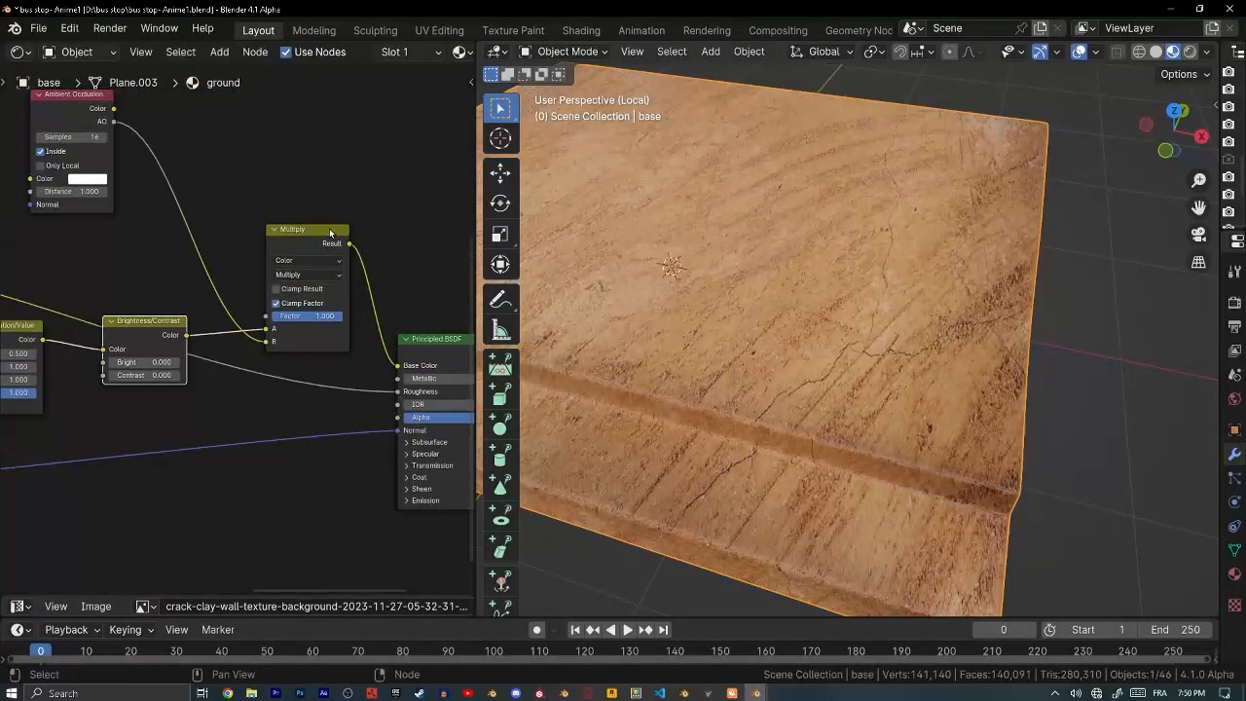
- Mute and unmute the Ambient Occlusion node to compare the base with and without its shading
left_click(327, 228)
left_click(73, 115)
key("m")
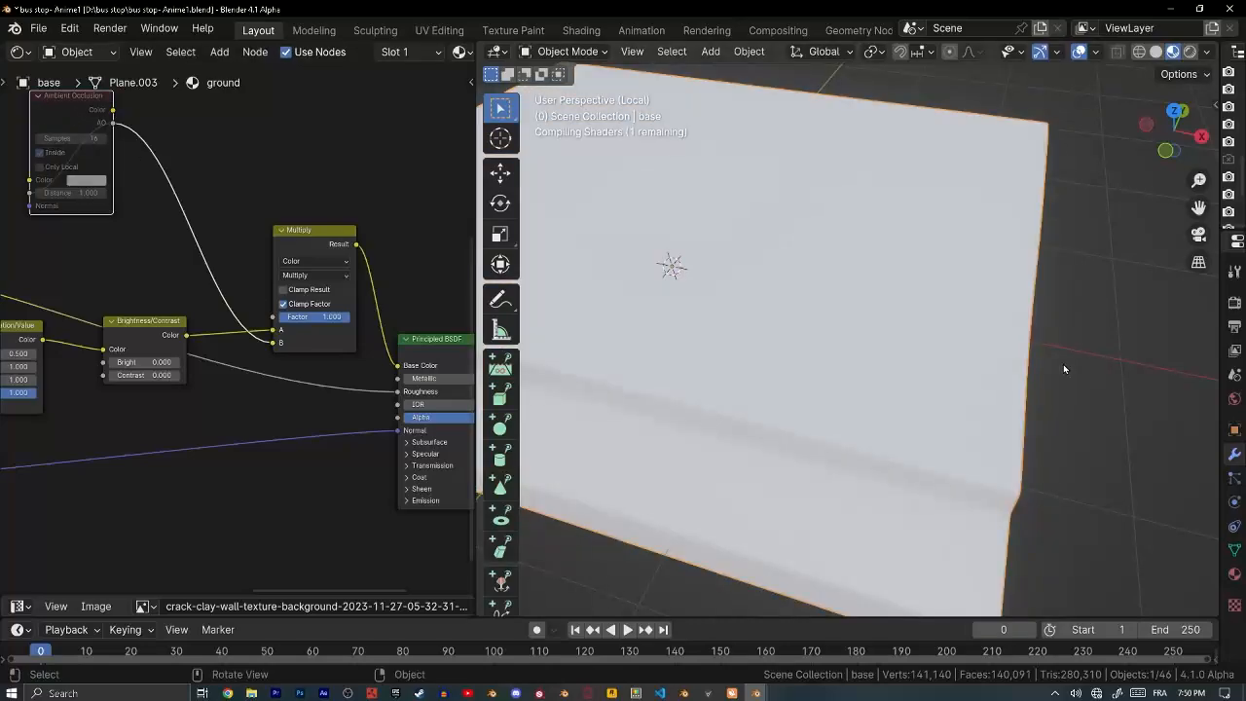
scroll(1012, 380, "down", 4)
middle_click_drag(959, 391, 981, 397)
key("m")
key("m")
key("m")
key("m")
key("m")
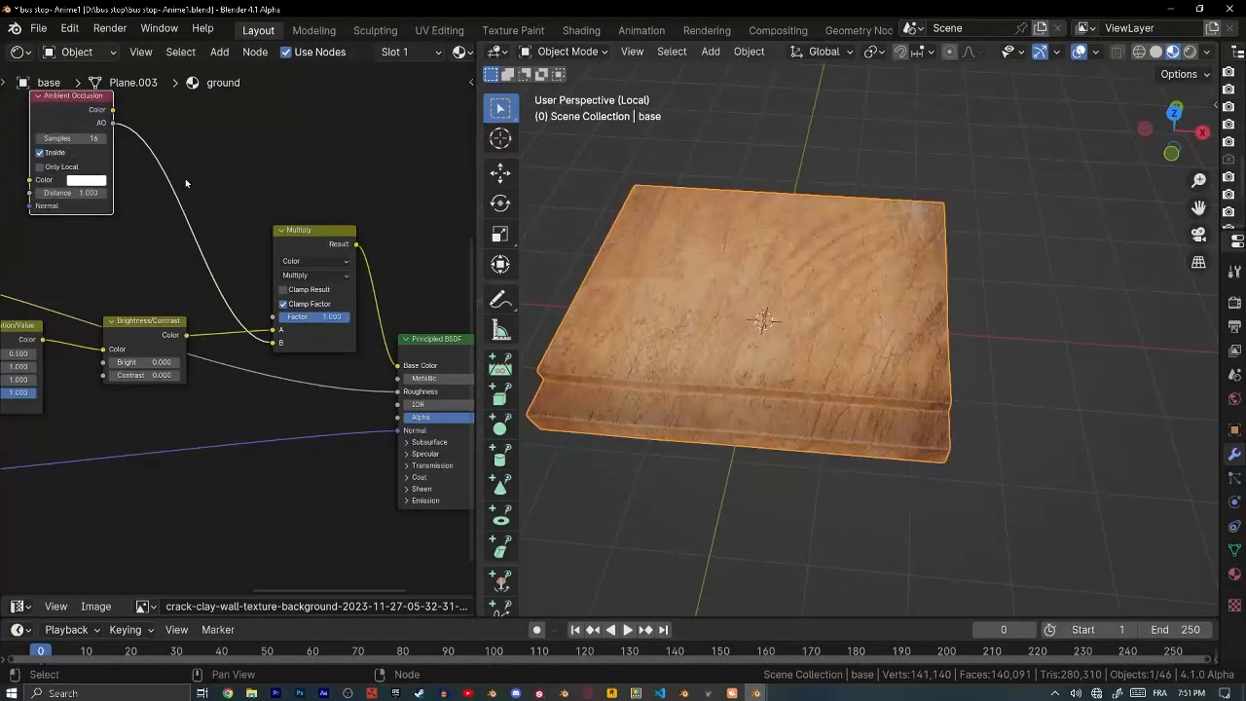
- Turn off the Ambient Occlusion node's Inside option and review the Principled BSDF, Color Ramp and Bump nodes
left_click(39, 152)
scroll(198, 393, "down", 3)
middle_click_drag(197, 393, 117, 295)
scroll(320, 417, "up", 5)
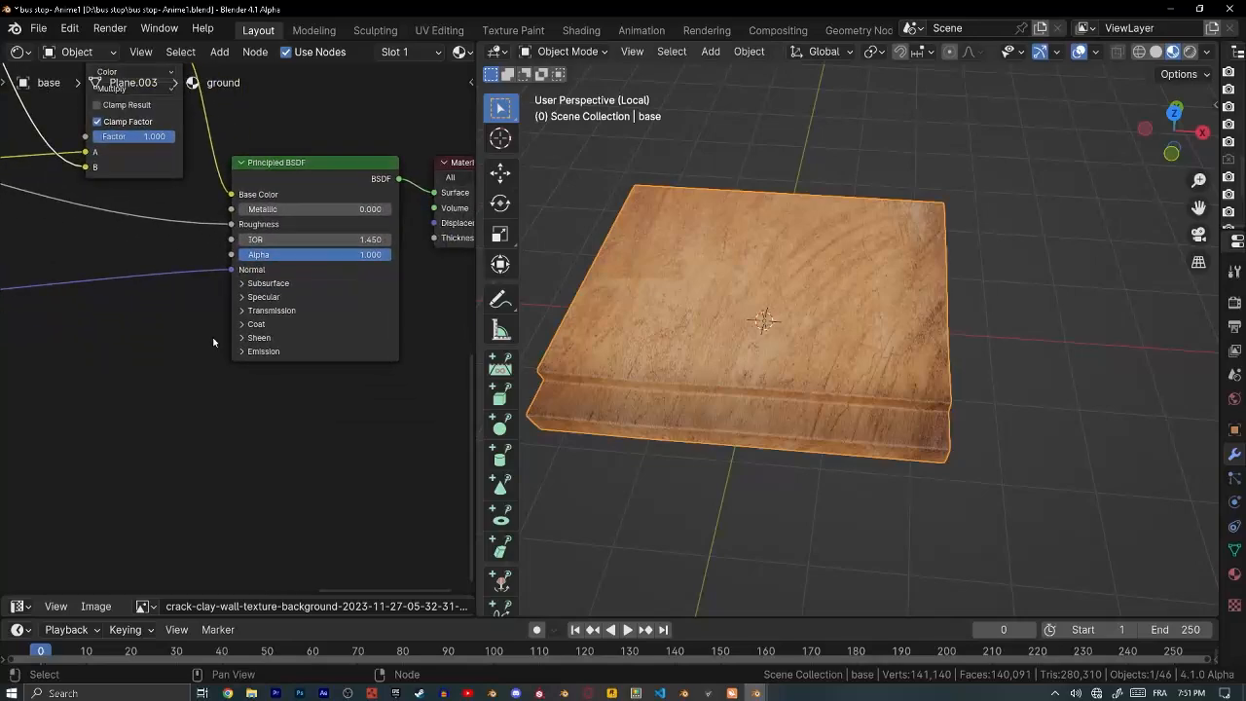
scroll(214, 342, "down", 5)
middle_click_drag(214, 342, 262, 313)
scroll(373, 379, "up", 5)
scroll(262, 313, "down", 5)
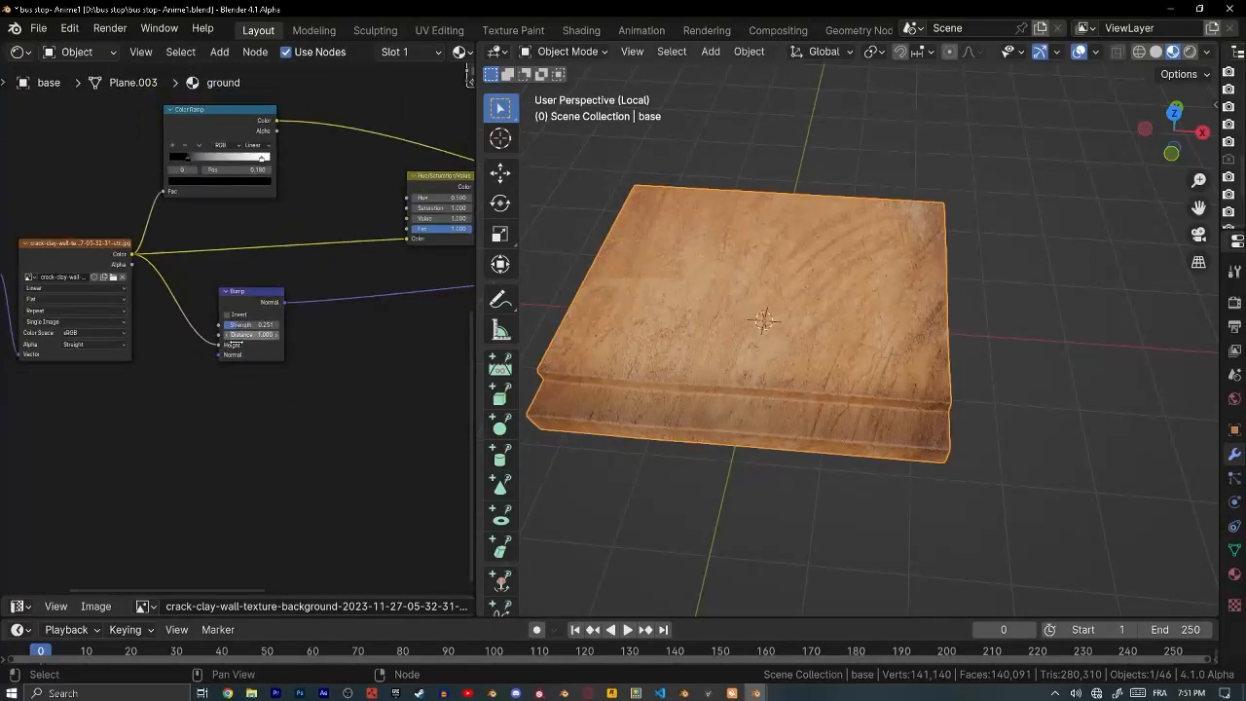
scroll(501, 373, "down", 1)
scroll(647, 389, "down", 3)
- Switch the viewport to solid shading and leave local view to show the whole bus stop
key("z")
left_click(903, 409)
middle_click_drag(903, 408, 855, 422)
key("KP_Divide")
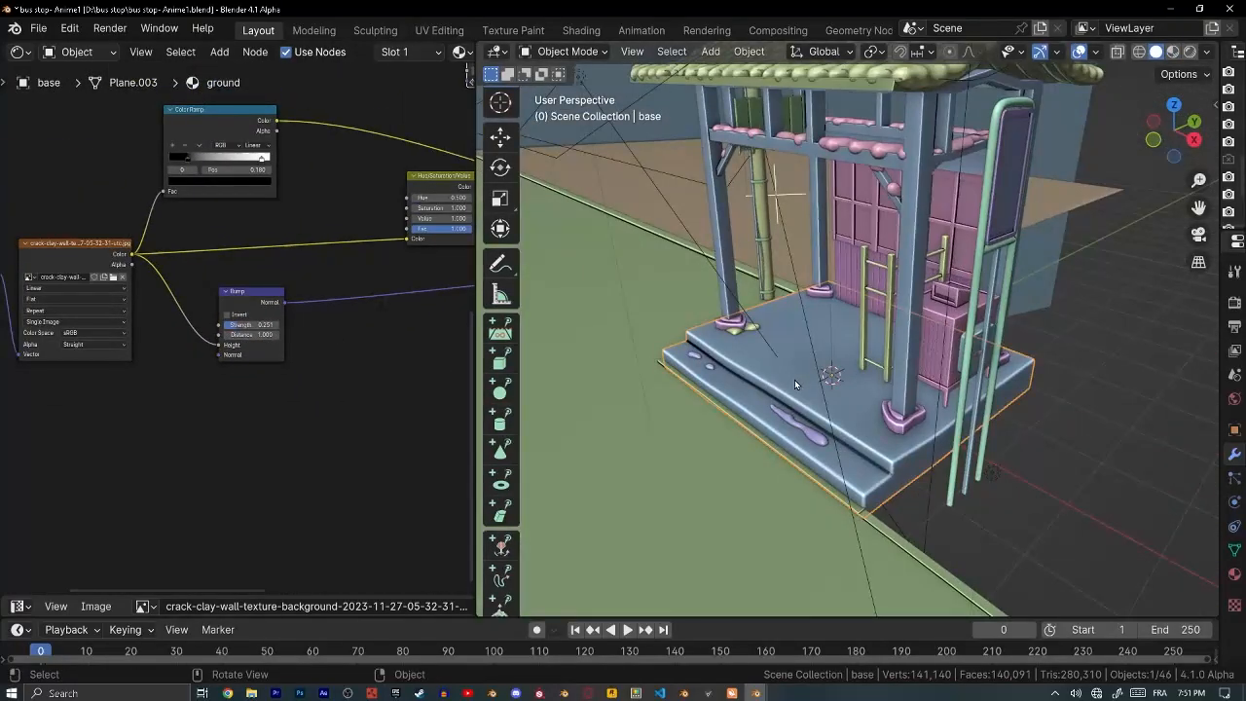
- Try moving the snow layer off the bus stop's roof
mouse_move(794, 383)
middle_mouse_down("shift")
mouse_move(789, 323)
mouse_move(856, 292)
mouse_move(796, 309)
middle_mouse_up("shift")
left_click(787, 329)
scroll(788, 331, "down", 6)
middle_click_drag(796, 309, 818, 279, "shift")
scroll(775, 249, "up", 5)
scroll(819, 279, "down", 4)
key("g")
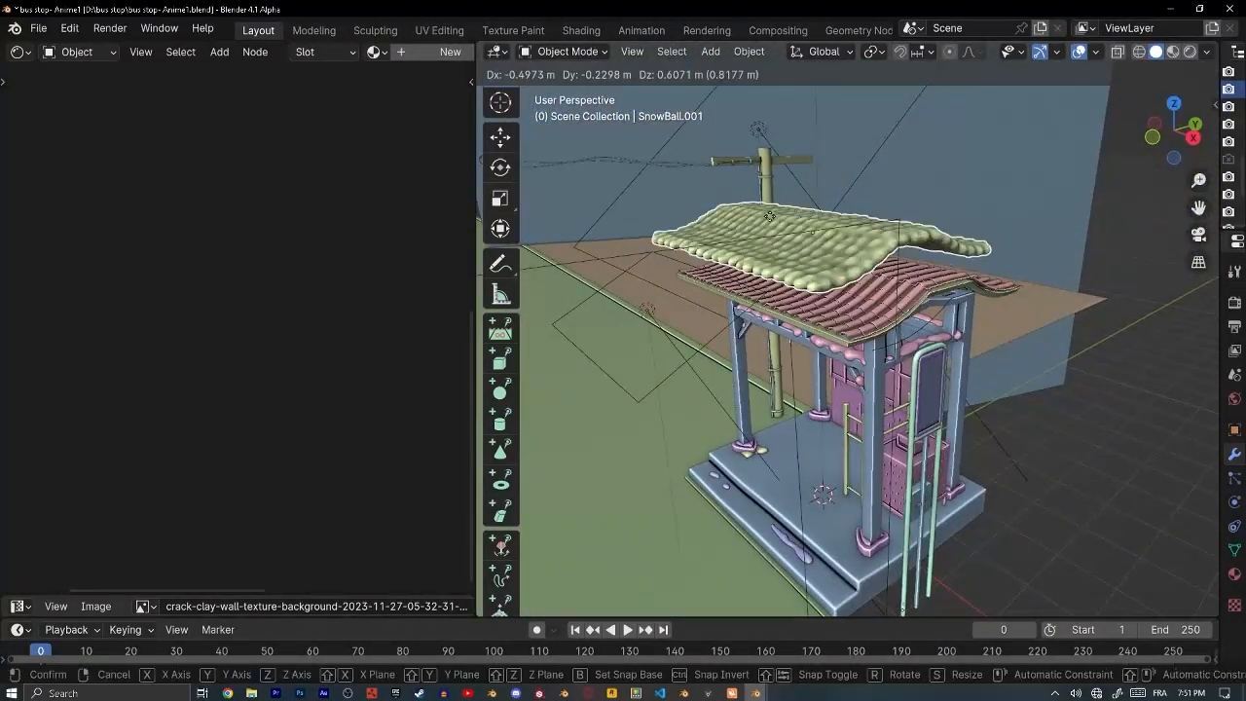
right_click(786, 245)
- Start a new Blender file
left_click(39, 28)
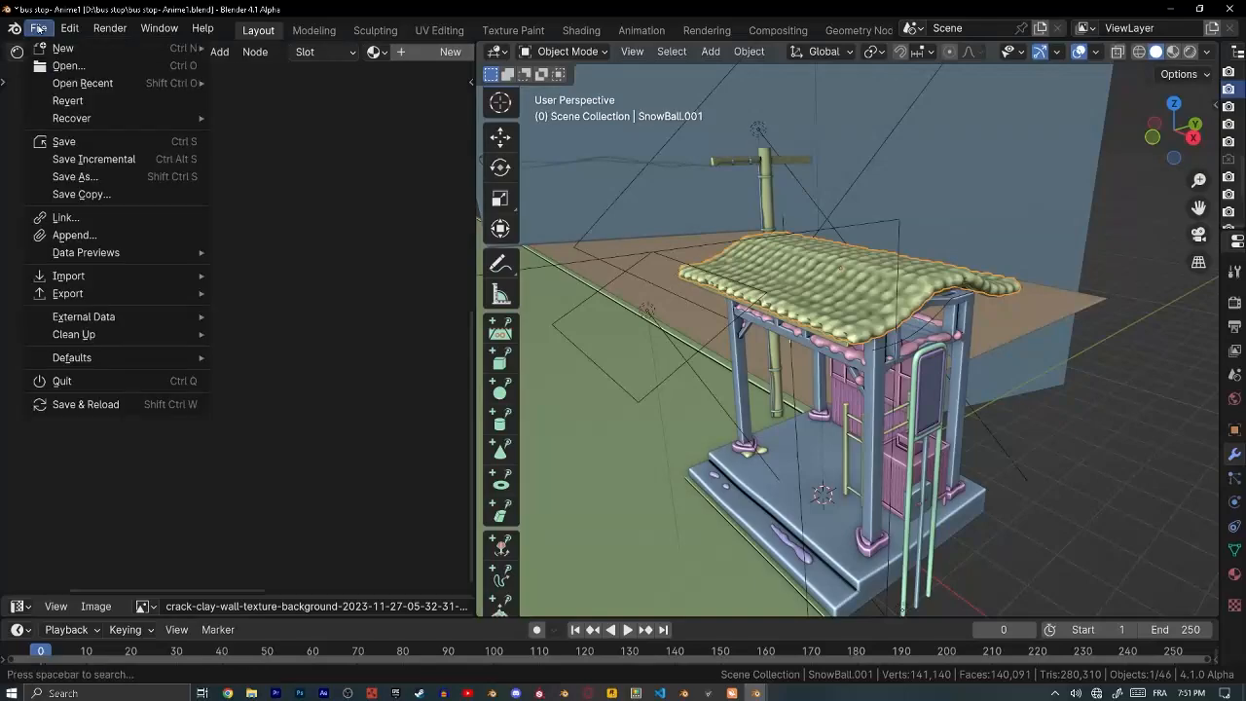
left_click(257, 48)
left_click(657, 381)
- Add a cube to the empty scene and maximize the 3D viewport around it
key("shift+a")
mouse_move(623, 206)
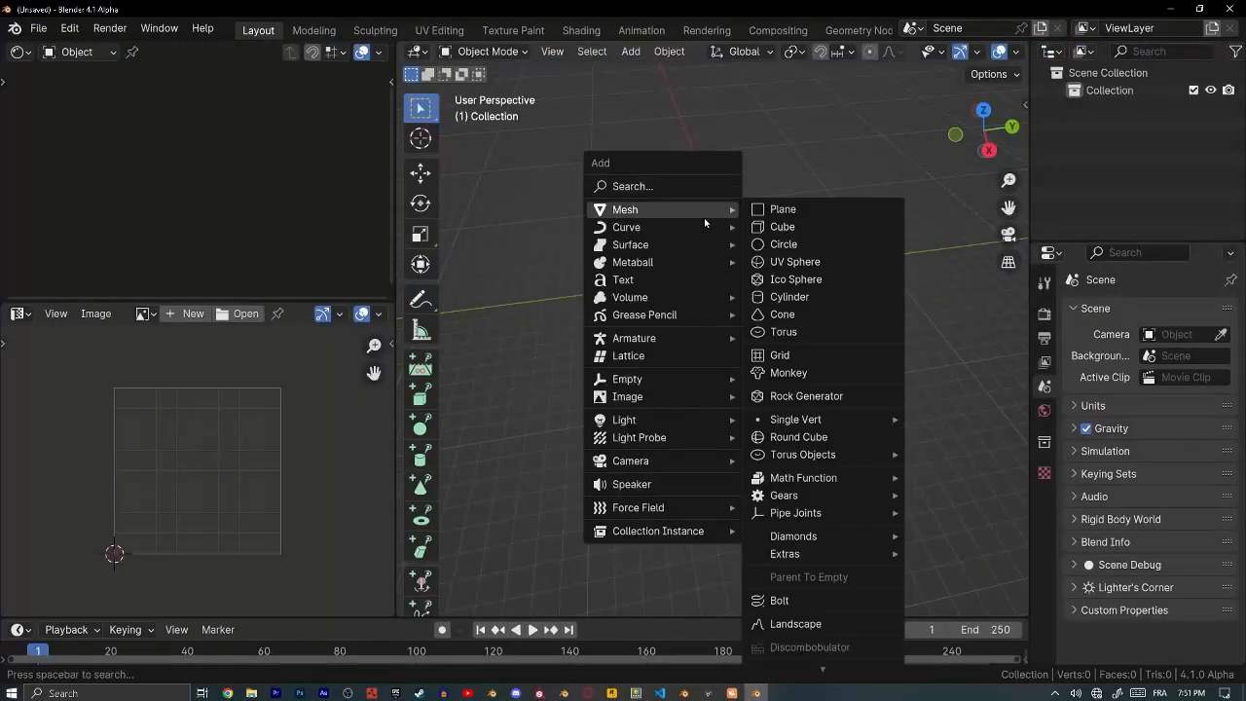
left_click(779, 230)
scroll(779, 310, "up", 8)
key("ctrl+space")
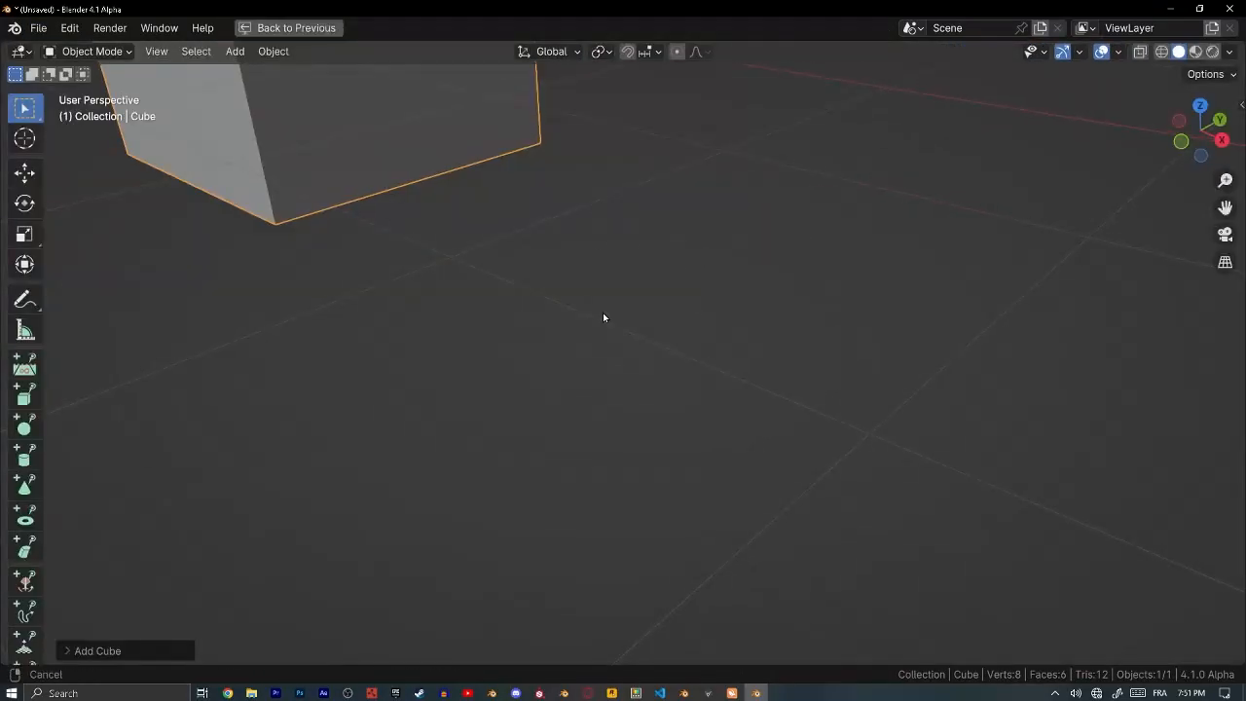
scroll(579, 226, "down", 8)
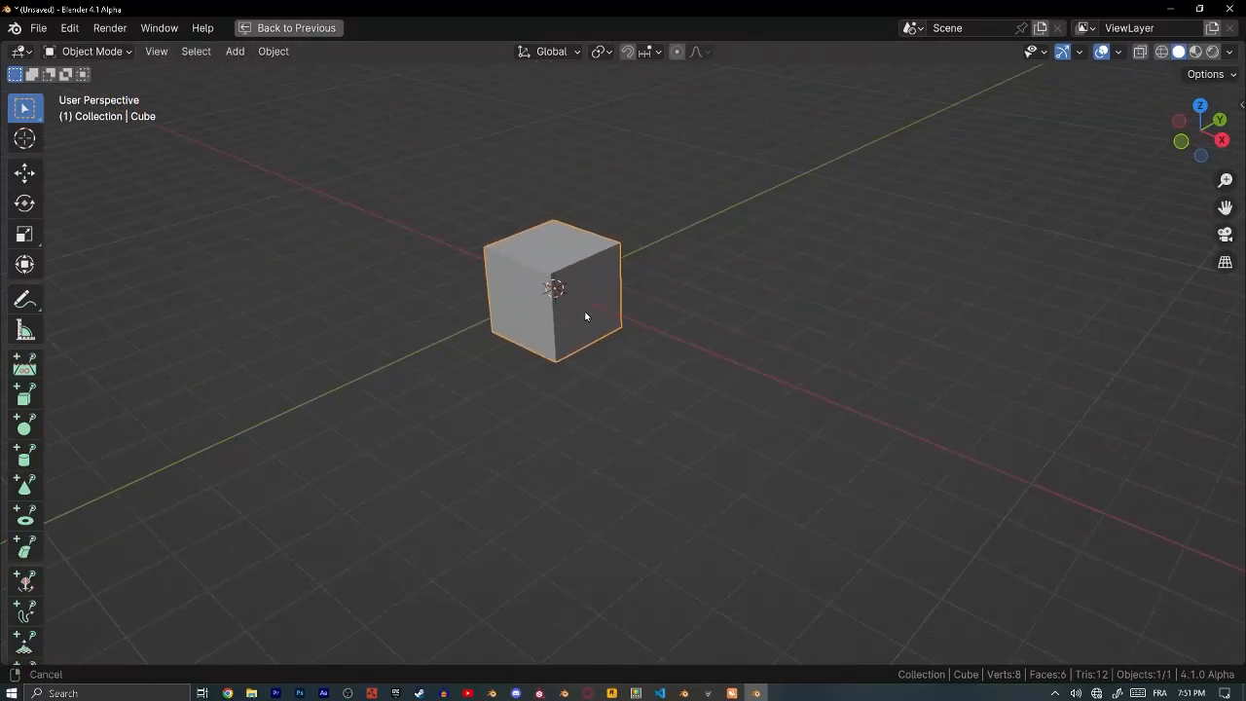
- Enter Edit Mode and add one vertical loop cut around the cube
key("Tab")
key("ctrl+r")
left_click(550, 246)
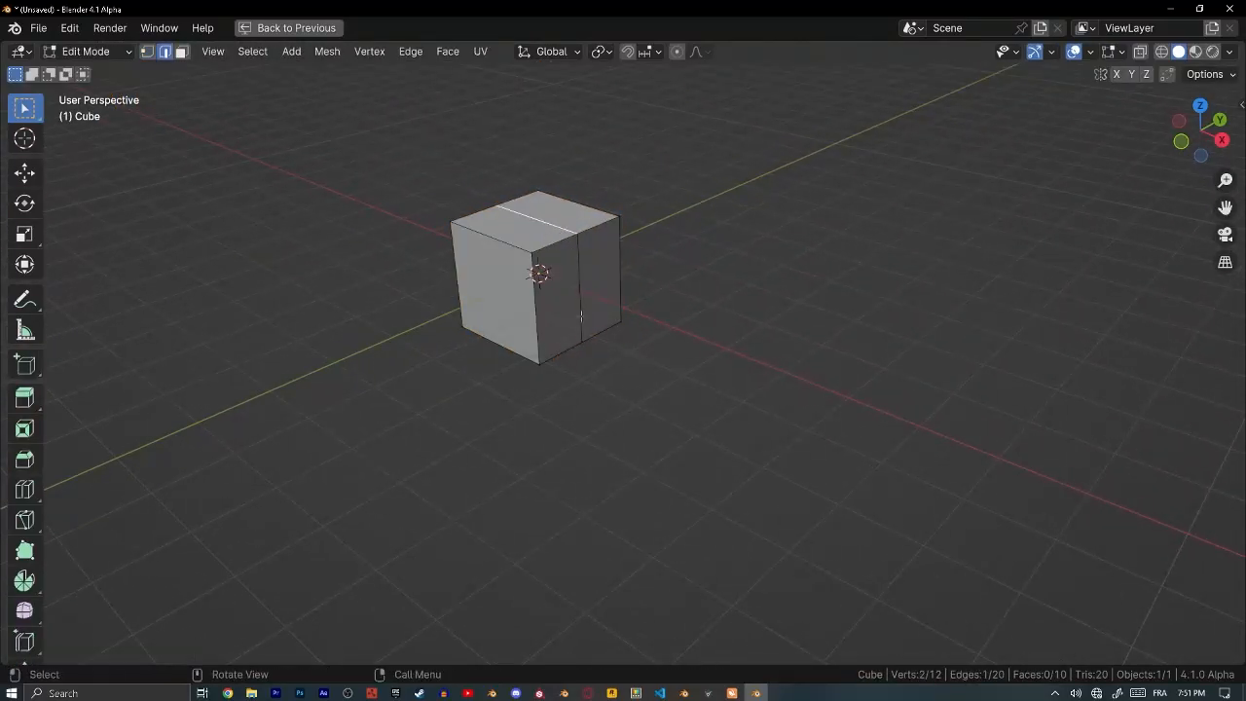
- Raise the cube's top centre edge along Z into a roof ridge and apply all transforms to the cube
key("g")
key("z")
left_click(567, 278)
key("Tab")
key("ctrl+a")
left_click(549, 246)
key("ctrl+a")
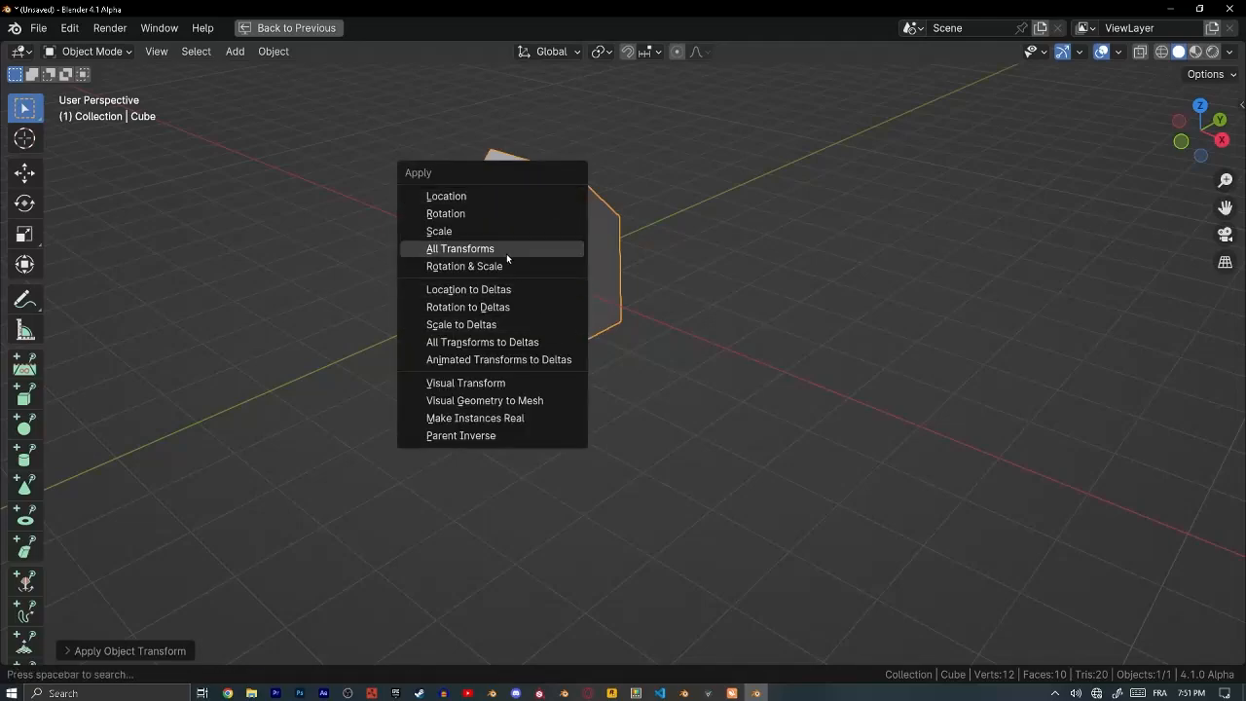
left_click(506, 253)
- Select the house shape's bottom vertices in Edit Mode, move them up to shorten the walls, and return to Object Mode
key("Tab")
middle_click_drag(506, 253, 632, 342)
key("shift+z")
left_click_drag(787, 323, 230, 590)
key("shift+z")
middle_click_drag(632, 434, 553, 460)
left_click(551, 383, "ctrl")
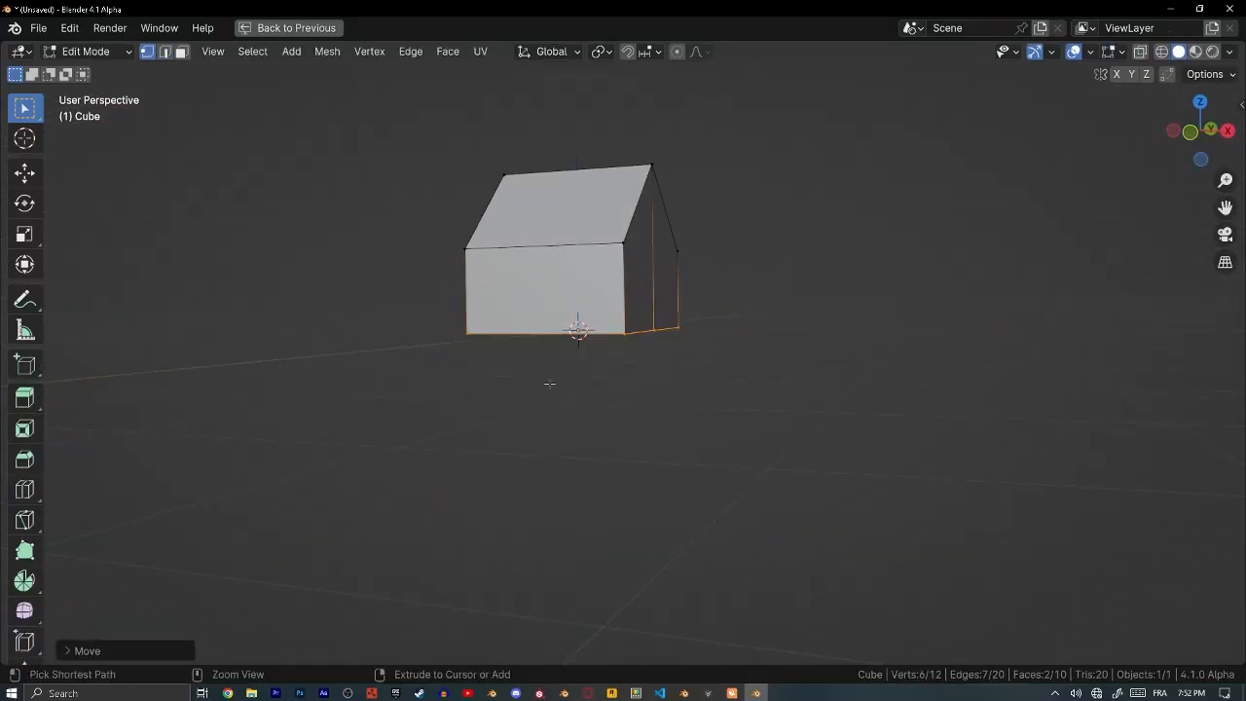
middle_click_drag(551, 383, 493, 466)
key("Tab")
middle_click_drag(662, 306, 603, 395, "shift")
- Look up the Real Snow add-on in the add-on preferences by searching for SNOW, then close the preferences
left_click(38, 27)
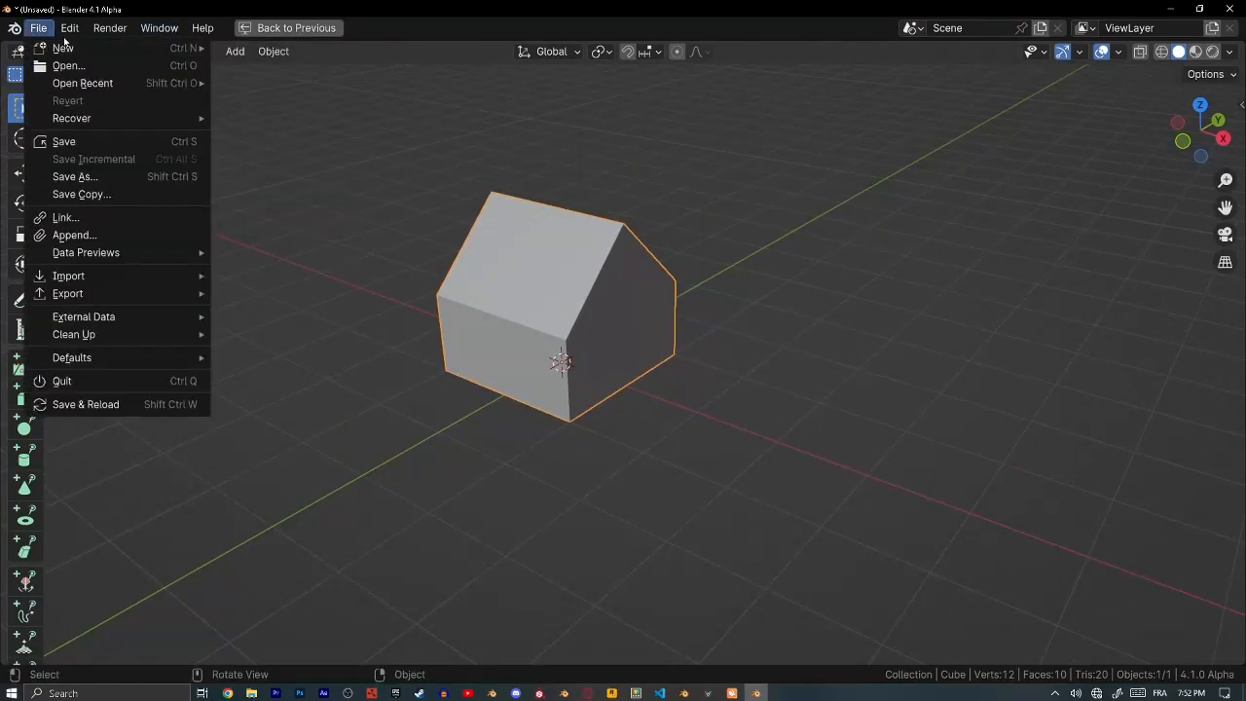
mouse_move(69, 28)
left_click(114, 275)
type("SNOW")
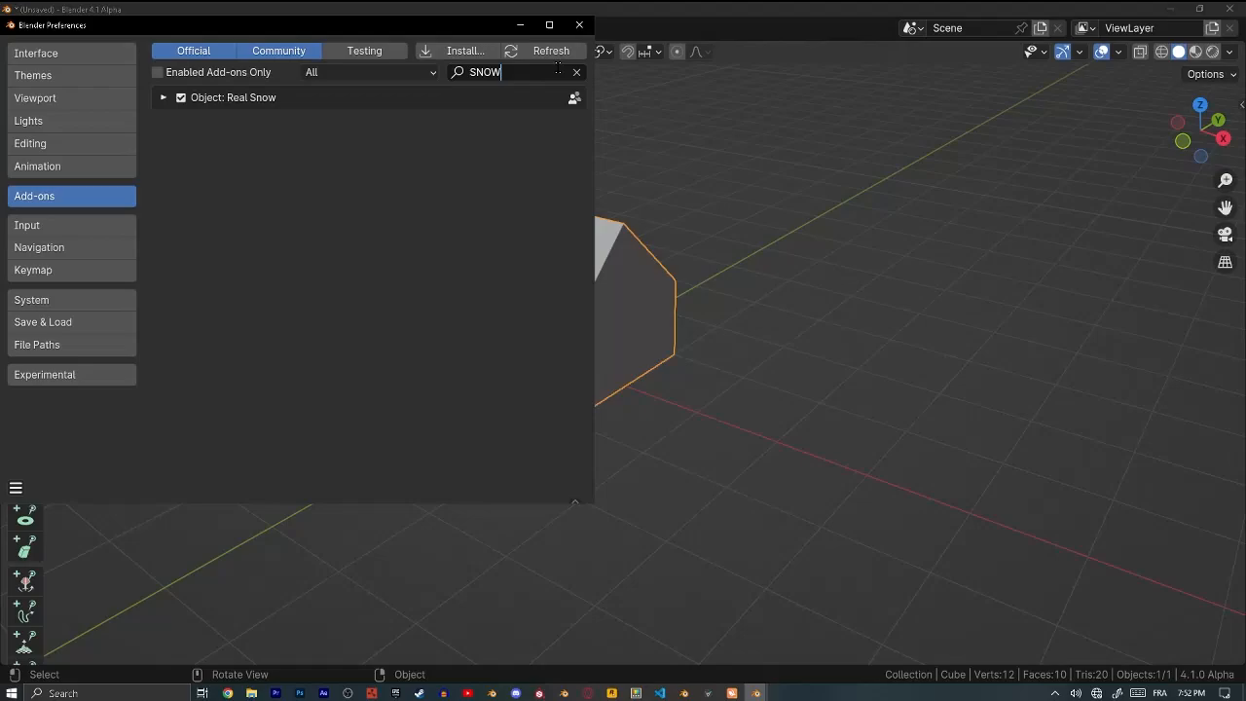
left_click(579, 24)
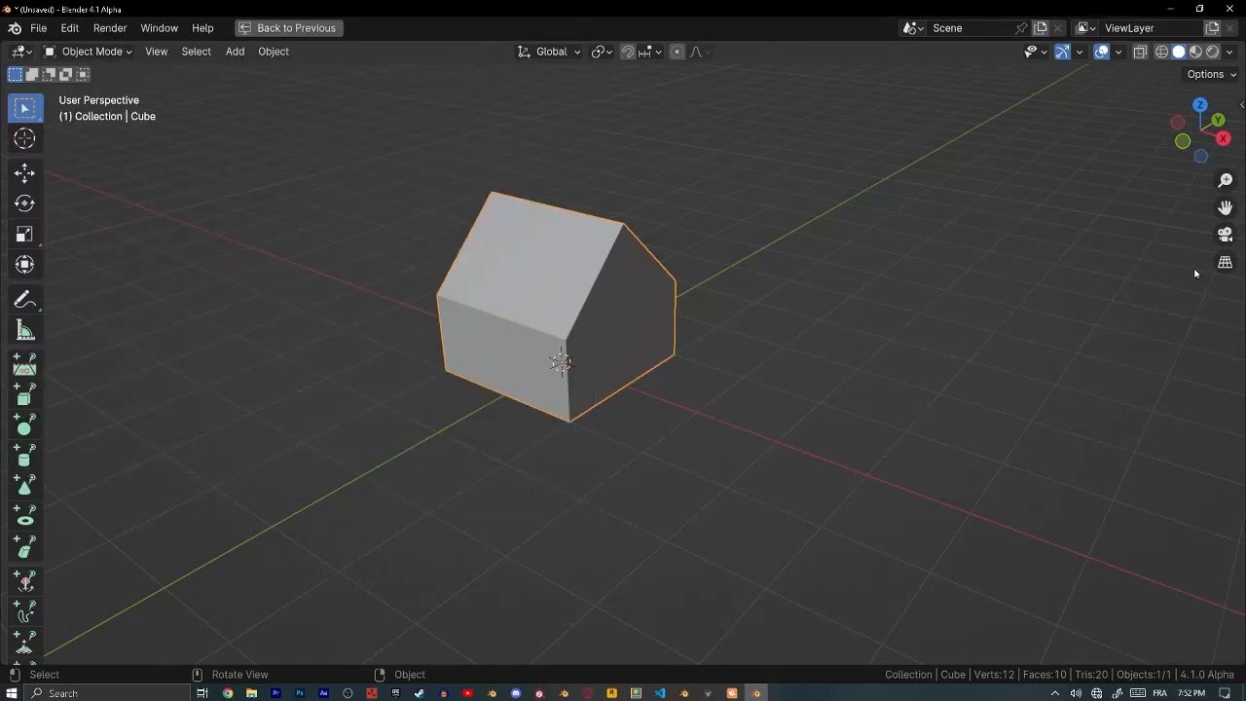
- Add a Real Snow layer to the house shape with 100% coverage and a height of 0.30
key("n")
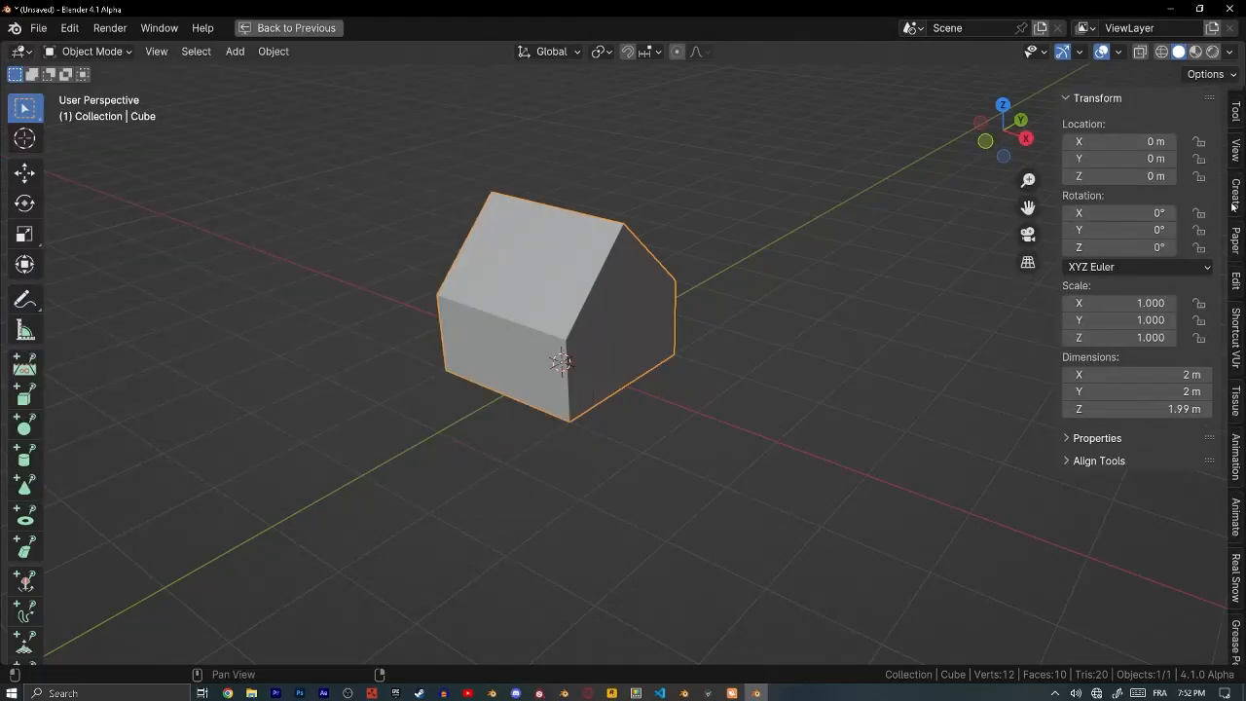
left_click(1234, 205)
left_click(1235, 244)
left_click(1234, 117)
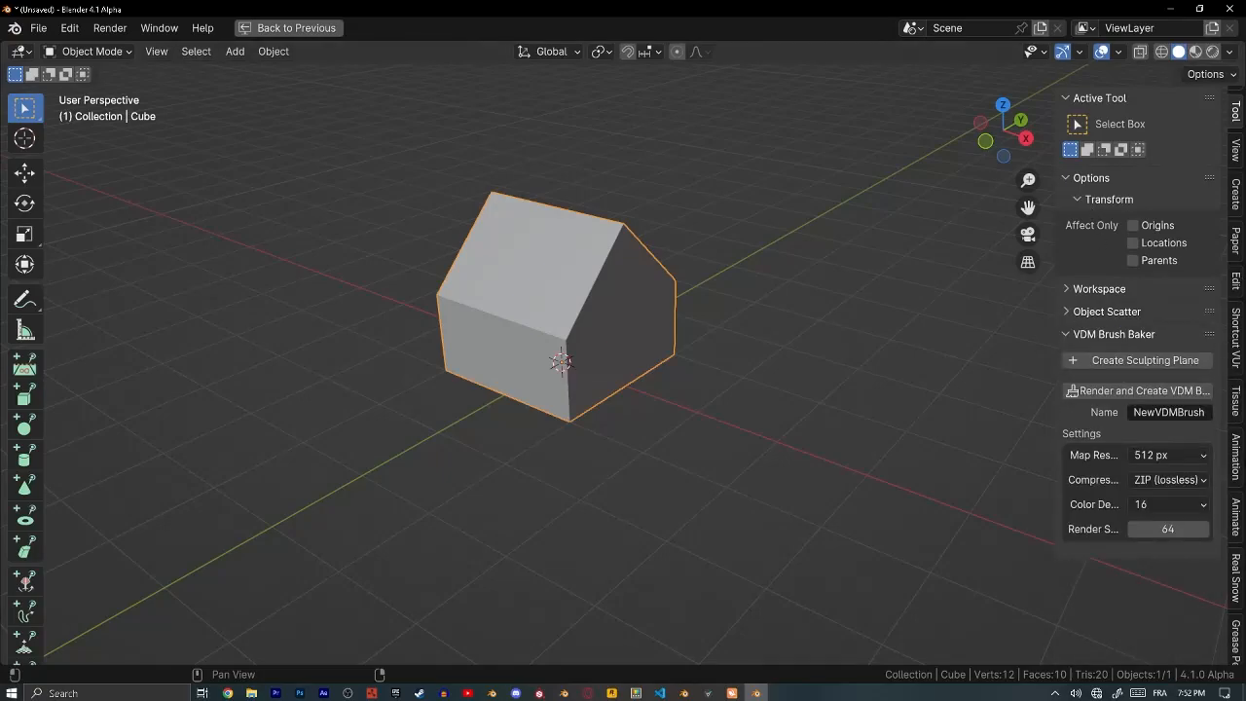
left_click(1236, 446)
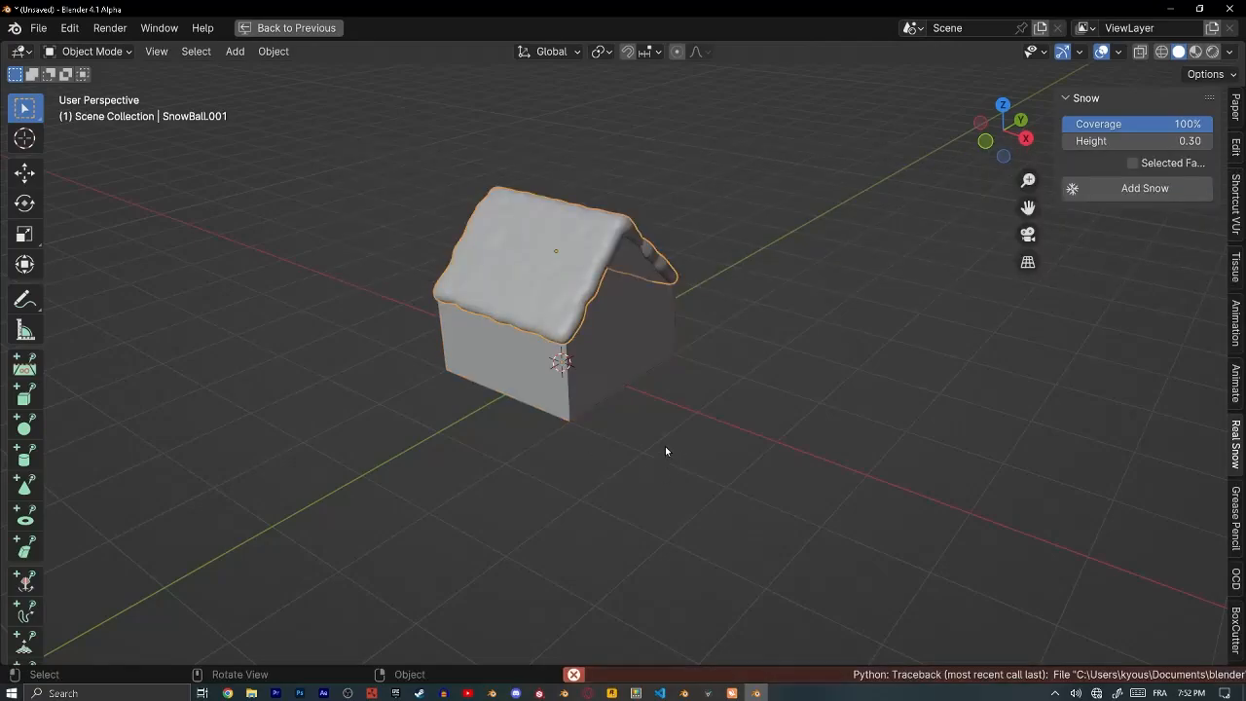
- Switch the viewport to Material Preview shading and examine the snow layer on the roof up close
mouse_move(696, 414)
middle_mouse_down()
mouse_move(614, 372)
mouse_move(555, 362)
middle_mouse_up()
key("z")
left_click(666, 253)
key("z")
left_click(722, 592)
mouse_move(789, 336)
middle_mouse_down()
mouse_move(717, 353)
mouse_move(759, 321)
mouse_move(488, 370)
middle_mouse_up()
scroll(716, 353, "up", 6)
scroll(484, 341, "up", 2)
scroll(479, 326, "down", 4)
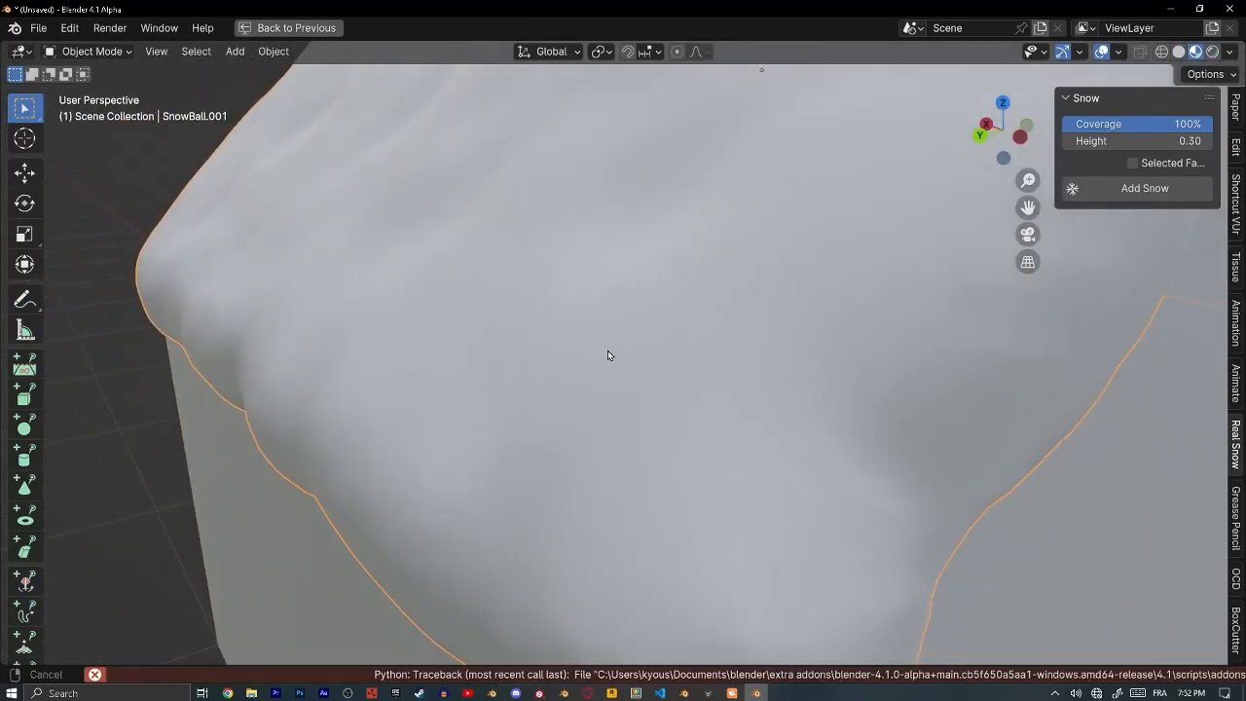
- Name the snow layer's material SNOW in the maximized Shader Editor
key("ctrl+space")
key("ctrl+space")
left_click(616, 51)
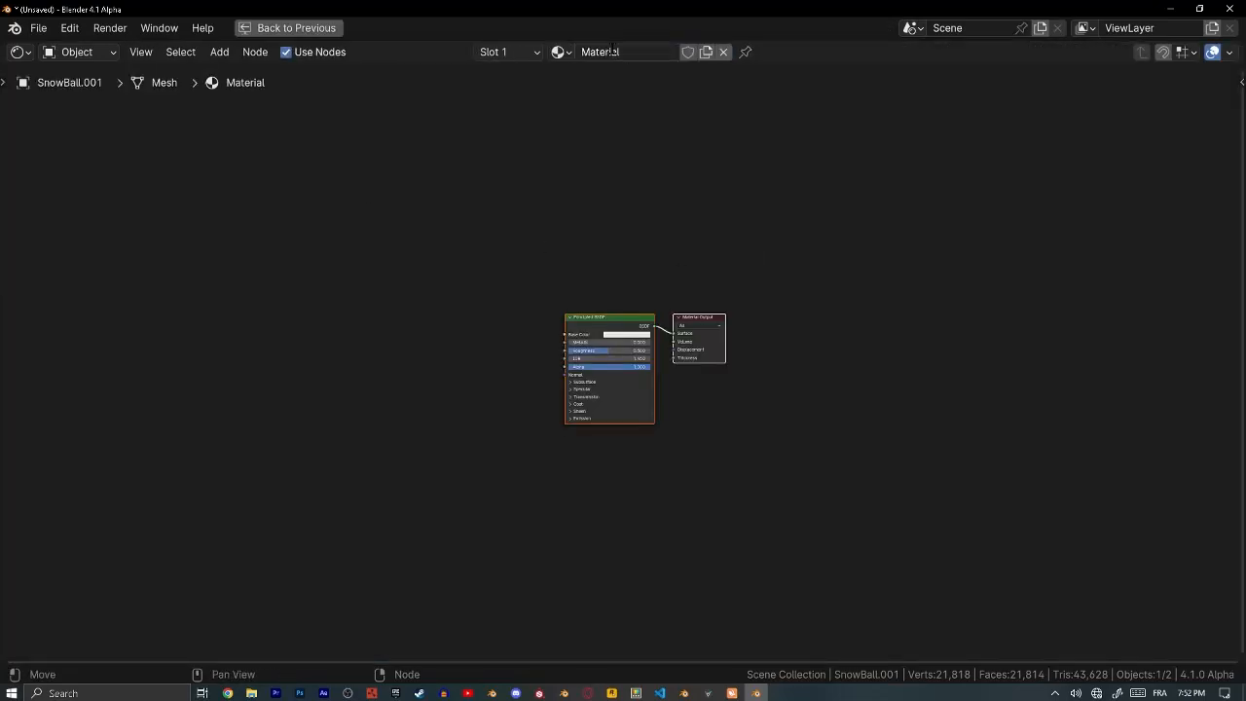
scroll(516, 387, "up", 4)
- Add a Noise Texture node to the SNOW material, well before the Principled BSDF
key("shift+a")
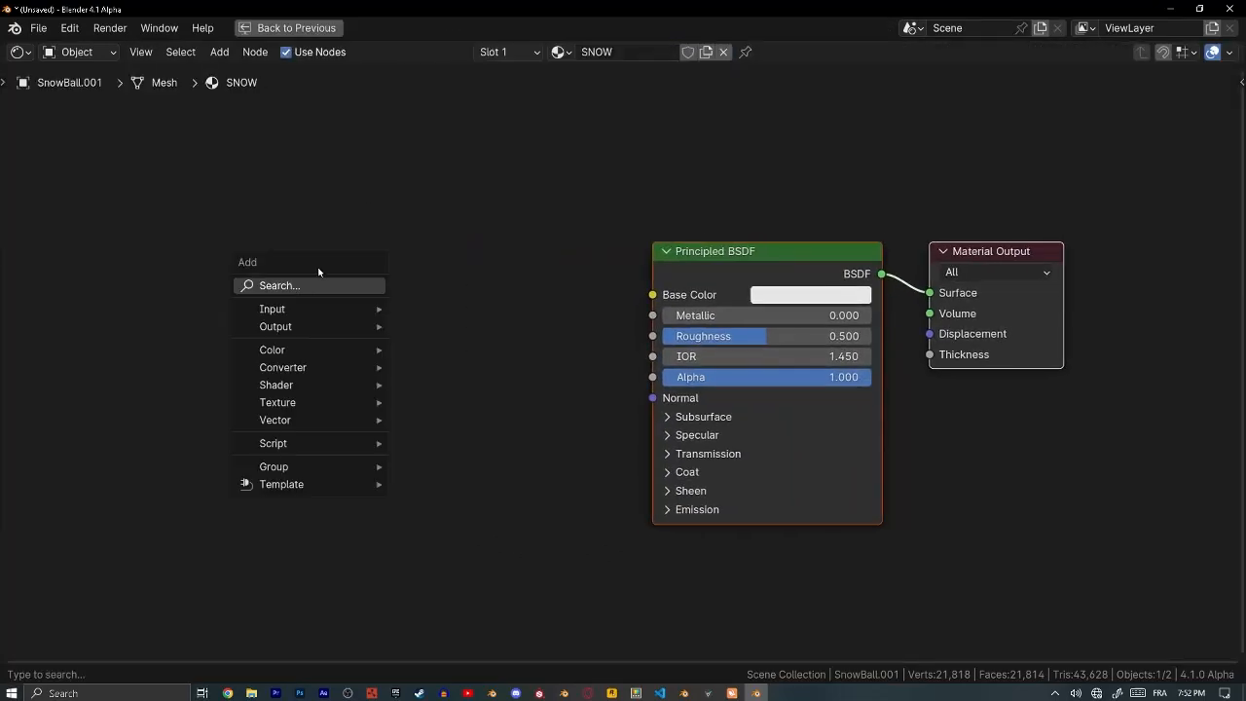
left_click(309, 284)
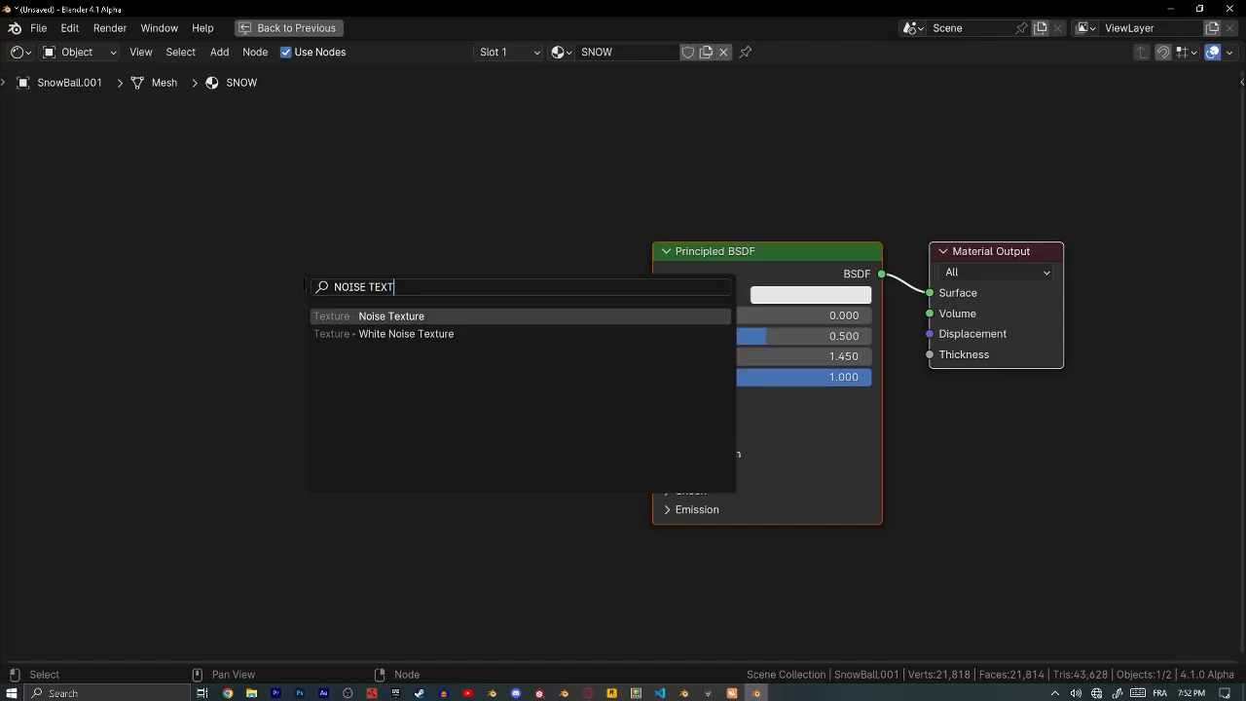
left_click(367, 314)
left_click(39, 383)
- Add a Color Ramp node above the space between the Noise Texture and the Principled BSDF
key("shift+a")
left_click(328, 248)
type("COLOR")
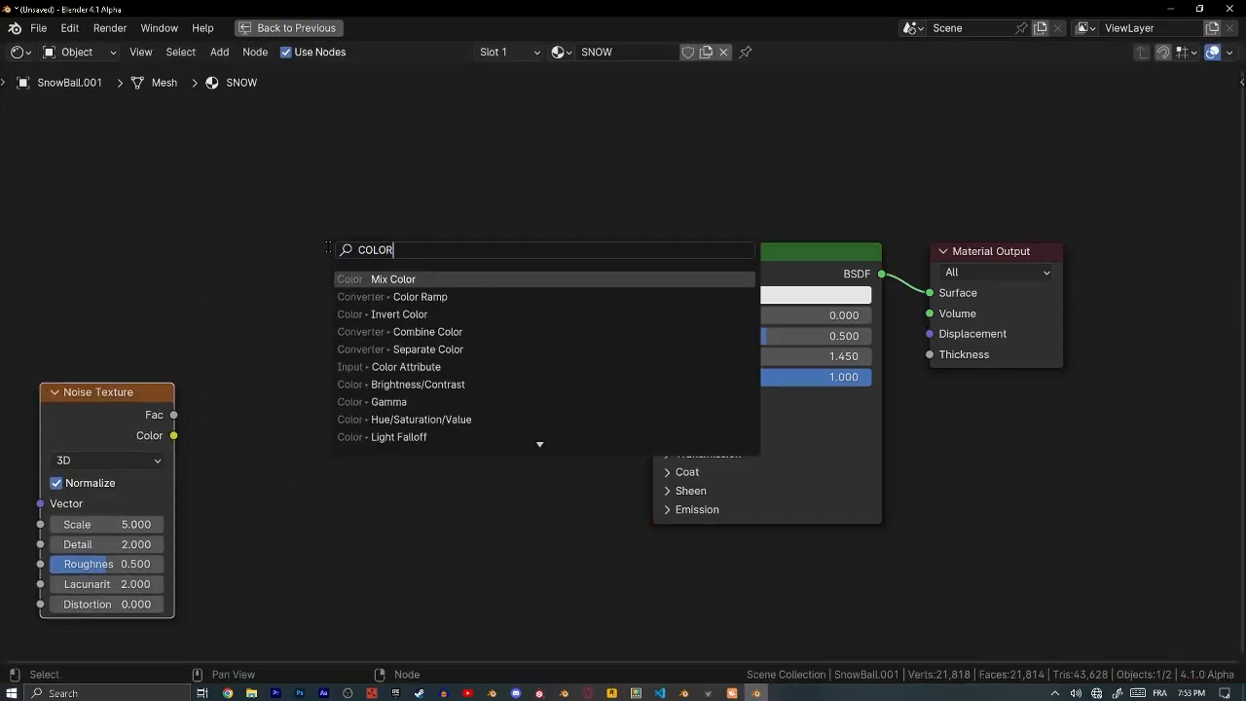
type(" RAMP")
key("Return")
left_click(327, 331)
- Add a Bump node linked from the Noise Texture's Fac output to the Principled BSDF's Normal input
key("shift+a")
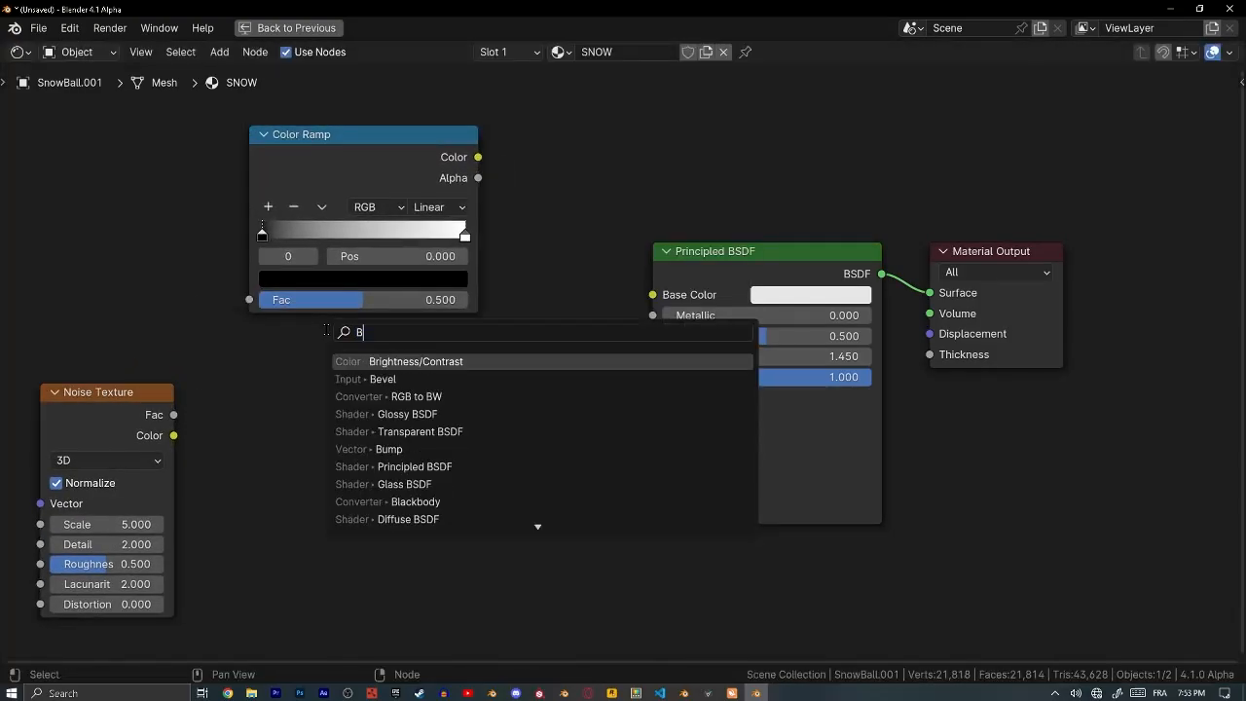
type("BUM")
key("Return")
left_click(346, 381)
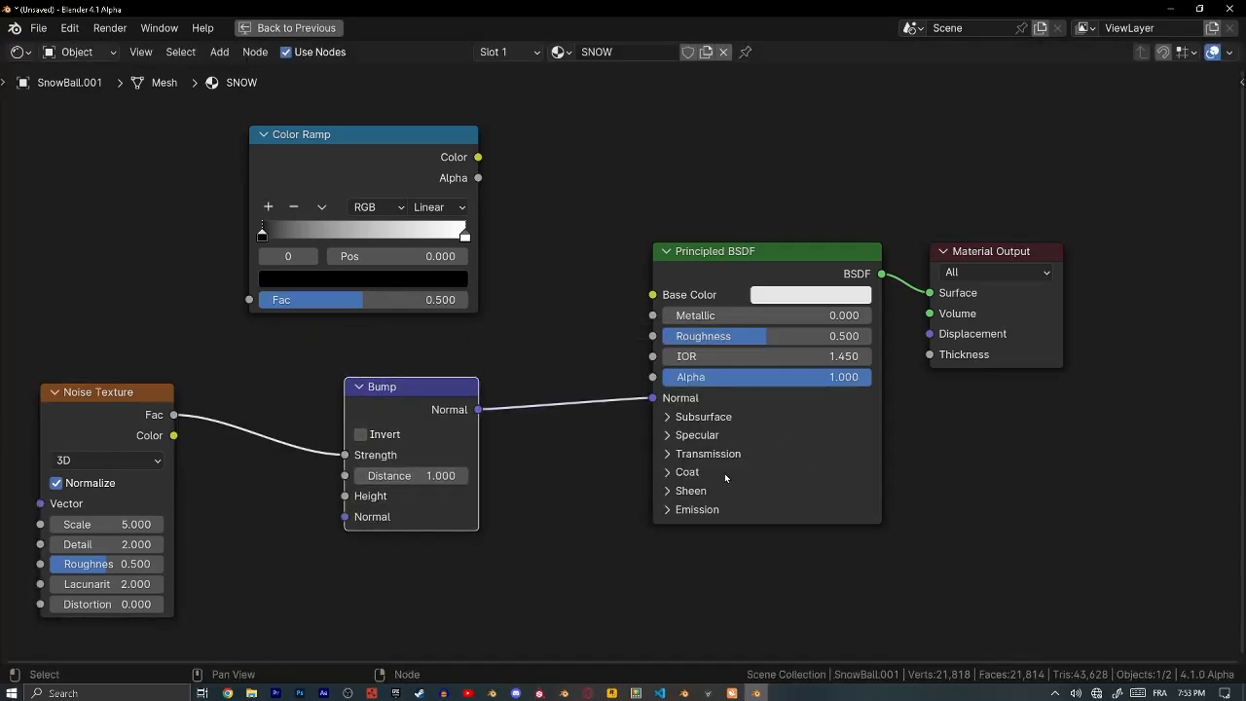
- Set the Noise Texture's scale to 105.5, detail to 11.9 and roughness to 0.686, and feed its Fac into the Bump's Height
key("ctrl+space")
middle_click_drag(519, 552, 737, 366)
middle_click_drag(162, 232, 313, 204)
middle_click_drag(229, 245, 229, 216, "ctrl")
left_click_drag(98, 265, 219, 265)
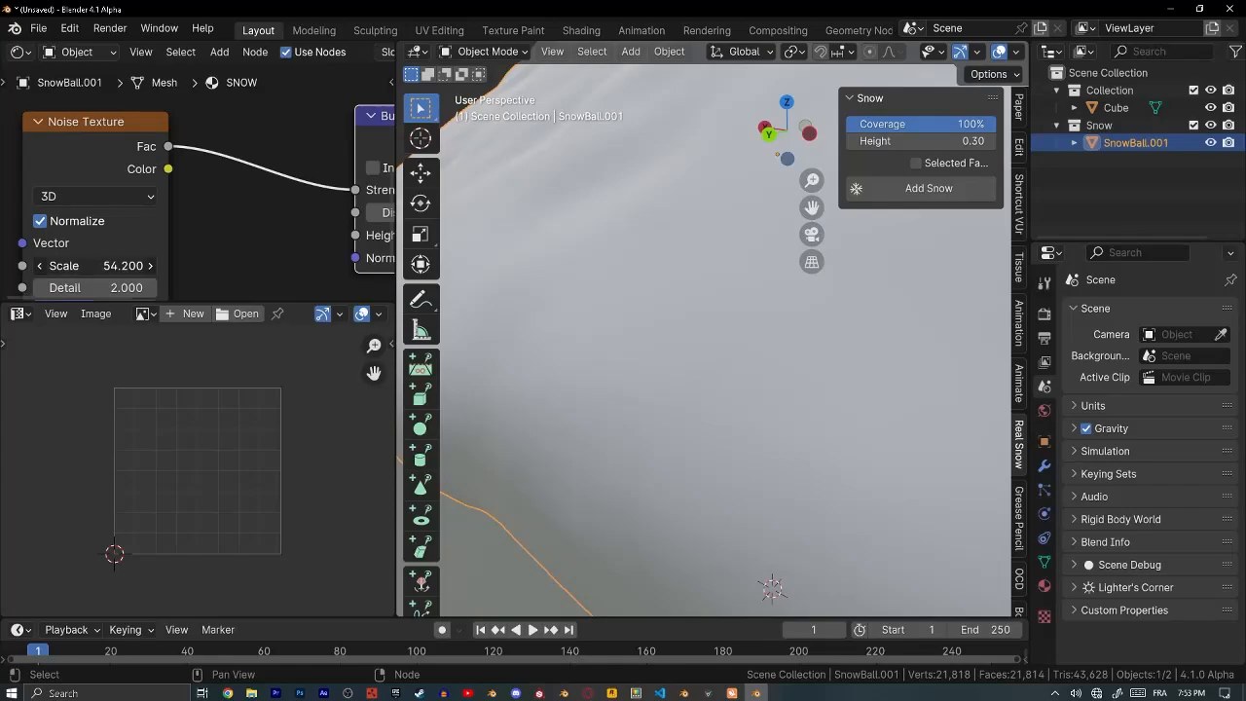
scroll(223, 264, "down", 7)
middle_click_drag(194, 243, 207, 175)
scroll(208, 250, "up", 6)
left_click_drag(130, 201, 182, 201)
scroll(120, 255, "up", 5)
left_click_drag(117, 240, 124, 269)
scroll(185, 175, "down", 5)
middle_click_drag(159, 169, 70, 218)
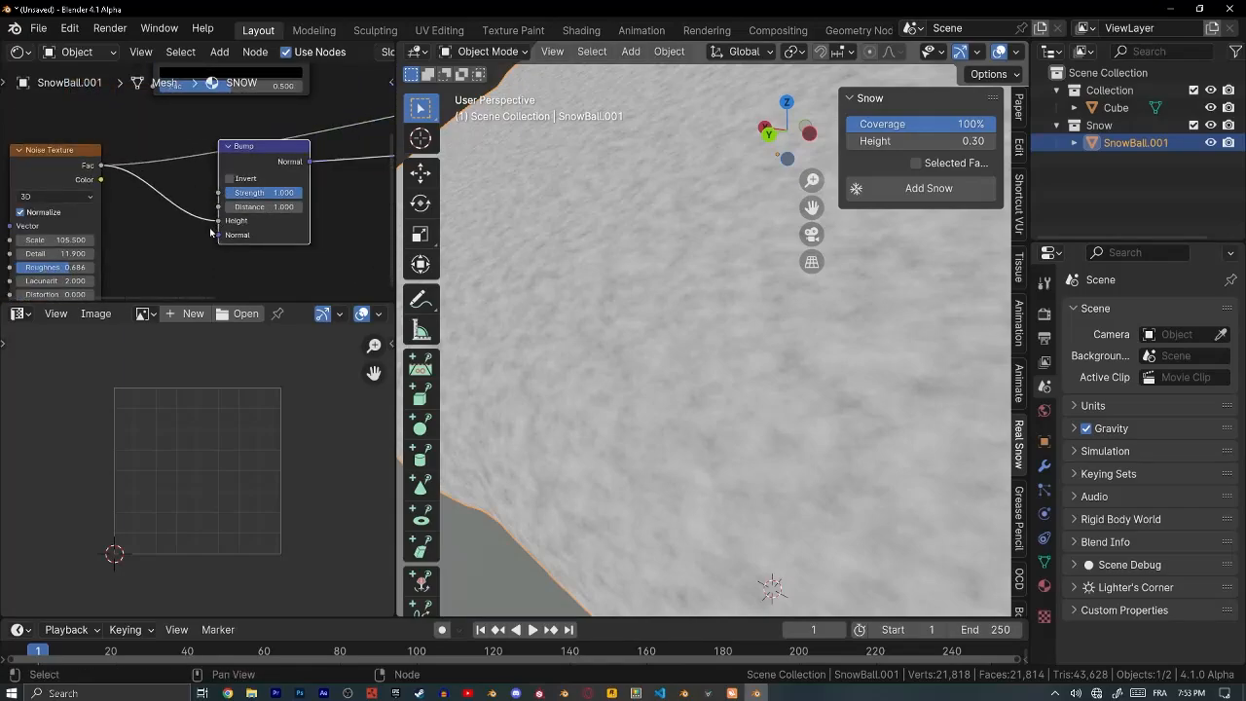
- Preview the Principled BSDF on the snow instead of the noise output and examine the bumpy surface from near and far
key("ctrl+space")
key("ctrl+space")
scroll(292, 195, "down", 3)
middle_click_drag(292, 194, 228, 208)
left_click(322, 128, "ctrl+shift")
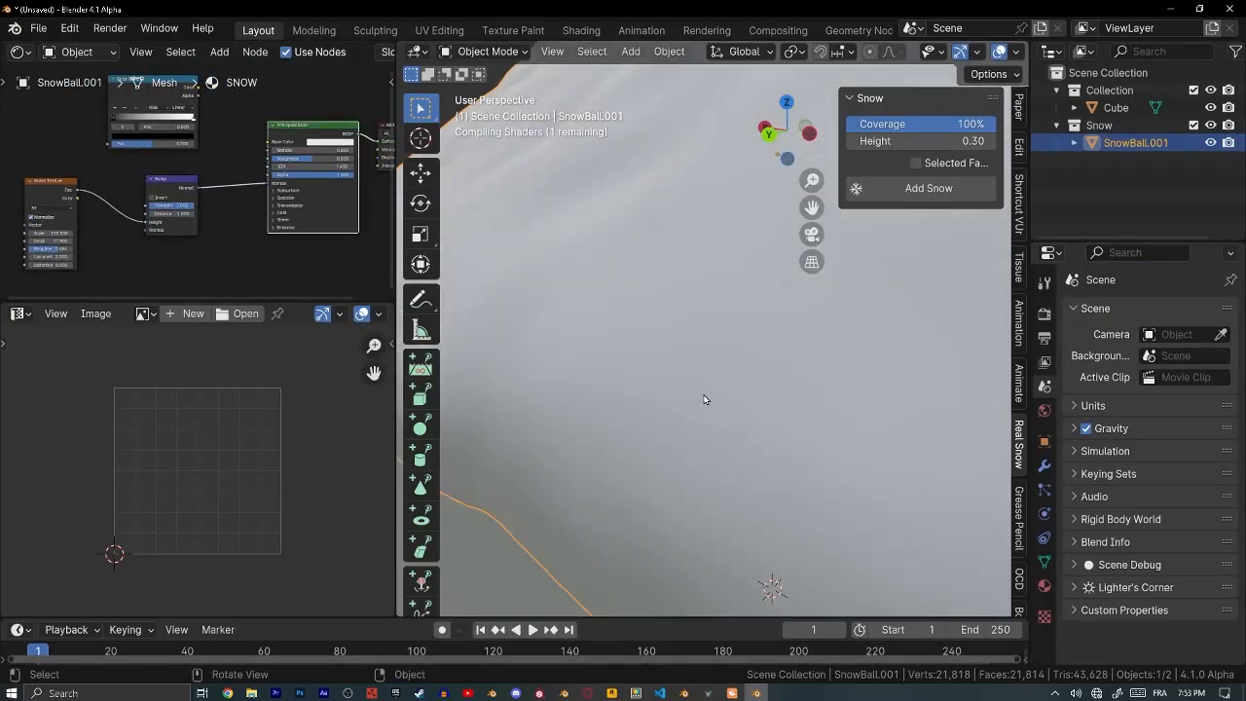
mouse_move(704, 399)
middle_mouse_down()
mouse_move(714, 367)
mouse_move(717, 380)
mouse_move(681, 399)
middle_mouse_up()
key("ctrl+space")
middle_click_drag(606, 406, 604, 358)
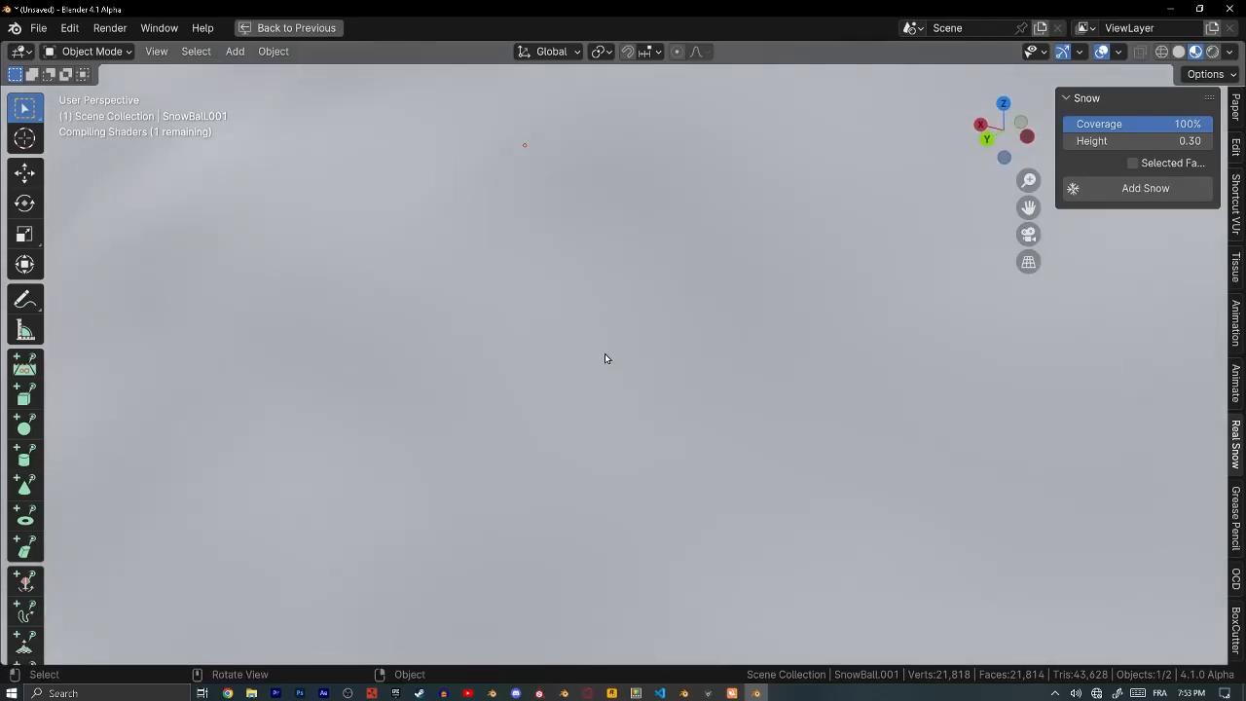
scroll(584, 299, "down", 5)
scroll(542, 262, "up", 6)
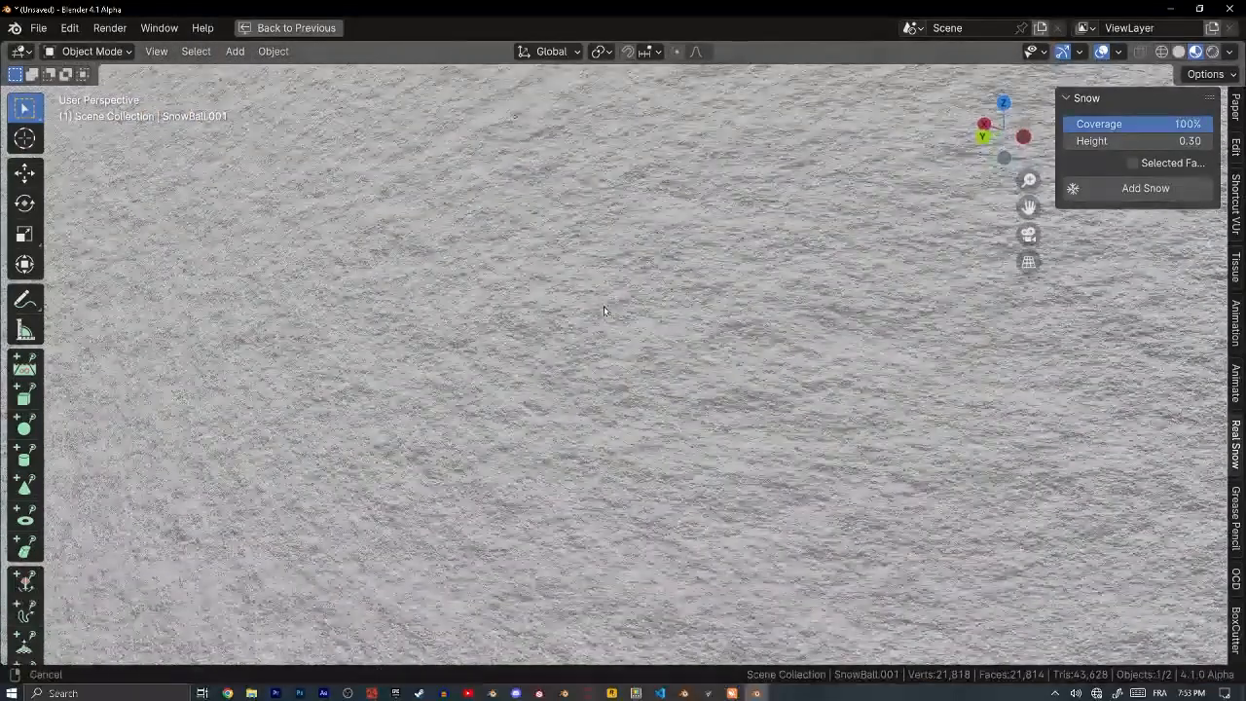
- Reduce the Bump node's strength to 0.018 to soften the snow's surface
key("ctrl+space")
scroll(36, 238, "up", 5)
mouse_move(87, 275)
left_mouse_down()
mouse_move(39, 276)
mouse_move(83, 276)
left_mouse_up()
left_click_drag(146, 216, 59, 245)
middle_click_drag(161, 270, 283, 244)
left_click_drag(194, 209, 136, 208)
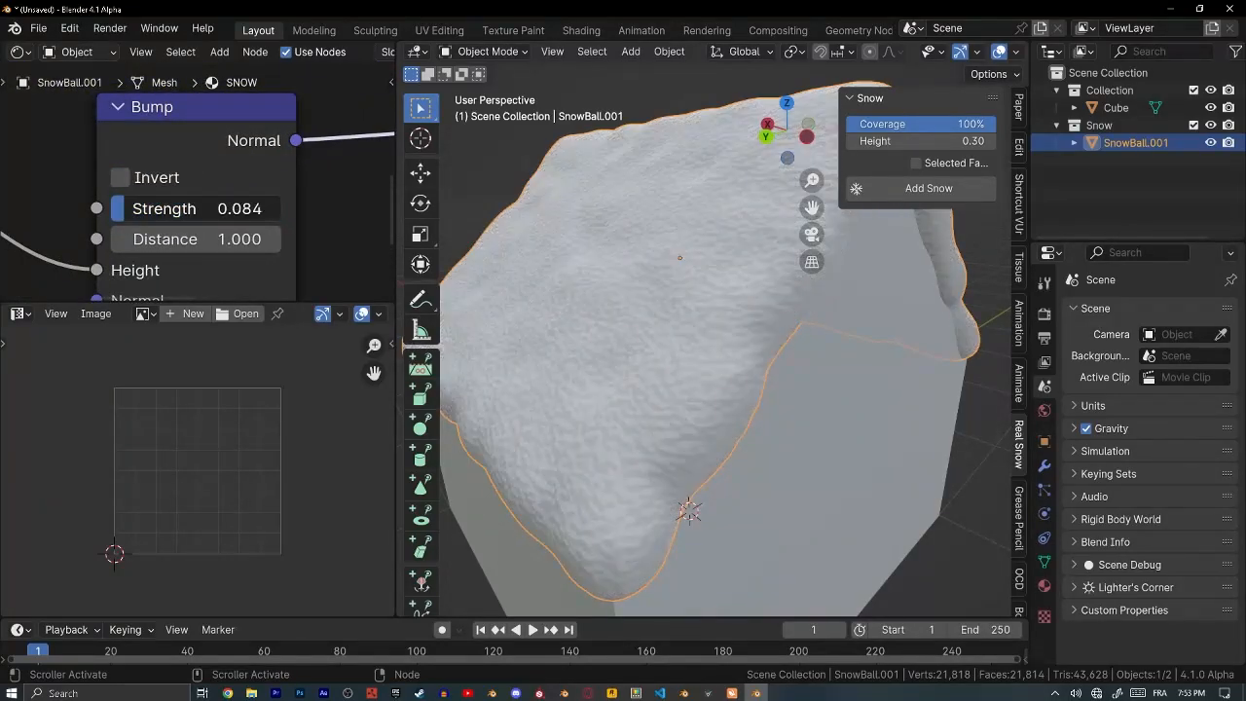
scroll(838, 279, "up", 2)
scroll(785, 349, "down", 5)
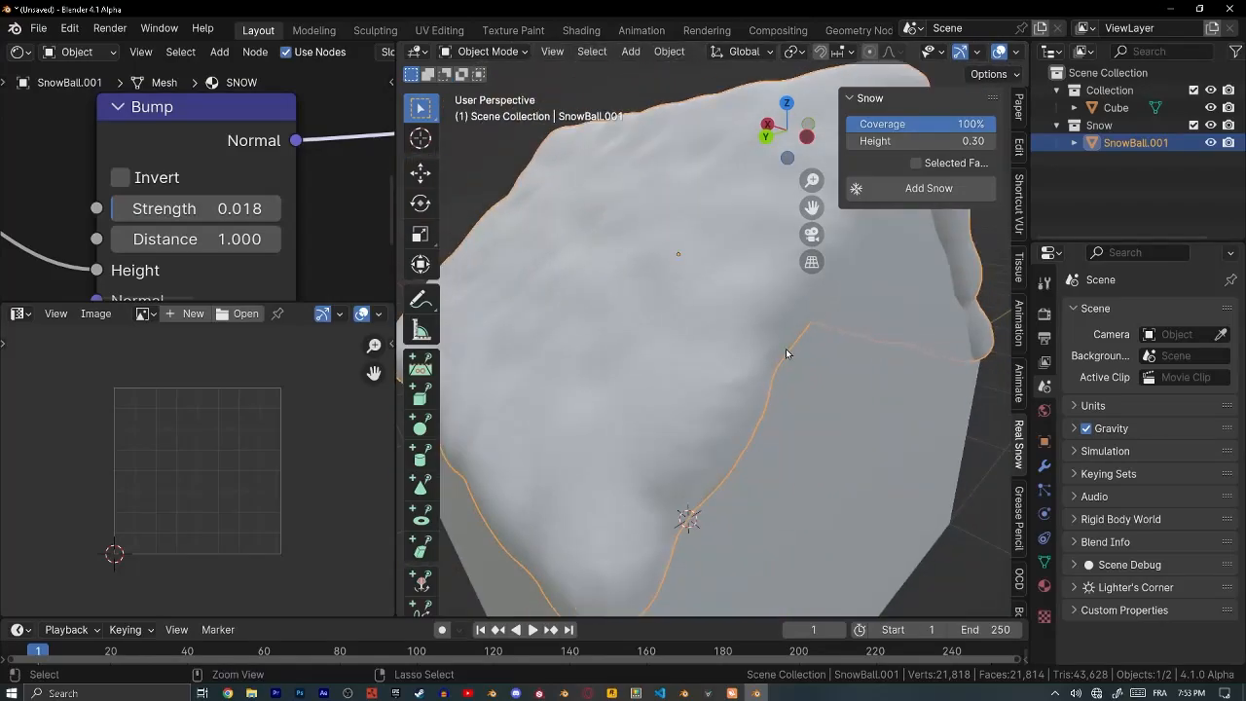